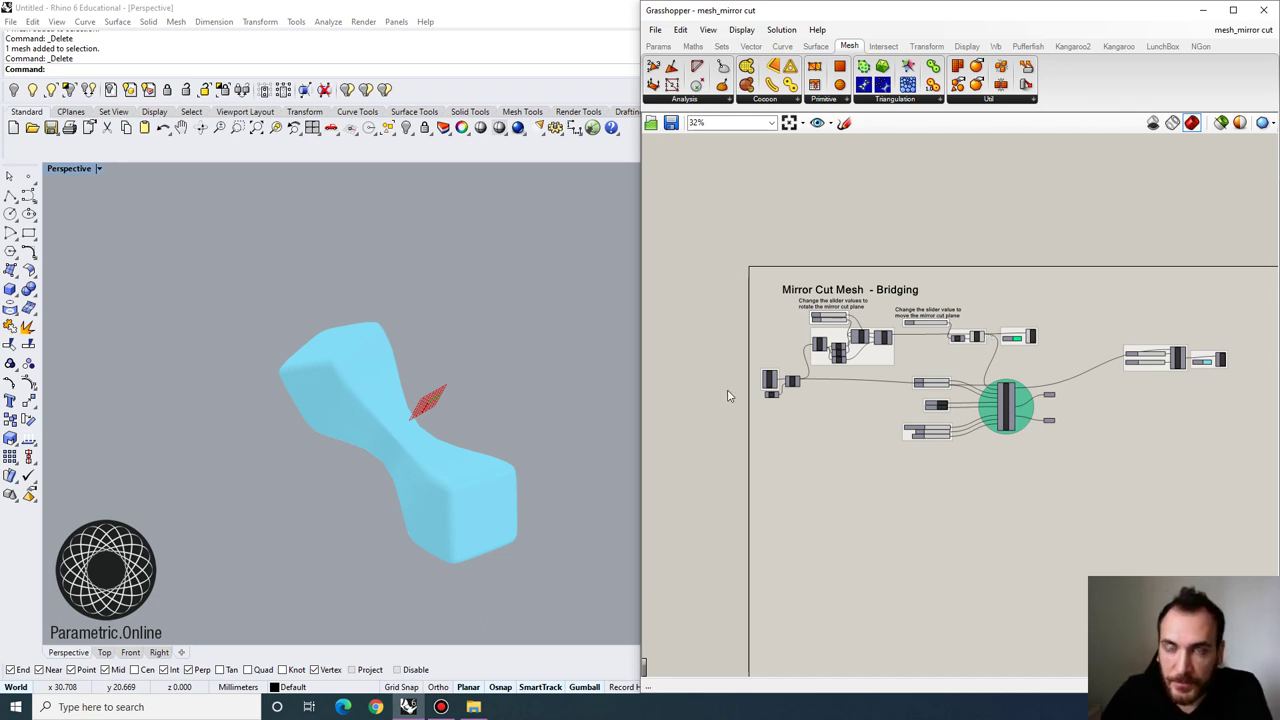
# Examine the mirror-cut mesh and its cutting plane from several angles in the perspective view
pyautogui.moveTo(456, 506); pyautogui.dragTo(451, 486, button='right')
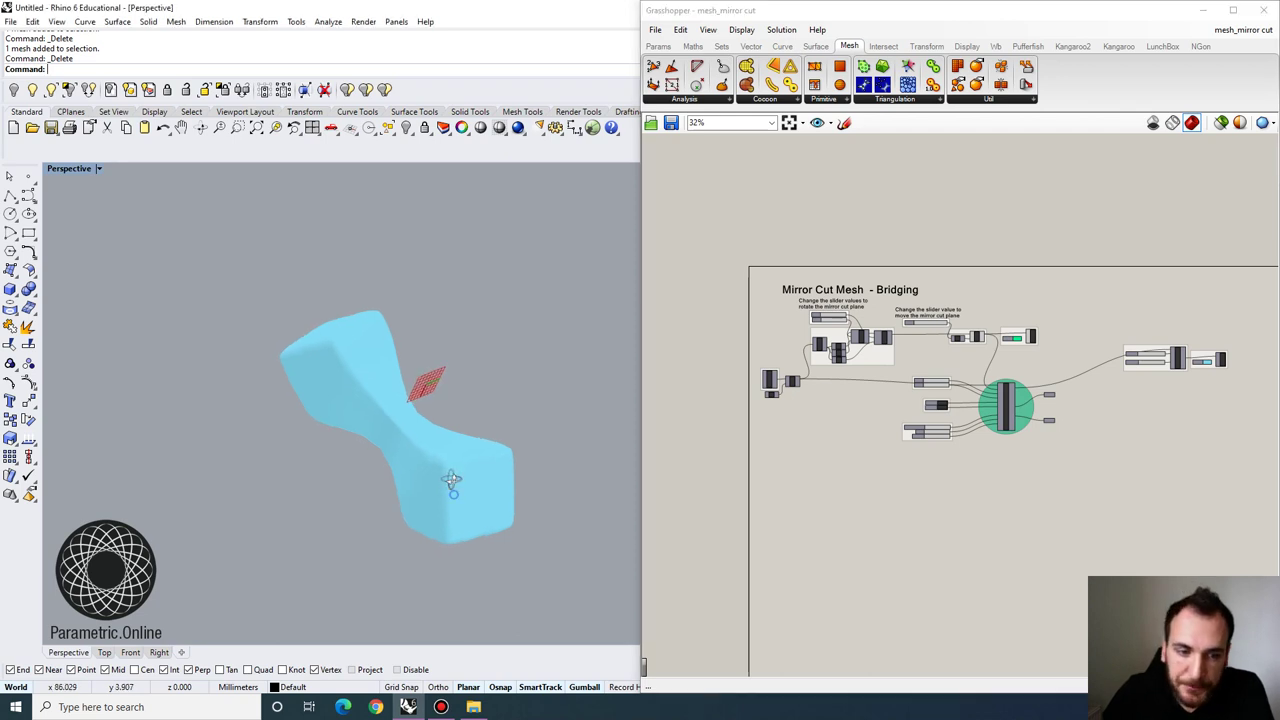
pyautogui.scroll(5, 445, 397)
pyautogui.moveTo(445, 397); pyautogui.dragTo(487, 466, button='right')
pyautogui.scroll(-5, 458, 404)
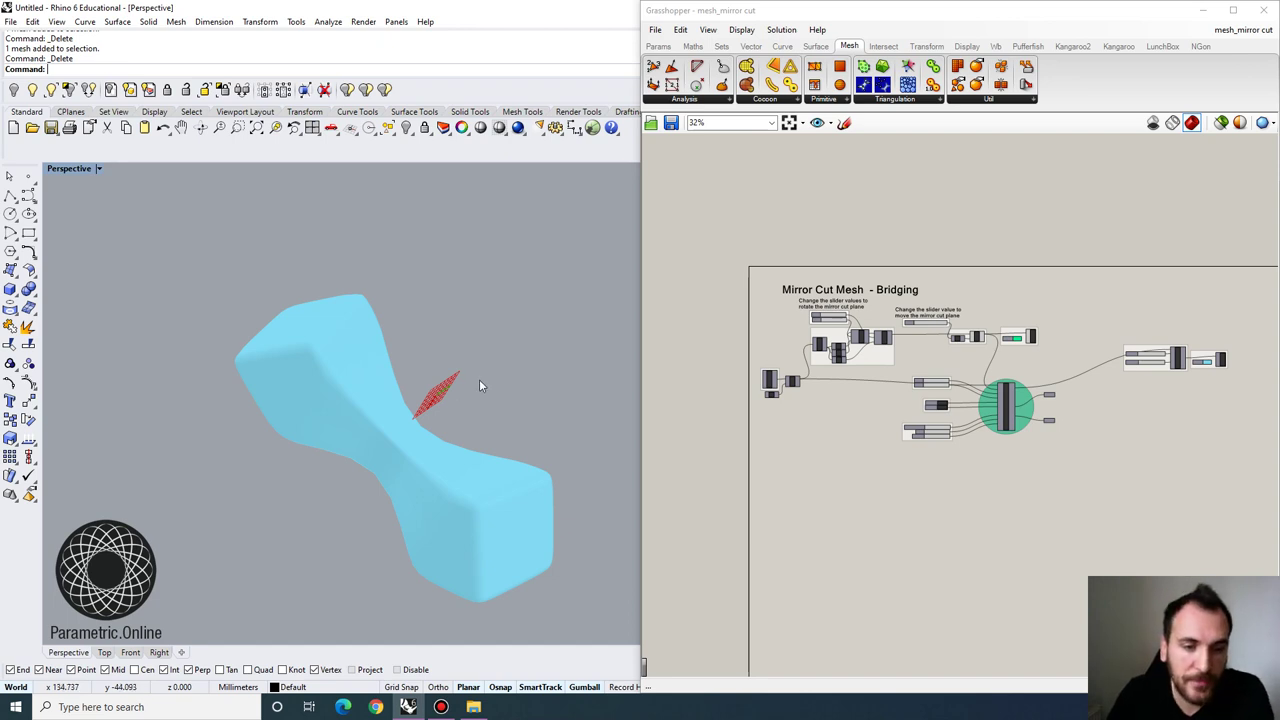
pyautogui.scroll(-2, 430, 457)
pyautogui.scroll(3, 430, 457)
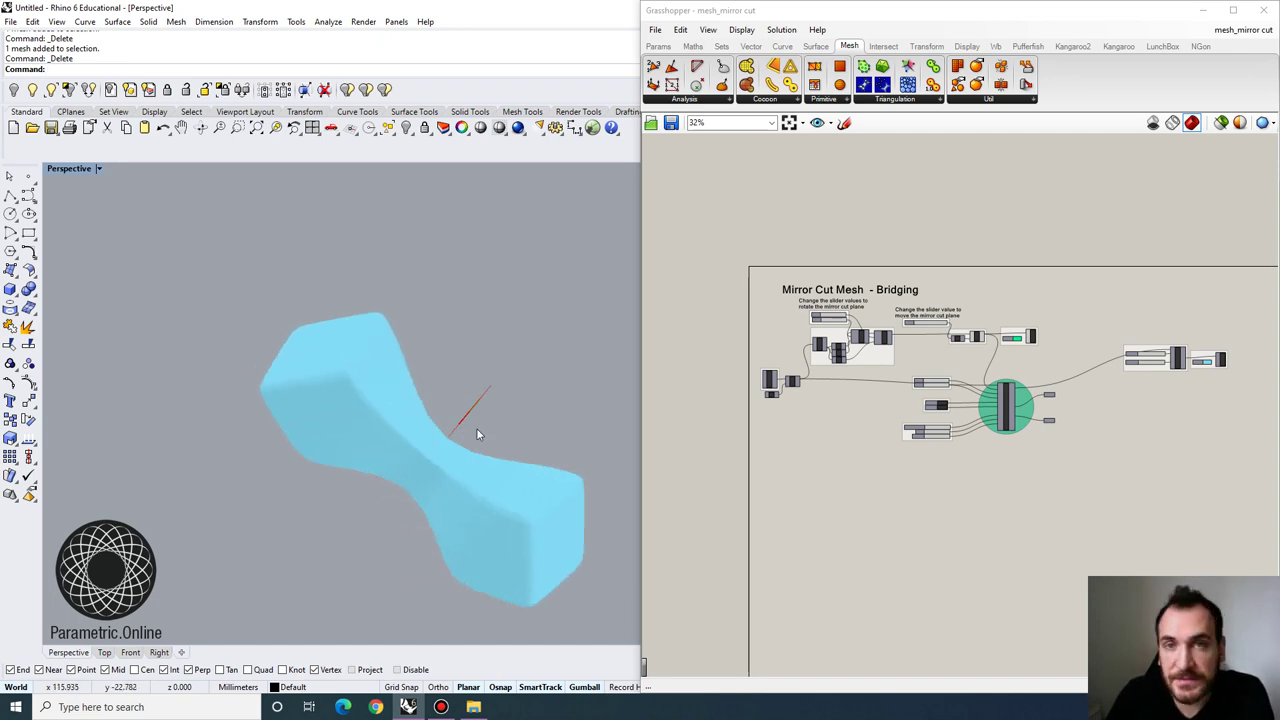
pyautogui.moveTo(459, 444); pyautogui.dragTo(480, 414, button='right')
pyautogui.scroll(3, 920, 375)
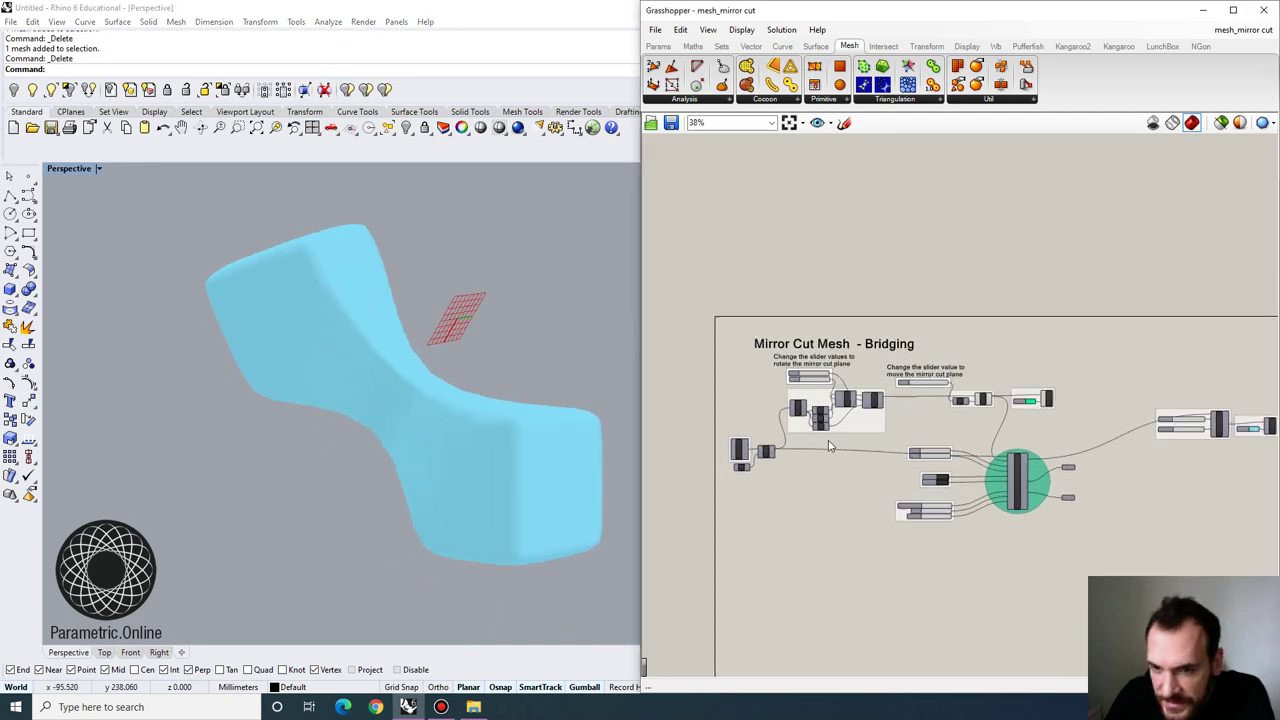
# Turn on the preview of the MBox component in the Mesh to mirror cut group
pyautogui.scroll(5, 912, 435)
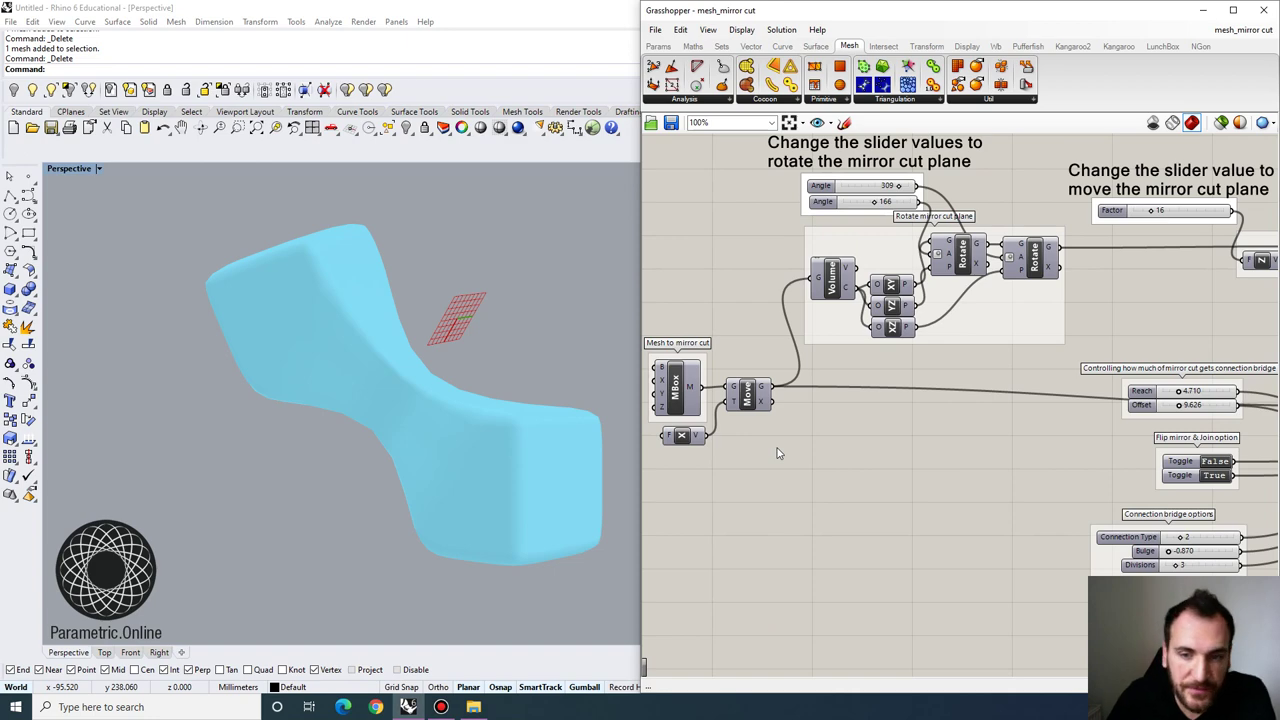
pyautogui.moveTo(761, 427); pyautogui.dragTo(776, 438, button='right')
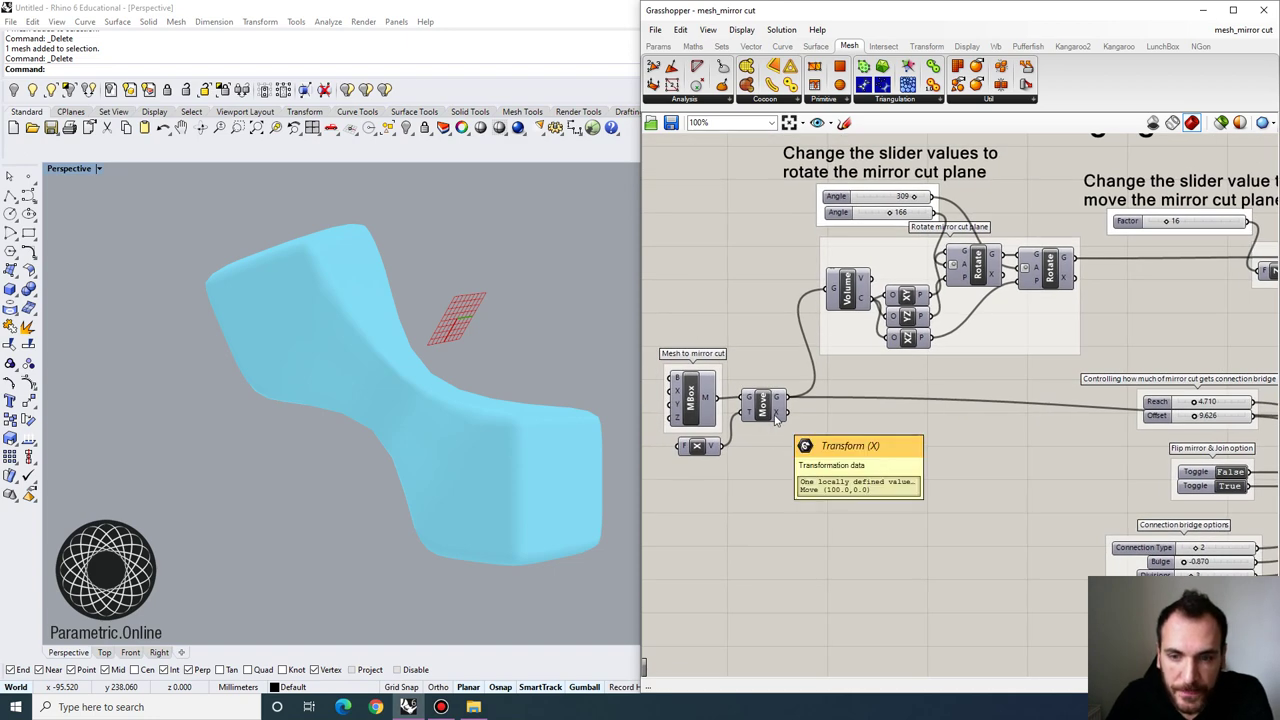
pyautogui.scroll(3, 758, 405)
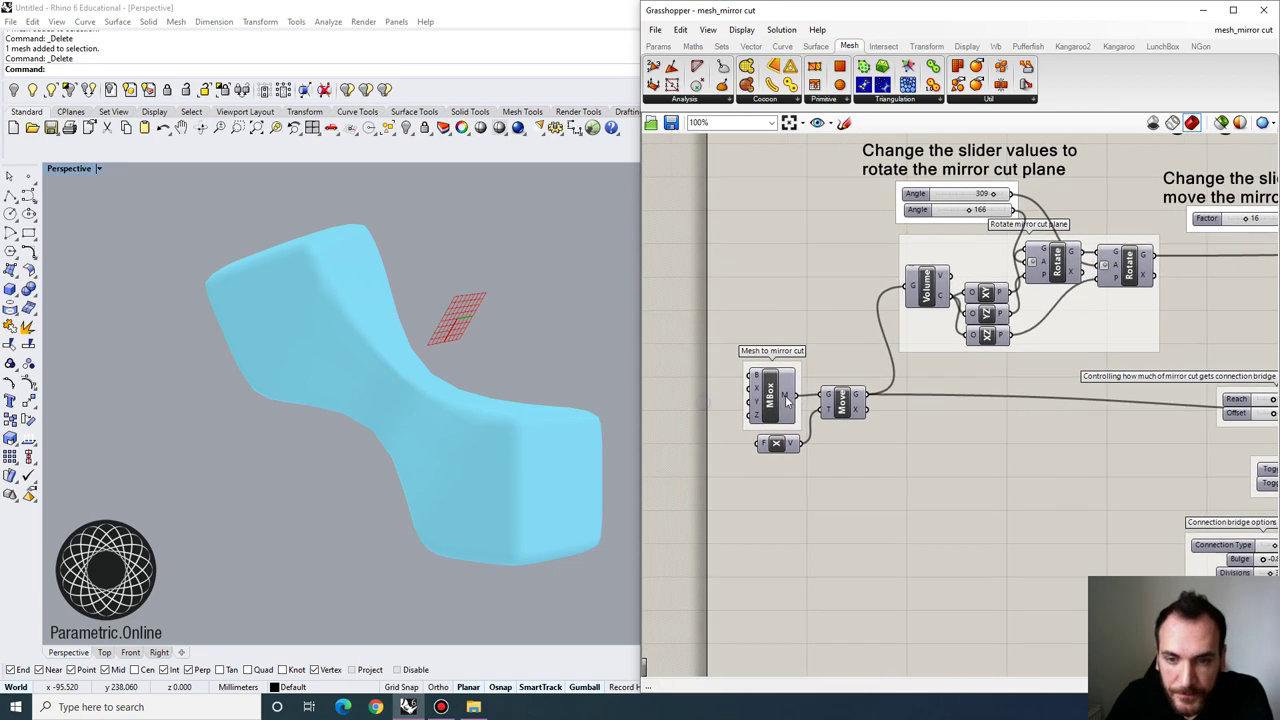
pyautogui.click(784, 436)
pyautogui.rightClick(798, 421)
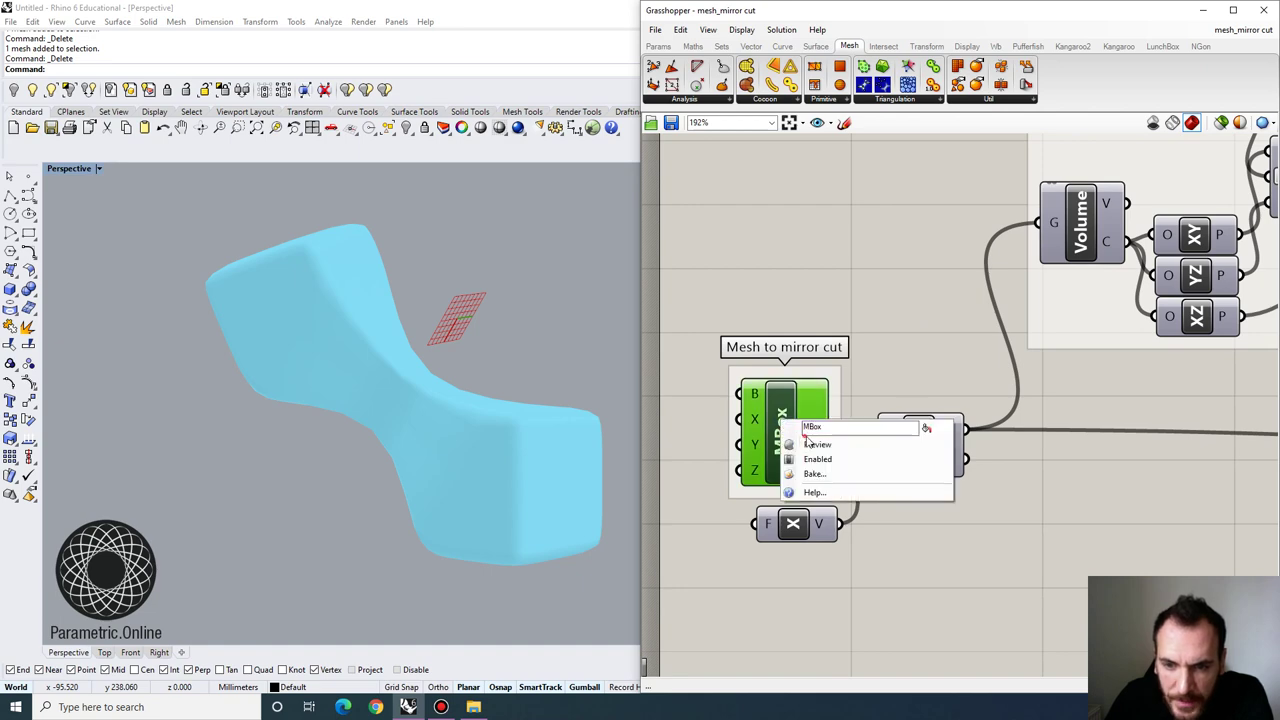
pyautogui.click(809, 442)
pyautogui.moveTo(617, 434); pyautogui.dragTo(586, 446, button='right')
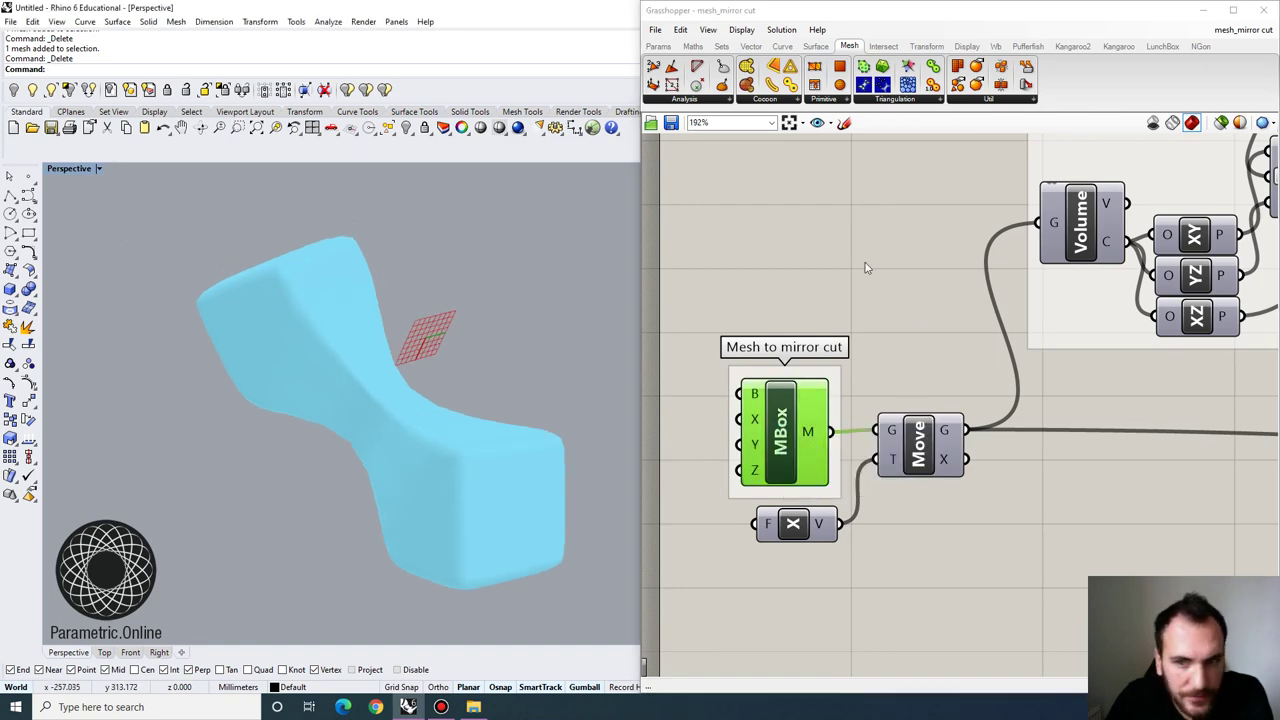
# Look over the definition, from the Mesh smoothing and Result Preview groups back to the plane-moving components and the source mesh box
pyautogui.scroll(-7, 848, 272)
pyautogui.moveTo(1262, 308); pyautogui.dragTo(1063, 317, button='right')
pyautogui.scroll(5, 1182, 276)
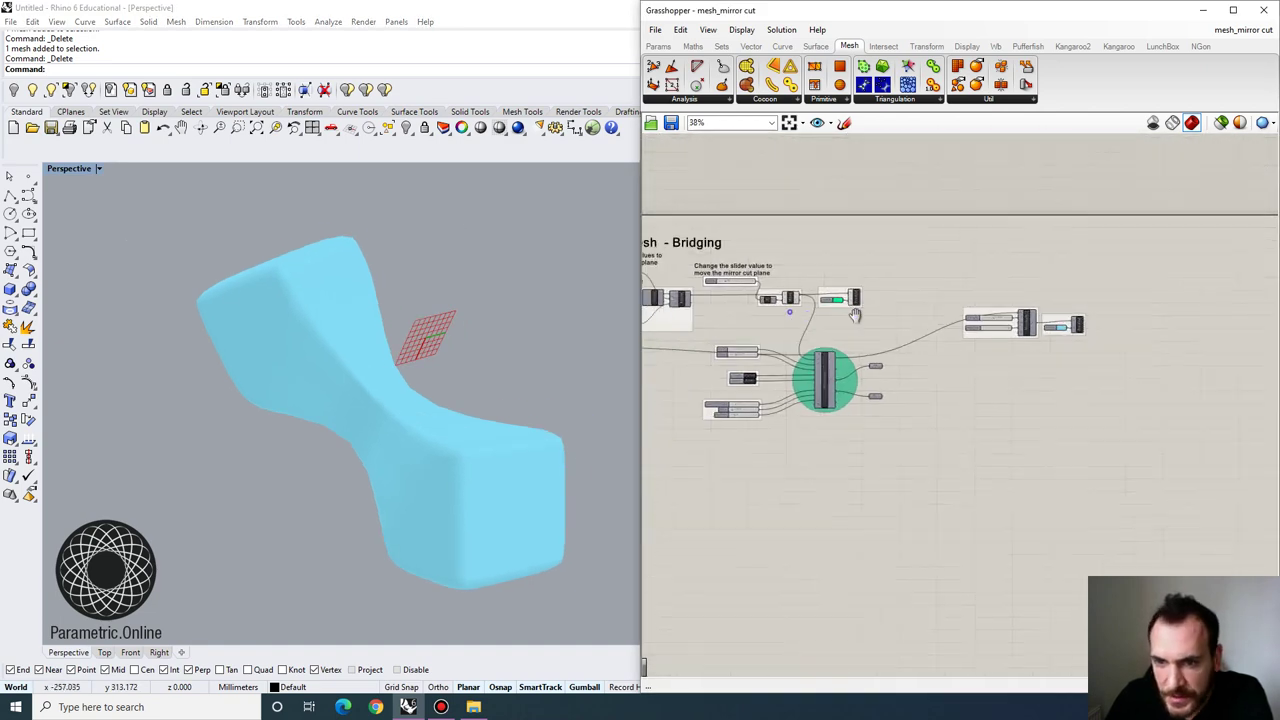
pyautogui.scroll(1, 1172, 318)
pyautogui.click(375, 417)
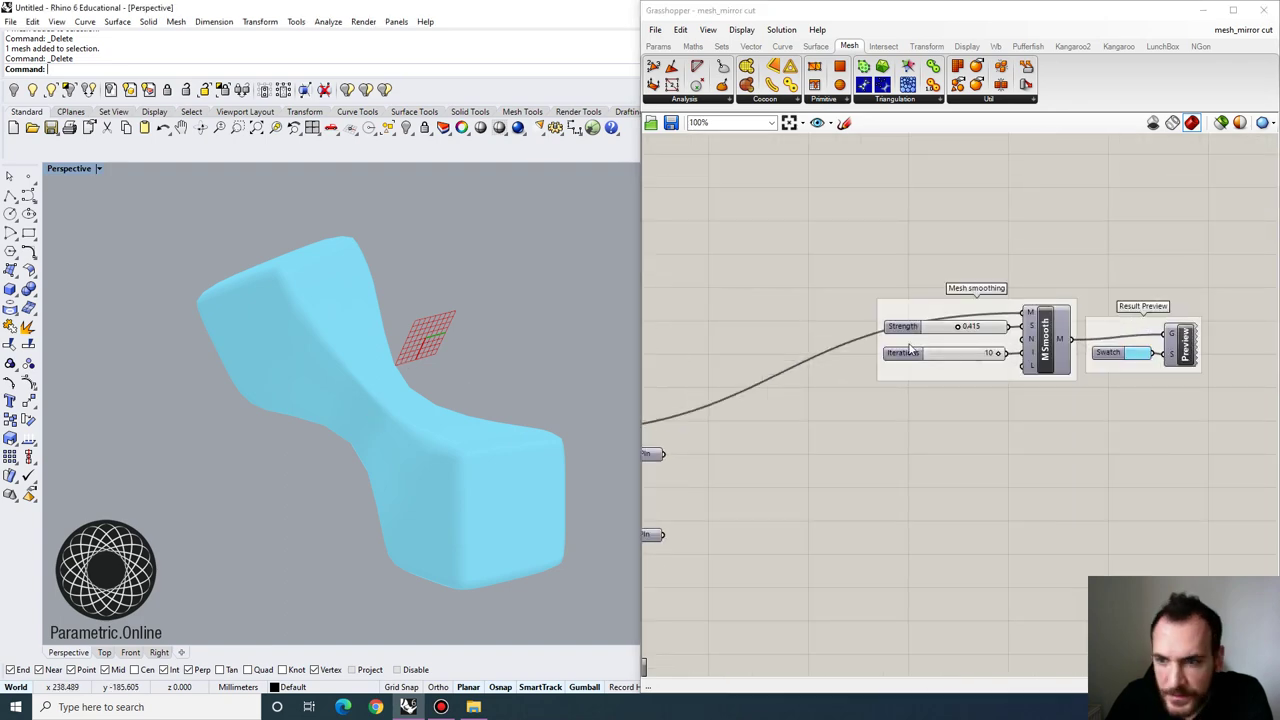
pyautogui.moveTo(800, 349); pyautogui.dragTo(1014, 340, button='right')
pyautogui.scroll(-5, 1014, 340)
pyautogui.scroll(3, 890, 326)
pyautogui.moveTo(978, 336); pyautogui.dragTo(615, 209)
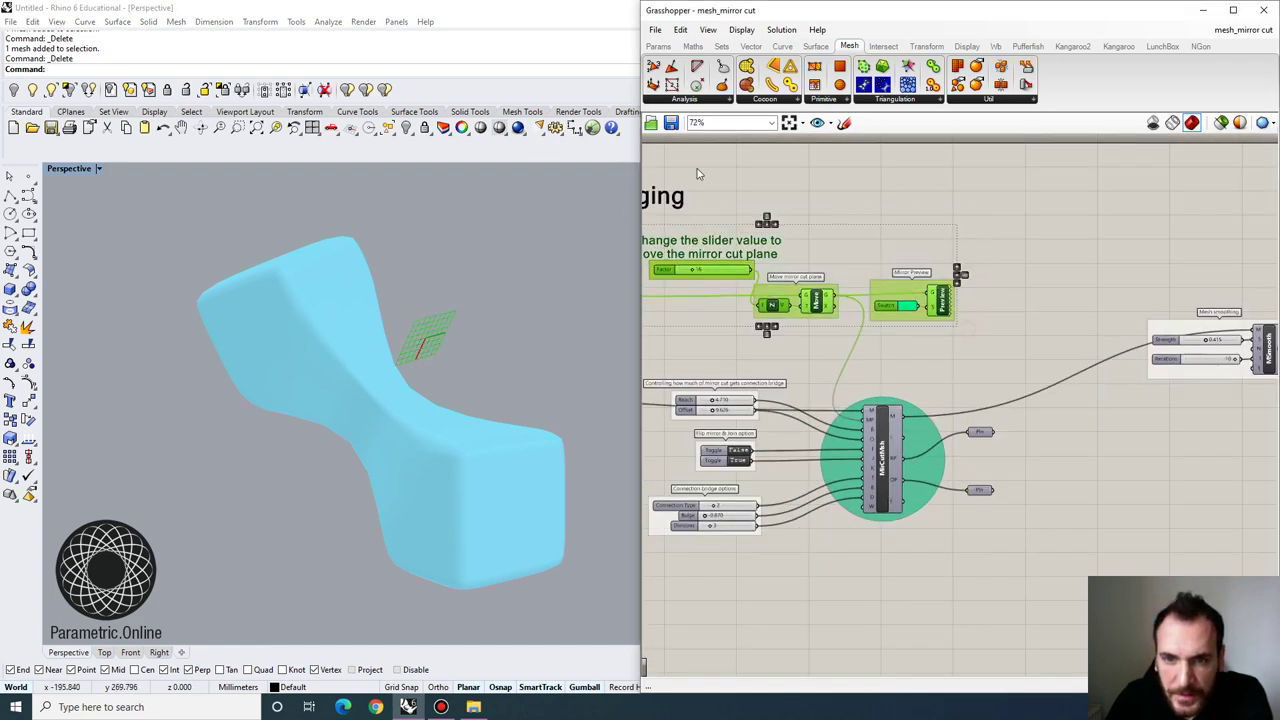
pyautogui.click(781, 29)
pyautogui.click(1068, 175)
pyautogui.scroll(-3, 975, 233)
pyautogui.moveTo(975, 233); pyautogui.dragTo(1178, 247, button='right')
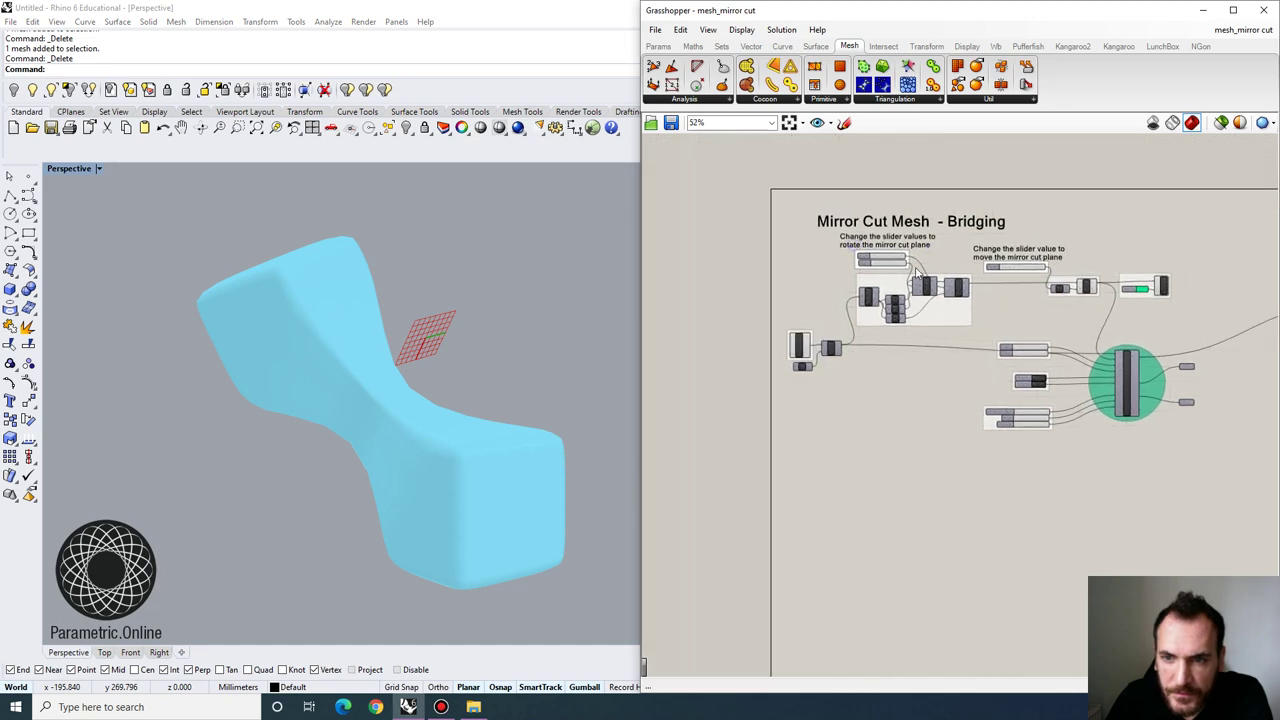
pyautogui.scroll(9, 755, 306)
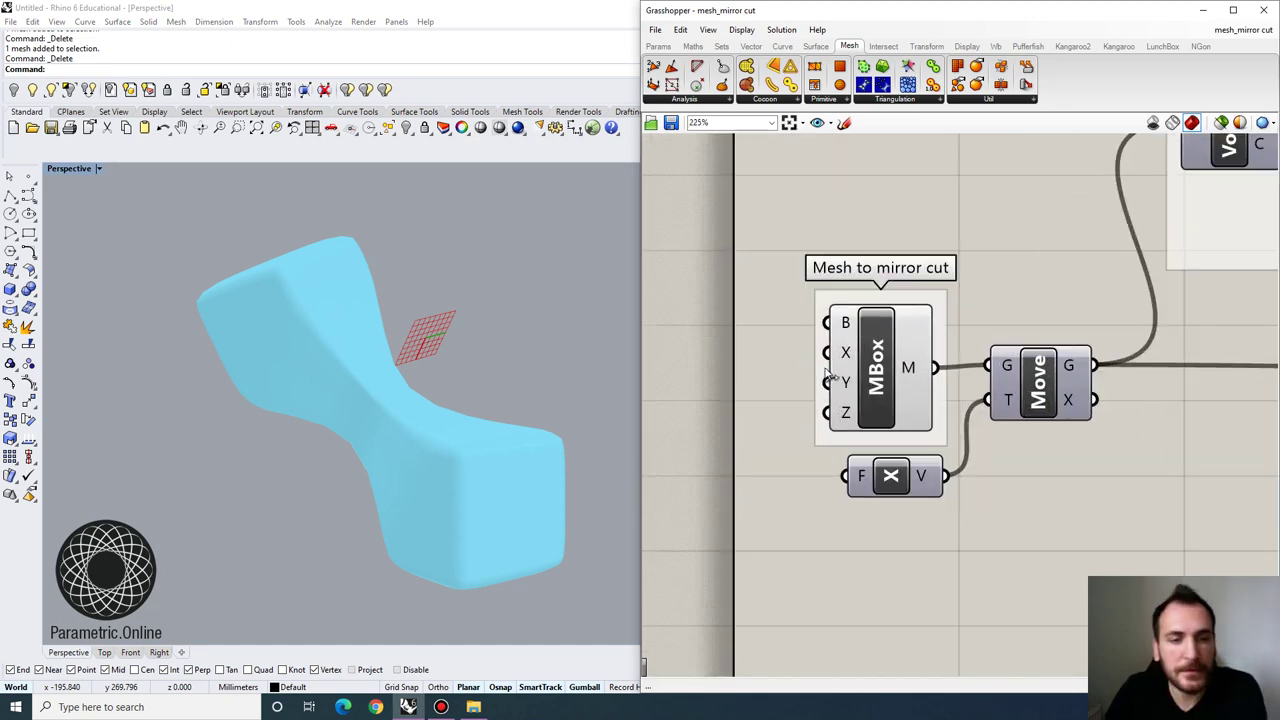
# Turn on the preview of the Move component fed by the mesh box and inspect the box against the bridged mesh
pyautogui.click(862, 368)
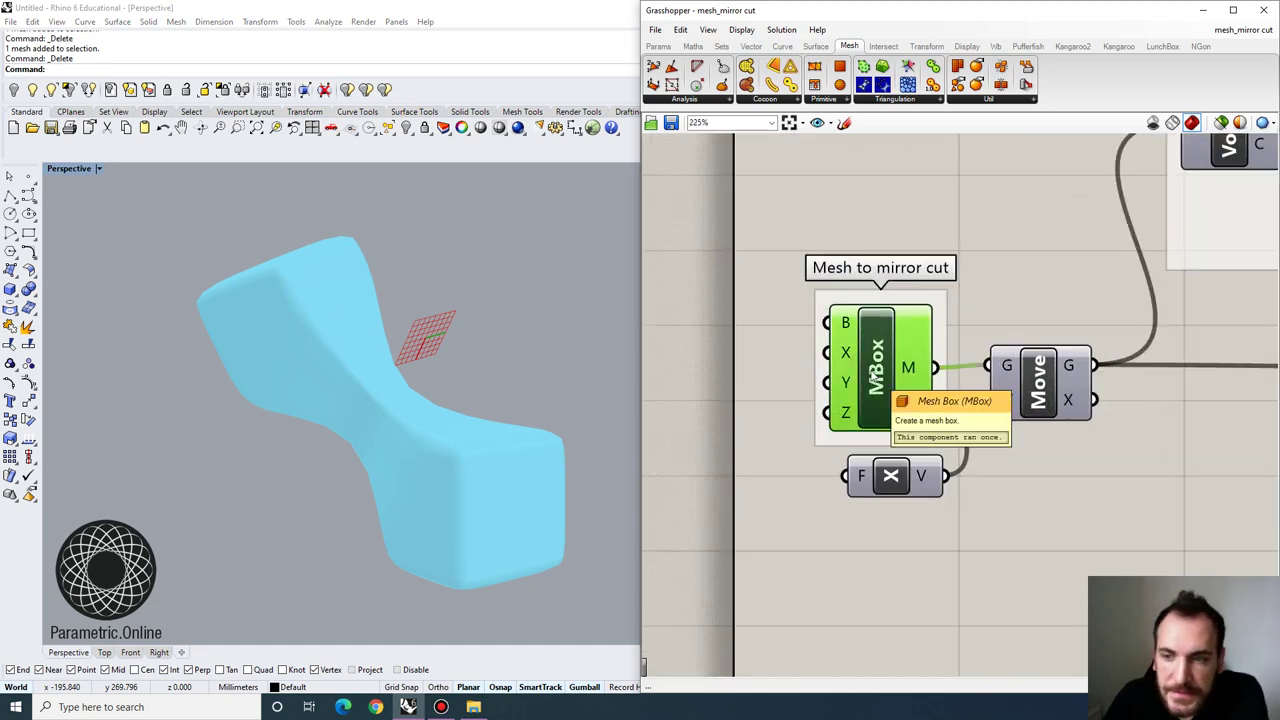
pyautogui.click(1034, 392)
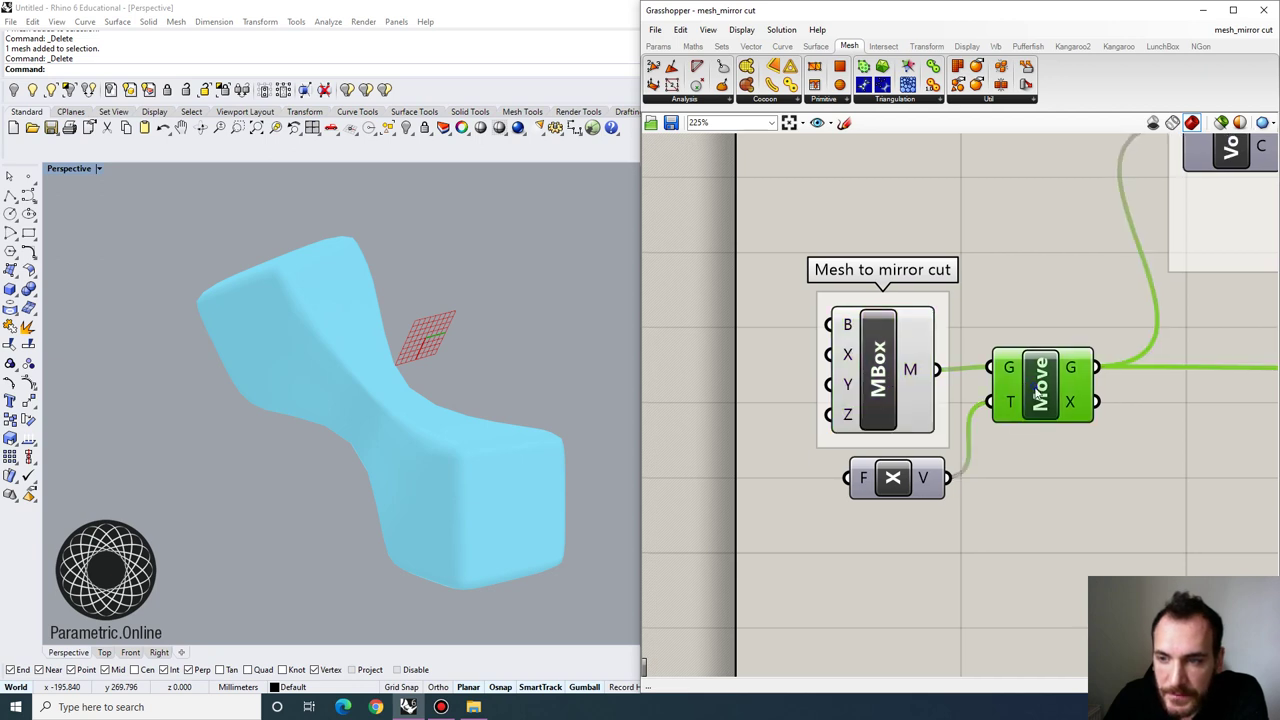
pyautogui.rightClick(1050, 393)
pyautogui.click(1079, 414)
pyautogui.scroll(-4, 508, 423)
pyautogui.moveTo(519, 446); pyautogui.dragTo(572, 410, button='right')
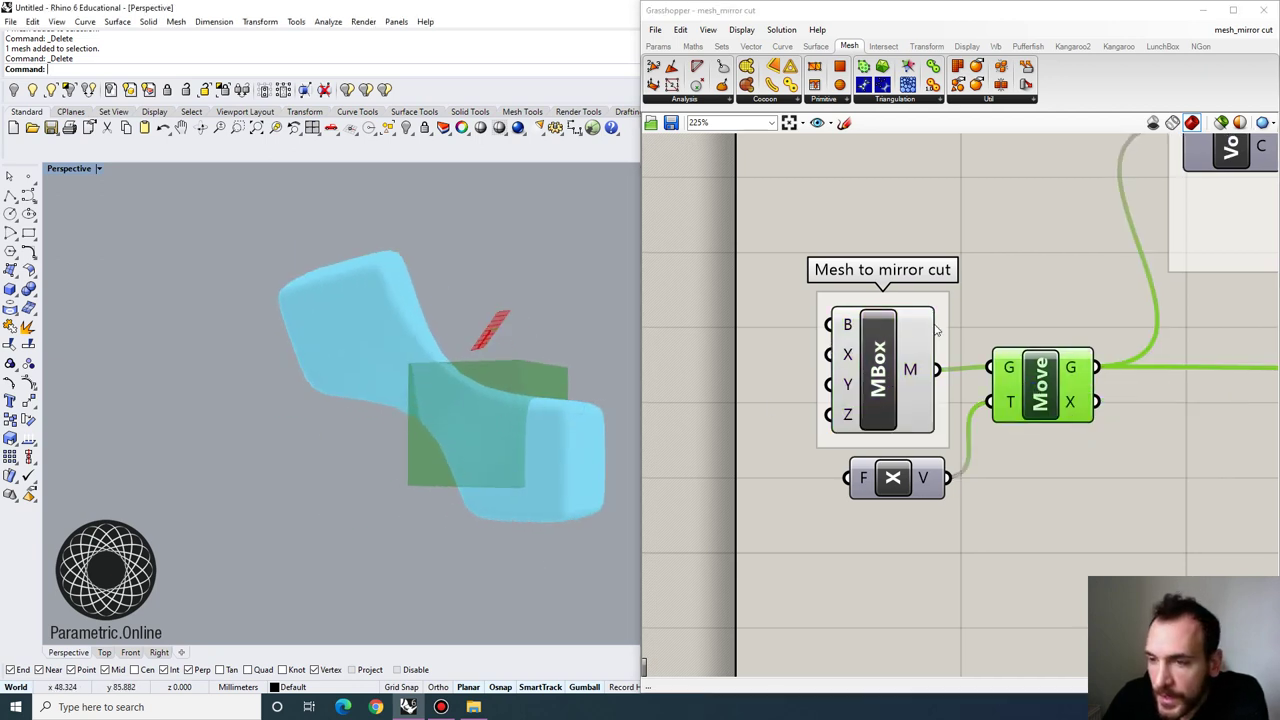
# Turn on the preview of the Volume component and highlight the box's centroid in the viewport
pyautogui.moveTo(945, 259); pyautogui.dragTo(812, 345, button='right')
pyautogui.scroll(-2, 940, 300)
pyautogui.moveTo(1041, 234); pyautogui.dragTo(915, 362, button='right')
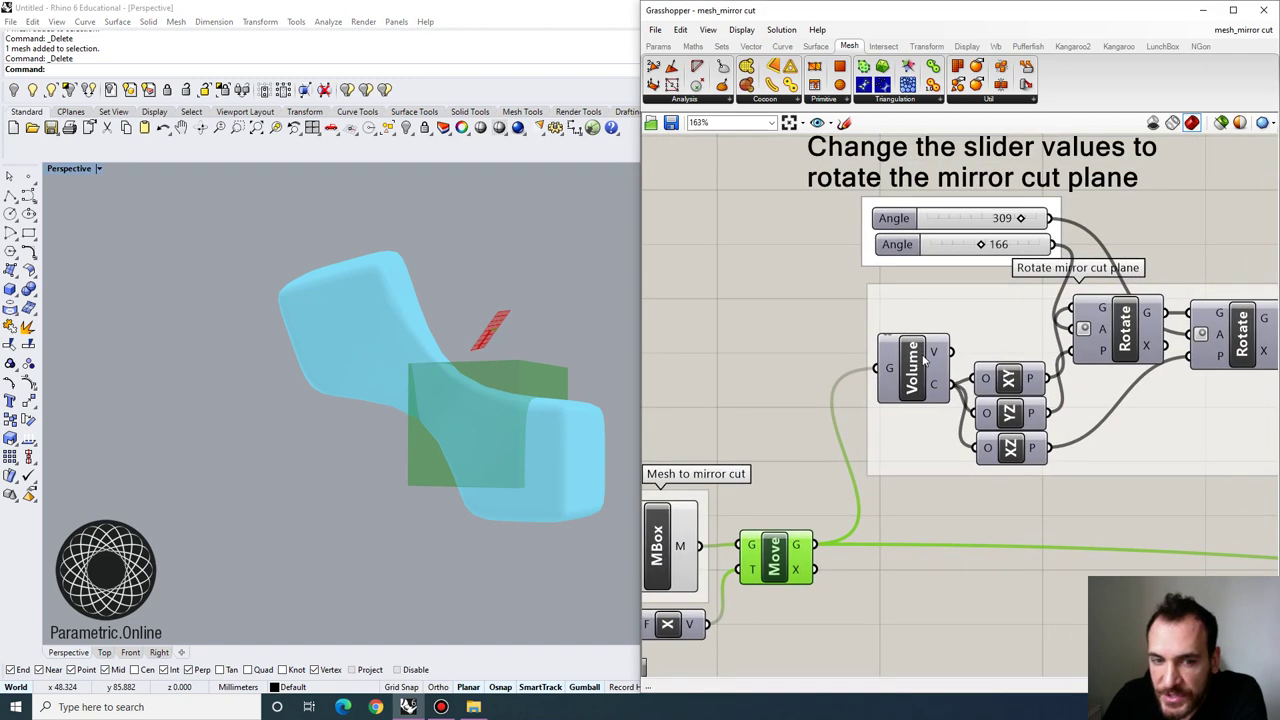
pyautogui.rightClick(913, 375)
pyautogui.click(873, 423)
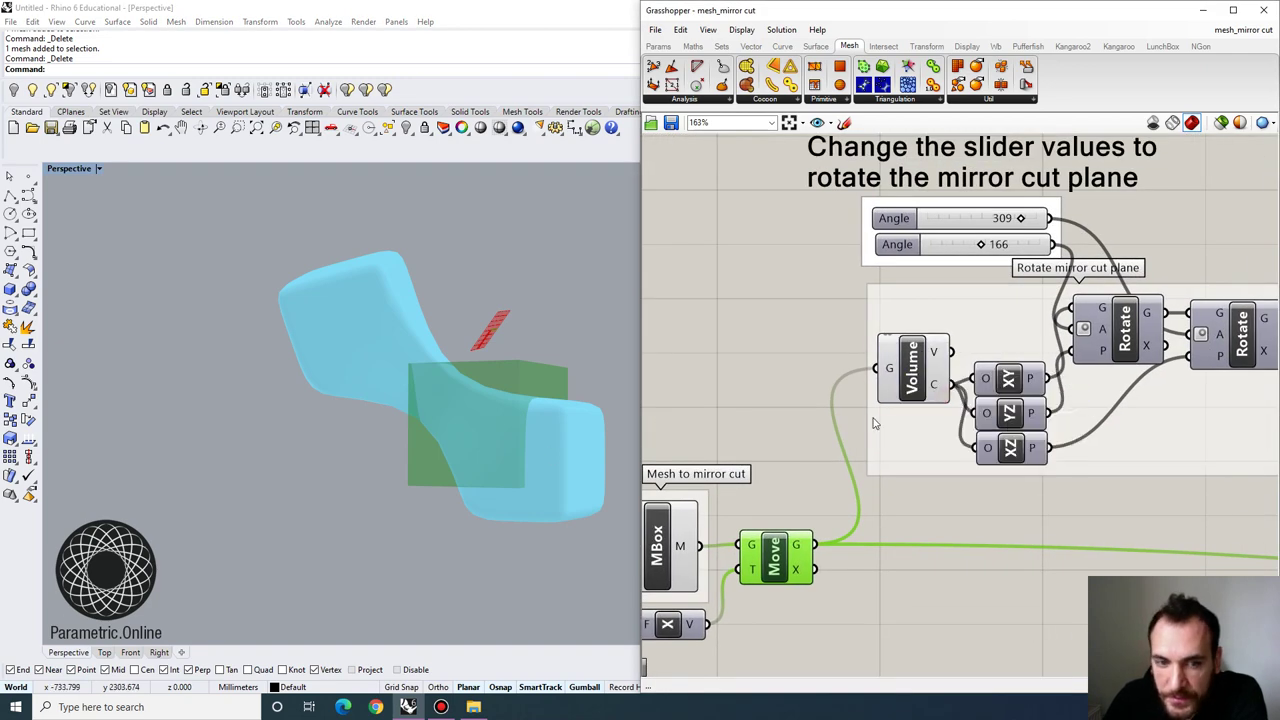
pyautogui.click(912, 381)
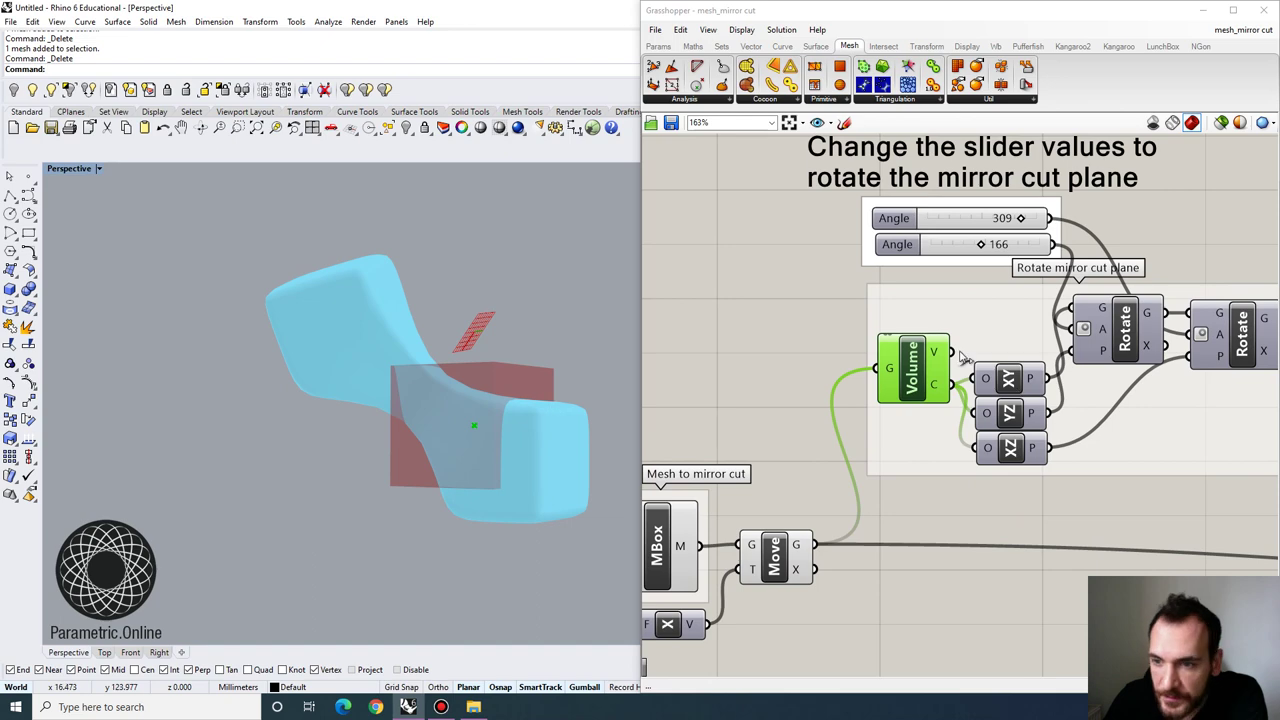
# Highlight the Factor slider, Move mirror cut plane and Mirror Preview groups, and examine the cutting plane relative to the box and mesh
pyautogui.moveTo(1075, 352); pyautogui.dragTo(878, 391, button='right')
pyautogui.scroll(-3, 1055, 376)
pyautogui.moveTo(1055, 376); pyautogui.dragTo(782, 376, button='right')
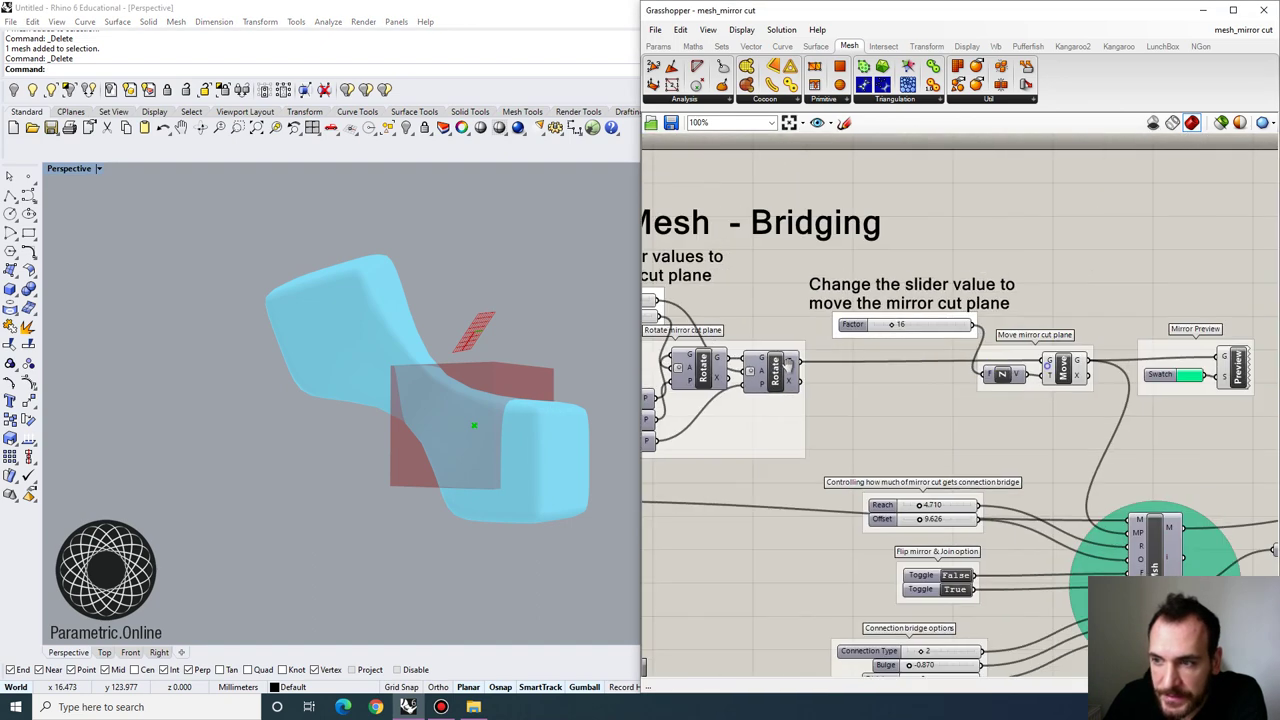
pyautogui.click(1229, 362)
pyautogui.moveTo(451, 441); pyautogui.dragTo(464, 438, button='right')
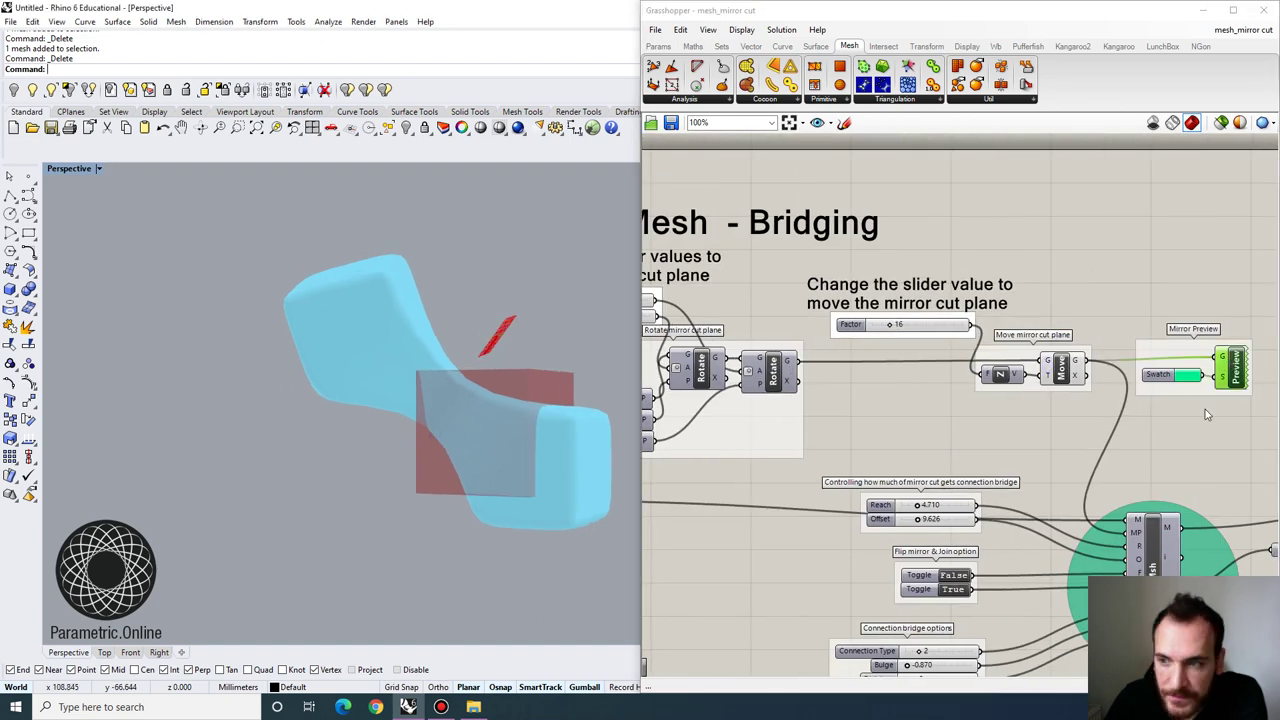
pyautogui.moveTo(1246, 432); pyautogui.dragTo(834, 283)
pyautogui.scroll(3, 562, 334)
pyautogui.scroll(2, 465, 343)
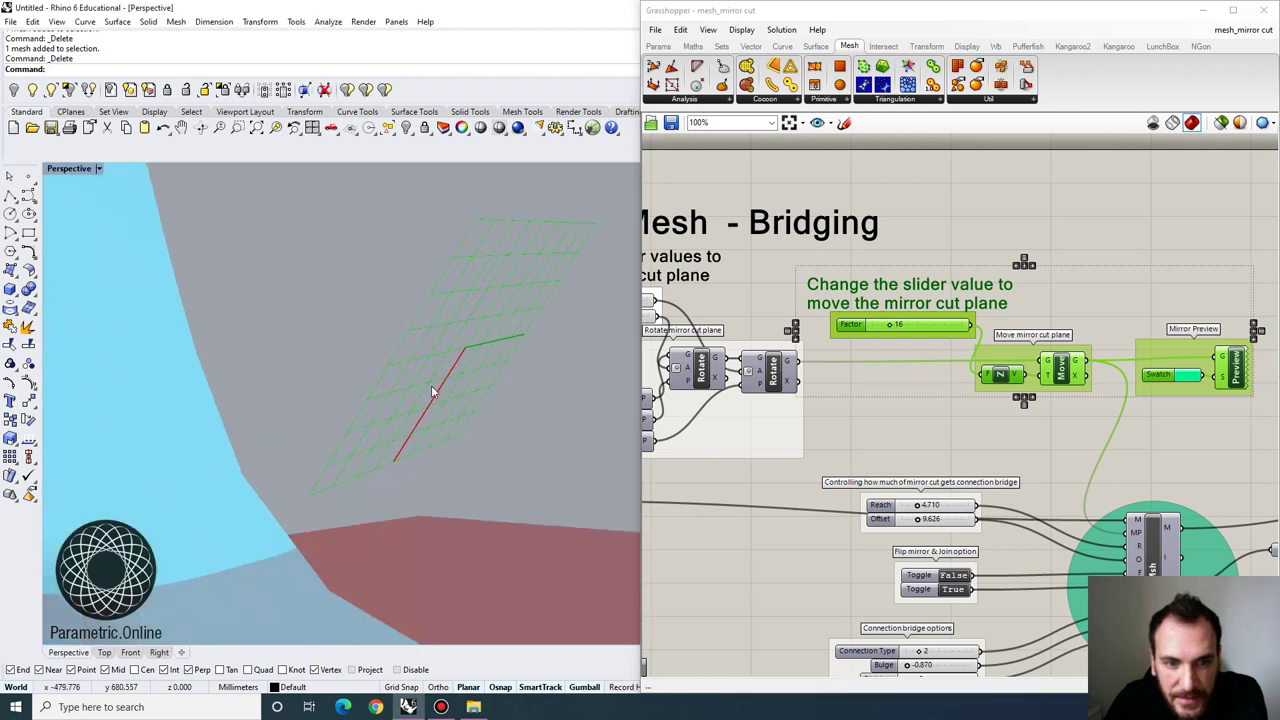
pyautogui.scroll(-6, 434, 391)
pyautogui.scroll(2, 536, 401)
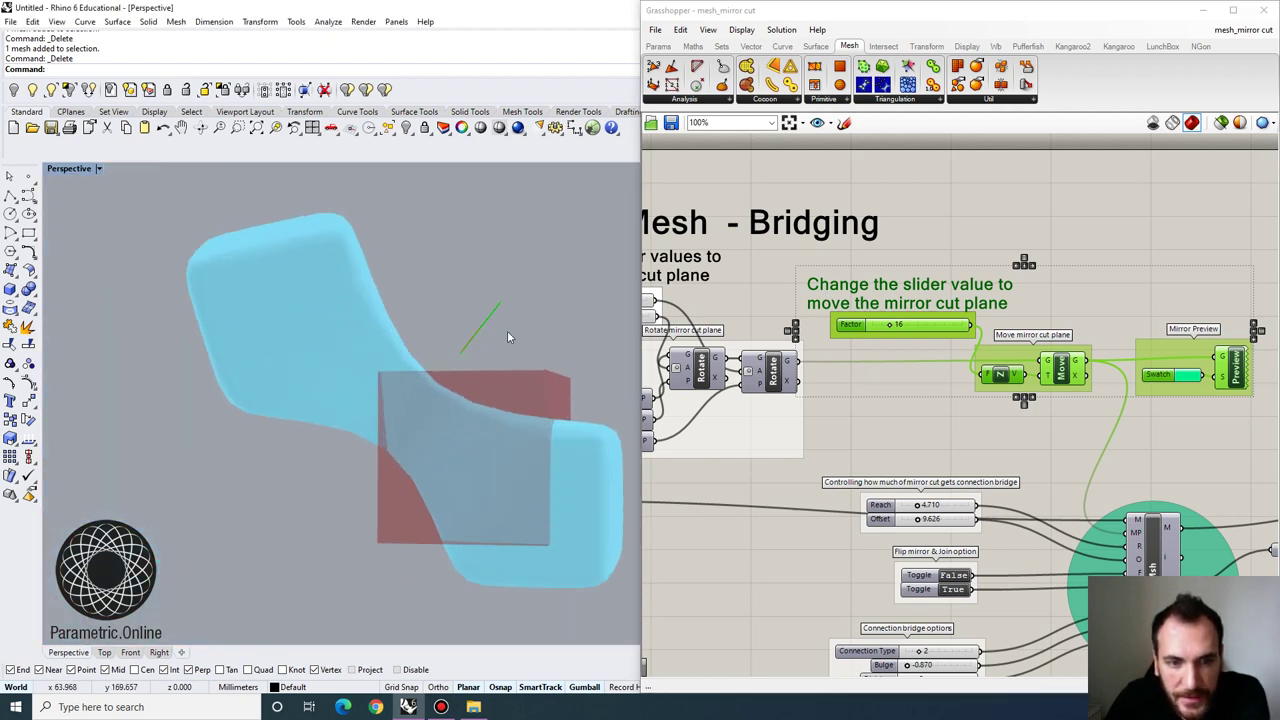
pyautogui.moveTo(531, 441); pyautogui.dragTo(503, 450, button='right')
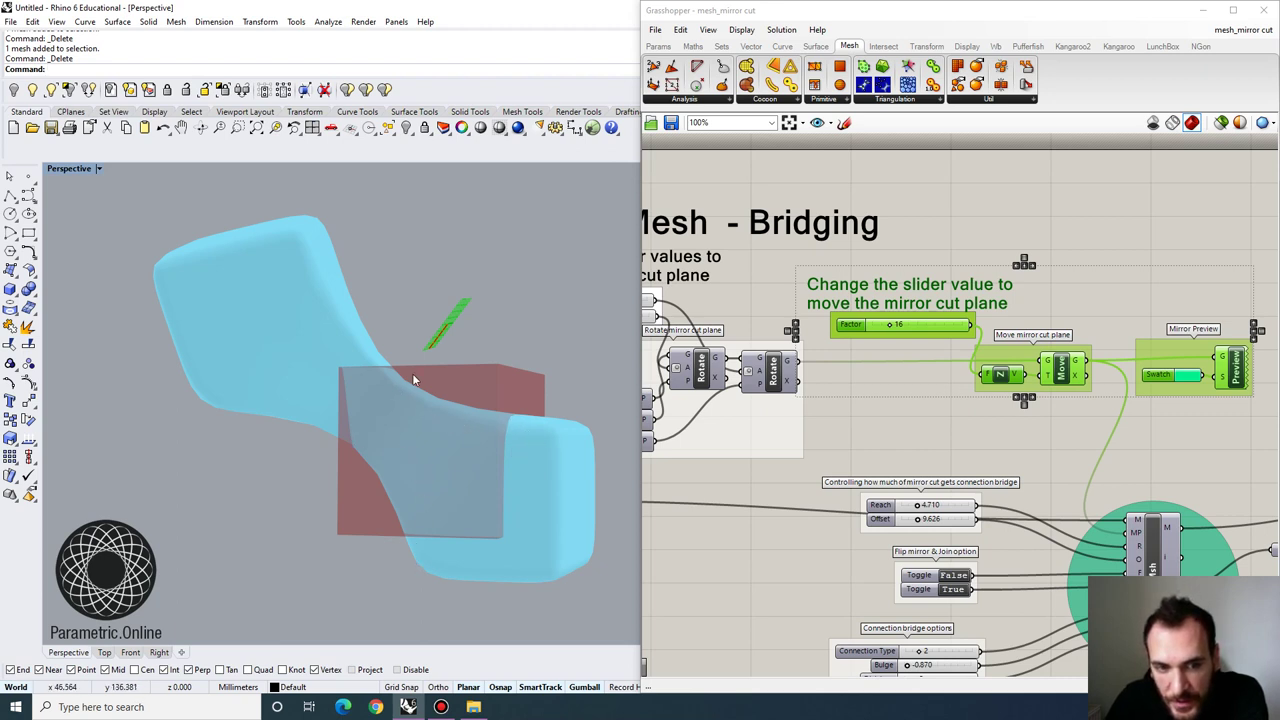
pyautogui.moveTo(949, 408); pyautogui.dragTo(840, 357, button='right')
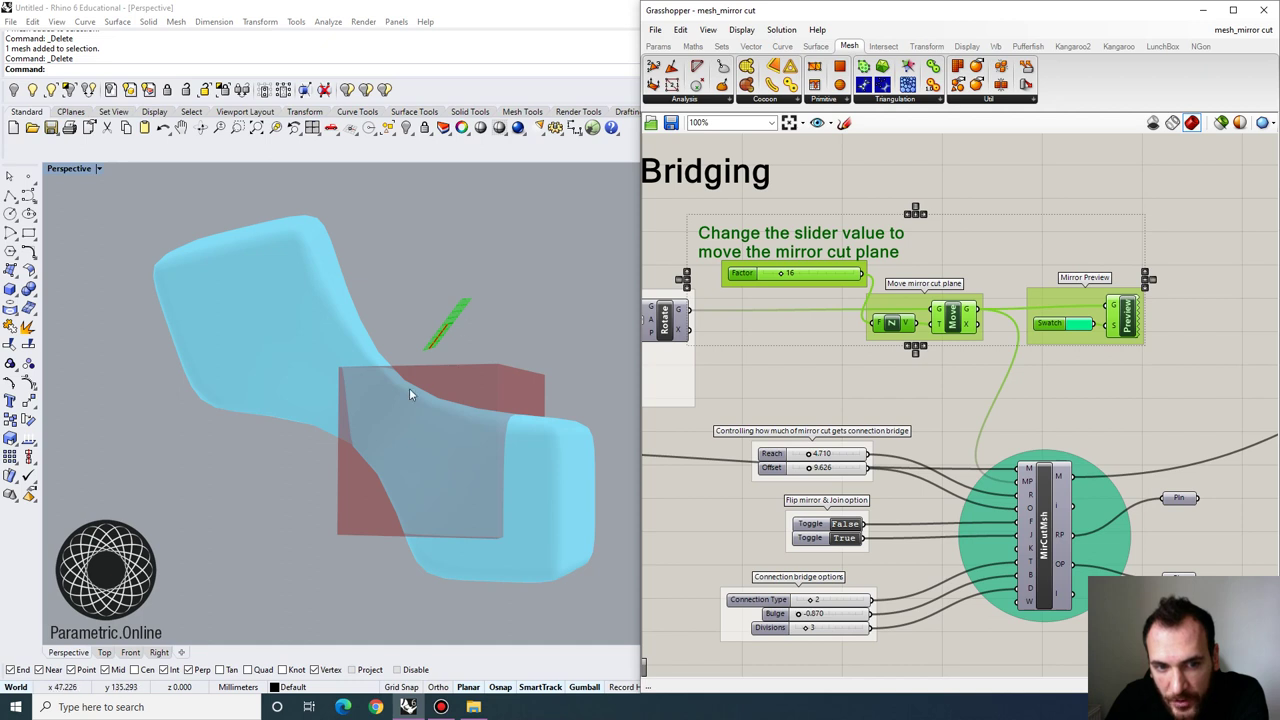
pyautogui.moveTo(409, 388); pyautogui.dragTo(418, 425, button='right')
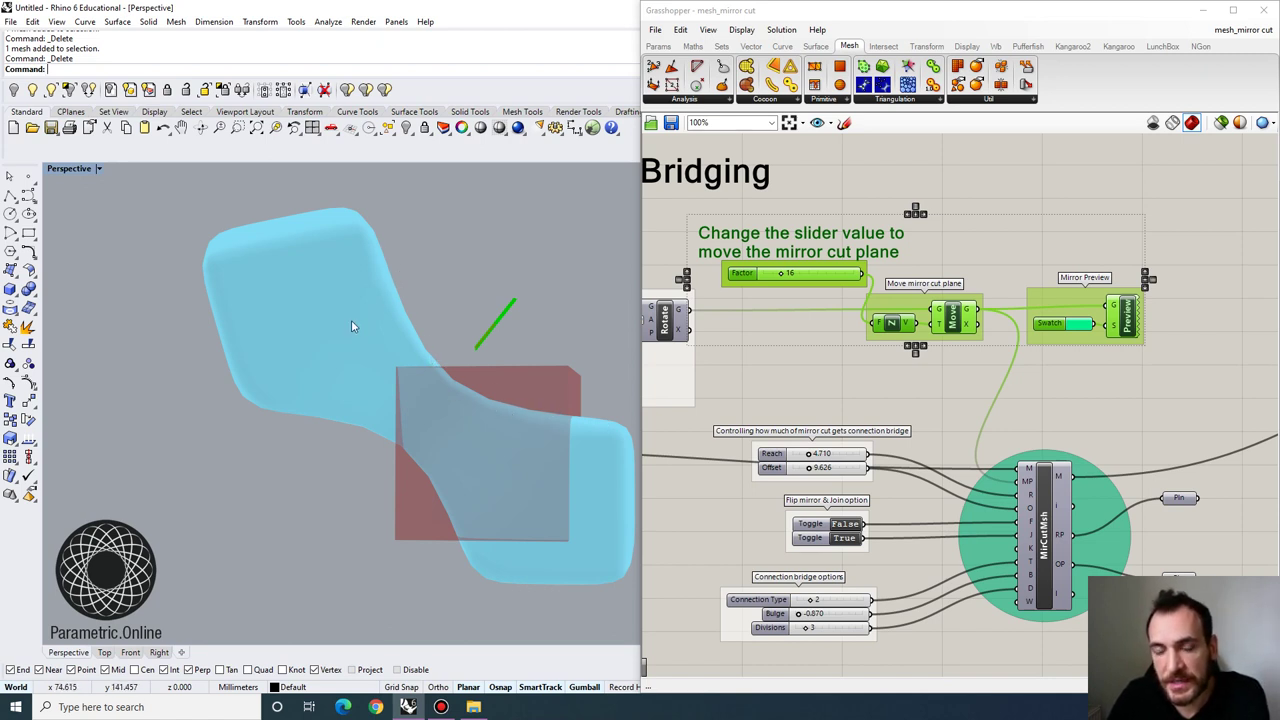
# Highlight the MirCutMsh component and review the reach, offset, flip, join and connection bridge inputs that feed it
pyautogui.moveTo(832, 390); pyautogui.dragTo(766, 360, button='right')
pyautogui.click(783, 368)
pyautogui.scroll(-3, 790, 368)
pyautogui.moveTo(897, 381); pyautogui.dragTo(1142, 372, button='right')
pyautogui.scroll(3, 776, 384)
pyautogui.click(882, 293)
pyautogui.scroll(-1, 910, 388)
pyautogui.scroll(2, 1064, 463)
pyautogui.scroll(2, 1045, 417)
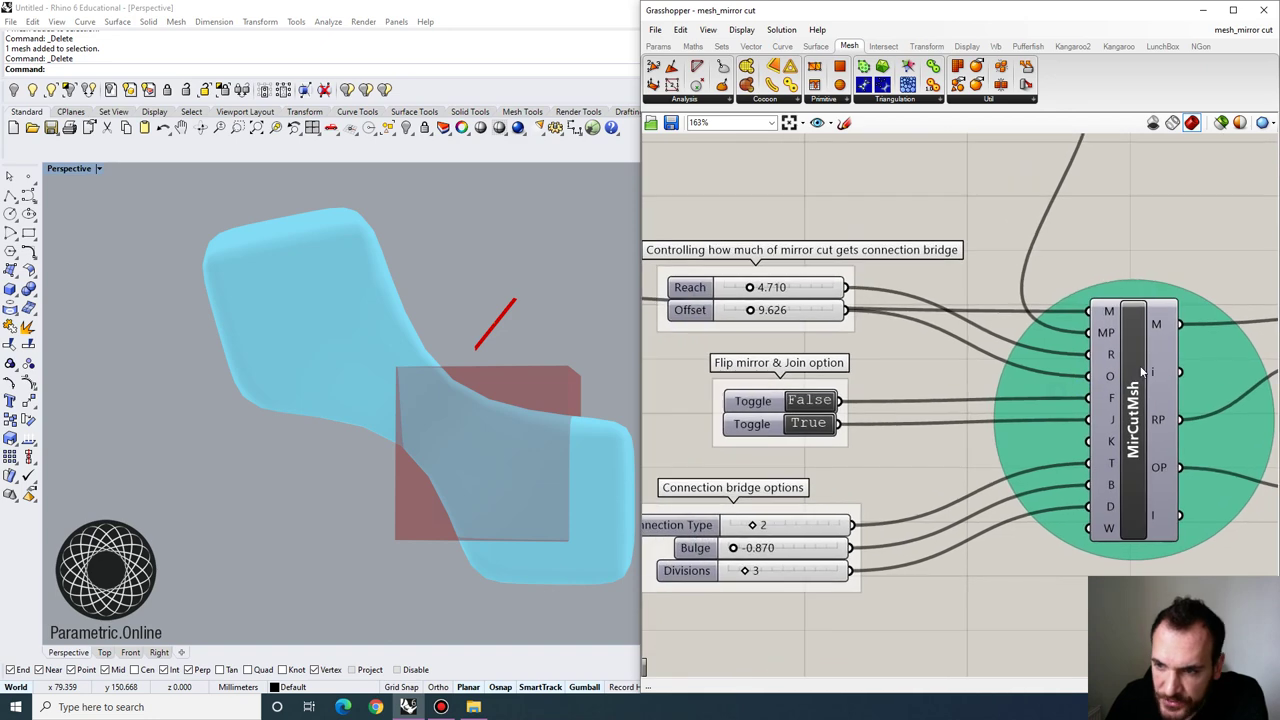
pyautogui.click(1130, 372)
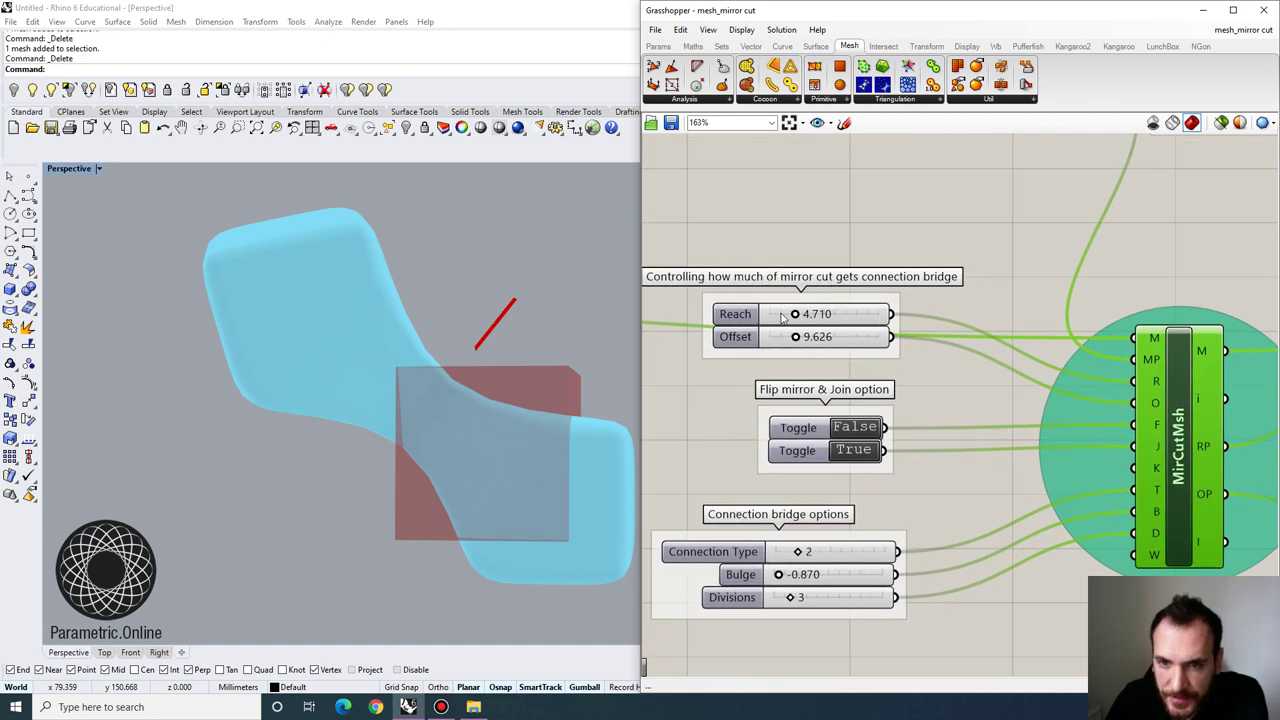
# Set the bridge connection's Reach to 3.850 and its Offset to 4.913
pyautogui.moveTo(794, 315); pyautogui.dragTo(763, 336)
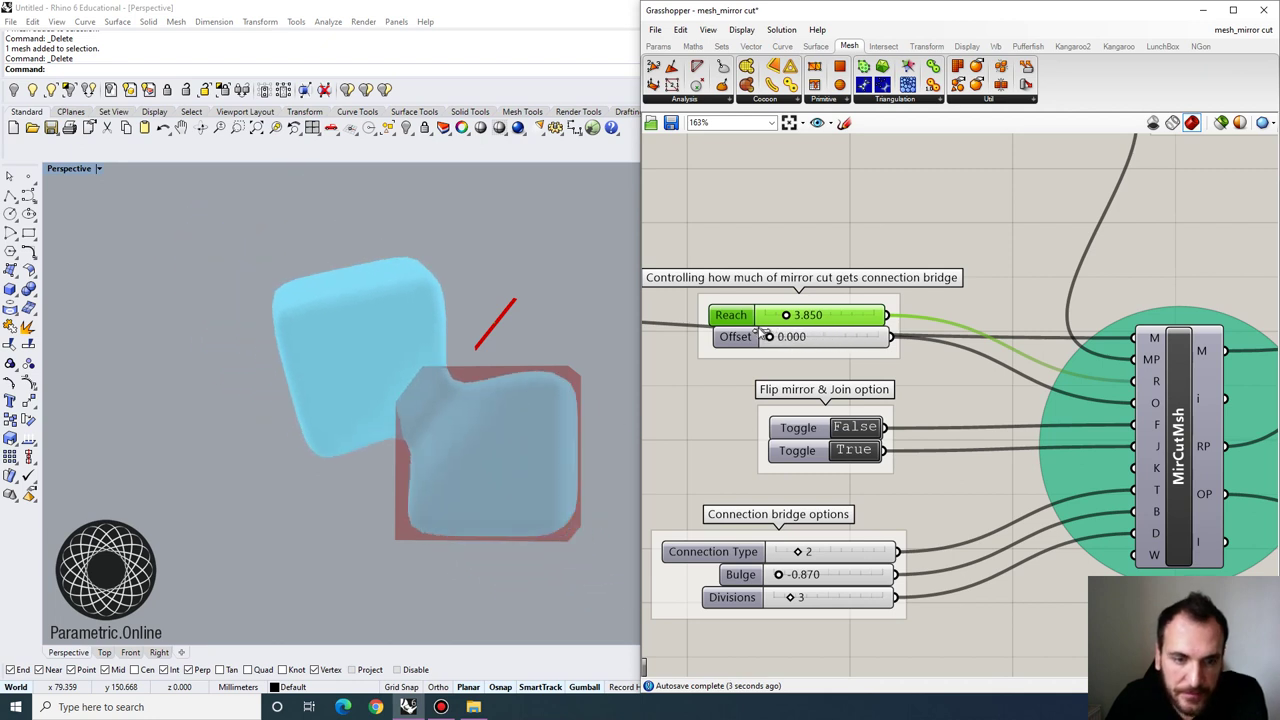
pyautogui.moveTo(532, 412); pyautogui.dragTo(531, 400, button='right')
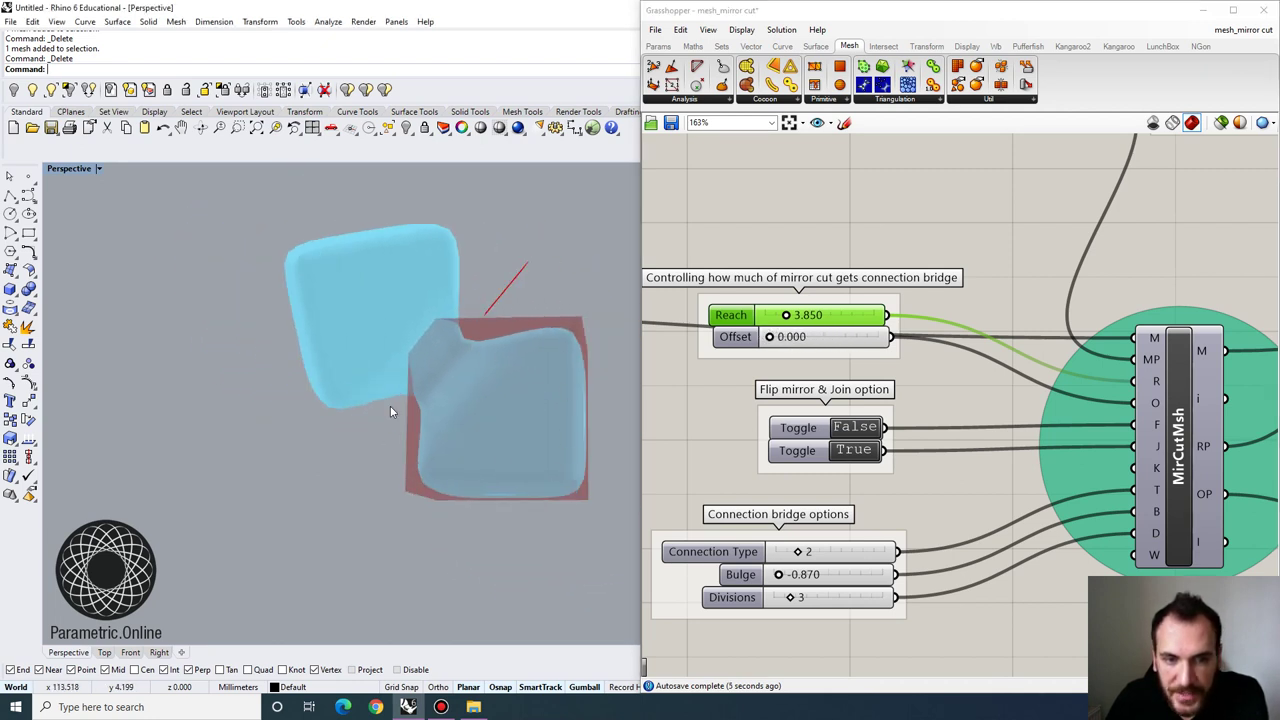
pyautogui.moveTo(772, 338); pyautogui.dragTo(801, 341)
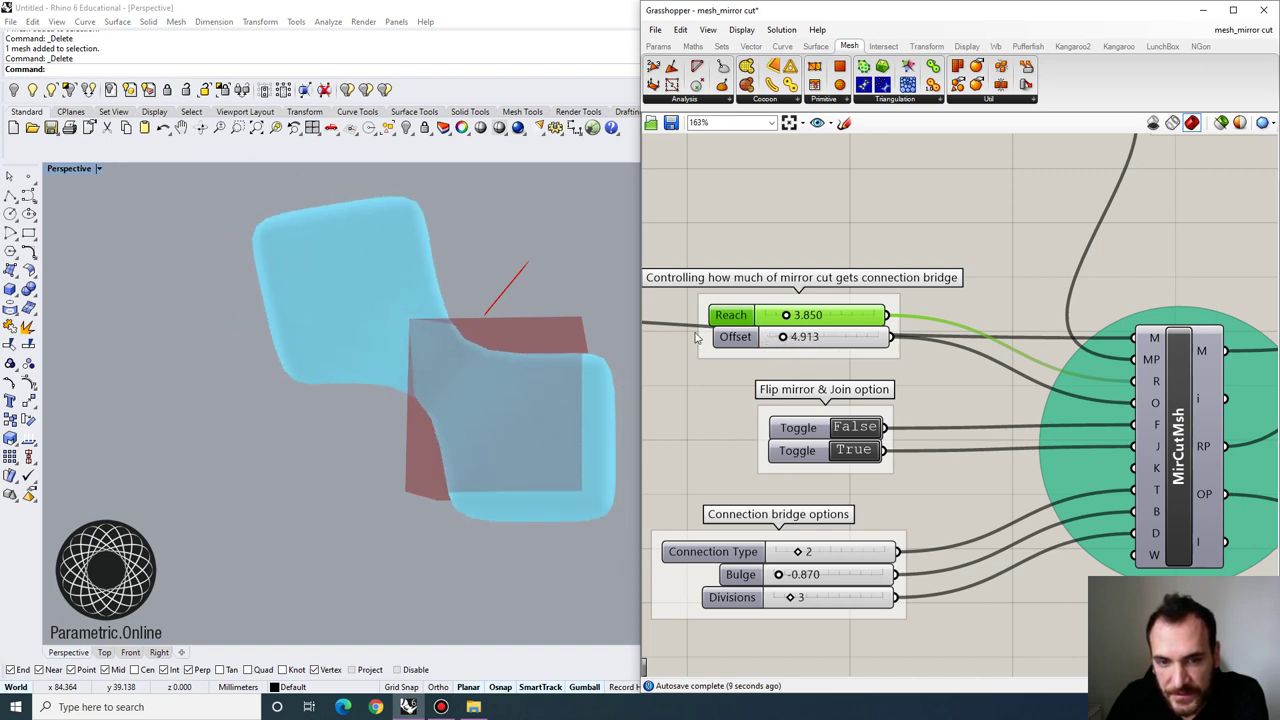
# Set the Bulge value of the connection bridge options to -1.000
pyautogui.moveTo(809, 567); pyautogui.dragTo(815, 543, button='right')
pyautogui.scroll(4, 815, 543)
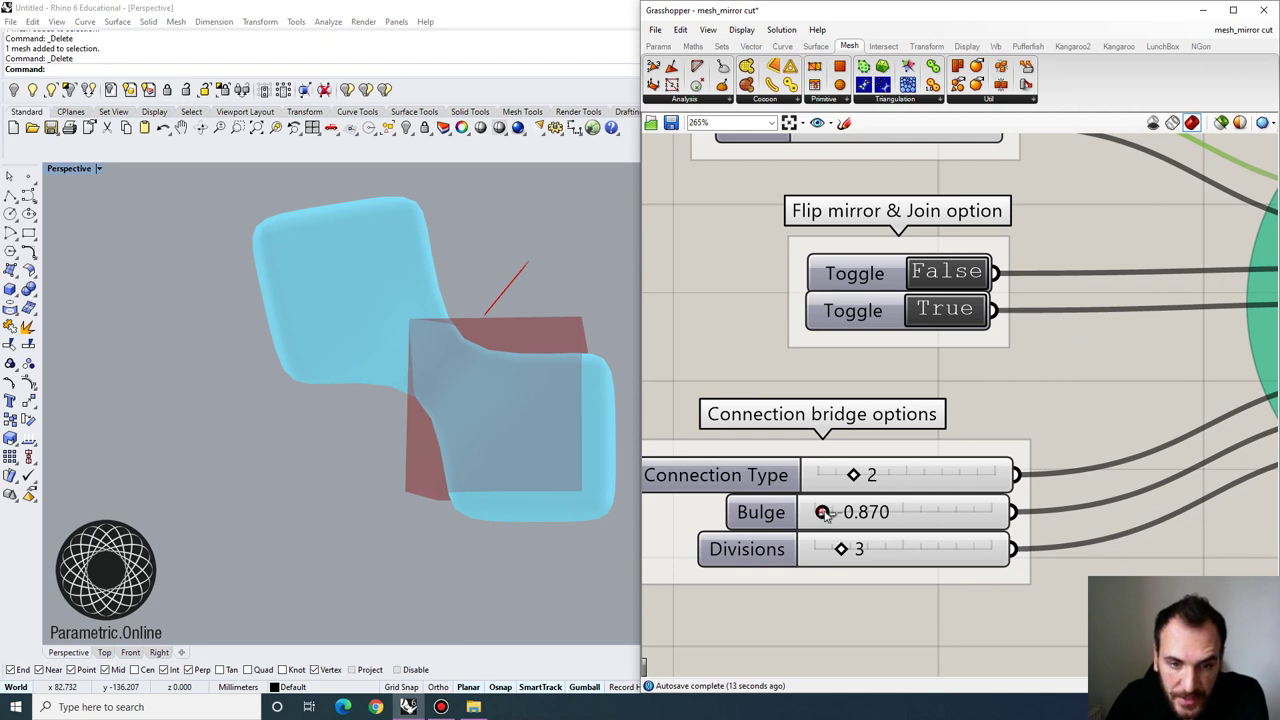
pyautogui.moveTo(822, 511); pyautogui.dragTo(795, 505)
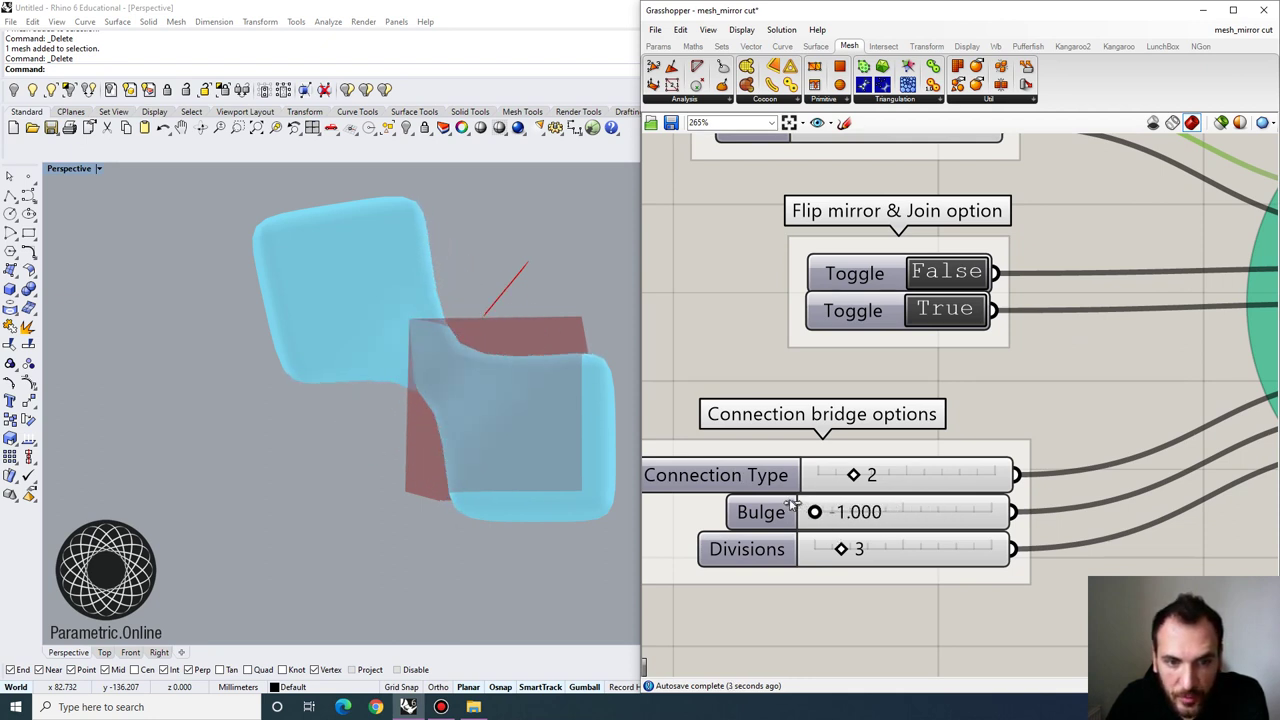
pyautogui.scroll(-2, 810, 420)
pyautogui.moveTo(762, 331); pyautogui.dragTo(776, 343, button='right')
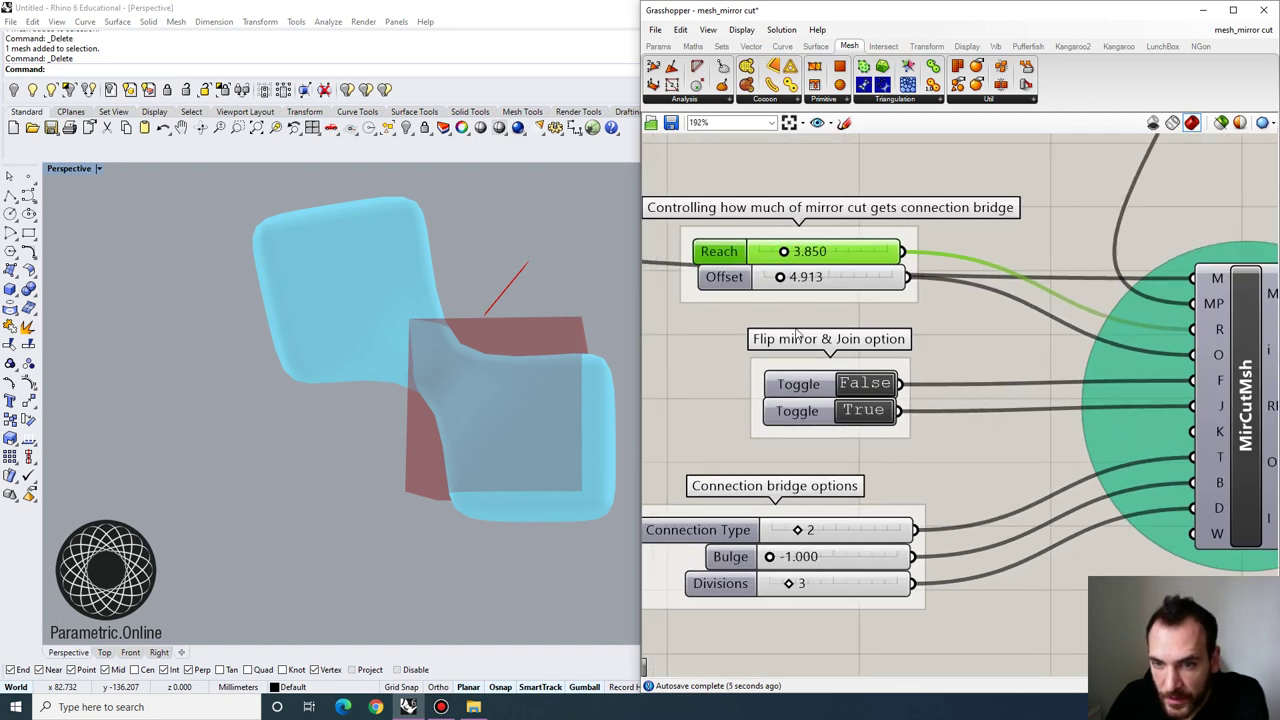
# Toggle the Flip mirror and Join options to compare the mirror cut results, and restore them to False and True
pyautogui.doubleClick(862, 391)
pyautogui.doubleClick(862, 390)
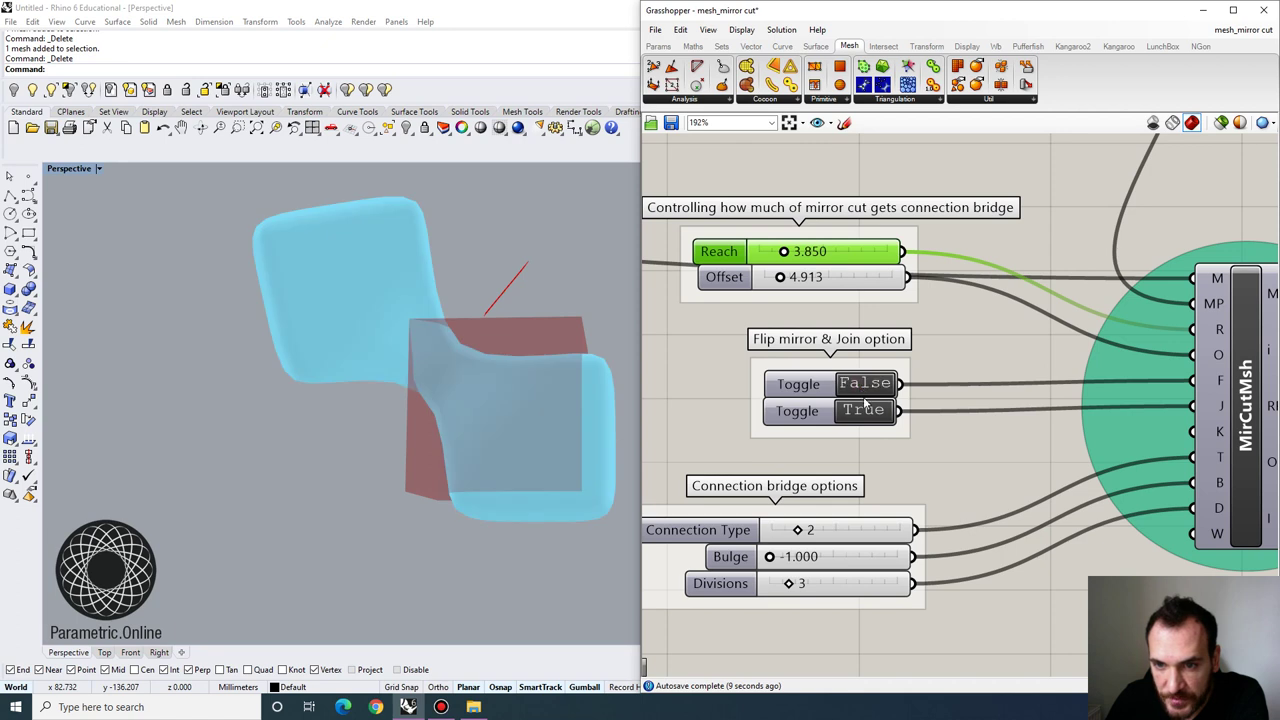
pyautogui.doubleClick(865, 412)
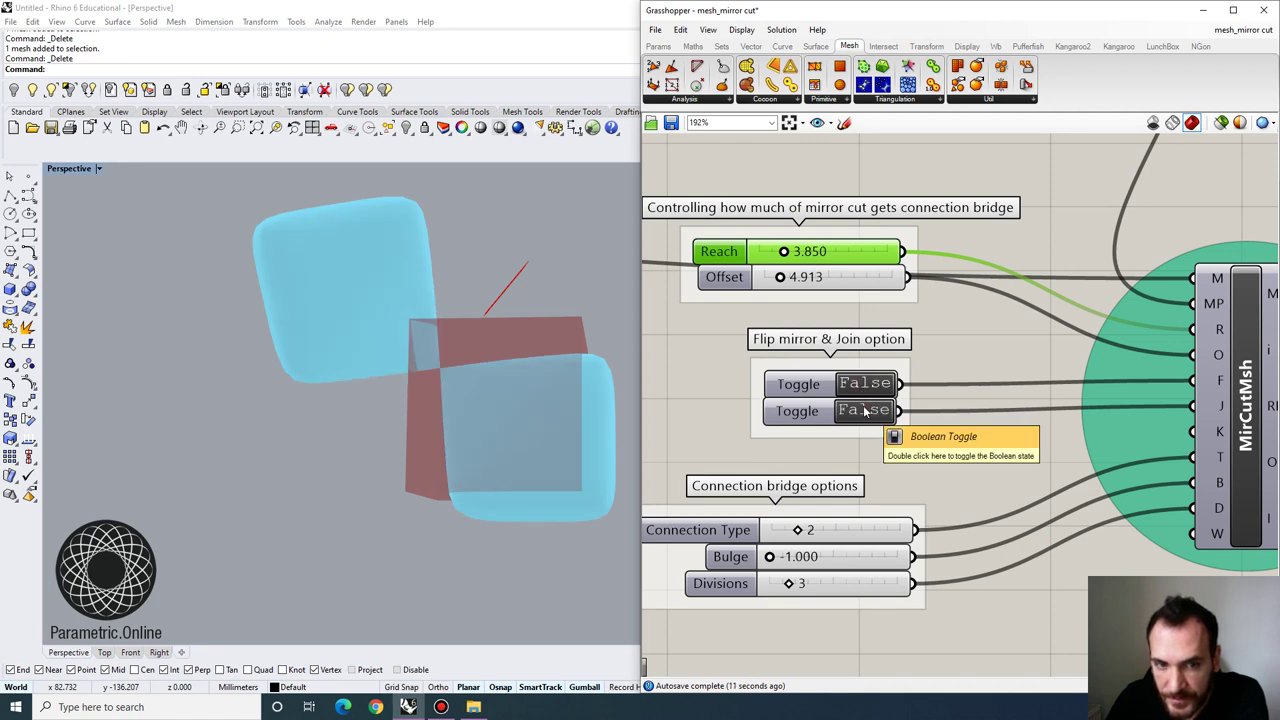
pyautogui.doubleClick(866, 413)
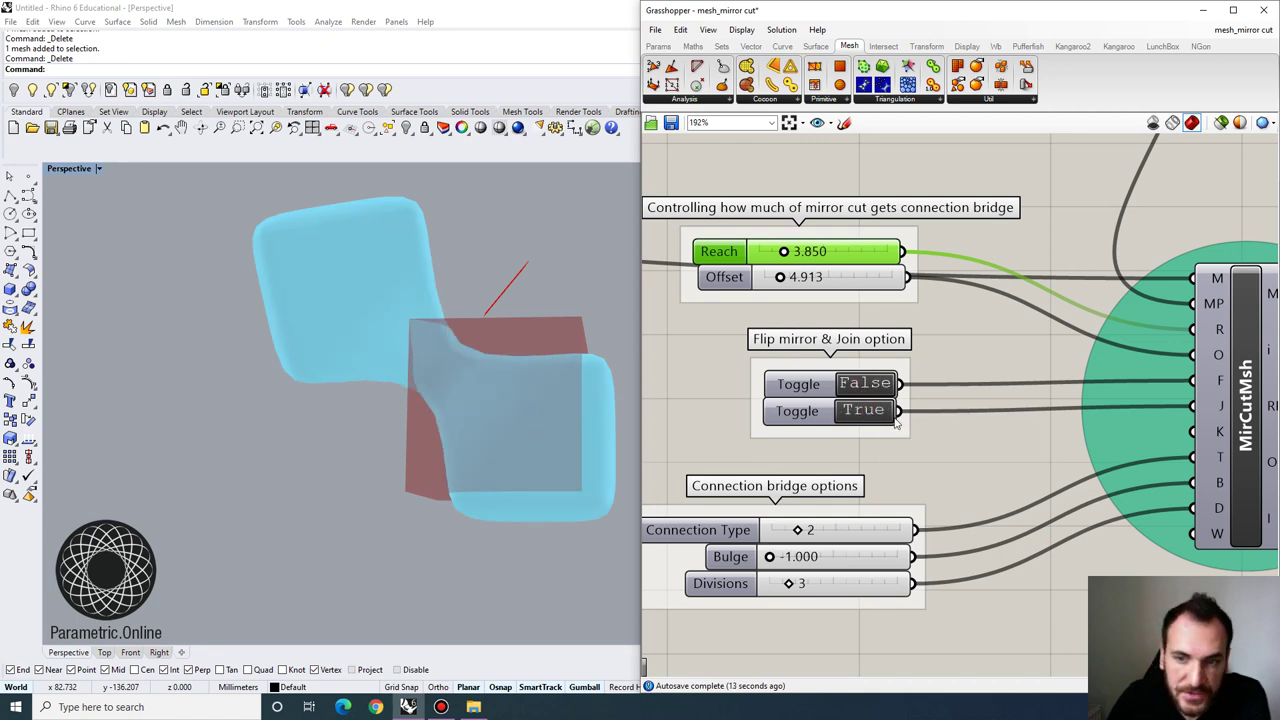
pyautogui.moveTo(1138, 376); pyautogui.dragTo(1092, 377, button='right')
pyautogui.moveTo(1175, 383)
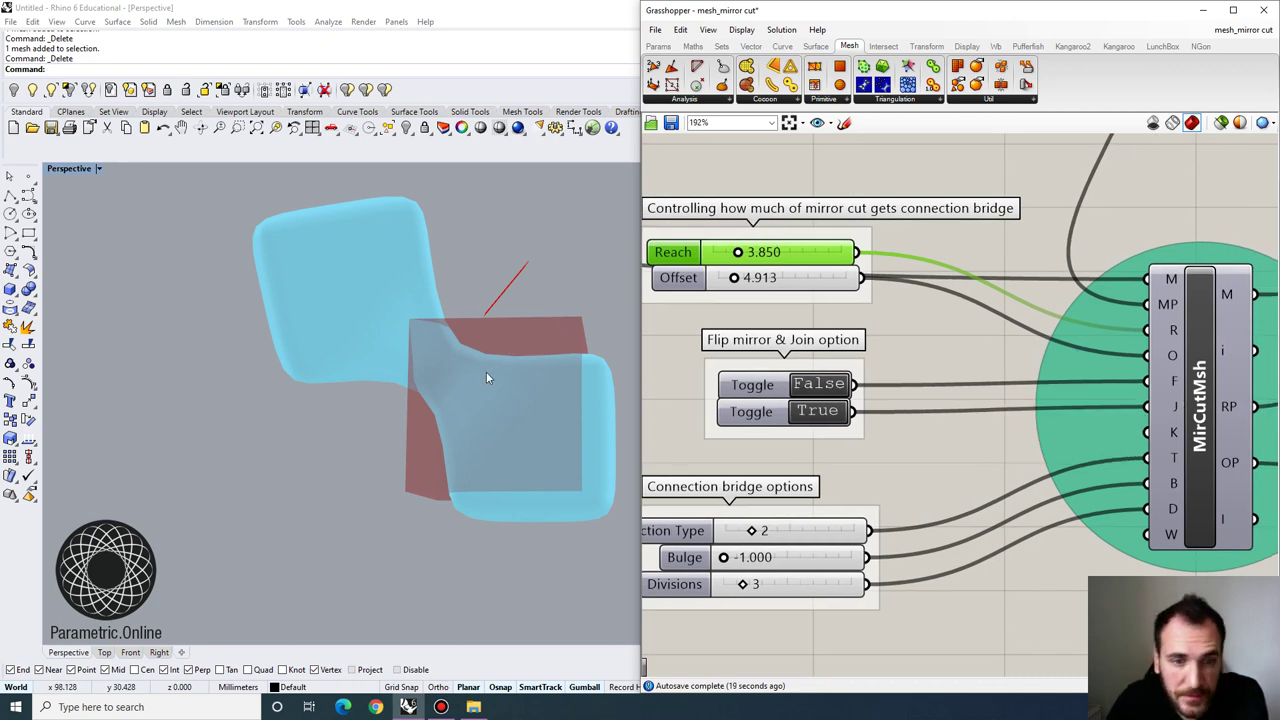
pyautogui.scroll(-2, 476, 354)
pyautogui.moveTo(476, 354); pyautogui.dragTo(538, 398, button='right')
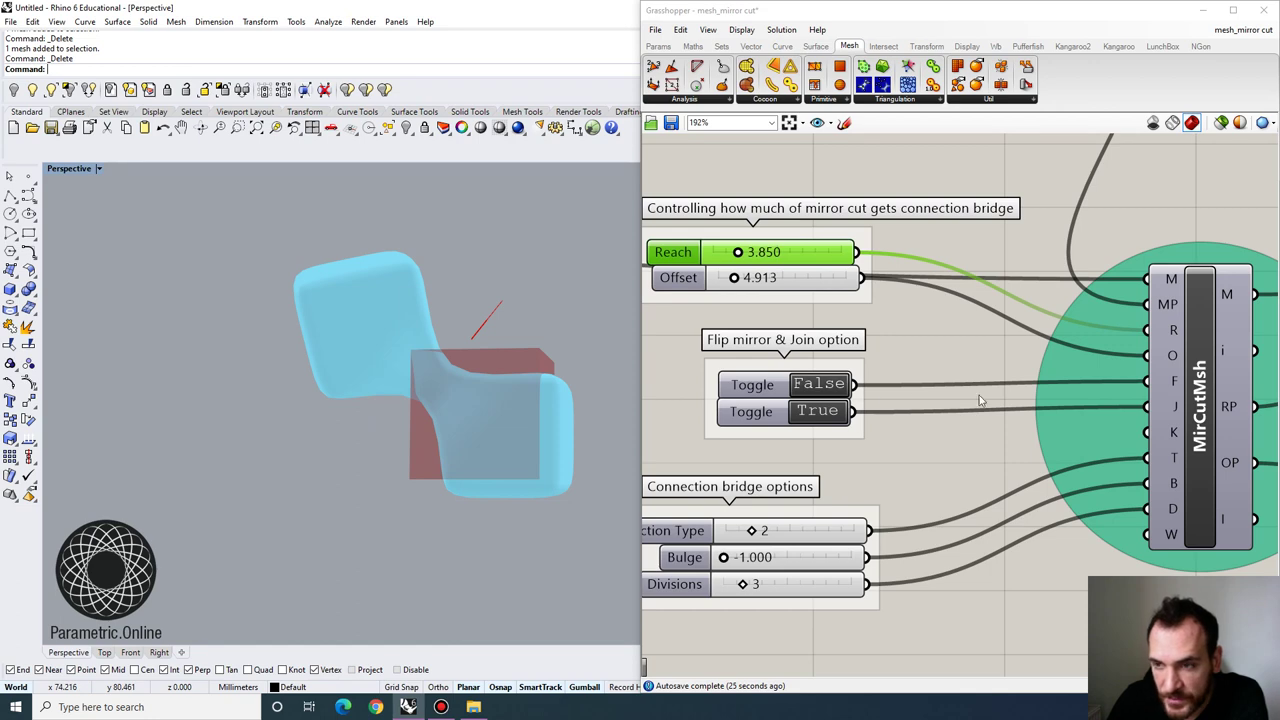
pyautogui.moveTo(1176, 410)
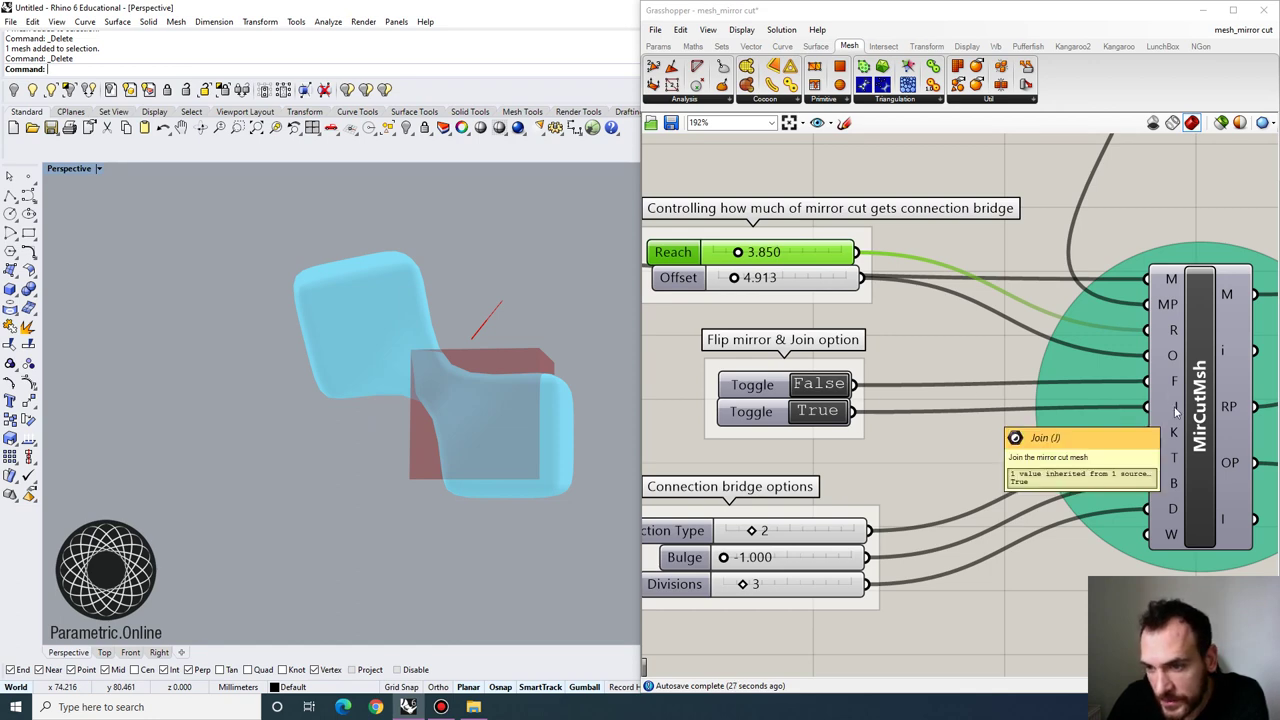
# Turn on the preview of the MSmooth component in the Mesh smoothing group
pyautogui.moveTo(953, 410); pyautogui.dragTo(808, 390, button='right')
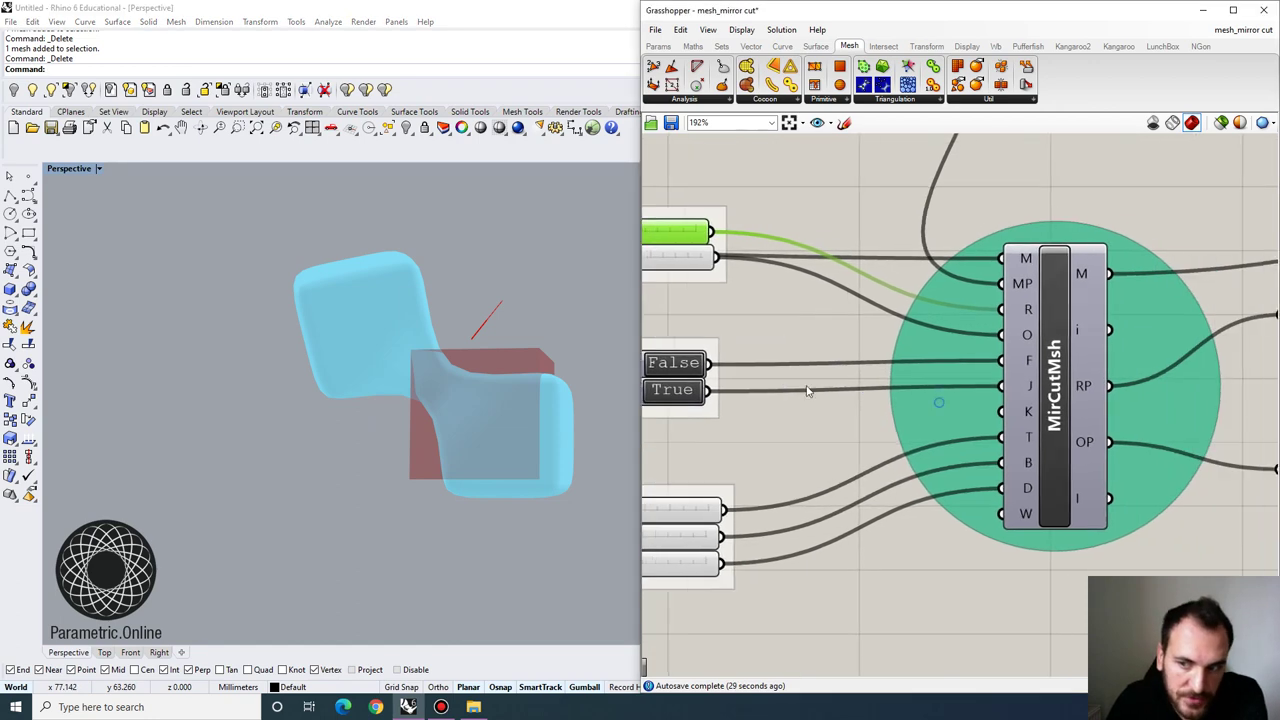
pyautogui.scroll(-4, 880, 386)
pyautogui.moveTo(1020, 380); pyautogui.dragTo(871, 383, button='right')
pyautogui.scroll(3, 1003, 358)
pyautogui.scroll(-4, 905, 362)
pyautogui.moveTo(960, 354); pyautogui.dragTo(839, 400, button='right')
pyautogui.scroll(4, 1008, 320)
pyautogui.rightClick(1010, 326)
pyautogui.click(1046, 354)
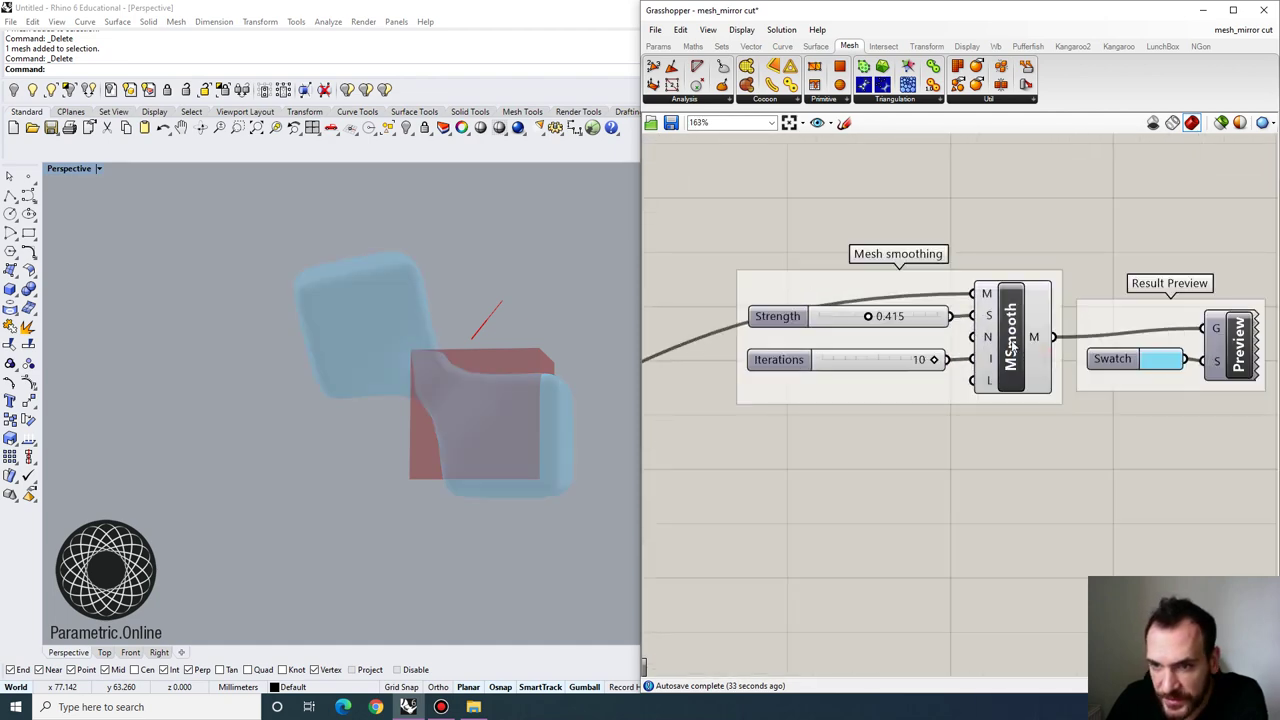
# Bake the smoothed mesh from the MSmooth component into Rhino
pyautogui.click(1000, 331)
pyautogui.rightClick(1003, 332)
pyautogui.click(1063, 402)
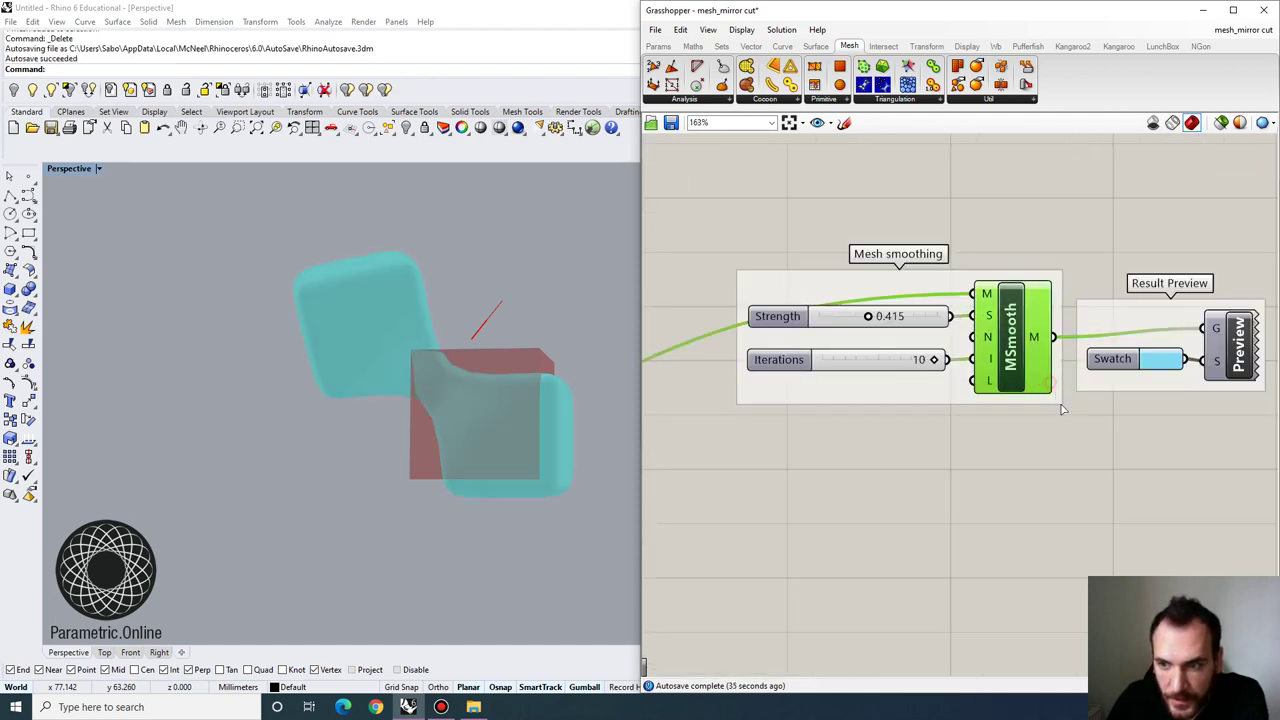
pyautogui.click(1066, 514)
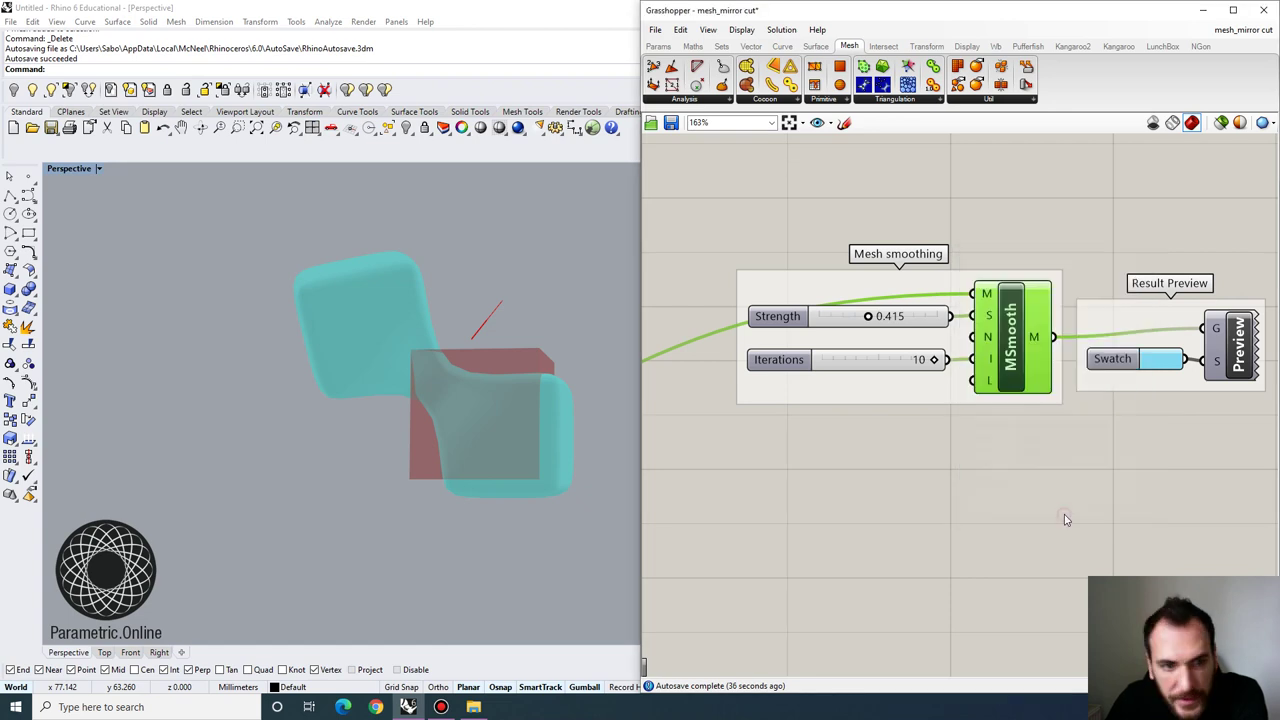
pyautogui.rightClick(1009, 331)
# Move the baked mesh away from the Grasshopper preview and inspect its bridged shape
pyautogui.click(397, 337)
pyautogui.scroll(-5, 420, 410)
pyautogui.moveTo(300, 400); pyautogui.dragTo(404, 473, button='right')
pyautogui.moveTo(376, 421); pyautogui.dragTo(196, 456)
pyautogui.click(382, 535)
pyautogui.moveTo(382, 535); pyautogui.dragTo(266, 391, button='right')
pyautogui.scroll(7, 266, 391)
pyautogui.moveTo(262, 468); pyautogui.dragTo(312, 422, button='right')
pyautogui.scroll(-3, 310, 422)
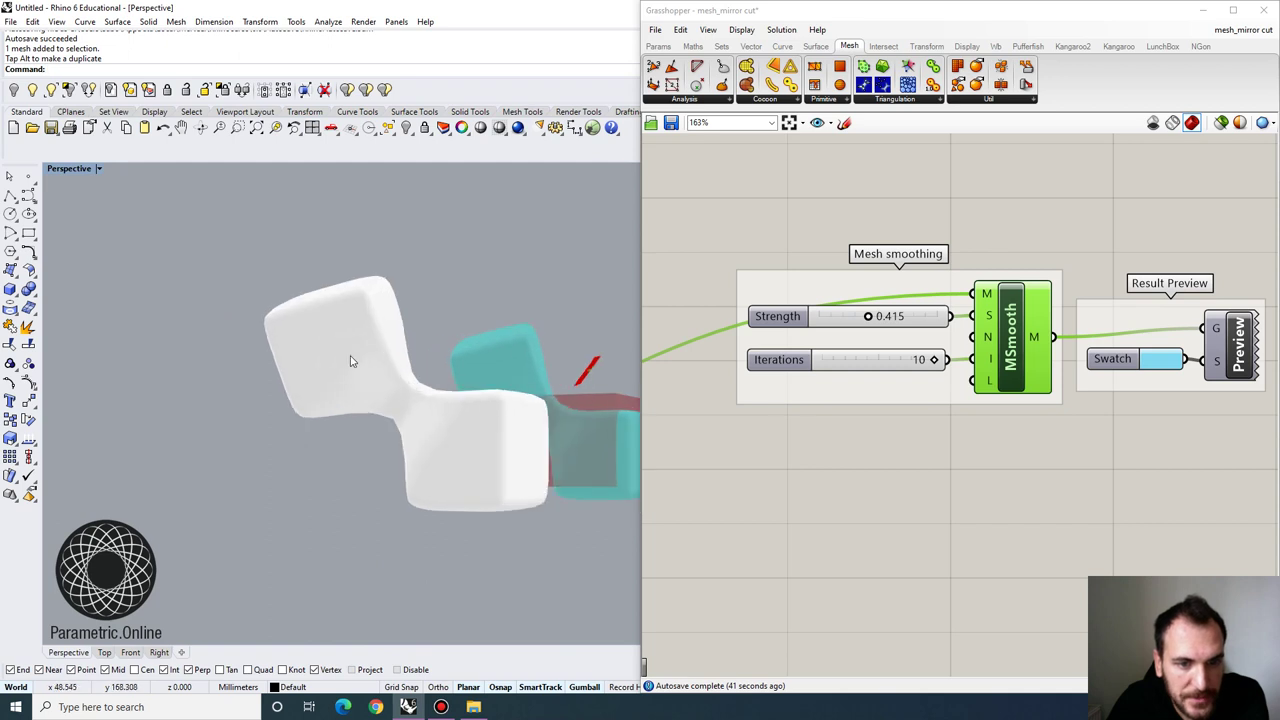
# Select the baked mesh in the Perspective viewport and delete it
pyautogui.click(345, 358)
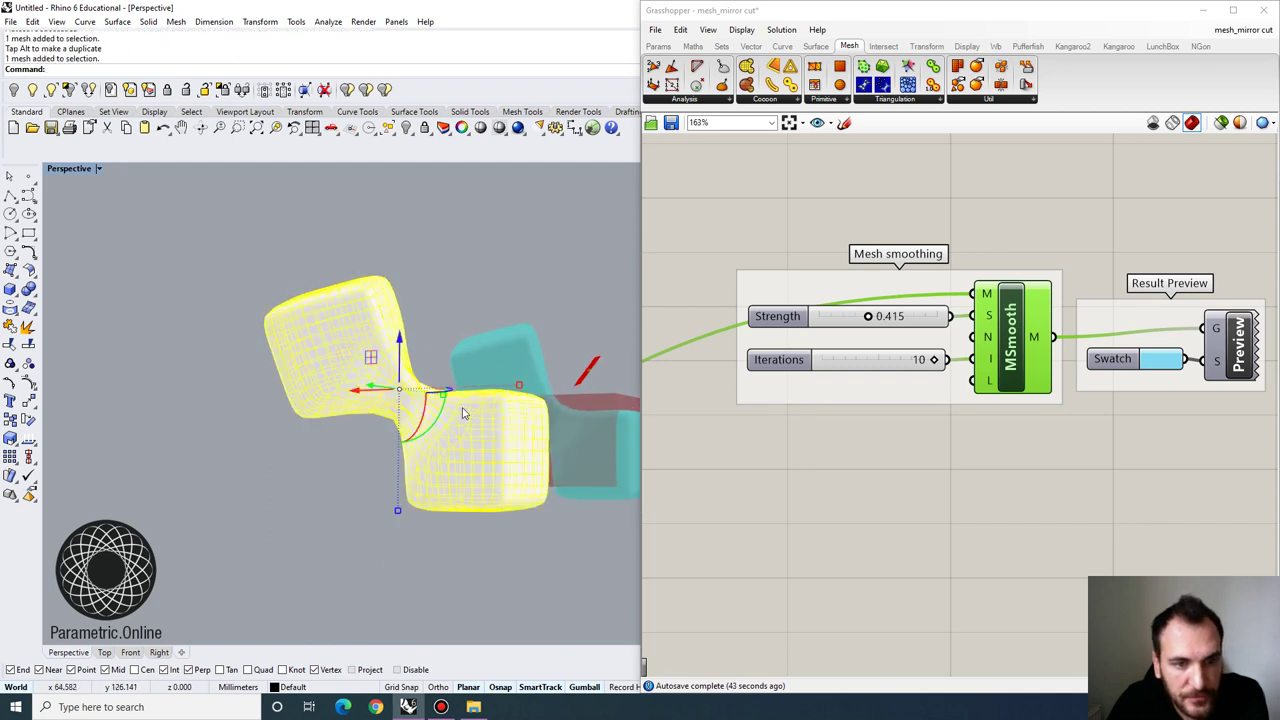
pyautogui.moveTo(514, 443); pyautogui.dragTo(440, 422, button='right')
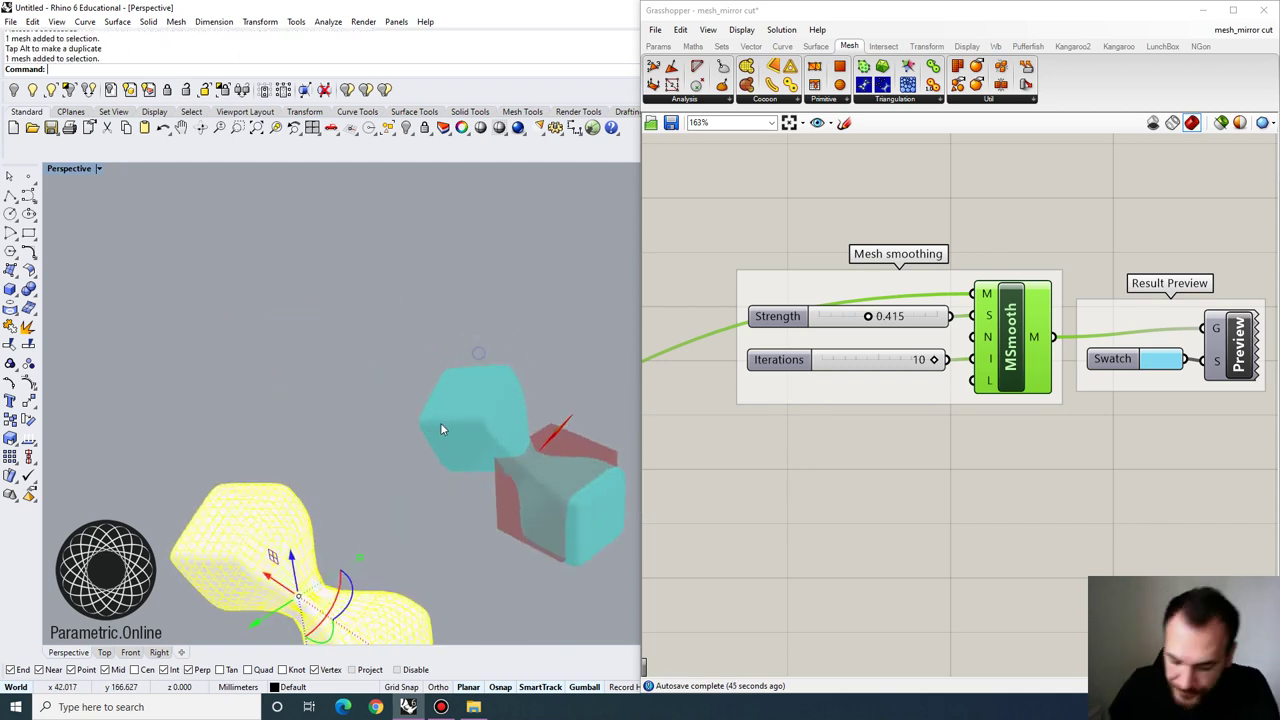
pyautogui.press('Delete')
pyautogui.scroll(-2, 493, 350)
# Review the whole mirror cut definition and switch the Perspective viewport to Wireframe display
pyautogui.scroll(-5, 867, 244)
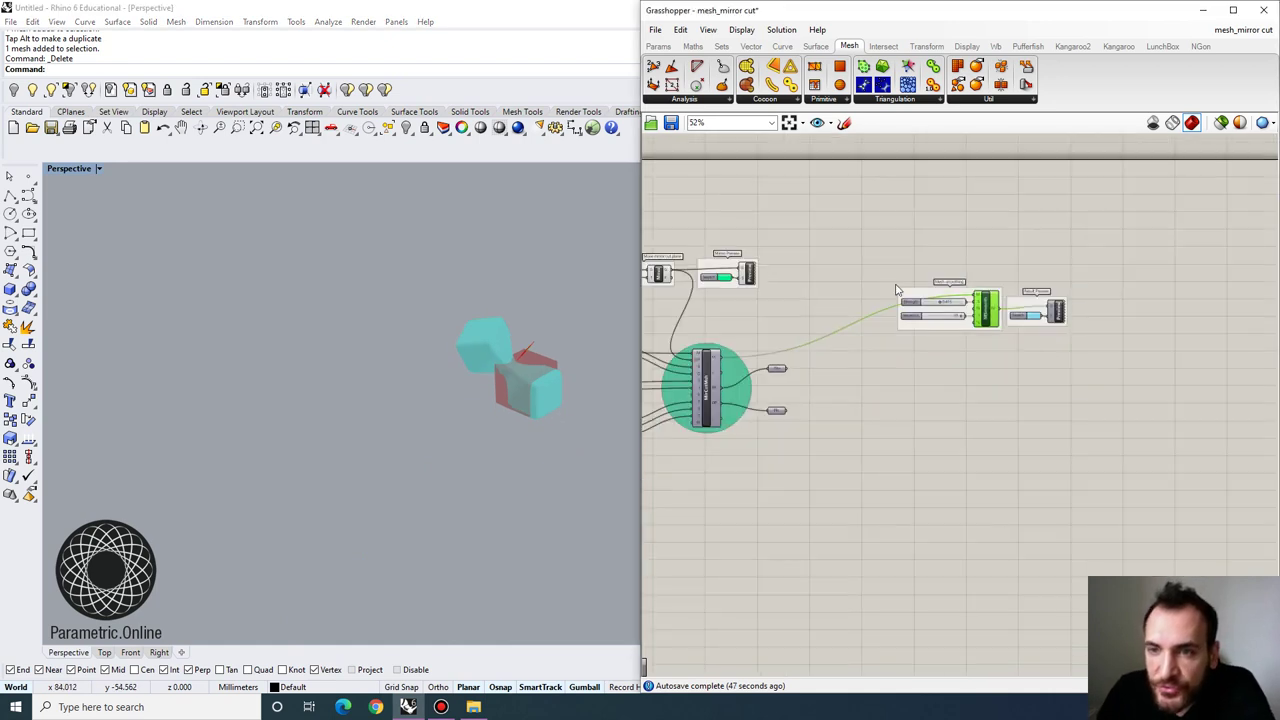
pyautogui.moveTo(681, 320); pyautogui.dragTo(837, 342, button='right')
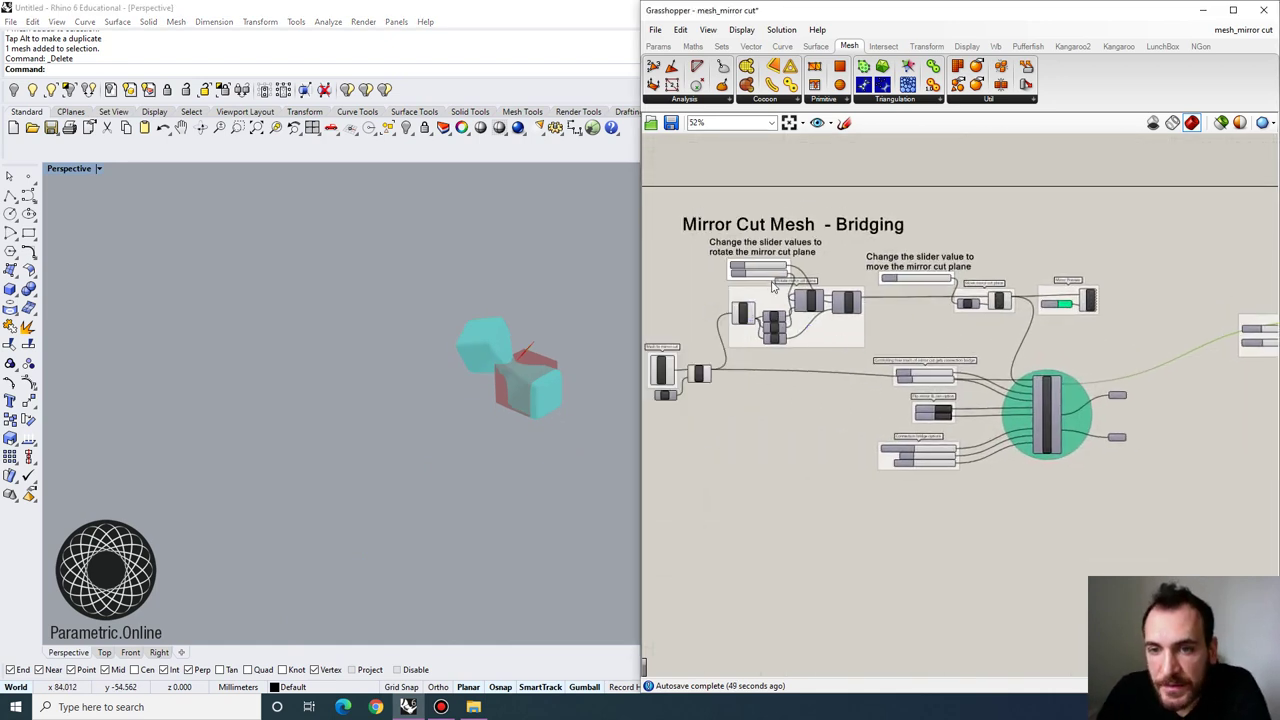
pyautogui.scroll(-2, 772, 283)
pyautogui.moveTo(788, 294); pyautogui.dragTo(820, 288, button='right')
pyautogui.moveTo(920, 322); pyautogui.dragTo(931, 256, button='right')
pyautogui.moveTo(496, 386); pyautogui.dragTo(461, 387, button='right')
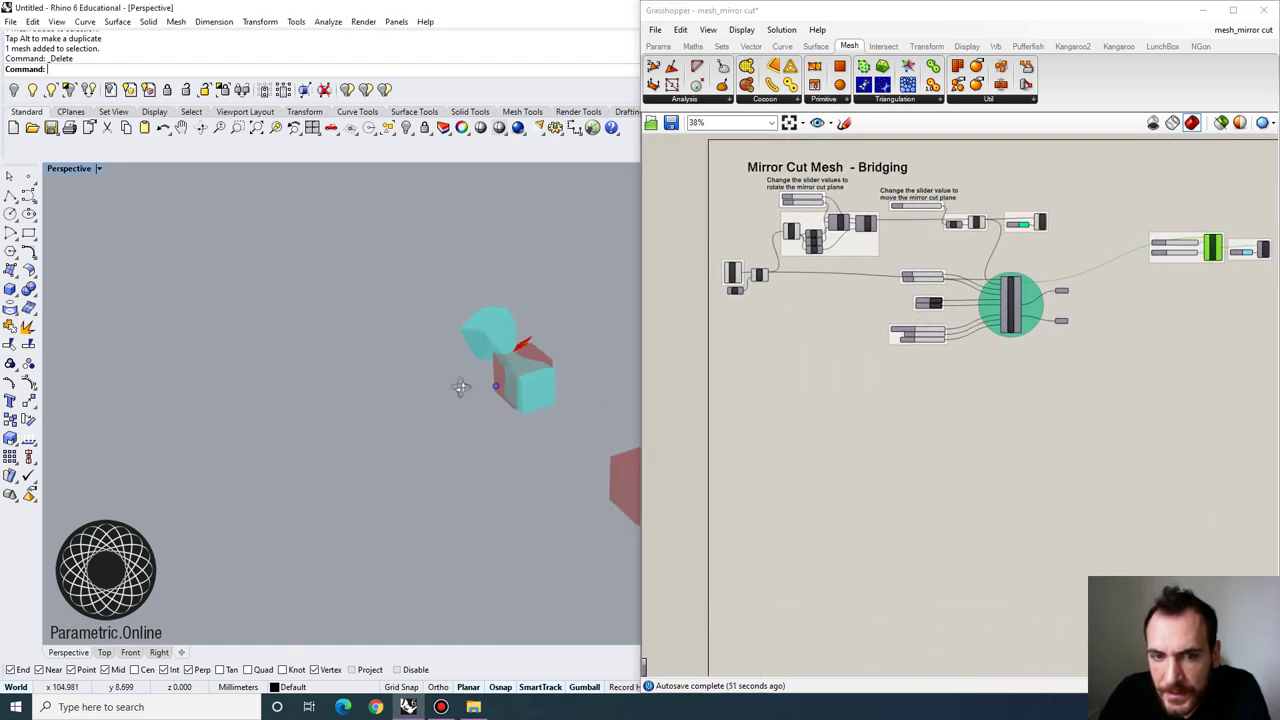
pyautogui.scroll(-6, 461, 387)
pyautogui.scroll(4, 542, 403)
pyautogui.moveTo(542, 403); pyautogui.dragTo(501, 377, button='right')
pyautogui.rightClick(70, 168)
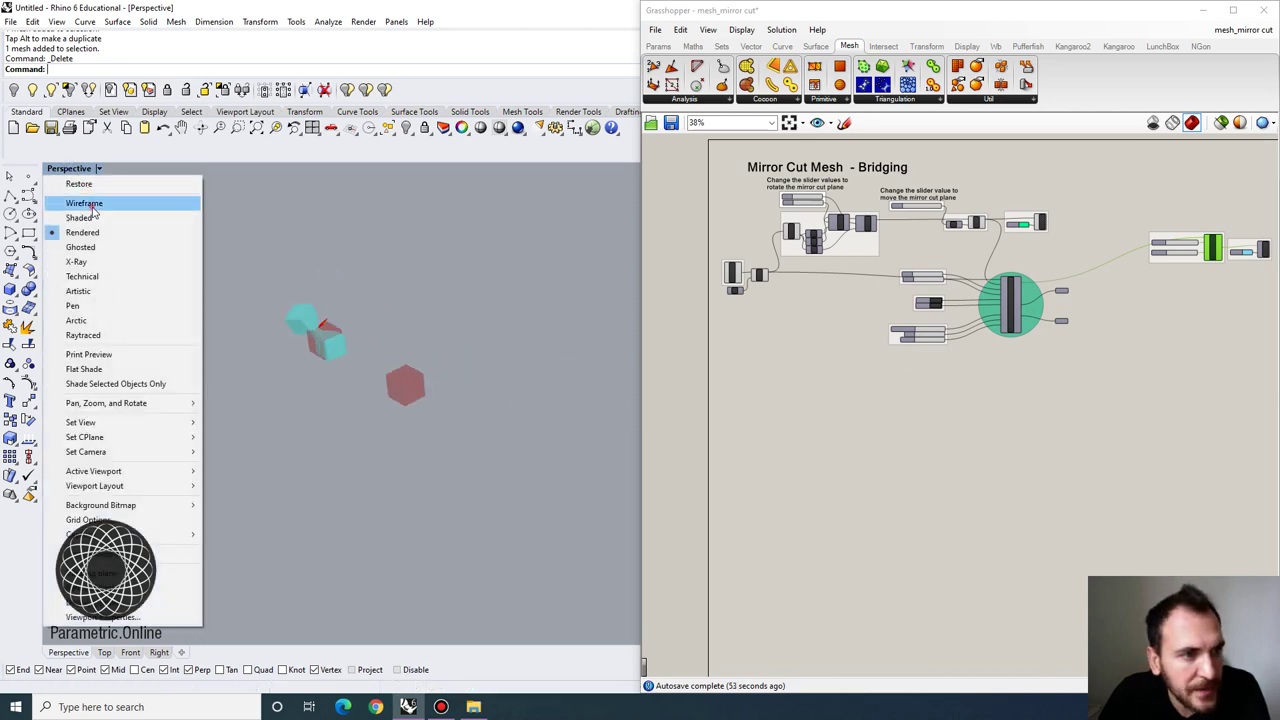
pyautogui.click(88, 204)
# Examine the original box at the world origin alongside the mirror plane rotation part of the definition
pyautogui.scroll(5, 448, 401)
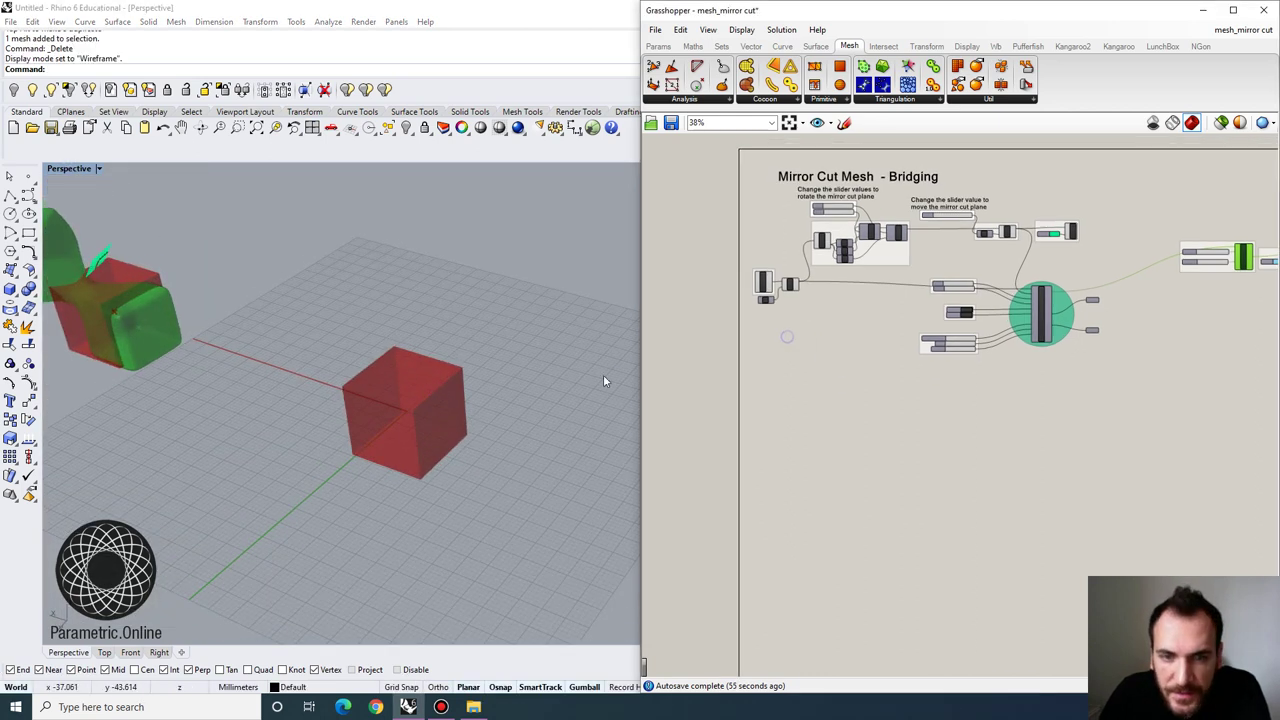
pyautogui.scroll(-5, 433, 432)
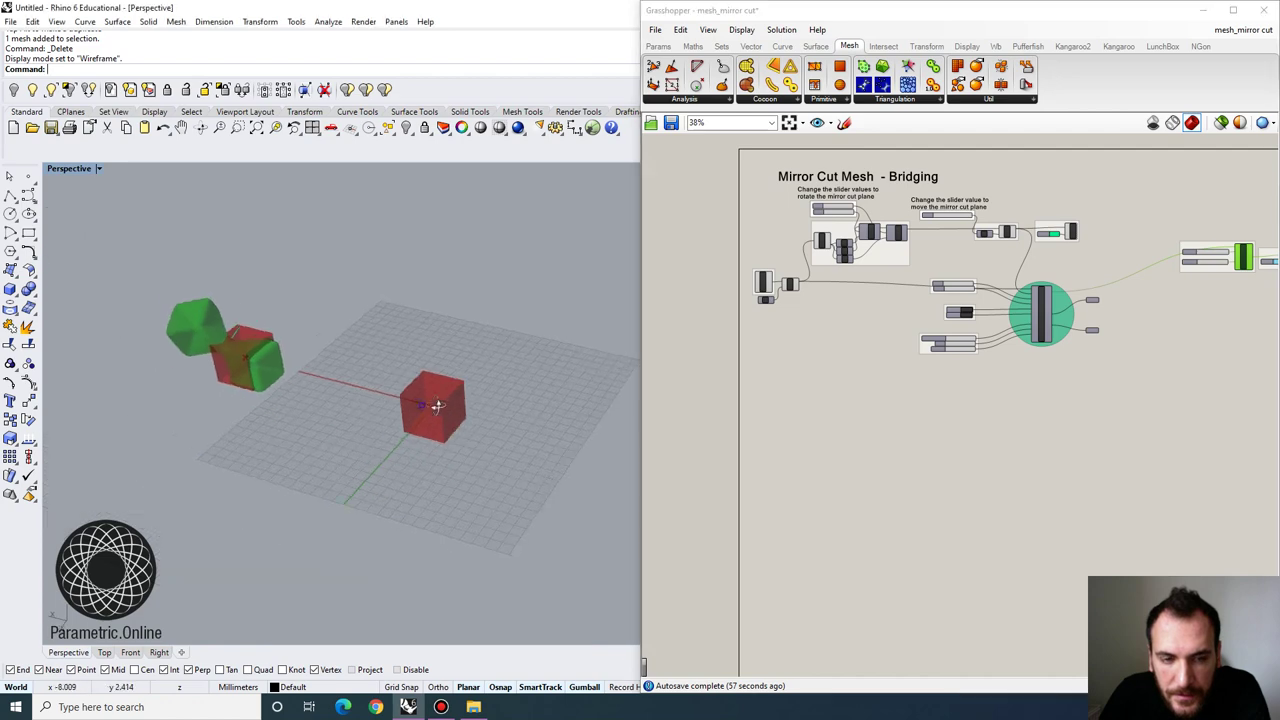
pyautogui.scroll(8, 445, 410)
pyautogui.moveTo(530, 376); pyautogui.dragTo(504, 382, button='right')
pyautogui.scroll(-3, 500, 385)
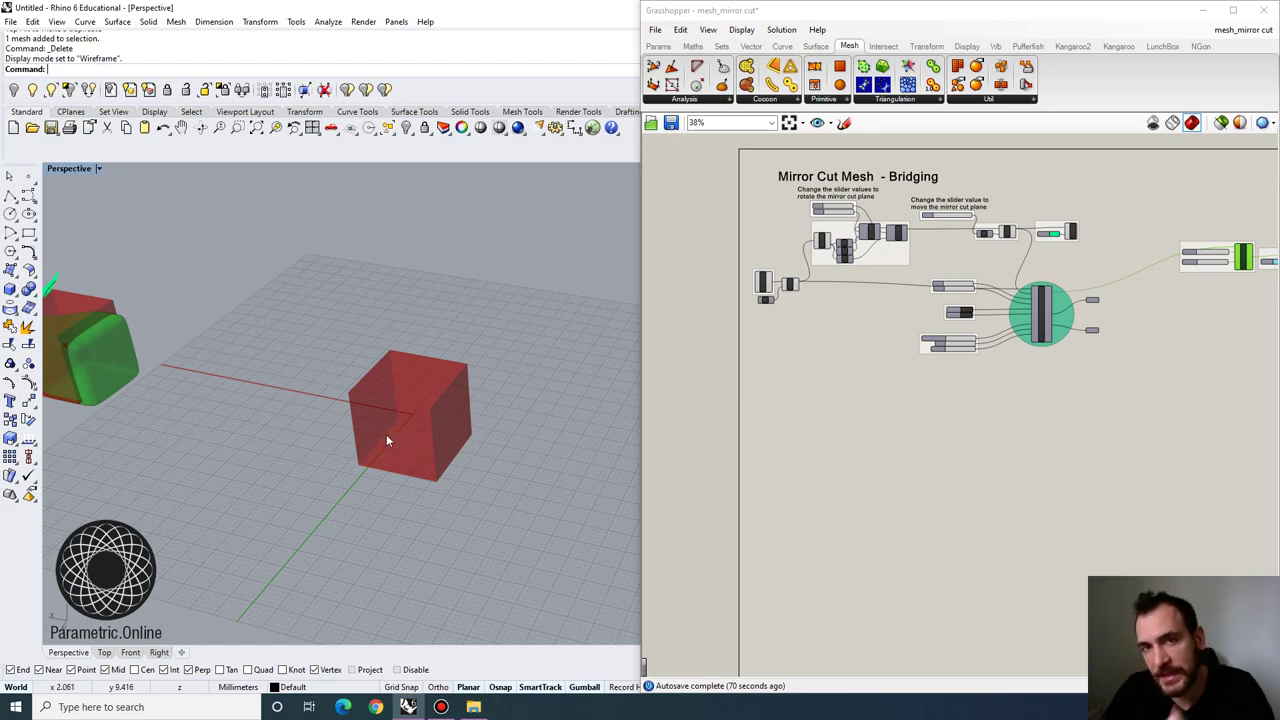
pyautogui.scroll(5, 880, 220)
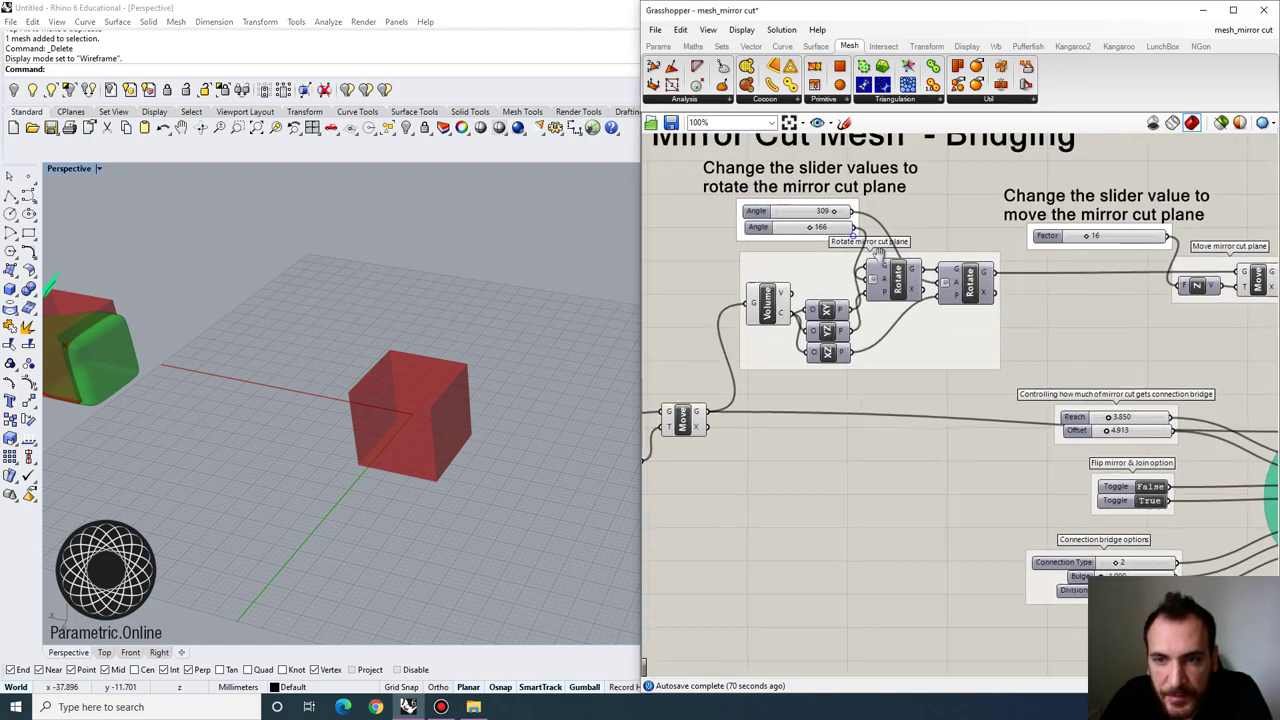
pyautogui.scroll(-1, 880, 300)
pyautogui.moveTo(534, 451); pyautogui.dragTo(477, 418, button='right')
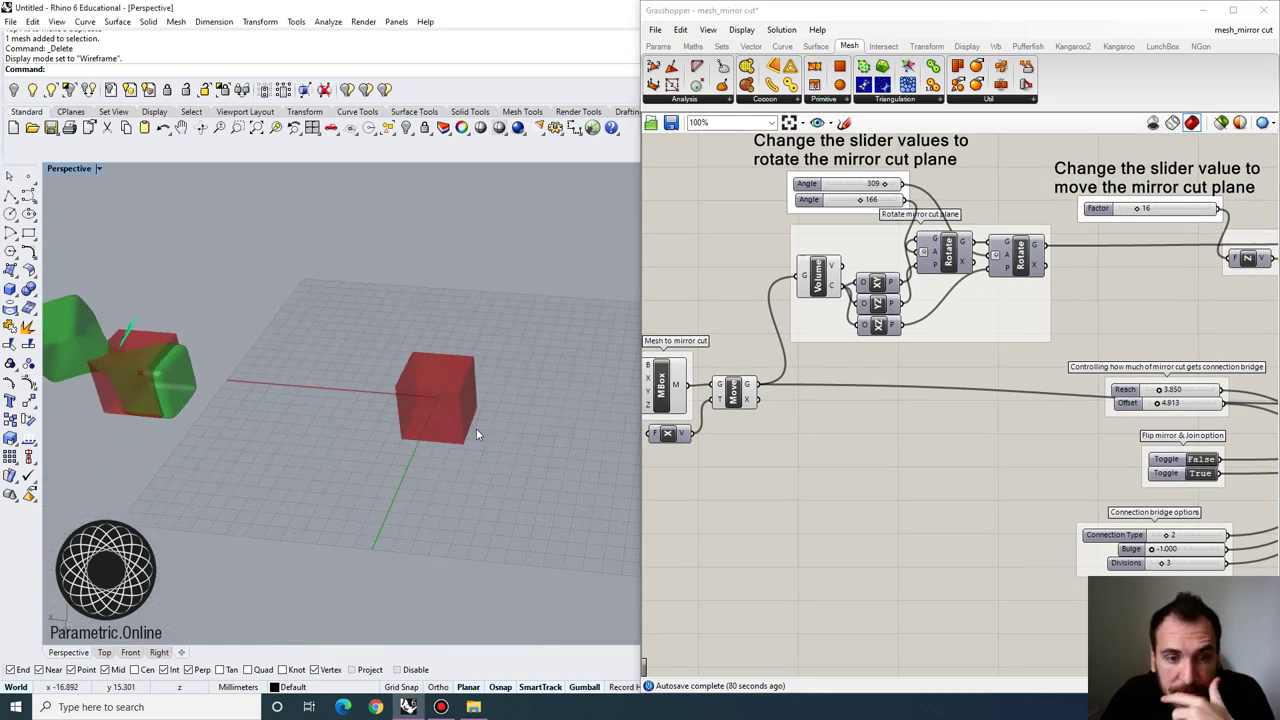
pyautogui.scroll(3, 476, 428)
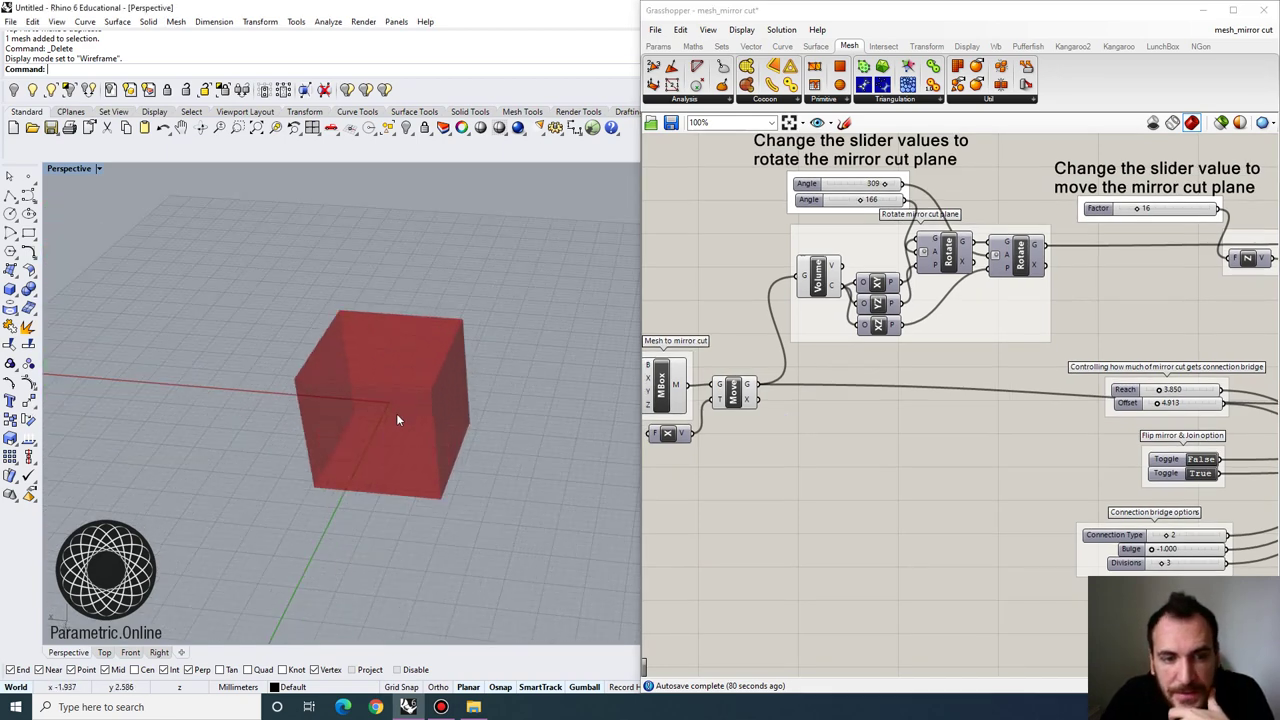
pyautogui.scroll(-3, 396, 413)
pyautogui.scroll(2, 398, 403)
pyautogui.scroll(-2, 835, 371)
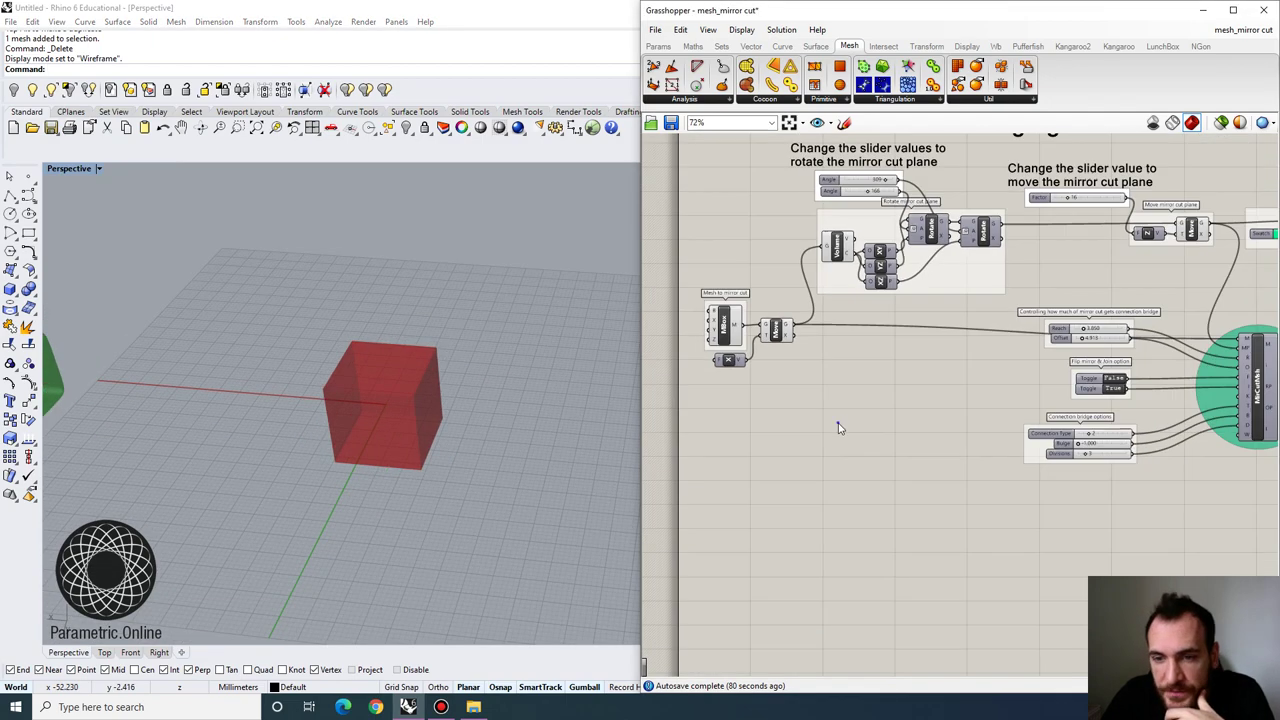
# Add a Construct Point component on the empty canvas below the existing definition
pyautogui.moveTo(838, 423); pyautogui.dragTo(876, 327, button='right')
pyautogui.moveTo(936, 437)
pyautogui.mouseDown(button='right')
pyautogui.moveTo(942, 408)
pyautogui.moveTo(918, 398)
pyautogui.mouseUp(button='right')
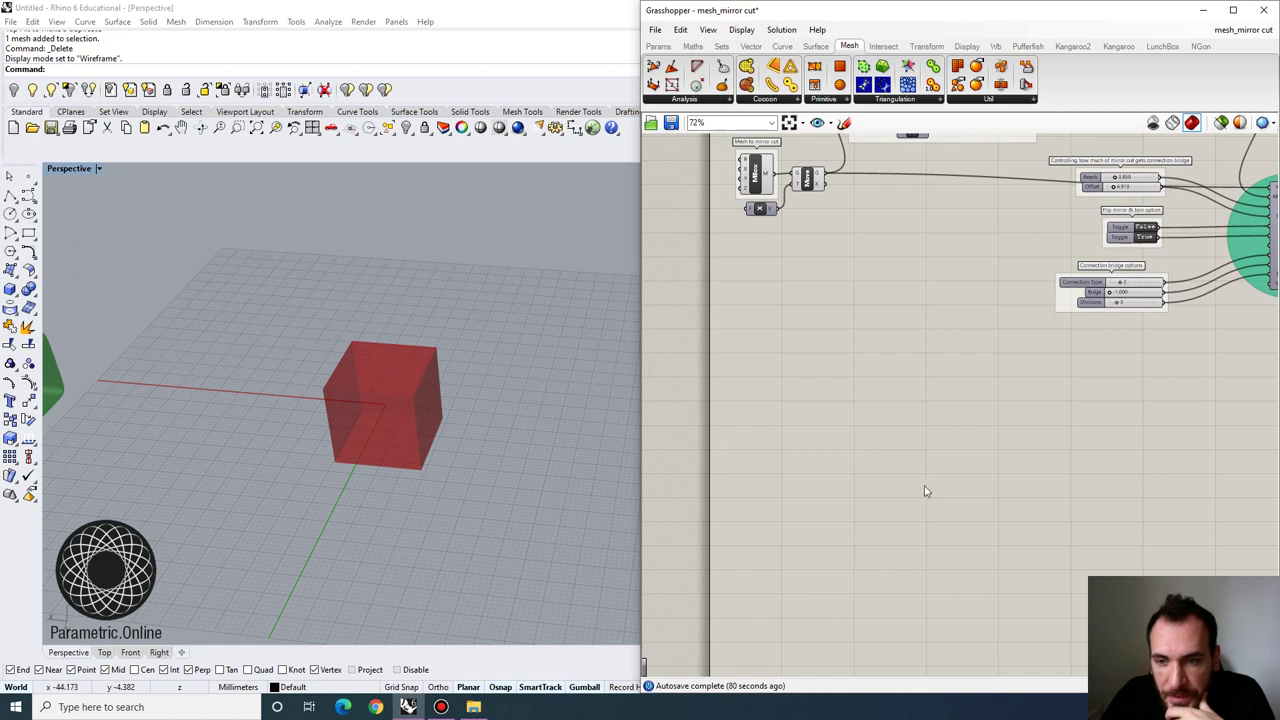
pyautogui.doubleClick(915, 449)
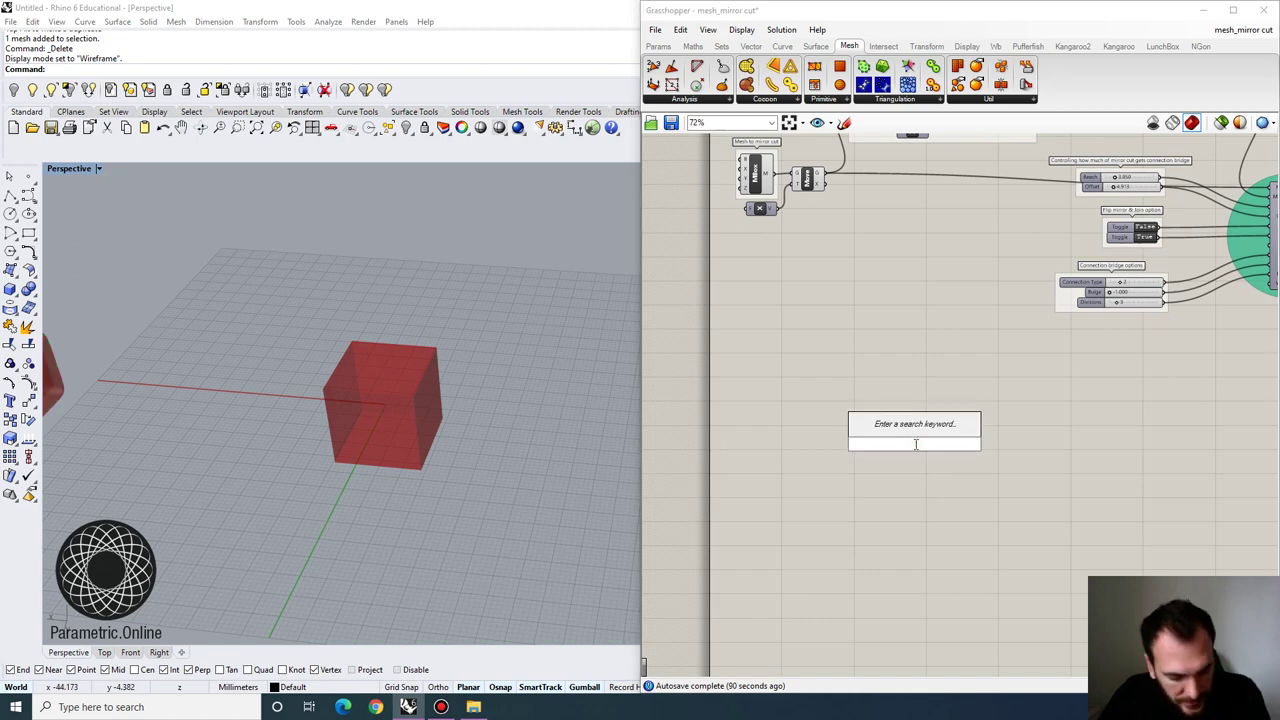
pyautogui.write('xy')
pyautogui.click(903, 376)
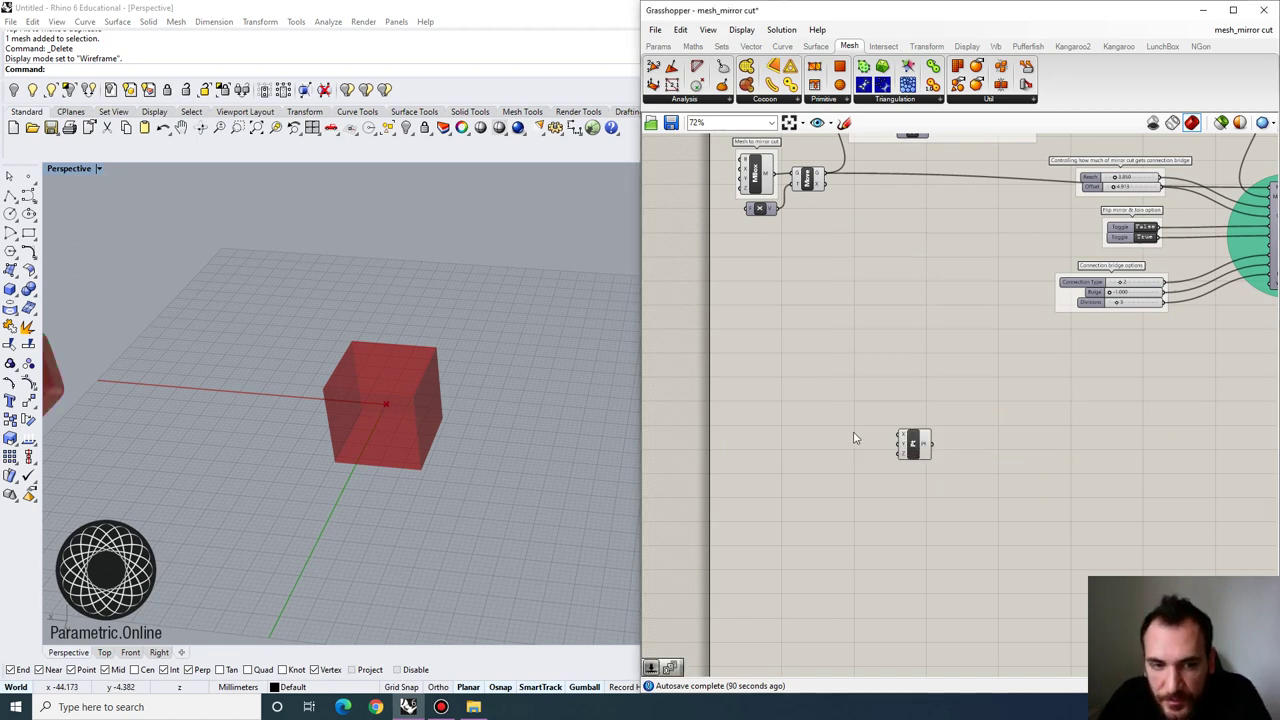
pyautogui.scroll(3, 854, 438)
# Add a number slider with the value 20 and connect it to the point's X and Y coordinates
pyautogui.doubleClick(788, 452)
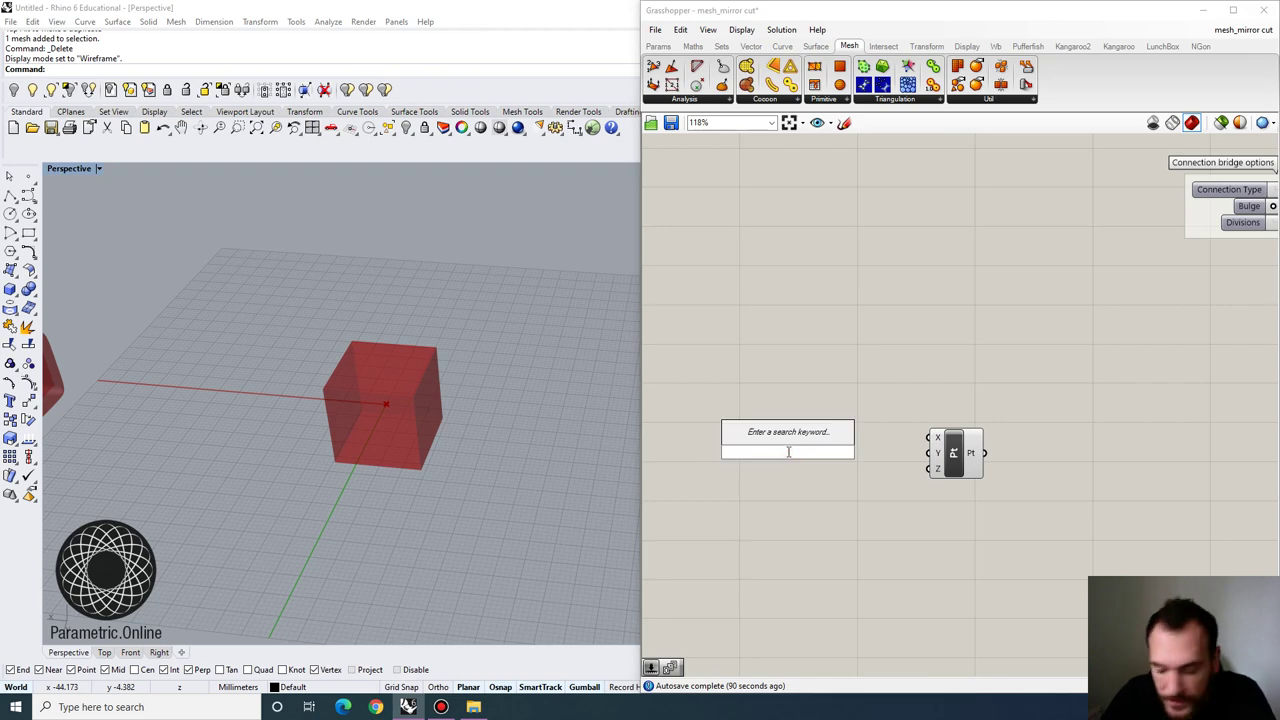
pyautogui.write('20')
pyautogui.press('Return')
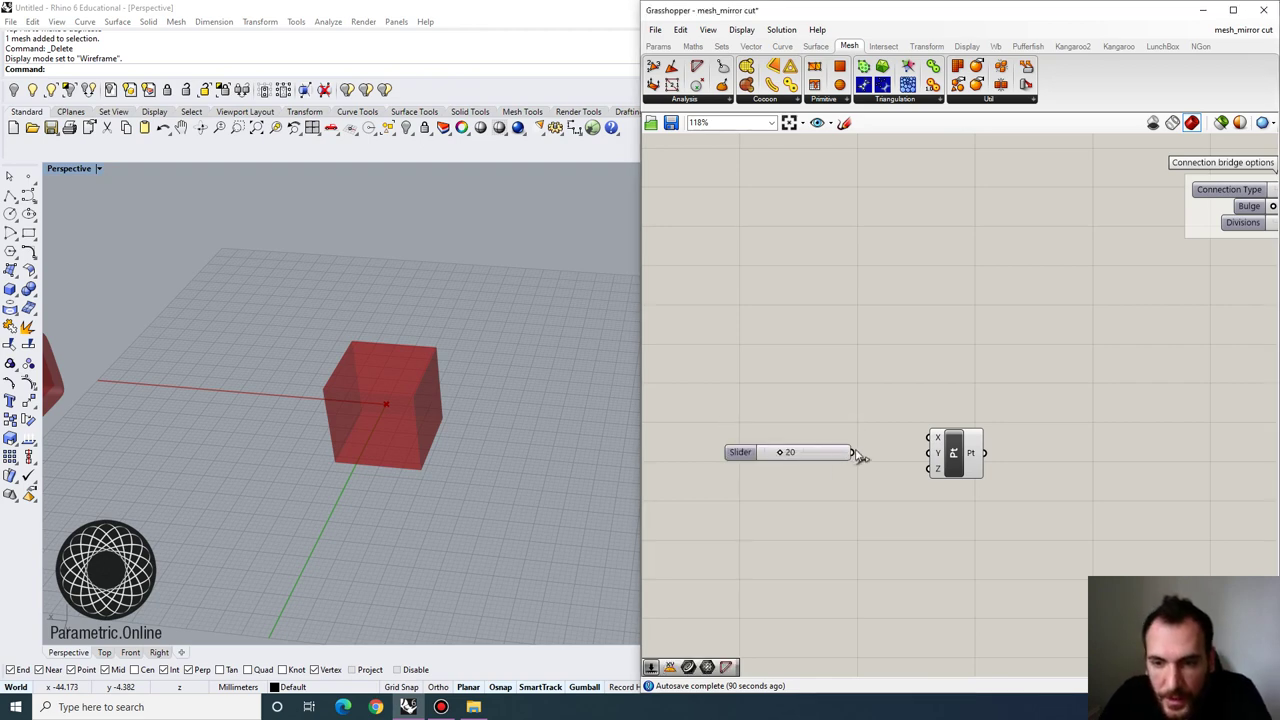
pyautogui.moveTo(935, 437); pyautogui.dragTo(931, 438)
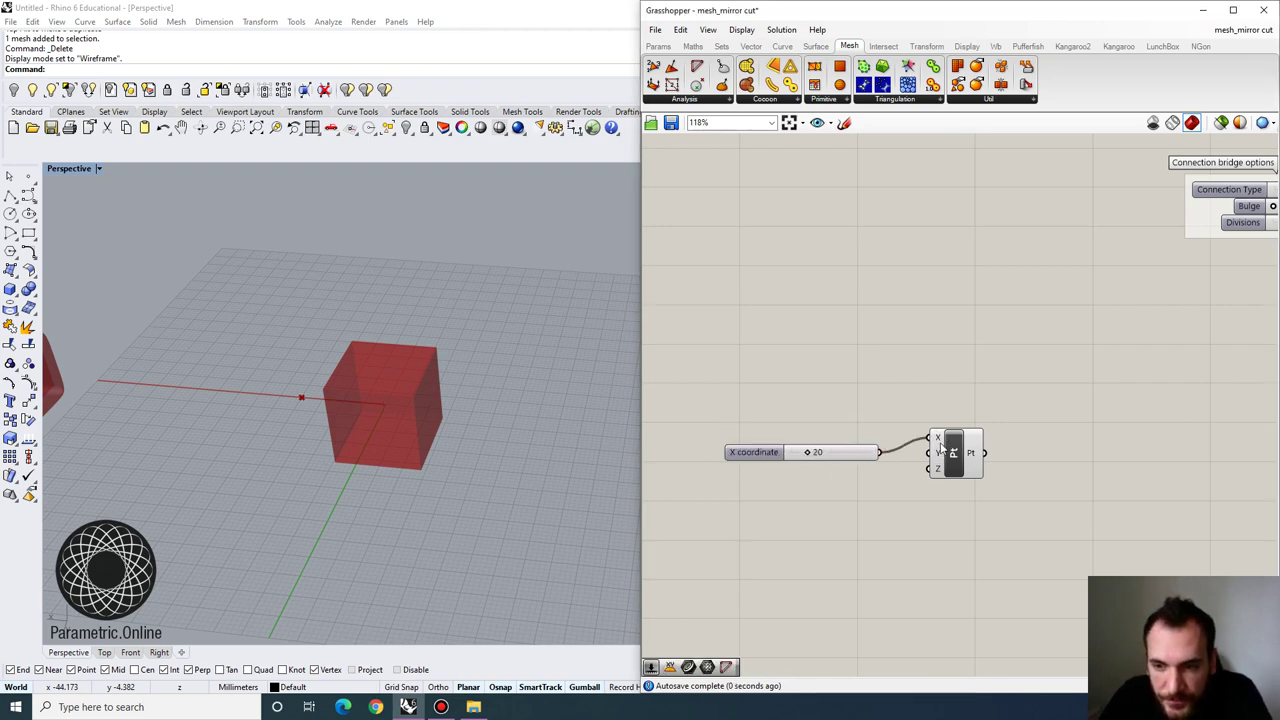
pyautogui.click(849, 455)
pyautogui.moveTo(832, 452); pyautogui.dragTo(958, 466)
# Add an XY Plane component and connect the constructed point to its origin
pyautogui.moveTo(366, 446)
pyautogui.mouseDown(button='right')
pyautogui.moveTo(414, 440)
pyautogui.moveTo(365, 466)
pyautogui.mouseUp(button='right')
pyautogui.scroll(4, 410, 400)
pyautogui.moveTo(1010, 443); pyautogui.dragTo(919, 434, button='right')
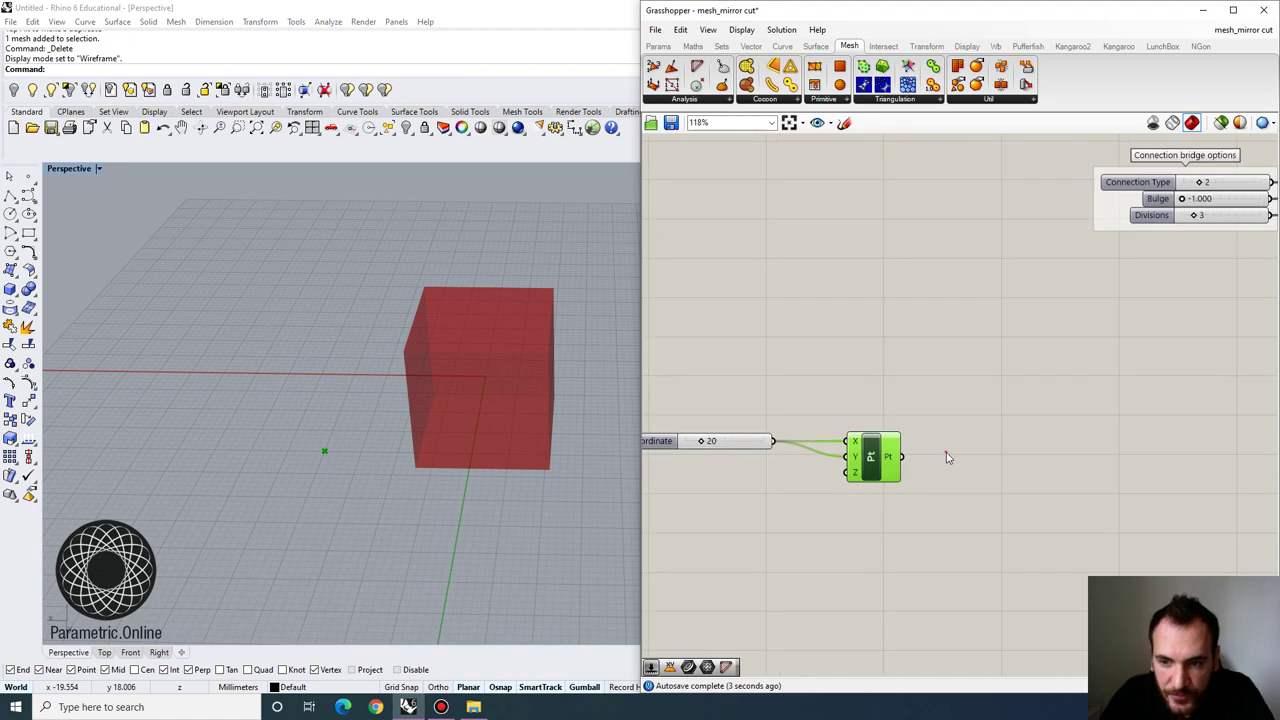
pyautogui.doubleClick(946, 452)
pyautogui.write('xy')
pyautogui.click(937, 435)
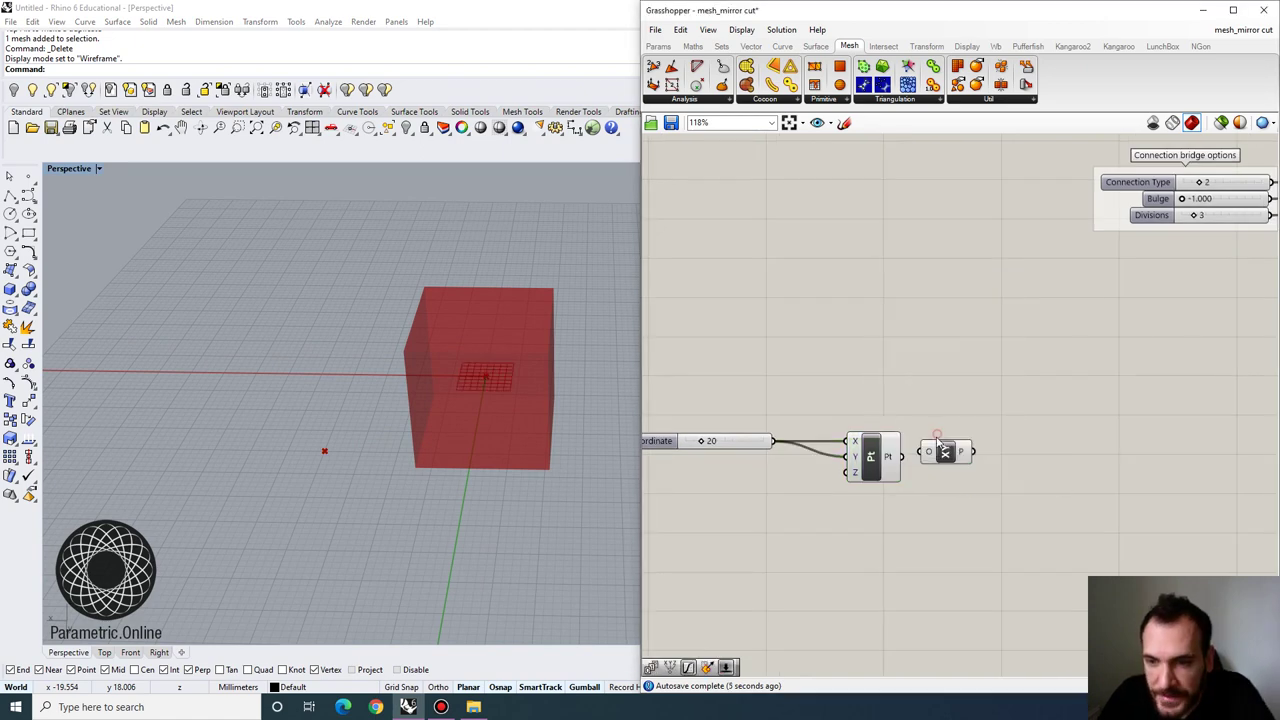
pyautogui.moveTo(921, 453); pyautogui.dragTo(971, 457)
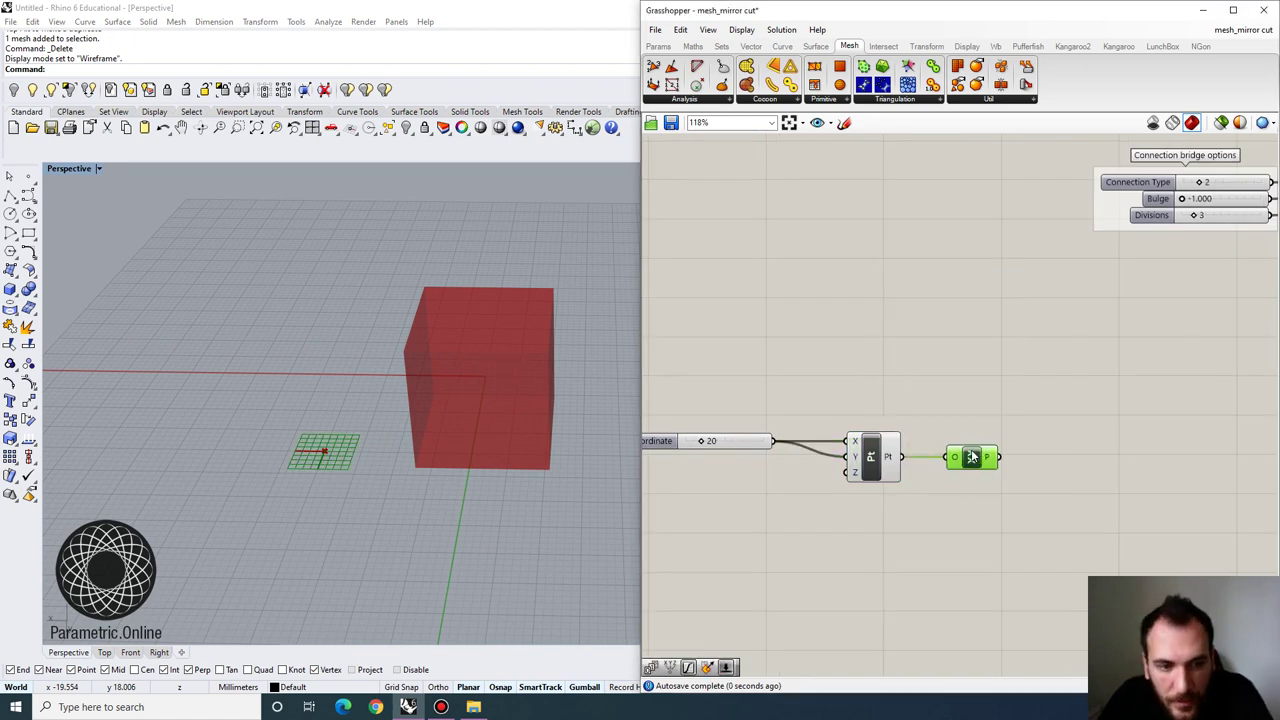
# Select the mesh box and mirror plane rotation components of the existing definition and disable them
pyautogui.scroll(-4, 949, 435)
pyautogui.moveTo(926, 349); pyautogui.dragTo(918, 383, button='right')
pyautogui.moveTo(872, 315)
pyautogui.mouseDown()
pyautogui.moveTo(668, 117)
pyautogui.moveTo(872, 315)
pyautogui.mouseUp()
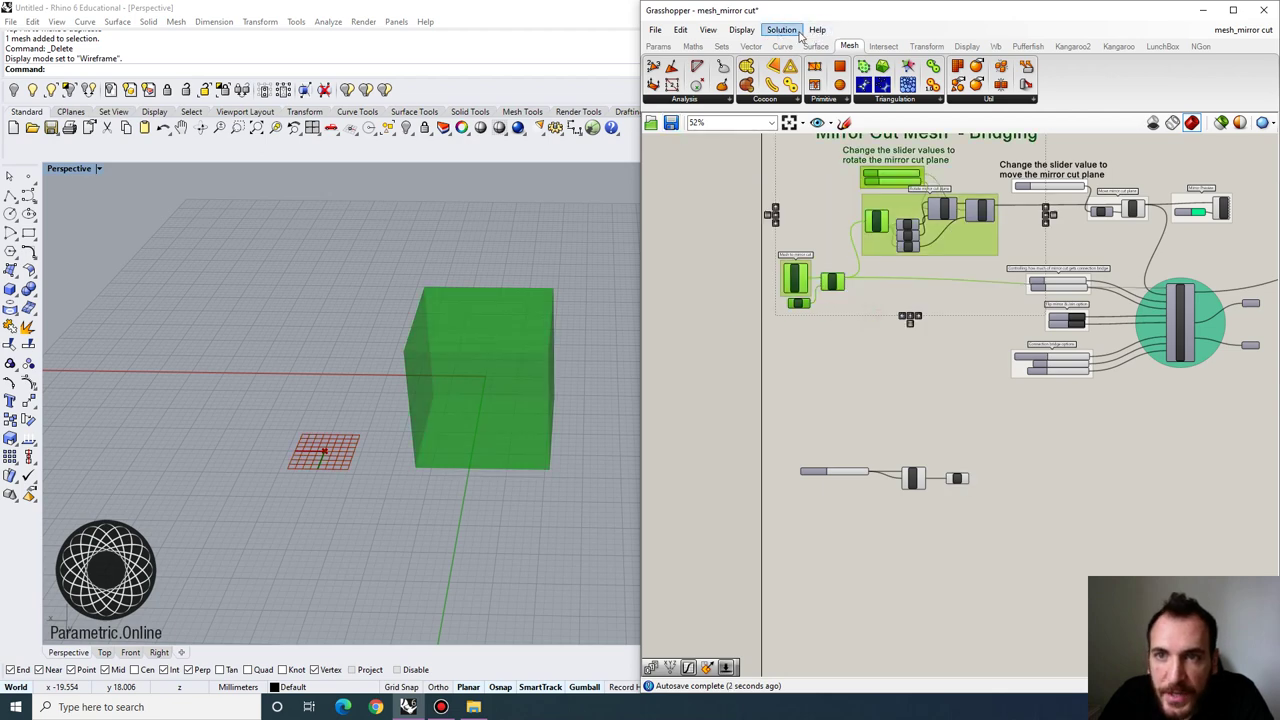
pyautogui.click(781, 29)
pyautogui.click(800, 210)
pyautogui.click(900, 342)
pyautogui.moveTo(954, 411); pyautogui.dragTo(947, 337, button='right')
pyautogui.scroll(5, 951, 388)
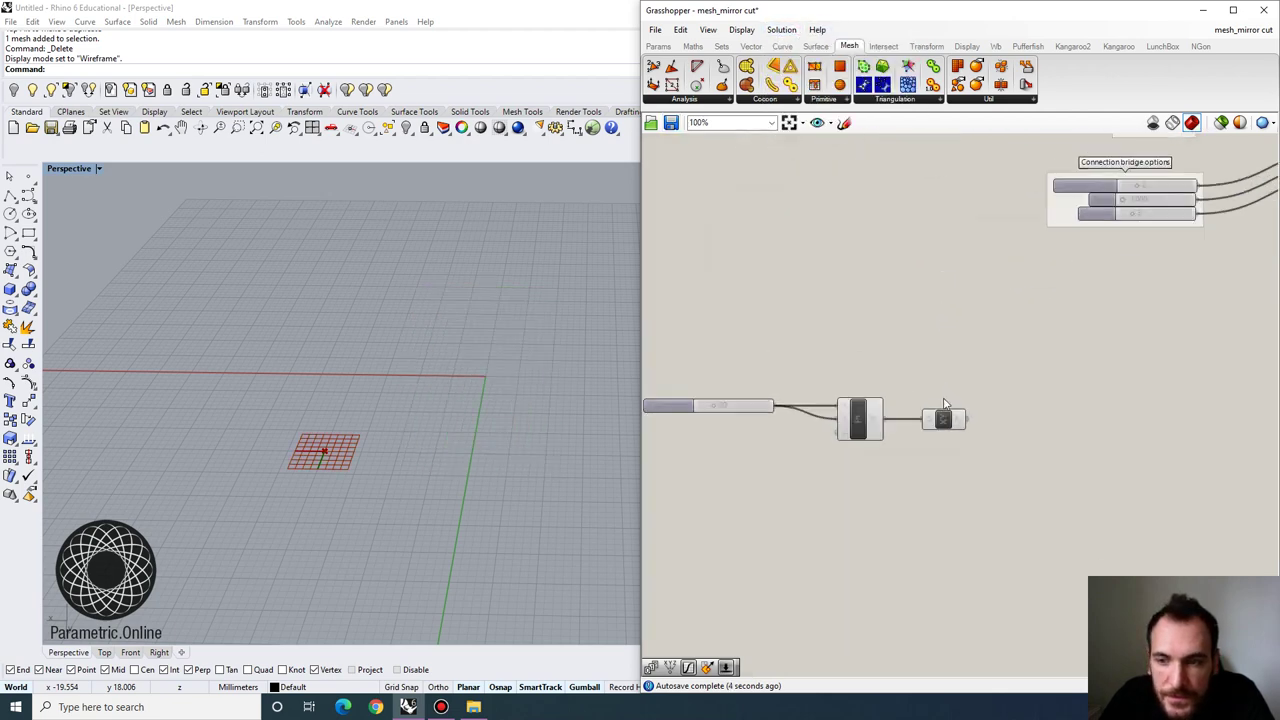
# Add a Rectangle component and connect the XY plane output to its plane input
pyautogui.click(946, 429)
pyautogui.moveTo(908, 391); pyautogui.dragTo(994, 365, button='right')
pyautogui.scroll(1, 1028, 397)
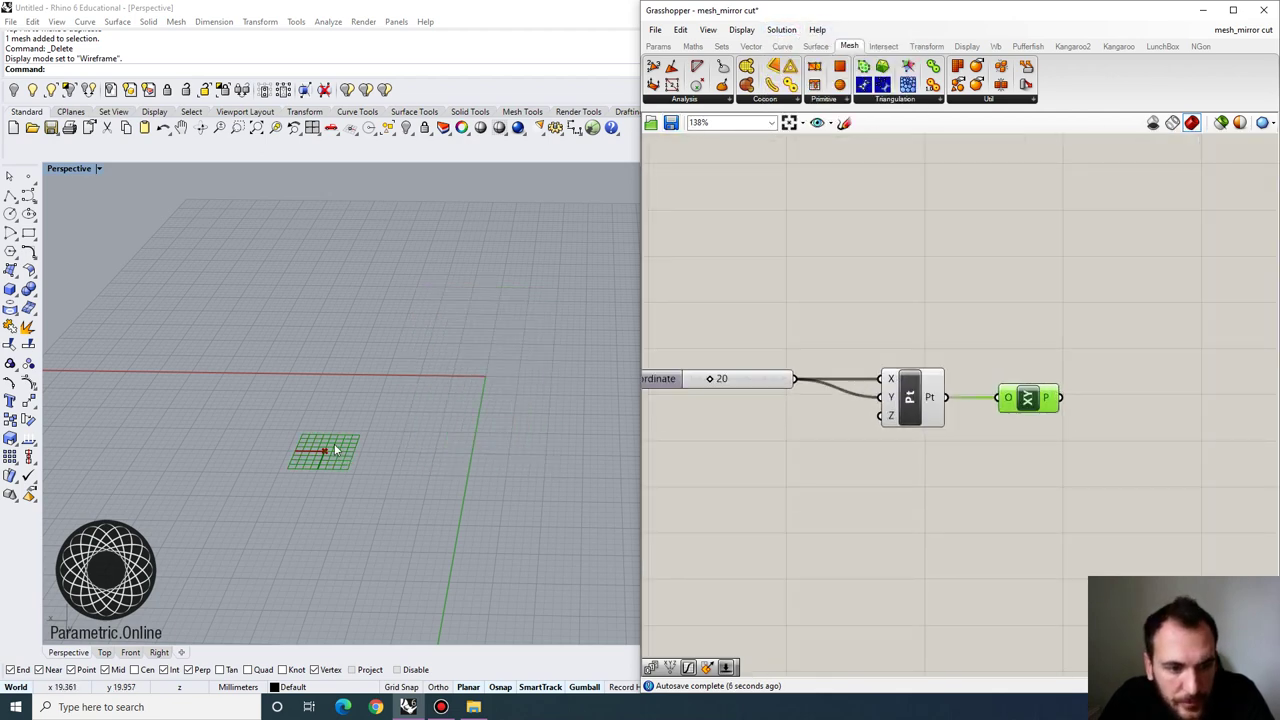
pyautogui.moveTo(1012, 416); pyautogui.dragTo(879, 401, button='right')
pyautogui.click(994, 400)
pyautogui.doubleClick(994, 398)
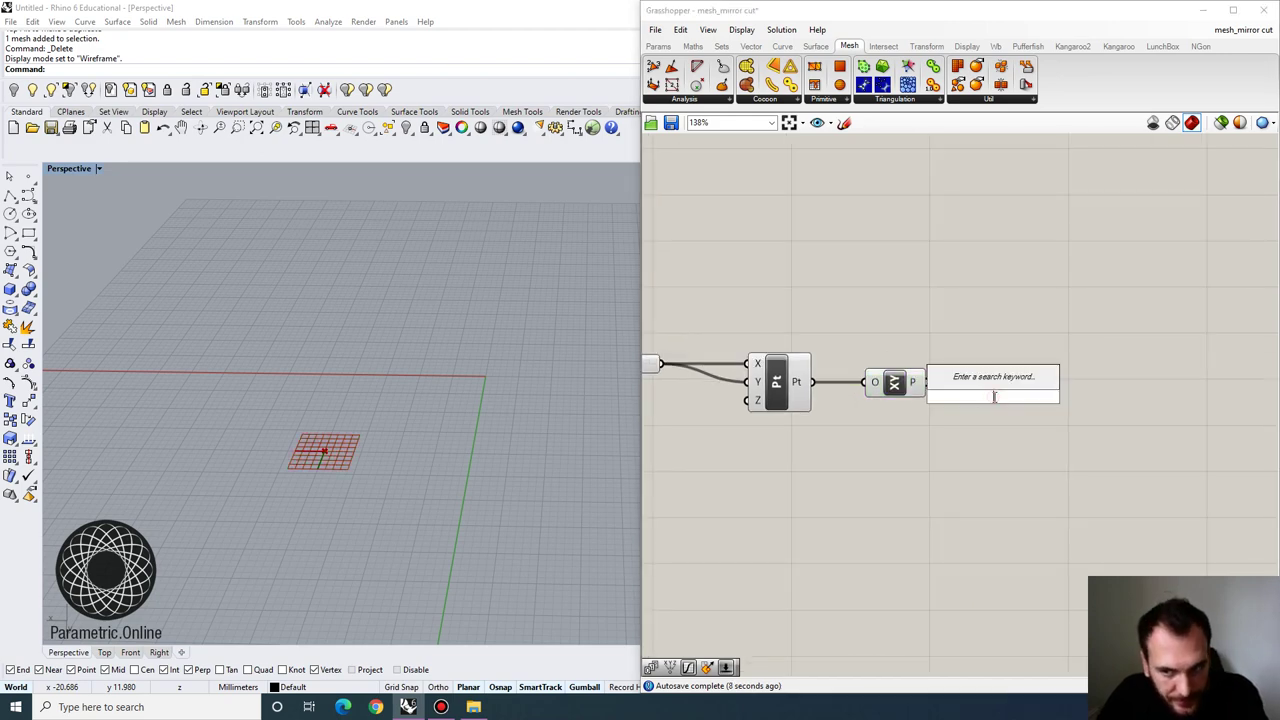
pyautogui.write('rect')
pyautogui.click(967, 381)
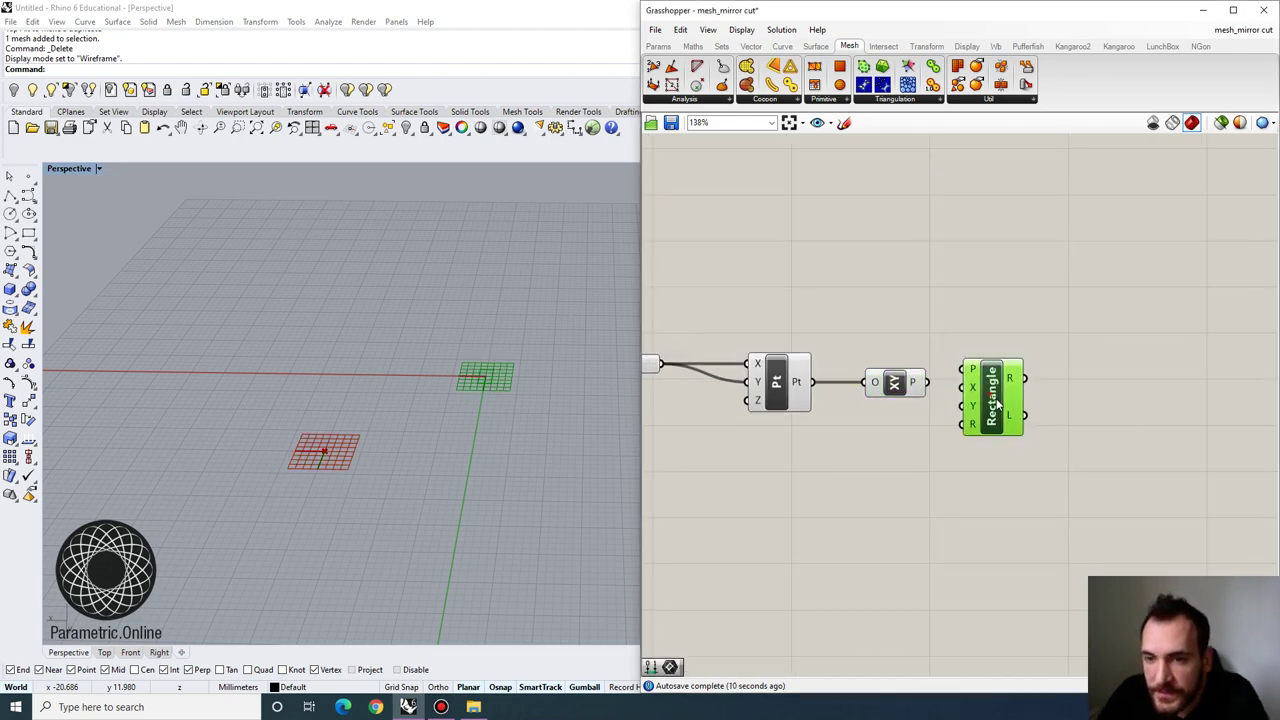
pyautogui.moveTo(926, 382); pyautogui.dragTo(1062, 431)
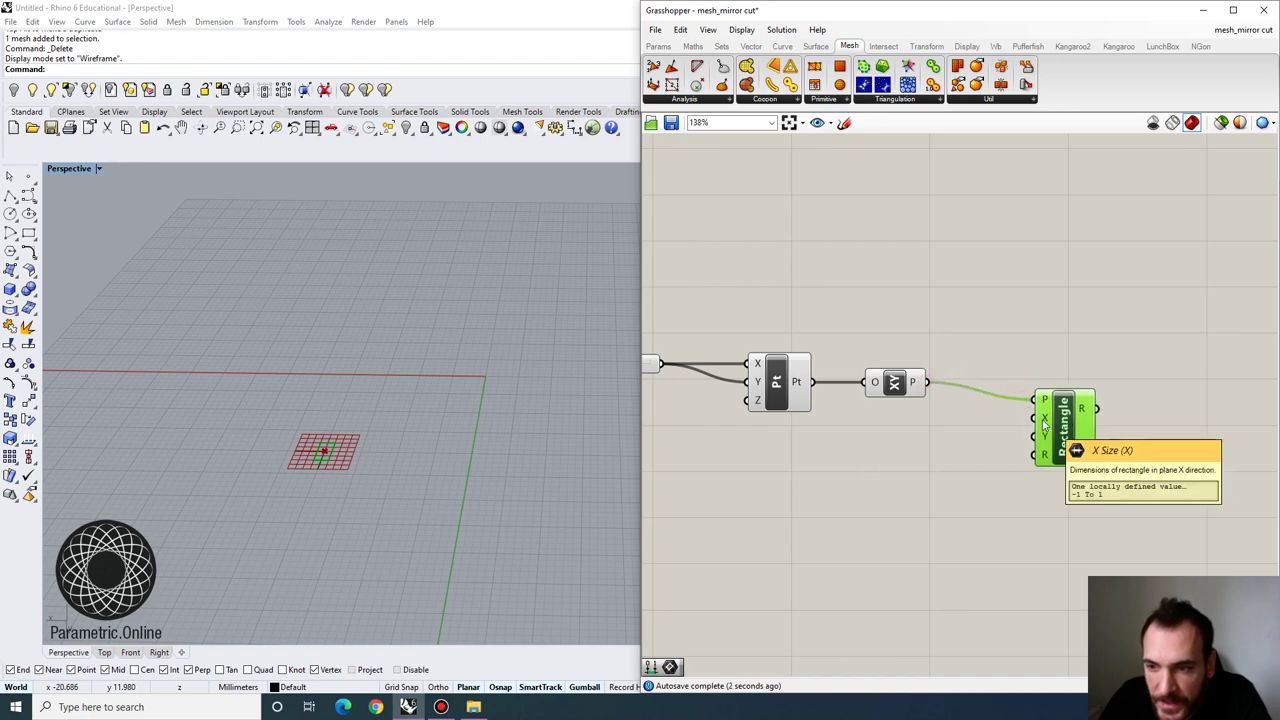
# Add a Construct Domain component below the XY Plane component
pyautogui.moveTo(853, 504); pyautogui.dragTo(914, 457, button='right')
pyautogui.doubleClick(914, 457)
pyautogui.write('d')
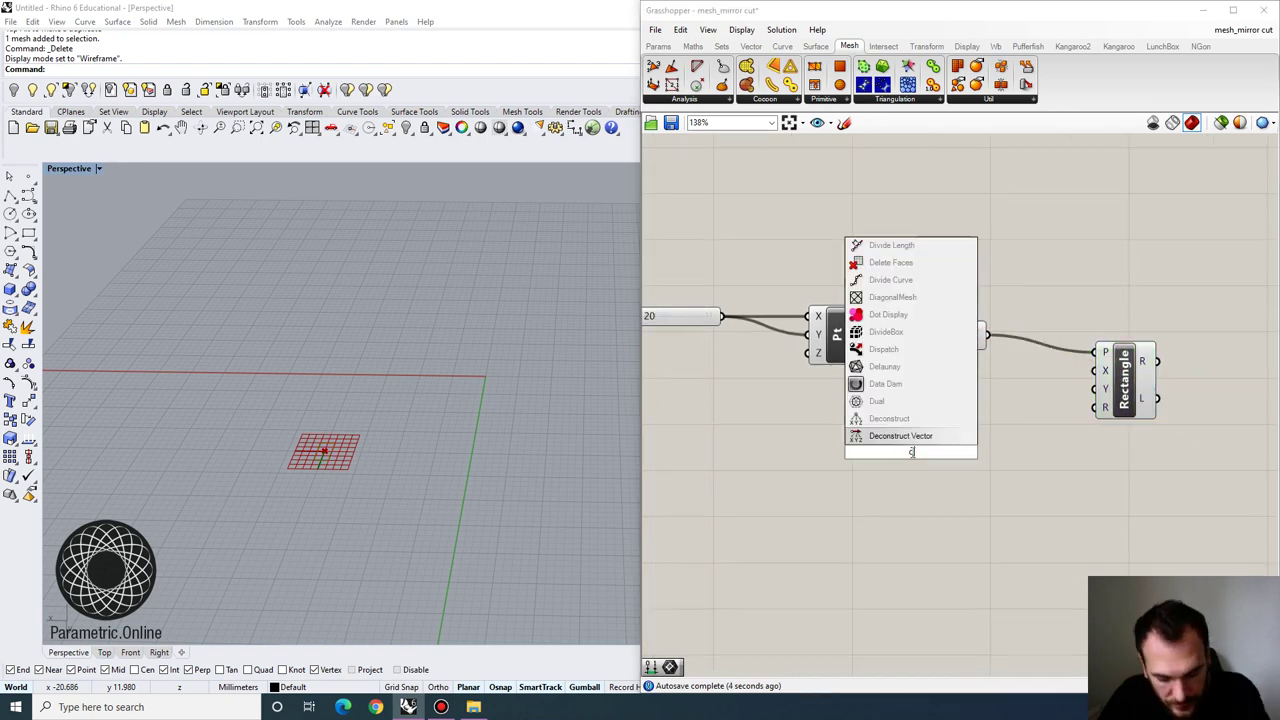
pyautogui.write('om')
pyautogui.click(889, 366)
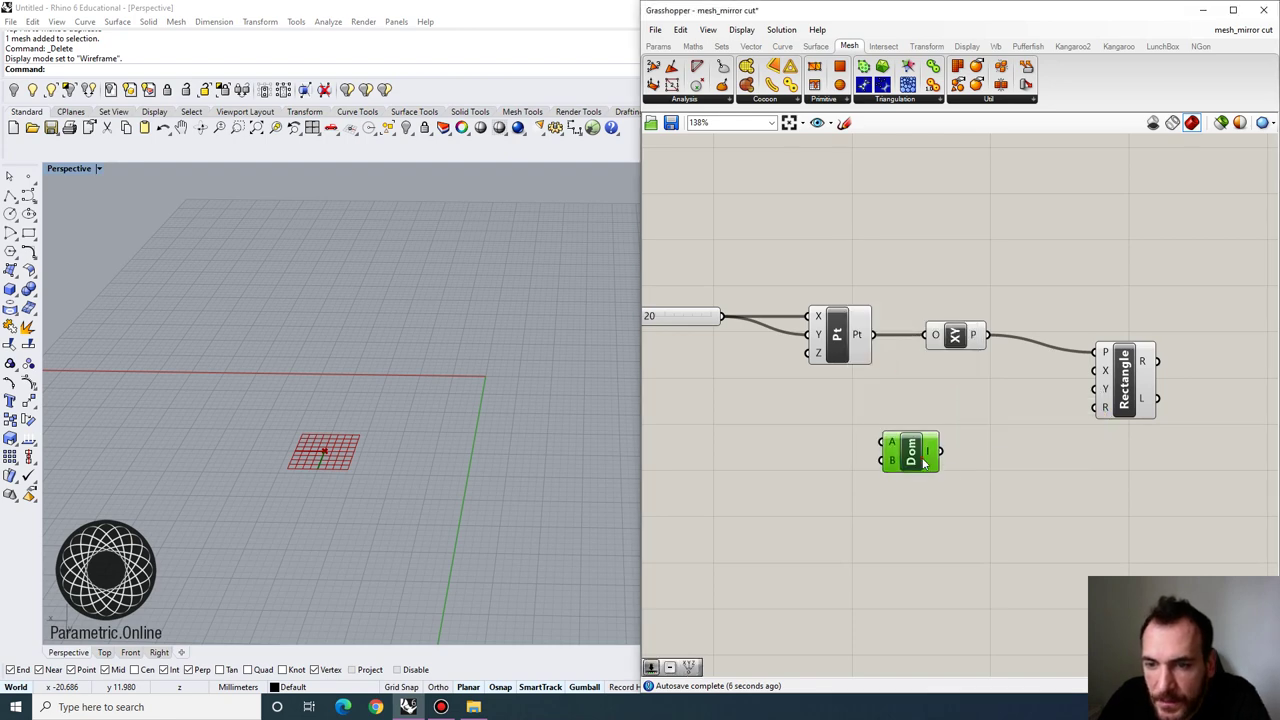
pyautogui.moveTo(923, 462); pyautogui.dragTo(943, 470)
# Add a number slider with the value 5 and place it beside the Construct Domain component's inputs
pyautogui.scroll(-2, 823, 459)
pyautogui.moveTo(754, 443); pyautogui.dragTo(851, 440, button='right')
pyautogui.scroll(2, 851, 440)
pyautogui.doubleClick(858, 451)
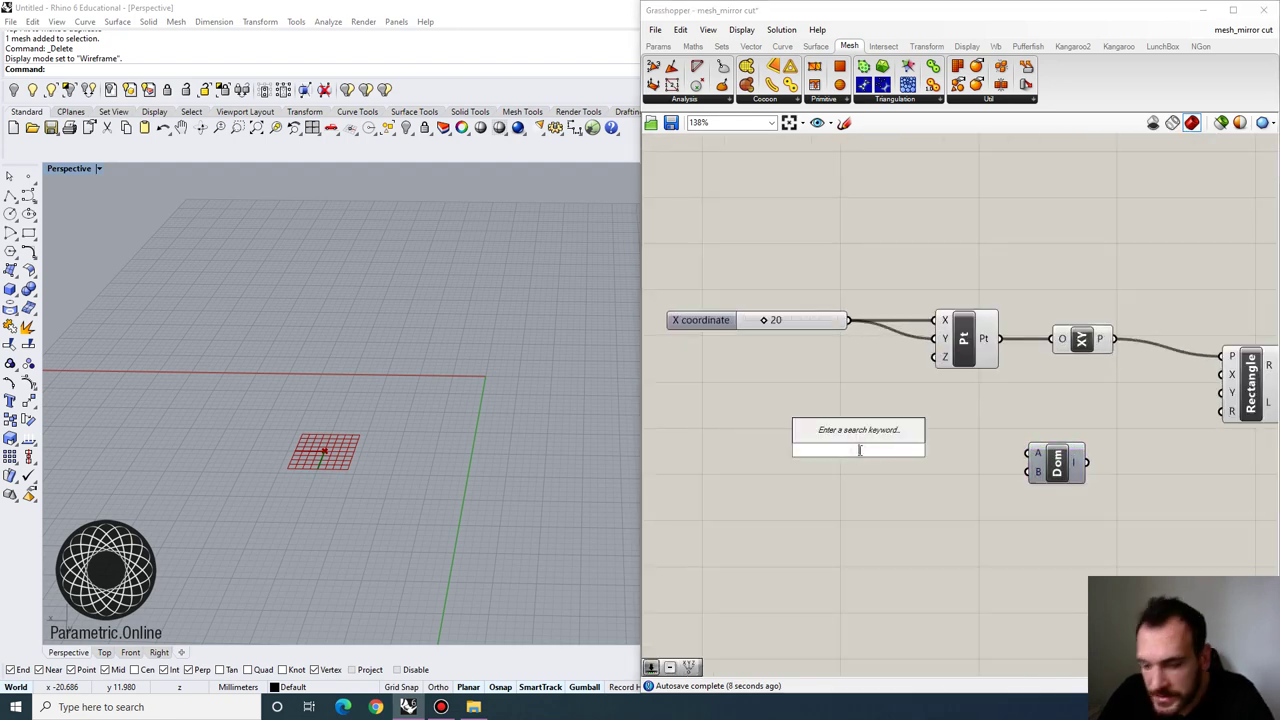
pyautogui.write('5')
pyautogui.press('Return')
pyautogui.click(890, 452)
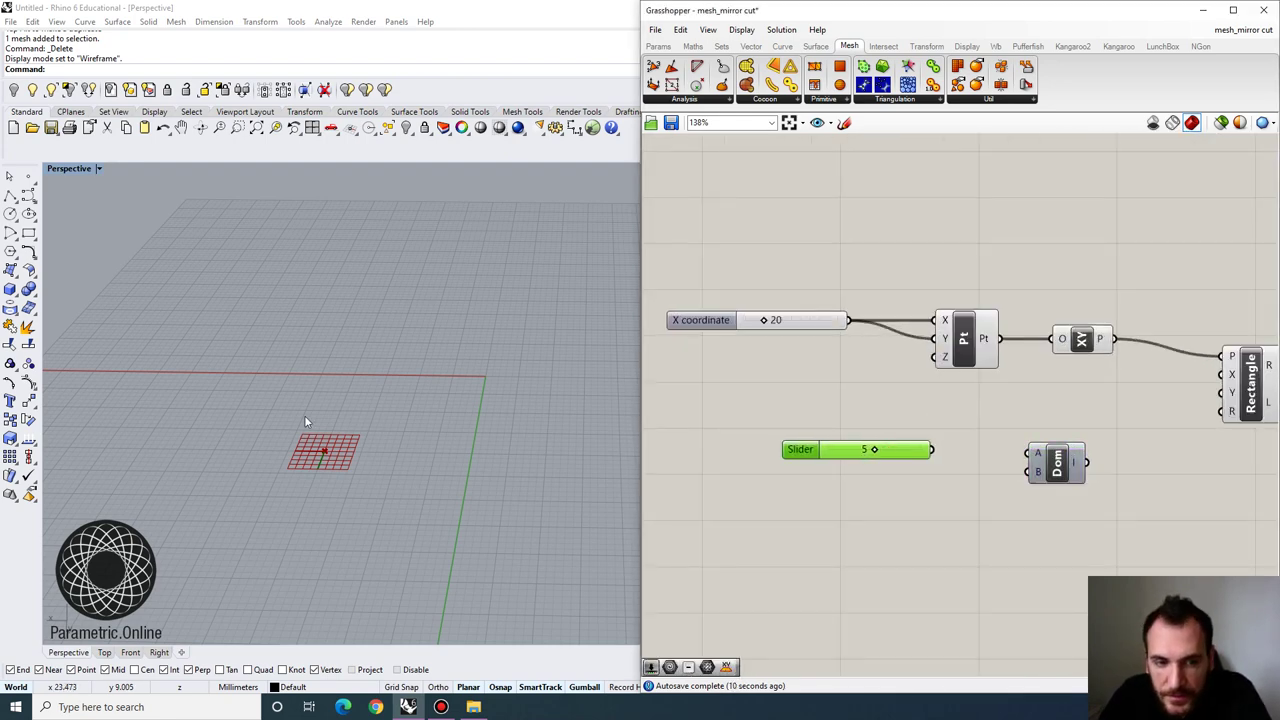
pyautogui.moveTo(934, 508); pyautogui.dragTo(889, 503, button='right')
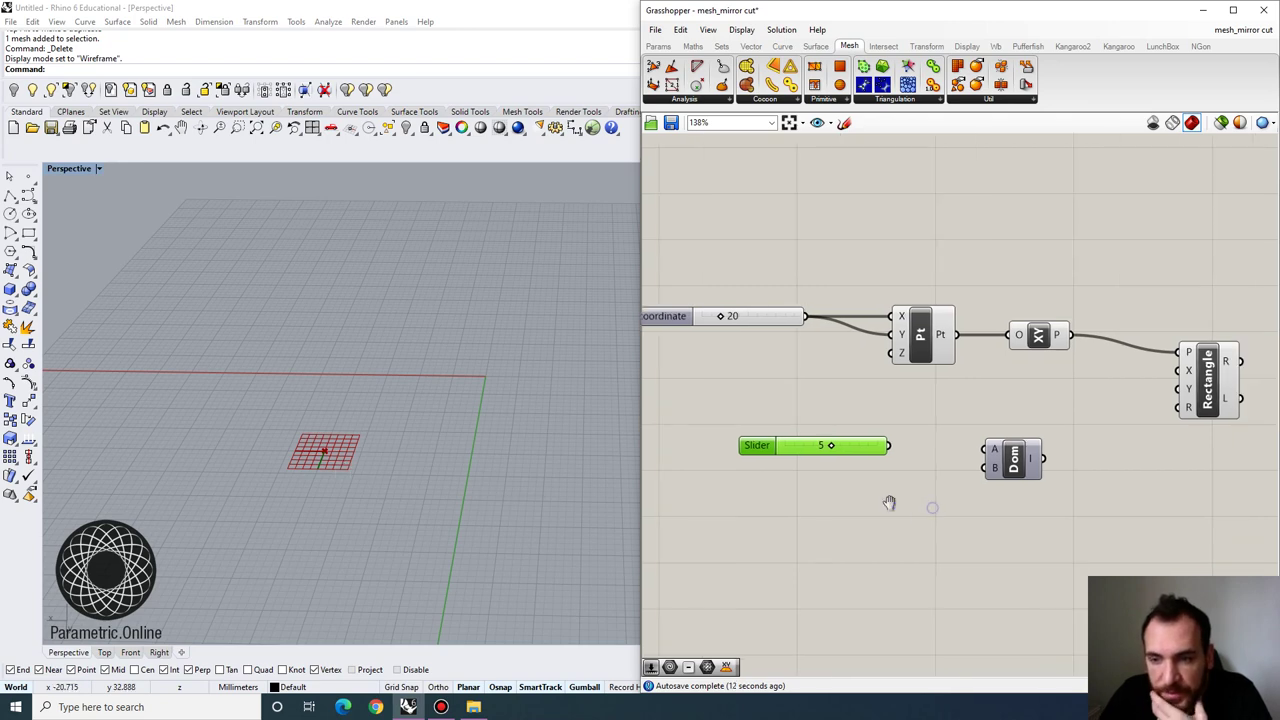
pyautogui.click(797, 490)
pyautogui.moveTo(848, 448); pyautogui.dragTo(849, 487)
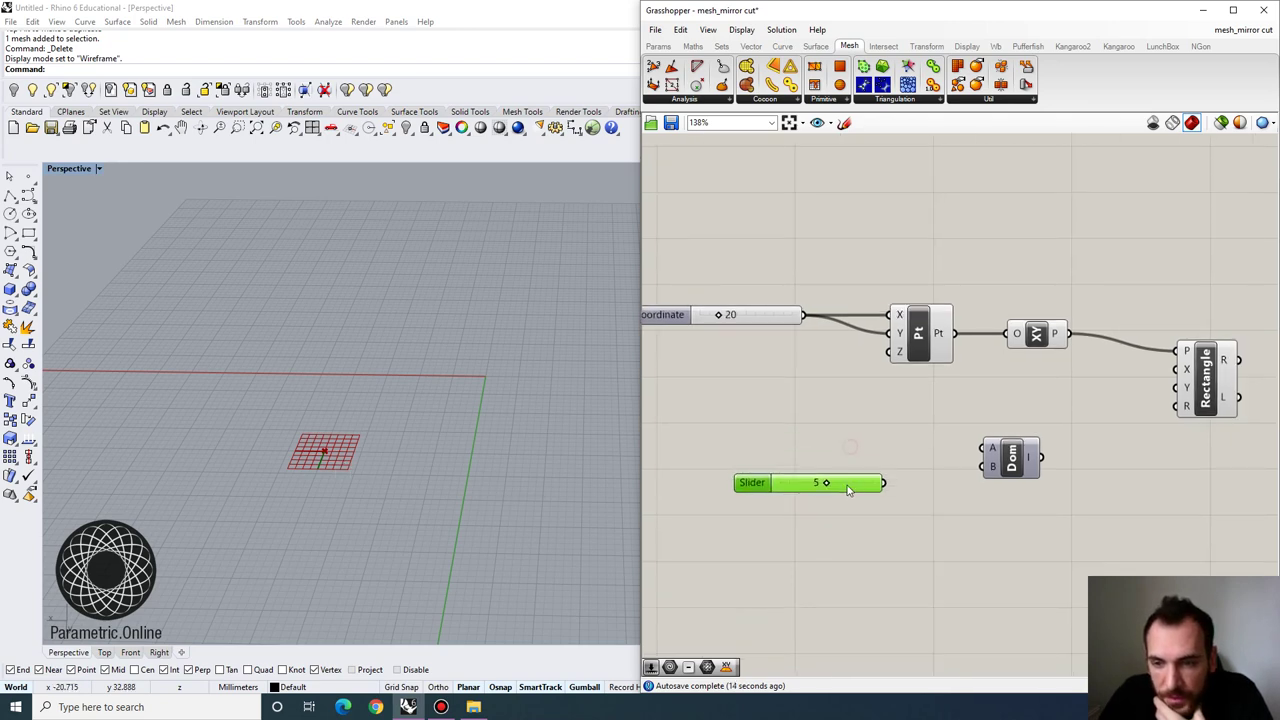
# Add a number slider with the value 0 and connect it to the domain's start input
pyautogui.doubleClick(774, 432)
pyautogui.write('0')
pyautogui.press('Return')
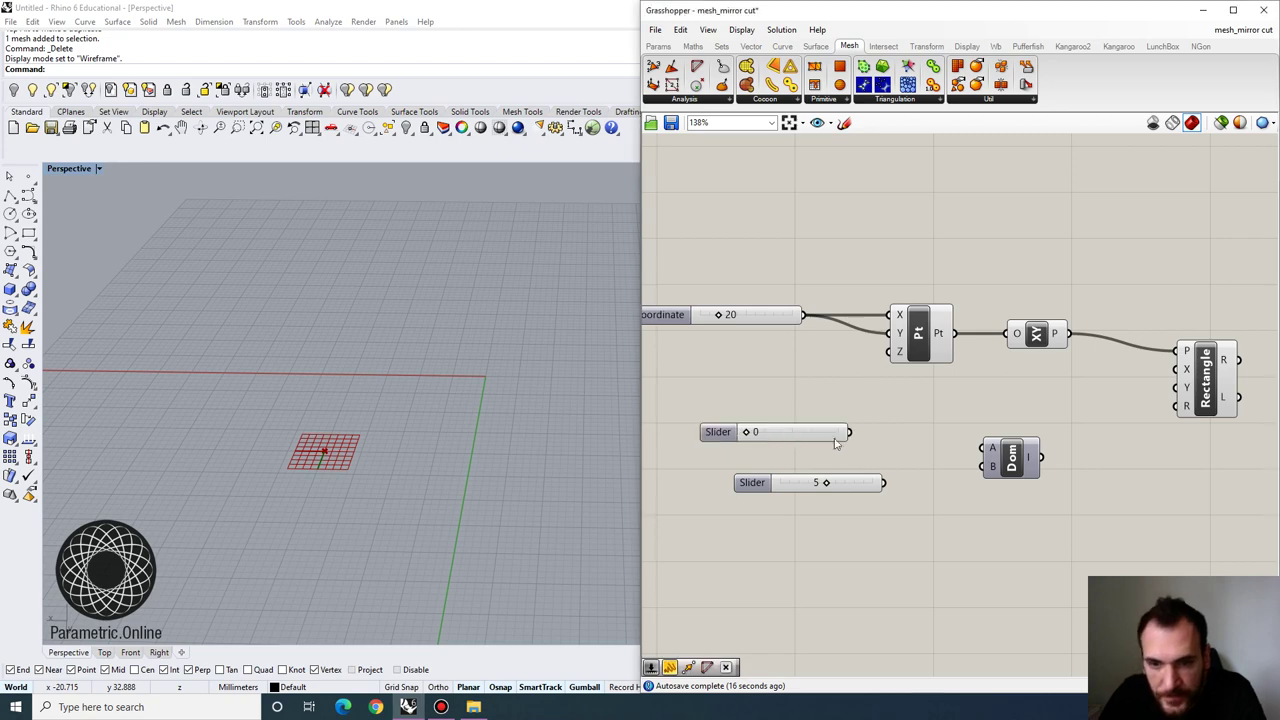
pyautogui.moveTo(856, 434); pyautogui.dragTo(982, 447)
pyautogui.moveTo(872, 482); pyautogui.dragTo(883, 486)
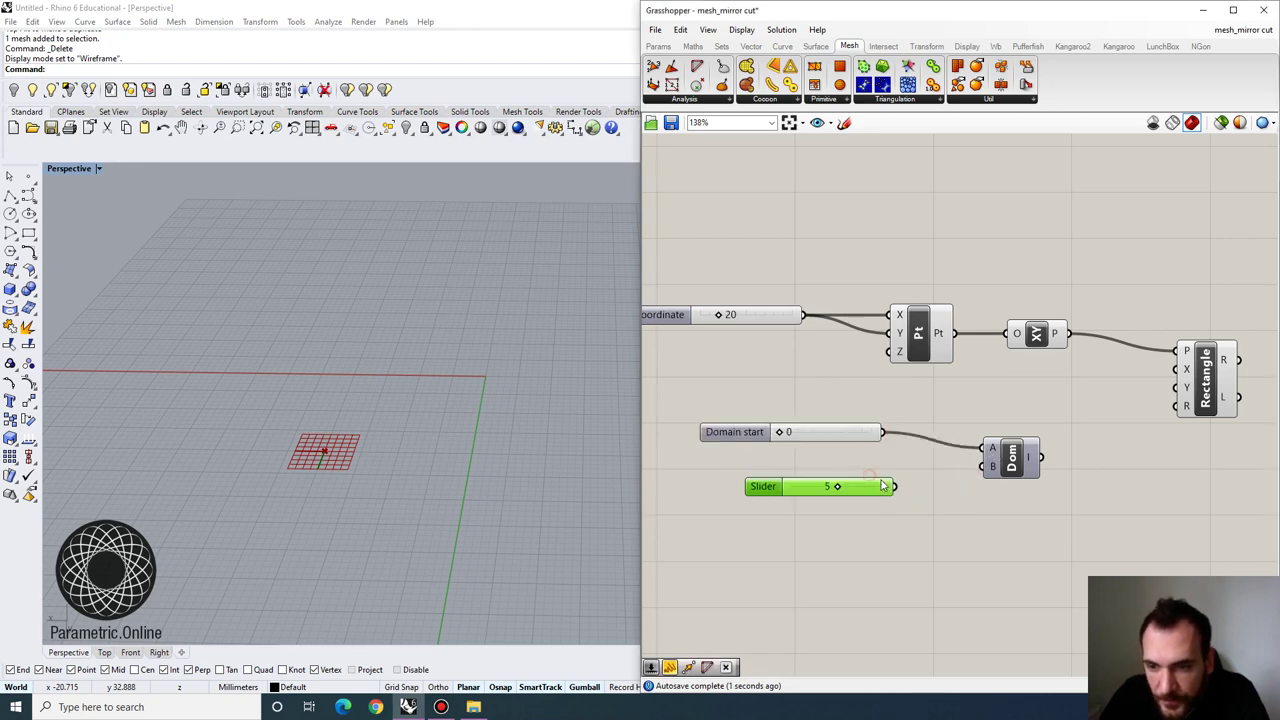
# Connect the 5 slider to the domain's end input and feed the domain into the rectangle's X and Y sizes
pyautogui.moveTo(975, 463); pyautogui.dragTo(982, 466)
pyautogui.moveTo(847, 488); pyautogui.dragTo(851, 468)
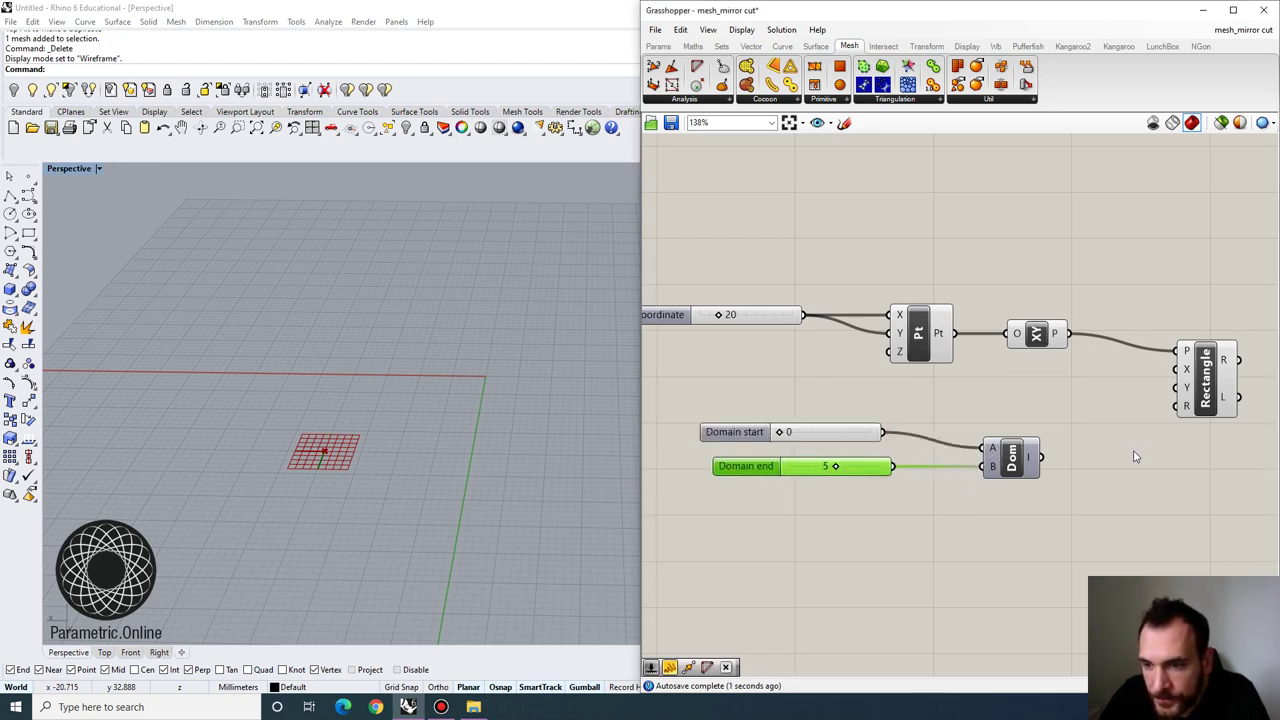
pyautogui.moveTo(1040, 458); pyautogui.dragTo(1184, 371)
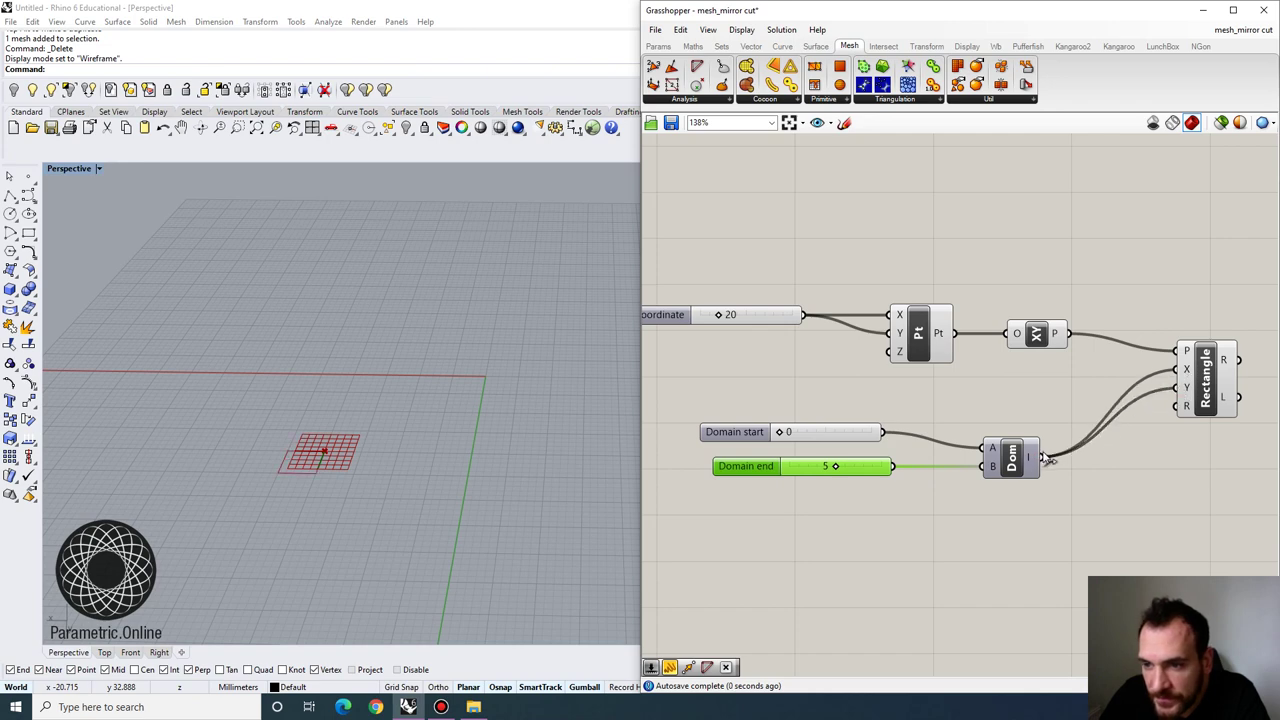
pyautogui.click(1011, 458)
# Set the domain end slider to 10 and the point's coordinate slider to 13
pyautogui.scroll(3, 780, 434)
pyautogui.moveTo(880, 495); pyautogui.dragTo(951, 489)
pyautogui.moveTo(712, 258); pyautogui.dragTo(820, 362, button='right')
pyautogui.moveTo(787, 344)
pyautogui.mouseDown()
pyautogui.moveTo(814, 343)
pyautogui.moveTo(760, 343)
pyautogui.moveTo(775, 344)
pyautogui.mouseUp()
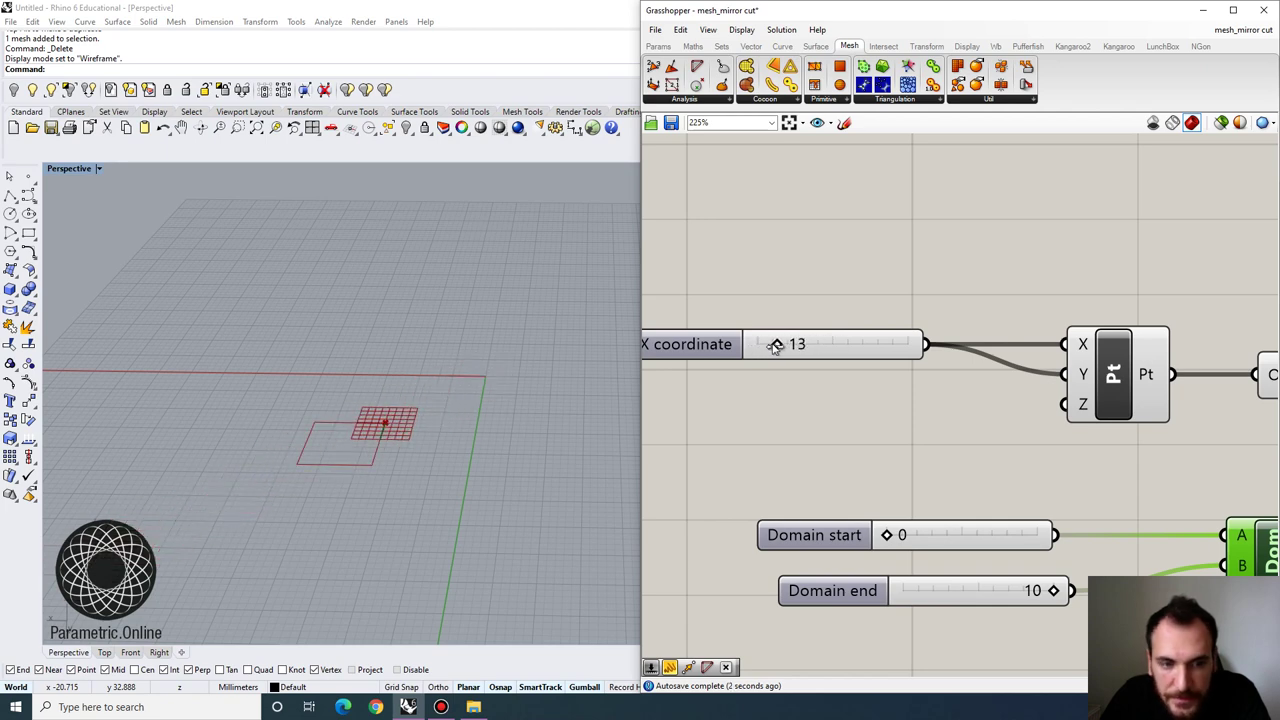
# Add a Mesh Box component and place it beyond the Rectangle component, leaving room between them
pyautogui.scroll(-4, 780, 346)
pyautogui.moveTo(1002, 421); pyautogui.dragTo(780, 422, button='right')
pyautogui.scroll(2, 989, 400)
pyautogui.click(998, 392)
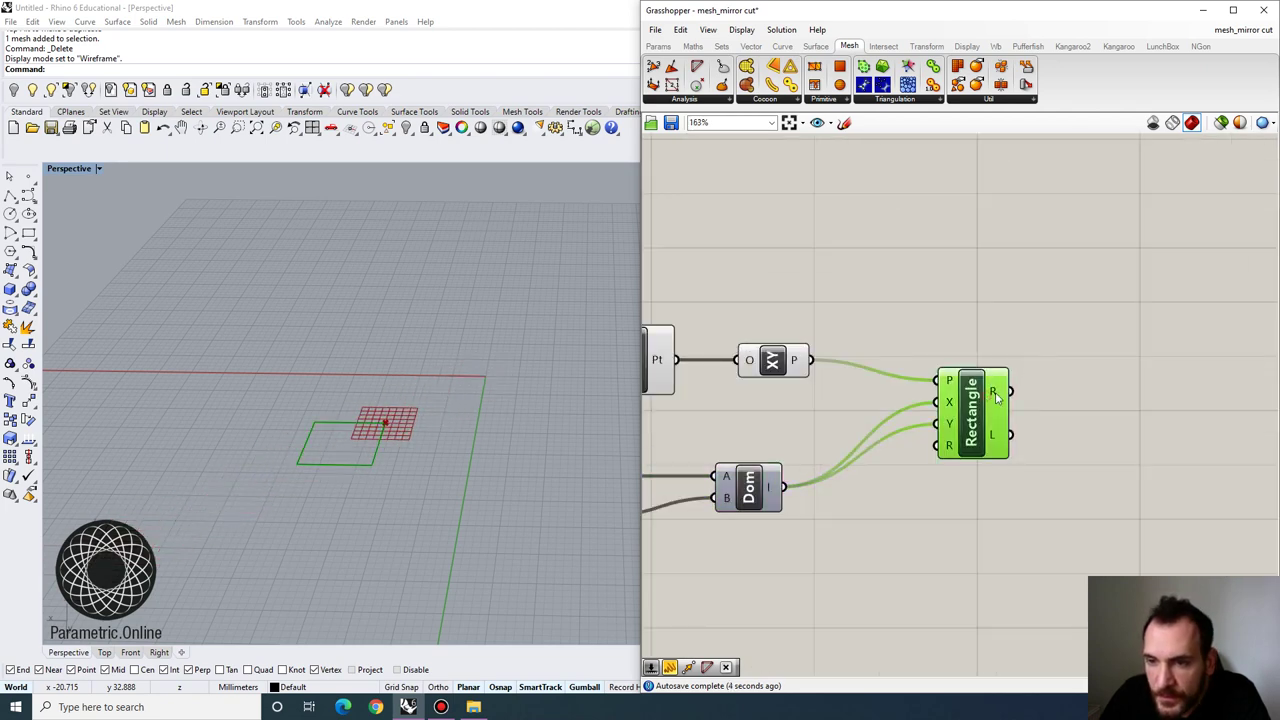
pyautogui.moveTo(1107, 380); pyautogui.dragTo(958, 383, button='right')
pyautogui.doubleClick(958, 387)
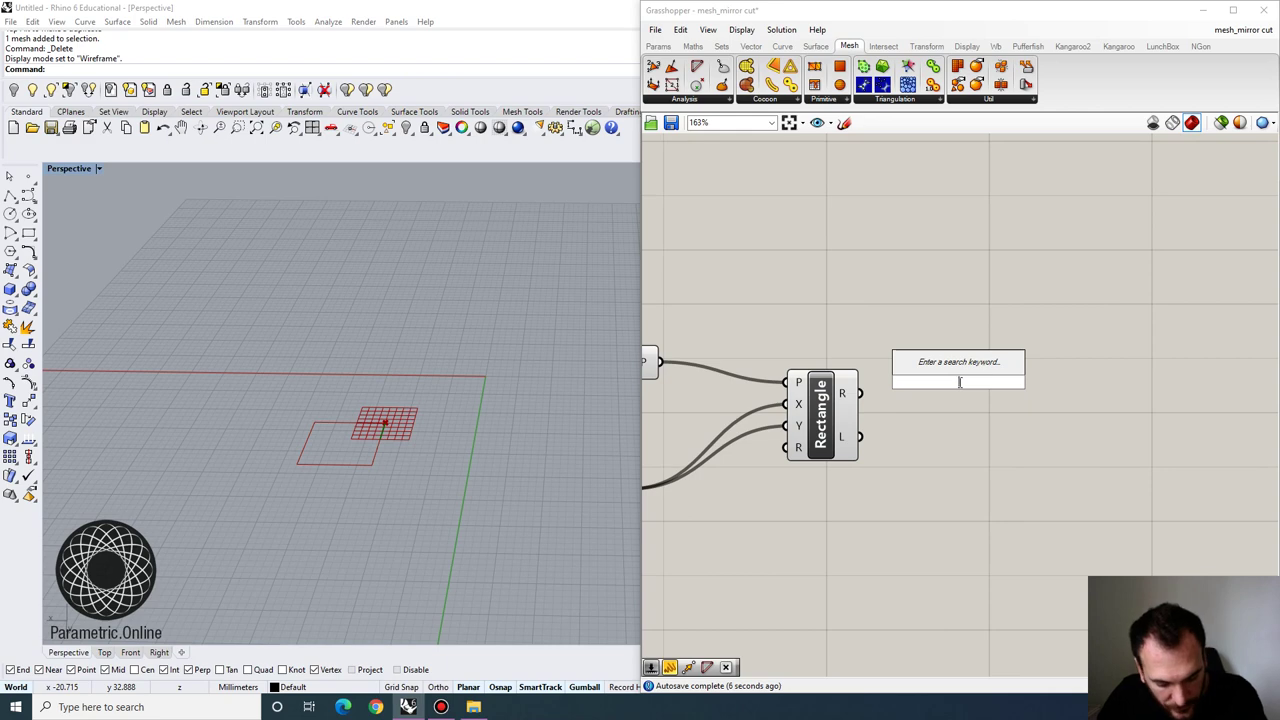
pyautogui.write('mesh b')
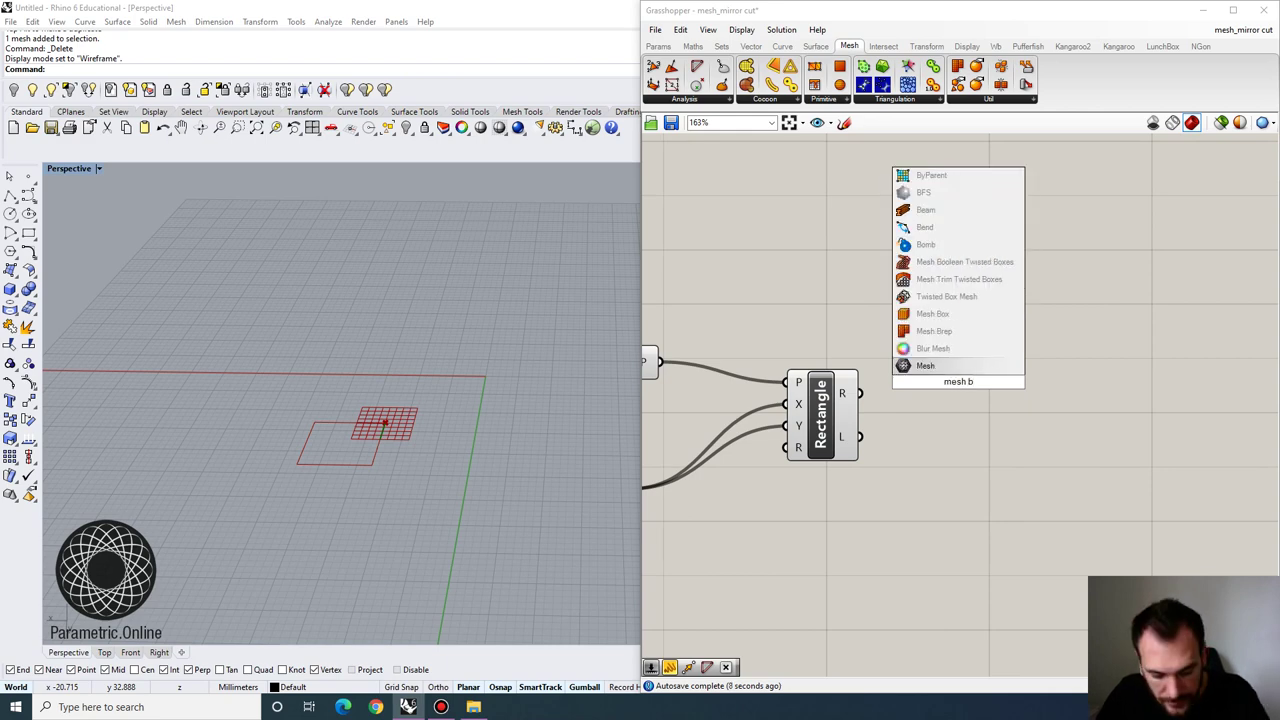
pyautogui.write('ox')
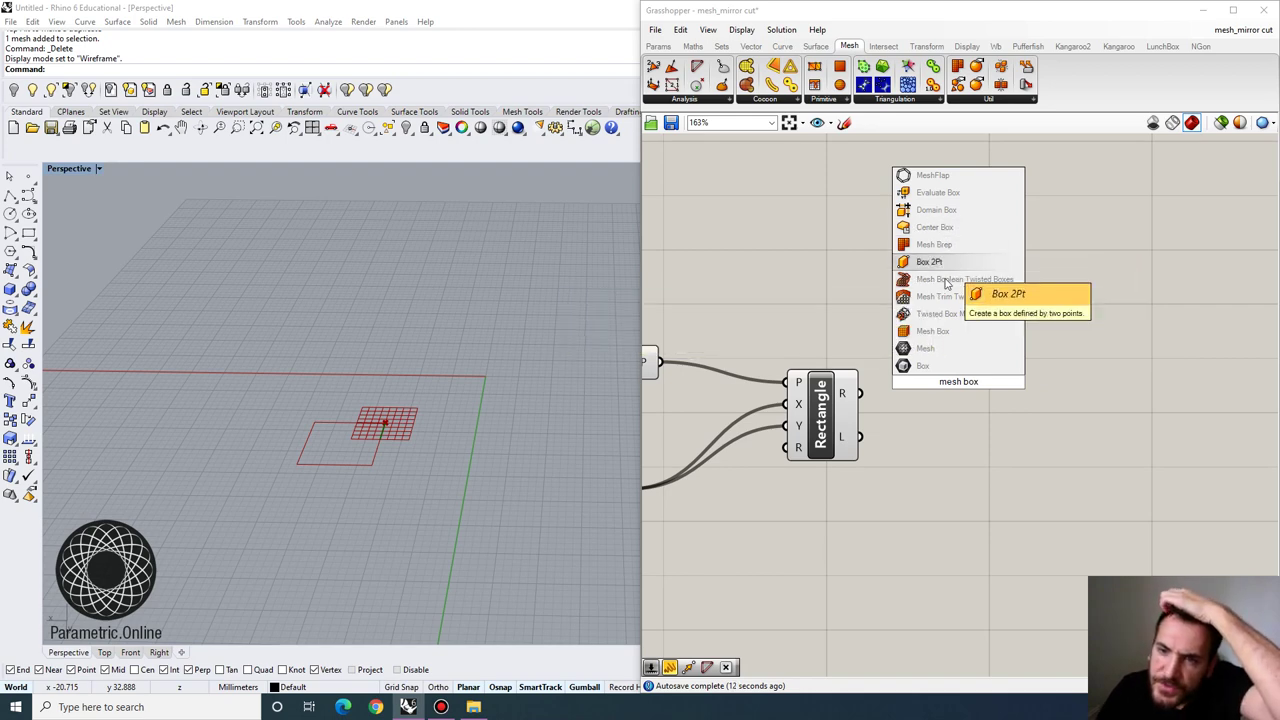
pyautogui.click(945, 331)
pyautogui.moveTo(1073, 418); pyautogui.dragTo(986, 383, button='right')
pyautogui.moveTo(862, 339); pyautogui.dragTo(1174, 401)
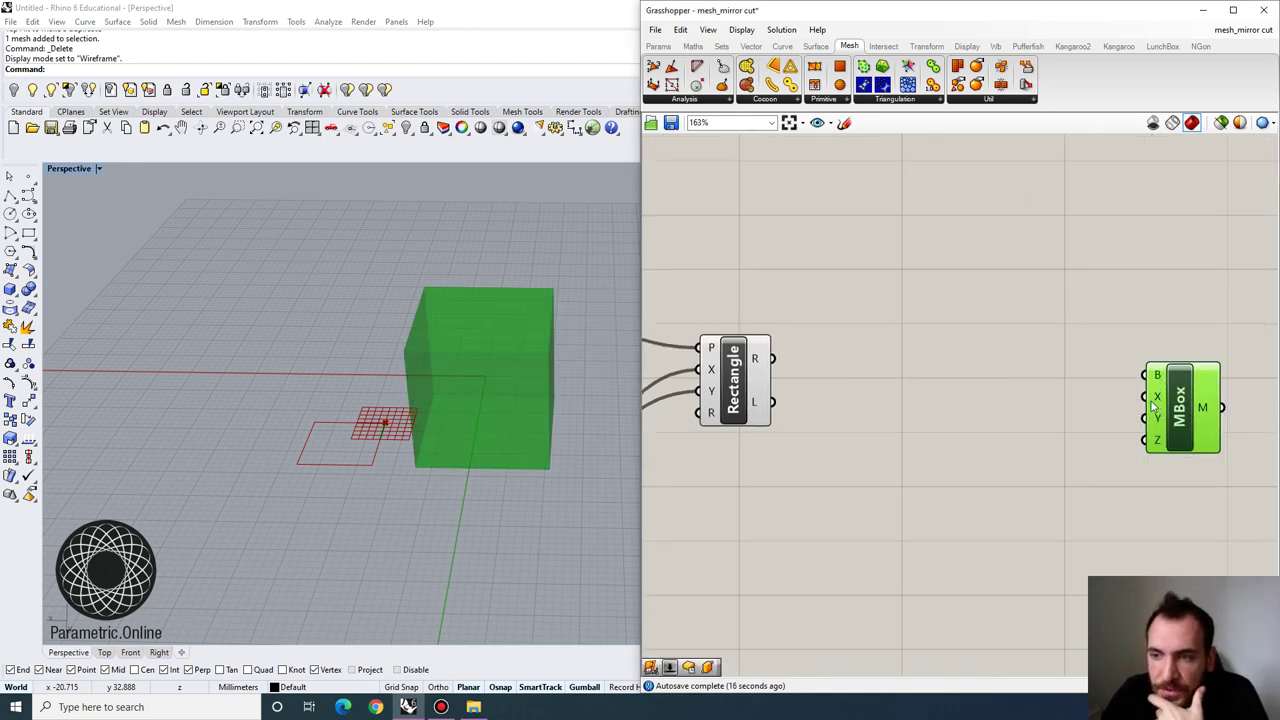
# Bake the default mesh box into the Rhino document on the Default layer
pyautogui.moveTo(1157, 401)
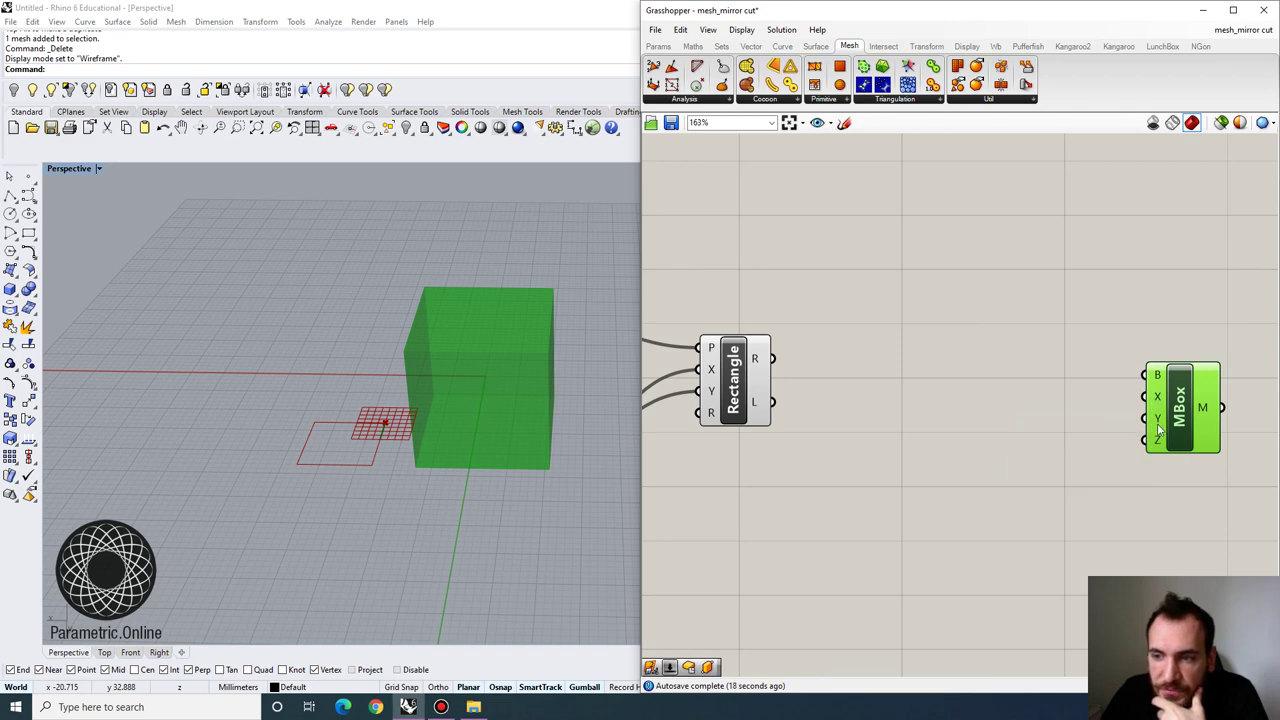
pyautogui.moveTo(1159, 449)
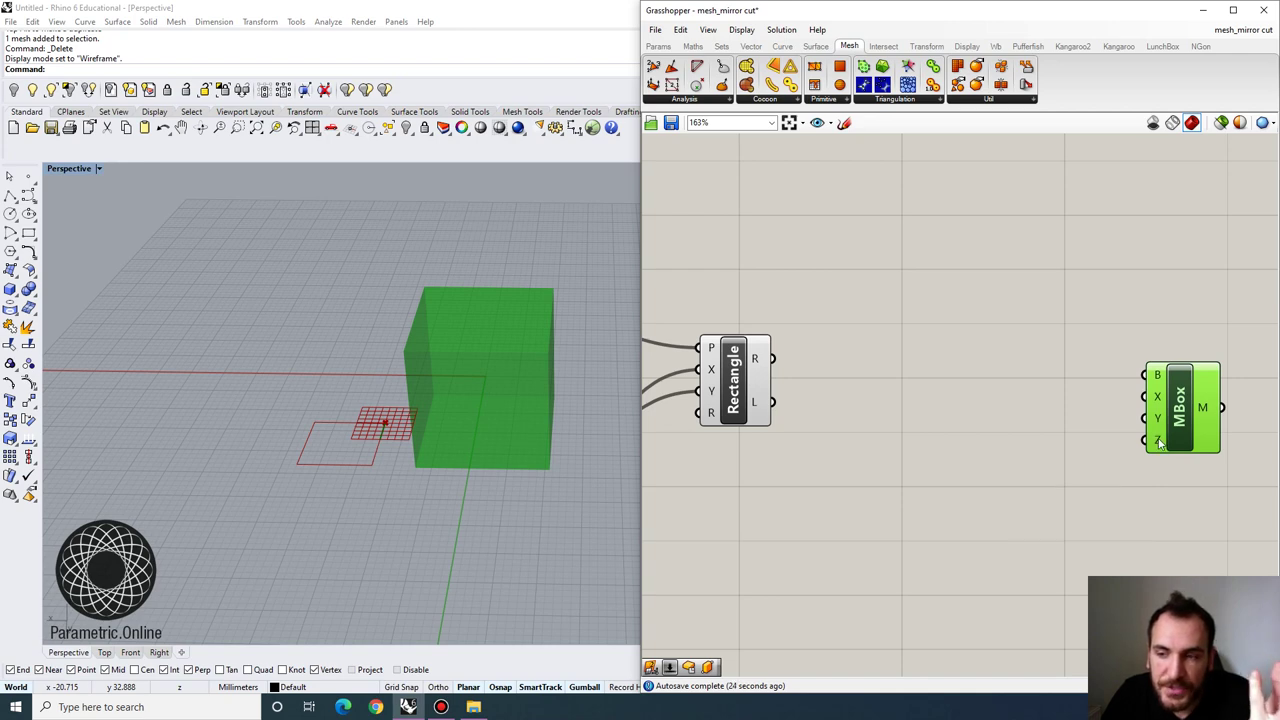
pyautogui.rightClick(1178, 420)
pyautogui.click(1178, 458)
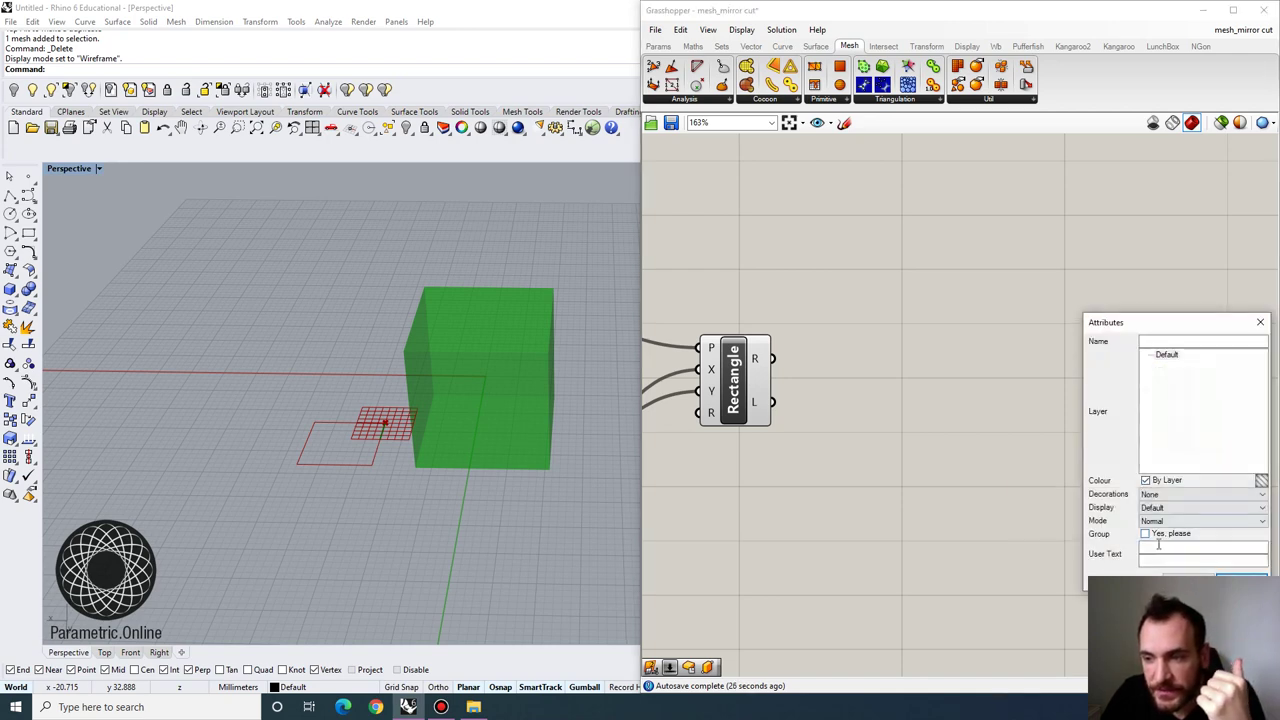
pyautogui.click(1241, 580)
# Select the baked mesh box, inspect its face subdivisions, and delete it
pyautogui.moveTo(530, 420); pyautogui.dragTo(519, 344, button='right')
pyautogui.scroll(-6, 525, 345)
pyautogui.click(557, 287)
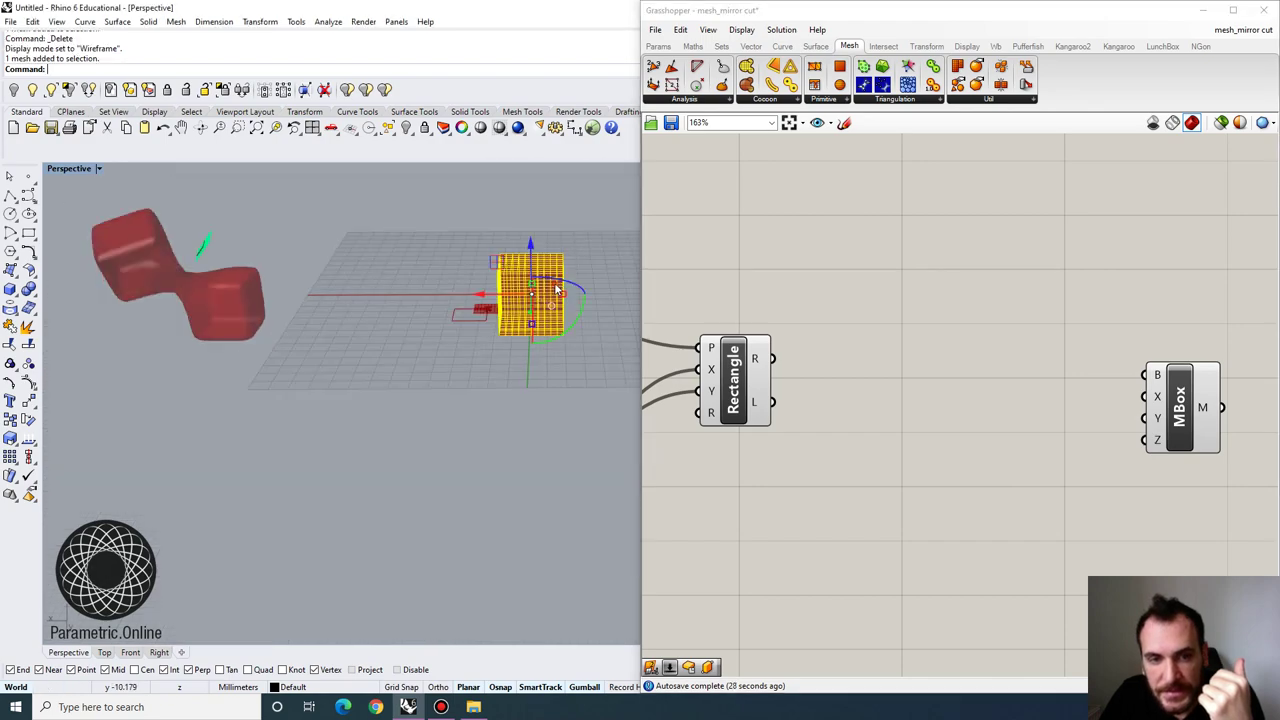
pyautogui.scroll(7, 569, 275)
pyautogui.moveTo(569, 275); pyautogui.dragTo(429, 314, button='right')
pyautogui.scroll(4, 414, 312)
pyautogui.scroll(-7, 367, 342)
pyautogui.scroll(3, 456, 340)
pyautogui.moveTo(476, 373); pyautogui.dragTo(404, 372, button='right')
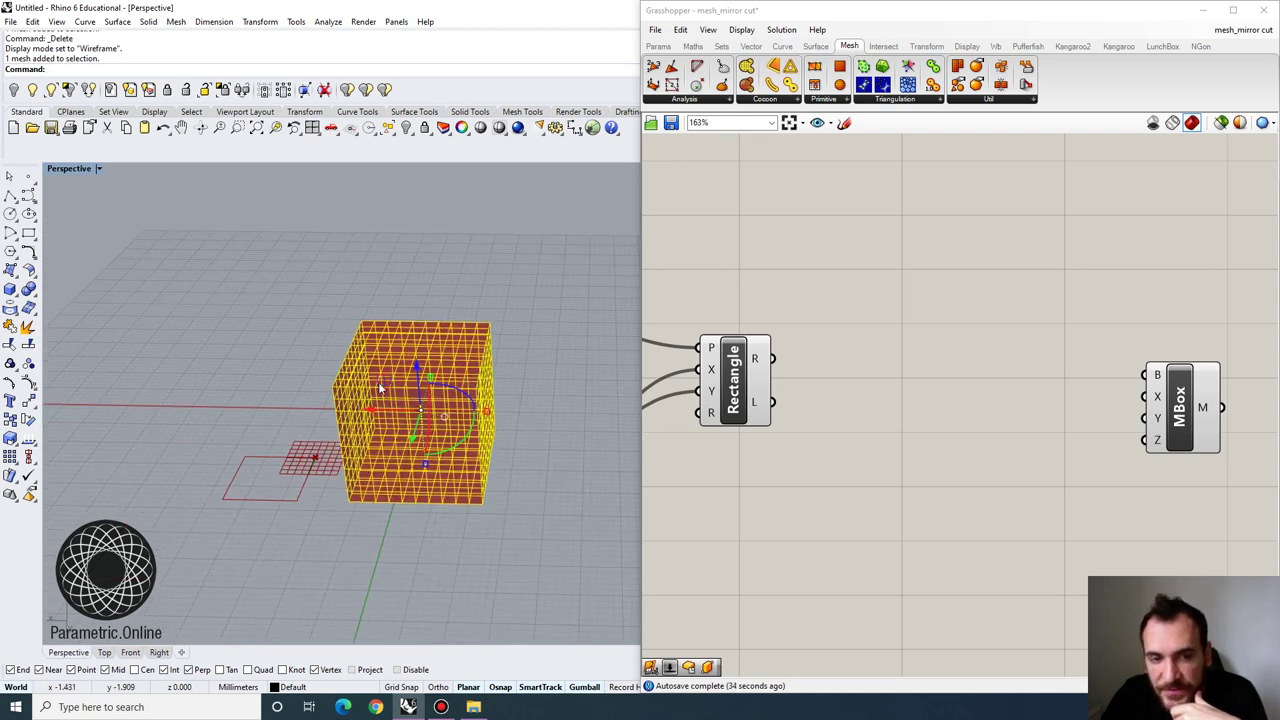
pyautogui.press('Delete')
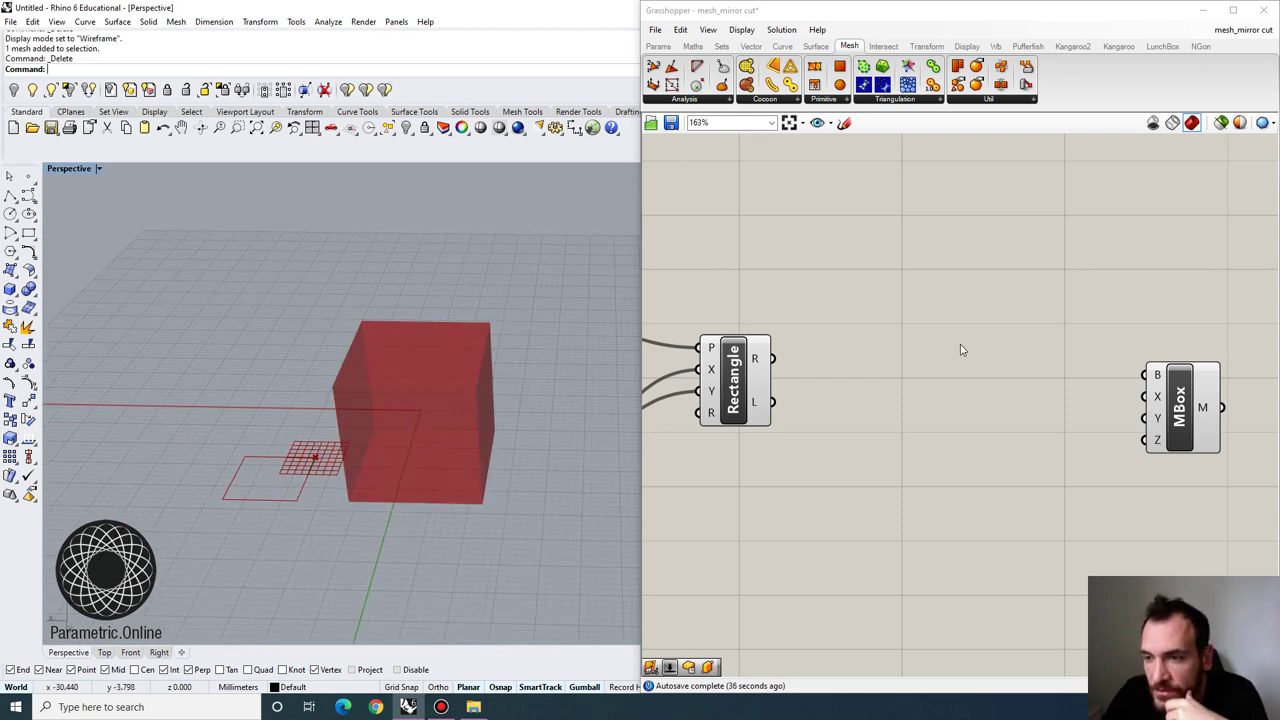
# Move the Mesh Box component closer to the Rectangle component
pyautogui.scroll(-3, 960, 349)
pyautogui.moveTo(1166, 402); pyautogui.dragTo(1116, 418)
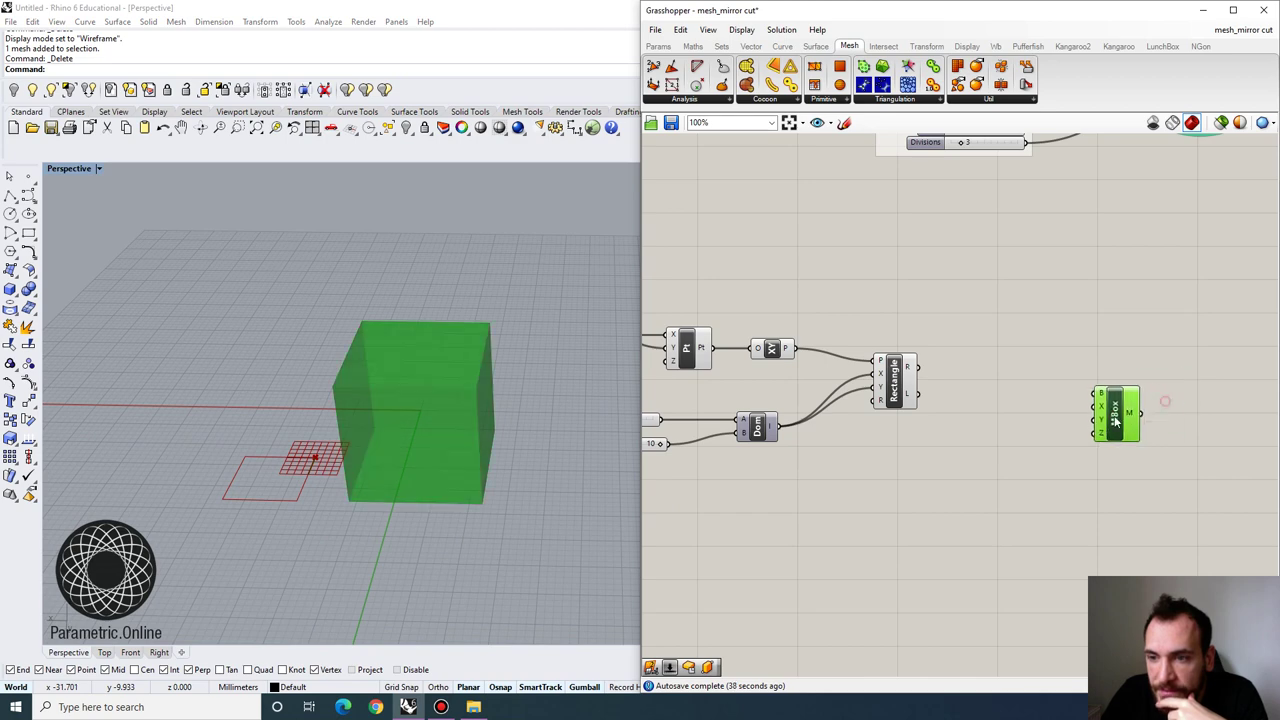
# Examine the existing mirror-cut component's inputs and compare its mesh result with the new mesh box in the viewport
pyautogui.moveTo(988, 268); pyautogui.dragTo(876, 512, button='right')
pyautogui.scroll(1, 898, 376)
pyautogui.scroll(-2, 1116, 290)
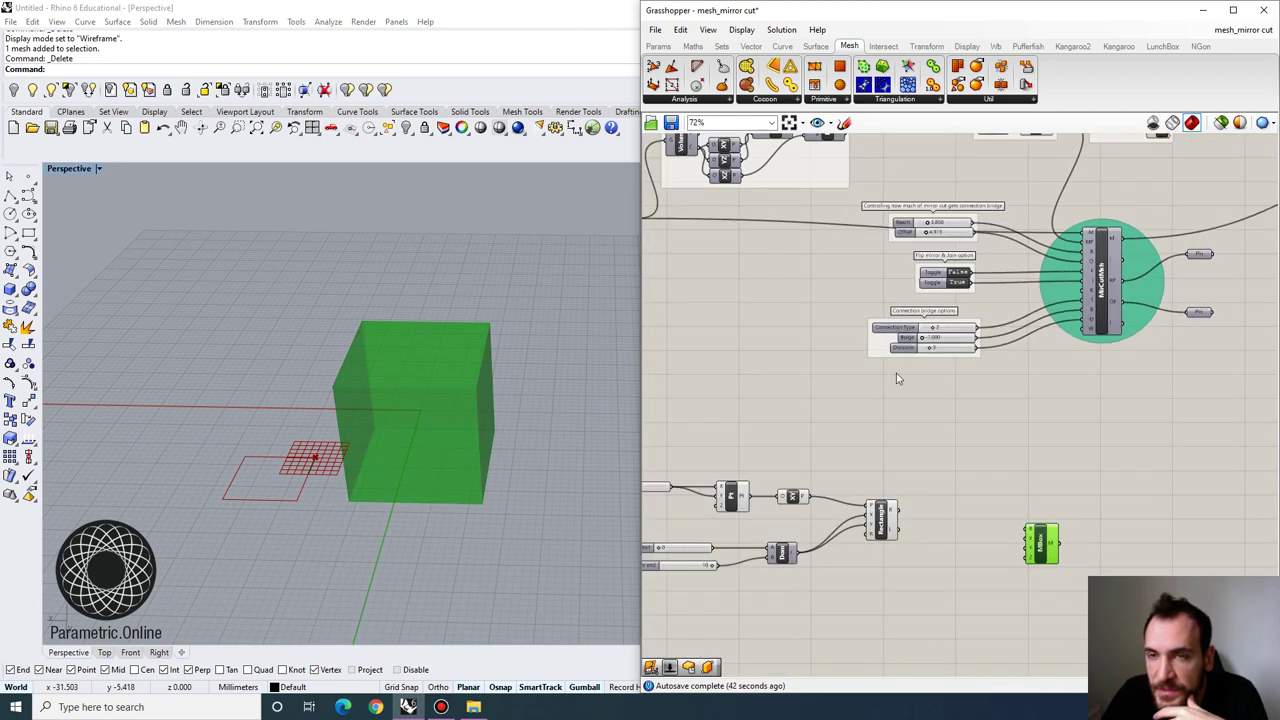
pyautogui.moveTo(883, 381); pyautogui.dragTo(912, 325, button='right')
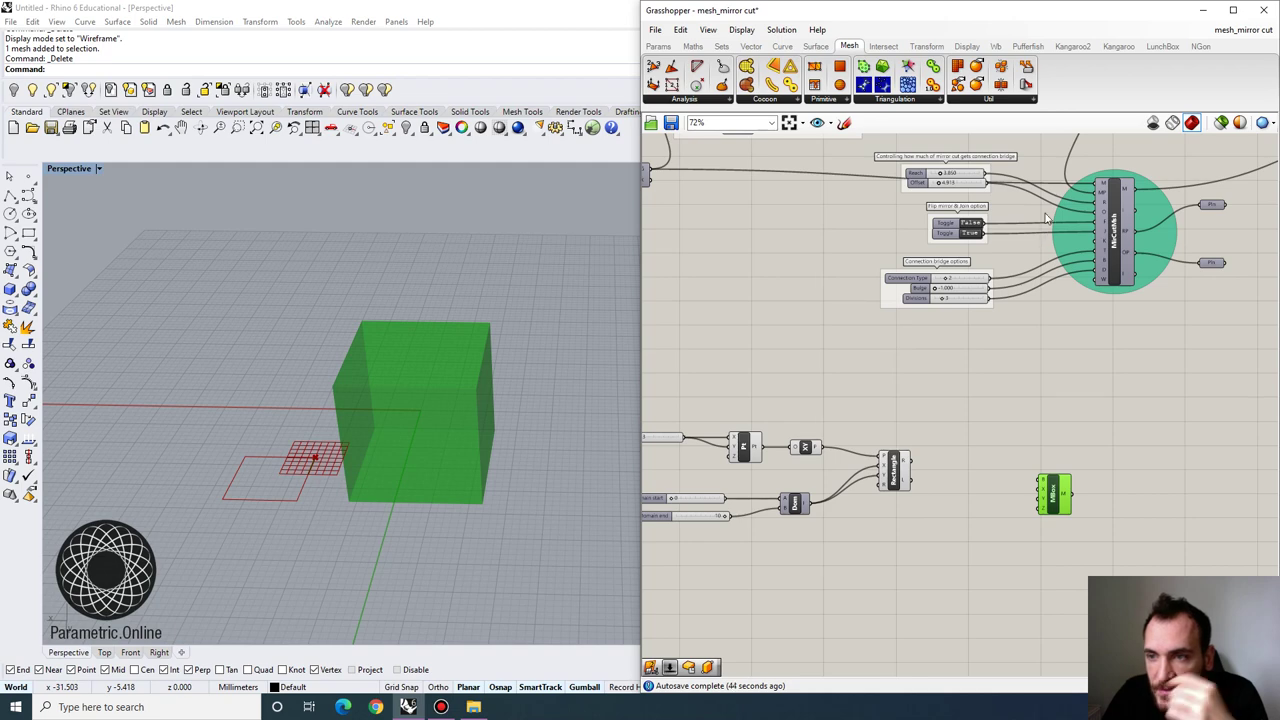
pyautogui.moveTo(600, 330); pyautogui.dragTo(514, 360, button='right')
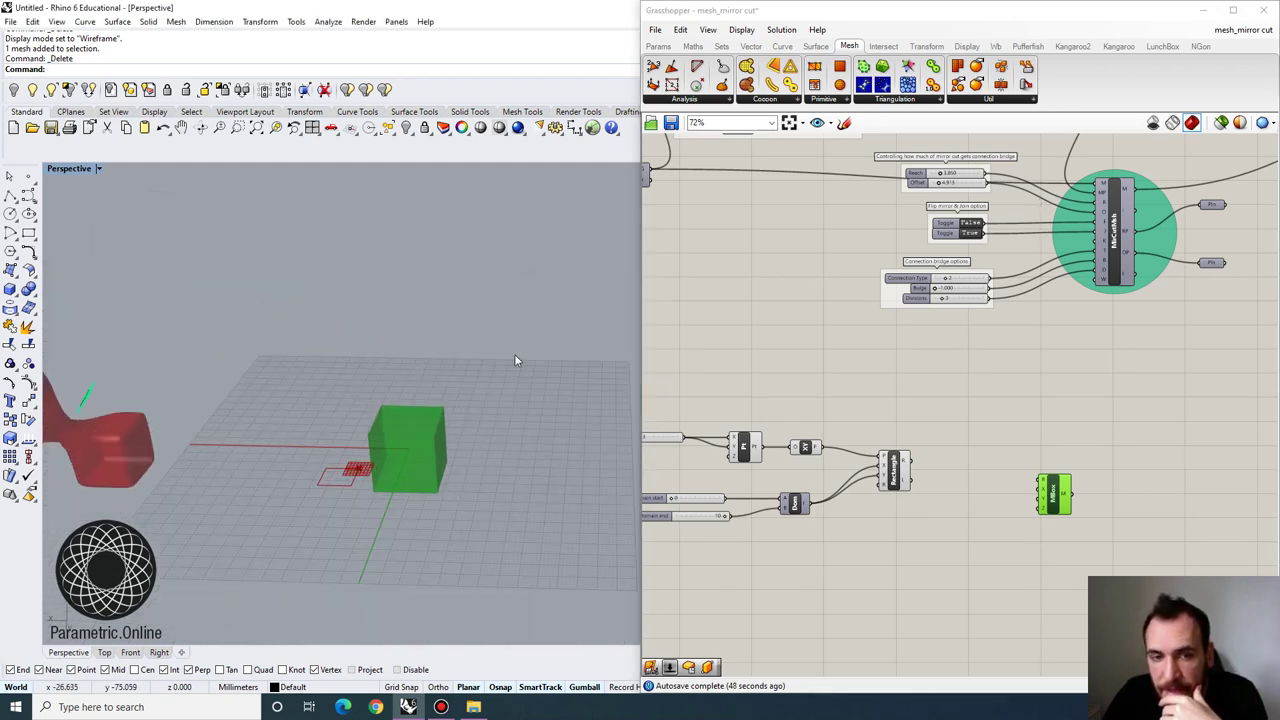
pyautogui.moveTo(171, 419); pyautogui.dragTo(173, 406, button='right')
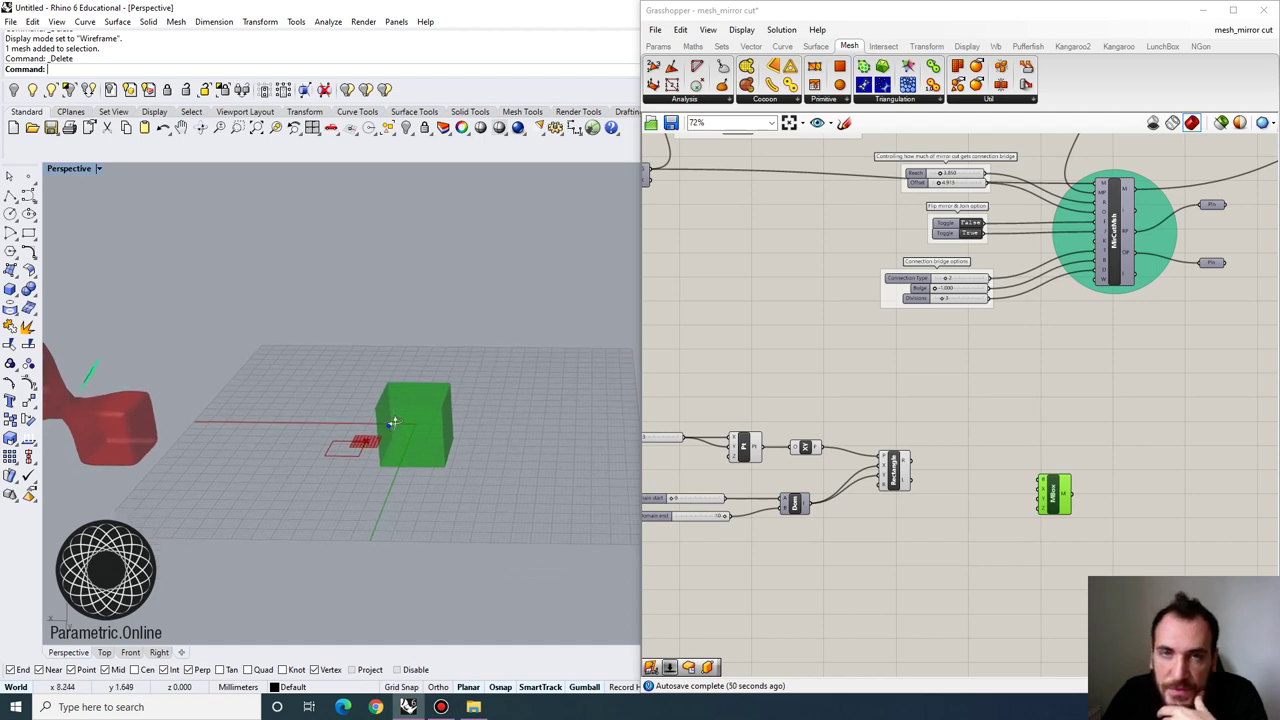
pyautogui.scroll(3, 392, 422)
pyautogui.moveTo(883, 378); pyautogui.dragTo(929, 370, button='right')
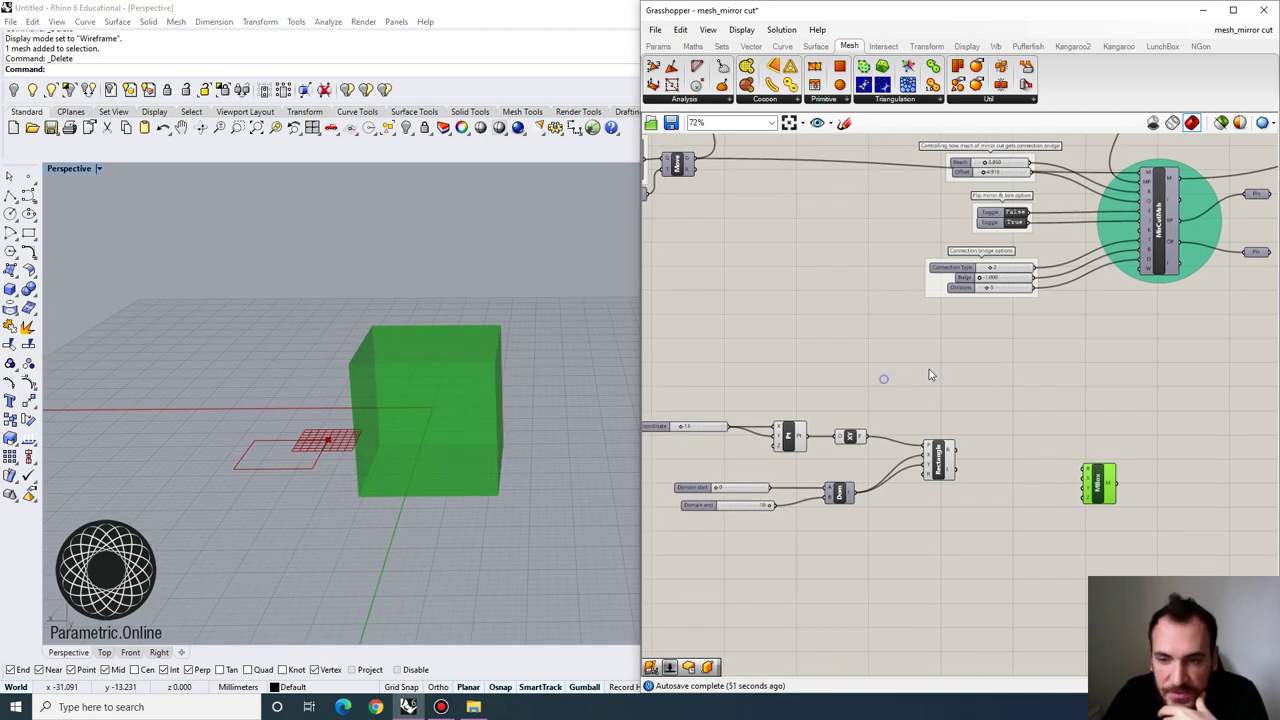
pyautogui.scroll(3, 953, 452)
# Add a Box Rectangle component between the Rectangle and Mesh Box components and feed it the rectangle
pyautogui.click(933, 437)
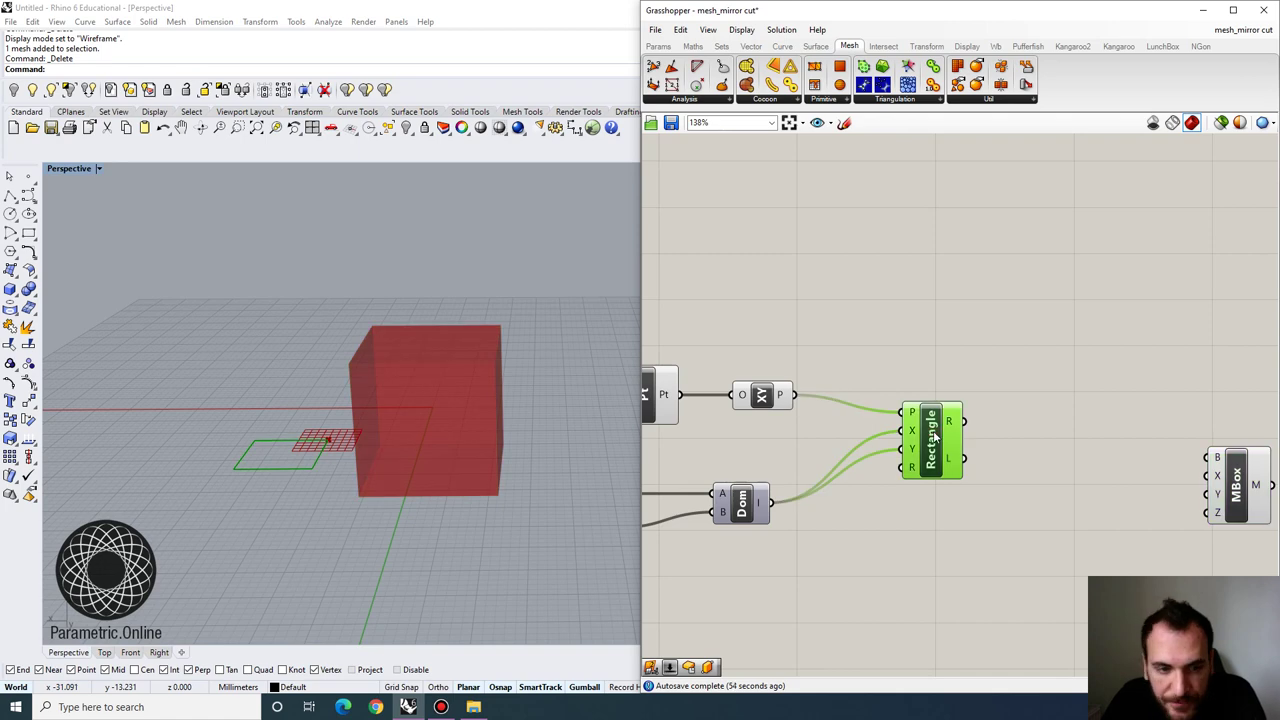
pyautogui.scroll(-1, 928, 356)
pyautogui.moveTo(993, 385); pyautogui.dragTo(920, 391, button='right')
pyautogui.moveTo(968, 443); pyautogui.dragTo(851, 437, button='right')
pyautogui.click(850, 437)
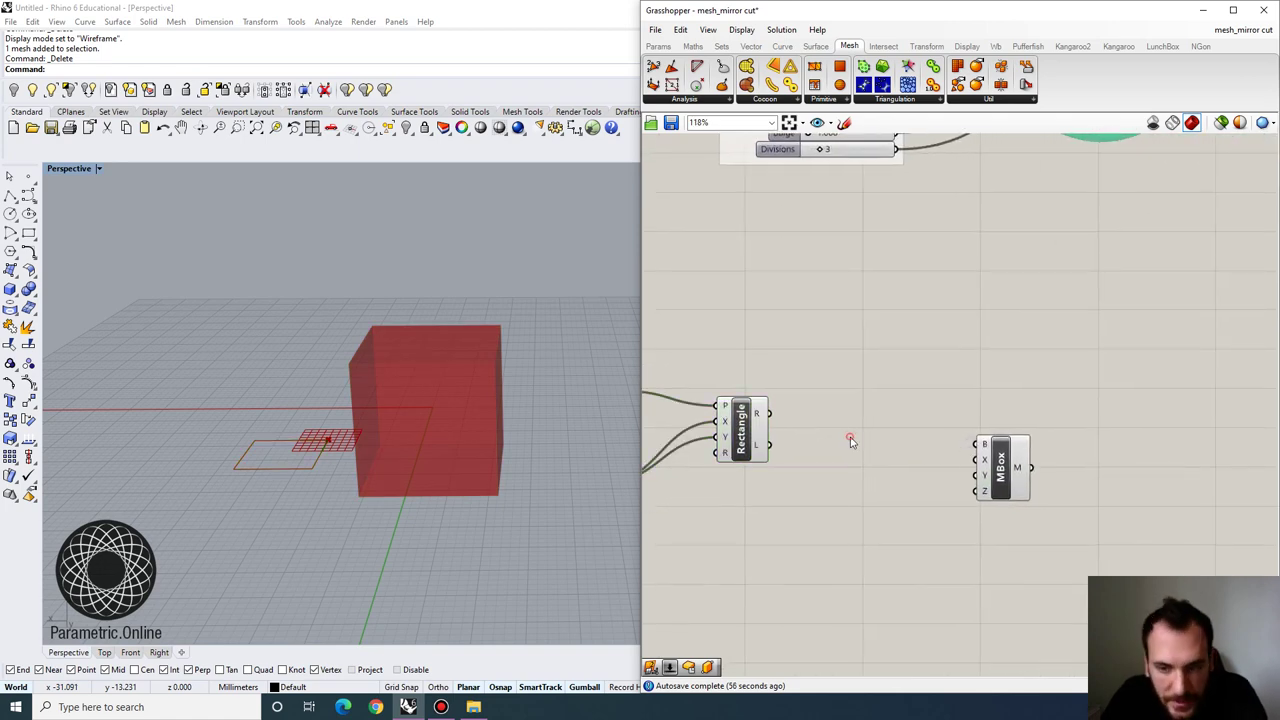
pyautogui.doubleClick(850, 441)
pyautogui.write('box')
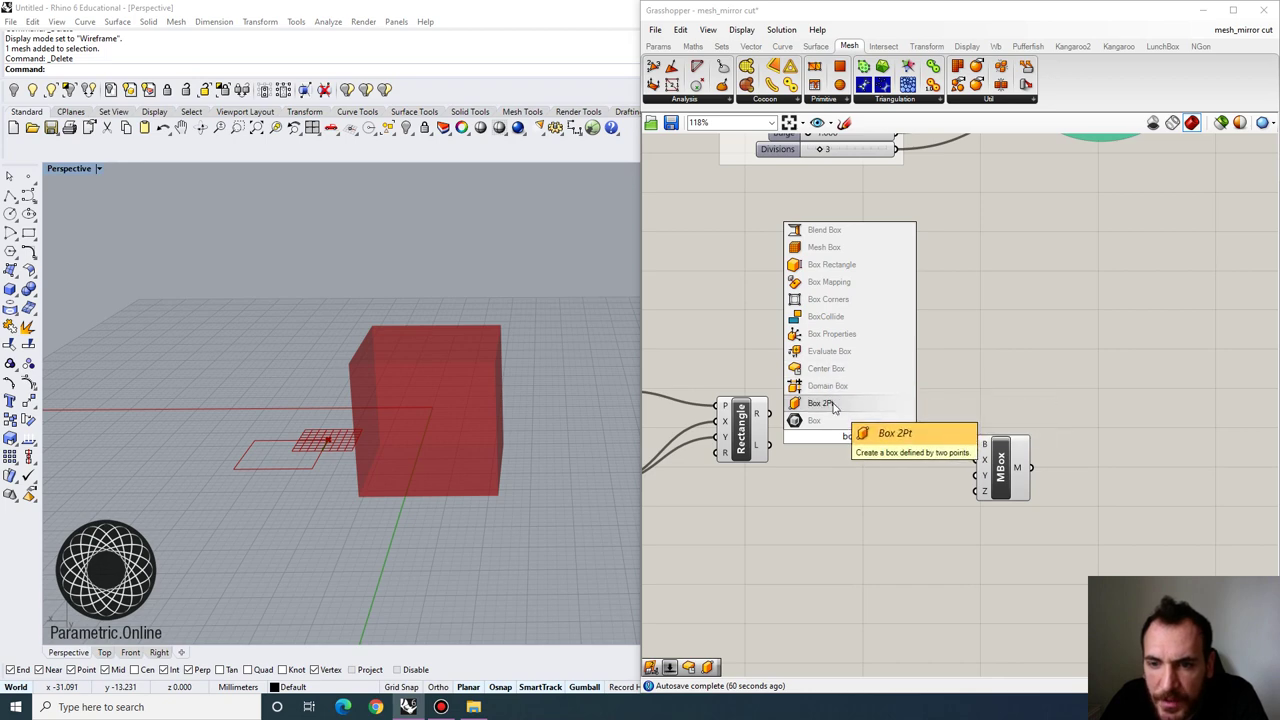
pyautogui.click(842, 268)
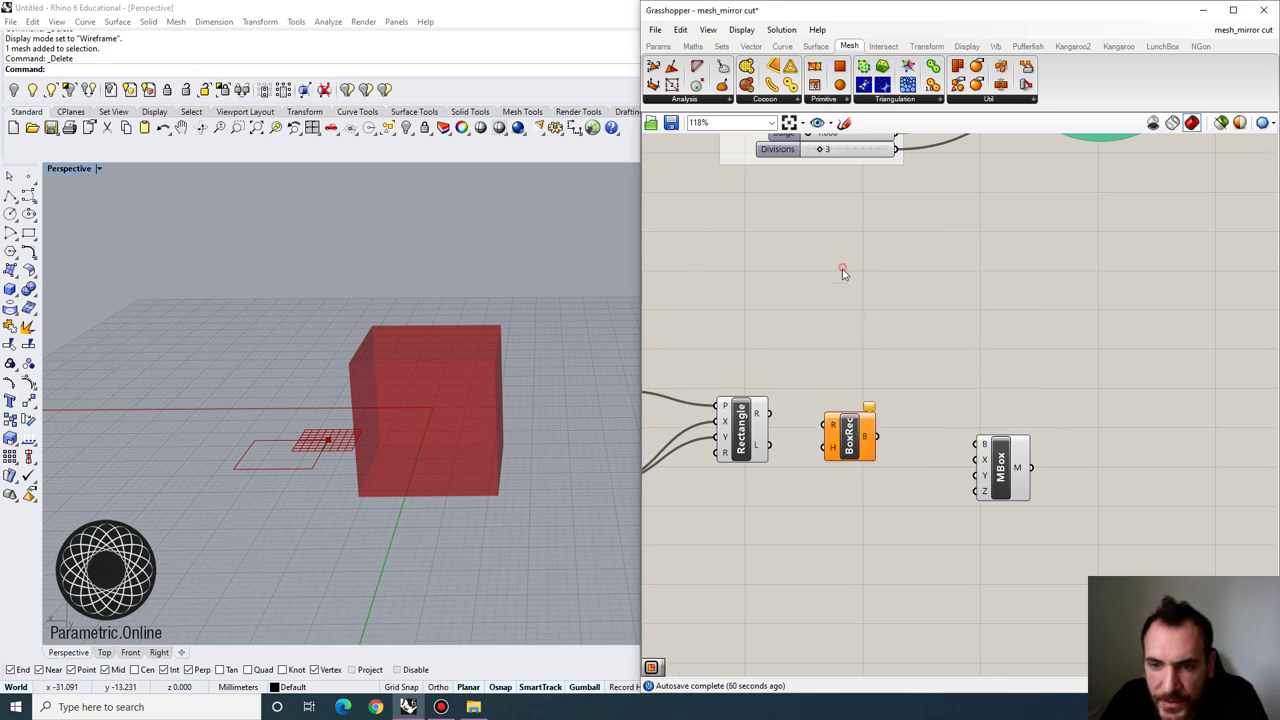
pyautogui.moveTo(849, 437); pyautogui.dragTo(892, 449)
pyautogui.click(750, 437)
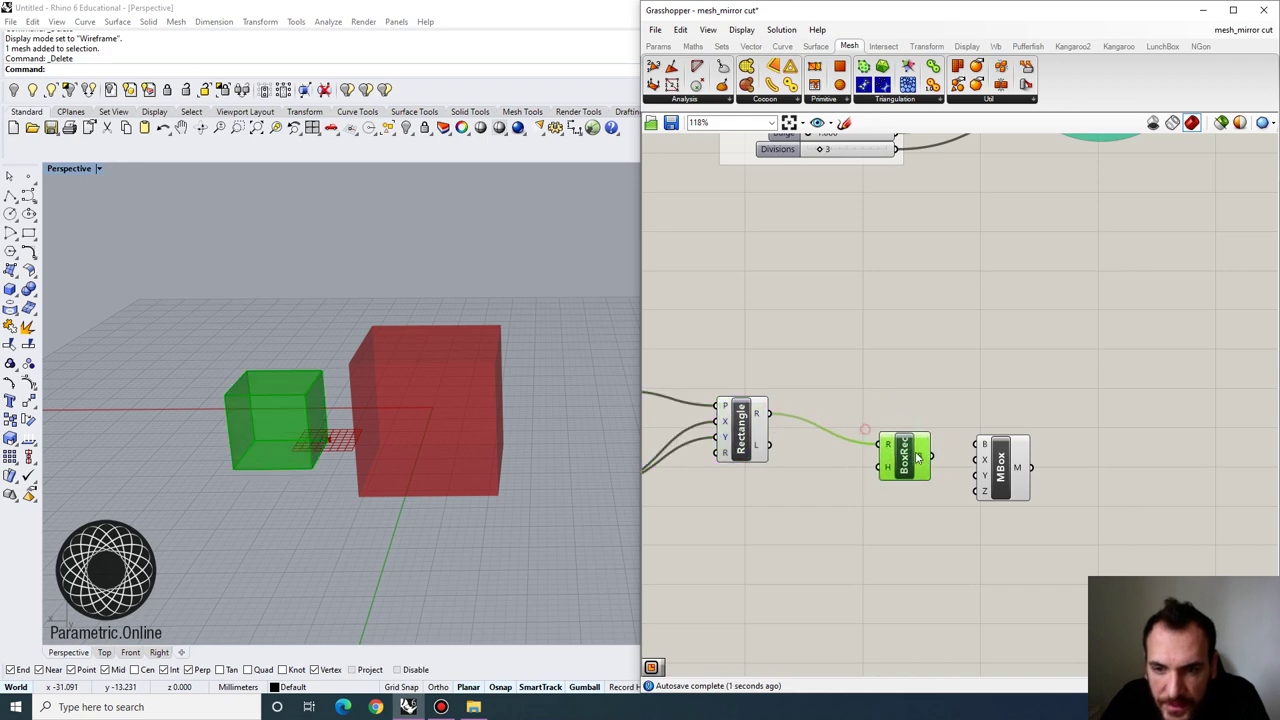
# Add a number slider set to 30 and wire it into the Box Rectangle's Height input
pyautogui.scroll(3, 889, 490)
pyautogui.doubleClick(789, 516)
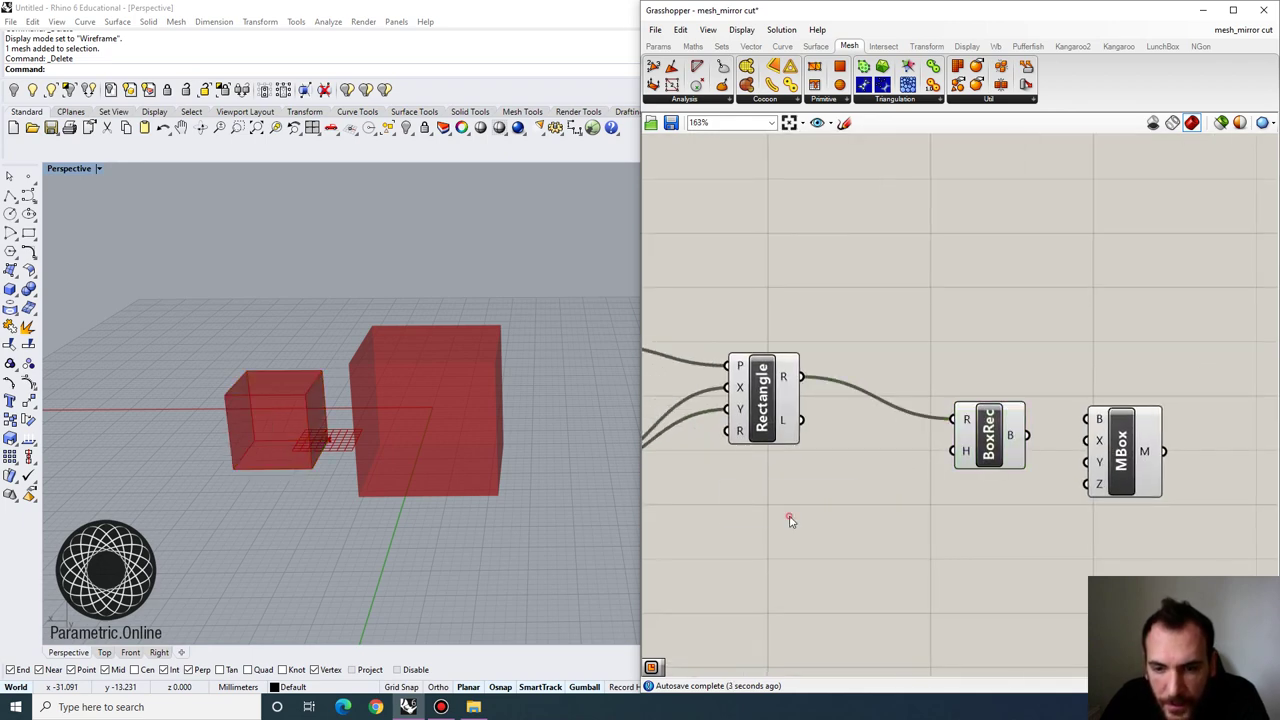
pyautogui.write('3')
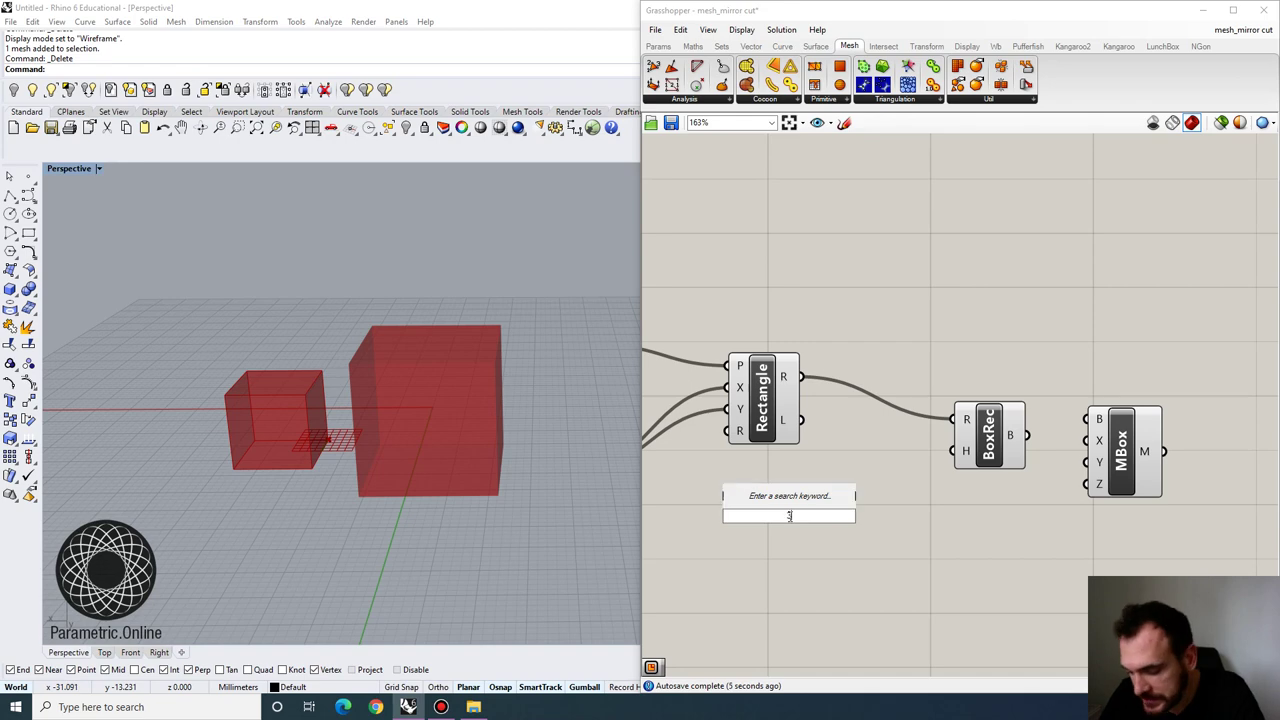
pyautogui.write('0')
pyautogui.press('Return')
pyautogui.moveTo(879, 516); pyautogui.dragTo(952, 451)
pyautogui.click(977, 440)
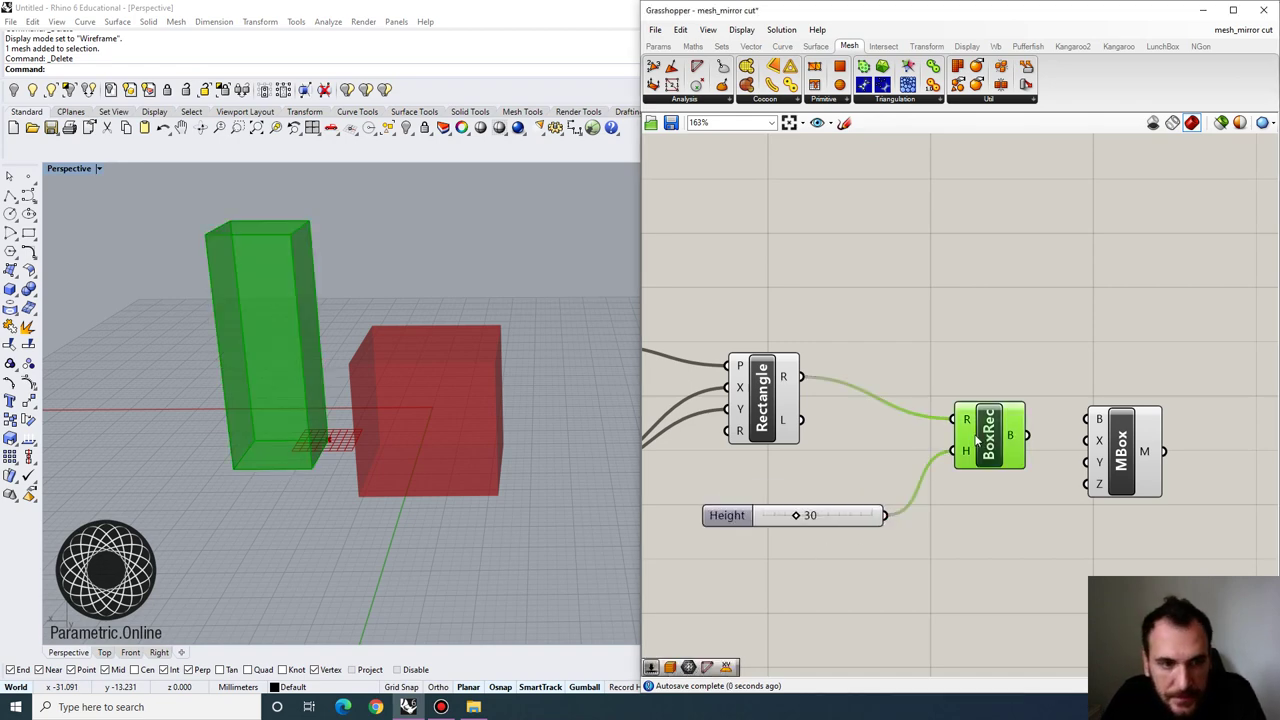
pyautogui.scroll(-9, 323, 450)
pyautogui.scroll(3, 338, 428)
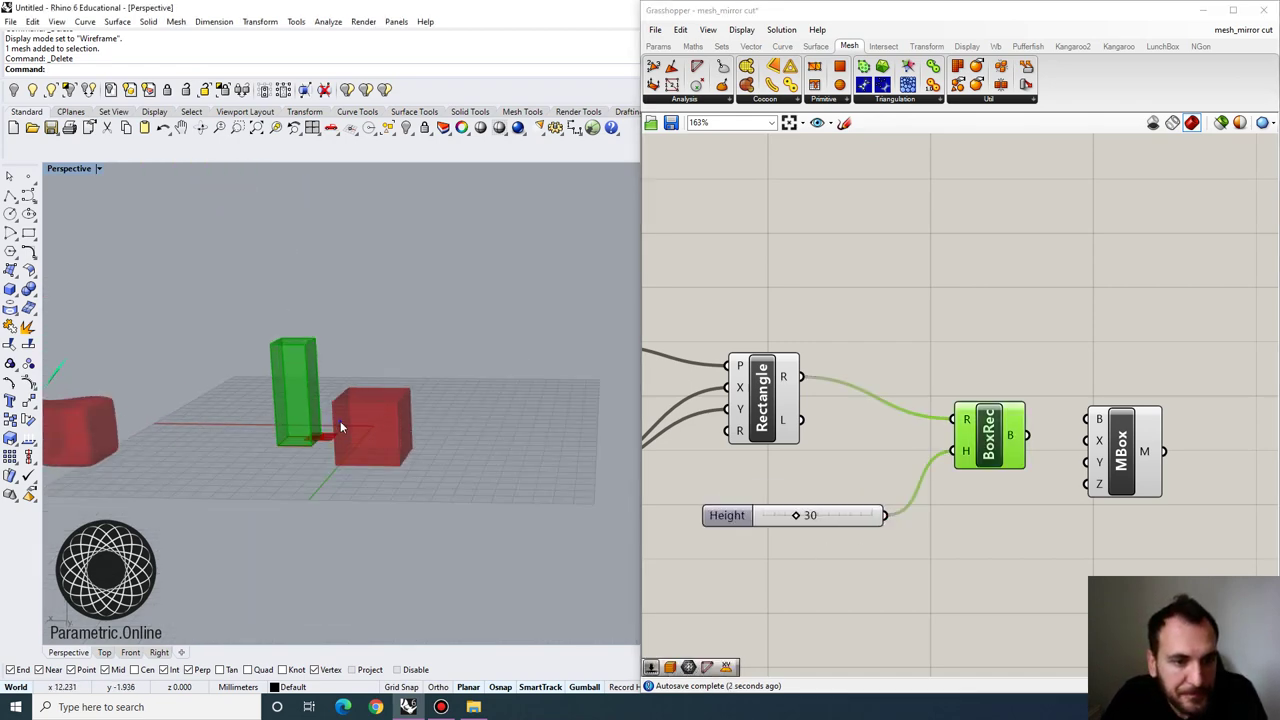
pyautogui.moveTo(340, 426); pyautogui.dragTo(386, 404, button='right')
# Feed the Box Rectangle output into the Mesh Box's Base input and place the Mesh Box farther from it
pyautogui.moveTo(1019, 394); pyautogui.dragTo(977, 393, button='right')
pyautogui.click(1087, 463)
pyautogui.scroll(-1, 808, 349)
pyautogui.scroll(3, 955, 417)
pyautogui.moveTo(962, 429); pyautogui.dragTo(1040, 406)
pyautogui.scroll(-3, 996, 400)
pyautogui.moveTo(1074, 447); pyautogui.dragTo(1148, 477)
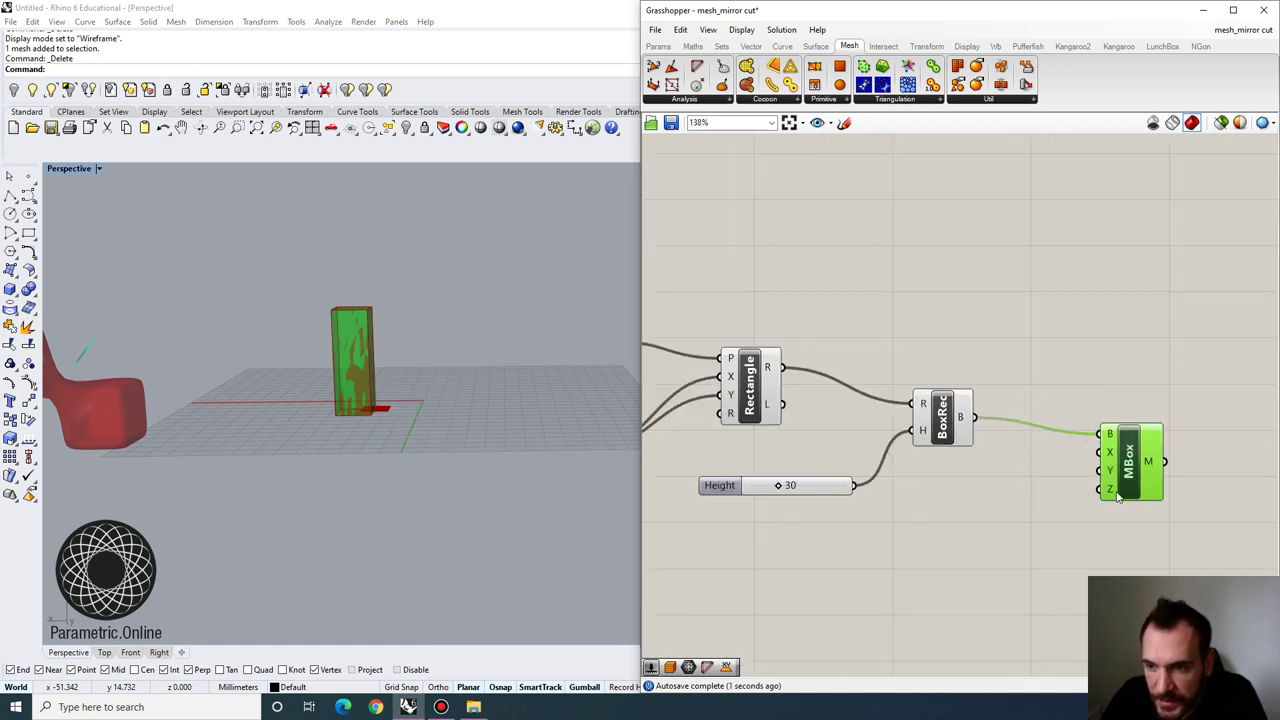
# Add a number slider set to 30 and wire it into the Mesh Box's Z Count input
pyautogui.doubleClick(920, 543)
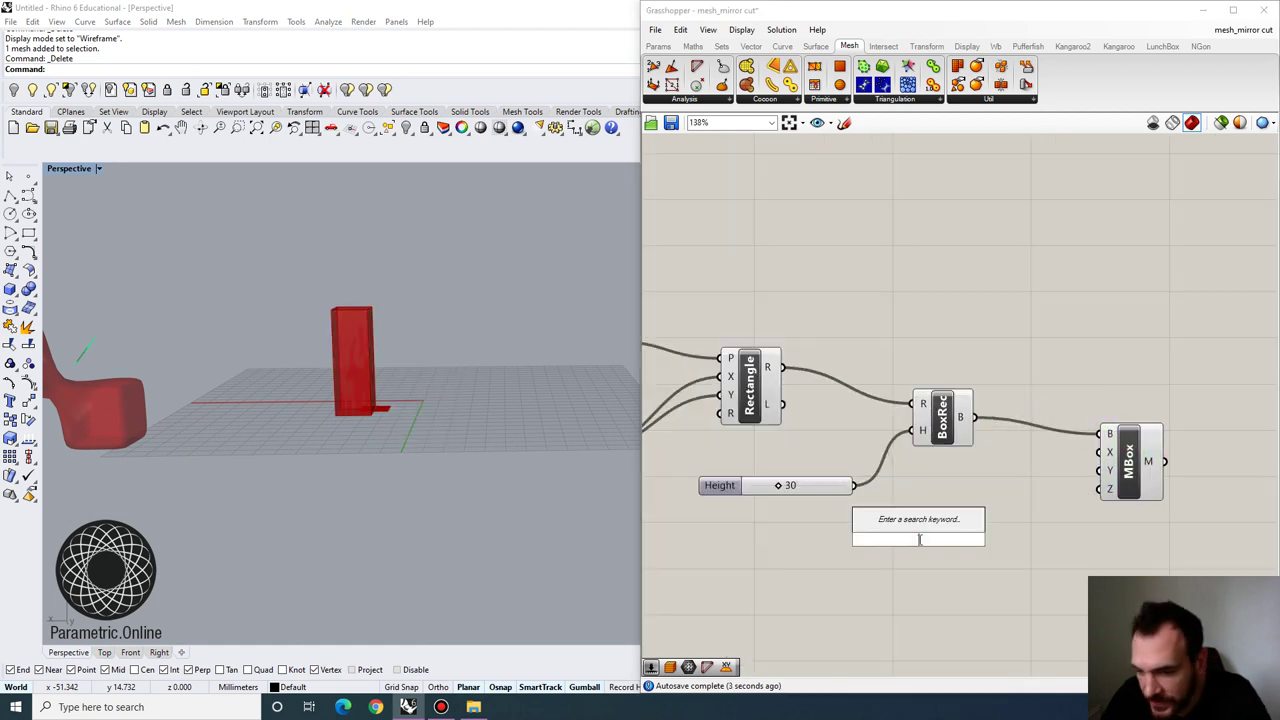
pyautogui.write('slider')
pyautogui.press('Return')
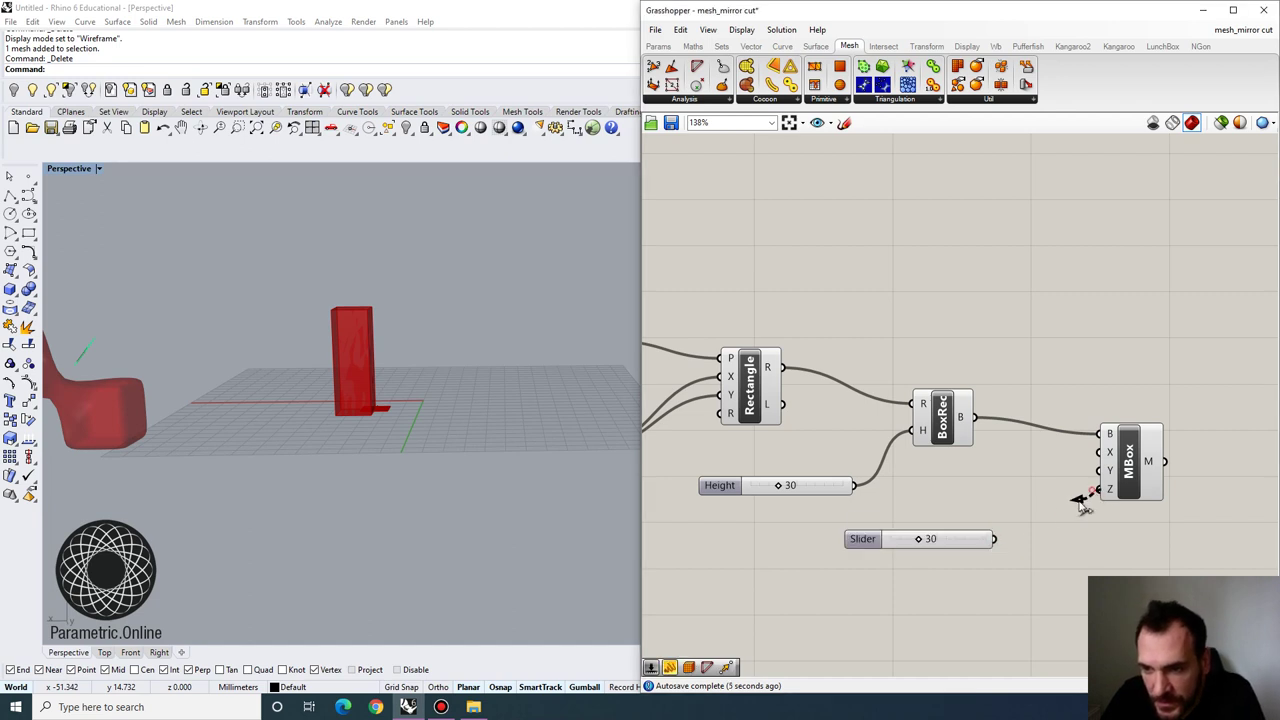
pyautogui.moveTo(1083, 505); pyautogui.dragTo(1003, 539)
pyautogui.click(1128, 463)
# Bake the tall mesh box into the Rhino document
pyautogui.rightClick(1144, 469)
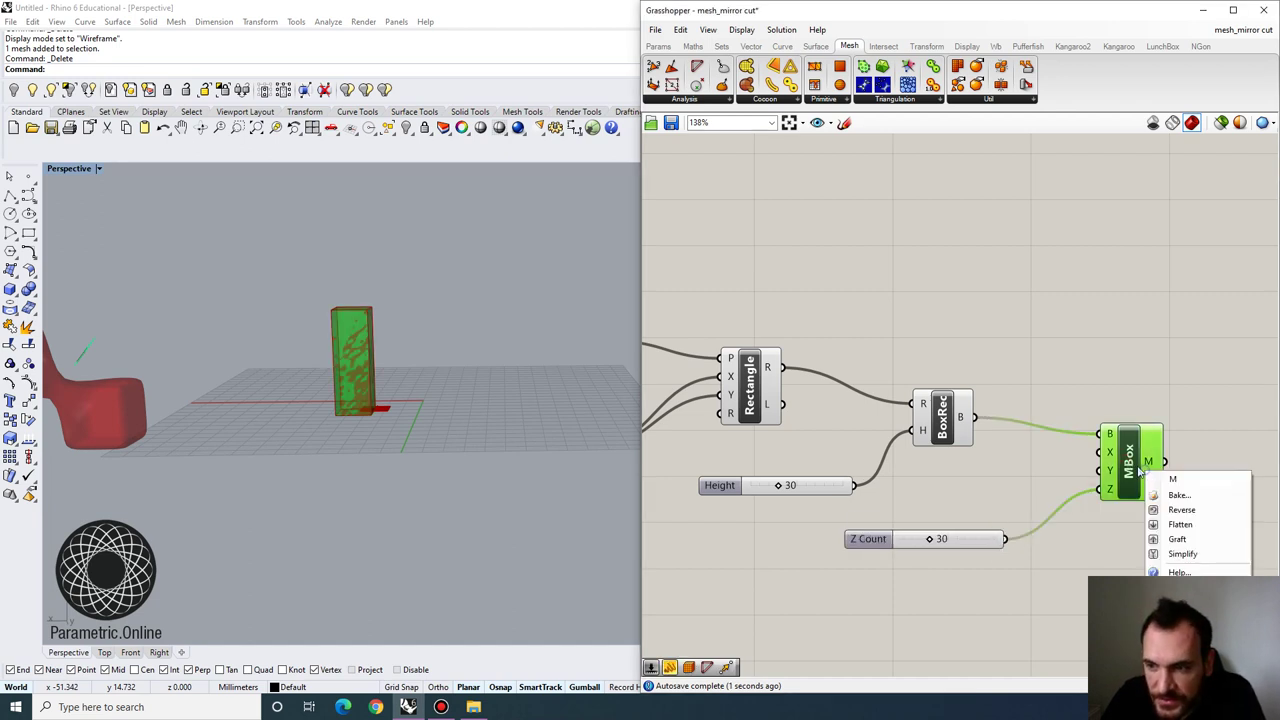
pyautogui.rightClick(1131, 462)
pyautogui.click(1168, 515)
pyautogui.click(1128, 627)
# Move the baked mesh box beside the preview, inspect its face subdivisions, and delete it
pyautogui.moveTo(294, 340); pyautogui.dragTo(294, 416, button='right')
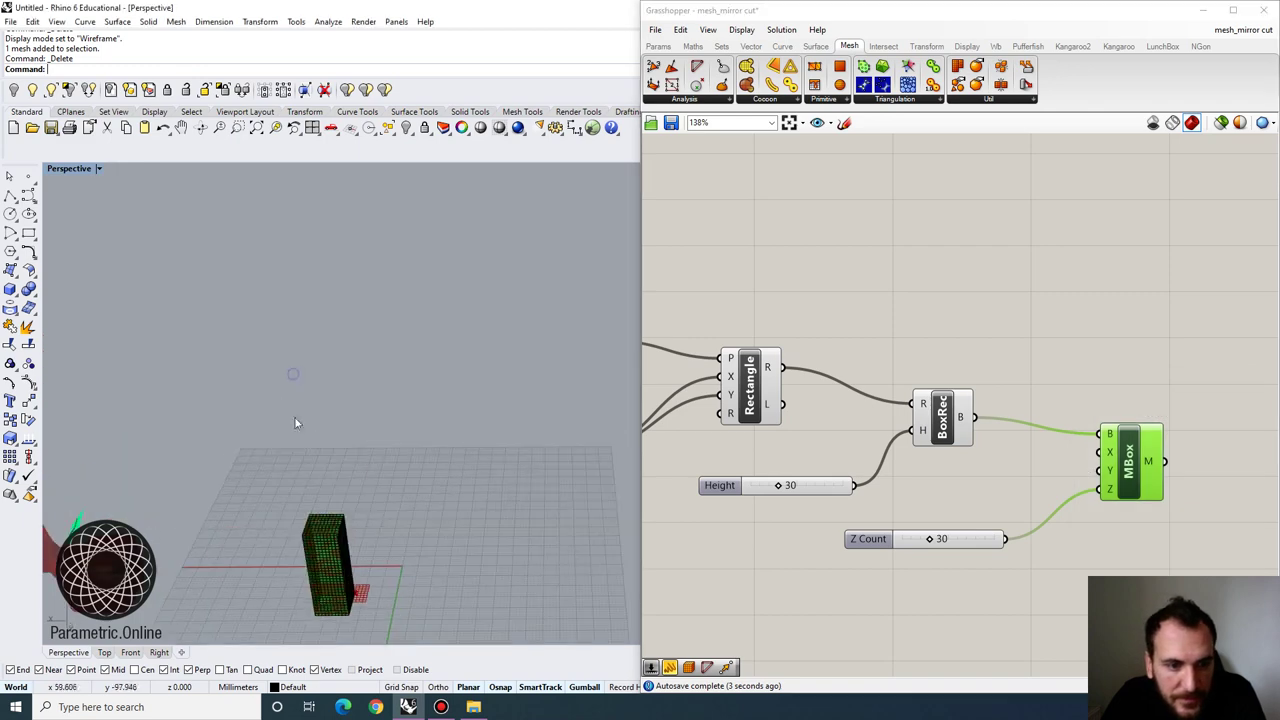
pyautogui.click(328, 566)
pyautogui.scroll(-4, 360, 465)
pyautogui.moveTo(330, 522); pyautogui.dragTo(399, 513)
pyautogui.click(376, 540)
pyautogui.scroll(6, 376, 542)
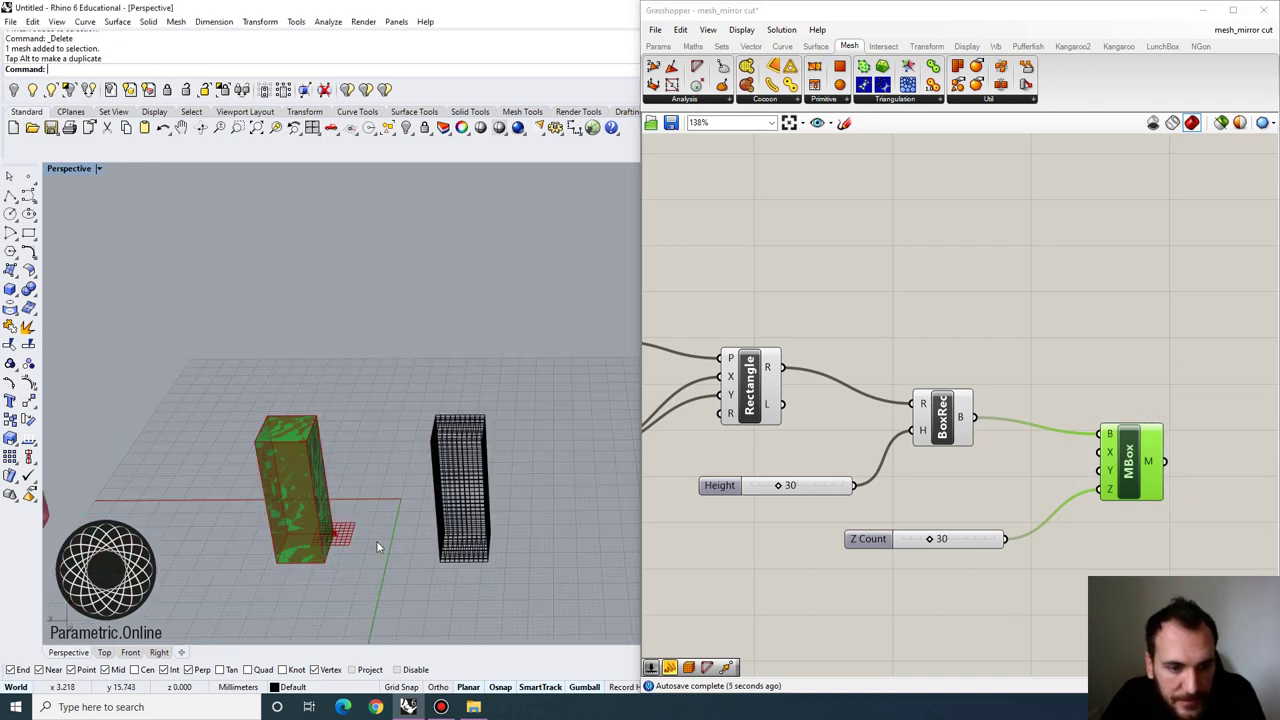
pyautogui.moveTo(376, 542); pyautogui.dragTo(463, 269, button='right')
pyautogui.scroll(-3, 463, 269)
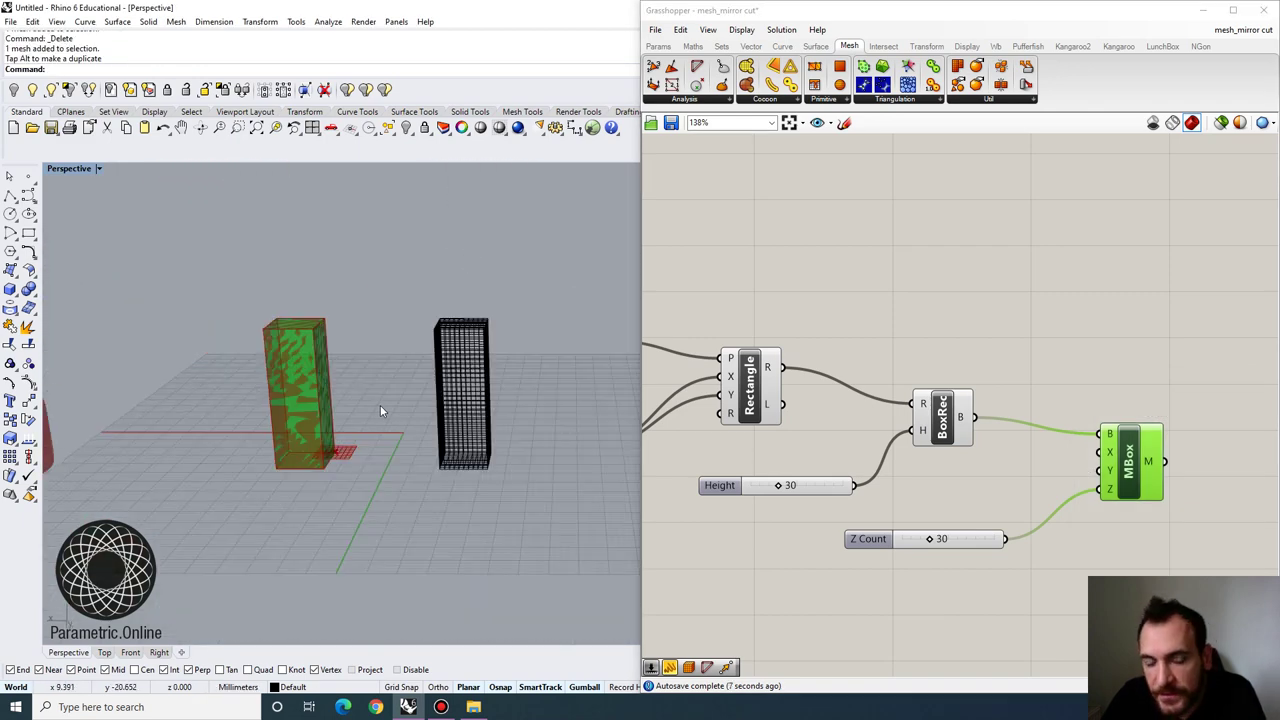
pyautogui.click(489, 416)
pyautogui.press('Delete')
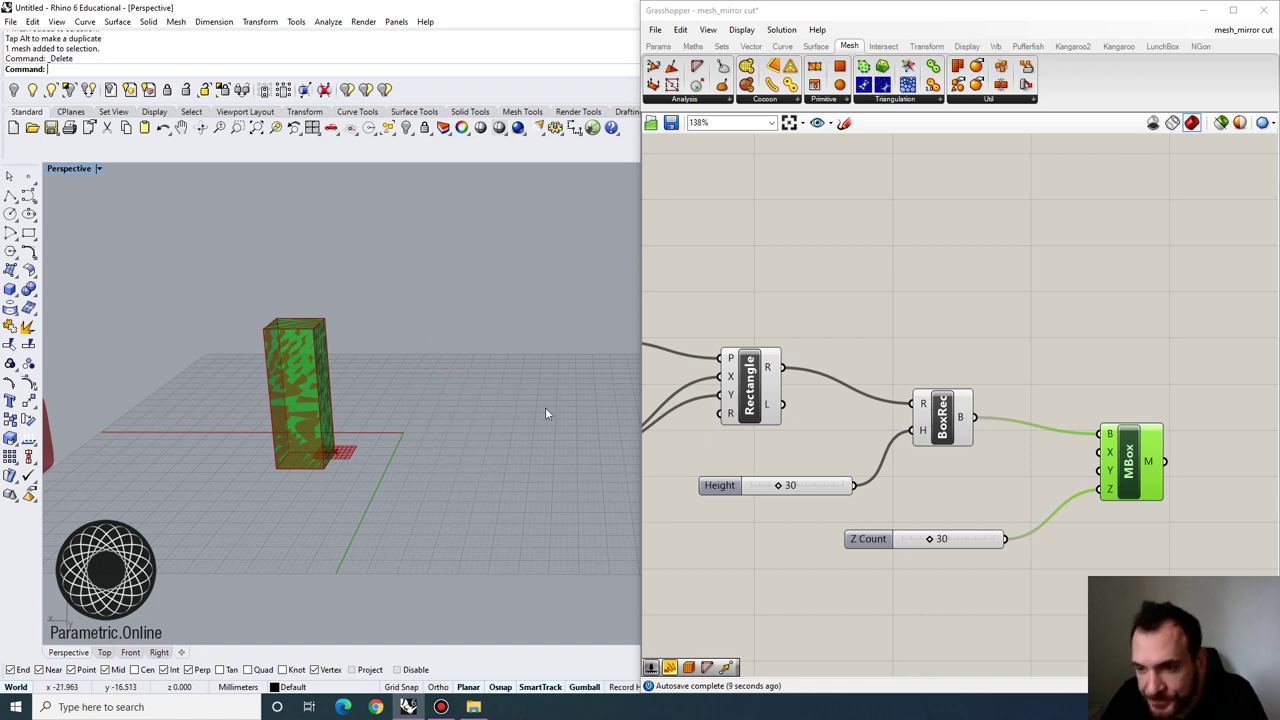
# Turn off the preview of all the new example's components except the Mesh Box
pyautogui.scroll(-5, 1194, 461)
pyautogui.moveTo(400, 450); pyautogui.dragTo(393, 403, button='right')
pyautogui.scroll(7, 192, 273)
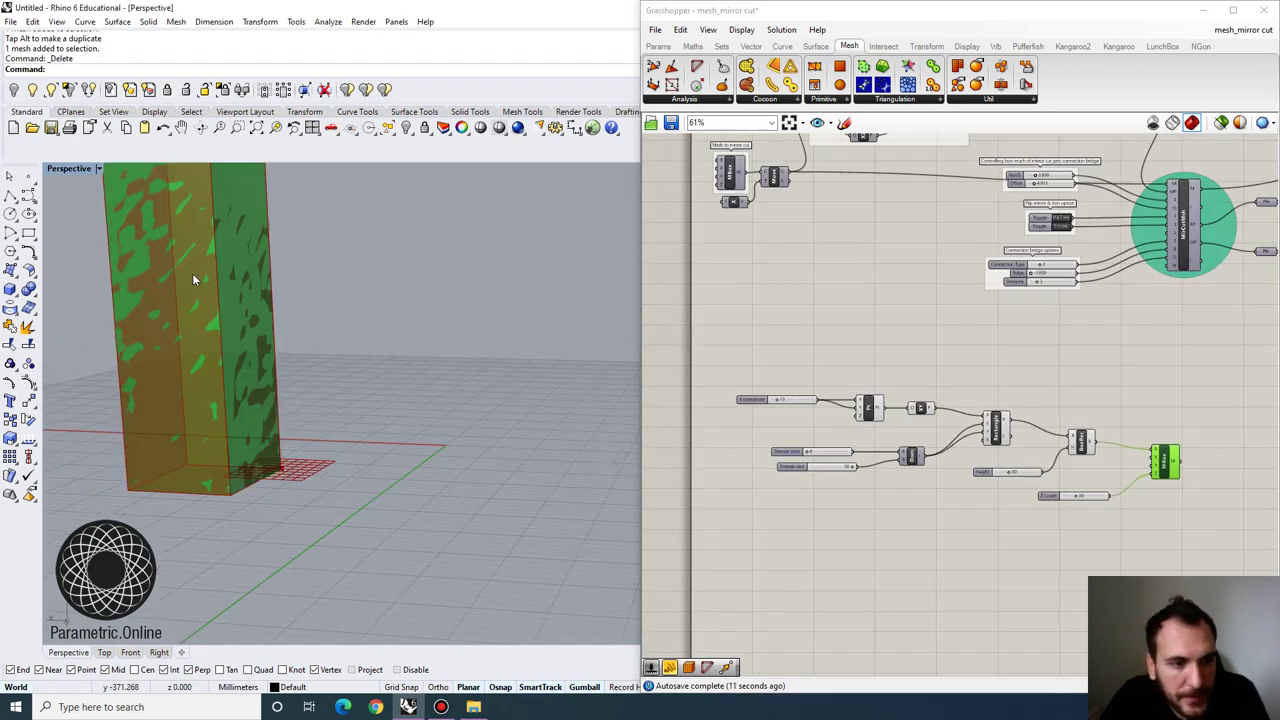
pyautogui.moveTo(192, 273); pyautogui.dragTo(302, 366, button='right')
pyautogui.scroll(3, 360, 312)
pyautogui.scroll(3, 370, 316)
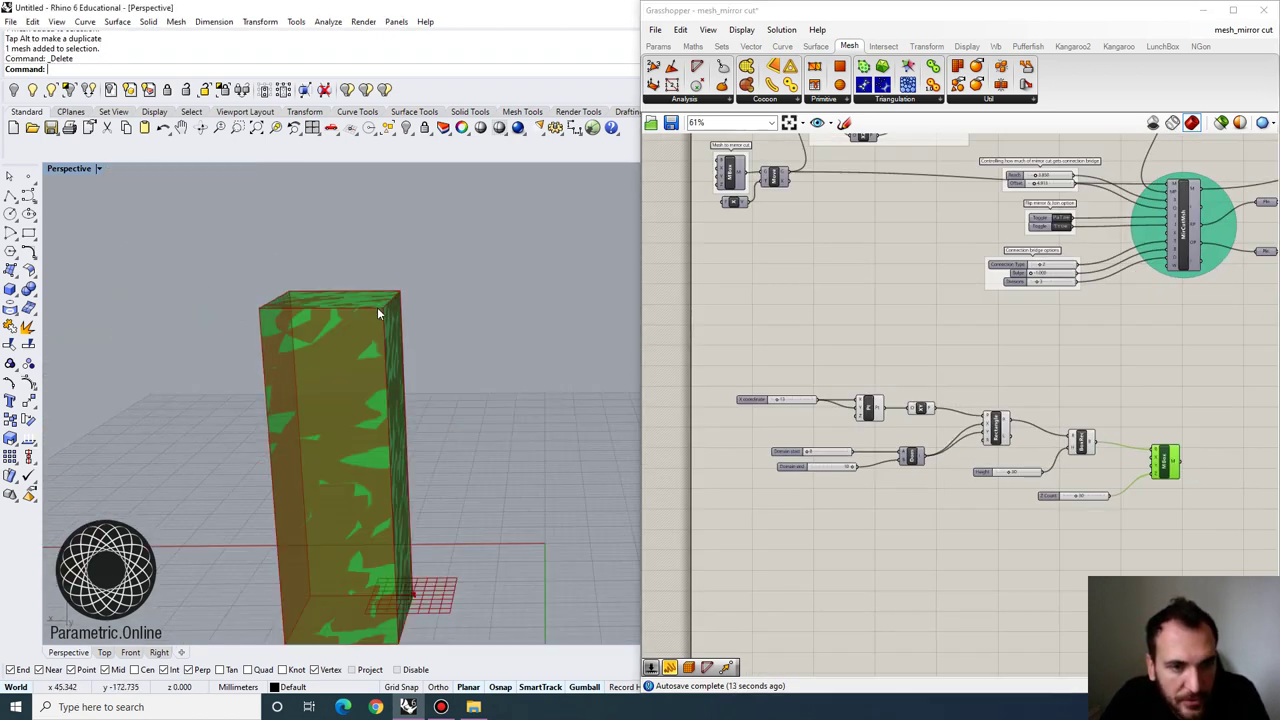
pyautogui.scroll(-4, 348, 310)
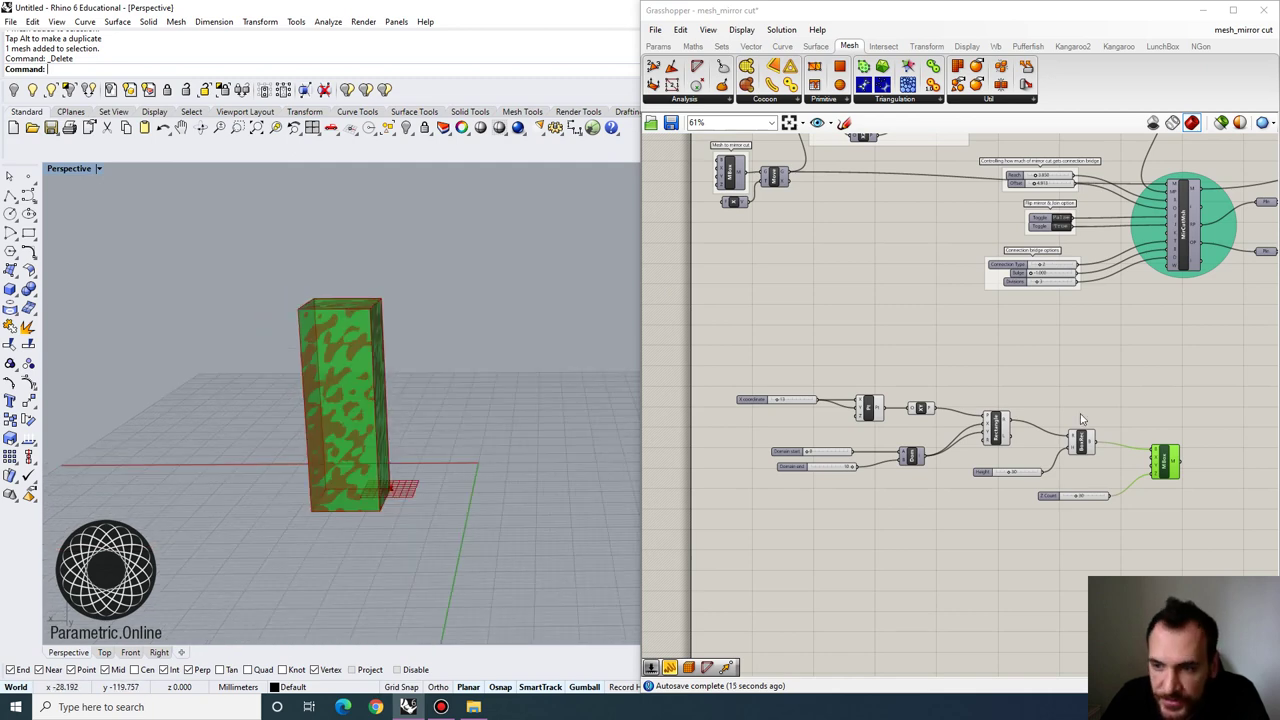
pyautogui.moveTo(1096, 535); pyautogui.dragTo(726, 322)
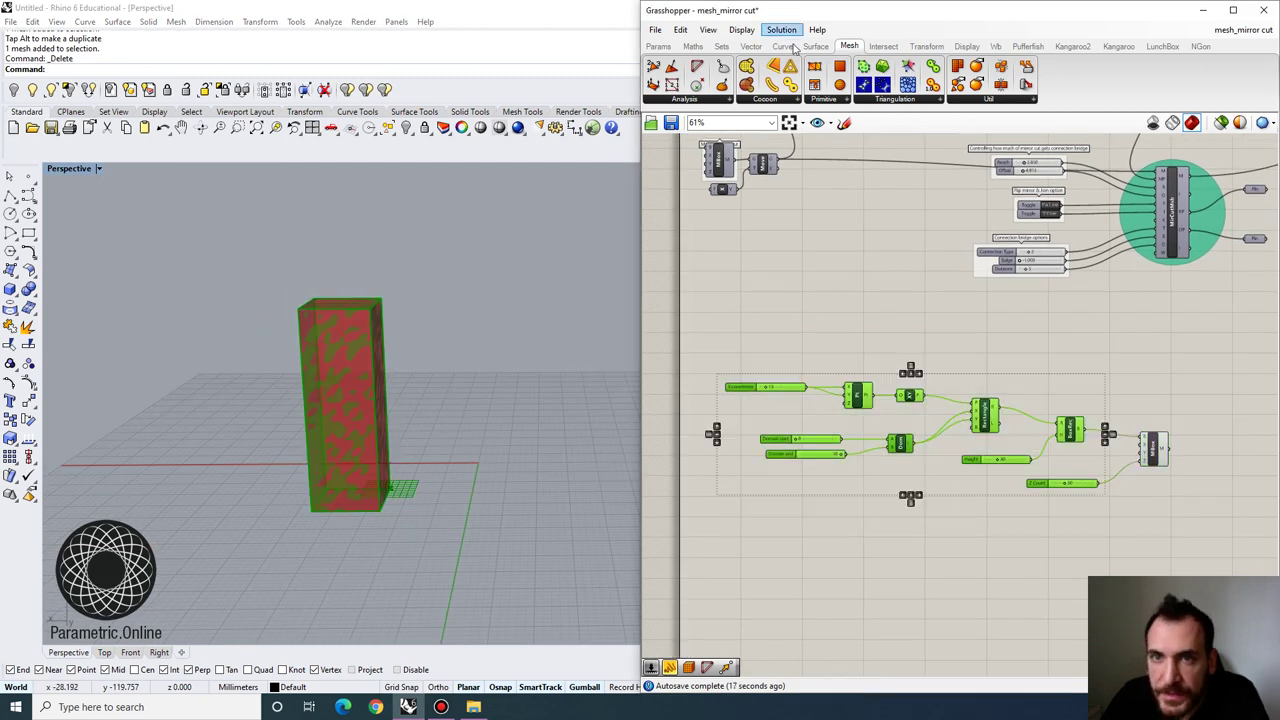
pyautogui.click(776, 37)
pyautogui.click(785, 210)
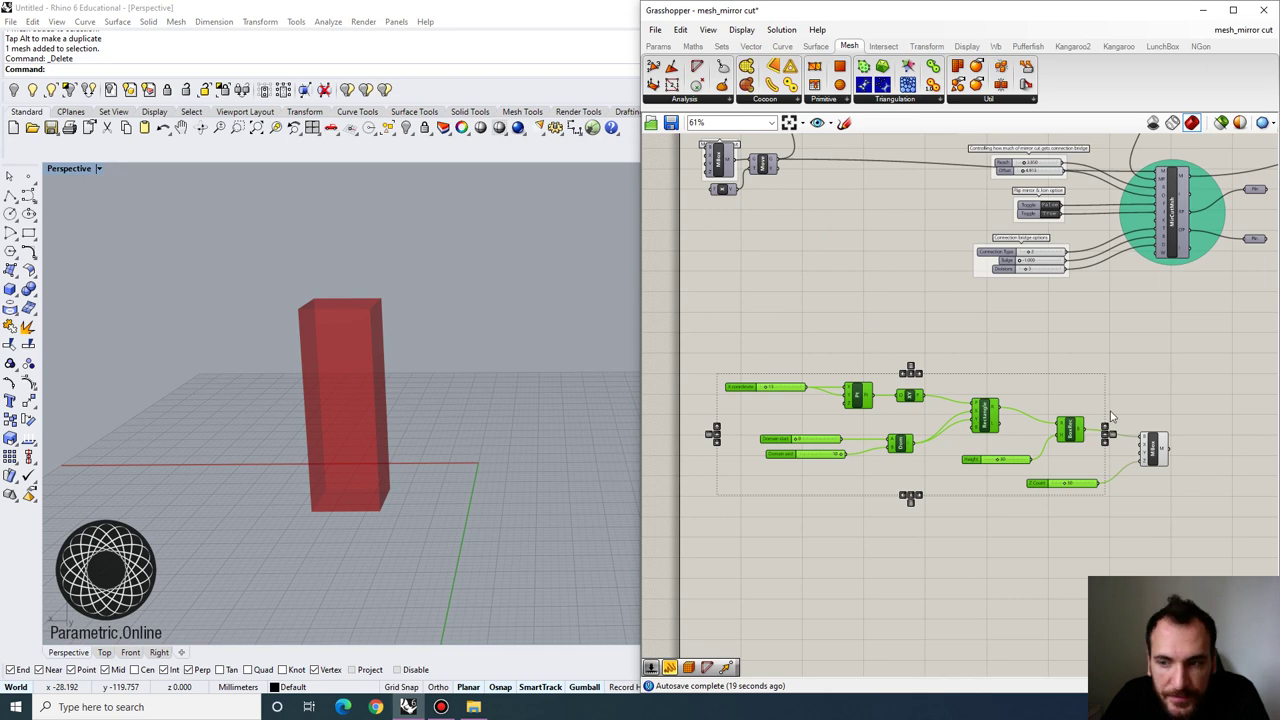
# Turn the preview of the example's XY Plane component back on
pyautogui.scroll(2, 1175, 410)
pyautogui.moveTo(1175, 410); pyautogui.dragTo(1069, 334, button='right')
pyautogui.click(1069, 334)
pyautogui.keyDown('shift'); pyautogui.moveTo(404, 453); pyautogui.dragTo(377, 502, button='right'); pyautogui.keyUp('shift')
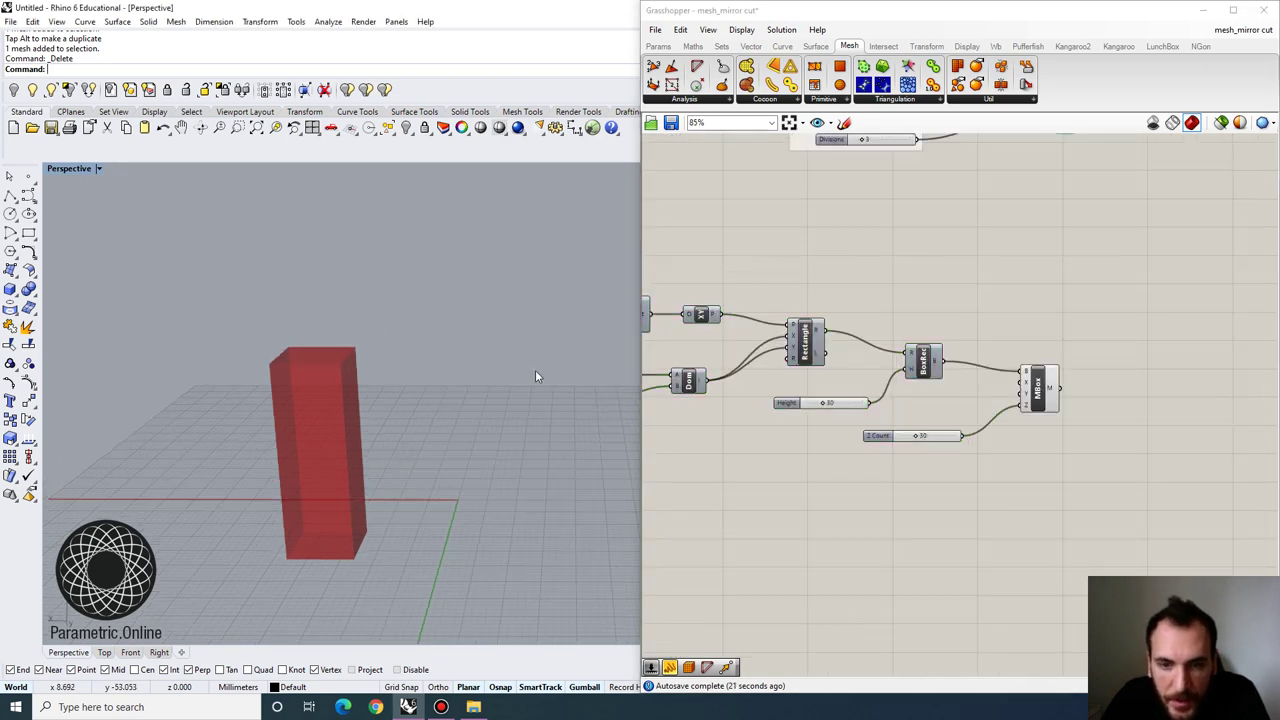
pyautogui.moveTo(708, 320); pyautogui.dragTo(769, 355, button='right')
pyautogui.rightClick(767, 357)
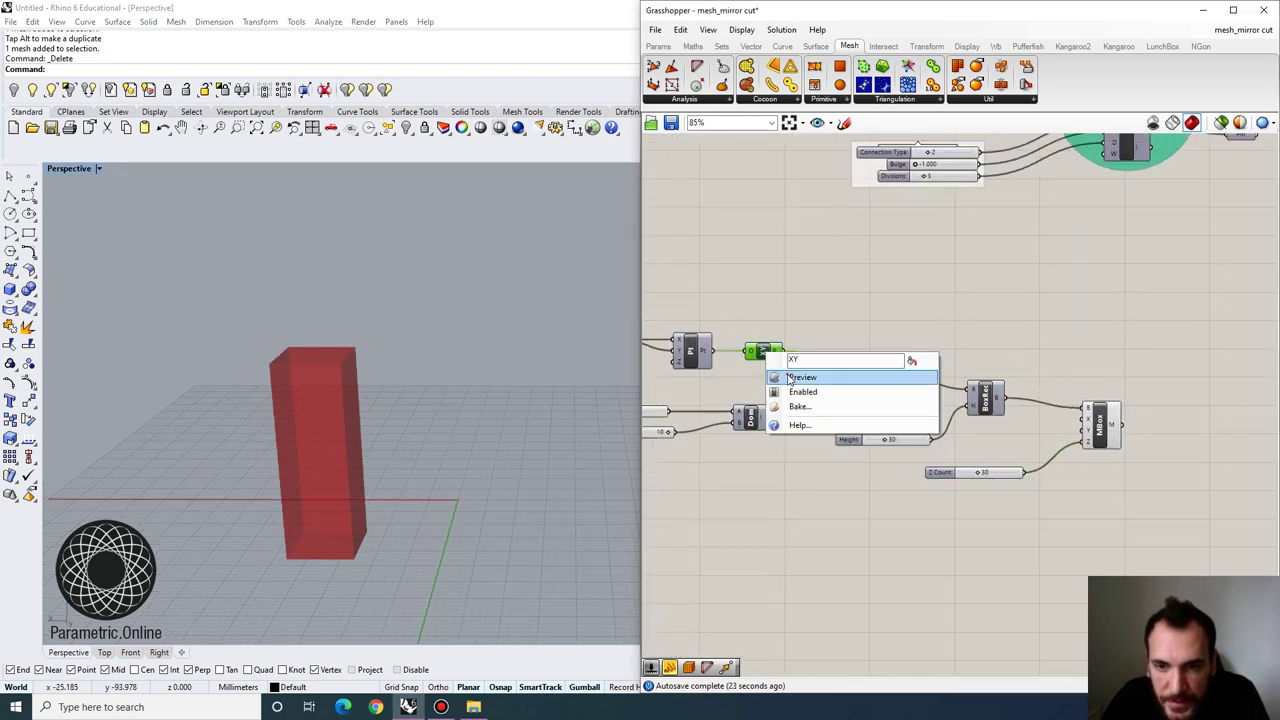
pyautogui.click(800, 372)
# Add a Move component and connect the XY plane to its Geometry input
pyautogui.moveTo(935, 327); pyautogui.dragTo(911, 335, button='right')
pyautogui.doubleClick(910, 329)
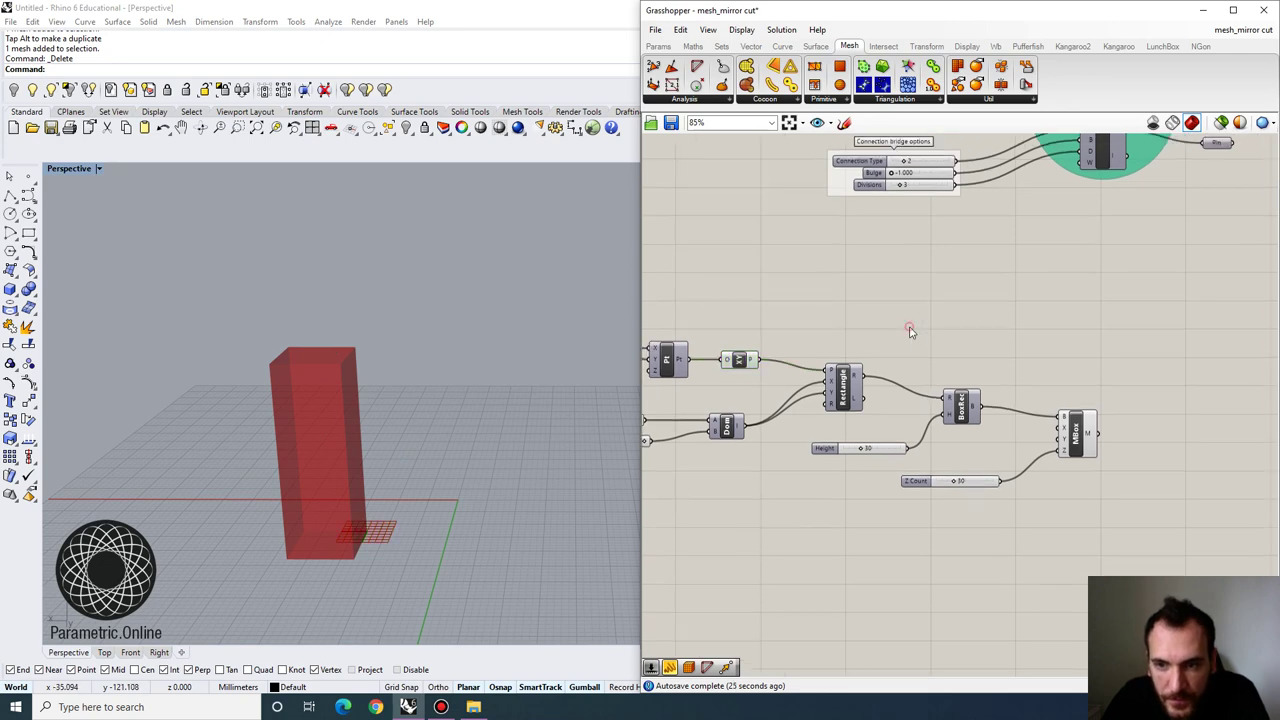
pyautogui.write('move')
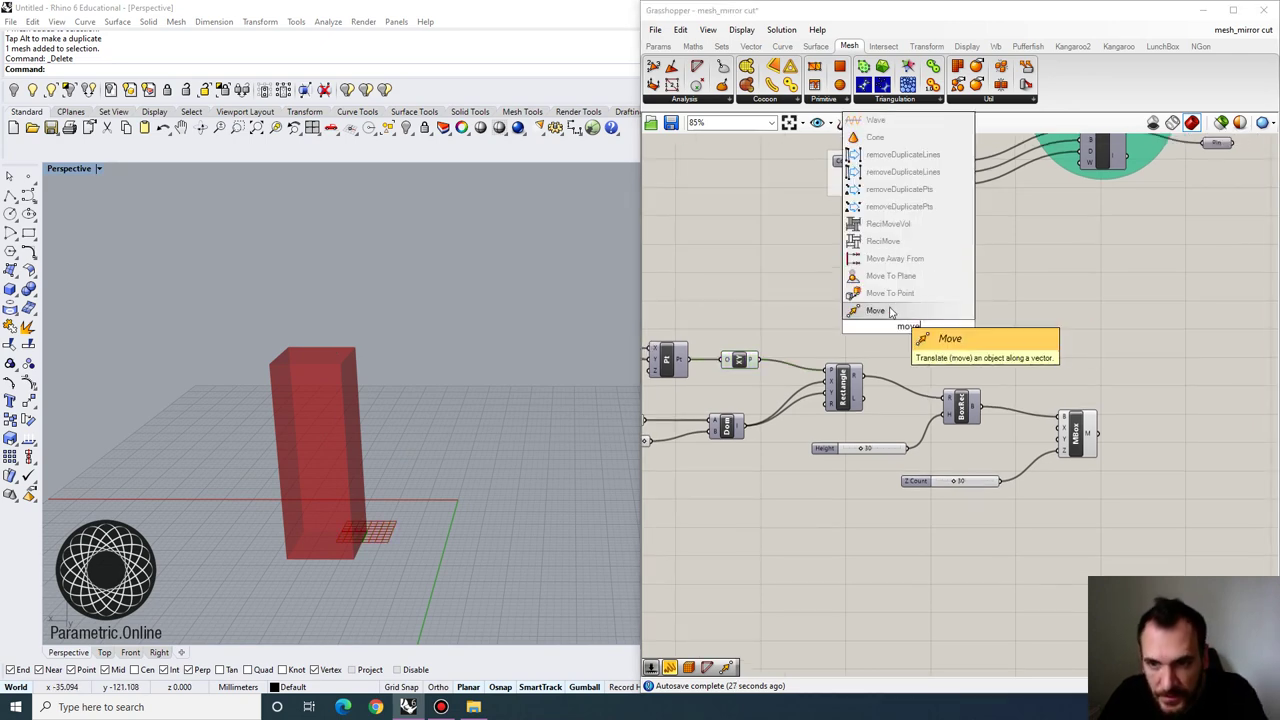
pyautogui.press('Return')
pyautogui.scroll(3, 873, 372)
pyautogui.scroll(-1, 873, 372)
pyautogui.moveTo(764, 377); pyautogui.dragTo(1254, 290)
pyautogui.moveTo(1203, 294); pyautogui.dragTo(1174, 292, button='right')
pyautogui.click(1032, 277)
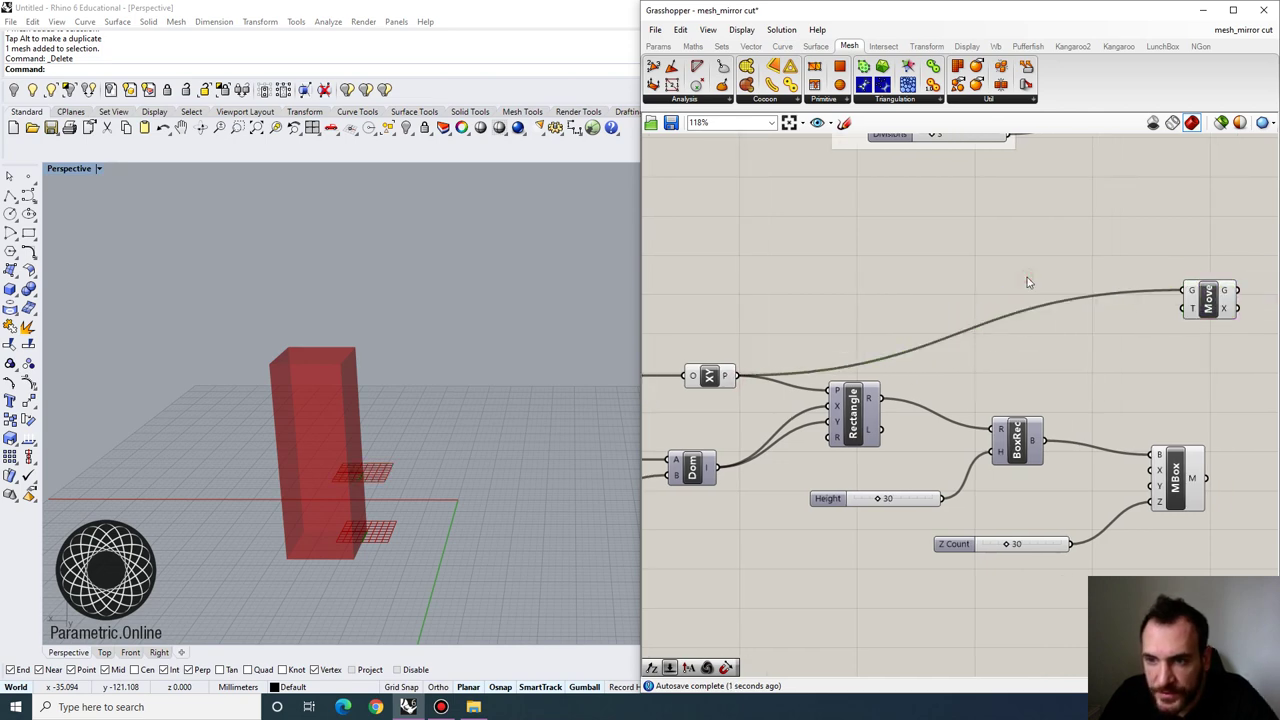
# Add a Unit Z vector driven by the Height slider, connect it to the Move's translation input, and tidy its position
pyautogui.doubleClick(1027, 277)
pyautogui.write('z')
pyautogui.press('Return')
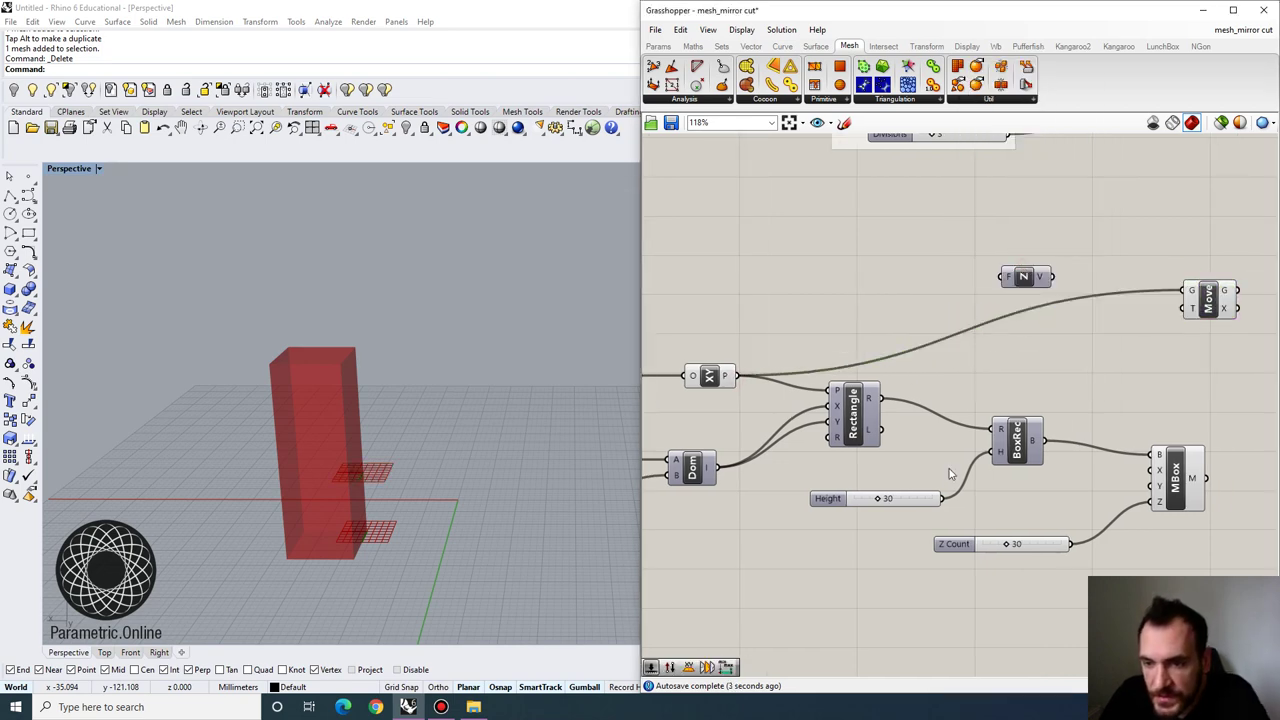
pyautogui.moveTo(948, 487)
pyautogui.mouseDown()
pyautogui.moveTo(1007, 289)
pyautogui.moveTo(941, 498)
pyautogui.mouseUp()
pyautogui.moveTo(828, 498); pyautogui.dragTo(784, 497)
pyautogui.moveTo(1052, 277); pyautogui.dragTo(1211, 278)
pyautogui.keyDown('shift'); pyautogui.moveTo(392, 400); pyautogui.dragTo(350, 368, button='right'); pyautogui.keyUp('shift')
pyautogui.keyDown('shift'); pyautogui.moveTo(297, 298); pyautogui.dragTo(340, 338, button='right'); pyautogui.keyUp('shift')
pyautogui.scroll(-2, 885, 270)
pyautogui.moveTo(1036, 278); pyautogui.dragTo(925, 312, button='right')
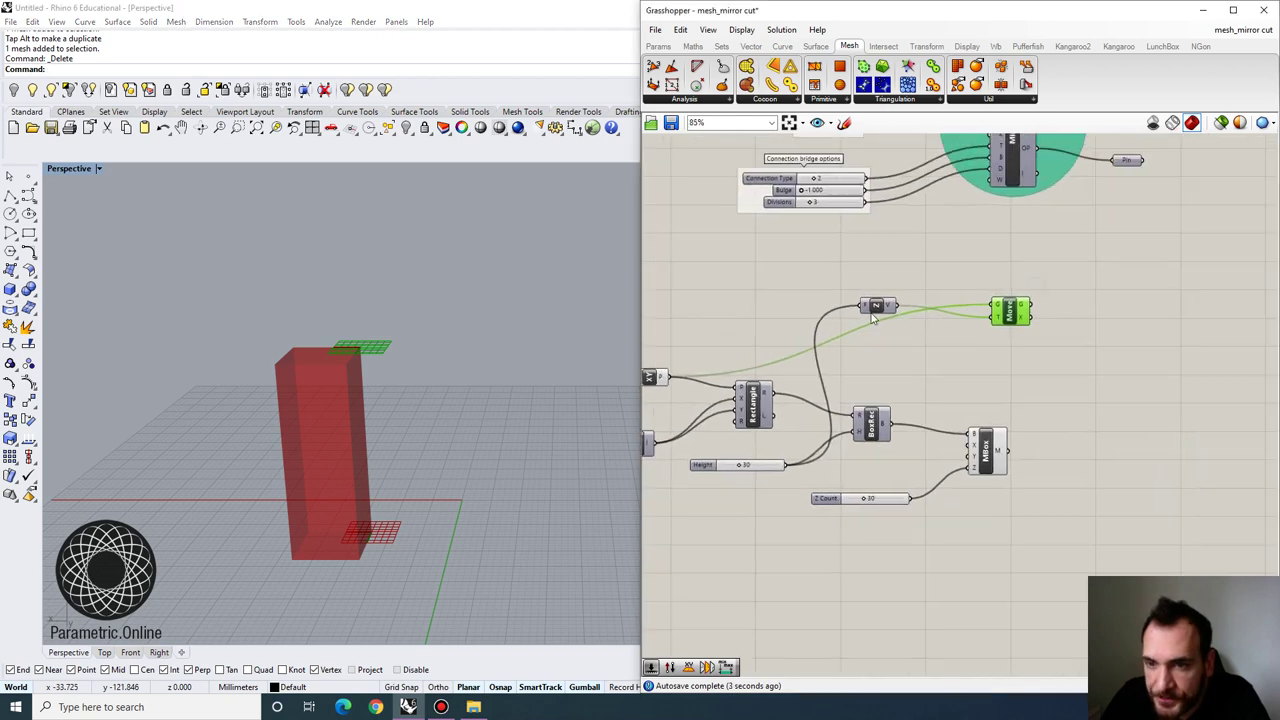
pyautogui.moveTo(874, 305); pyautogui.dragTo(872, 339)
pyautogui.click(983, 320)
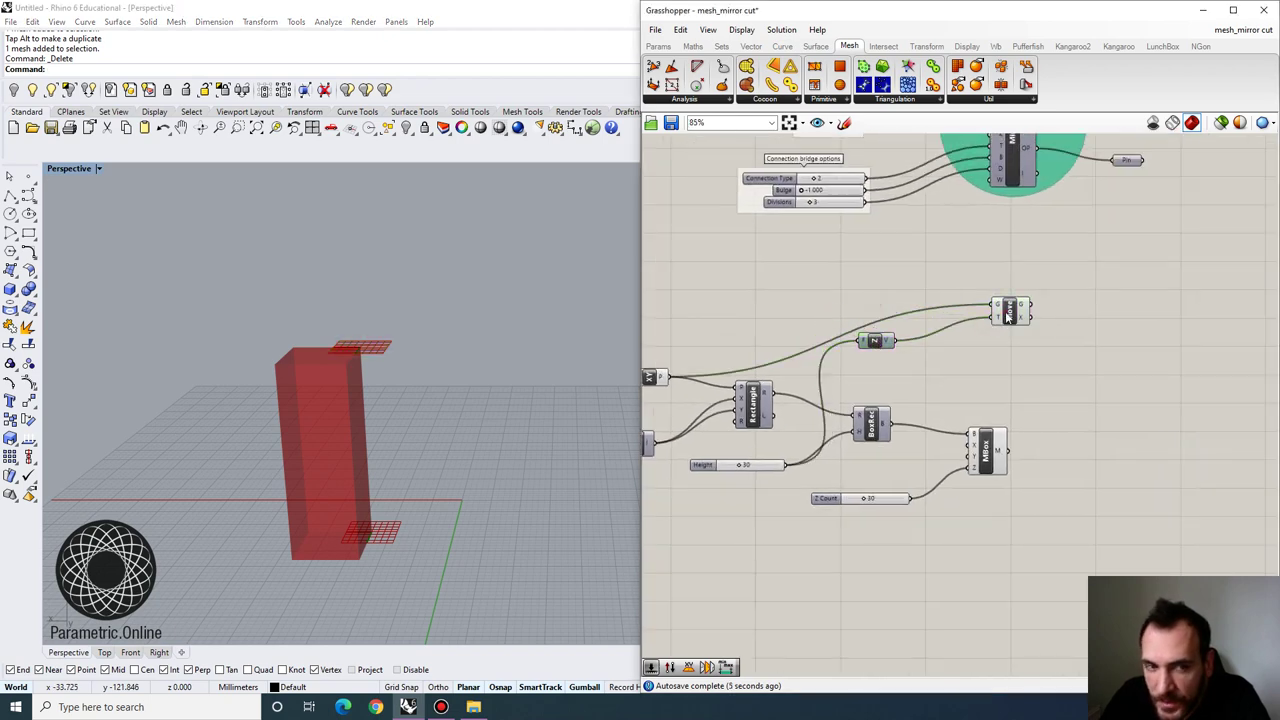
pyautogui.click(1008, 316)
# Copy the existing mirror-cut plane rotation group with its two Angle sliders and place the copy beside the new Move component
pyautogui.scroll(-3, 924, 410)
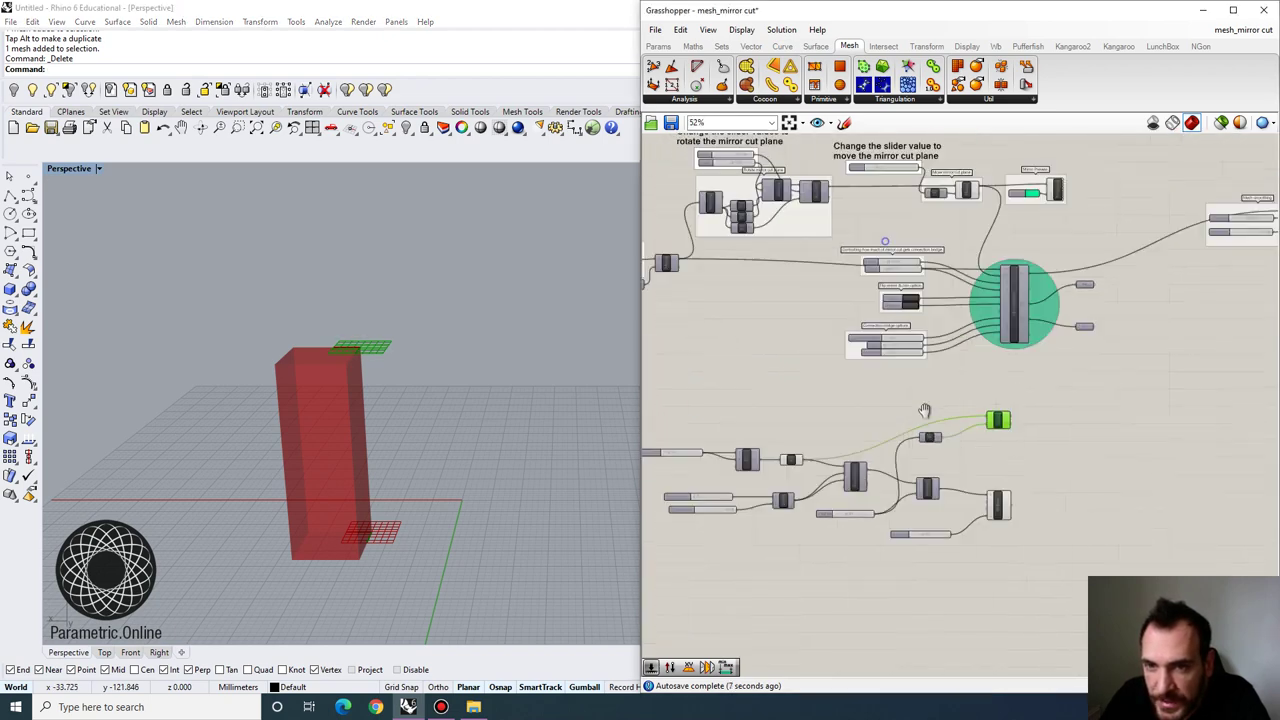
pyautogui.moveTo(924, 410); pyautogui.dragTo(955, 510, button='right')
pyautogui.scroll(3, 812, 312)
pyautogui.moveTo(810, 313); pyautogui.dragTo(856, 319, button='right')
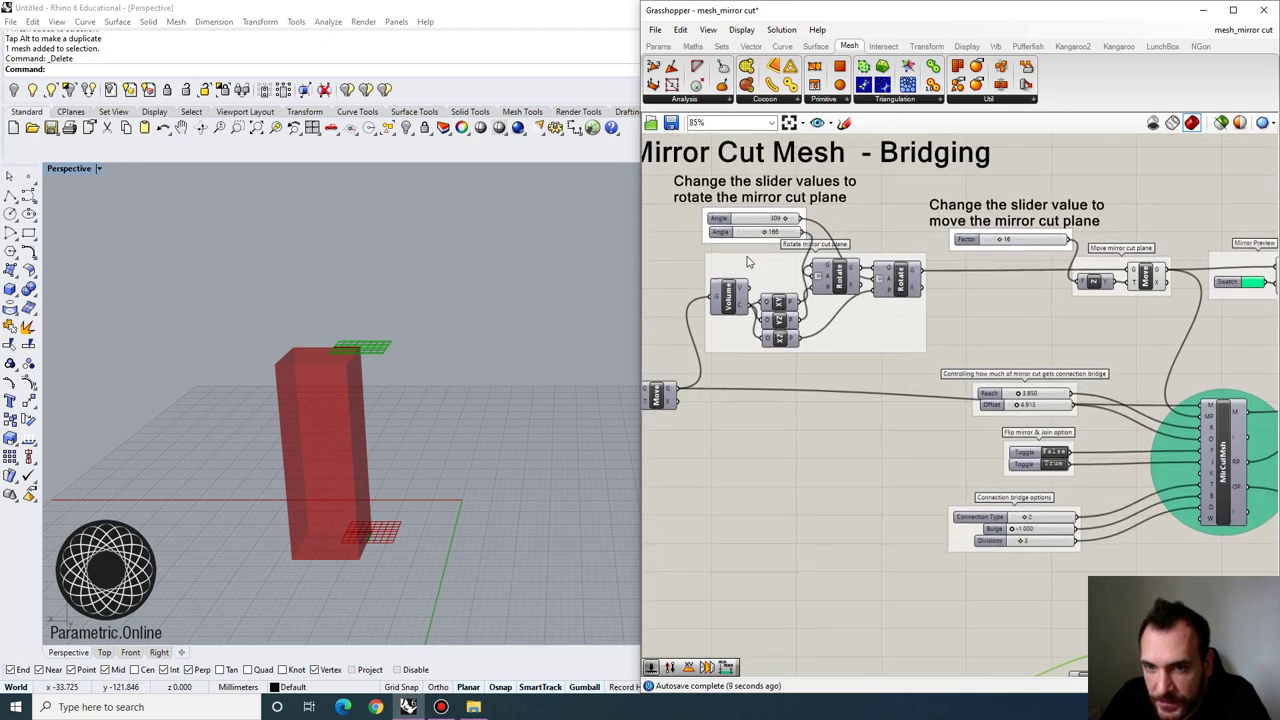
pyautogui.moveTo(910, 376); pyautogui.dragTo(720, 218)
pyautogui.scroll(-3, 720, 218)
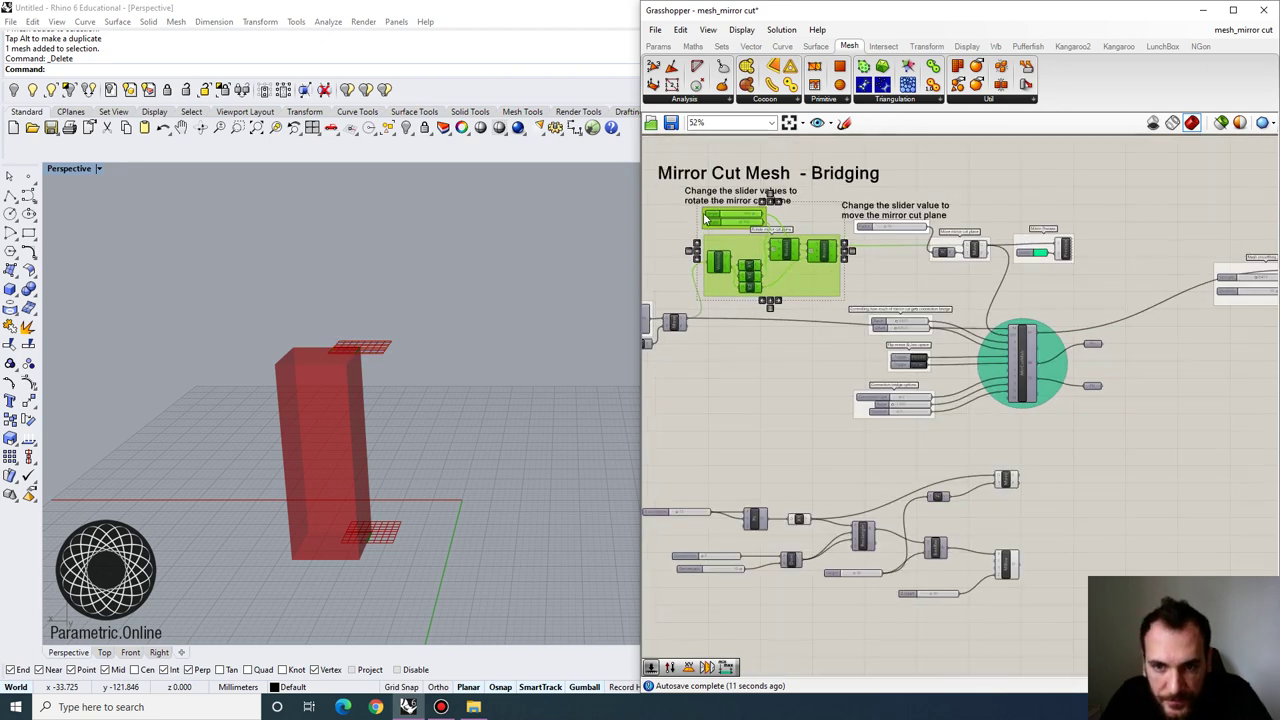
pyautogui.hotkey('ctrl', 'c')
pyautogui.hotkey('ctrl', 'v')
pyautogui.moveTo(1029, 426); pyautogui.dragTo(1139, 504)
pyautogui.moveTo(1089, 467); pyautogui.dragTo(938, 388, button='right')
# Space out the Move and copied Volume components and connect the Move's geometry output to the XY plane's origin input
pyautogui.scroll(4, 894, 384)
pyautogui.click(833, 371)
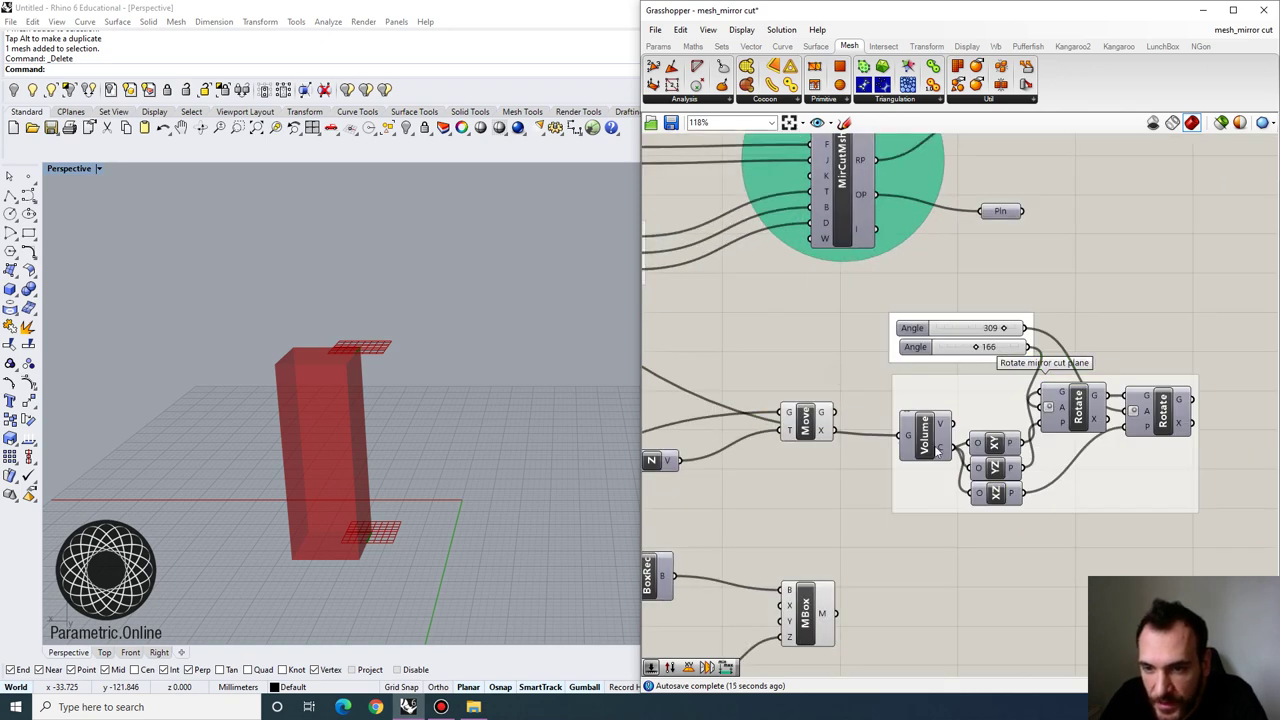
pyautogui.moveTo(937, 452); pyautogui.dragTo(868, 420)
pyautogui.scroll(2, 862, 418)
pyautogui.moveTo(767, 410); pyautogui.dragTo(768, 453)
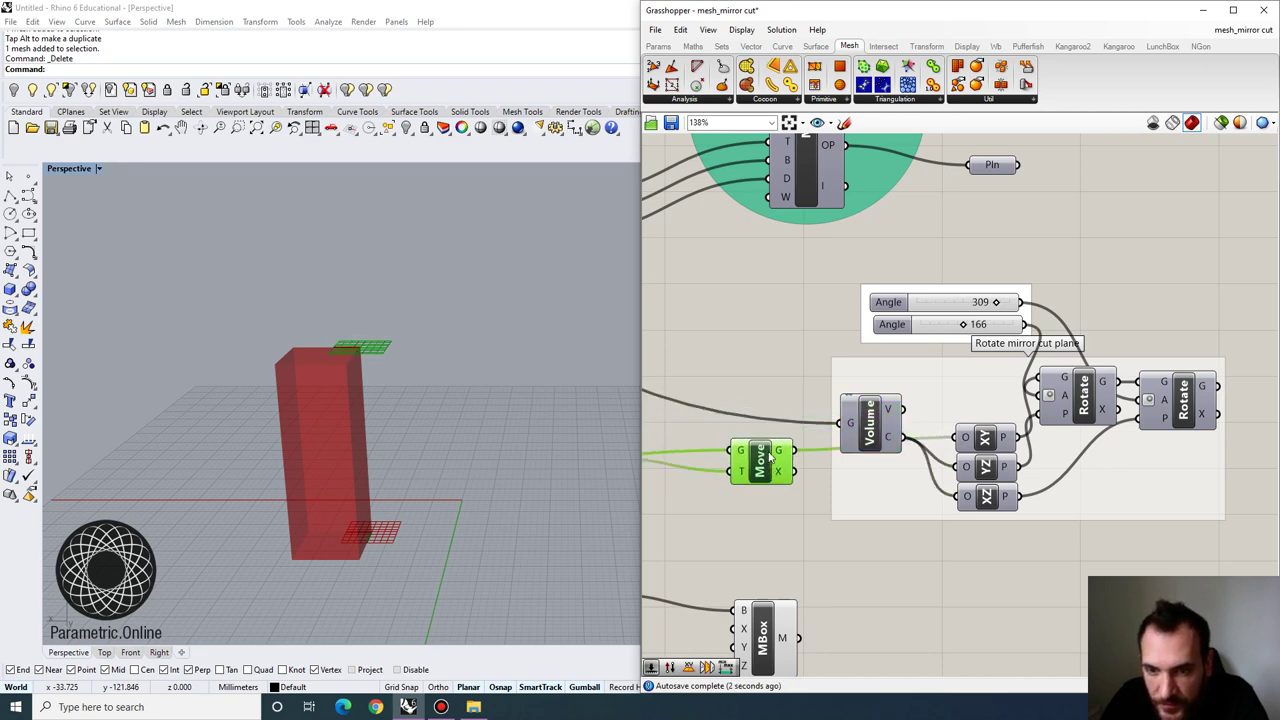
pyautogui.moveTo(832, 440); pyautogui.dragTo(903, 429, button='right')
pyautogui.moveTo(837, 451); pyautogui.dragTo(833, 449)
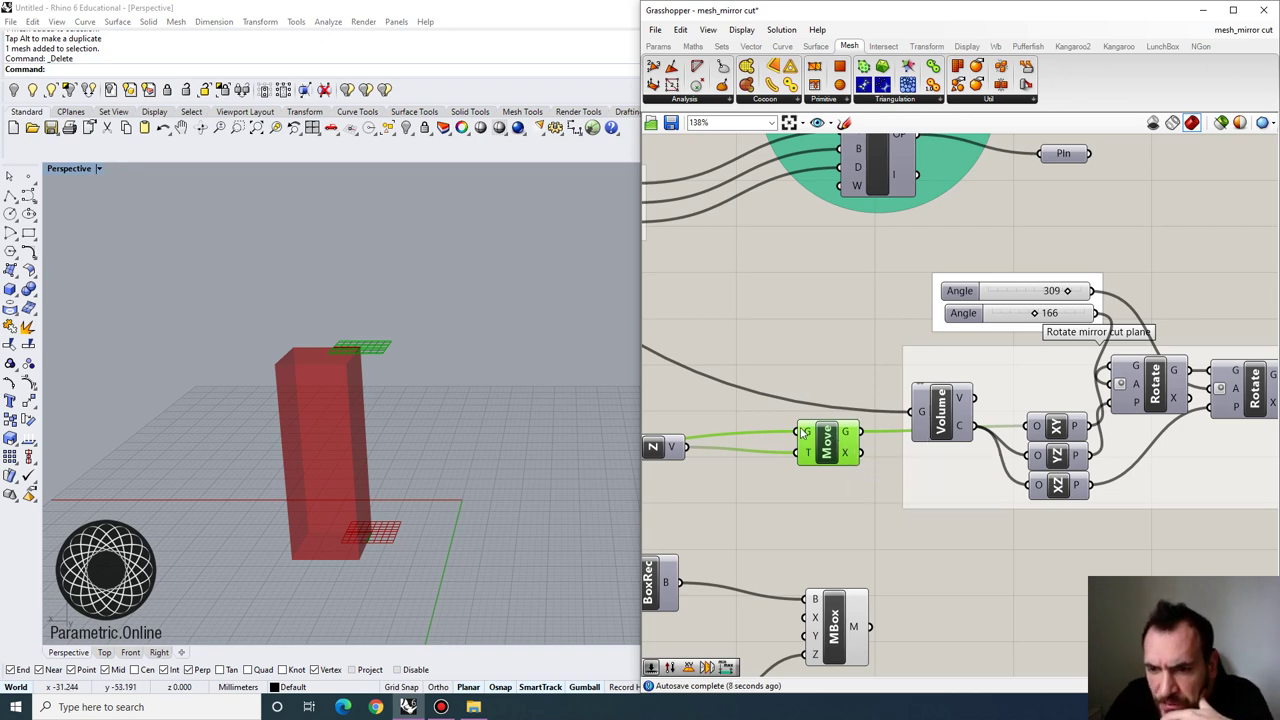
# Connect the example's base point to the Move component's Geometry input in place of the XY plane
pyautogui.moveTo(772, 386); pyautogui.dragTo(987, 398, button='right')
pyautogui.scroll(-1, 858, 452)
pyautogui.moveTo(858, 452); pyautogui.dragTo(900, 372, button='right')
pyautogui.moveTo(788, 374); pyautogui.dragTo(843, 392, button='right')
pyautogui.scroll(-3, 850, 385)
pyautogui.moveTo(753, 408); pyautogui.dragTo(1131, 358)
pyautogui.moveTo(1133, 368); pyautogui.dragTo(868, 384, button='right')
pyautogui.scroll(3, 868, 384)
# Connect the Move's geometry output to the YZ and XZ plane origins as well, and delete the copied Volume component
pyautogui.click(898, 378)
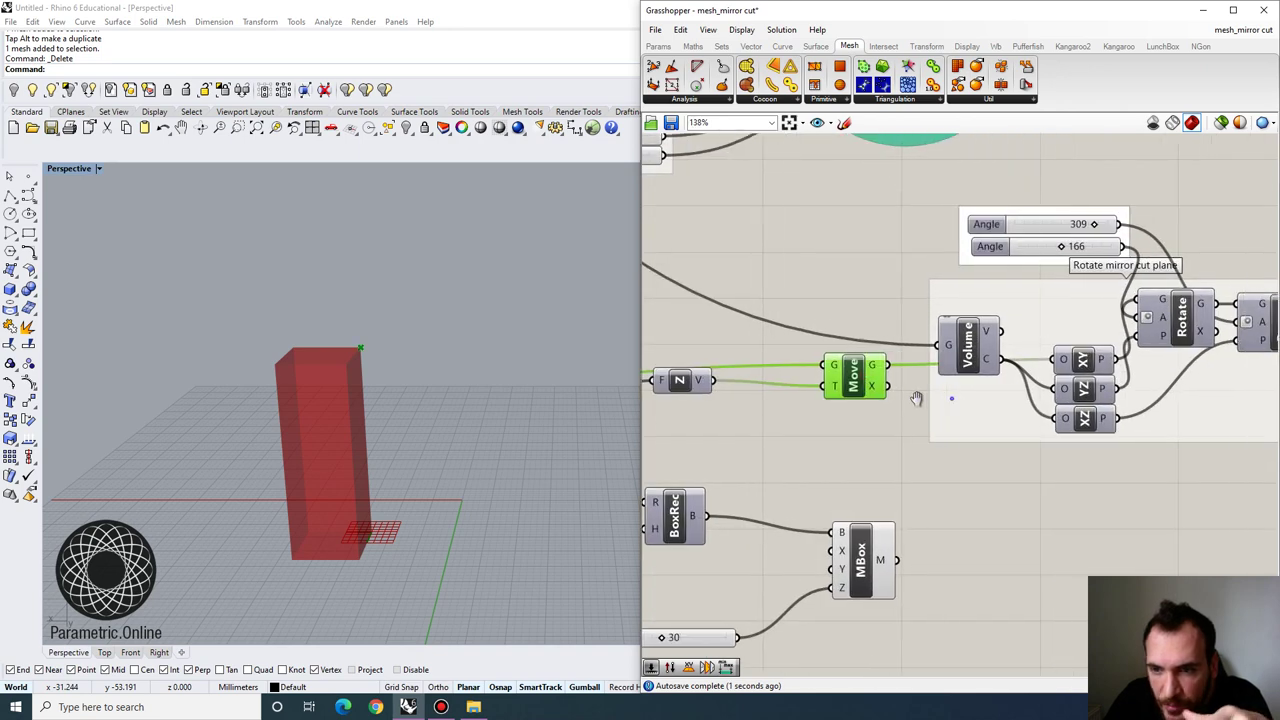
pyautogui.moveTo(926, 368); pyautogui.dragTo(903, 330)
pyautogui.scroll(2, 1002, 391)
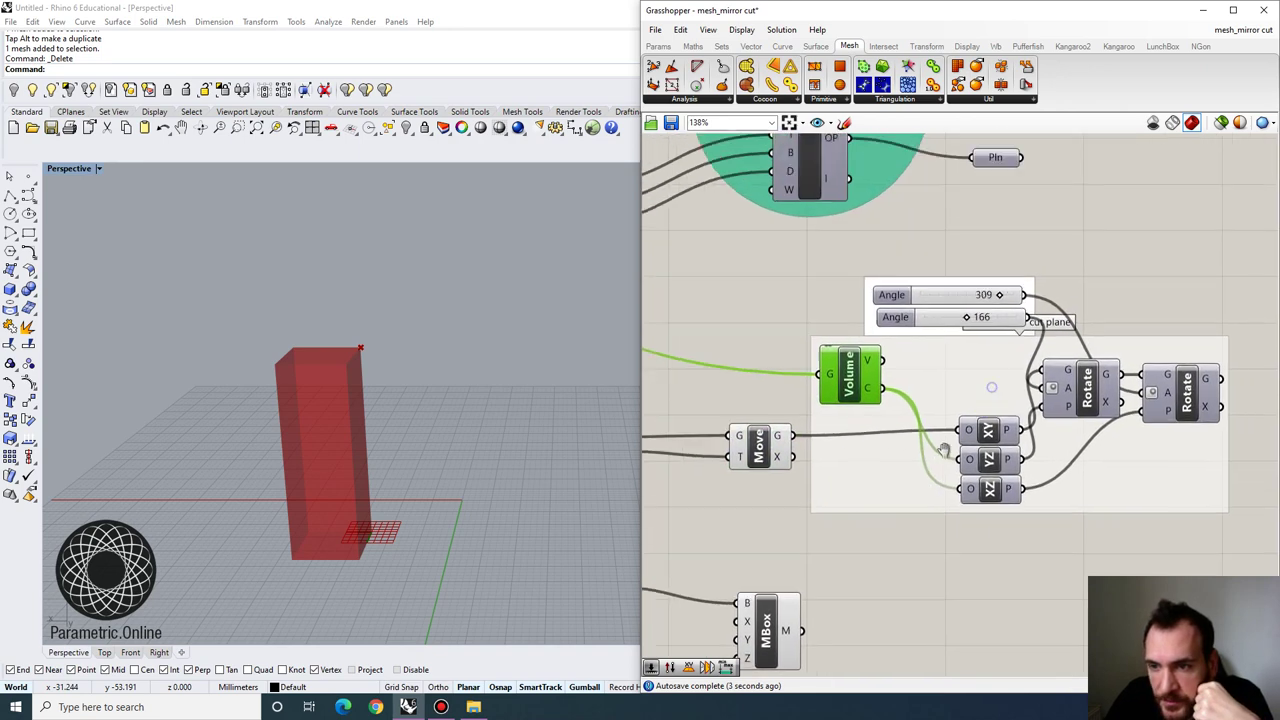
pyautogui.scroll(-2, 1019, 487)
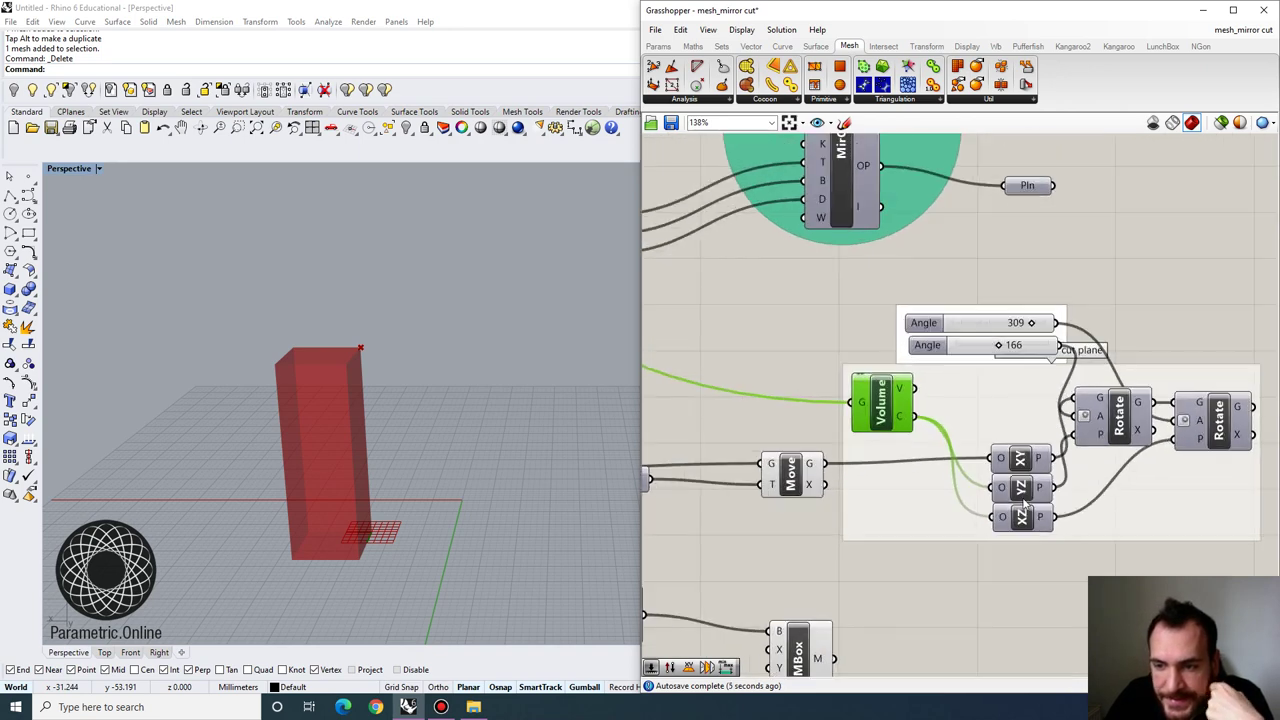
pyautogui.moveTo(825, 463)
pyautogui.mouseDown()
pyautogui.moveTo(1001, 487)
pyautogui.moveTo(824, 463)
pyautogui.mouseUp()
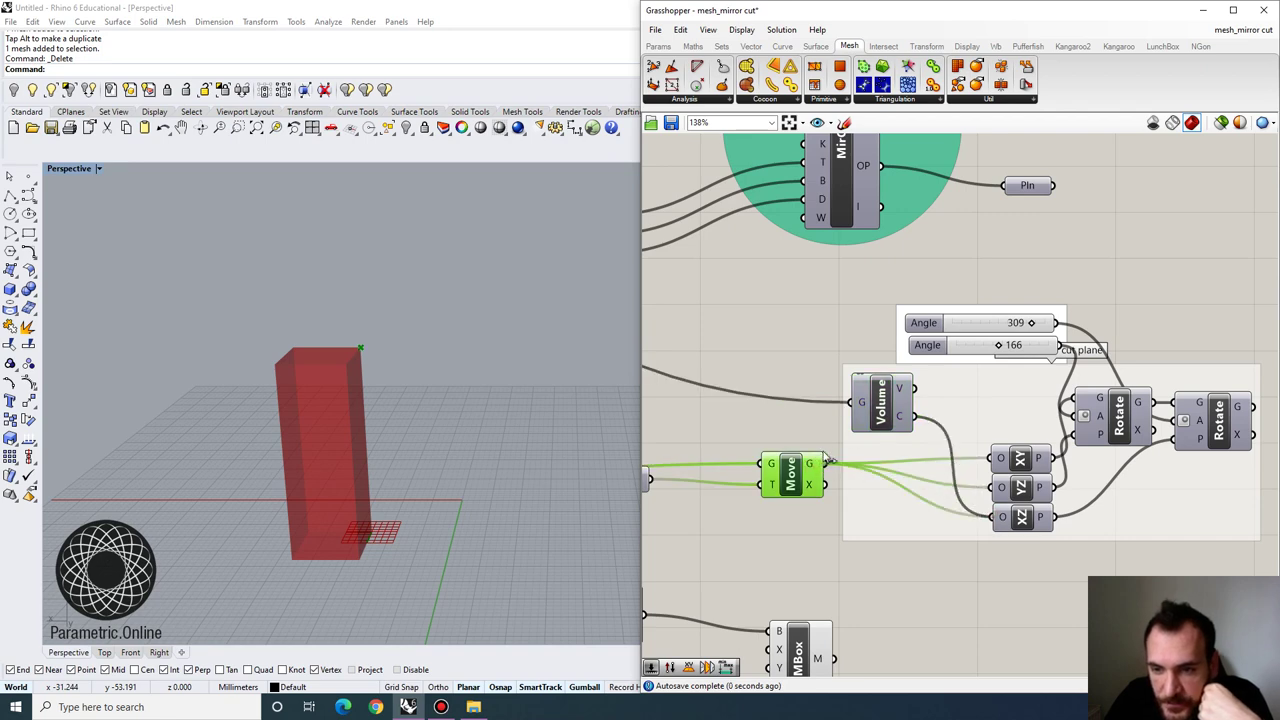
pyautogui.click(880, 415)
pyautogui.press('Delete')
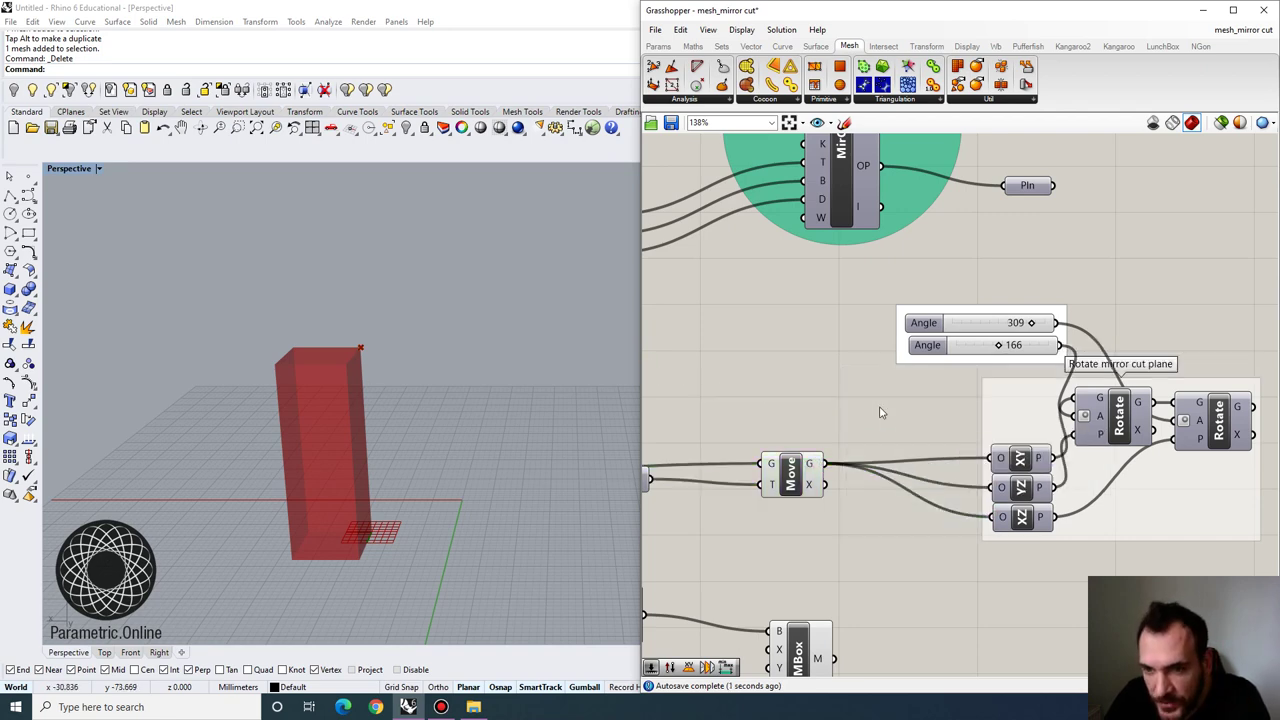
# Spread out the copied rotation group by repositioning the Angle sliders, the three plane components and the two Rotate components
pyautogui.moveTo(975, 437); pyautogui.dragTo(918, 410, button='right')
pyautogui.moveTo(901, 397); pyautogui.dragTo(811, 346)
pyautogui.click(966, 329)
pyautogui.moveTo(972, 588); pyautogui.dragTo(916, 478)
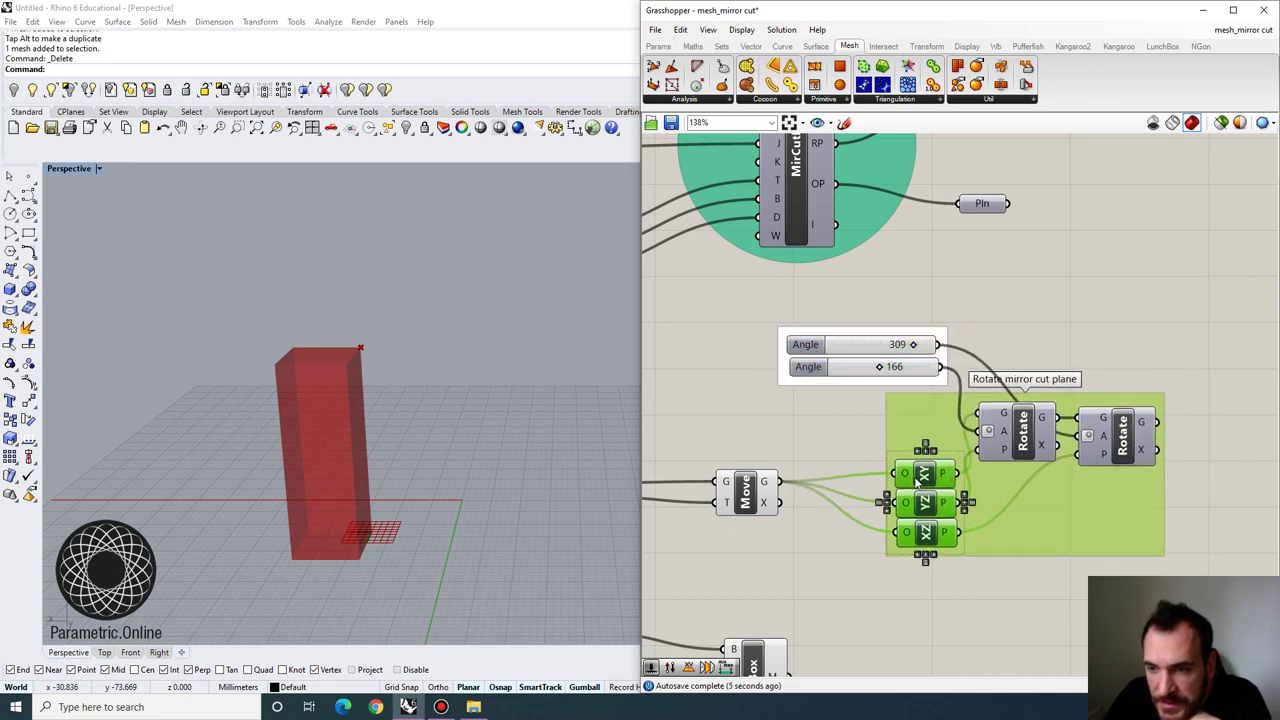
pyautogui.moveTo(1073, 501); pyautogui.dragTo(919, 477, button='right')
pyautogui.click(1050, 459)
pyautogui.moveTo(968, 430); pyautogui.dragTo(1156, 440)
pyautogui.moveTo(865, 412); pyautogui.dragTo(958, 425)
pyautogui.moveTo(845, 395); pyautogui.dragTo(969, 402, button='right')
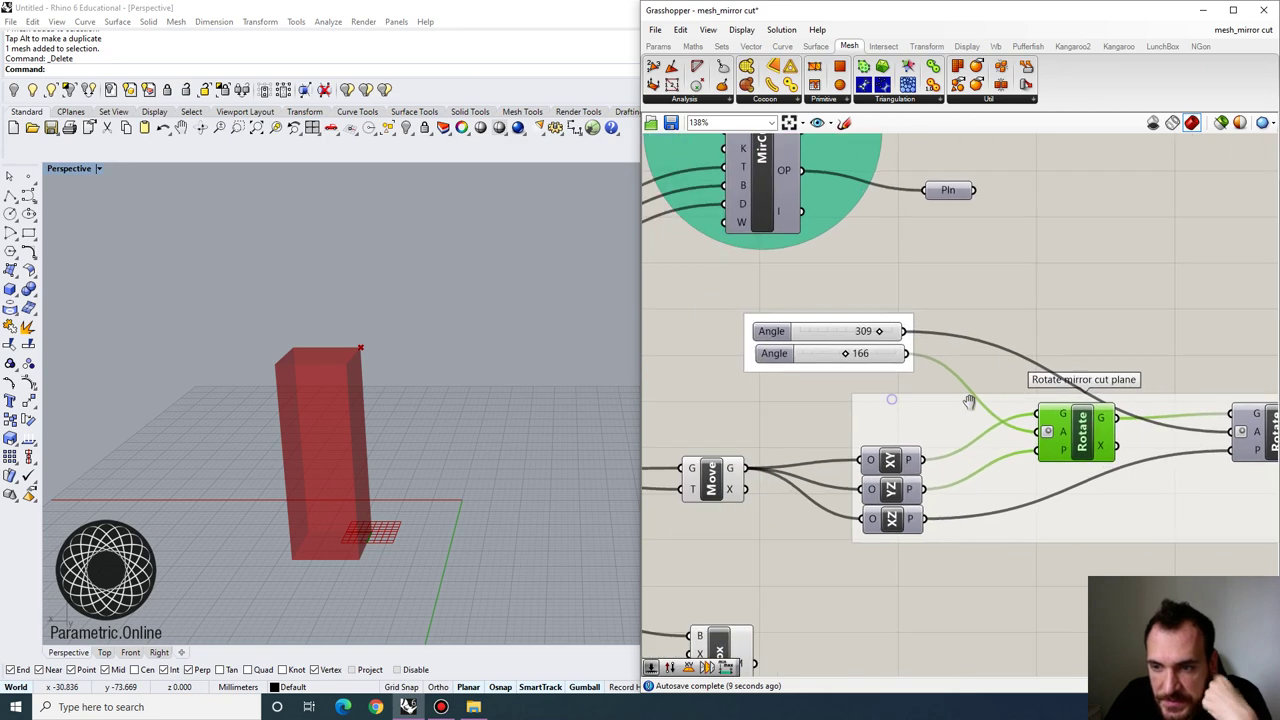
# Turn on the previews of the first Rotate, XY plane and YZ plane components, and space the XY and YZ components apart
pyautogui.rightClick(1081, 433)
pyautogui.click(1104, 455)
pyautogui.moveTo(783, 410); pyautogui.dragTo(818, 403, button='right')
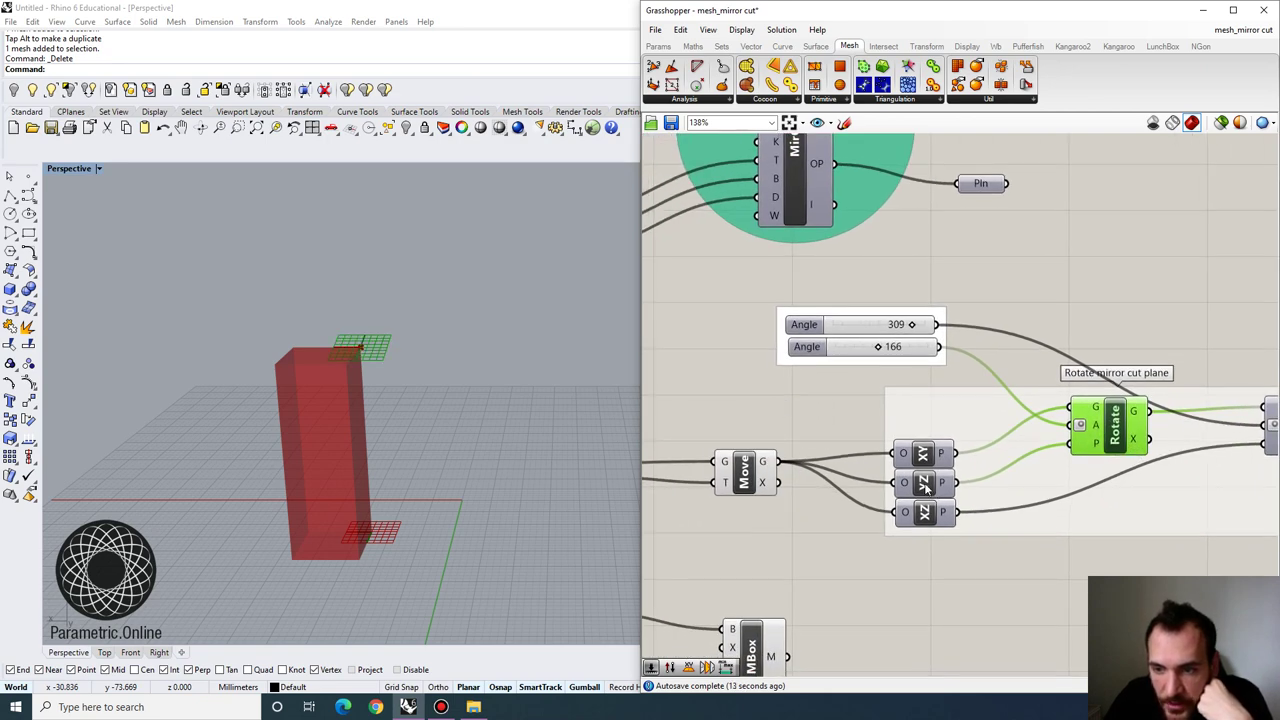
pyautogui.moveTo(925, 456); pyautogui.dragTo(925, 426)
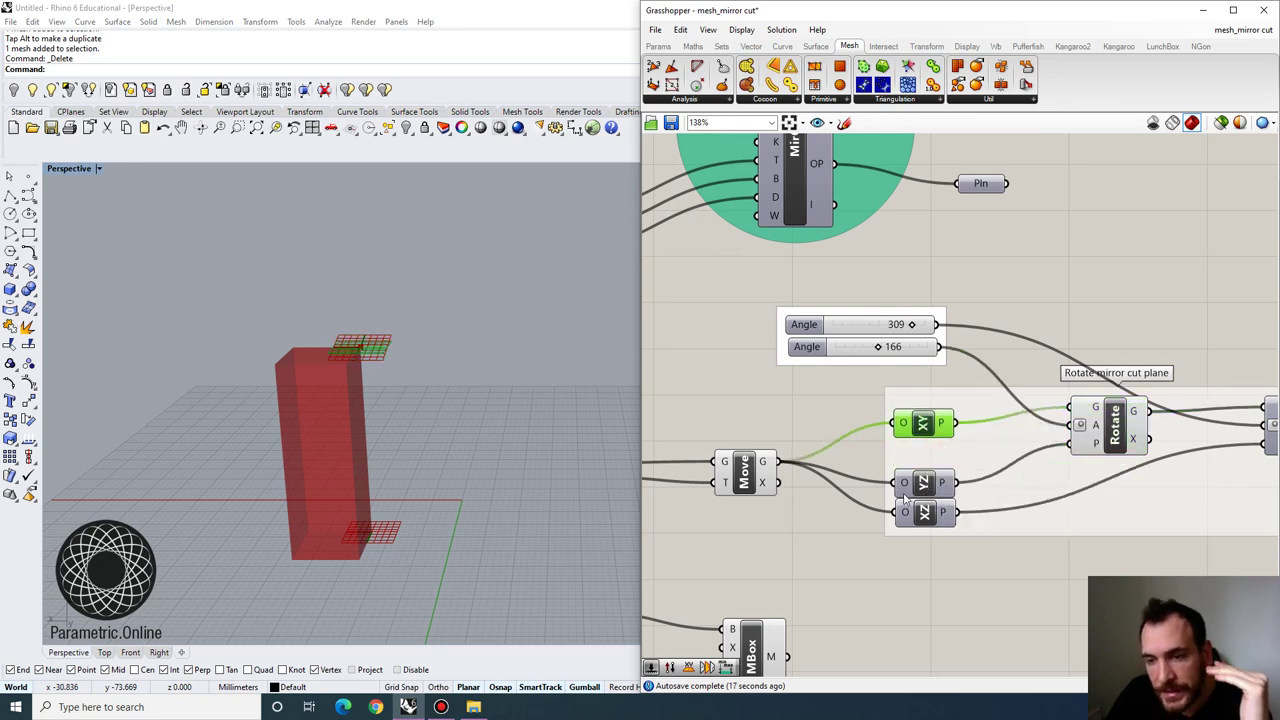
pyautogui.moveTo(499, 523); pyautogui.dragTo(336, 500, button='right')
pyautogui.moveTo(935, 483); pyautogui.dragTo(935, 464)
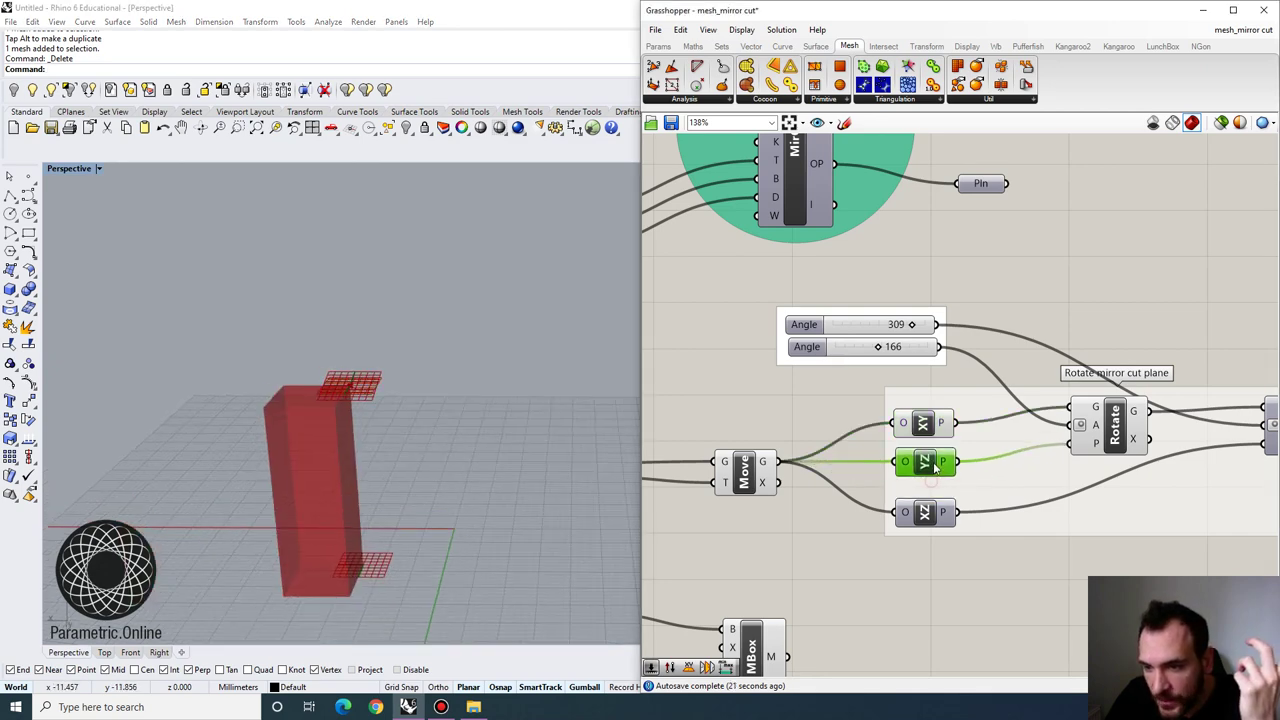
pyautogui.rightClick(935, 466)
pyautogui.click(950, 485)
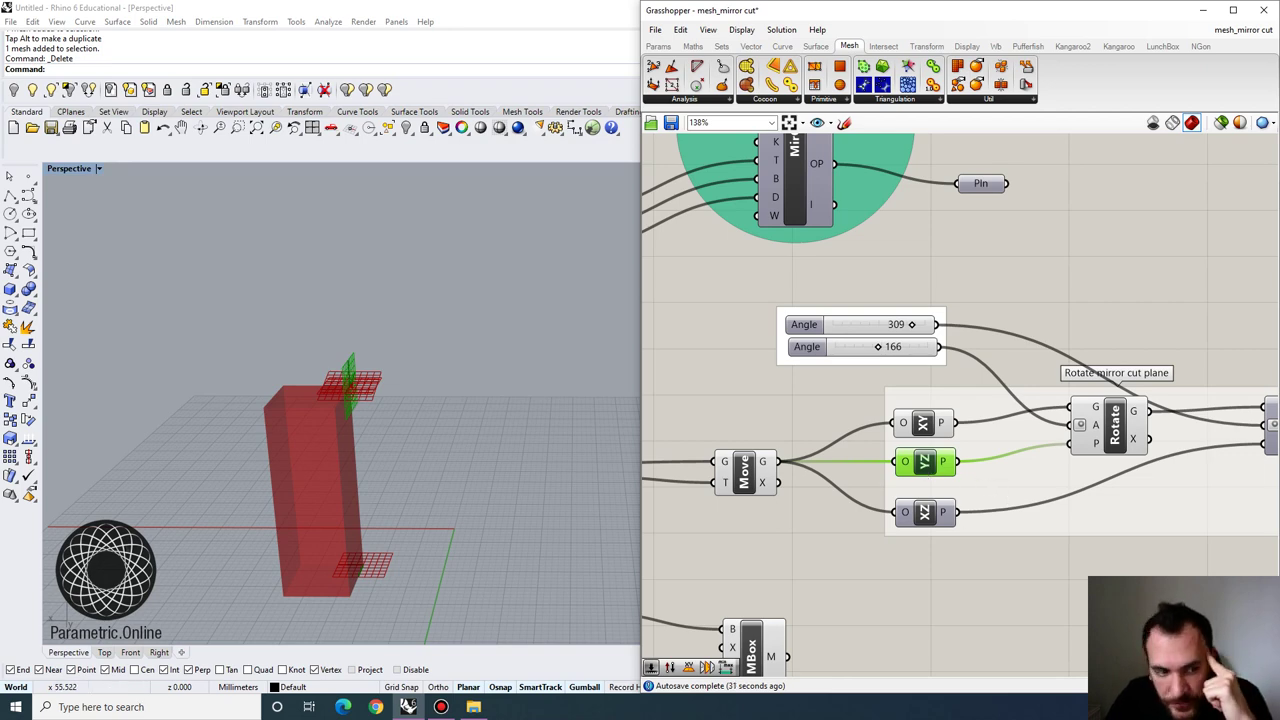
# Set the lower Angle slider to 162 to try out the first Rotate's rotation about the YZ plane
pyautogui.scroll(-3, 450, 475)
pyautogui.moveTo(450, 475); pyautogui.dragTo(362, 408, button='right')
pyautogui.scroll(-4, 362, 408)
pyautogui.scroll(6, 248, 425)
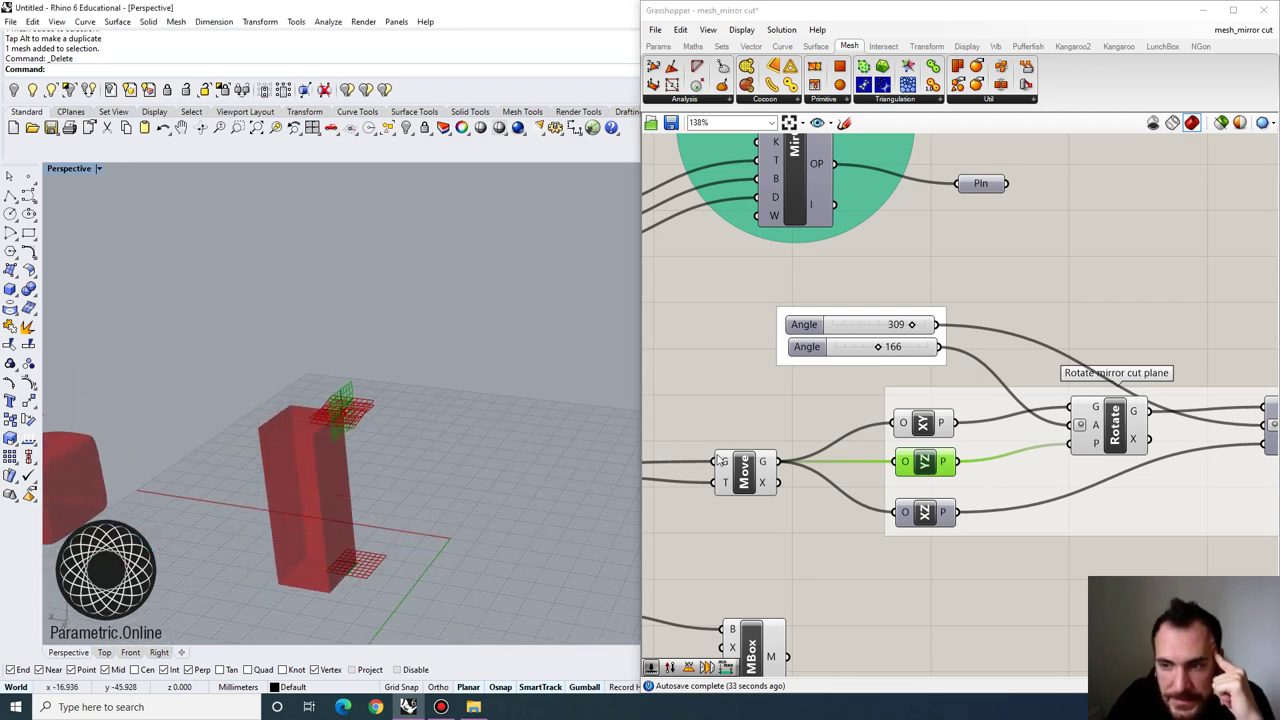
pyautogui.click(1116, 430)
pyautogui.scroll(2, 897, 390)
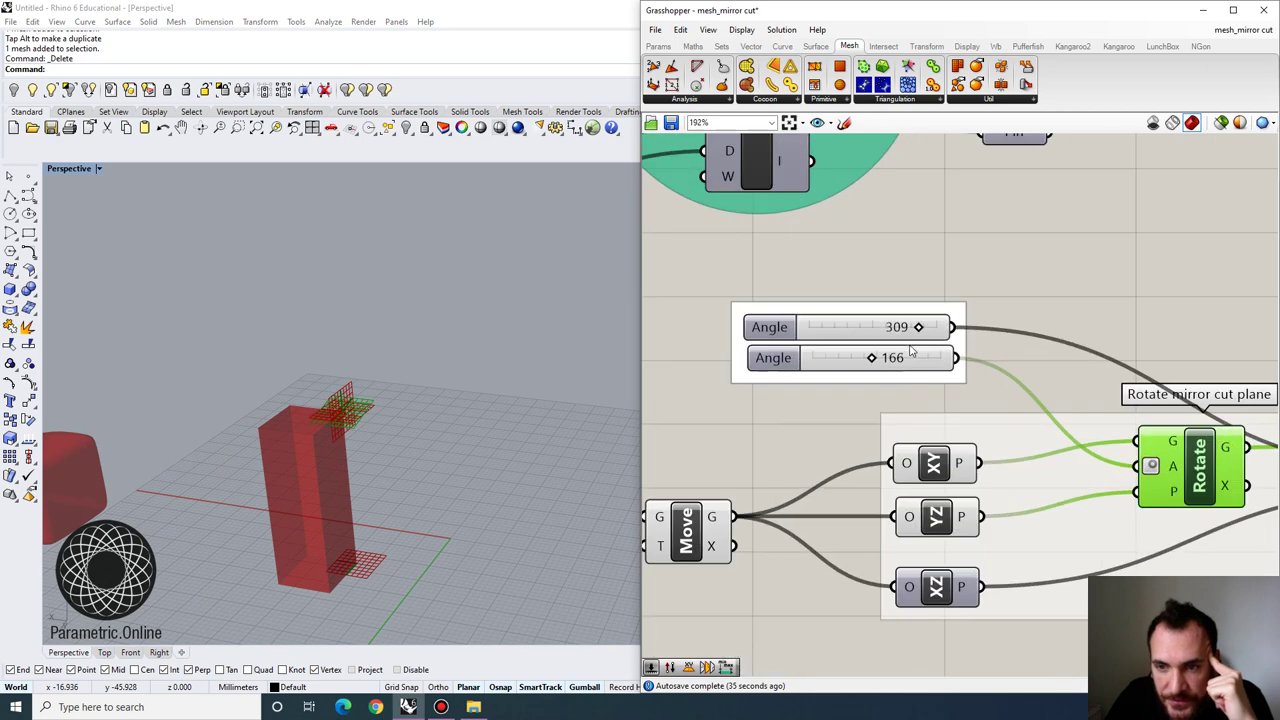
pyautogui.moveTo(871, 360)
pyautogui.mouseDown()
pyautogui.moveTo(829, 370)
pyautogui.moveTo(871, 360)
pyautogui.mouseUp()
pyautogui.scroll(5, 232, 388)
pyautogui.scroll(-4, 437, 420)
pyautogui.scroll(3, 583, 445)
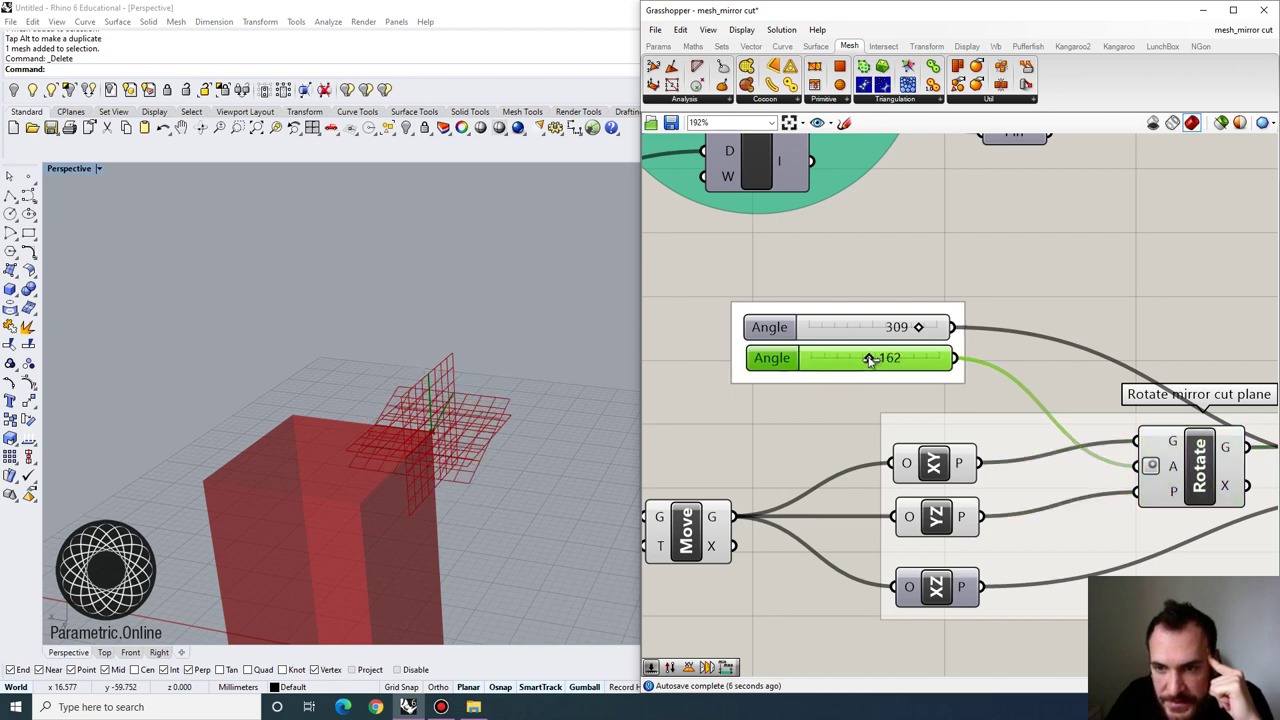
# Reposition the second Rotate component, turn its preview on, and turn off the first Rotate's preview
pyautogui.scroll(-3, 1008, 410)
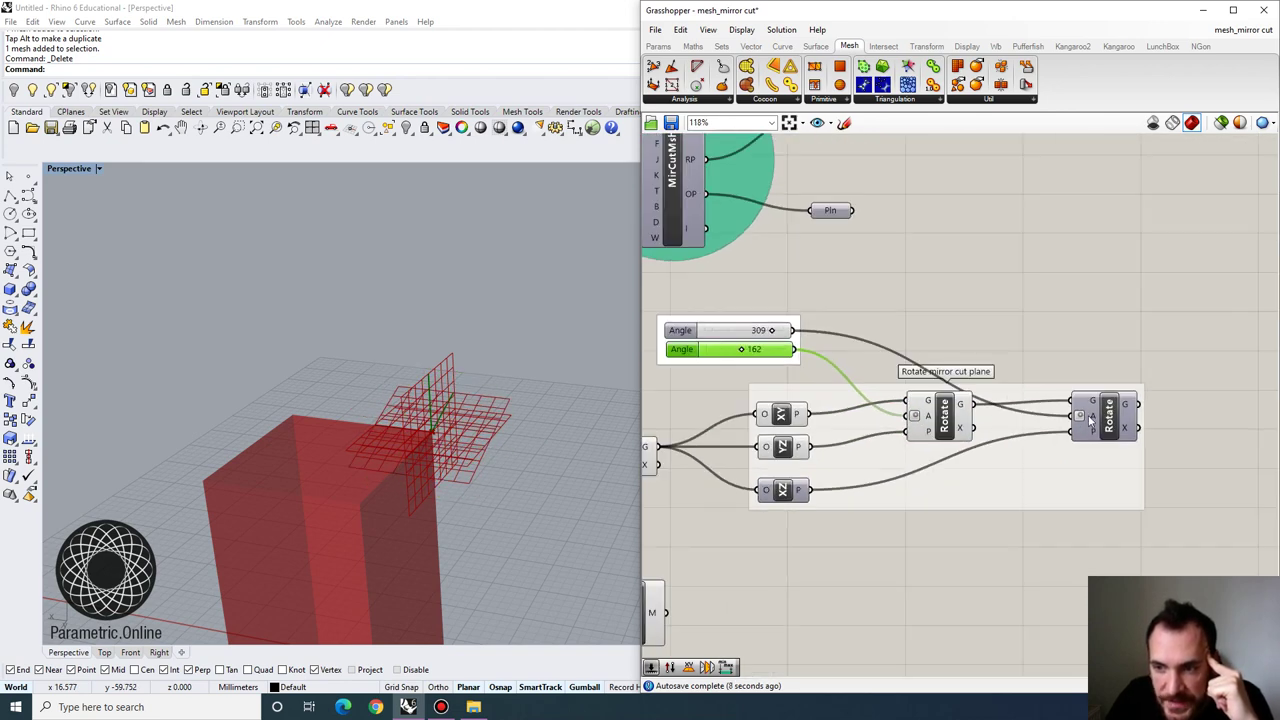
pyautogui.moveTo(1089, 421); pyautogui.dragTo(1114, 425)
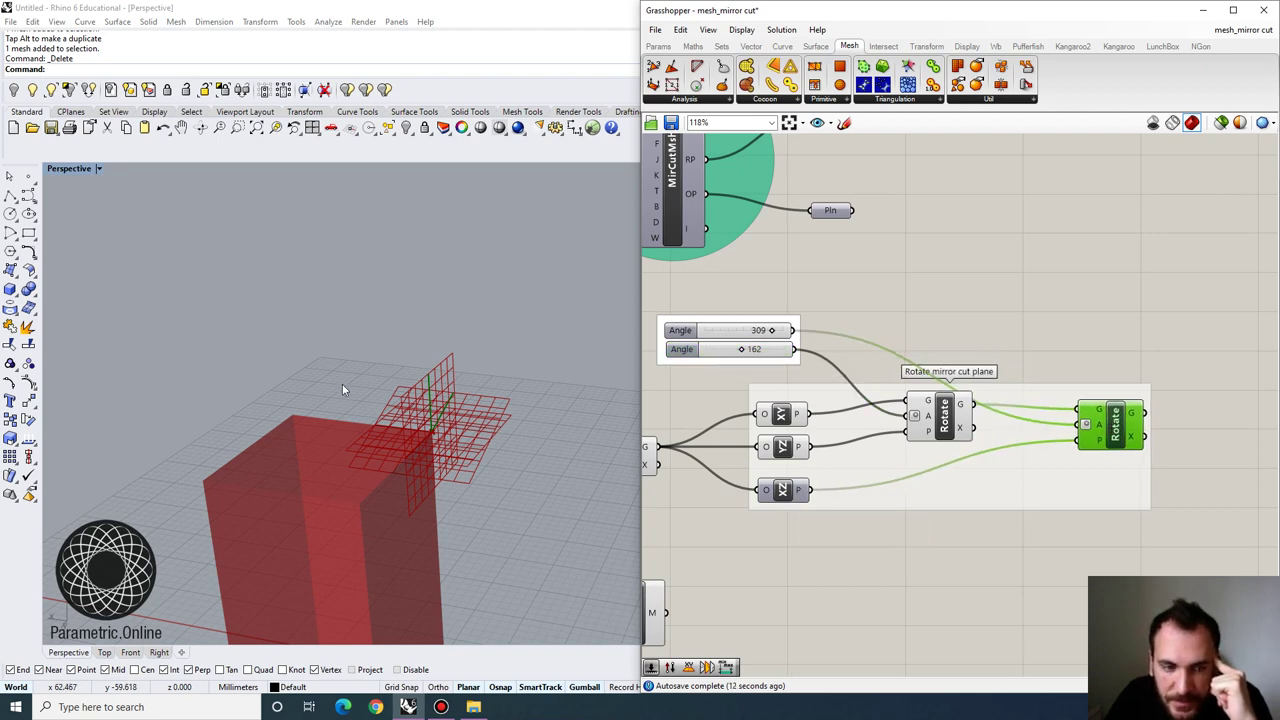
pyautogui.rightClick(1117, 419)
pyautogui.click(1150, 448)
pyautogui.click(942, 410)
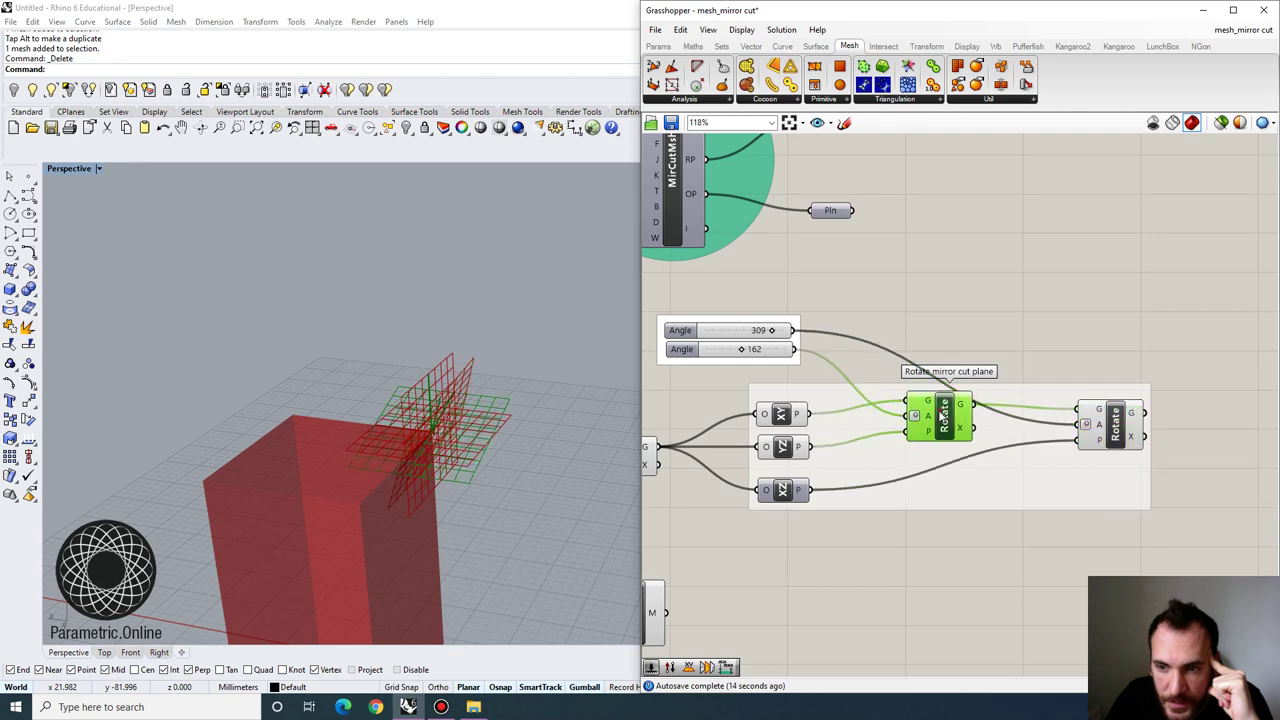
pyautogui.rightClick(938, 407)
pyautogui.click(962, 436)
pyautogui.click(1121, 432)
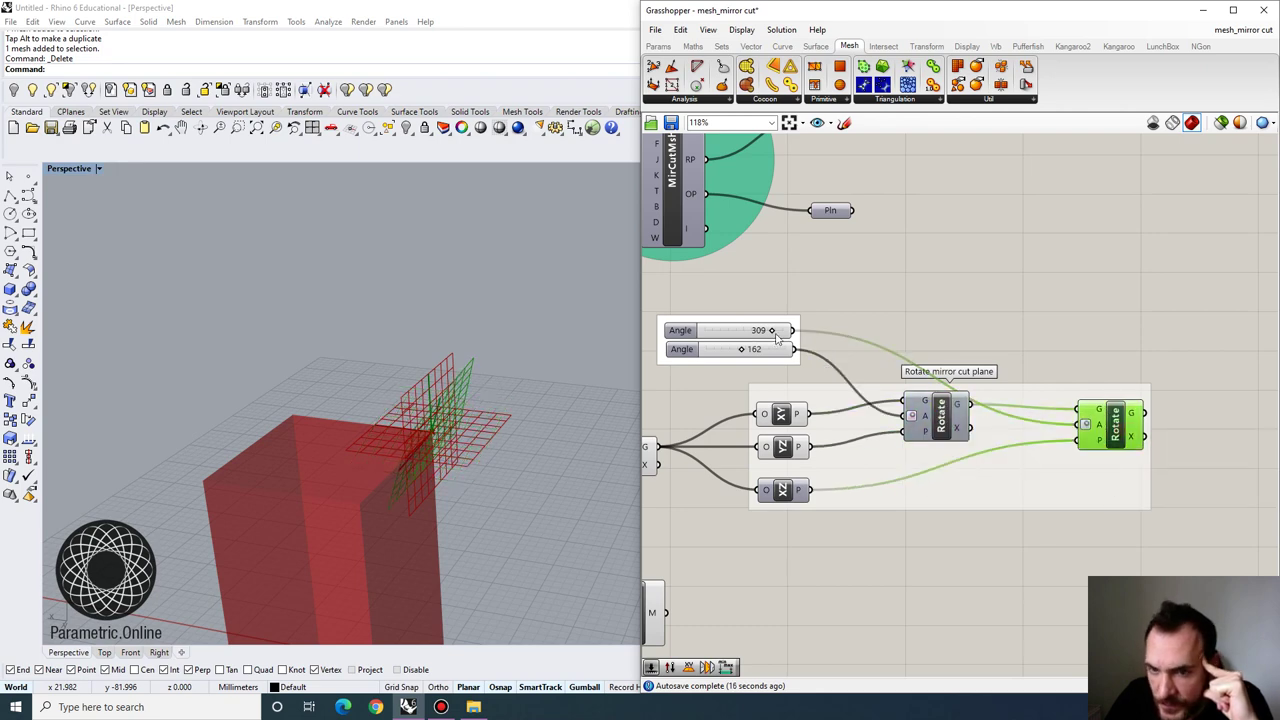
# Set the upper Angle slider to 223 to tilt the mirror-cut plane through the second Rotate
pyautogui.moveTo(775, 334)
pyautogui.mouseDown()
pyautogui.moveTo(748, 331)
pyautogui.moveTo(780, 330)
pyautogui.moveTo(765, 330)
pyautogui.mouseUp()
pyautogui.scroll(-10, 464, 354)
pyautogui.moveTo(464, 354); pyautogui.dragTo(487, 258, button='right')
pyautogui.scroll(8, 422, 308)
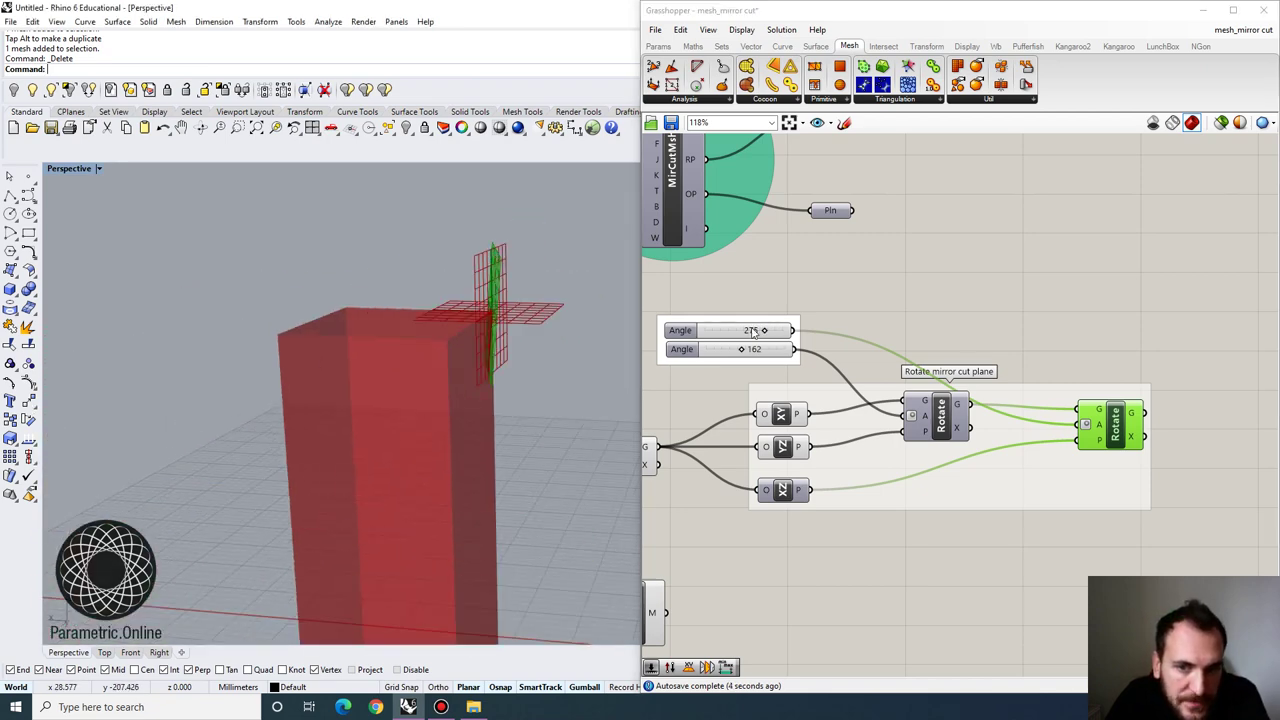
pyautogui.moveTo(768, 334); pyautogui.dragTo(754, 334)
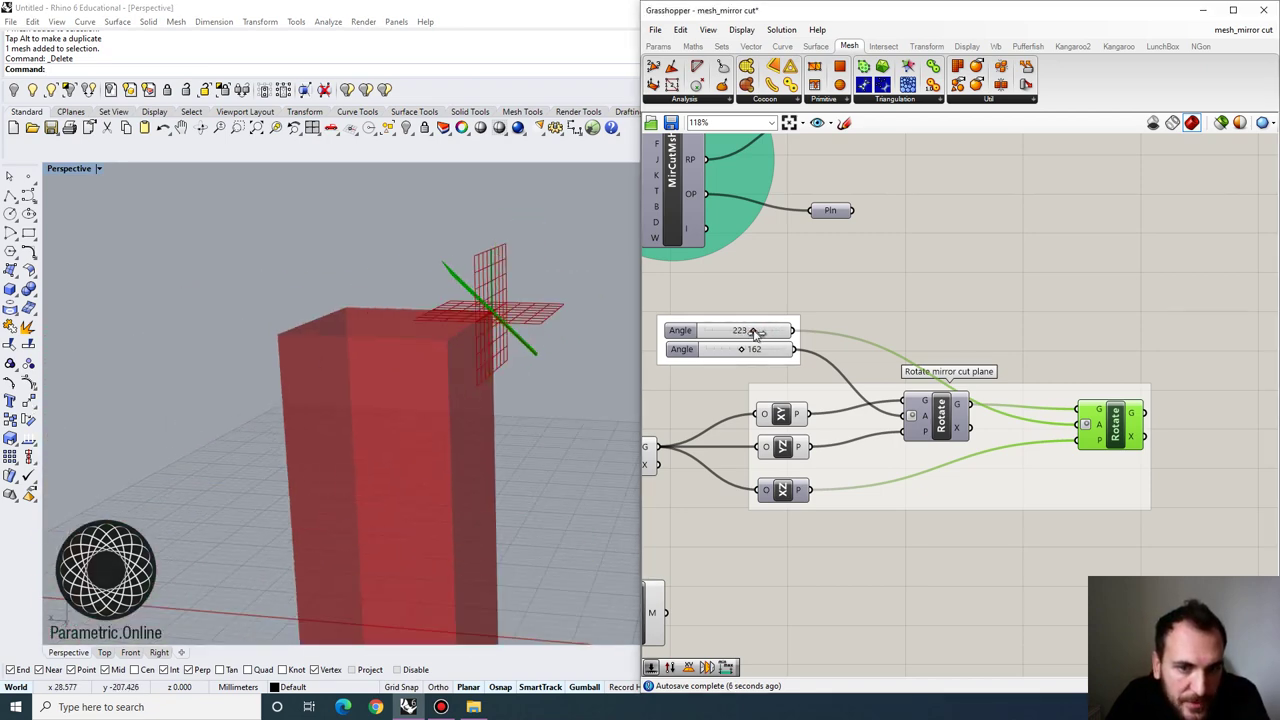
pyautogui.moveTo(450, 300); pyautogui.dragTo(455, 408, button='right')
pyautogui.moveTo(592, 415); pyautogui.dragTo(383, 366, button='right')
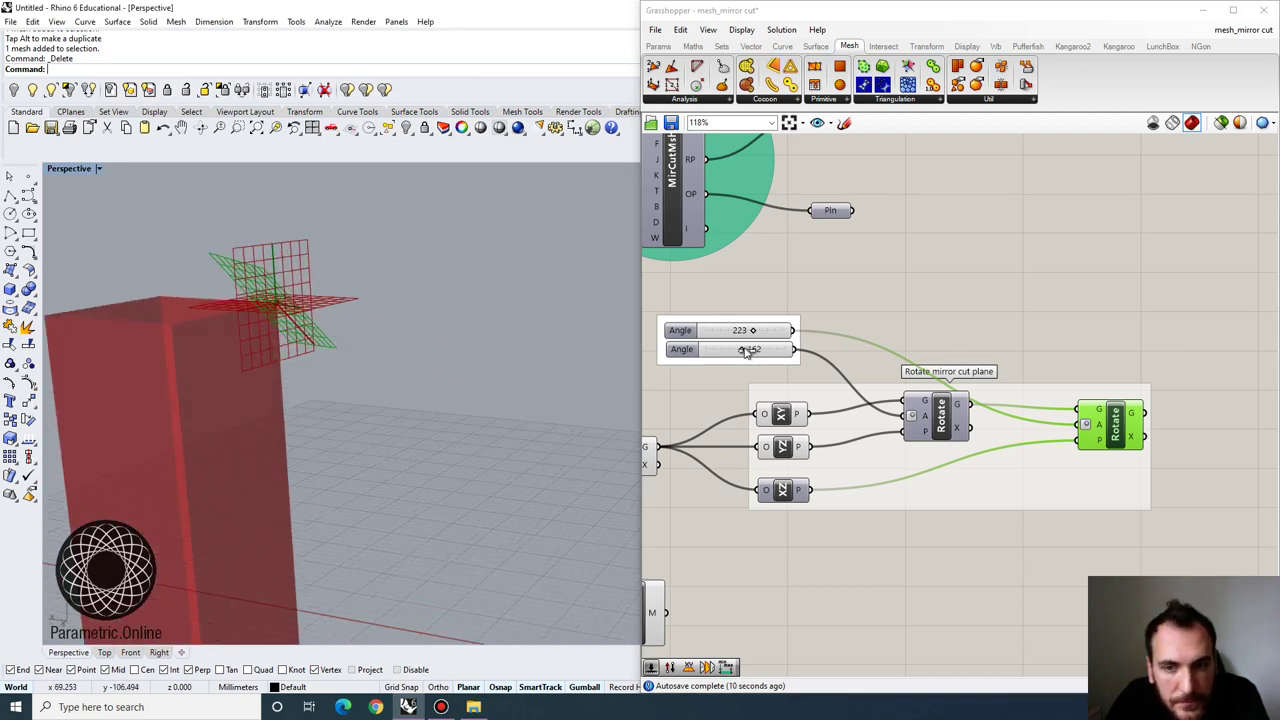
# Set the lower Angle slider to 147 and inspect the rotated plane at the top of the box
pyautogui.moveTo(745, 351); pyautogui.dragTo(741, 351)
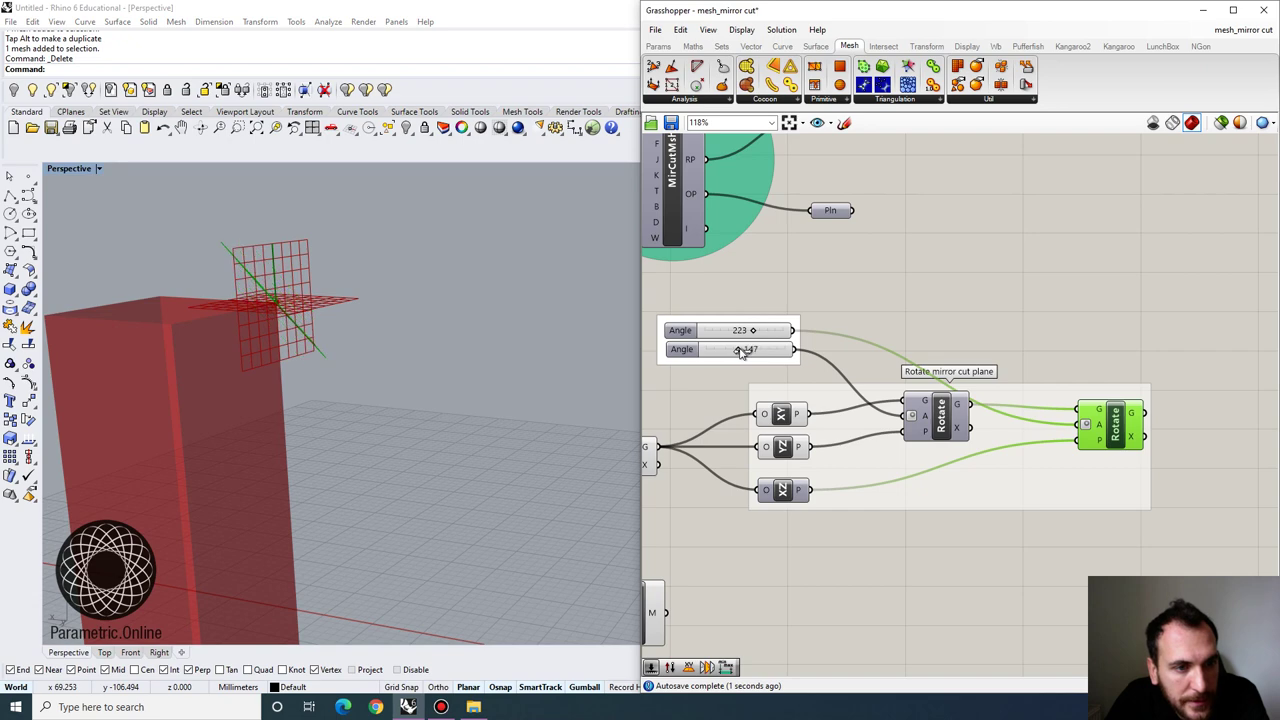
pyautogui.moveTo(538, 376); pyautogui.dragTo(307, 362, button='right')
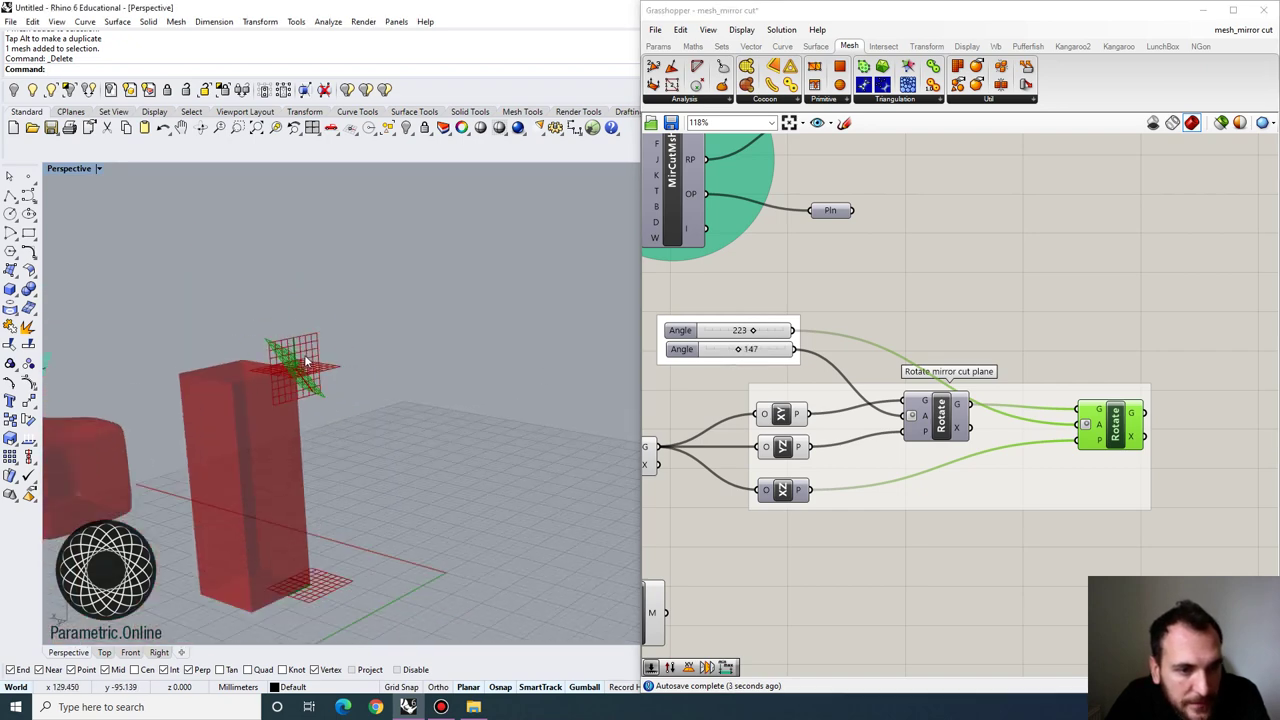
pyautogui.moveTo(291, 407); pyautogui.dragTo(333, 406, button='right')
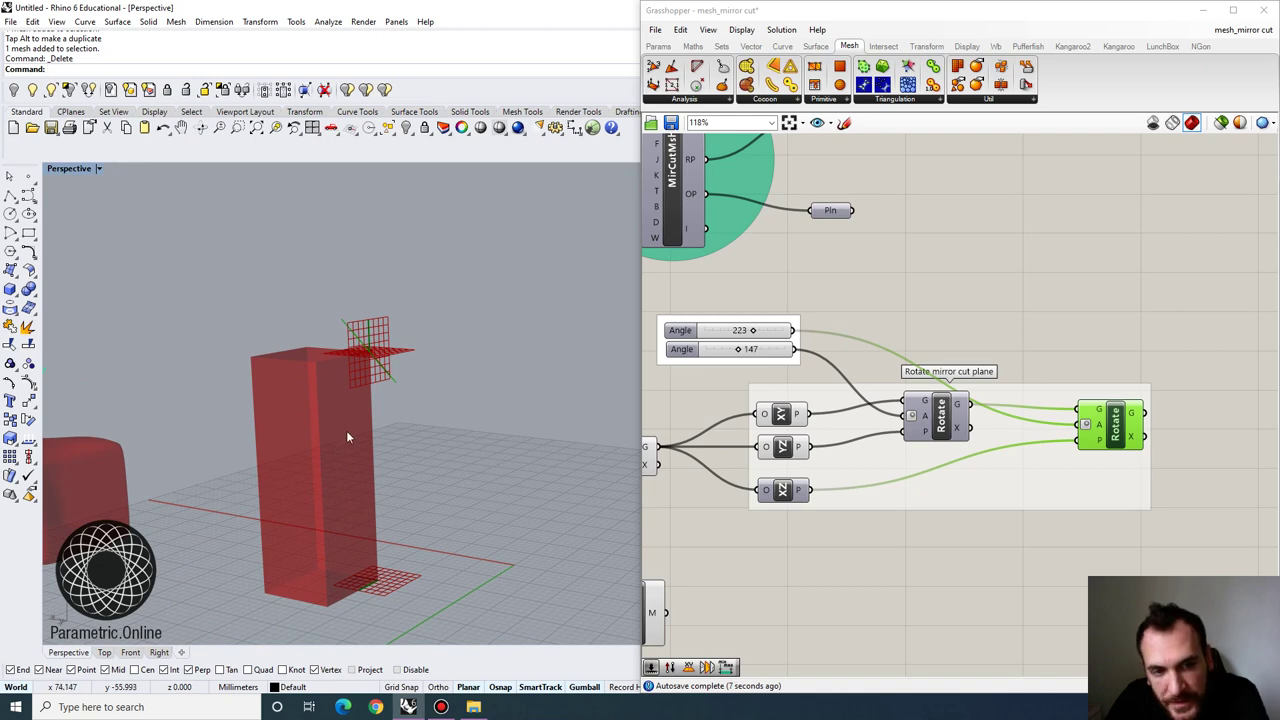
pyautogui.scroll(-7, 500, 217)
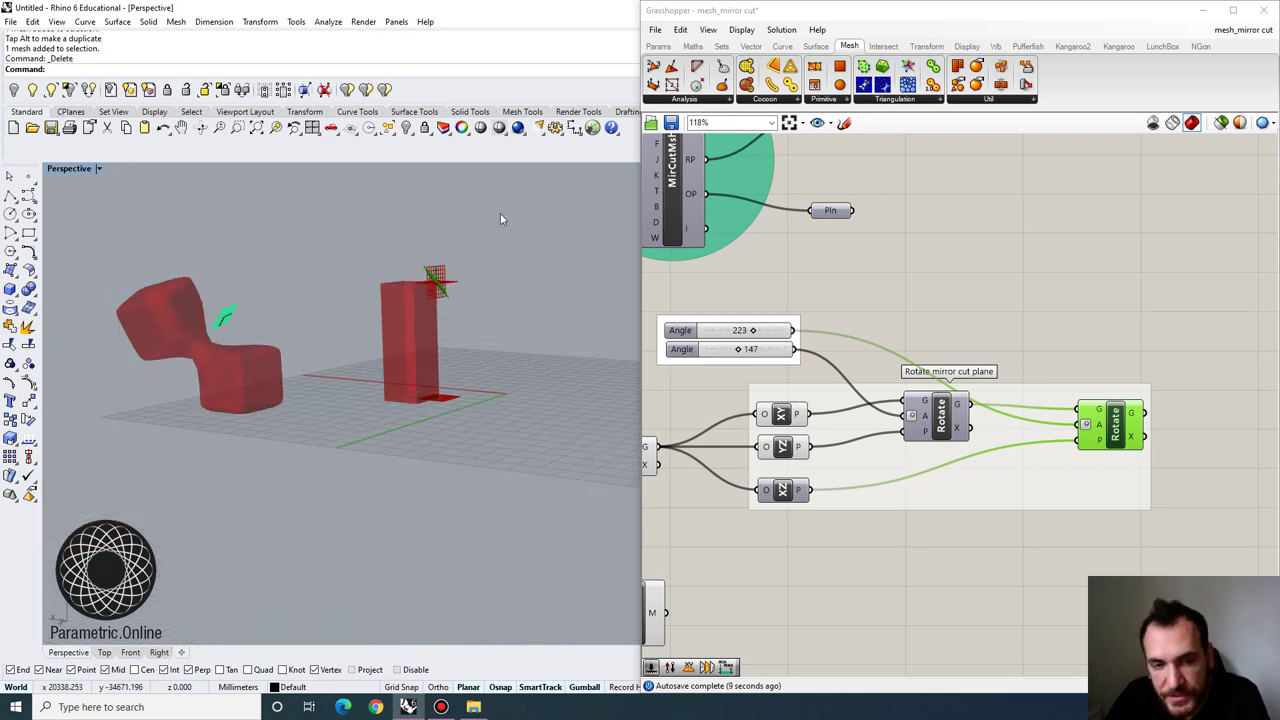
pyautogui.moveTo(518, 300); pyautogui.dragTo(505, 422, button='right')
pyautogui.scroll(3, 490, 357)
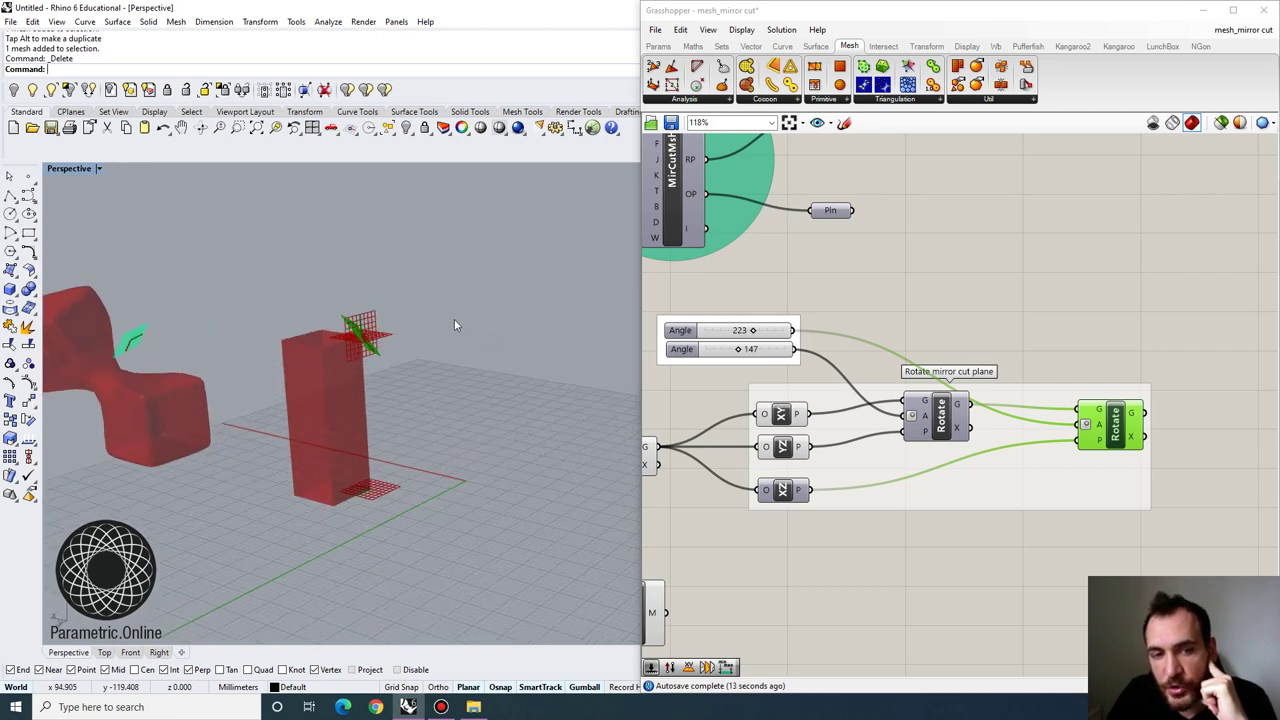
pyautogui.click(903, 323)
pyautogui.scroll(-2, 903, 323)
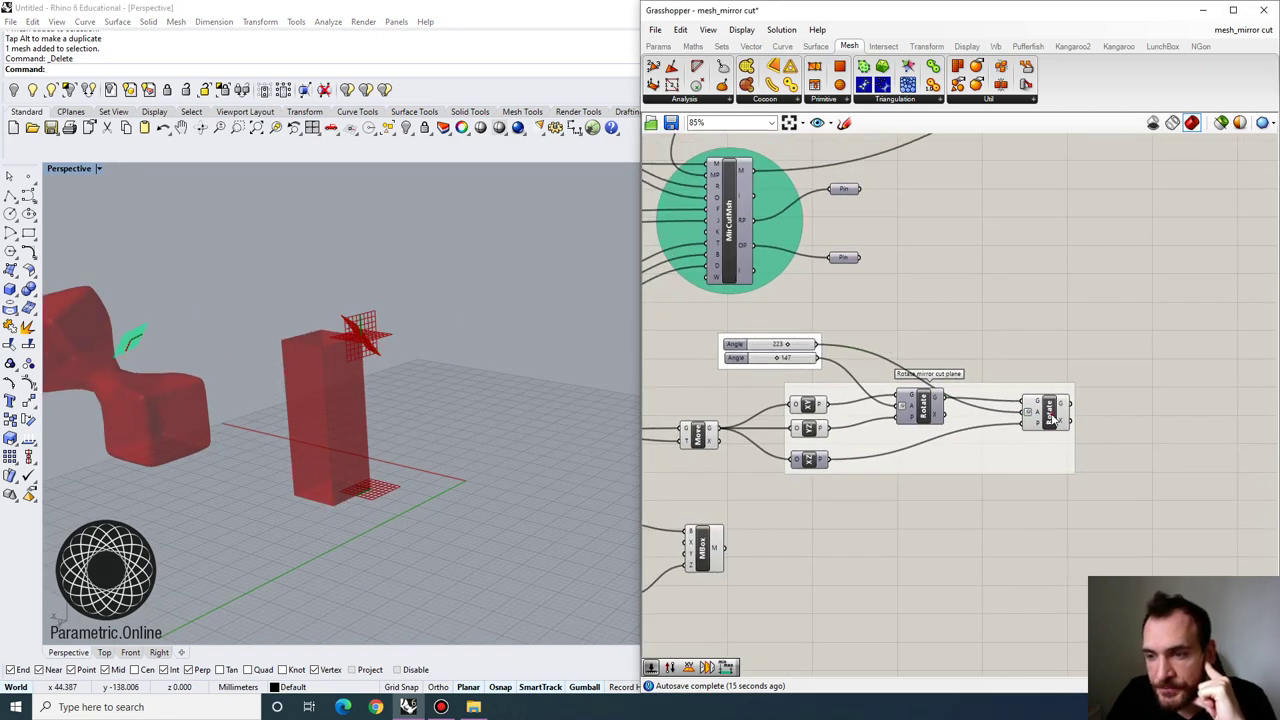
# Move the second Rotate closer to the first, and shift the mesh box with its Z Count slider below the rotation group
pyautogui.click(1052, 418)
pyautogui.click(997, 329)
pyautogui.scroll(-2, 960, 330)
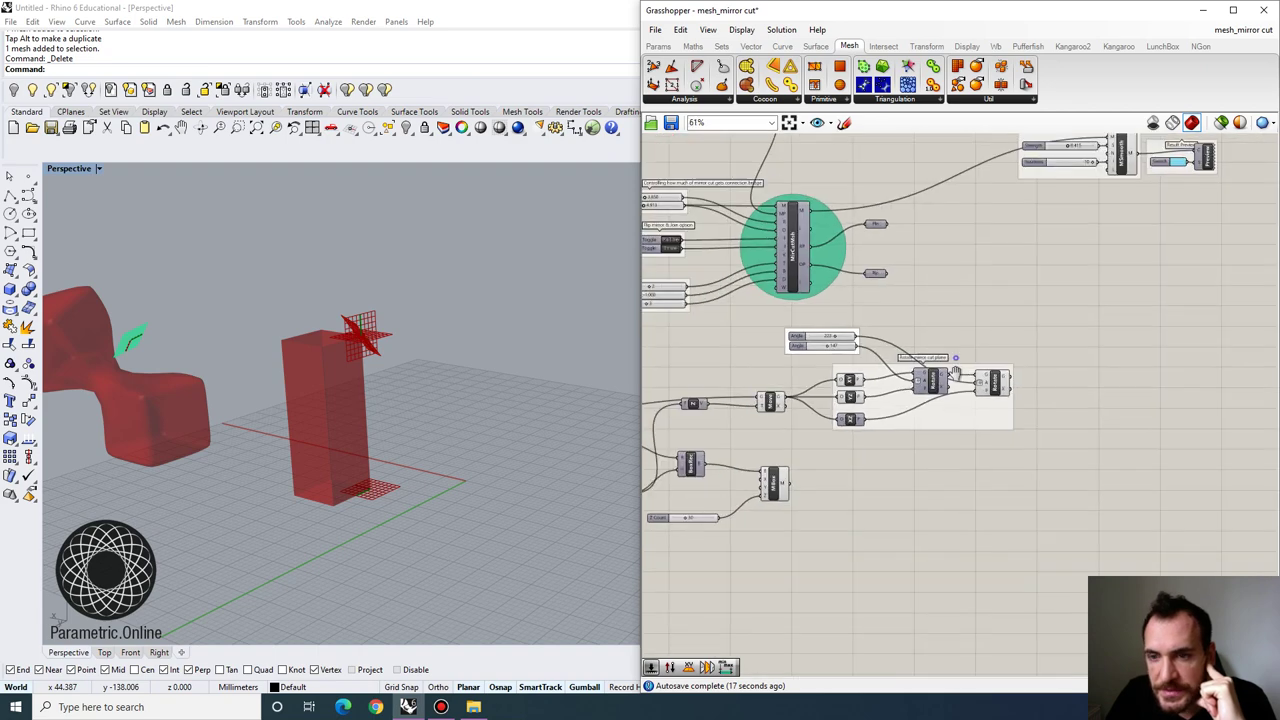
pyautogui.moveTo(955, 372); pyautogui.dragTo(959, 388, button='right')
pyautogui.moveTo(780, 542); pyautogui.dragTo(704, 519)
pyautogui.moveTo(792, 563); pyautogui.dragTo(686, 504)
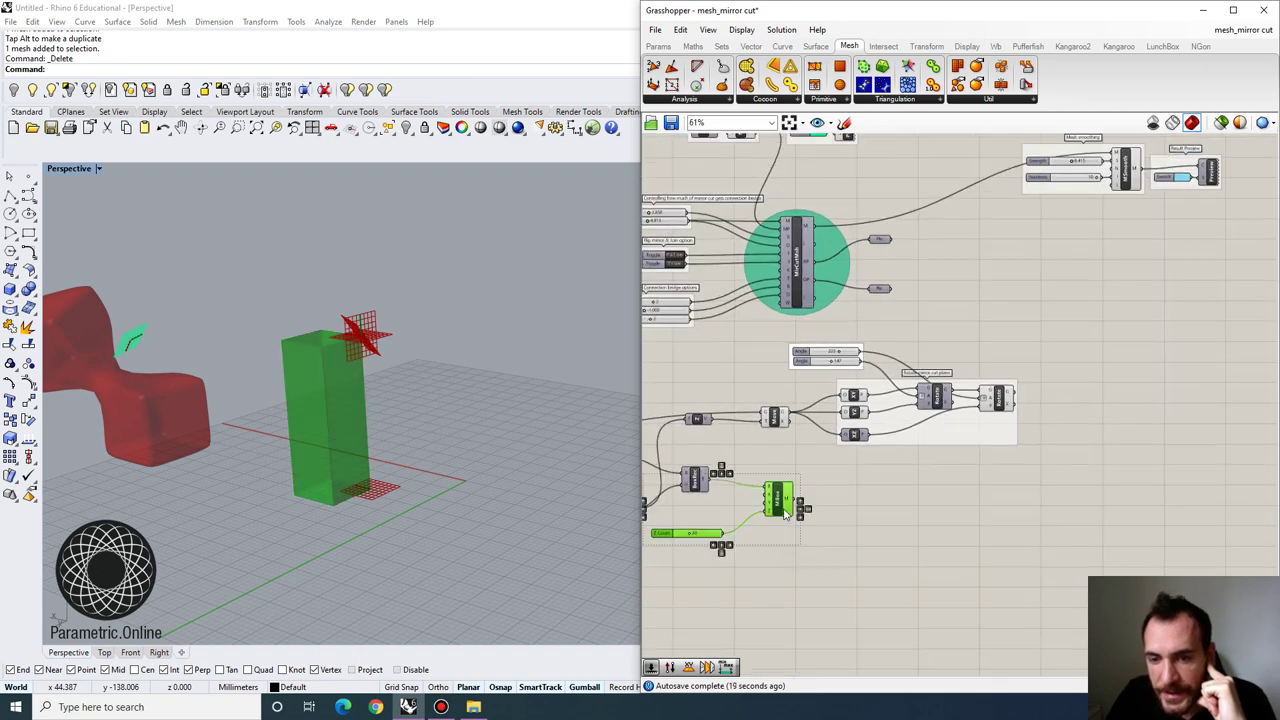
pyautogui.moveTo(787, 512); pyautogui.dragTo(966, 508)
# Duplicate the MirCutMsh component with its reach, offset, toggle and connection bridge inputs, placing the copy beside the mesh box
pyautogui.scroll(3, 1200, 410)
pyautogui.click(863, 400)
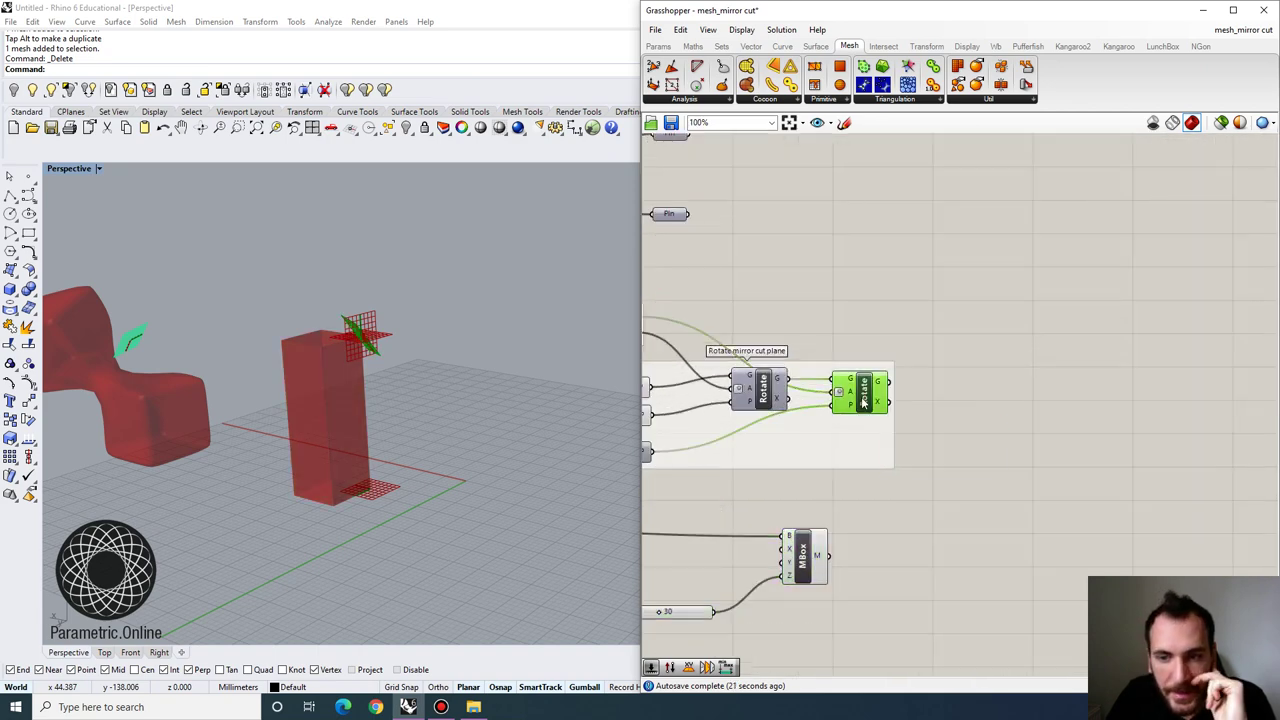
pyautogui.scroll(-4, 847, 367)
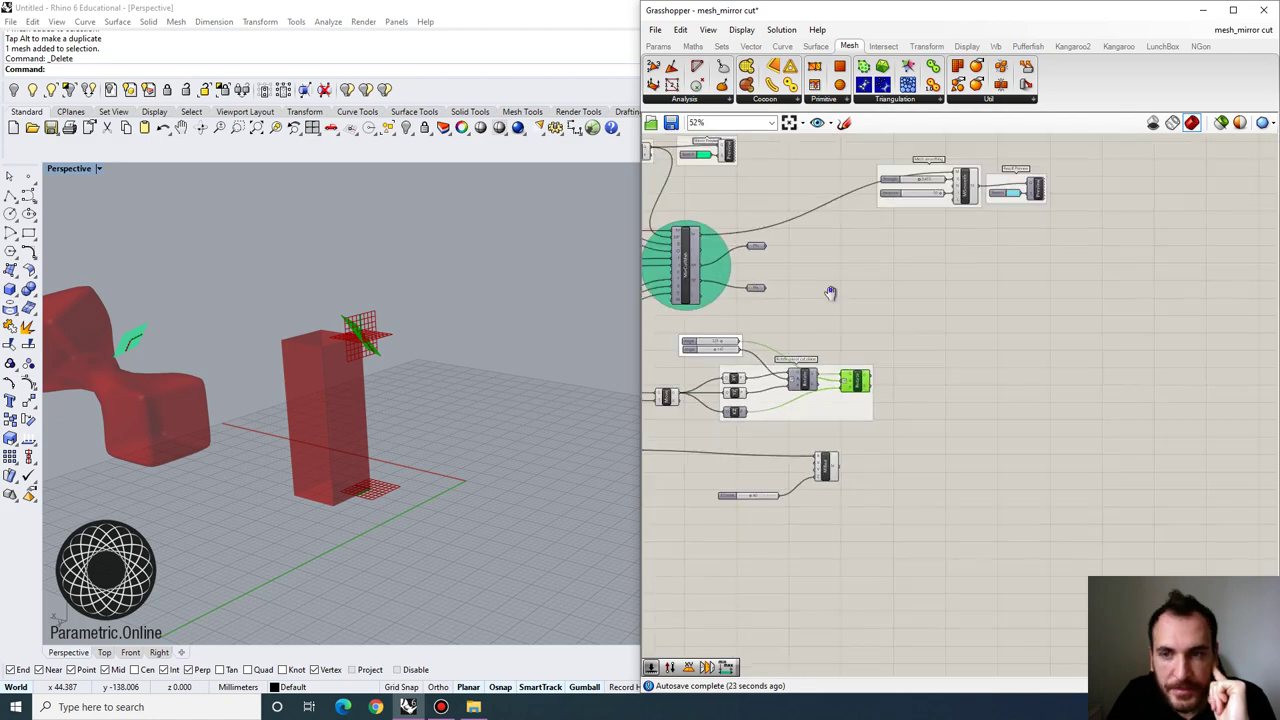
pyautogui.moveTo(832, 288); pyautogui.dragTo(869, 409, button='right')
pyautogui.click(869, 409)
pyautogui.moveTo(680, 395); pyautogui.dragTo(870, 395, button='right')
pyautogui.scroll(3, 850, 388)
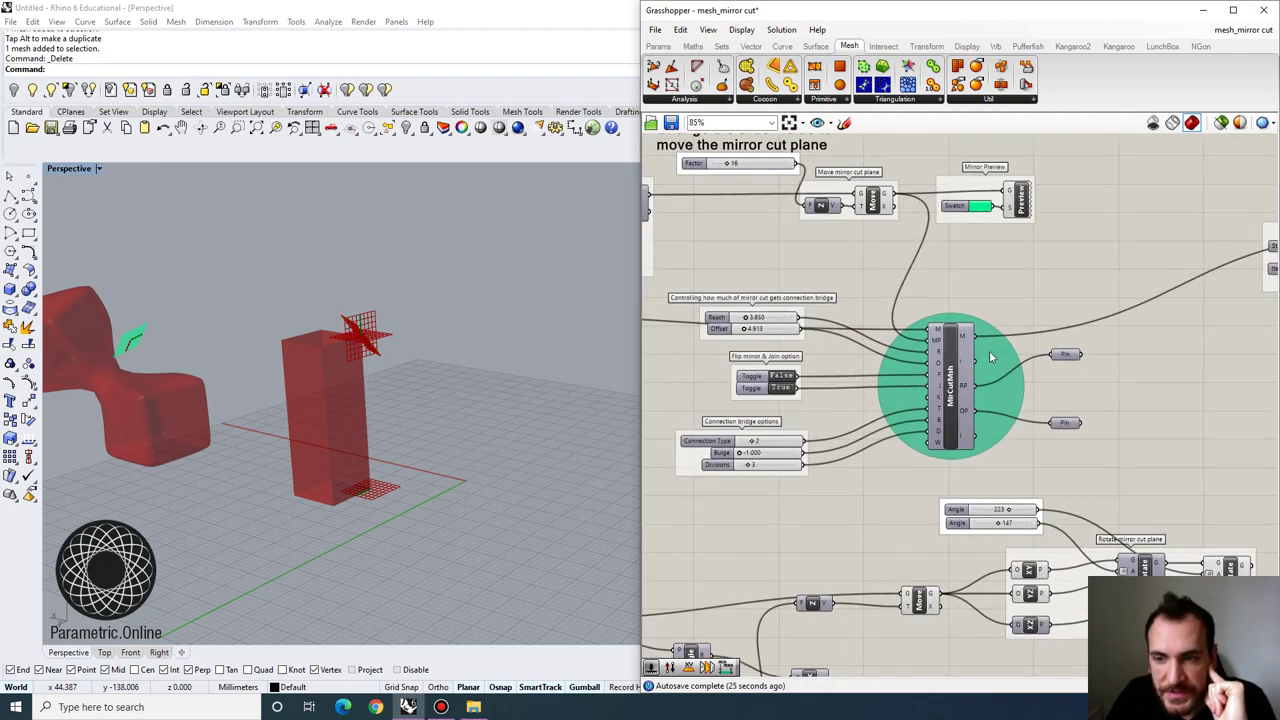
pyautogui.moveTo(1044, 441); pyautogui.dragTo(1098, 389, button='right')
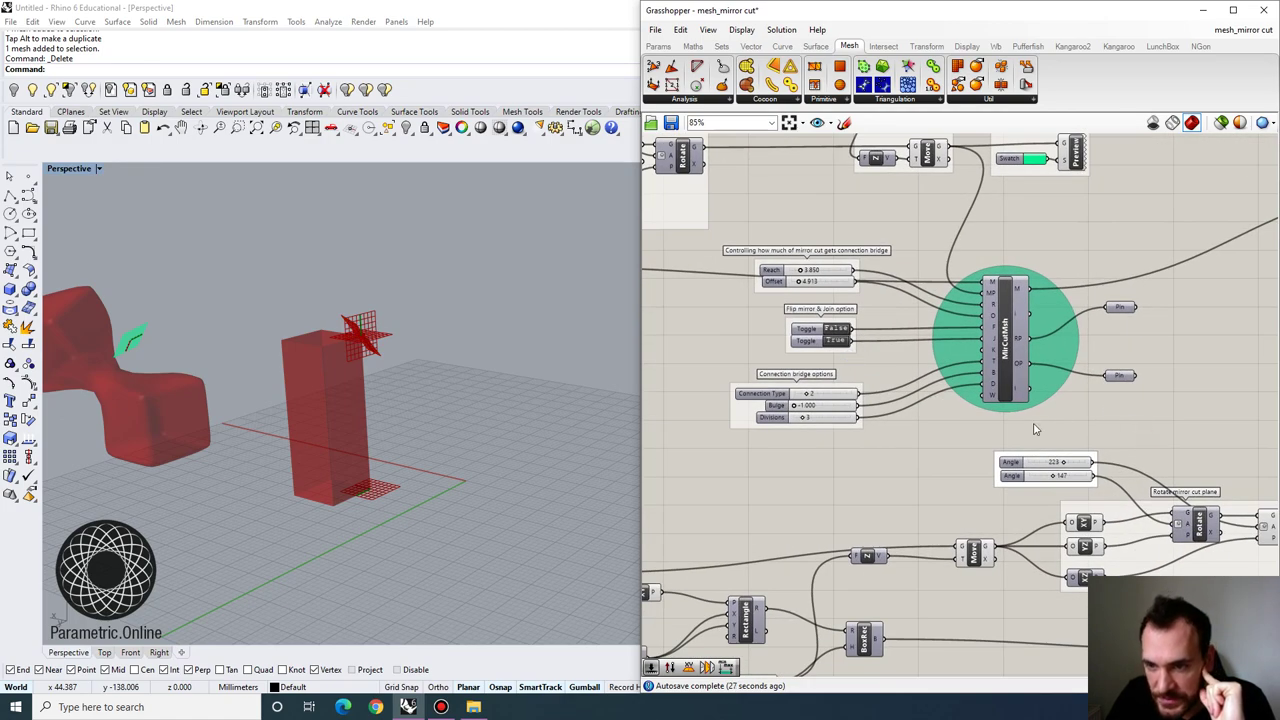
pyautogui.moveTo(1035, 432); pyautogui.dragTo(790, 226)
pyautogui.scroll(-4, 790, 226)
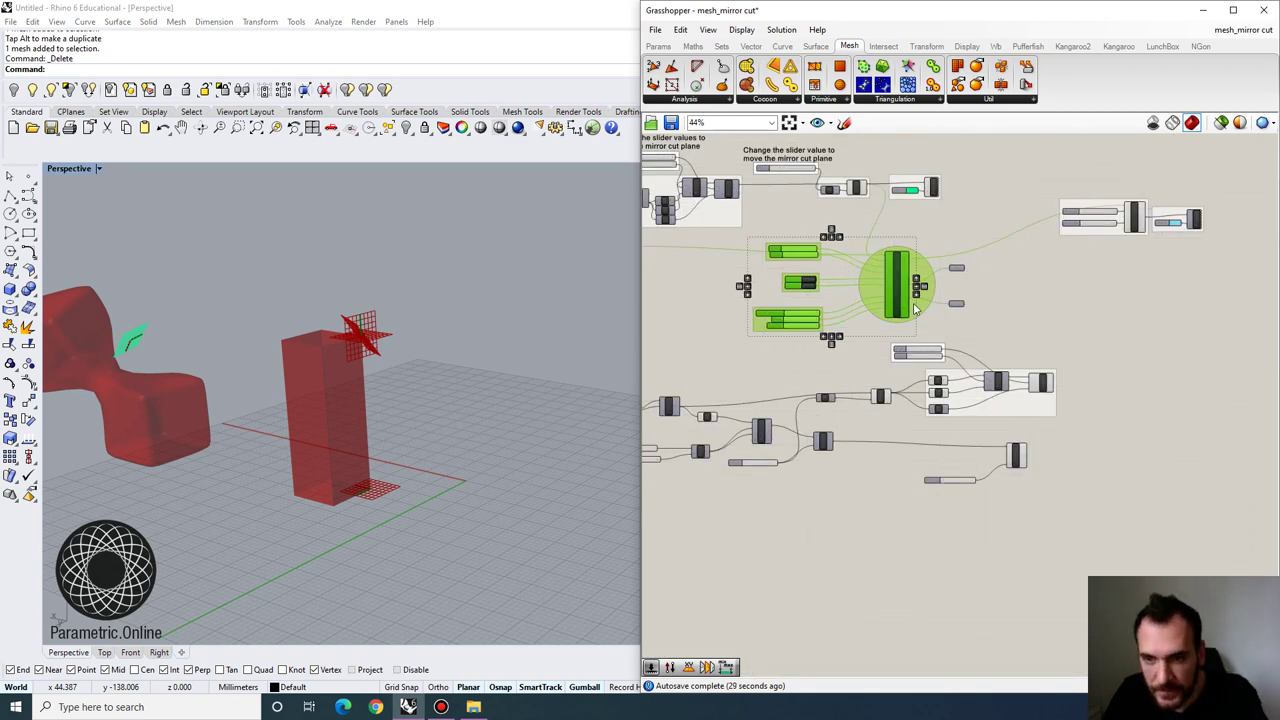
pyautogui.keyDown('alt'); pyautogui.moveTo(893, 284); pyautogui.dragTo(1167, 473); pyautogui.keyUp('alt')
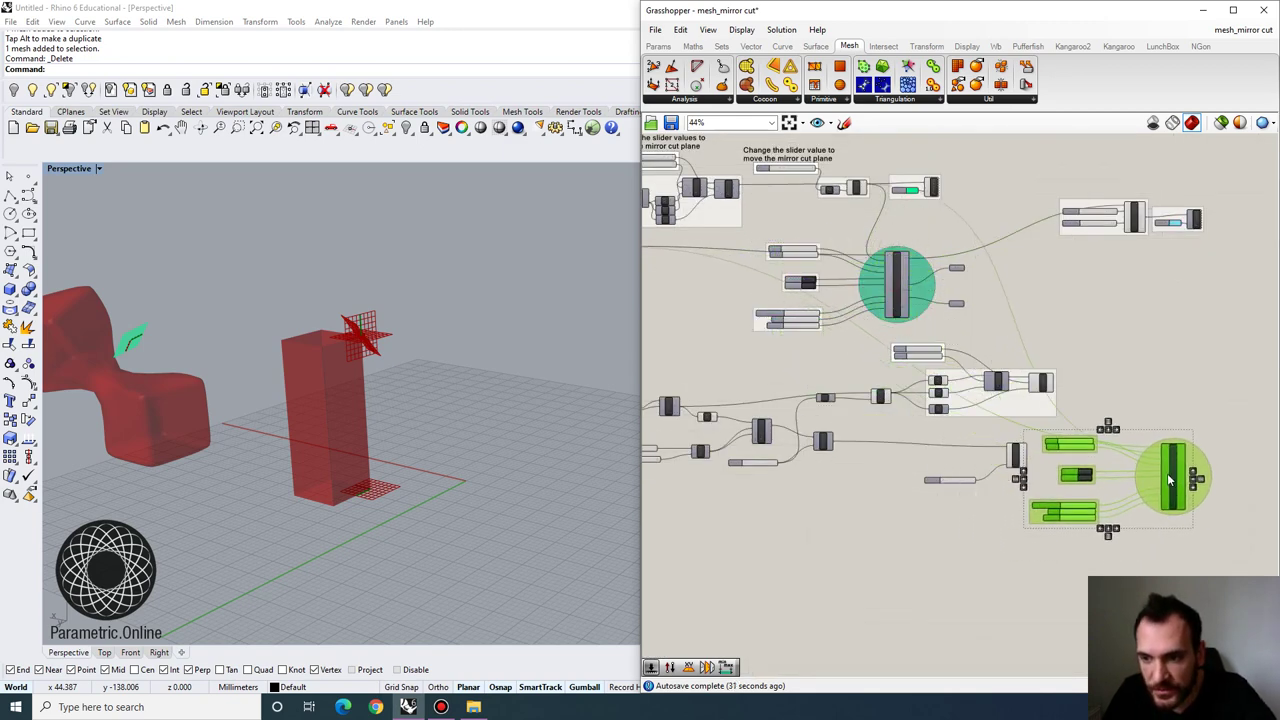
# Connect the mesh box to the copied MirCutMsh's mesh input and the second Rotate's geometry output to its mirror plane input
pyautogui.scroll(5, 1167, 473)
pyautogui.click(920, 360)
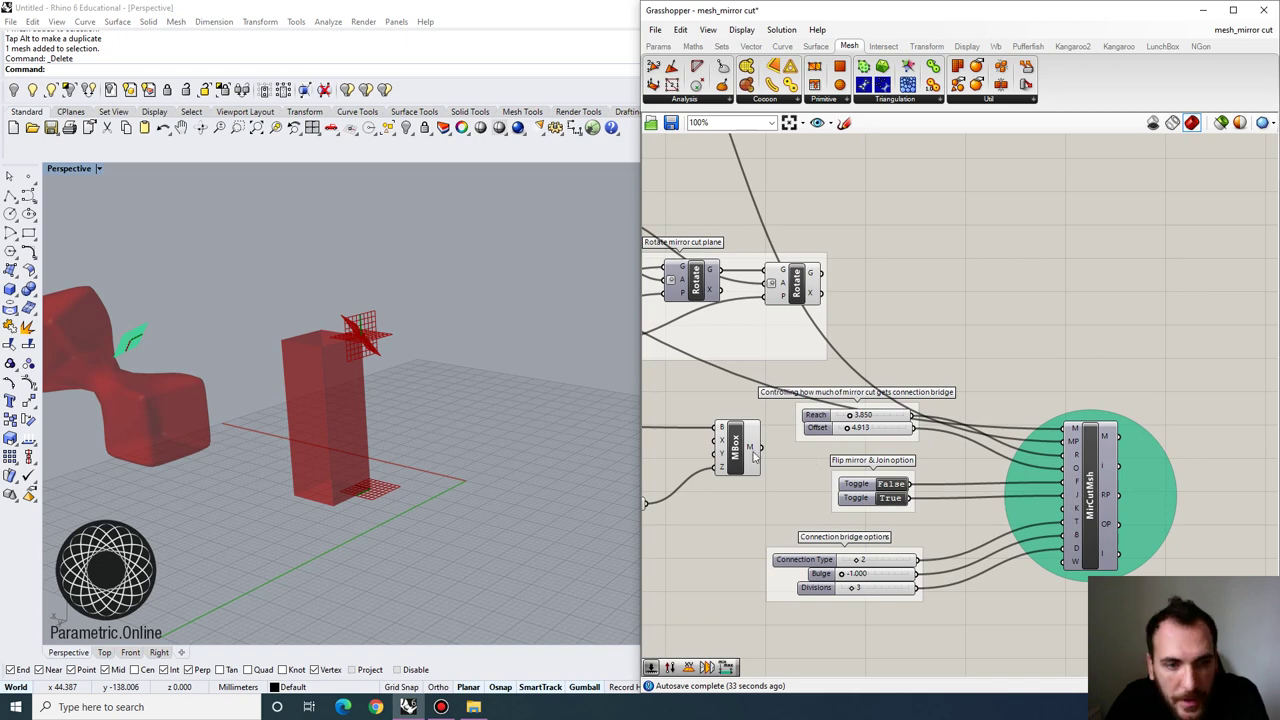
pyautogui.click(753, 453)
pyautogui.moveTo(768, 458); pyautogui.dragTo(820, 278)
pyautogui.click(802, 301)
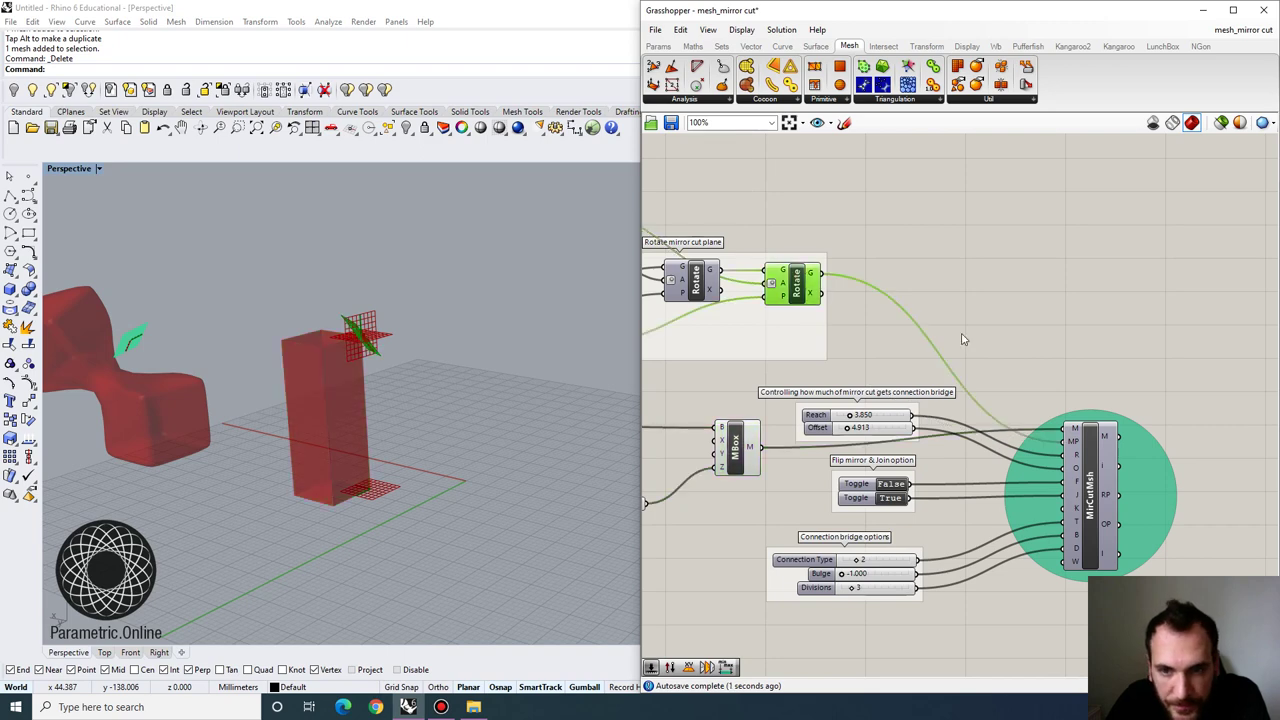
# Add a Mesh parameter, wire it to the copied MirCutMsh's mesh output, and position it beside that output
pyautogui.moveTo(1205, 464); pyautogui.dragTo(1020, 416, button='right')
pyautogui.doubleClick(1020, 416)
pyautogui.write('mesh')
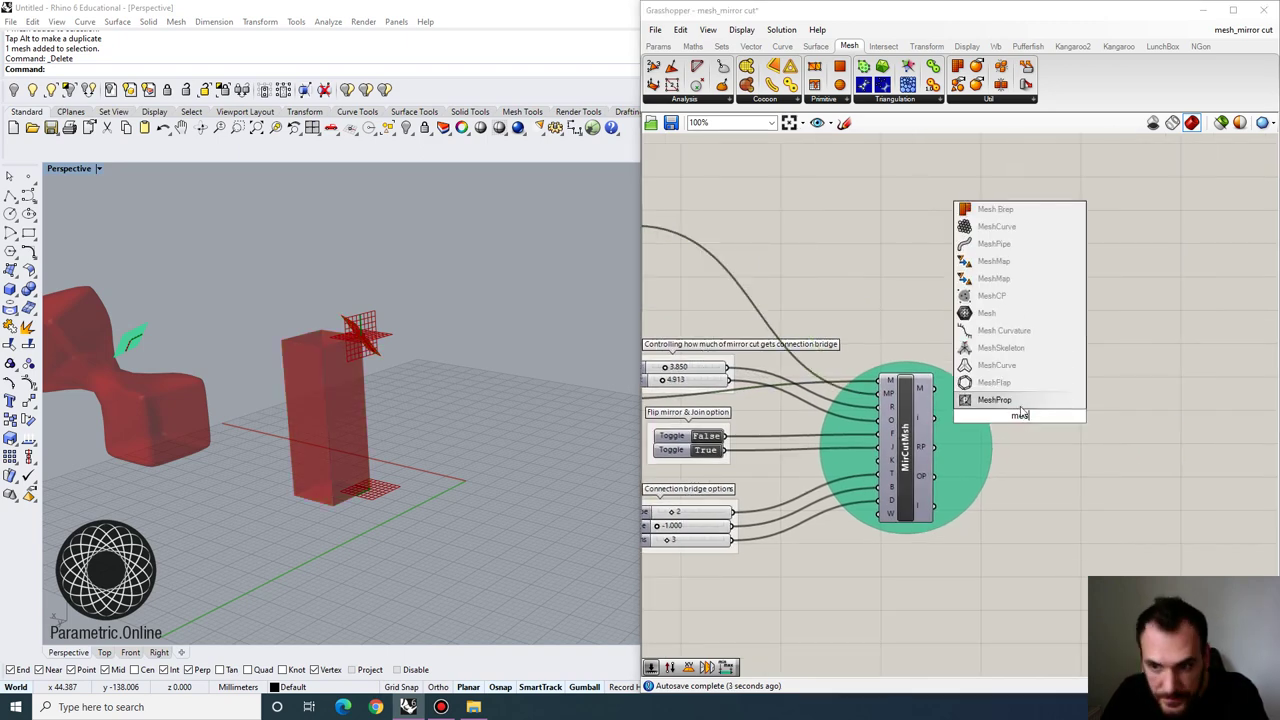
pyautogui.click(1010, 400)
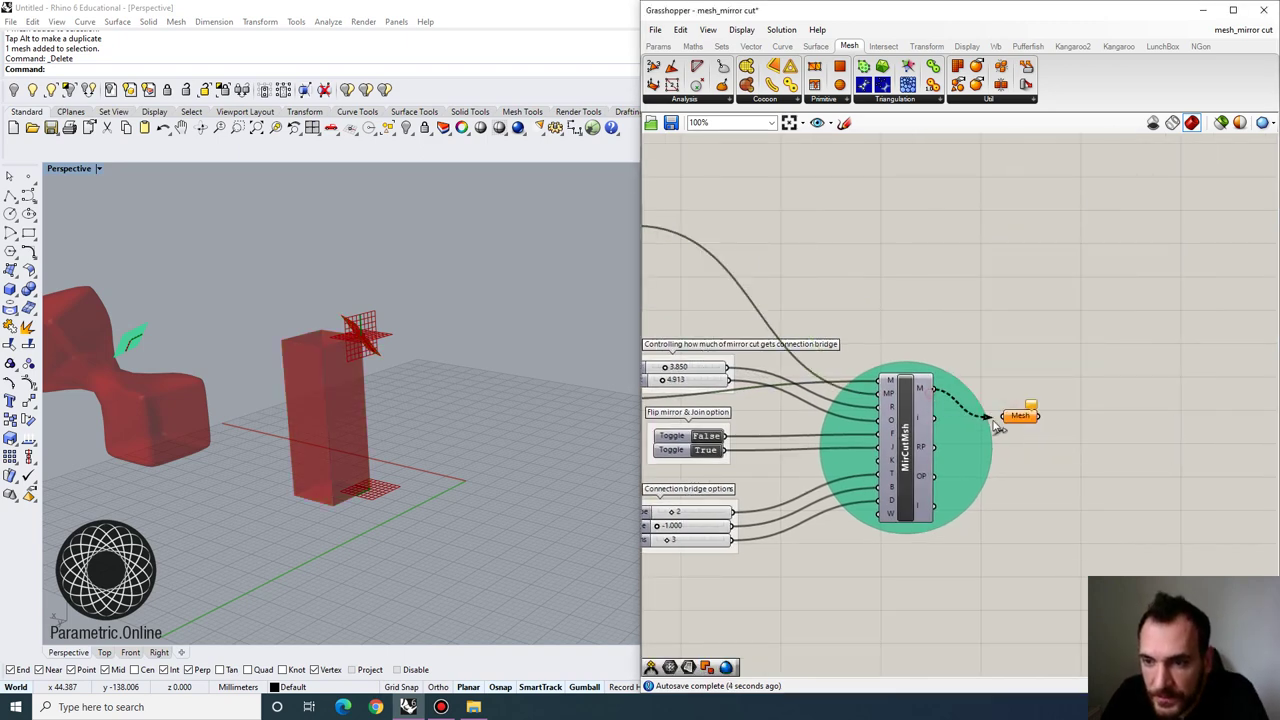
pyautogui.moveTo(998, 425); pyautogui.dragTo(1015, 367)
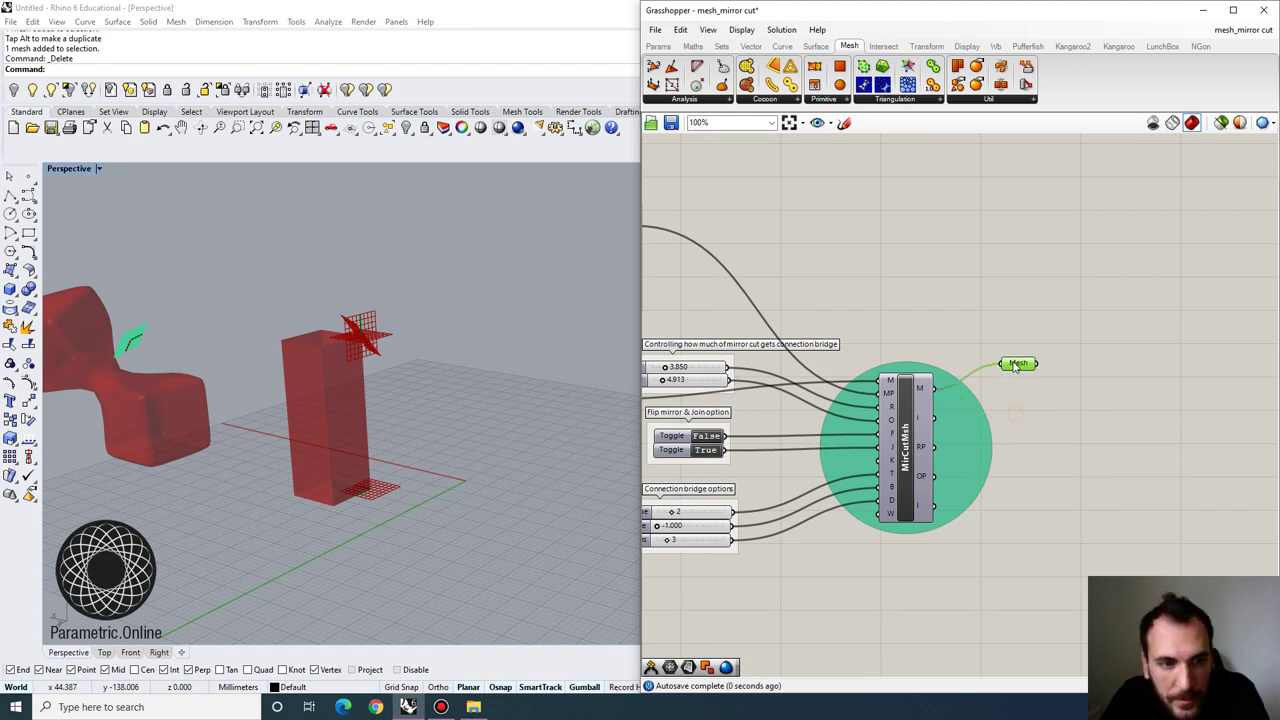
# Set the flip mirror toggle of the copied MirCutMsh to True
pyautogui.moveTo(927, 428); pyautogui.dragTo(946, 431, button='right')
pyautogui.moveTo(686, 313); pyautogui.dragTo(785, 358, button='right')
pyautogui.moveTo(362, 343); pyautogui.dragTo(393, 369, button='right')
pyautogui.scroll(-2, 429, 366)
pyautogui.scroll(4, 385, 340)
pyautogui.scroll(-2, 376, 330)
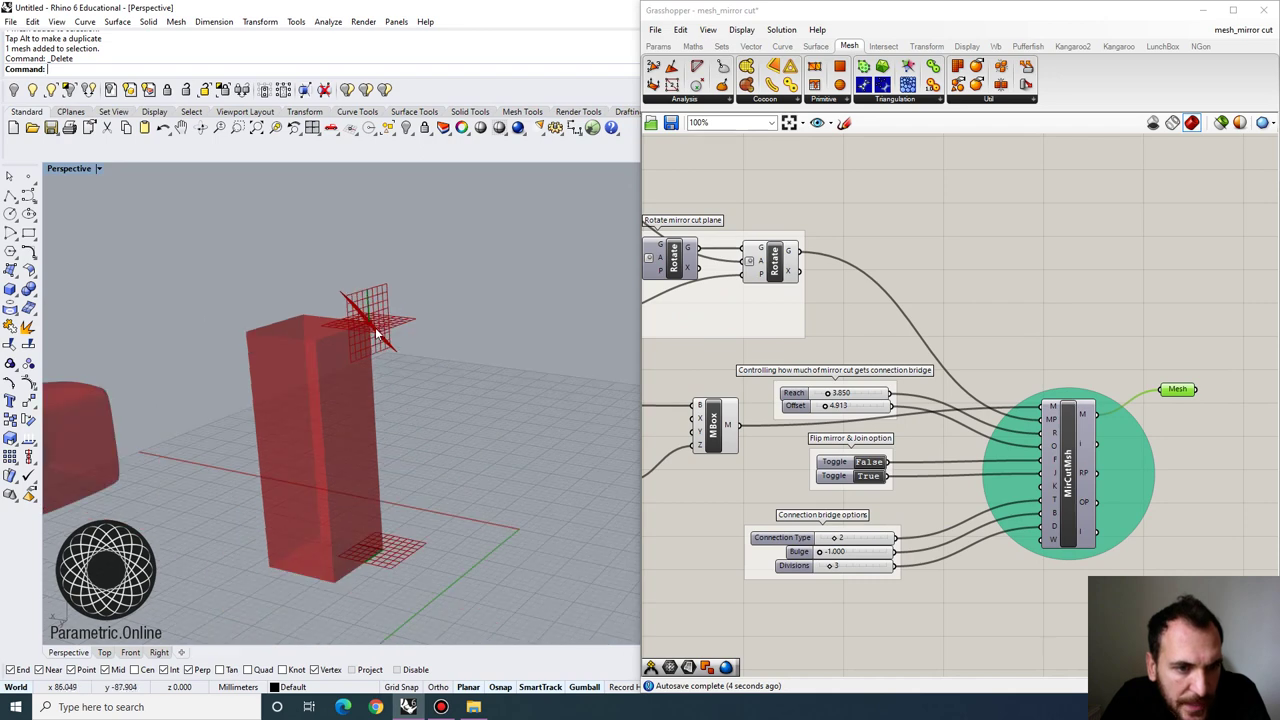
pyautogui.scroll(4, 895, 475)
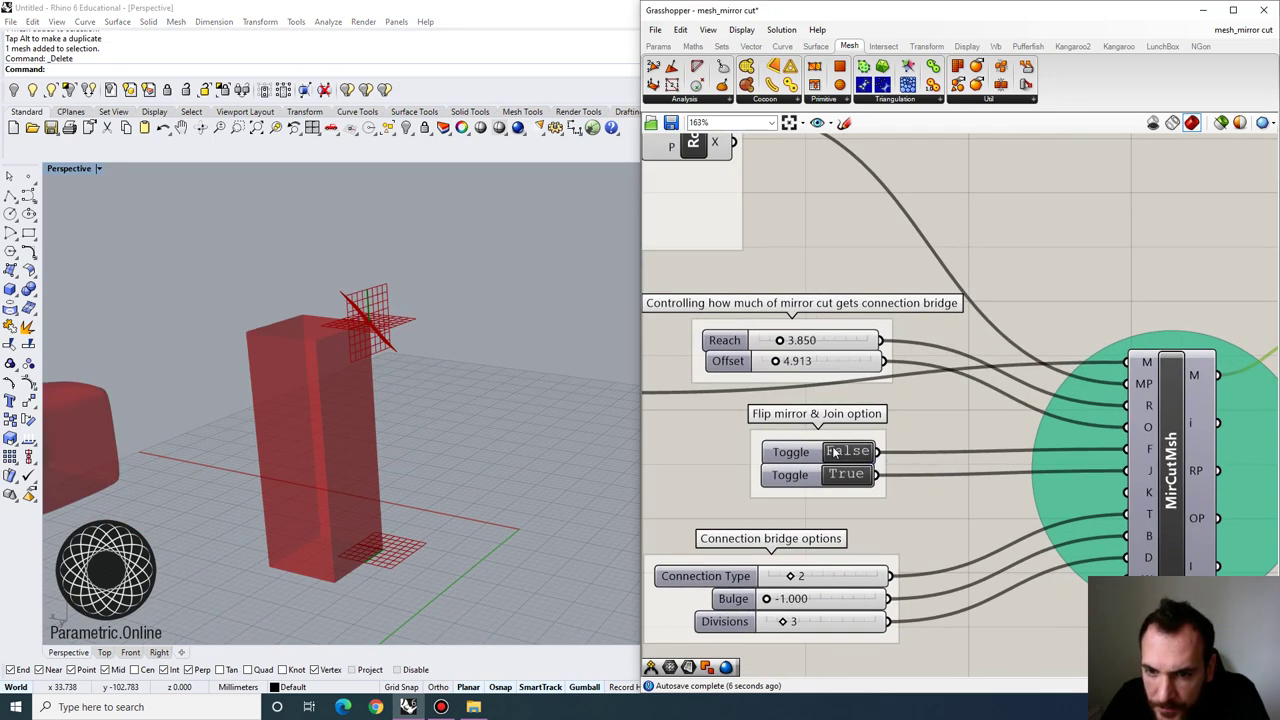
pyautogui.doubleClick(849, 453)
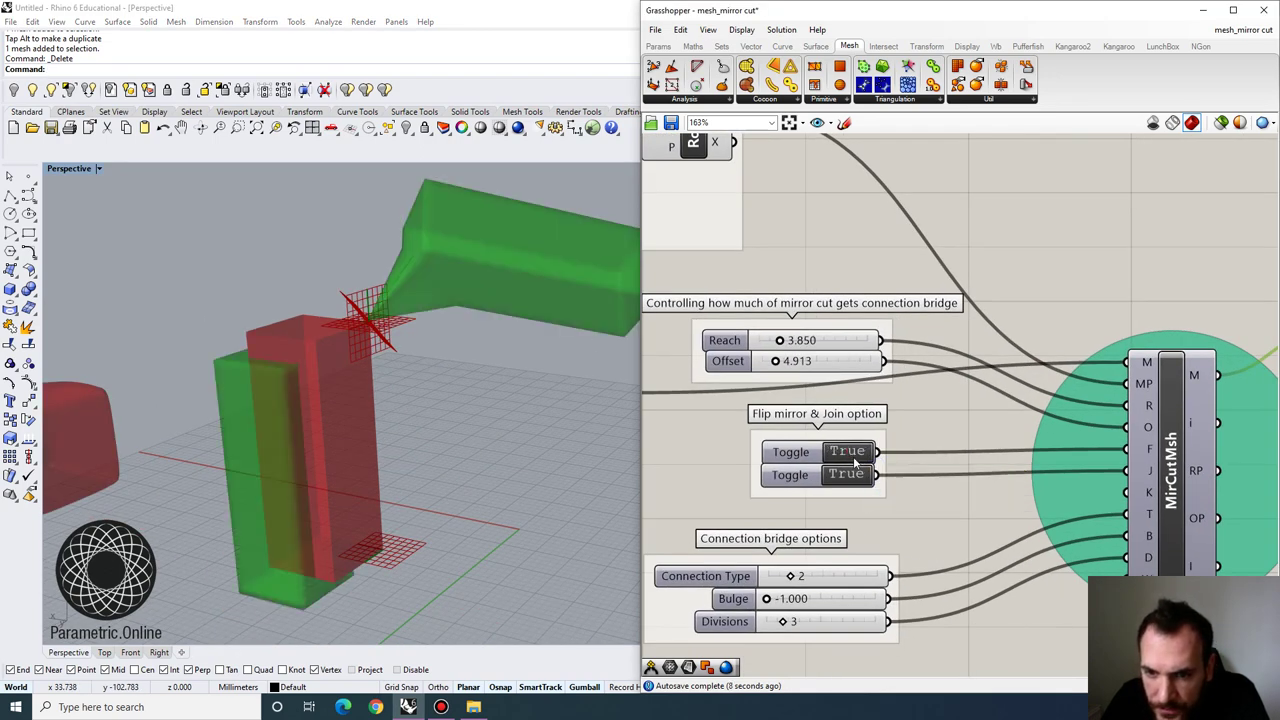
# Examine the flipped mirror-cut mesh and its connection bridge around the cut plane
pyautogui.moveTo(852, 461); pyautogui.dragTo(852, 448, button='right')
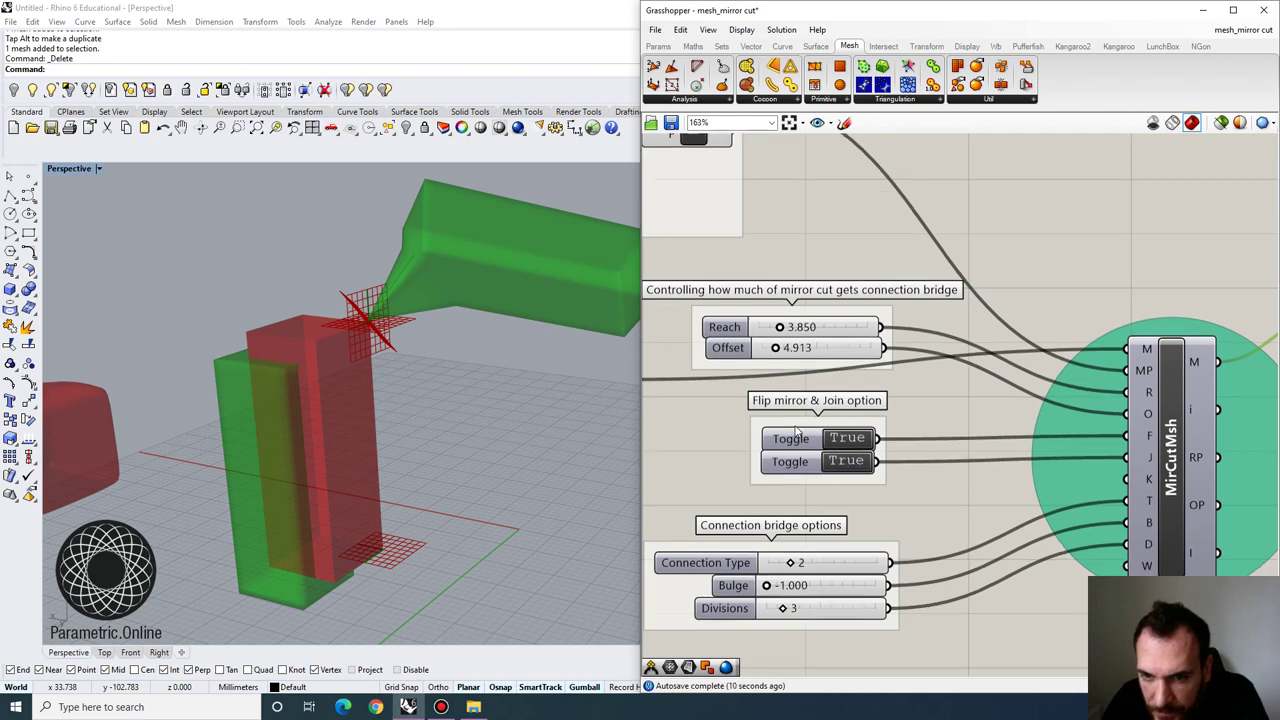
pyautogui.scroll(-6, 457, 354)
pyautogui.scroll(3, 457, 354)
pyautogui.moveTo(457, 354); pyautogui.dragTo(461, 349, button='right')
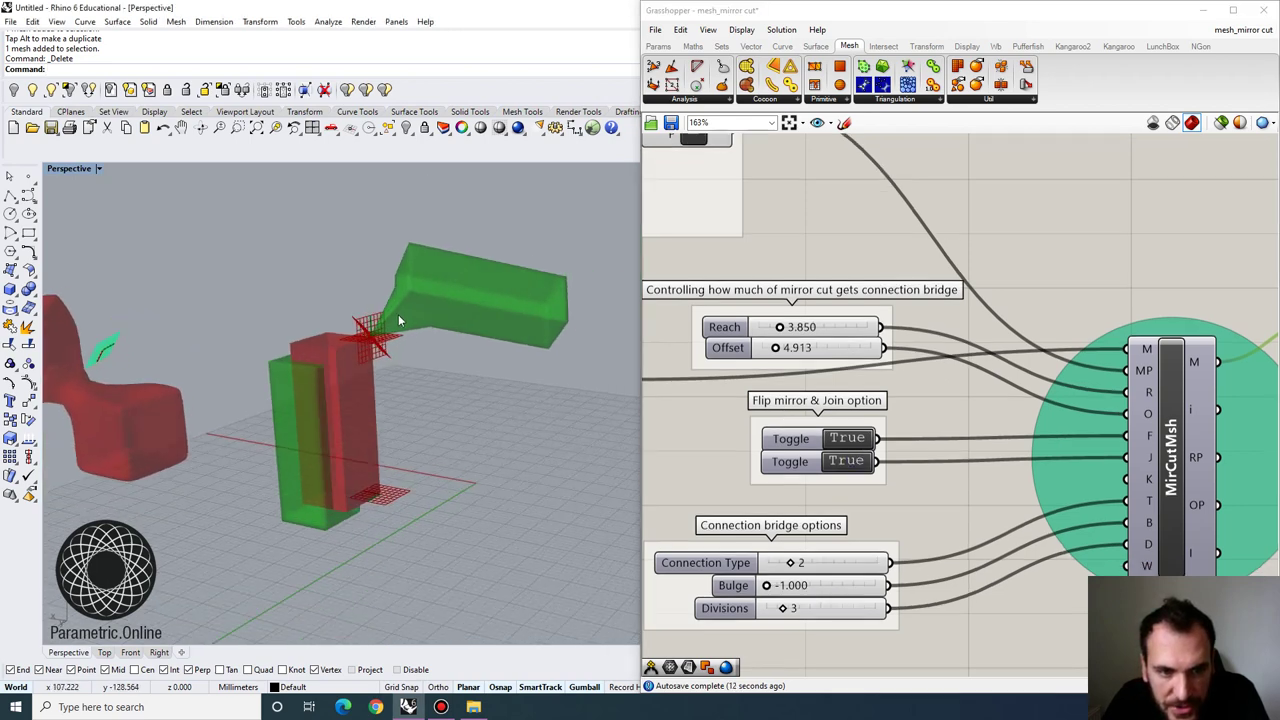
pyautogui.moveTo(398, 320); pyautogui.dragTo(443, 343, button='right')
pyautogui.scroll(3, 336, 290)
pyautogui.scroll(-3, 421, 353)
pyautogui.scroll(3, 417, 321)
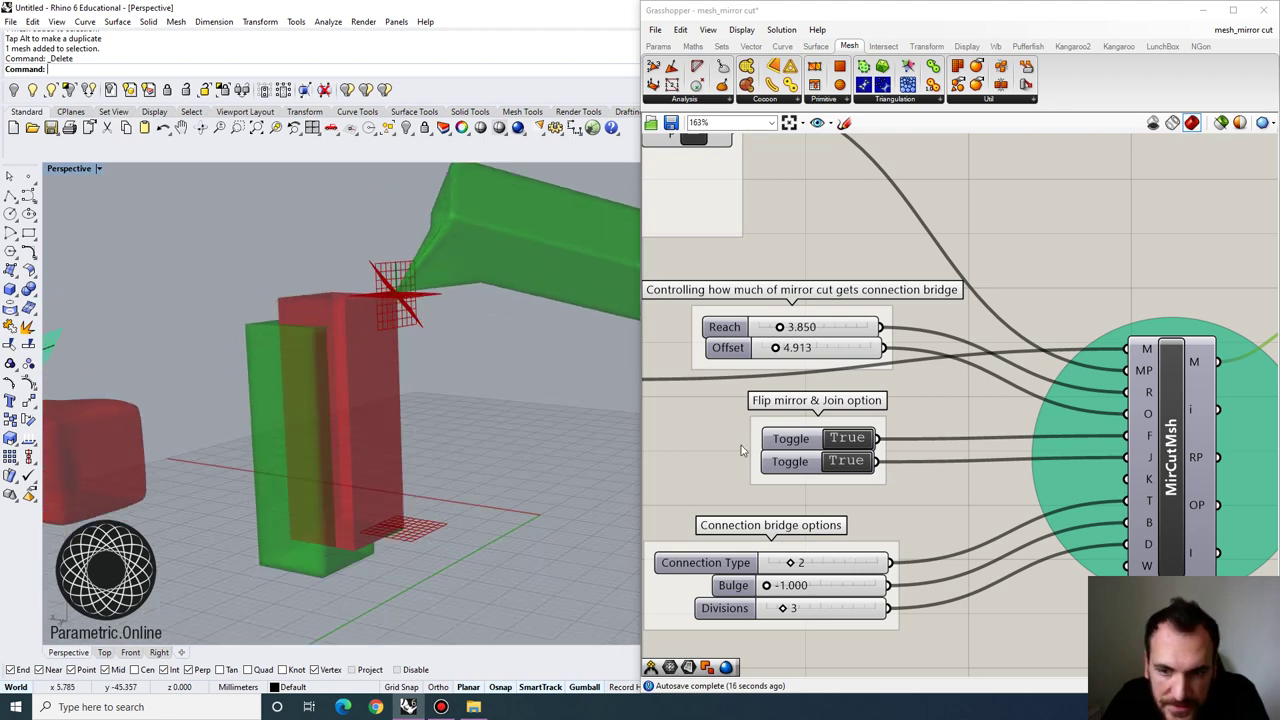
# Set the copied Offset slider to 0.000 and inspect the cut at the top of the box
pyautogui.moveTo(760, 387); pyautogui.dragTo(750, 394, button='right')
pyautogui.moveTo(766, 357); pyautogui.dragTo(752, 357)
pyautogui.scroll(-2, 474, 343)
pyautogui.scroll(5, 475, 325)
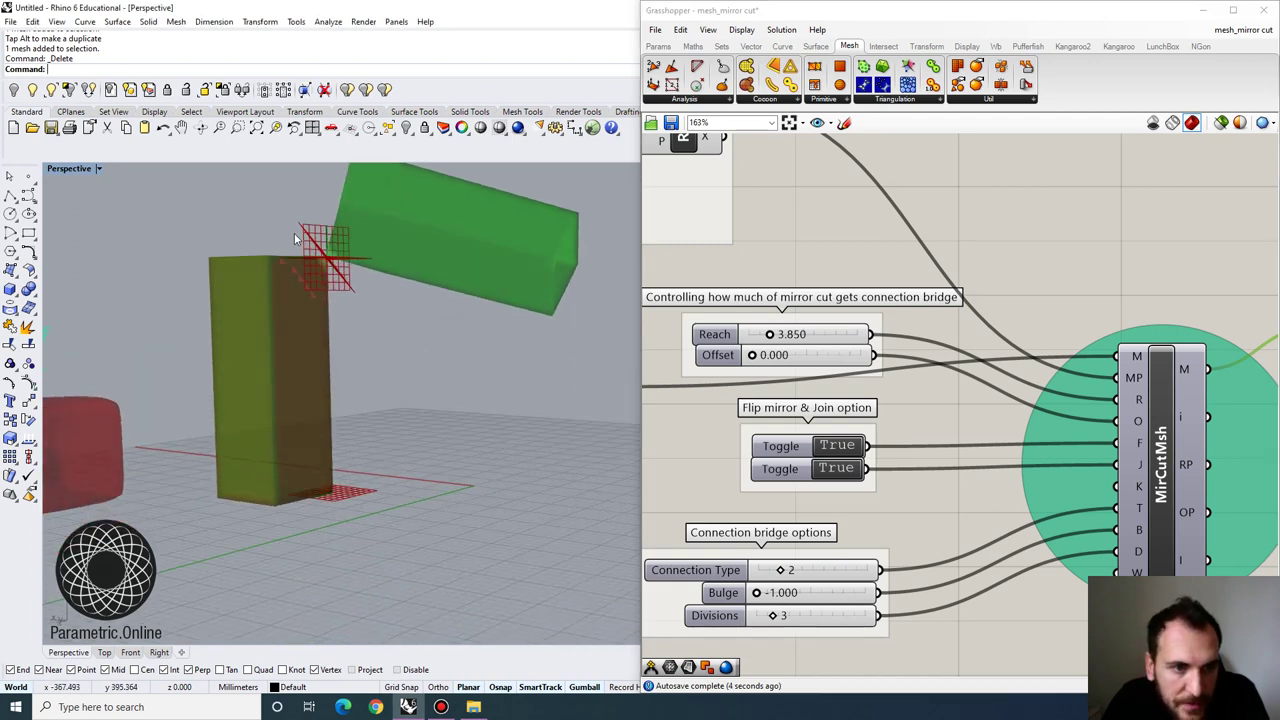
pyautogui.moveTo(364, 288); pyautogui.dragTo(340, 288, button='right')
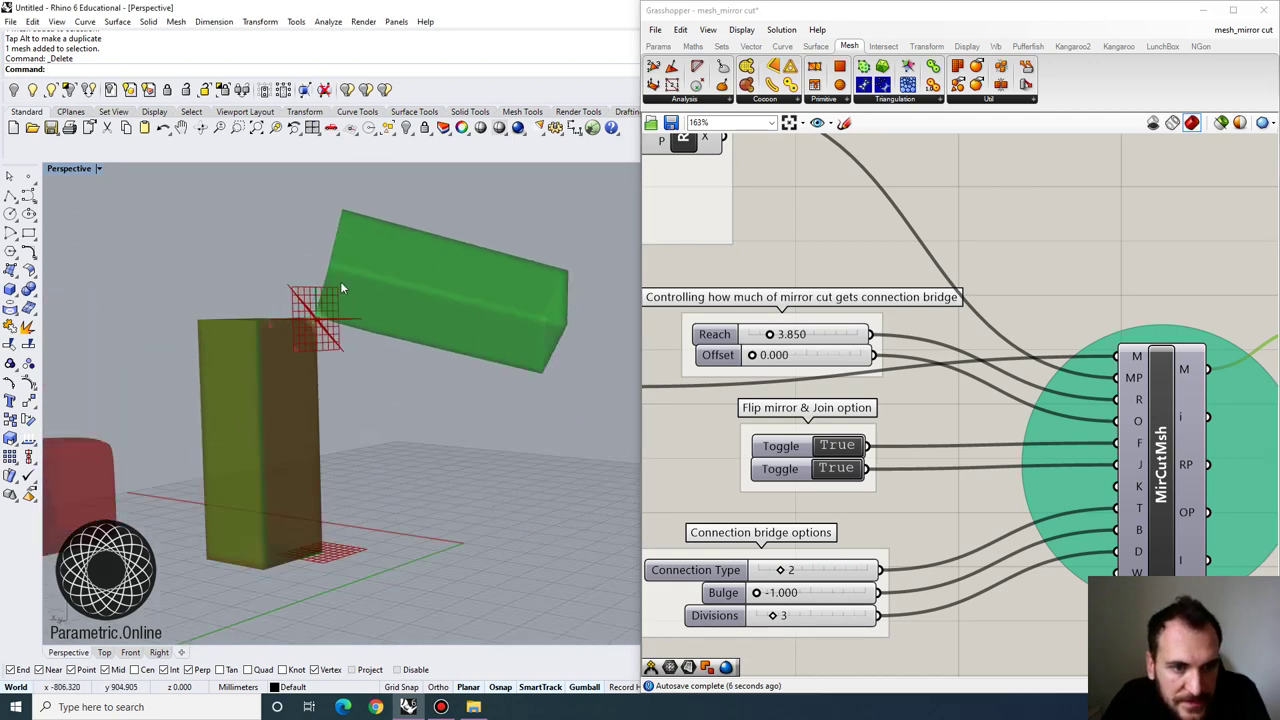
# Try the mirror-cut plane with the upper Angle slider at 217 and the lower one at 173
pyautogui.moveTo(745, 248); pyautogui.dragTo(793, 305, button='right')
pyautogui.scroll(-5, 796, 306)
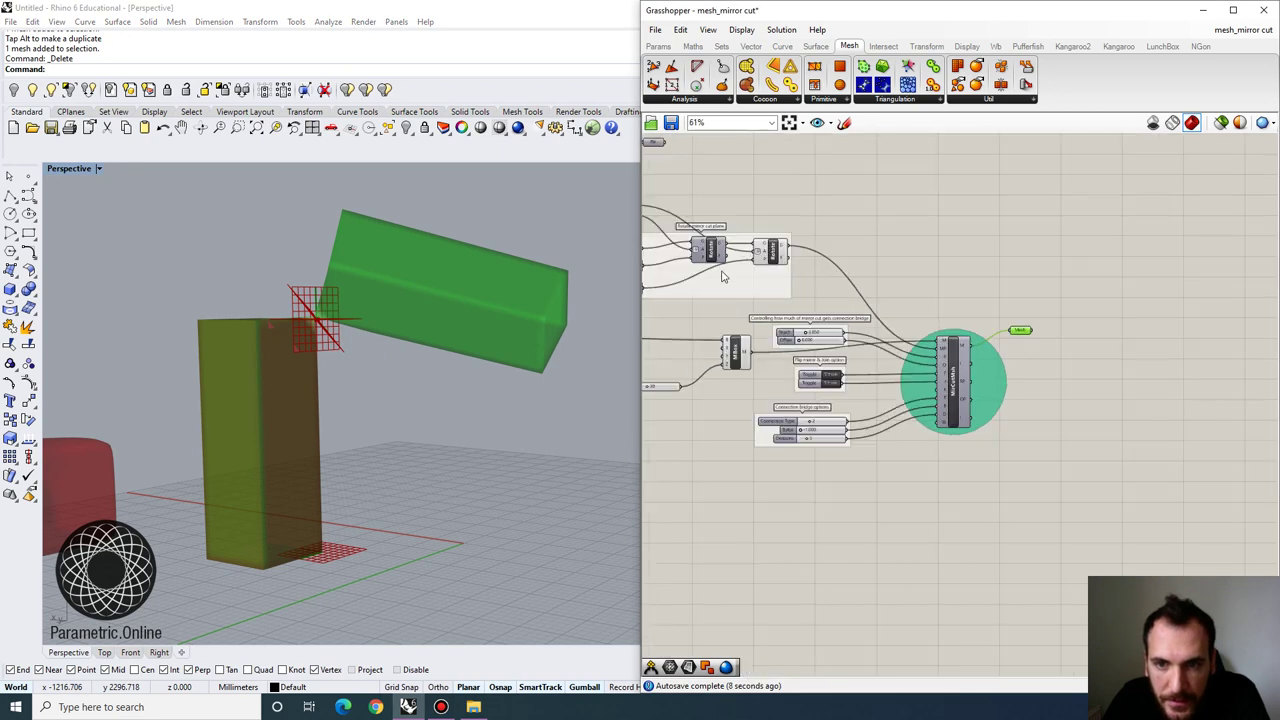
pyautogui.moveTo(717, 270); pyautogui.dragTo(897, 343, button='right')
pyautogui.scroll(3, 775, 287)
pyautogui.scroll(3, 797, 285)
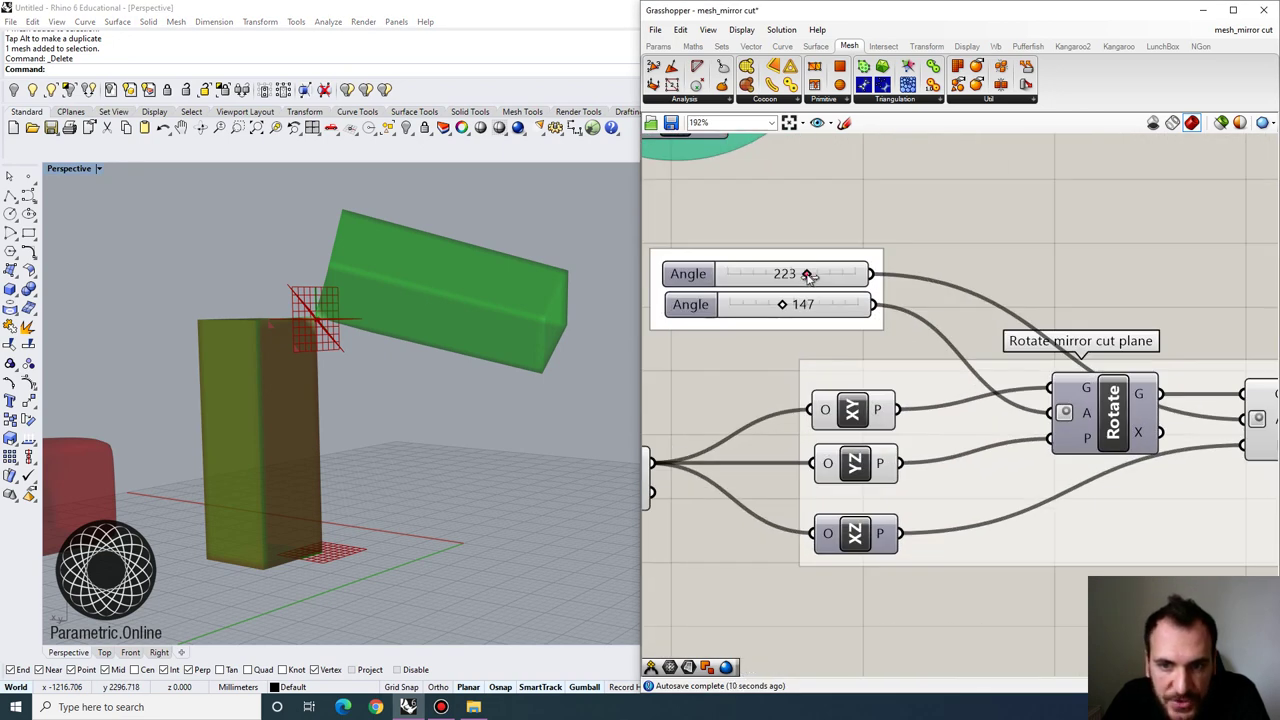
pyautogui.moveTo(808, 275); pyautogui.dragTo(792, 306)
pyautogui.moveTo(524, 341); pyautogui.dragTo(505, 356, button='right')
pyautogui.scroll(-12, 503, 354)
pyautogui.moveTo(443, 437); pyautogui.dragTo(391, 506, button='right')
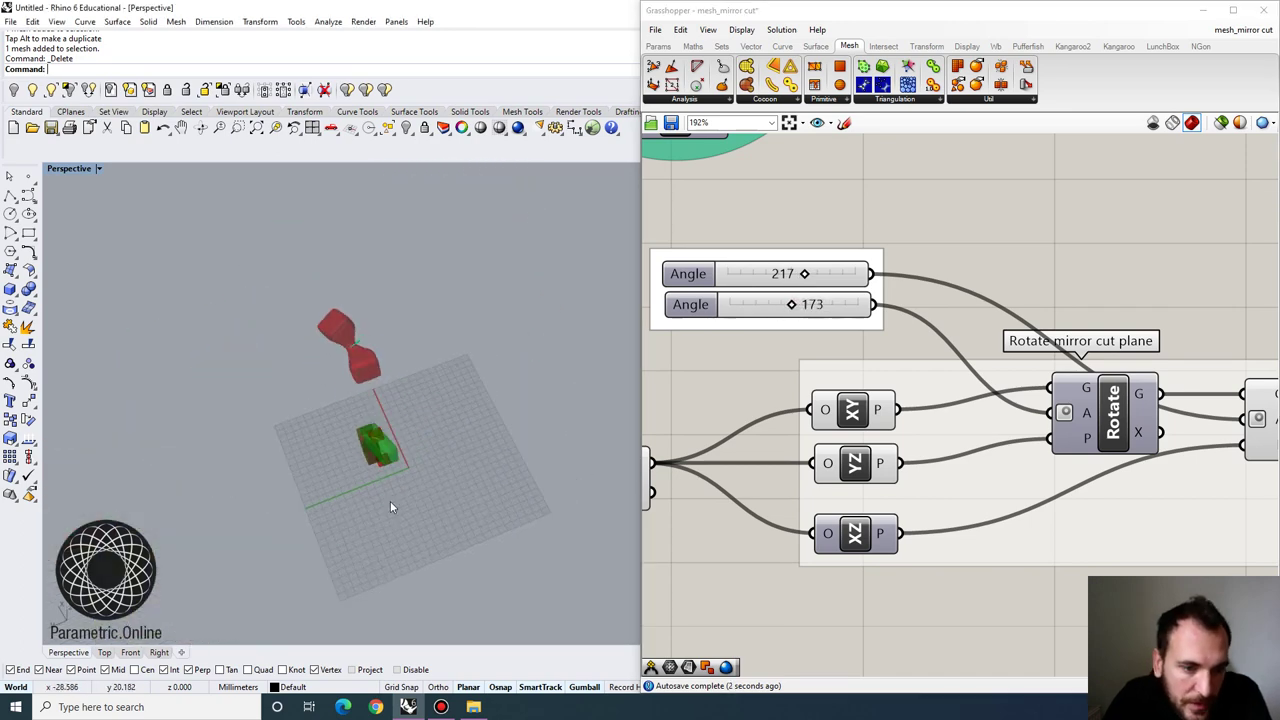
pyautogui.scroll(10, 400, 494)
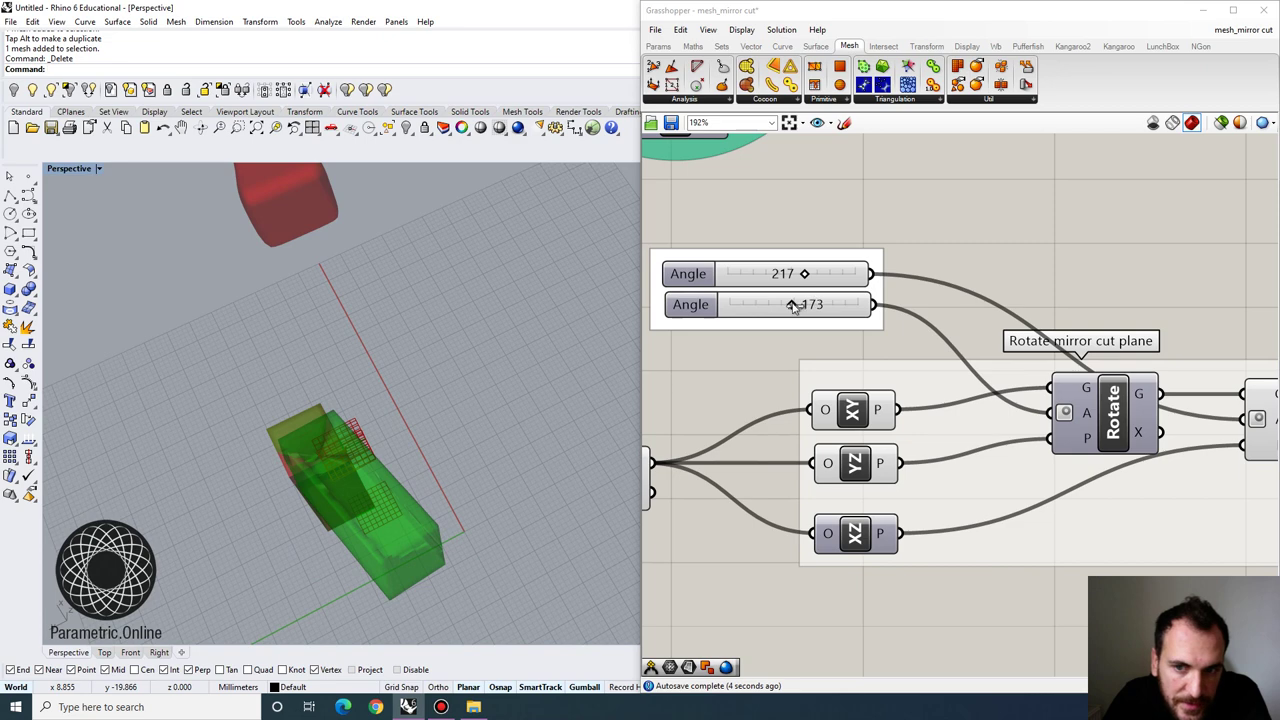
# Set the upper Angle slider to 196 and the lower Angle slider to 168 to reorient the mirrored part
pyautogui.moveTo(793, 305); pyautogui.dragTo(797, 274)
pyautogui.moveTo(400, 420); pyautogui.dragTo(556, 300, button='right')
pyautogui.scroll(8, 556, 270)
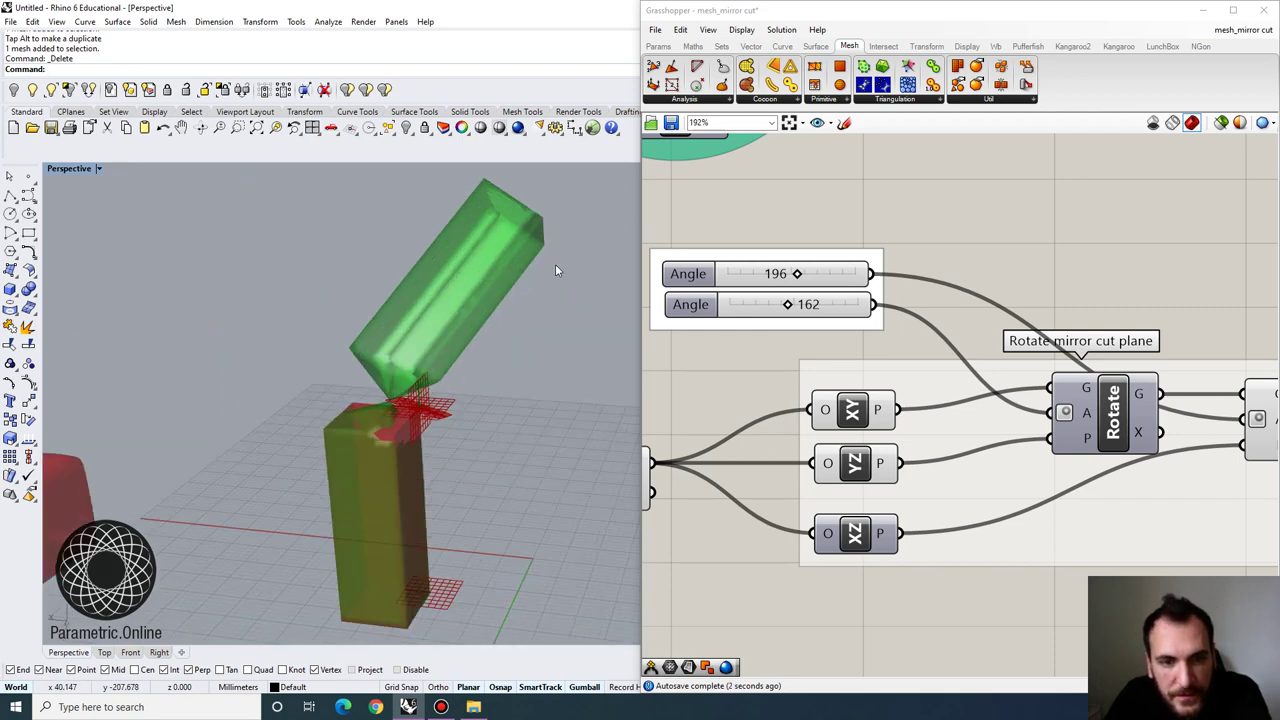
pyautogui.moveTo(797, 305)
pyautogui.mouseDown()
pyautogui.moveTo(808, 304)
pyautogui.moveTo(791, 306)
pyautogui.mouseUp()
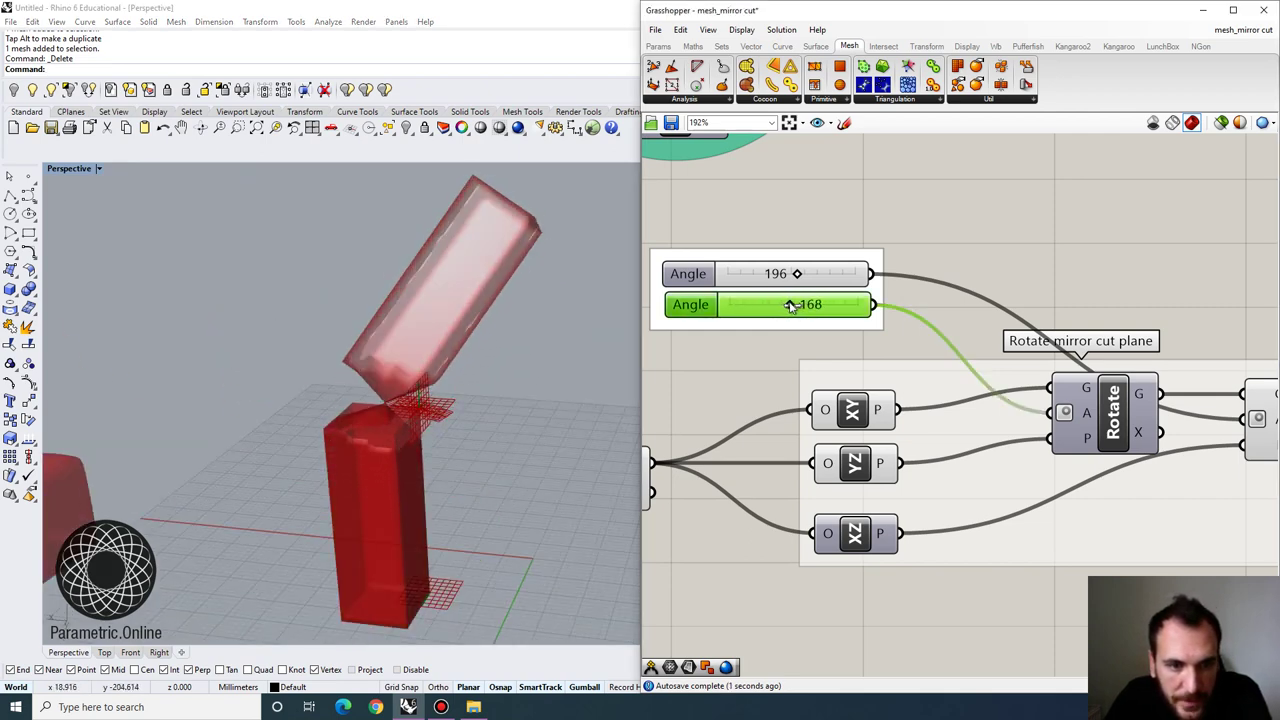
pyautogui.moveTo(428, 440); pyautogui.dragTo(414, 383, button='right')
pyautogui.scroll(-3, 414, 383)
# Set the Y coordinate slider of the base point to 6 and inspect the shifted box and mirrored part
pyautogui.moveTo(689, 384); pyautogui.dragTo(750, 382, button='right')
pyautogui.scroll(-8, 750, 382)
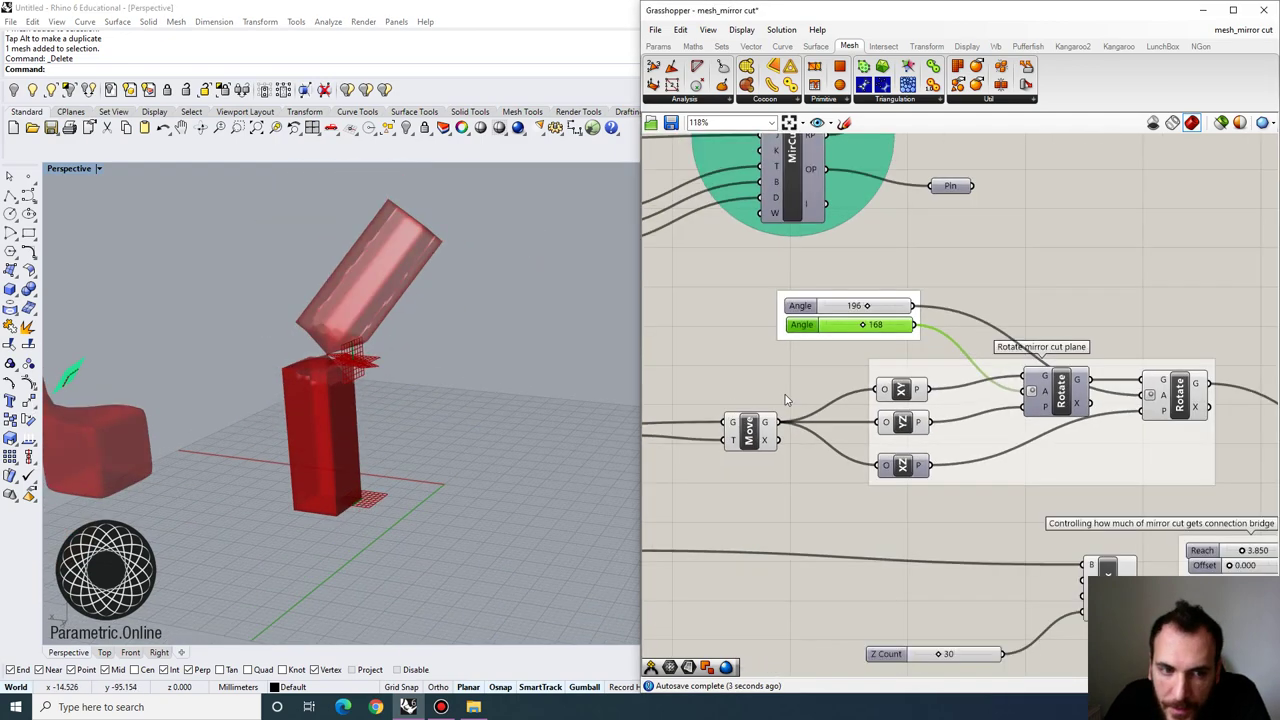
pyautogui.scroll(4, 775, 415)
pyautogui.scroll(4, 775, 415)
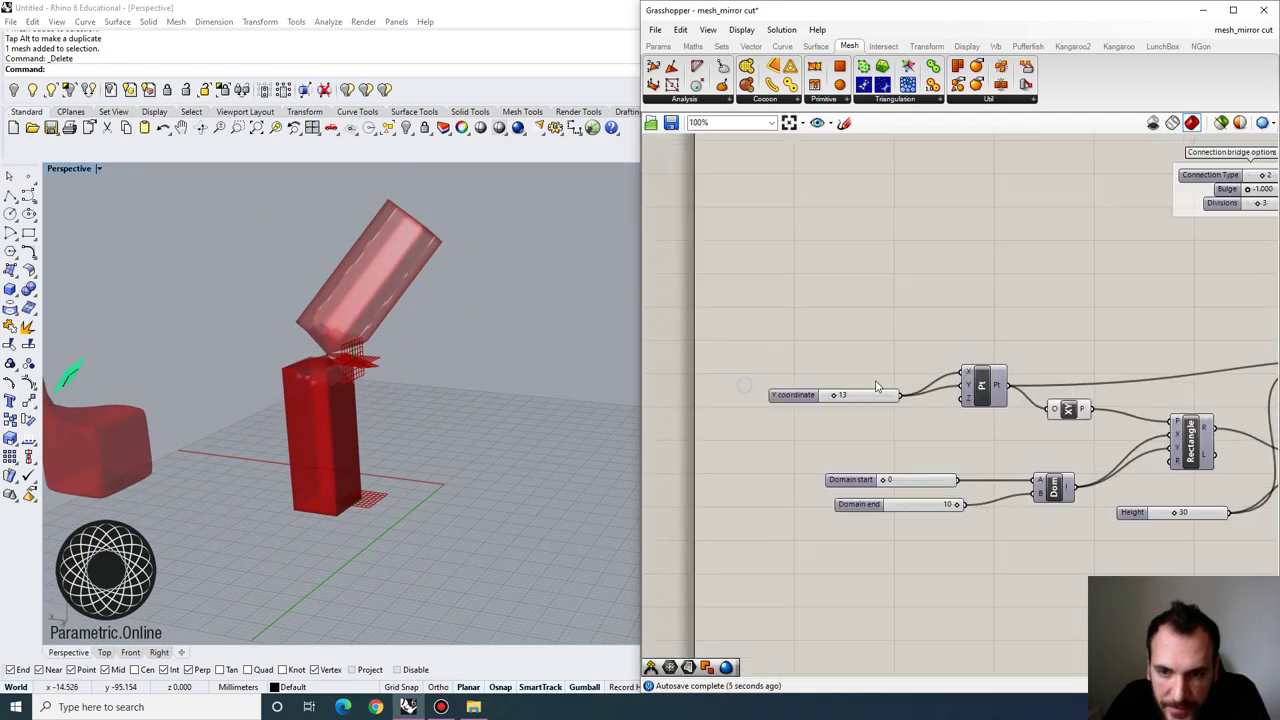
pyautogui.moveTo(941, 490); pyautogui.dragTo(884, 441, button='right')
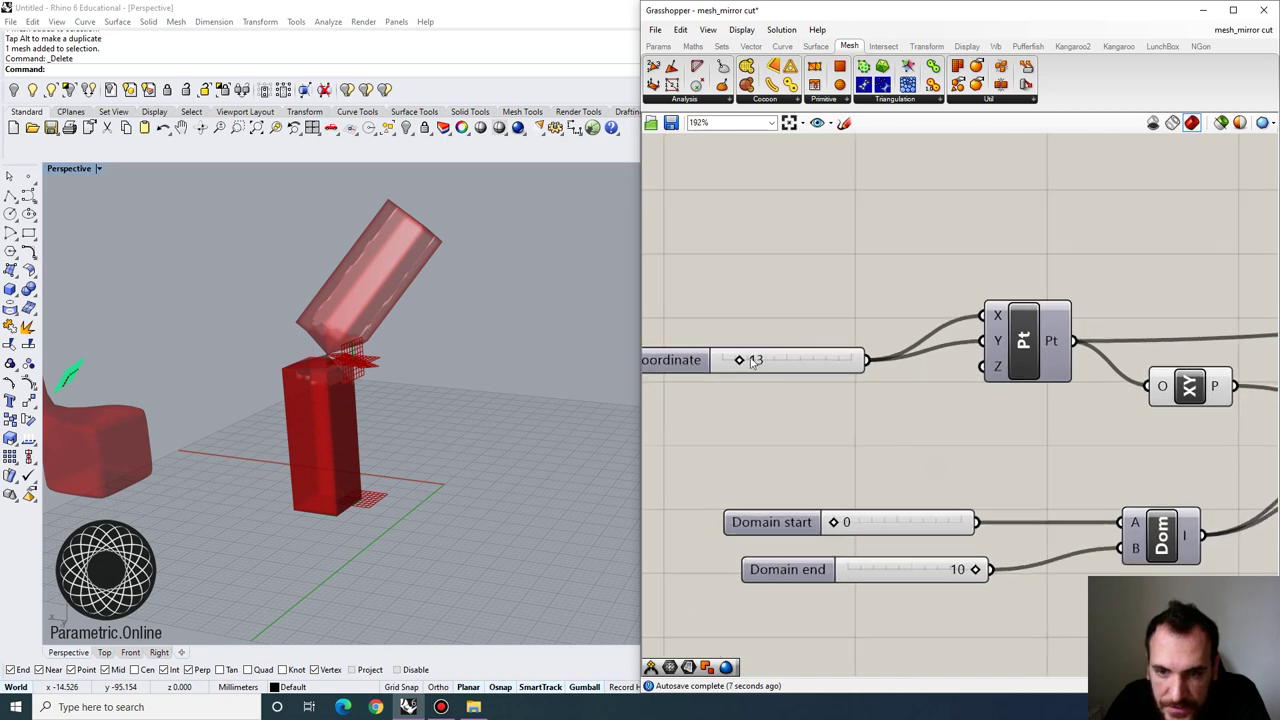
pyautogui.moveTo(738, 362); pyautogui.dragTo(728, 362)
pyautogui.moveTo(576, 398); pyautogui.dragTo(540, 374, button='right')
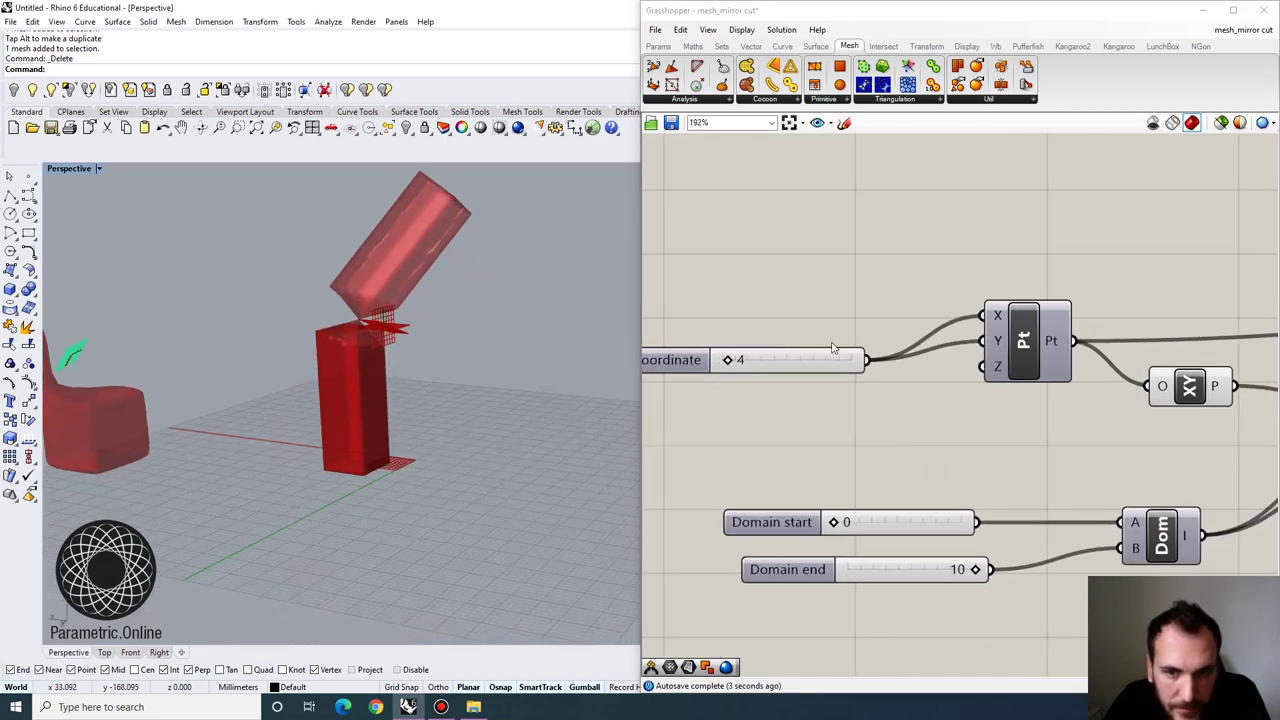
pyautogui.moveTo(738, 366); pyautogui.dragTo(733, 363)
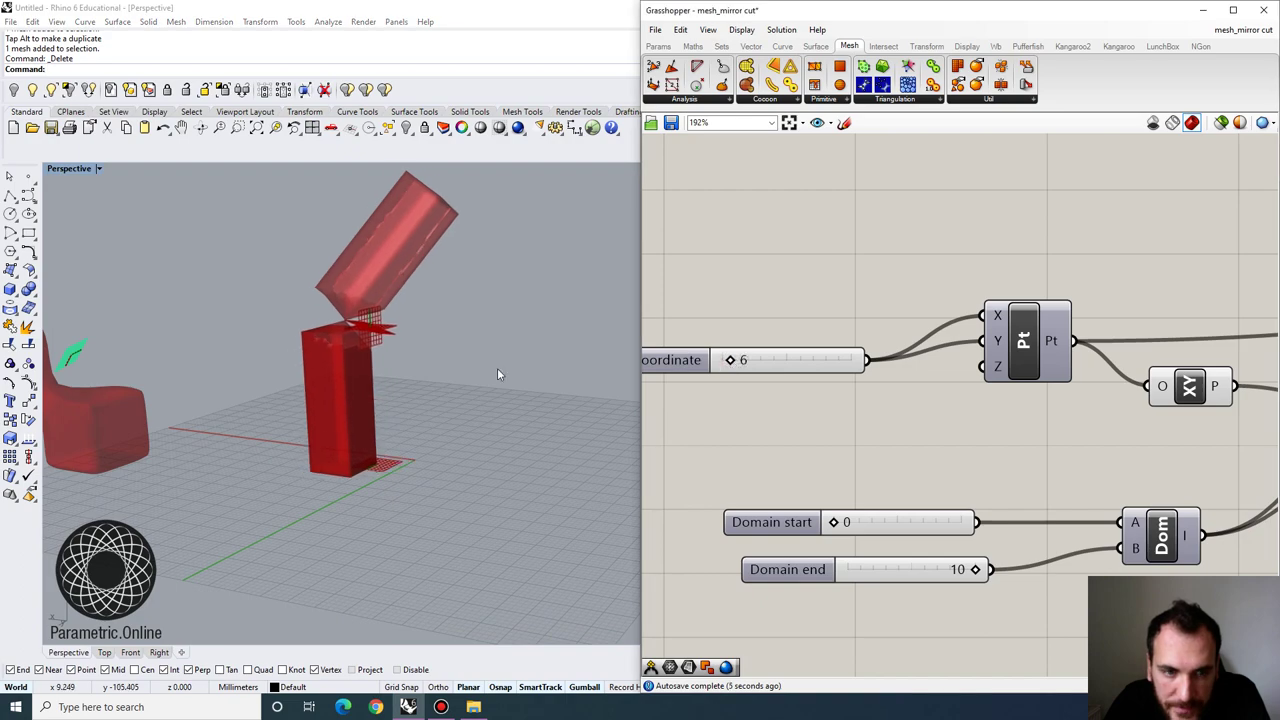
pyautogui.moveTo(497, 374); pyautogui.dragTo(409, 334, button='right')
pyautogui.scroll(-5, 409, 334)
pyautogui.scroll(7, 386, 328)
pyautogui.scroll(-5, 952, 431)
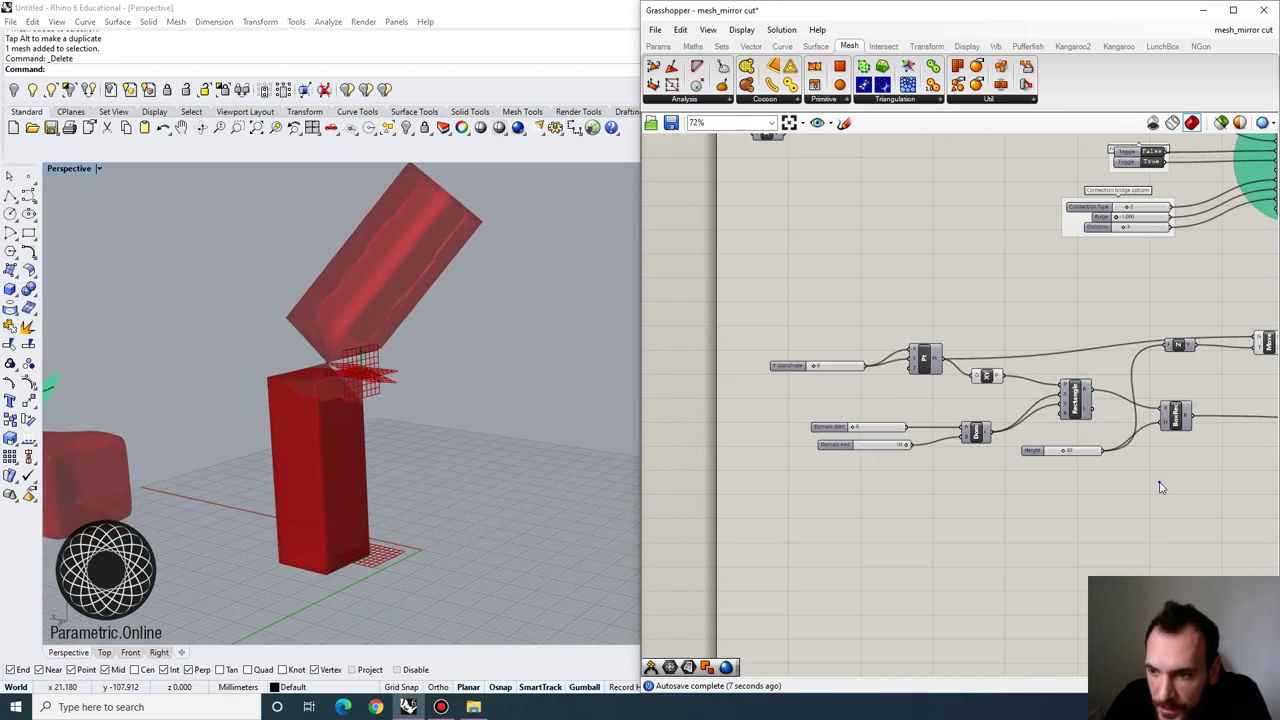
# Raise the copied Reach slider to 16.501 to lengthen the connection bridge
pyautogui.moveTo(1160, 486); pyautogui.dragTo(889, 460, button='right')
pyautogui.scroll(2, 889, 460)
pyautogui.moveTo(1090, 432); pyautogui.dragTo(821, 443, button='right')
pyautogui.scroll(2, 880, 423)
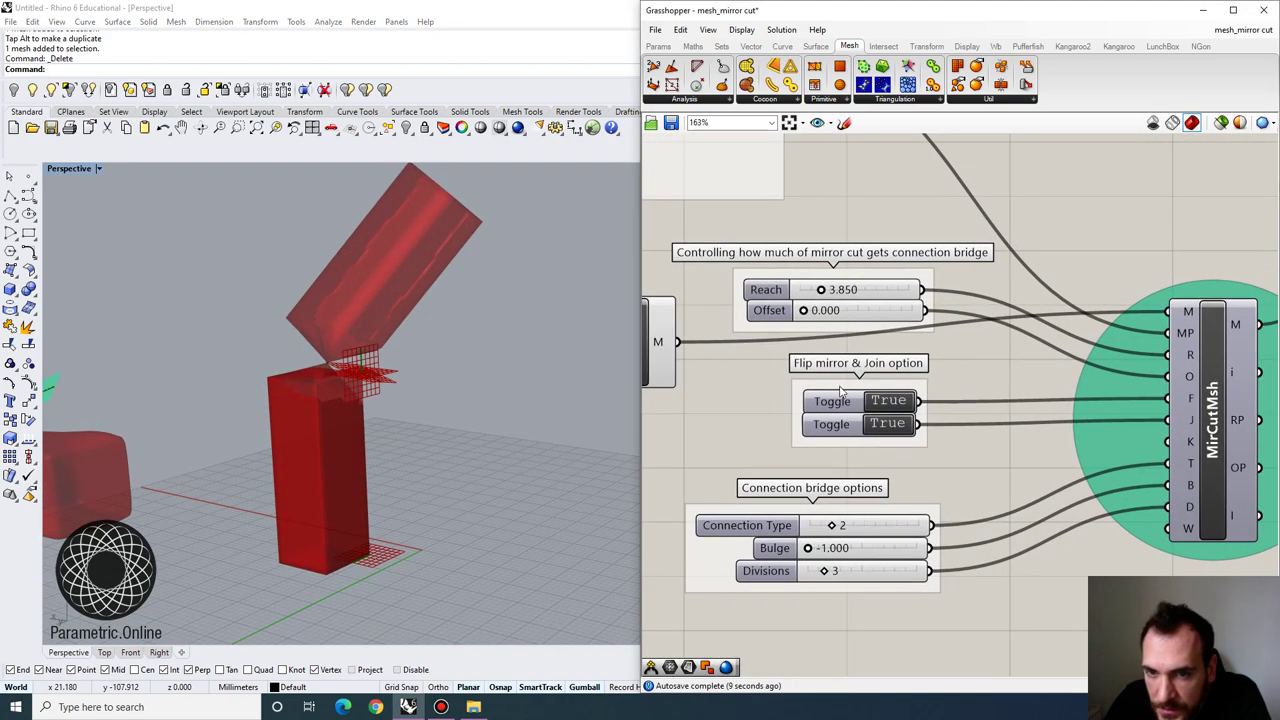
pyautogui.moveTo(879, 325); pyautogui.dragTo(866, 336, button='right')
pyautogui.moveTo(888, 494); pyautogui.dragTo(875, 507, button='right')
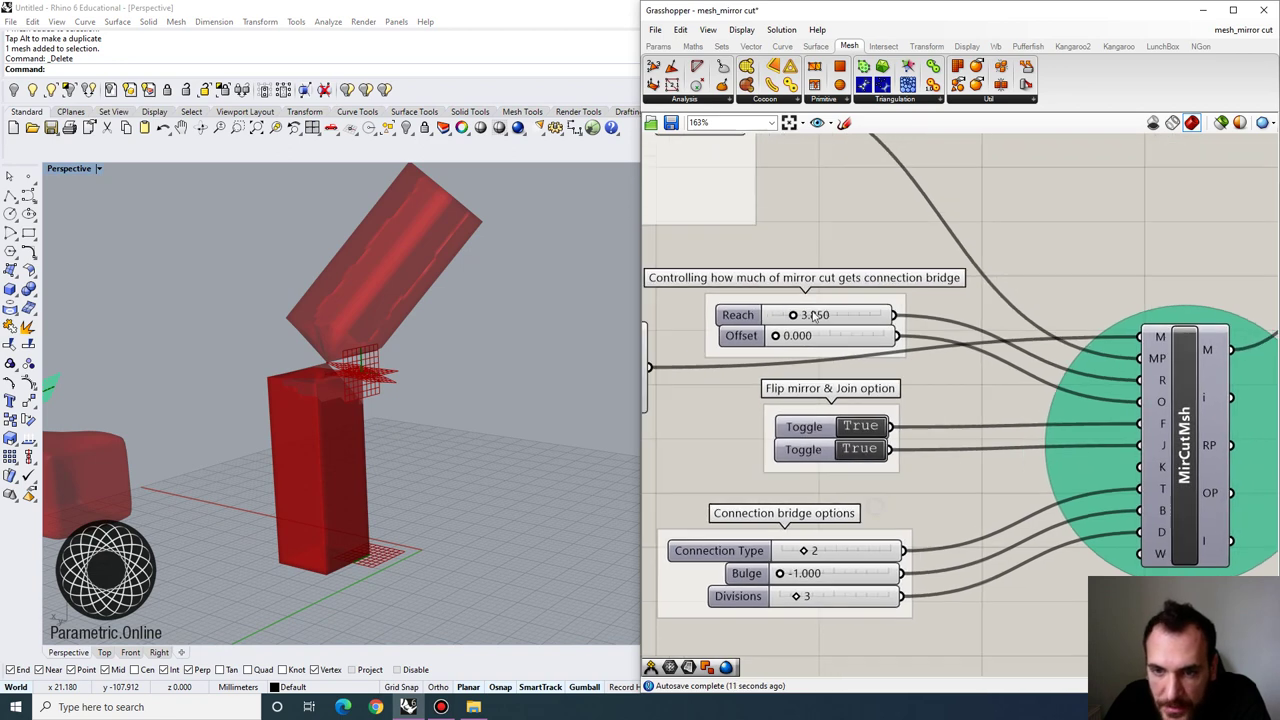
pyautogui.moveTo(795, 317); pyautogui.dragTo(855, 314)
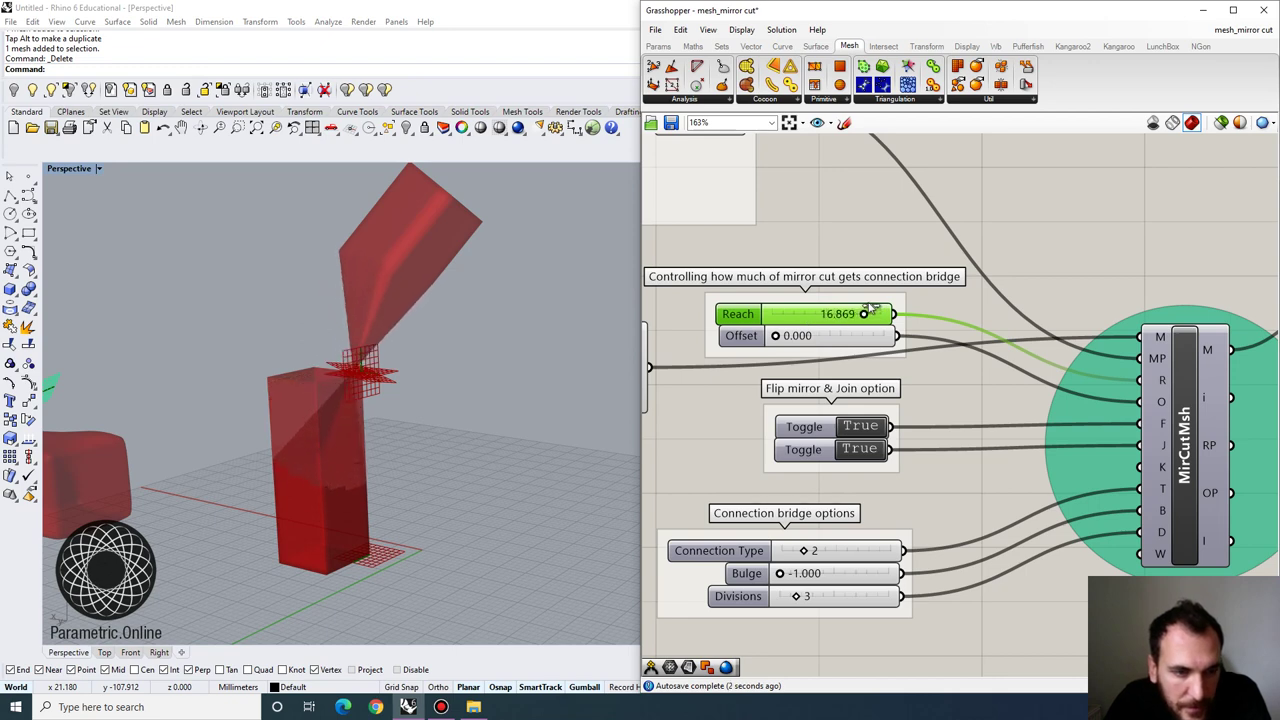
# Turn off the preview of the Mesh Box component so only the mirror-cut result is displayed
pyautogui.scroll(-5, 865, 306)
pyautogui.scroll(4, 784, 328)
pyautogui.click(727, 331)
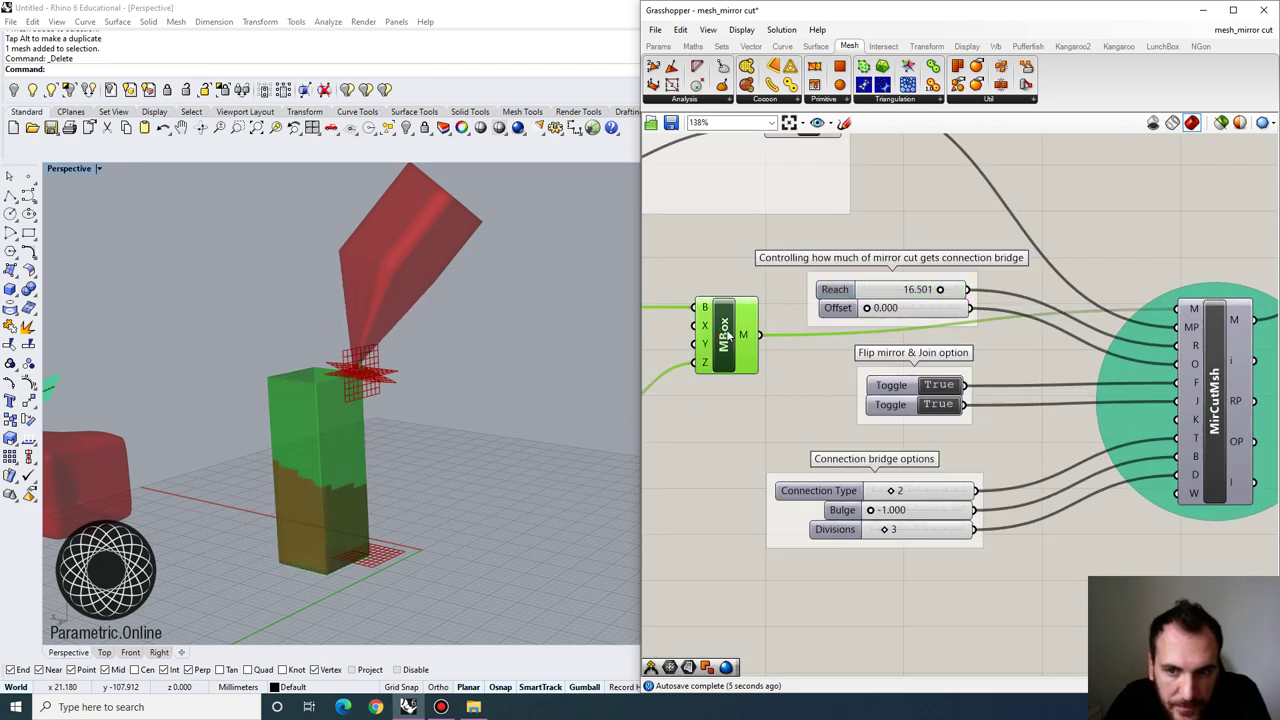
pyautogui.rightClick(727, 331)
pyautogui.click(760, 356)
# Set the Bulge slider of the connection bridge to -0.045 and inspect the bridge shape
pyautogui.scroll(3, 850, 490)
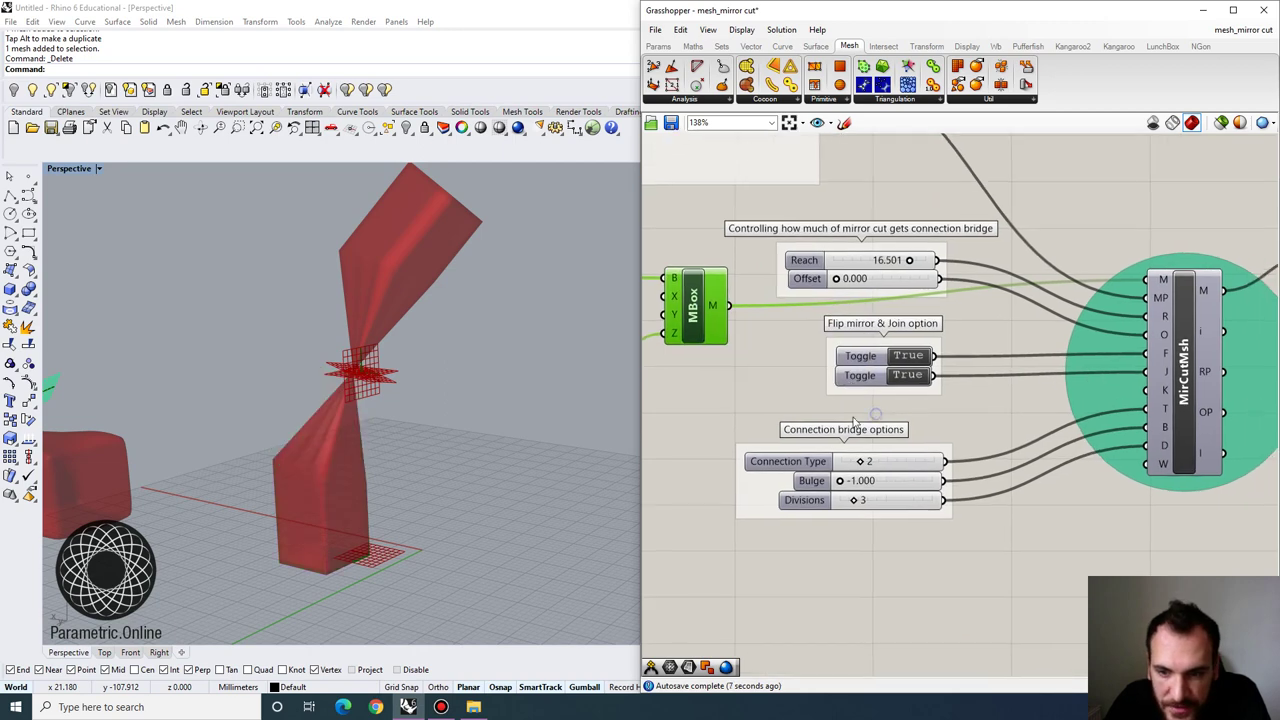
pyautogui.moveTo(840, 488); pyautogui.dragTo(877, 488)
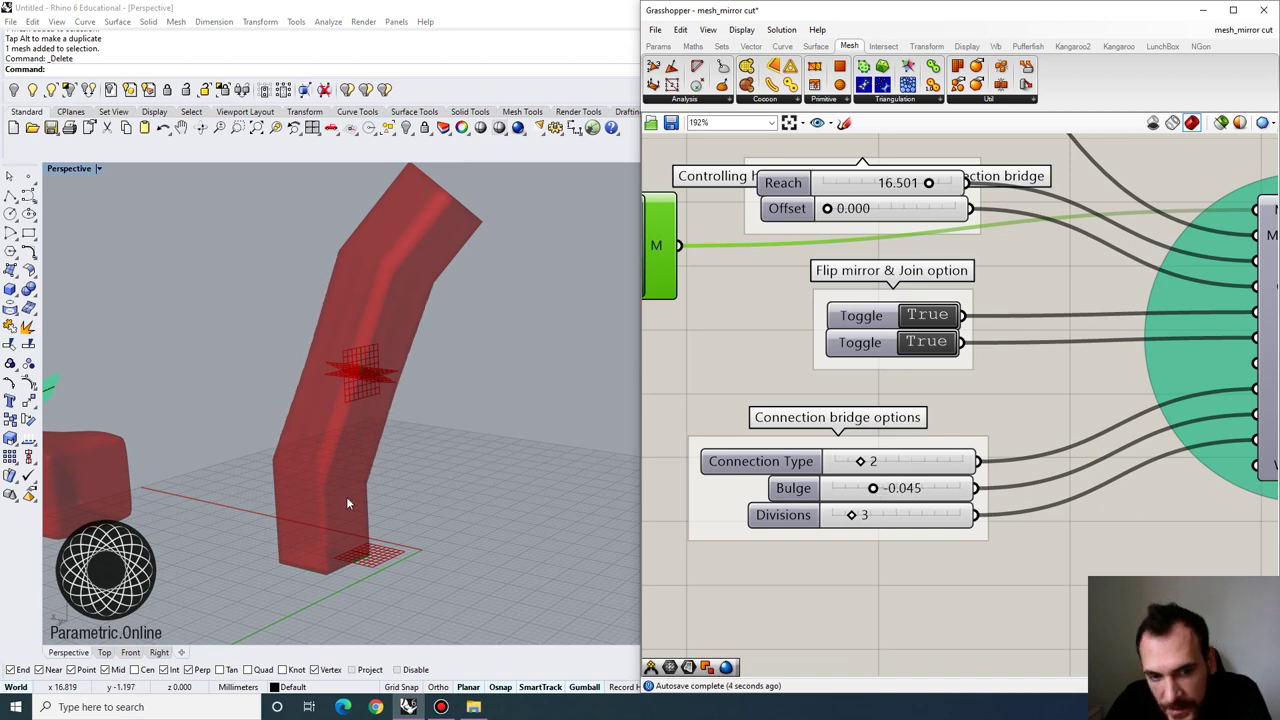
pyautogui.scroll(-4, 484, 339)
pyautogui.scroll(4, 484, 339)
pyautogui.moveTo(484, 339); pyautogui.dragTo(477, 300, button='right')
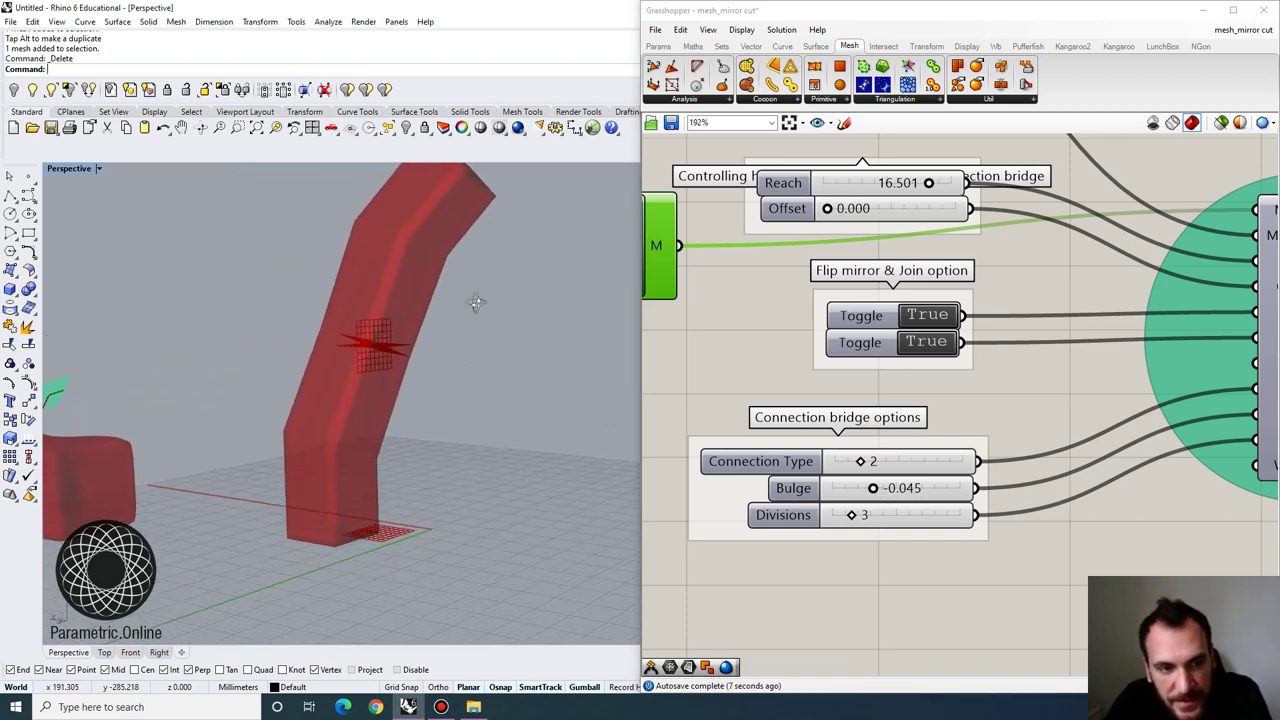
pyautogui.scroll(-6, 478, 292)
pyautogui.scroll(4, 478, 292)
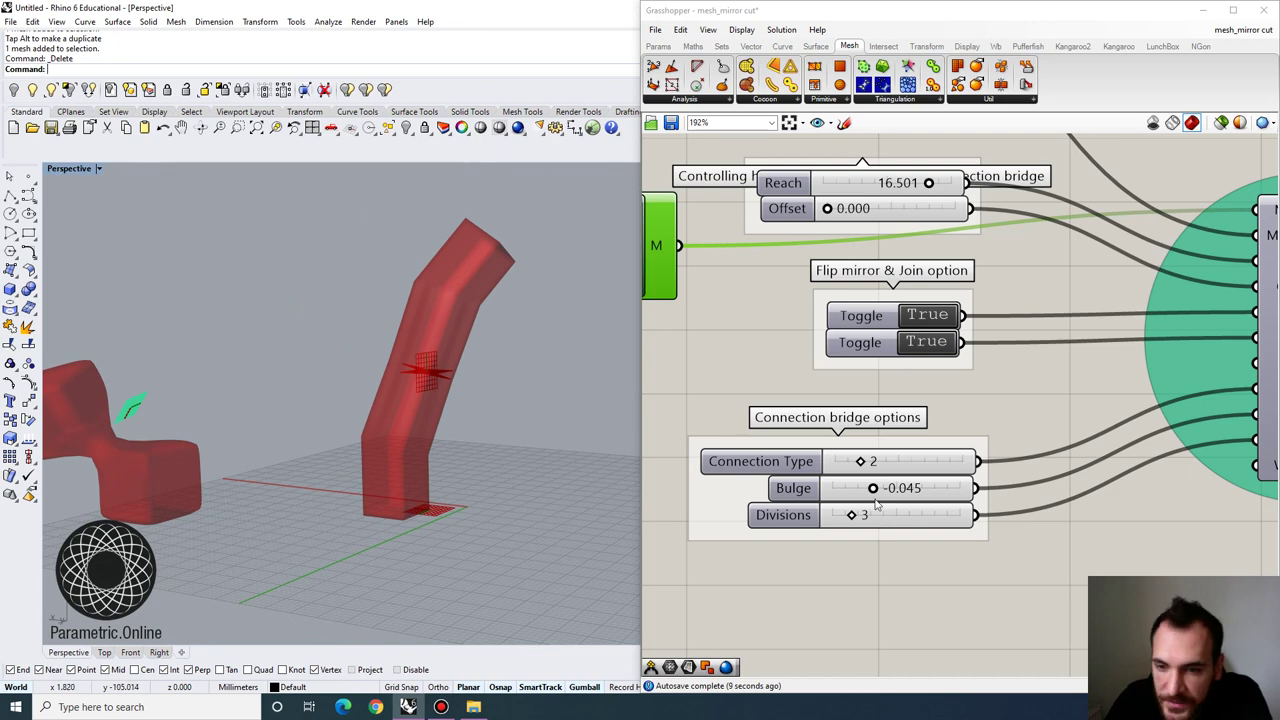
# Set the Reach slider to 9.193 to shorten the connection bridge and inspect the bent mesh from several angles
pyautogui.moveTo(855, 322); pyautogui.dragTo(841, 383, button='right')
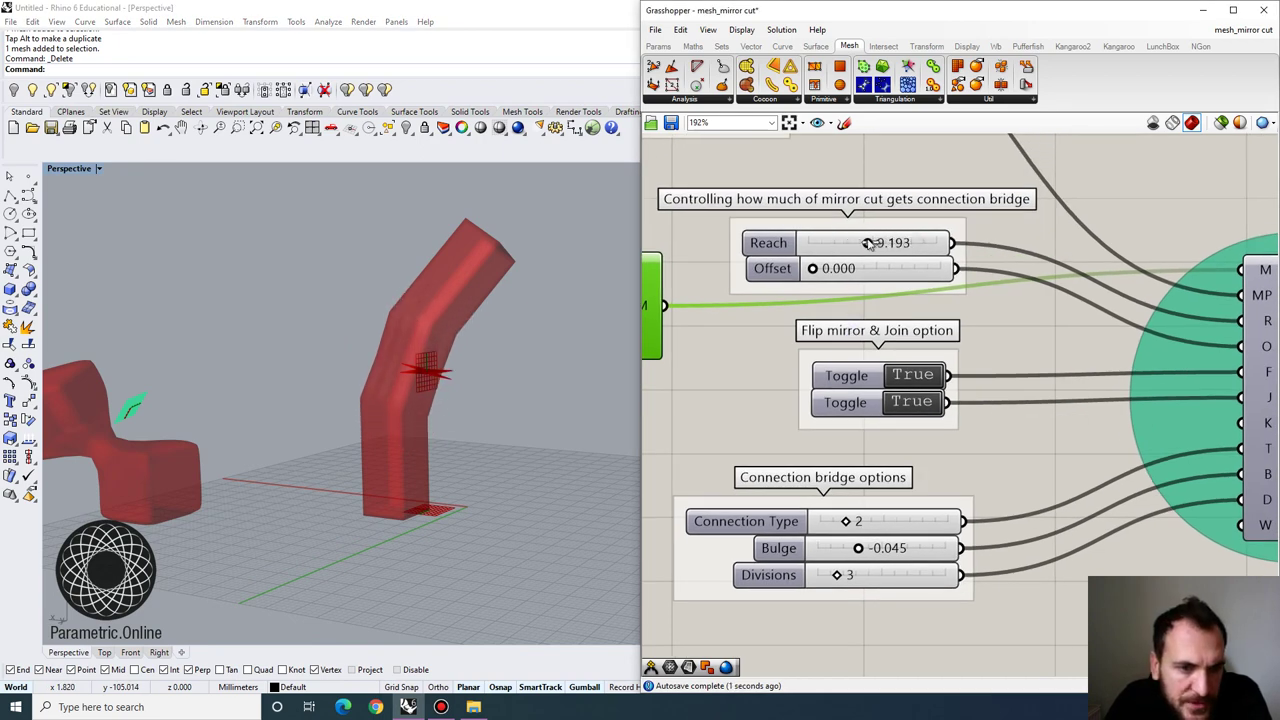
pyautogui.moveTo(420, 335); pyautogui.dragTo(371, 360, button='right')
pyautogui.scroll(-8, 371, 357)
pyautogui.scroll(8, 366, 360)
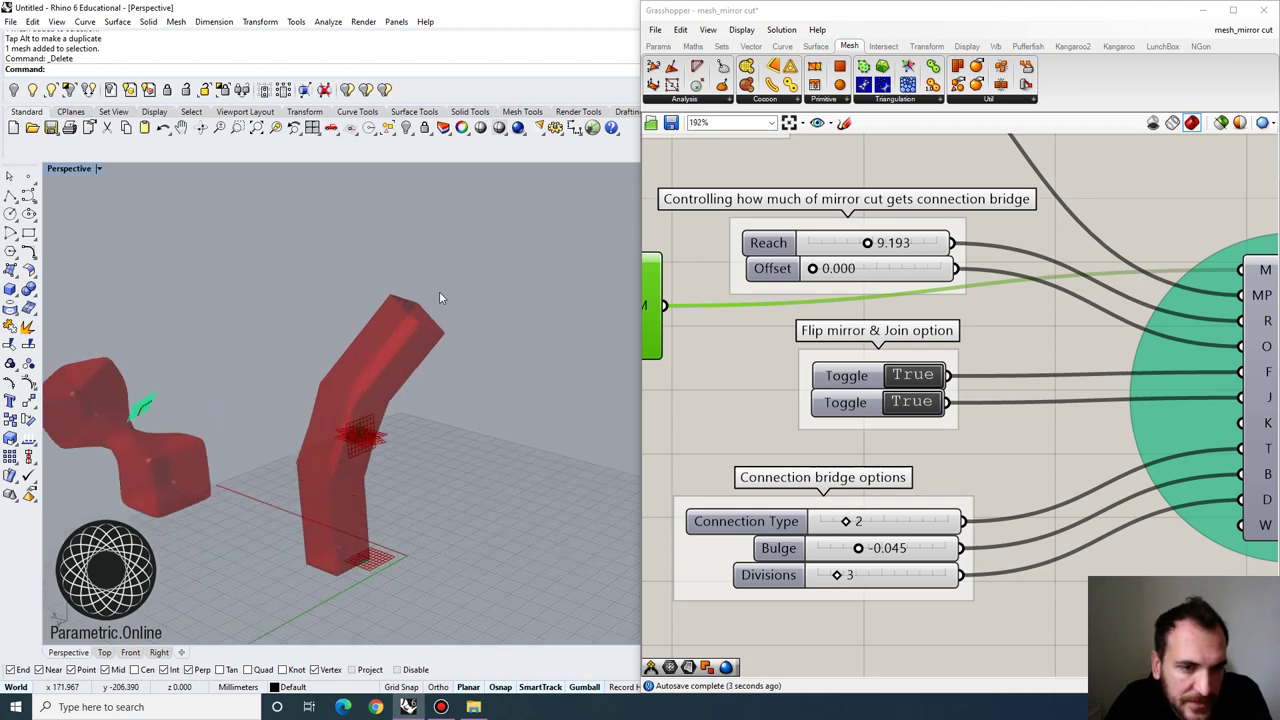
pyautogui.scroll(-5, 439, 298)
pyautogui.moveTo(439, 298); pyautogui.dragTo(530, 338, button='right')
pyautogui.scroll(4, 445, 395)
pyautogui.scroll(-6, 505, 319)
pyautogui.scroll(8, 506, 316)
pyautogui.scroll(-4, 487, 337)
# Select the Mesh parameter at the mirror-cut output and examine the highlighted mesh in the viewport
pyautogui.click(681, 377)
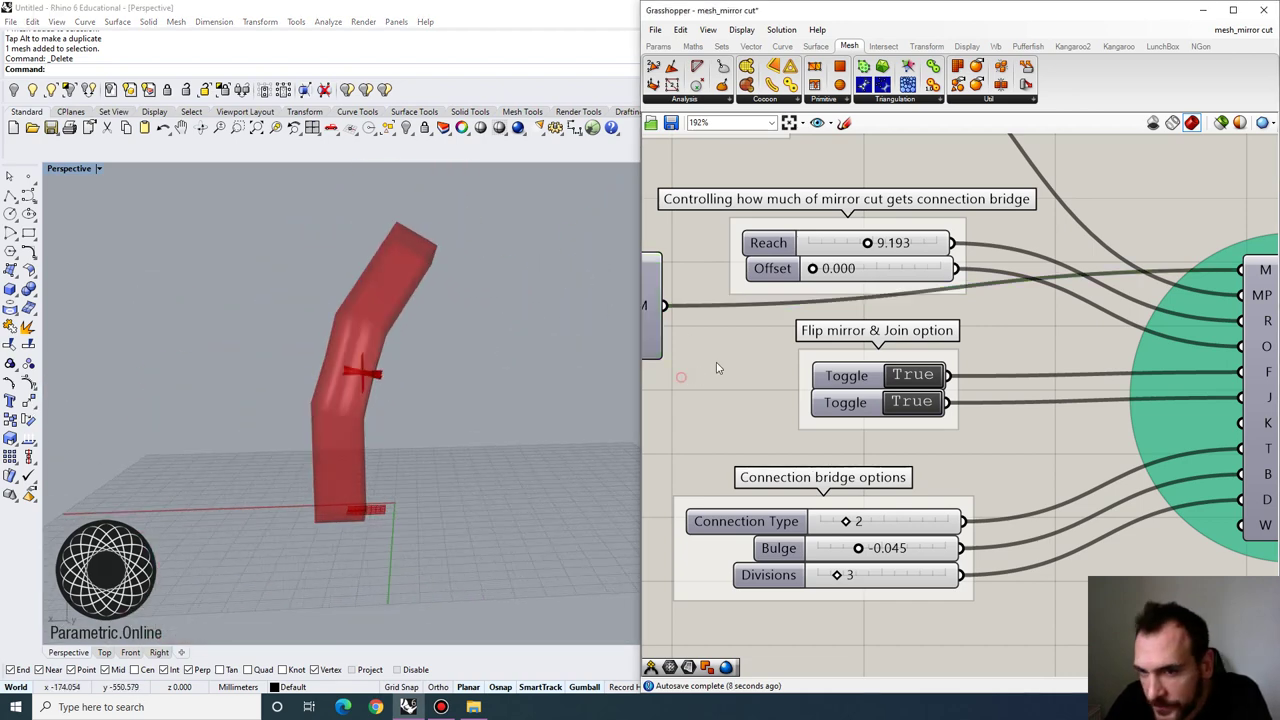
pyautogui.scroll(-3, 716, 368)
pyautogui.click(896, 366)
pyautogui.scroll(-2, 829, 334)
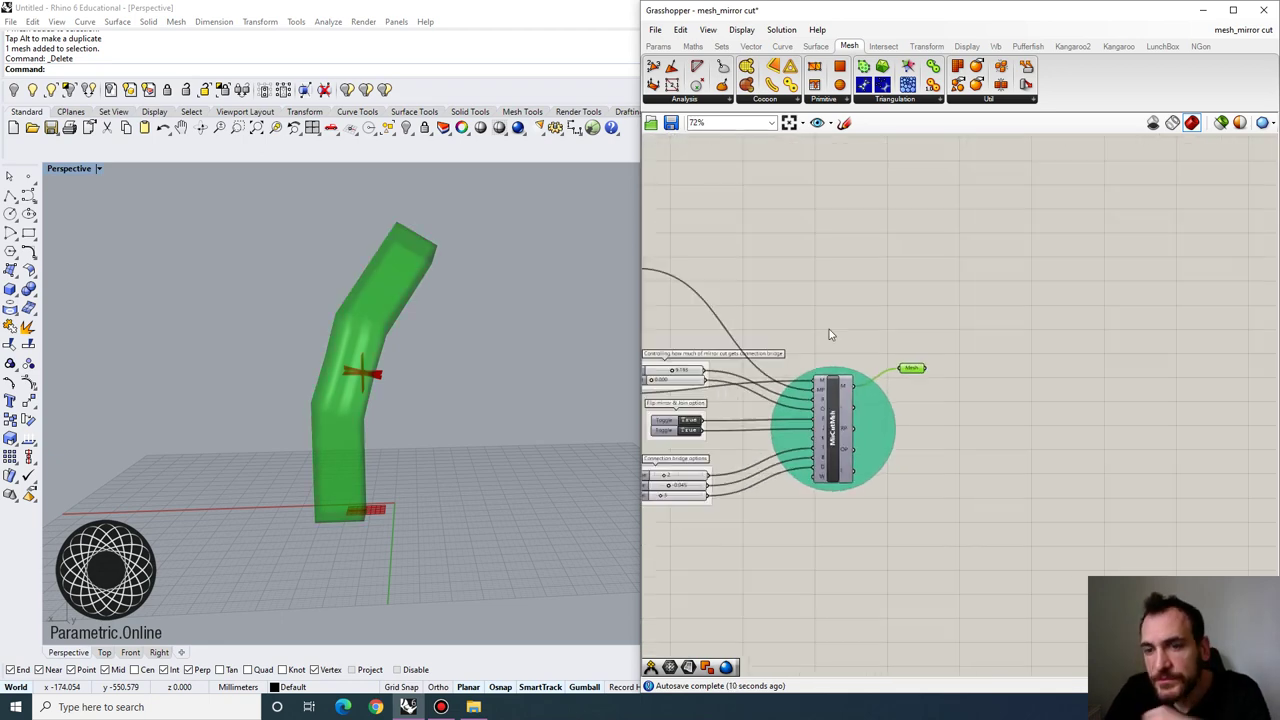
pyautogui.moveTo(829, 330); pyautogui.dragTo(839, 383, button='right')
pyautogui.moveTo(505, 385); pyautogui.dragTo(476, 407, button='right')
pyautogui.scroll(-5, 476, 416)
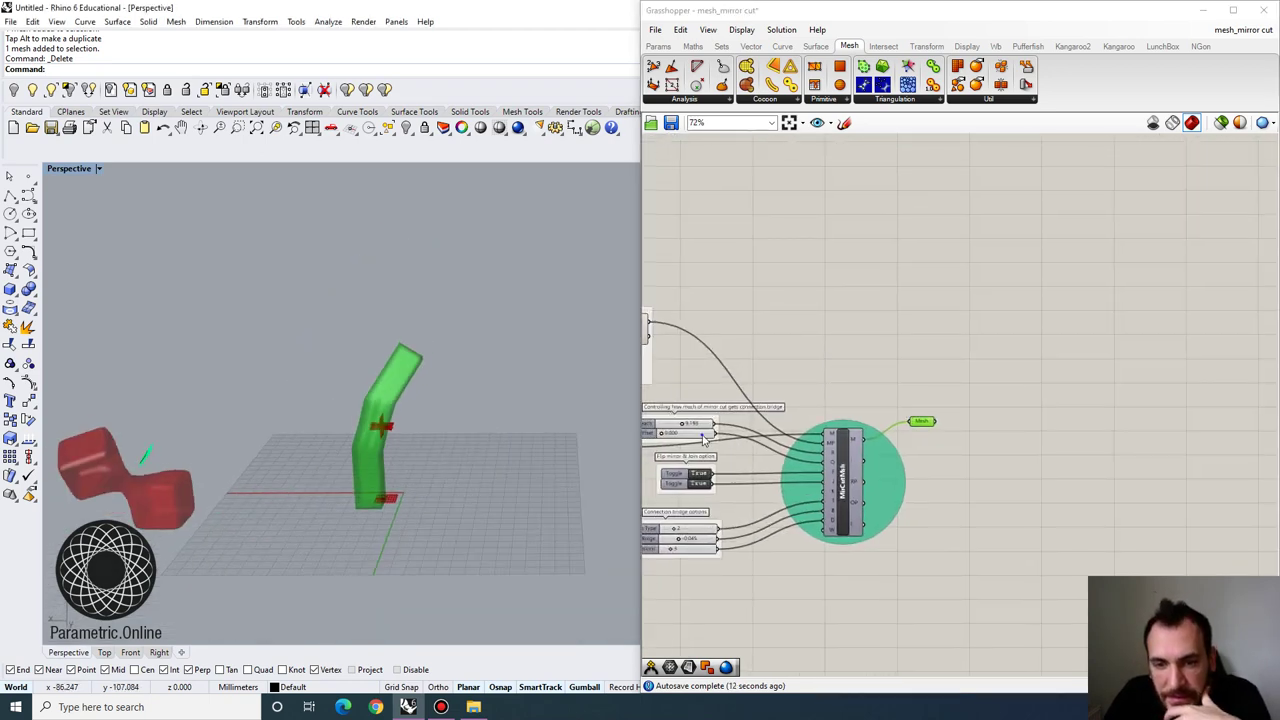
pyautogui.scroll(2, 705, 440)
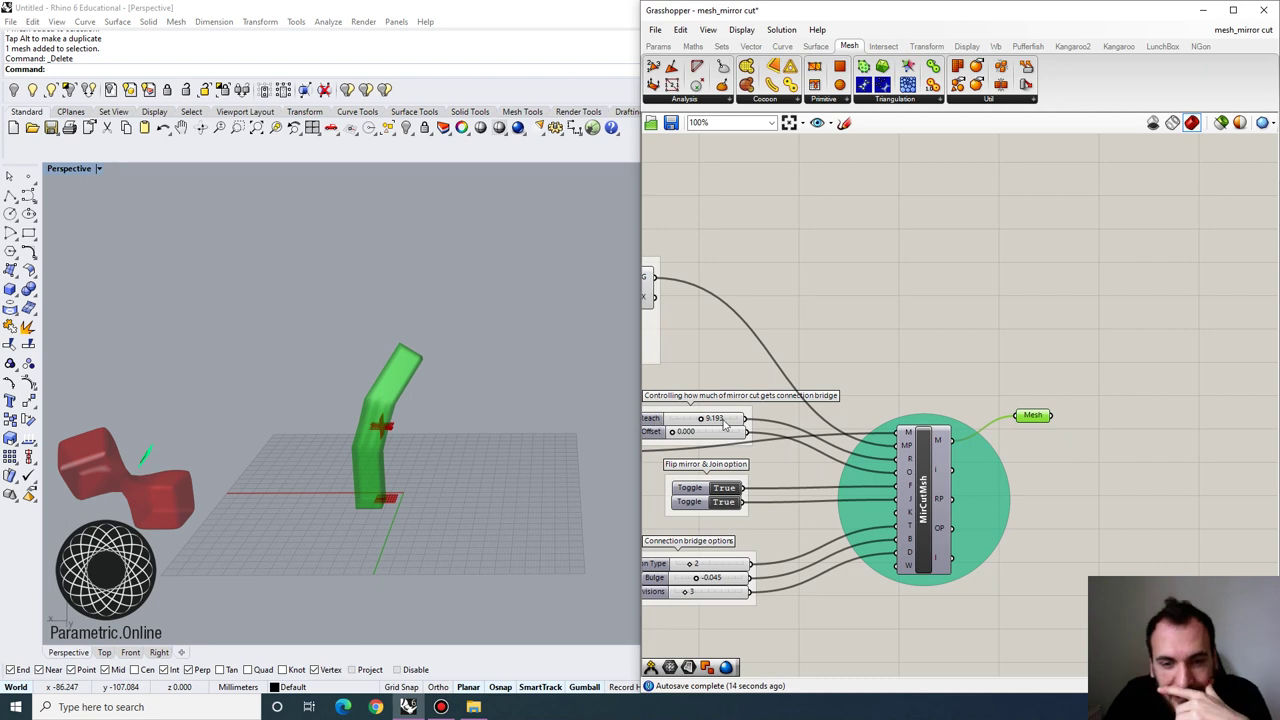
# Select the MirCutMsh component and examine its inputs and outputs alongside the bent mesh and its cut plane
pyautogui.scroll(-2, 903, 365)
pyautogui.click(908, 458)
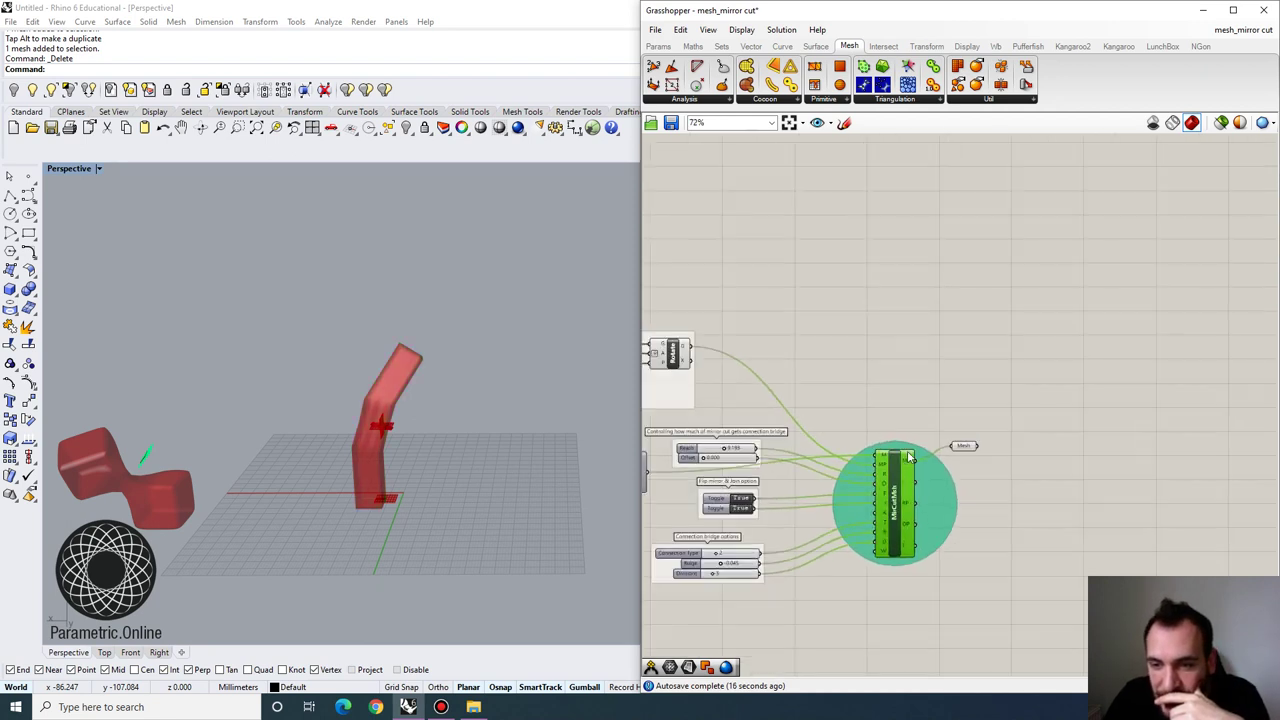
pyautogui.moveTo(874, 460); pyautogui.dragTo(898, 457, button='right')
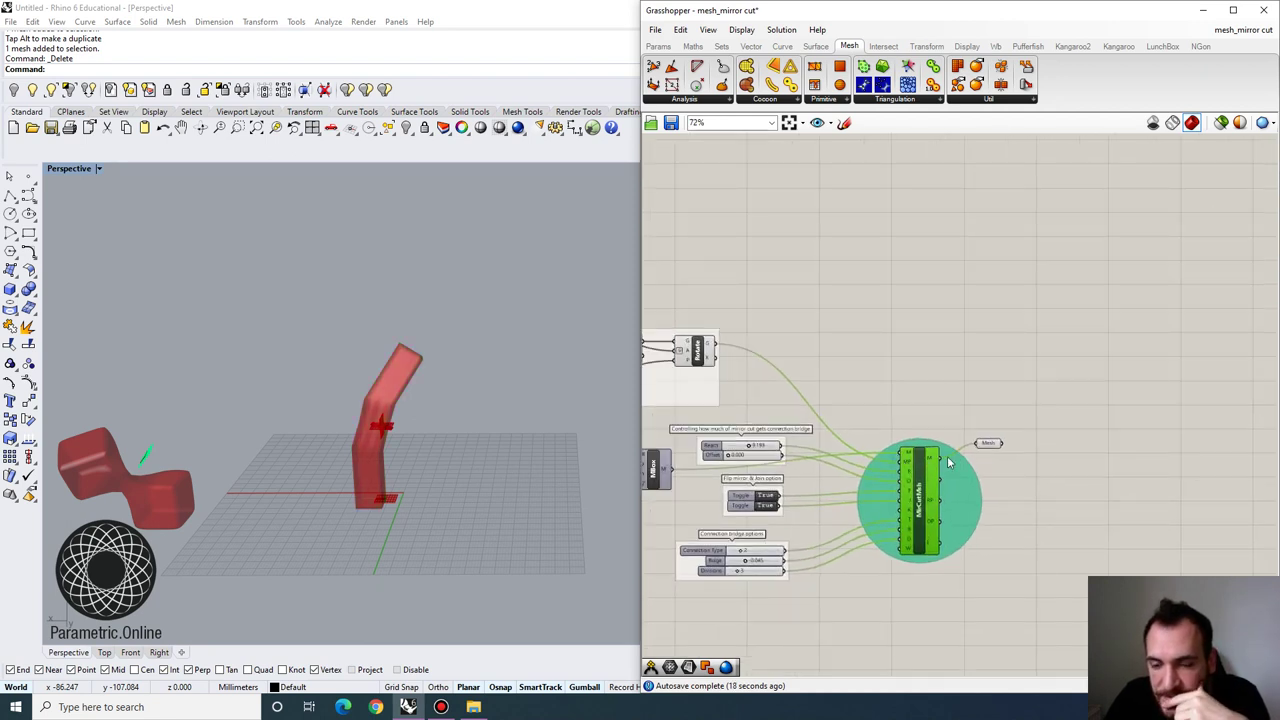
pyautogui.moveTo(417, 468); pyautogui.dragTo(414, 491, button='right')
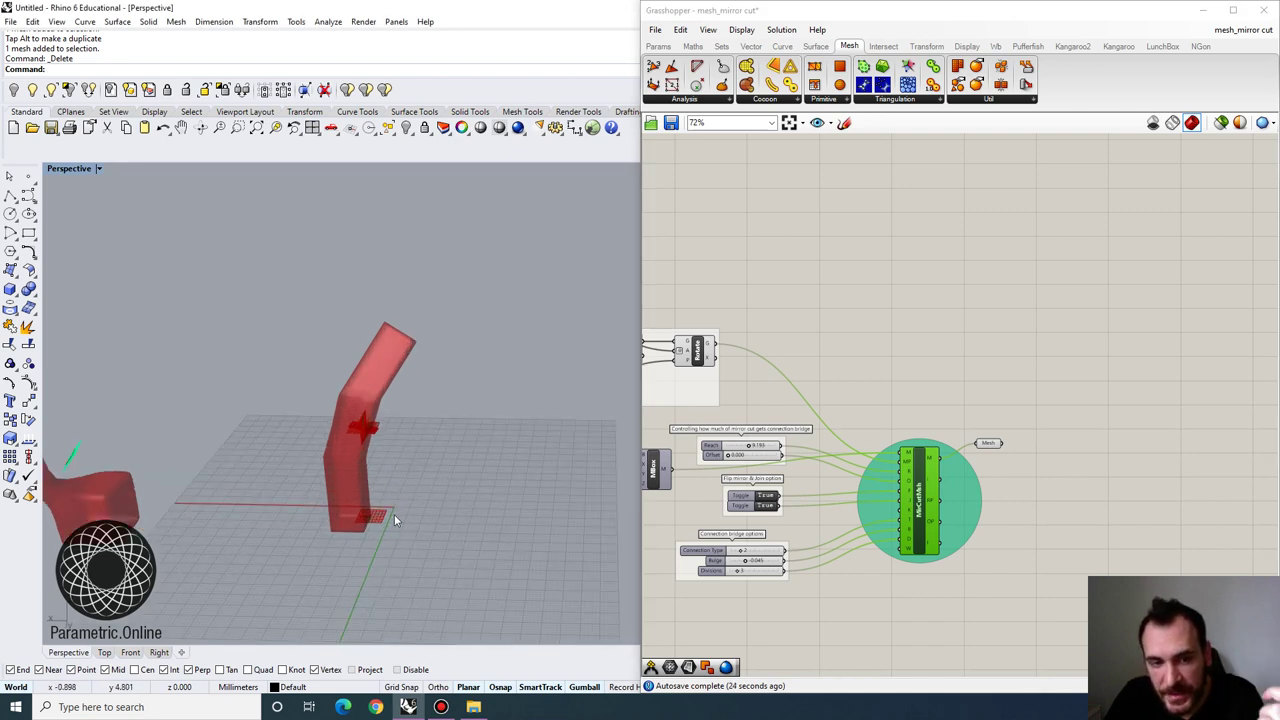
pyautogui.moveTo(394, 517); pyautogui.dragTo(401, 526, button='right')
pyautogui.scroll(3, 398, 523)
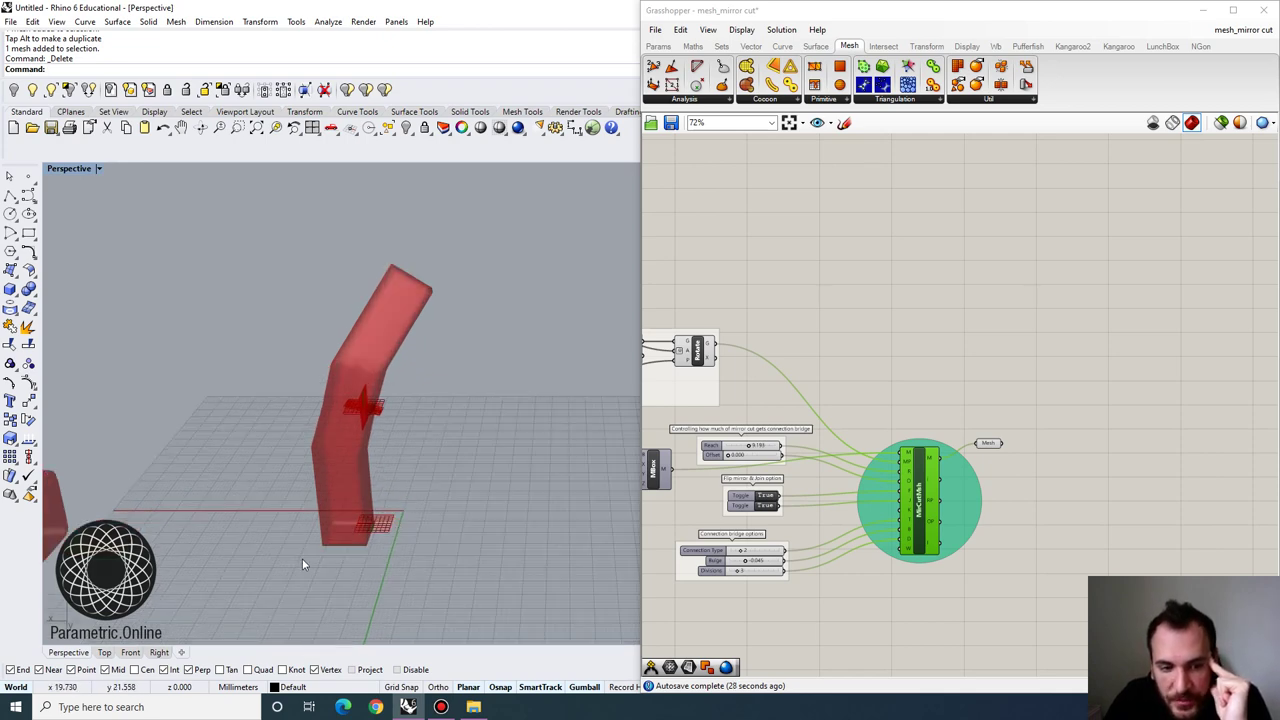
pyautogui.moveTo(385, 500); pyautogui.dragTo(374, 483, button='right')
pyautogui.scroll(5, 374, 481)
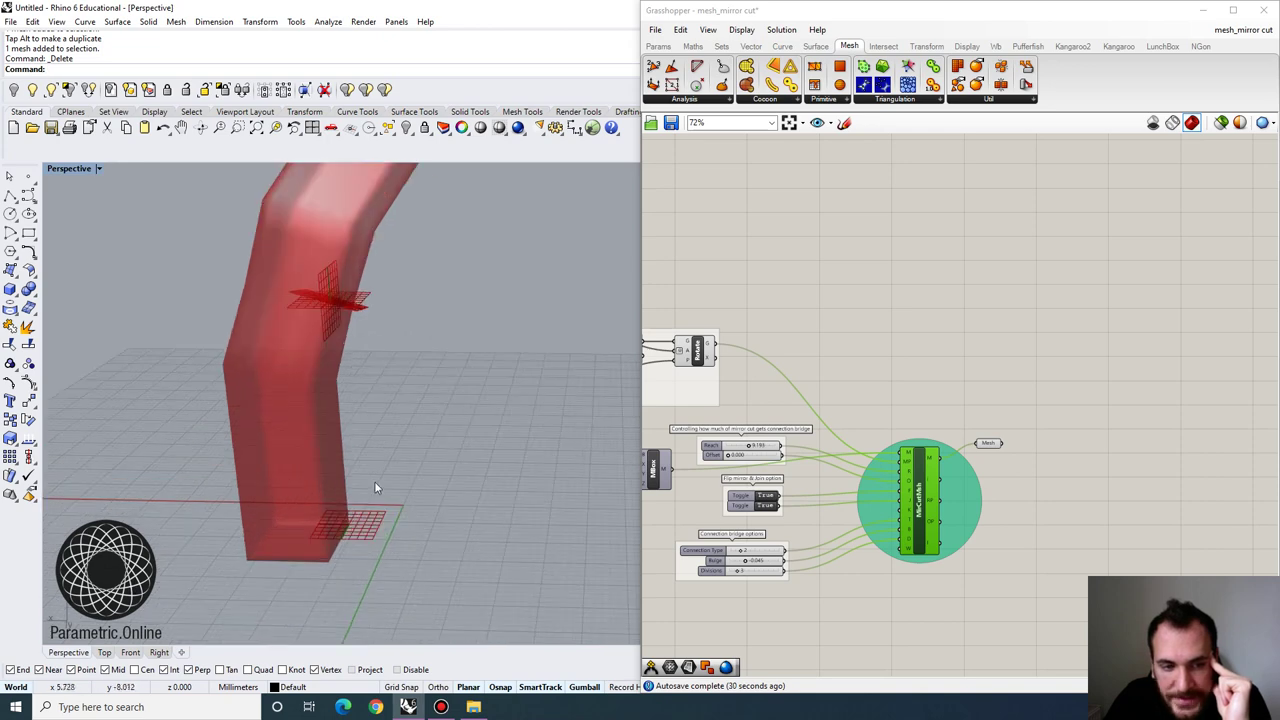
pyautogui.scroll(-5, 402, 429)
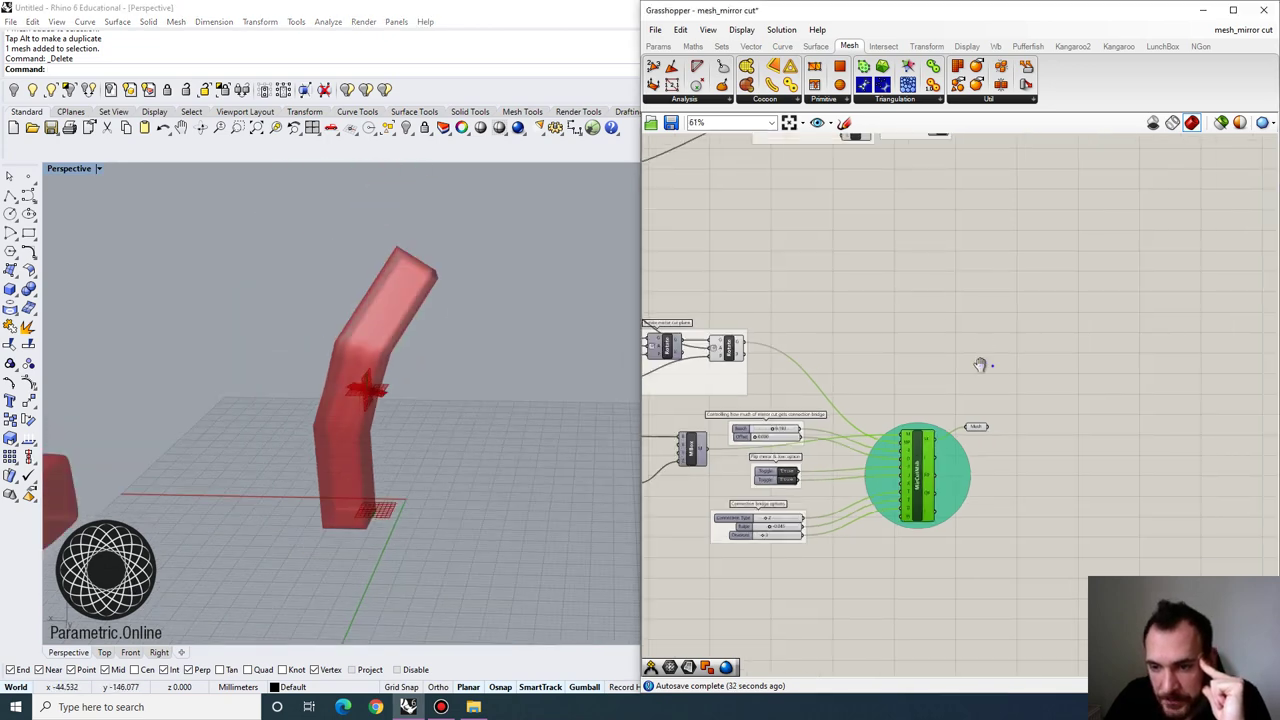
pyautogui.scroll(1, 982, 477)
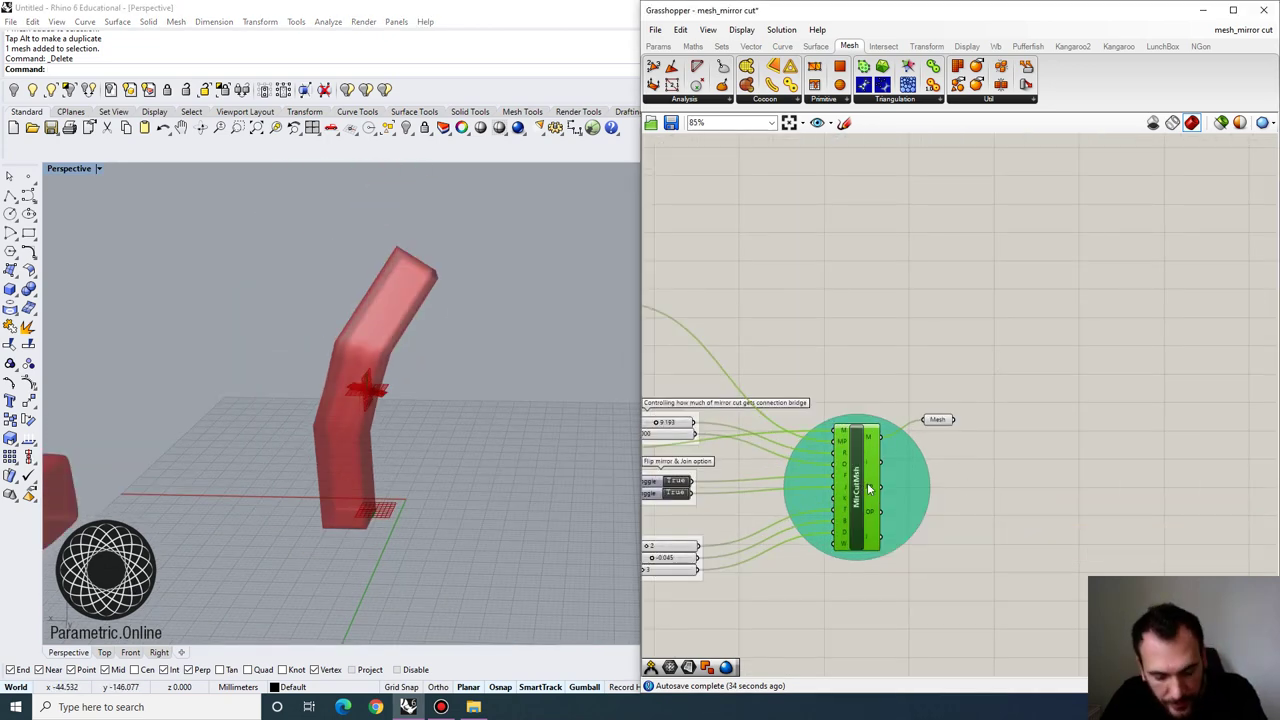
pyautogui.scroll(-1, 855, 495)
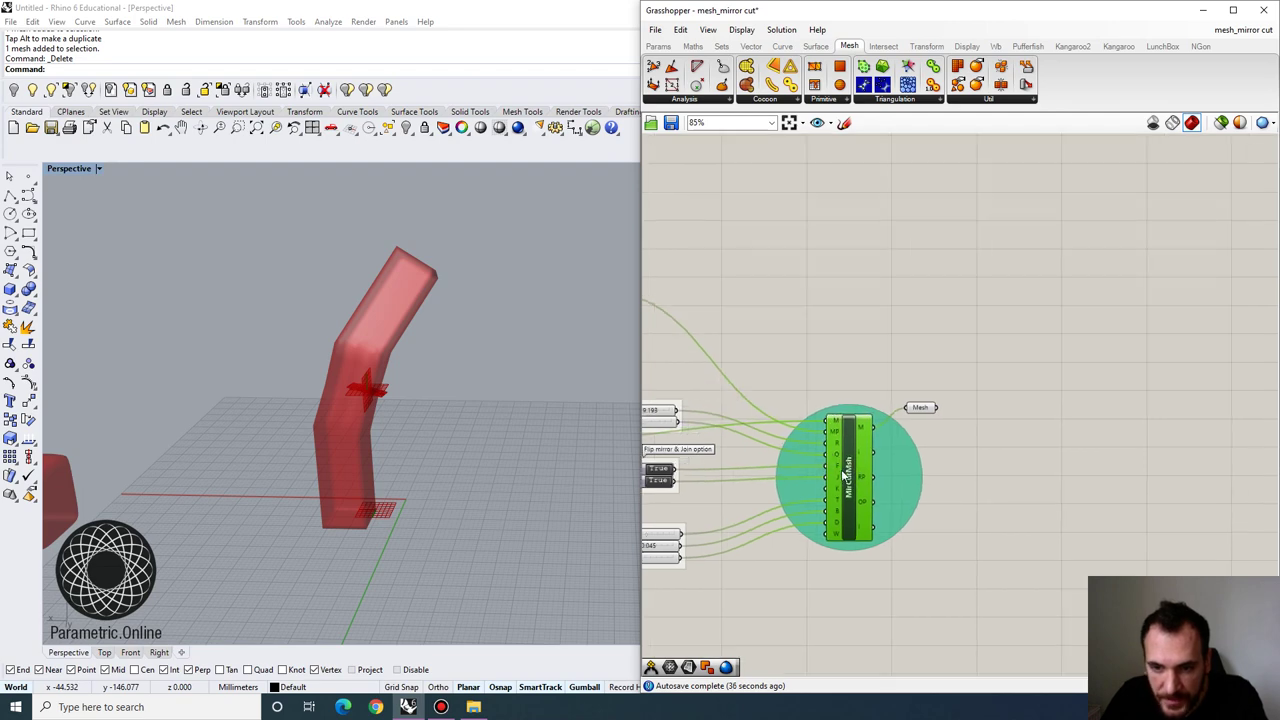
# Duplicate the MirCutMsh component with its sliders and toggles, and feed the first component's Mesh result into the copy's M input
pyautogui.moveTo(964, 548); pyautogui.dragTo(646, 378)
pyautogui.scroll(-2, 815, 420)
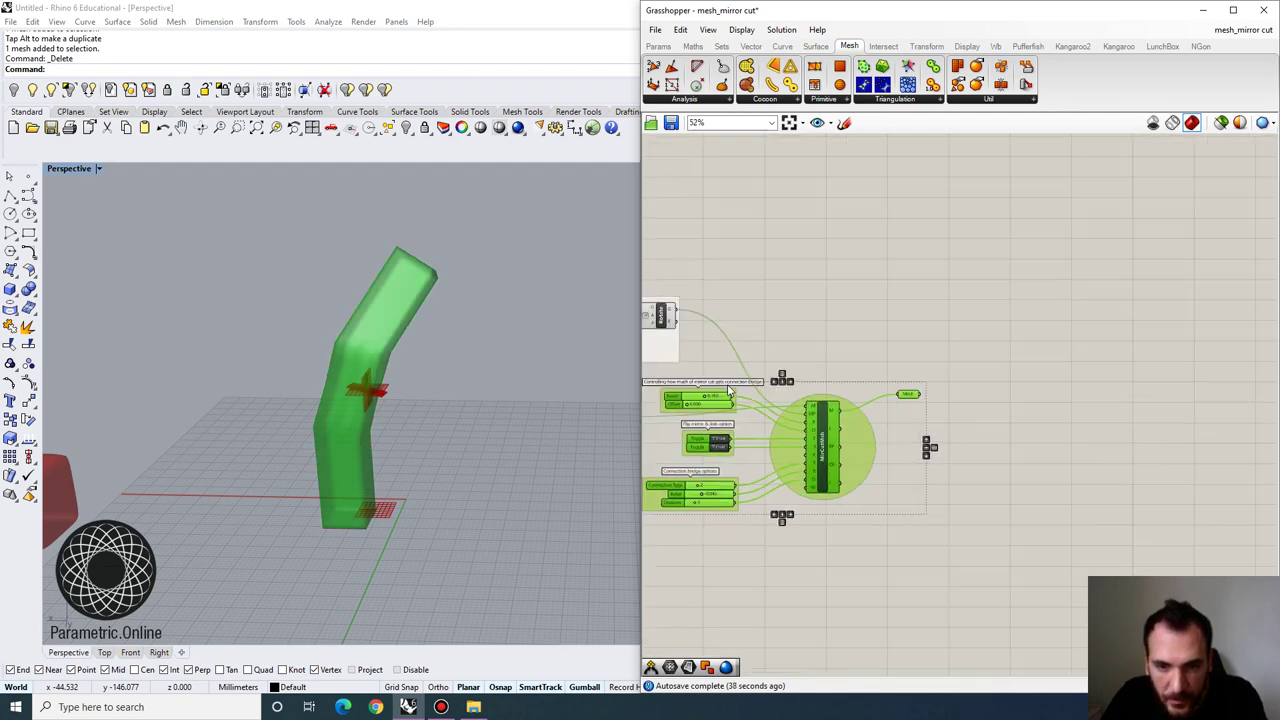
pyautogui.moveTo(810, 428); pyautogui.dragTo(1066, 408)
pyautogui.click(998, 420)
pyautogui.scroll(3, 941, 429)
pyautogui.scroll(2, 900, 412)
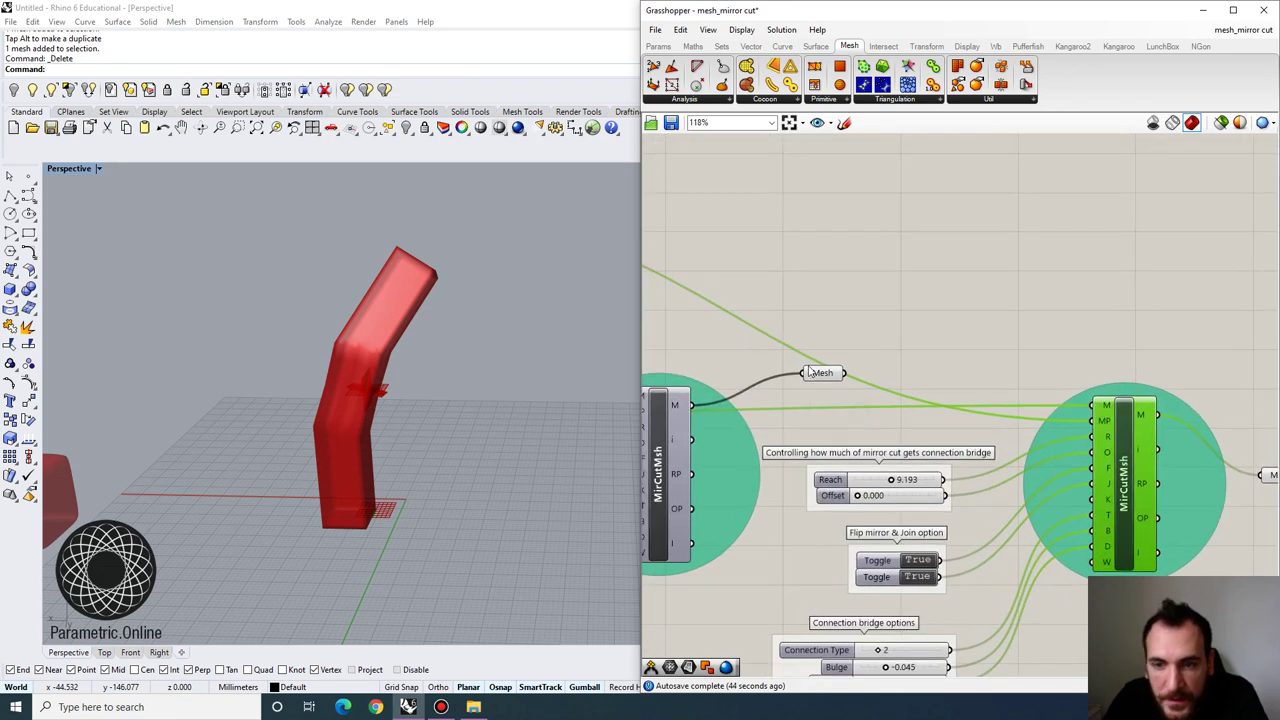
pyautogui.moveTo(812, 372); pyautogui.dragTo(829, 364)
pyautogui.moveTo(904, 378); pyautogui.dragTo(845, 336, button='right')
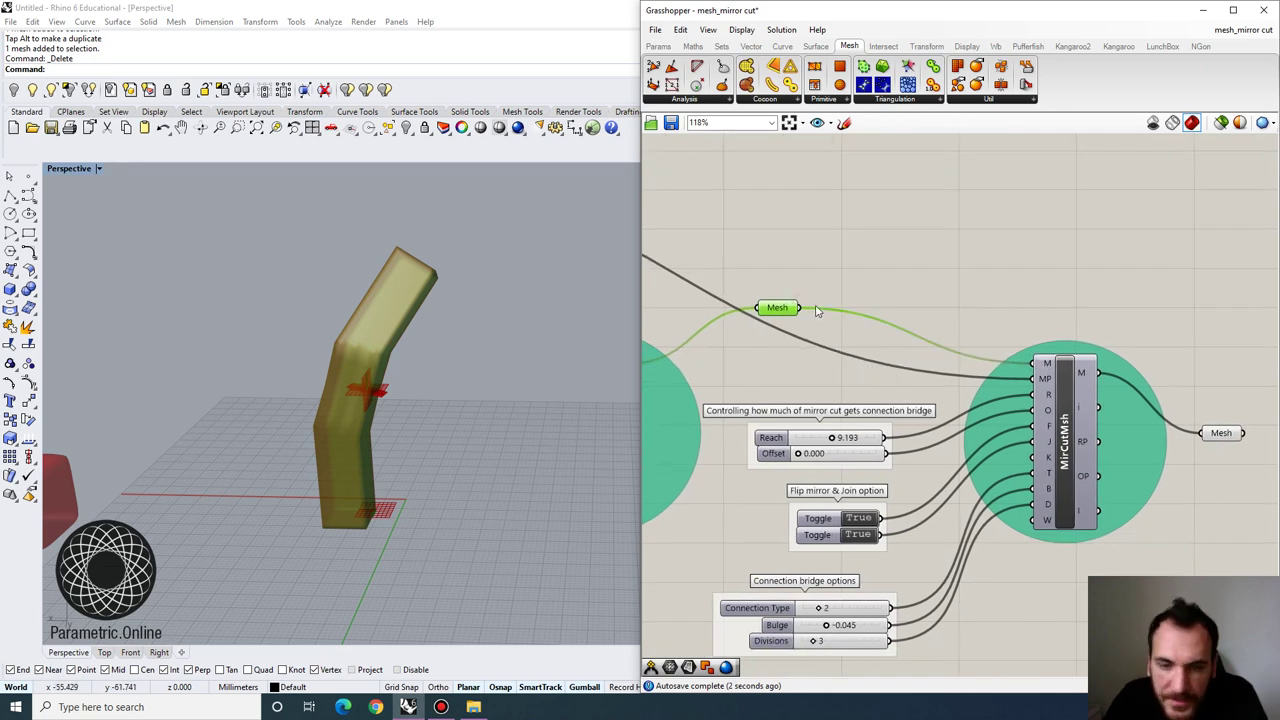
# Add a YZ Plane component and connect it to the MP input of the second MirCutMsh
pyautogui.doubleClick(842, 283)
pyautogui.write('yz')
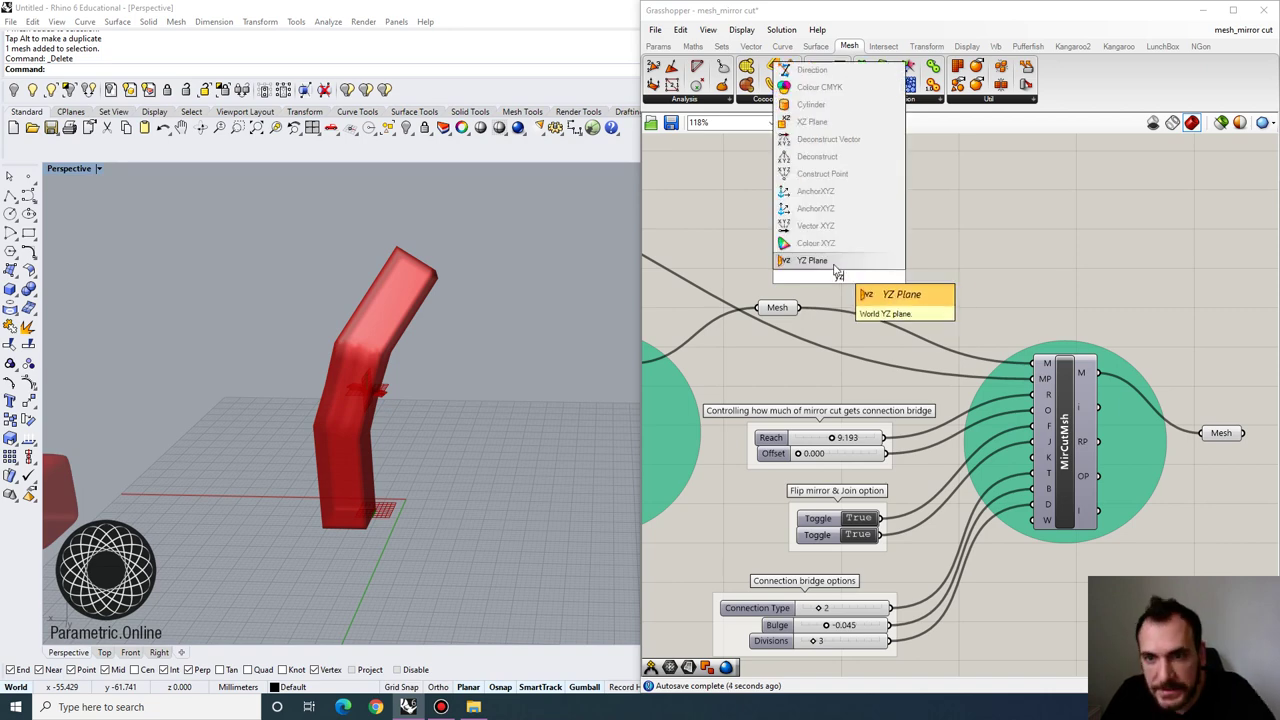
pyautogui.click(834, 262)
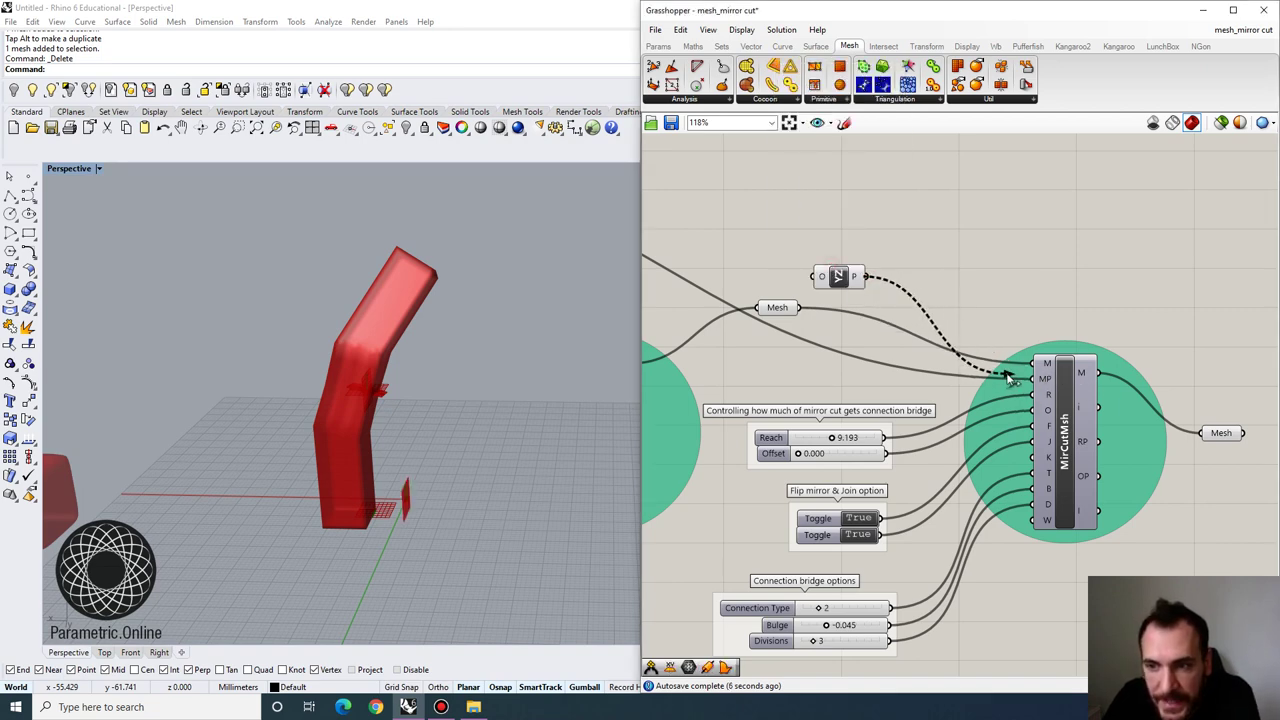
pyautogui.moveTo(1010, 378); pyautogui.dragTo(1032, 379)
pyautogui.scroll(2, 880, 495)
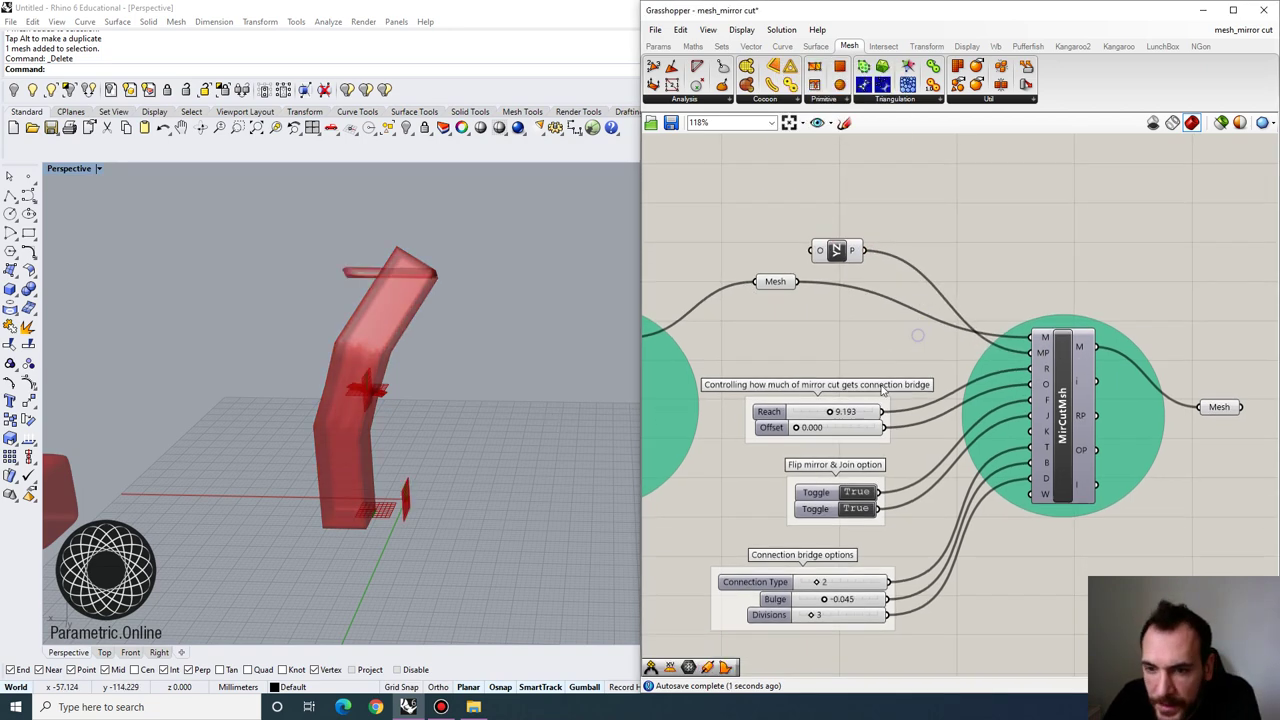
# Set the upper Flip mirror & Join toggle of the second MirCutMsh to False
pyautogui.click(852, 498)
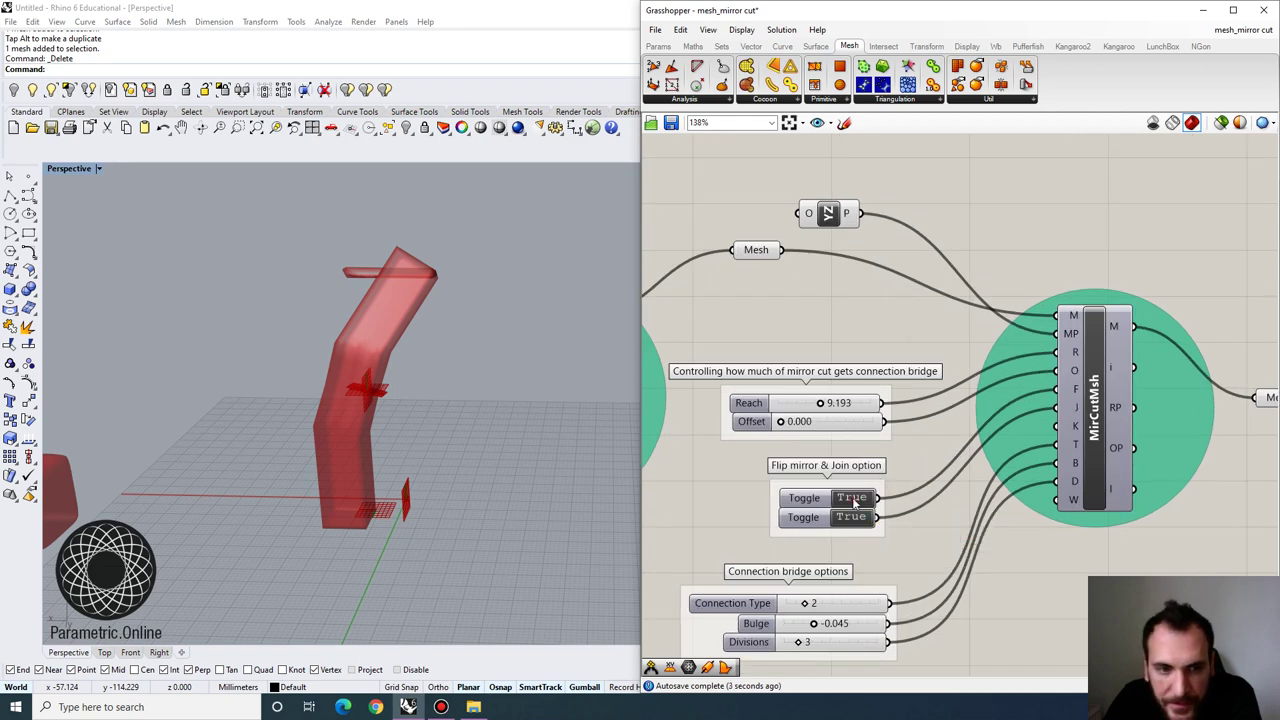
pyautogui.moveTo(485, 448); pyautogui.dragTo(495, 425, button='right')
pyautogui.scroll(7, 455, 435)
pyautogui.scroll(-3, 455, 409)
pyautogui.scroll(2, 439, 498)
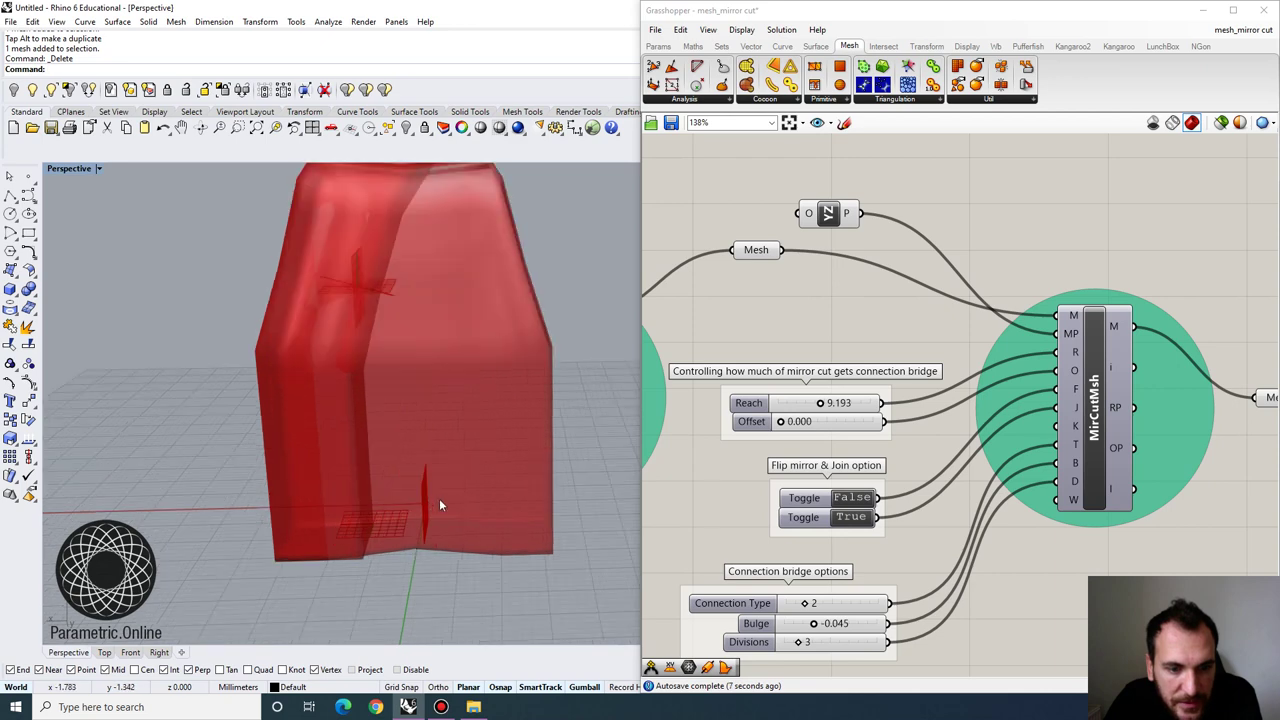
pyautogui.scroll(-2, 440, 490)
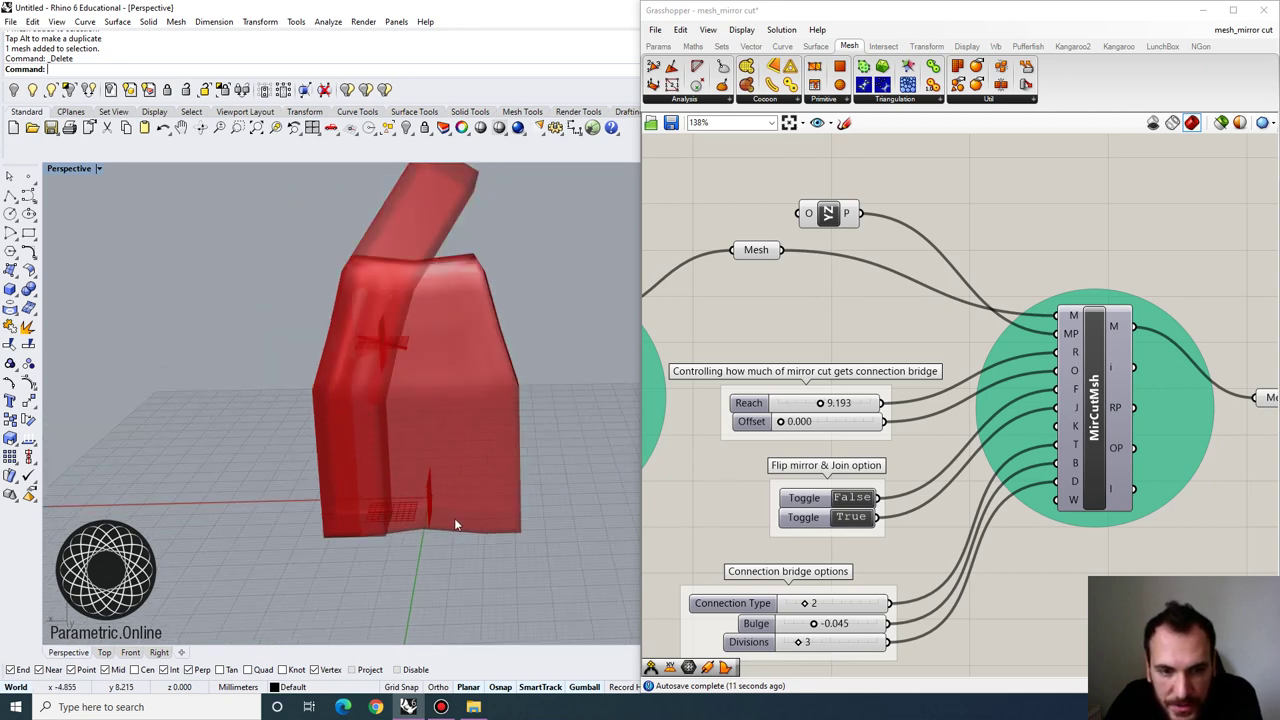
# Set the second MirCutMsh's Reach to 9.482 and its connection bridge Bulge to -0.797
pyautogui.click(819, 405)
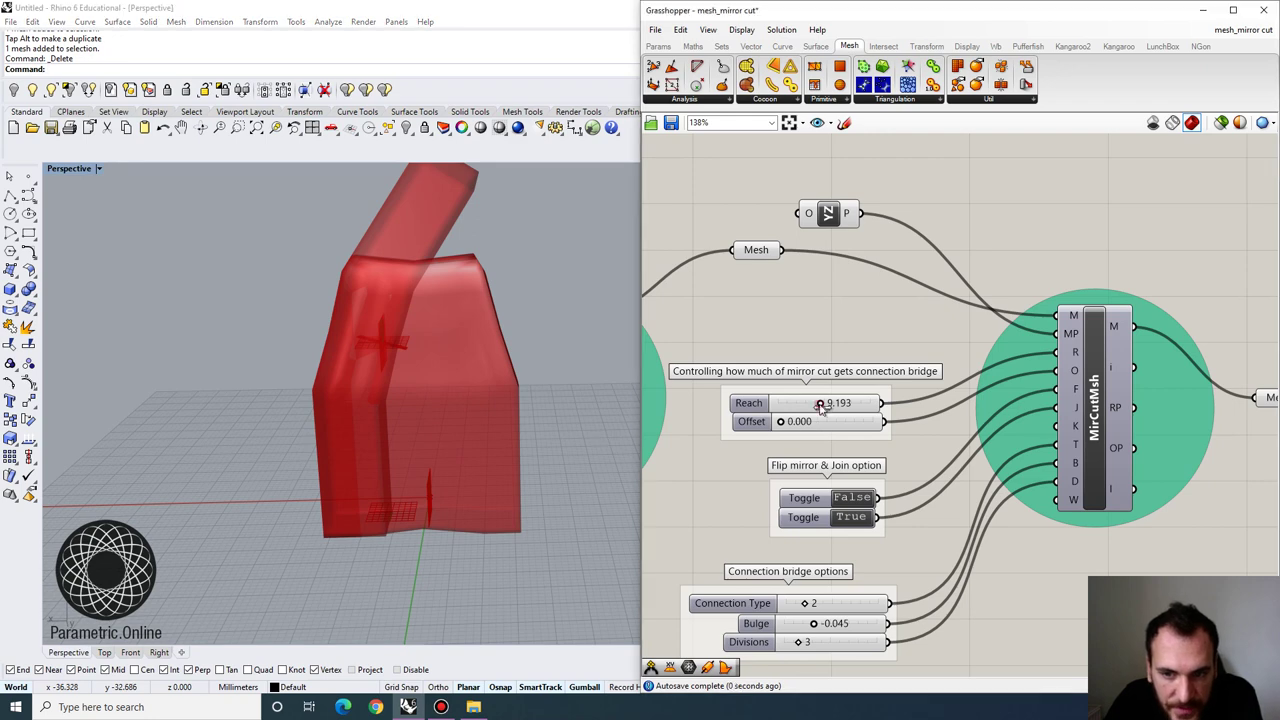
pyautogui.moveTo(808, 405); pyautogui.dragTo(822, 405)
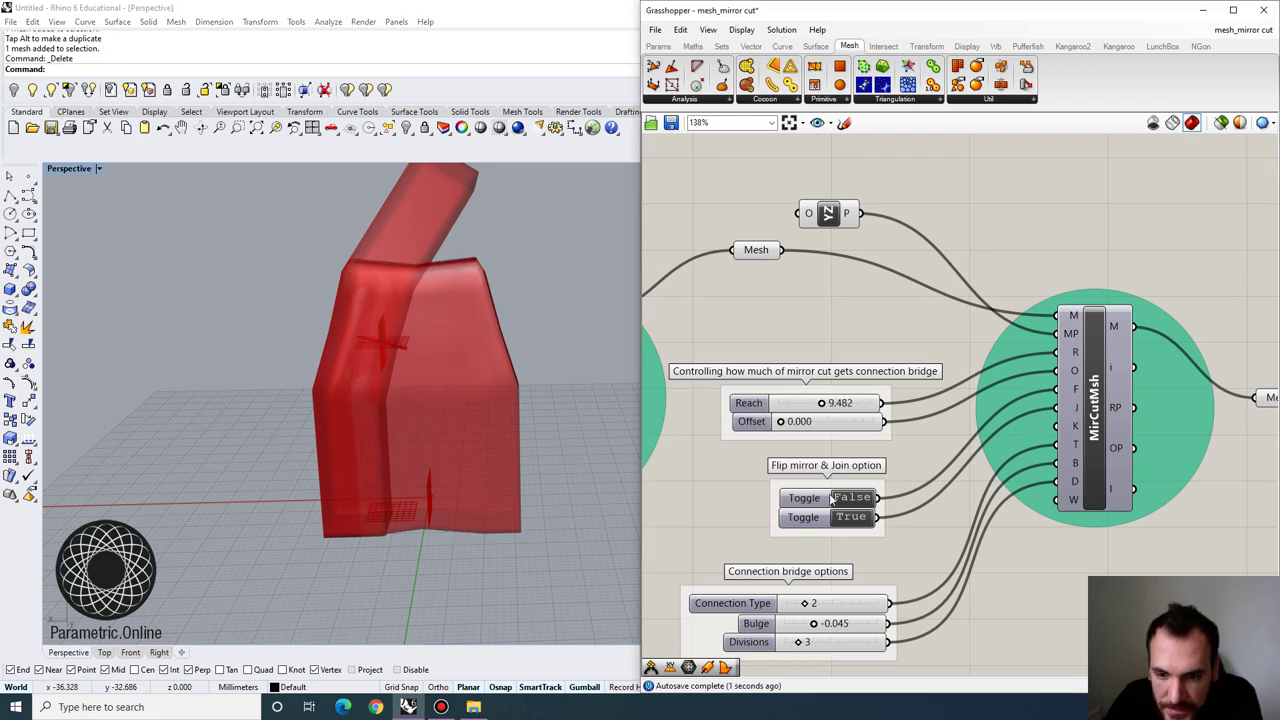
pyautogui.moveTo(801, 651); pyautogui.dragTo(734, 713, button='right')
pyautogui.scroll(-3, 740, 468)
pyautogui.scroll(5, 777, 543)
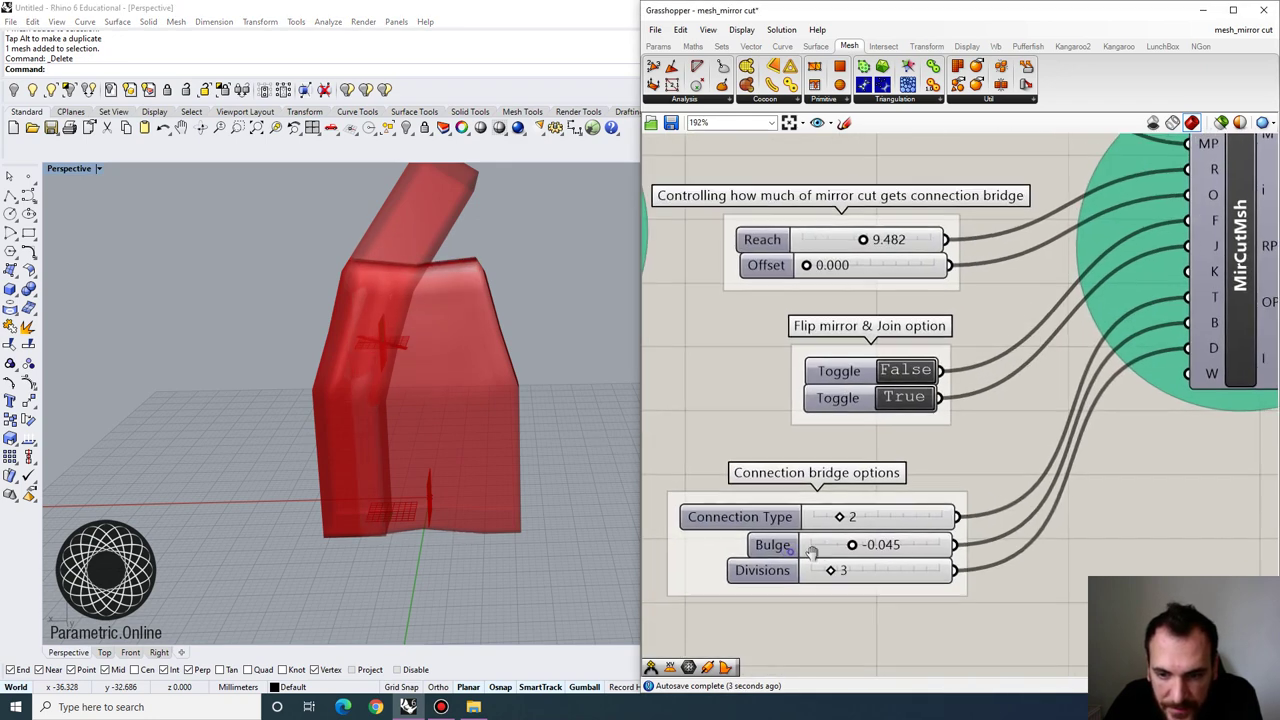
pyautogui.moveTo(858, 548); pyautogui.dragTo(826, 546)
pyautogui.moveTo(851, 232); pyautogui.dragTo(849, 288, button='right')
pyautogui.moveTo(524, 344); pyautogui.dragTo(508, 332, button='right')
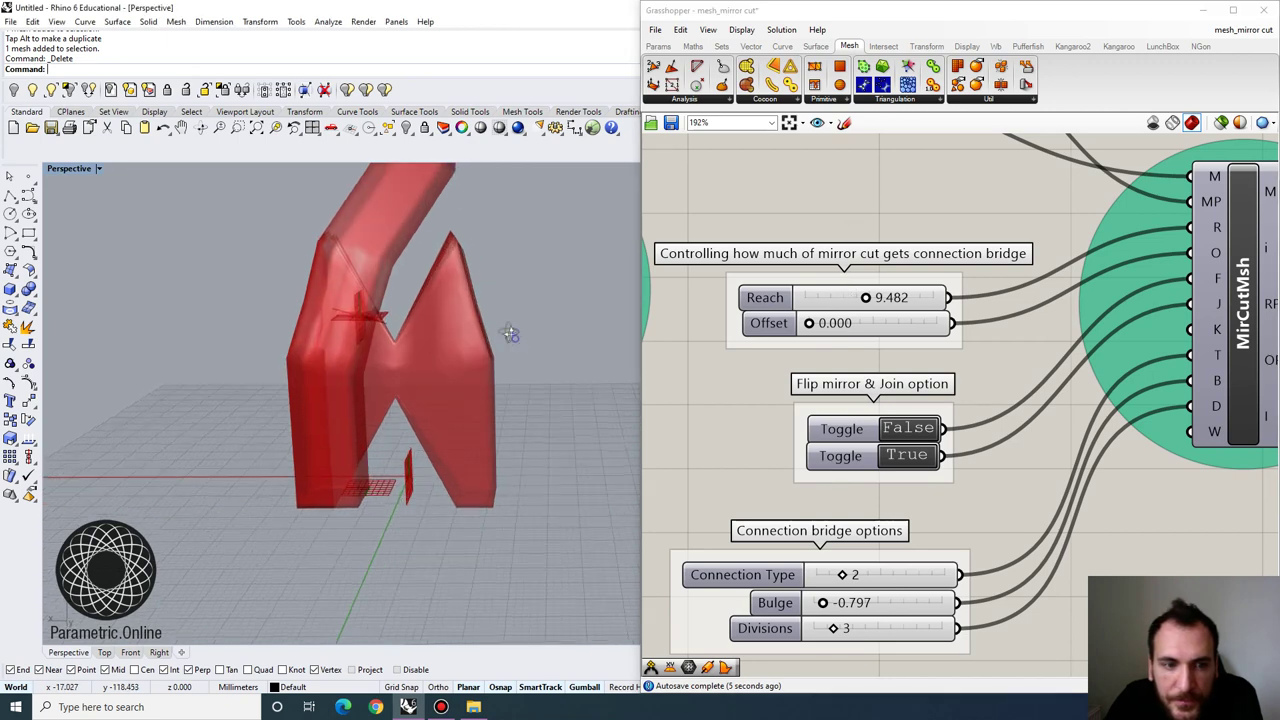
# Set the second MirCutMsh's Reach to 4.366 and its connection bridge Bulge to -0.171
pyautogui.scroll(-3, 488, 286)
pyautogui.scroll(3, 488, 286)
pyautogui.moveTo(867, 300); pyautogui.dragTo(829, 296)
pyautogui.moveTo(447, 312); pyautogui.dragTo(483, 290, button='right')
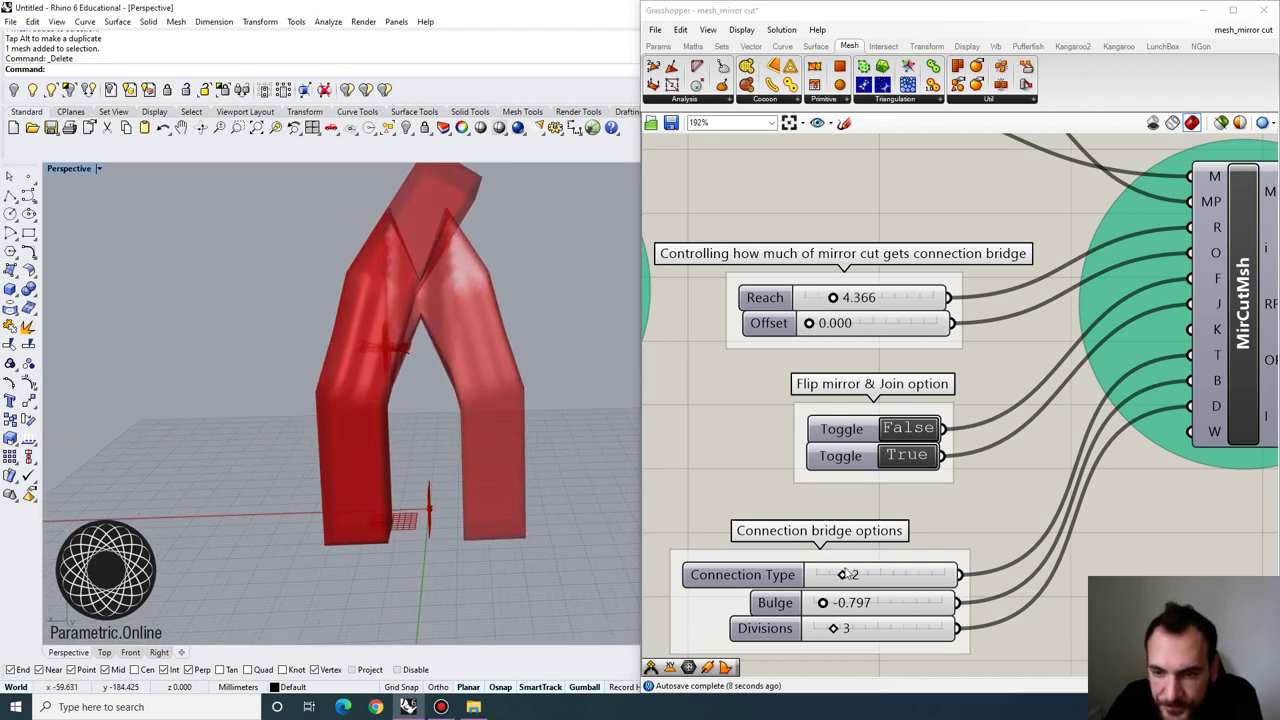
pyautogui.click(827, 601)
pyautogui.moveTo(836, 606); pyautogui.dragTo(852, 604)
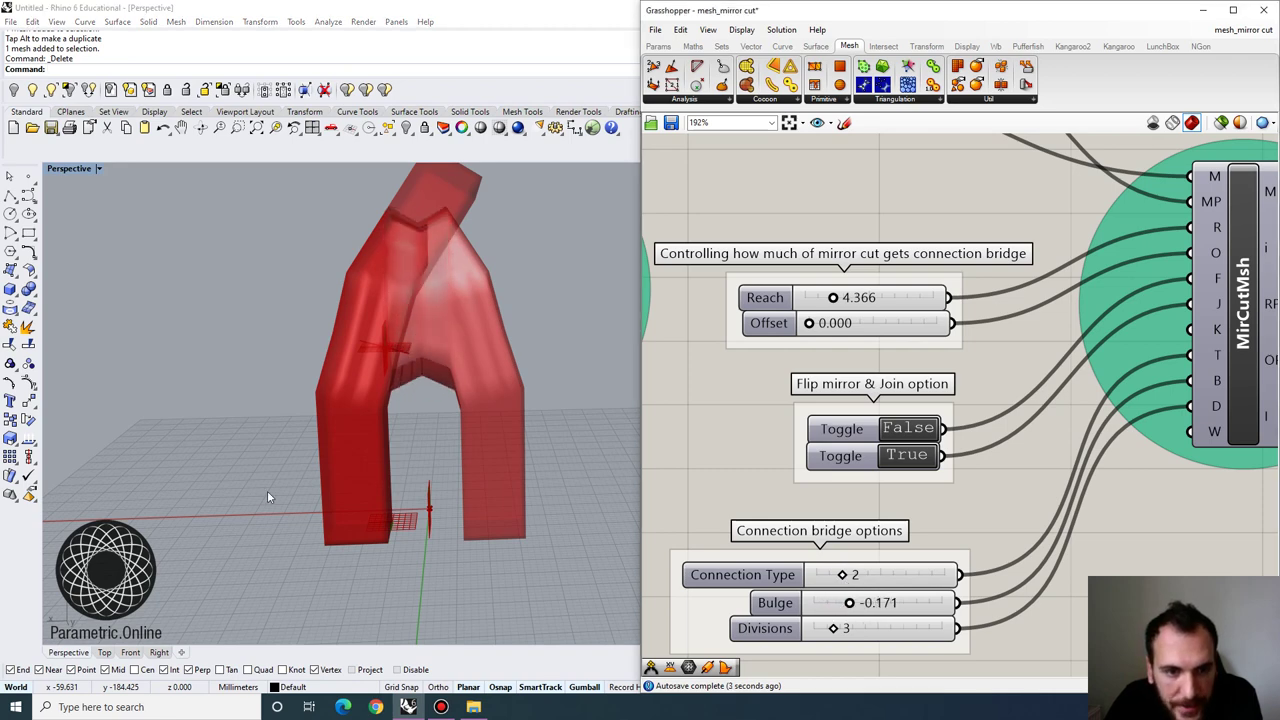
pyautogui.moveTo(267, 497); pyautogui.dragTo(588, 468, button='right')
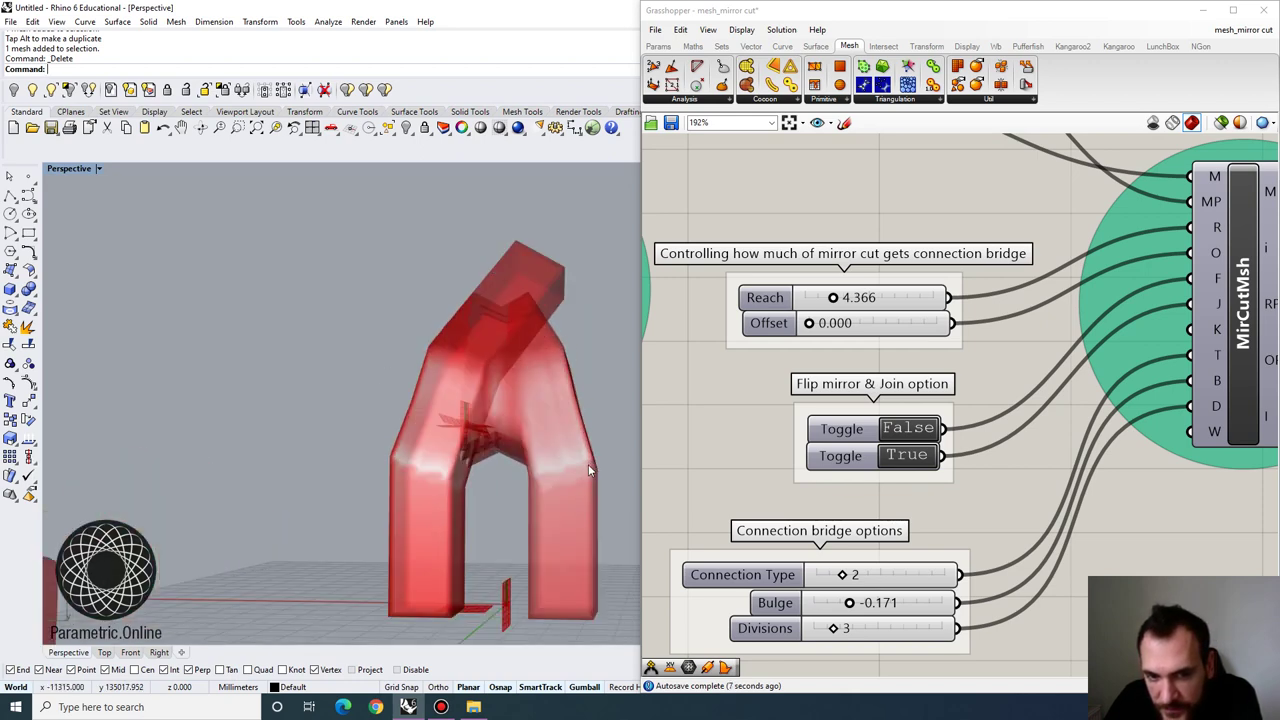
pyautogui.moveTo(502, 386); pyautogui.dragTo(551, 366, button='right')
pyautogui.scroll(-3, 737, 434)
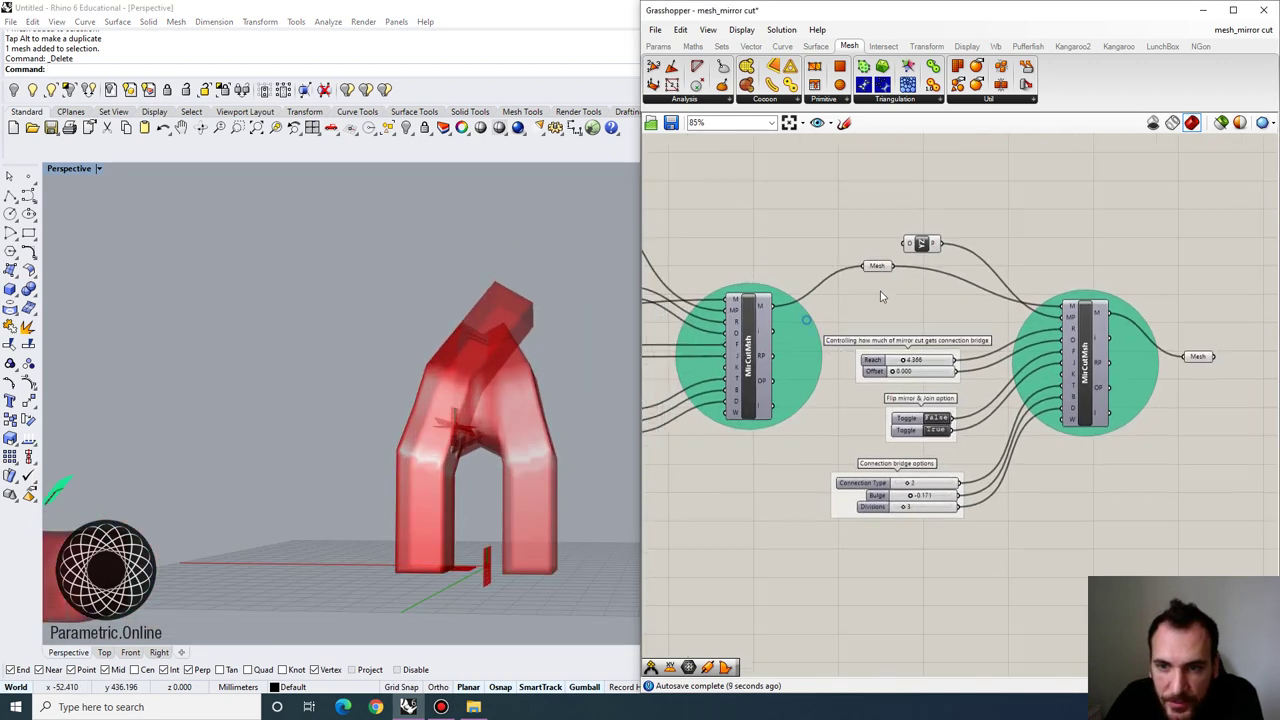
# Turn off the preview of the intermediate Mesh parameter between the first and second MirCutMsh
pyautogui.scroll(2, 880, 294)
pyautogui.click(850, 260)
pyautogui.rightClick(850, 260)
pyautogui.click(888, 290)
pyautogui.scroll(-6, 472, 446)
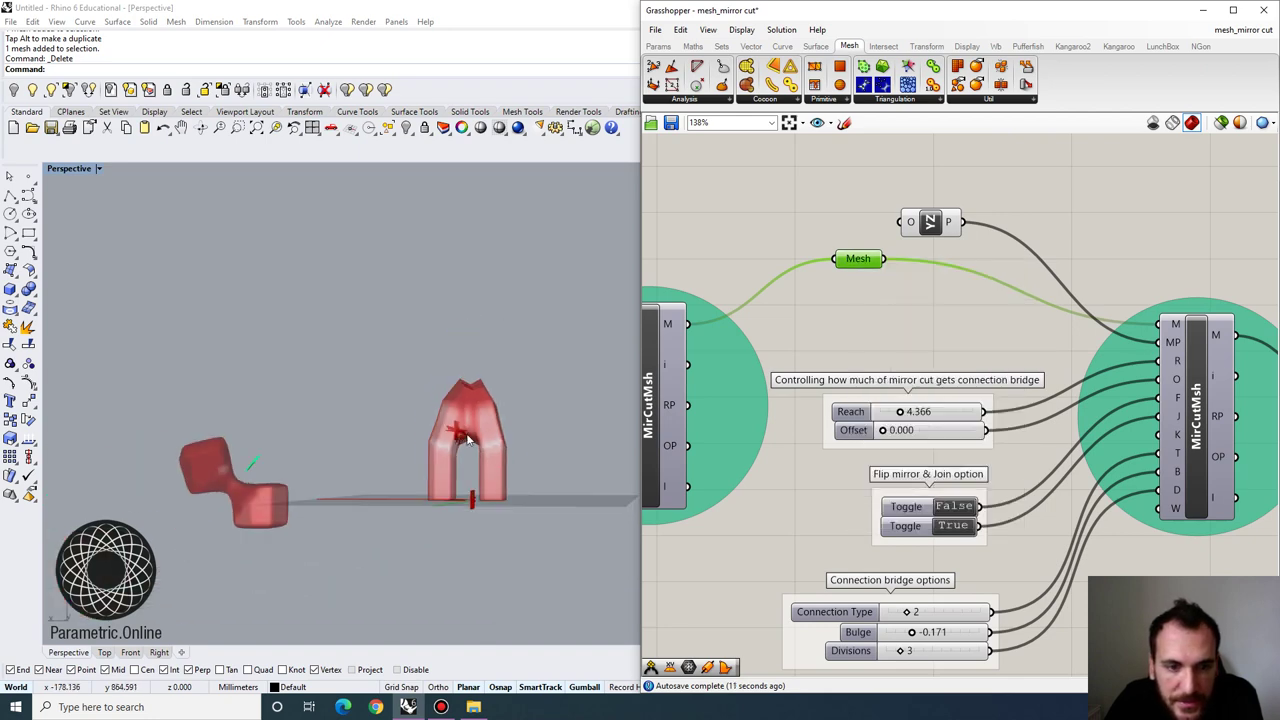
pyautogui.moveTo(501, 457); pyautogui.dragTo(340, 450, button='right')
pyautogui.scroll(4, 474, 437)
pyautogui.moveTo(474, 437); pyautogui.dragTo(566, 468, button='right')
pyautogui.click(789, 337)
pyautogui.scroll(-3, 950, 405)
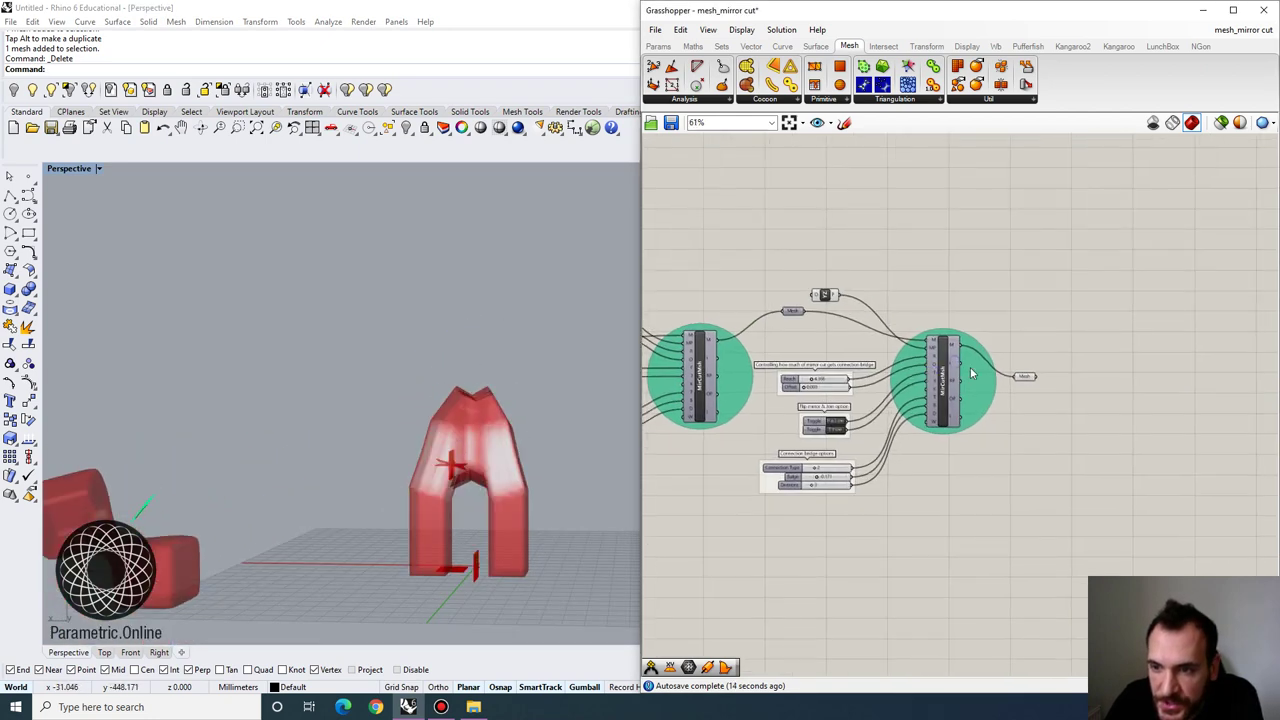
# Duplicate the second MirCutMsh with its YZ plane, input Mesh, sliders and toggles as a third mirror cut setup
pyautogui.scroll(2, 950, 405)
pyautogui.moveTo(963, 467); pyautogui.dragTo(987, 475, button='right')
pyautogui.scroll(-3, 957, 402)
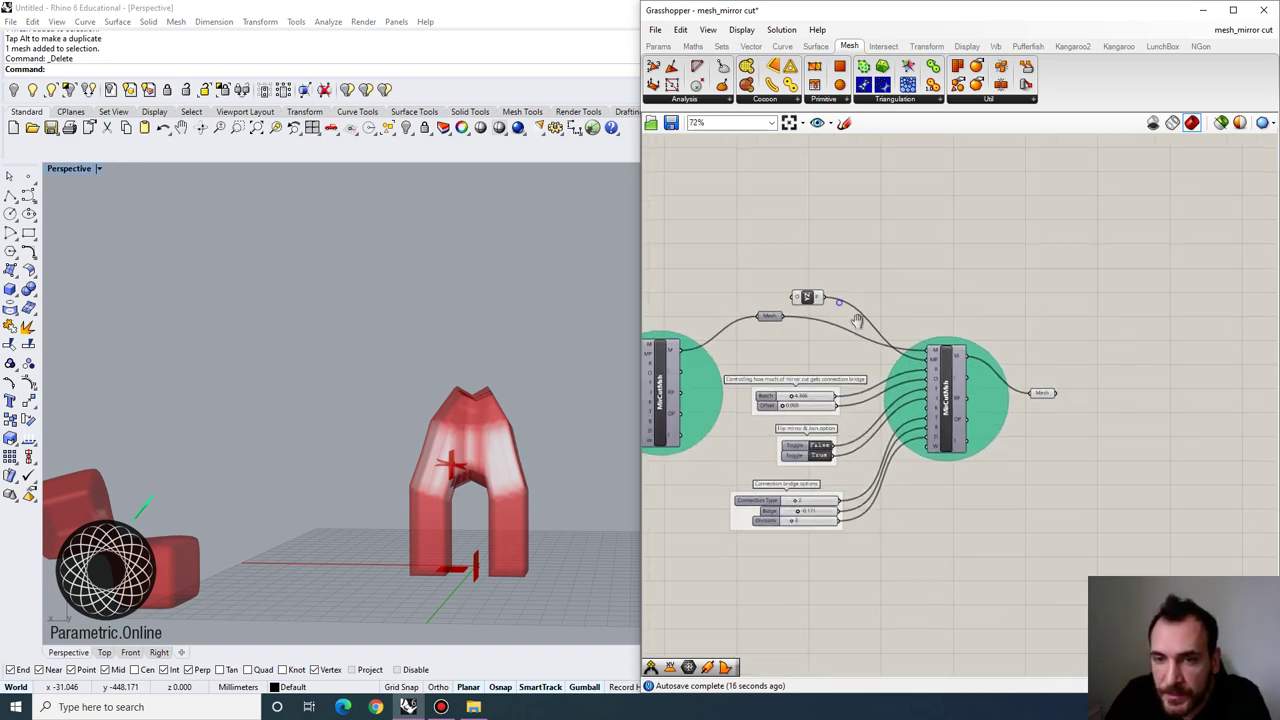
pyautogui.moveTo(1008, 566); pyautogui.dragTo(740, 222)
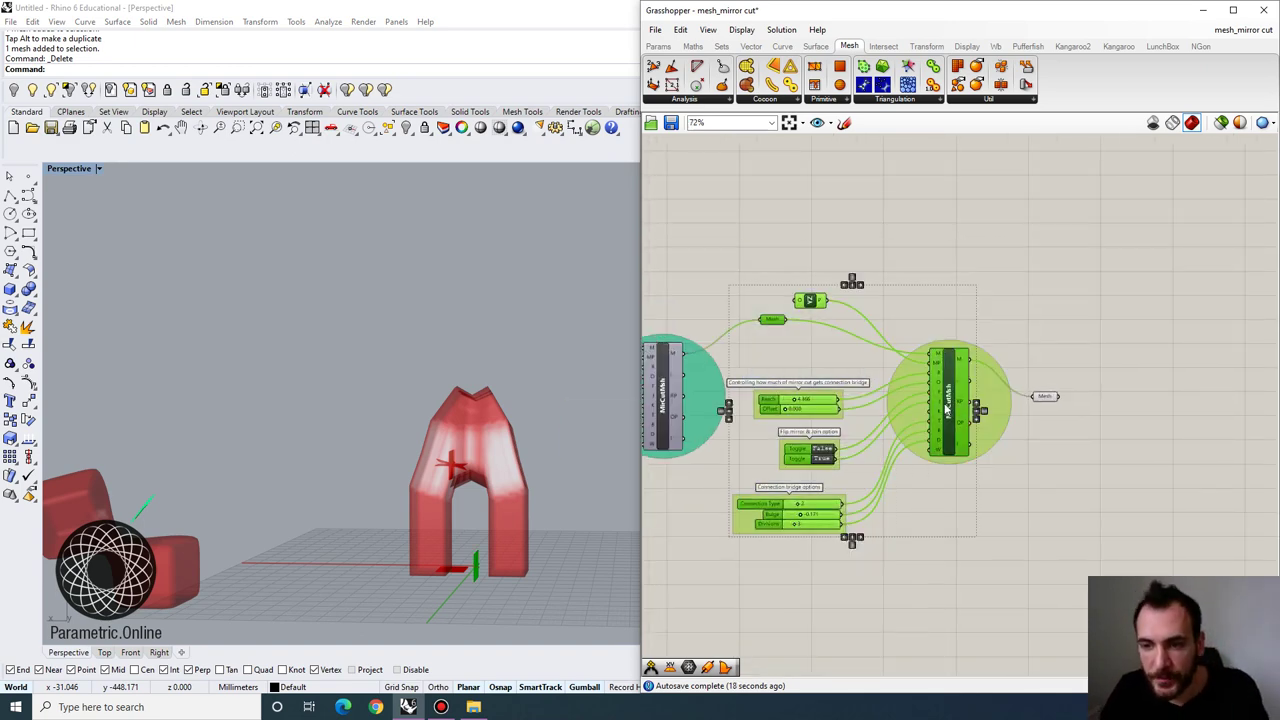
pyautogui.keyDown('alt'); pyautogui.moveTo(951, 405); pyautogui.dragTo(1092, 442); pyautogui.keyUp('alt')
pyautogui.scroll(-3, 934, 434)
pyautogui.scroll(3, 1162, 431)
pyautogui.click(1025, 160)
pyautogui.scroll(2, 1045, 515)
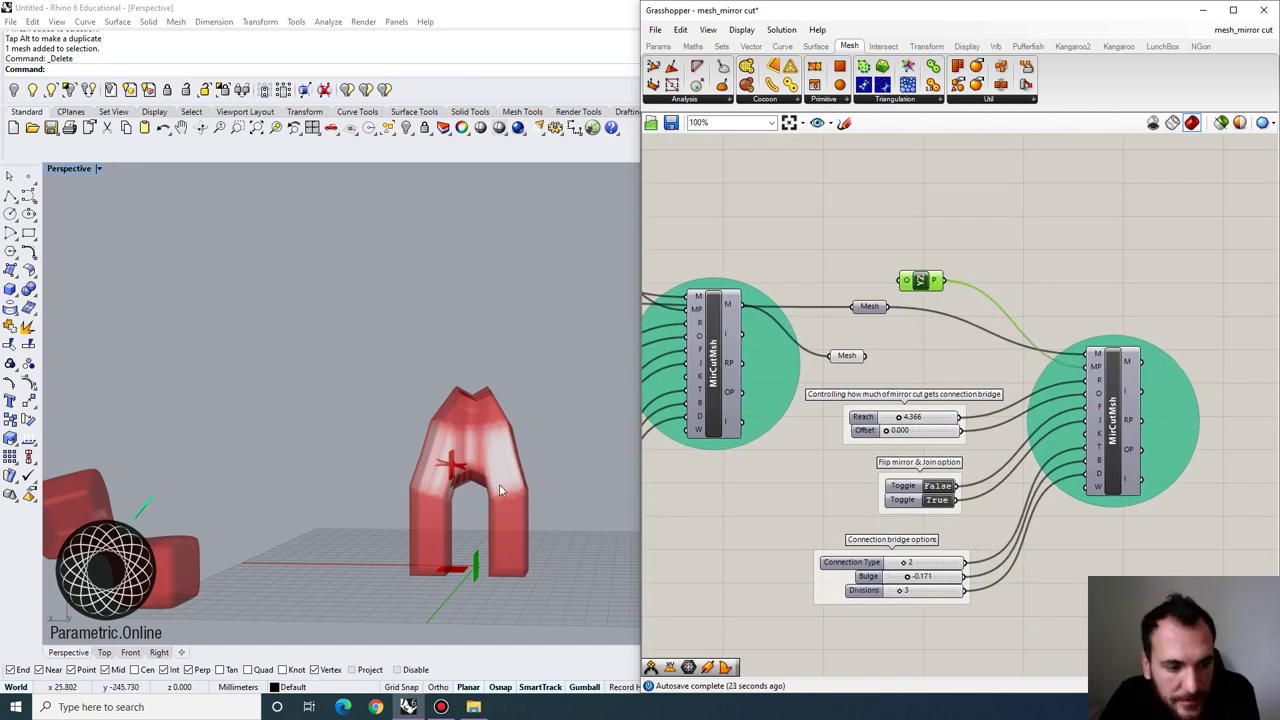
# Replace the duplicated YZ Plane with an XZ Plane component feeding the third MirCutMsh's MP input
pyautogui.moveTo(499, 484); pyautogui.dragTo(540, 446, button='right')
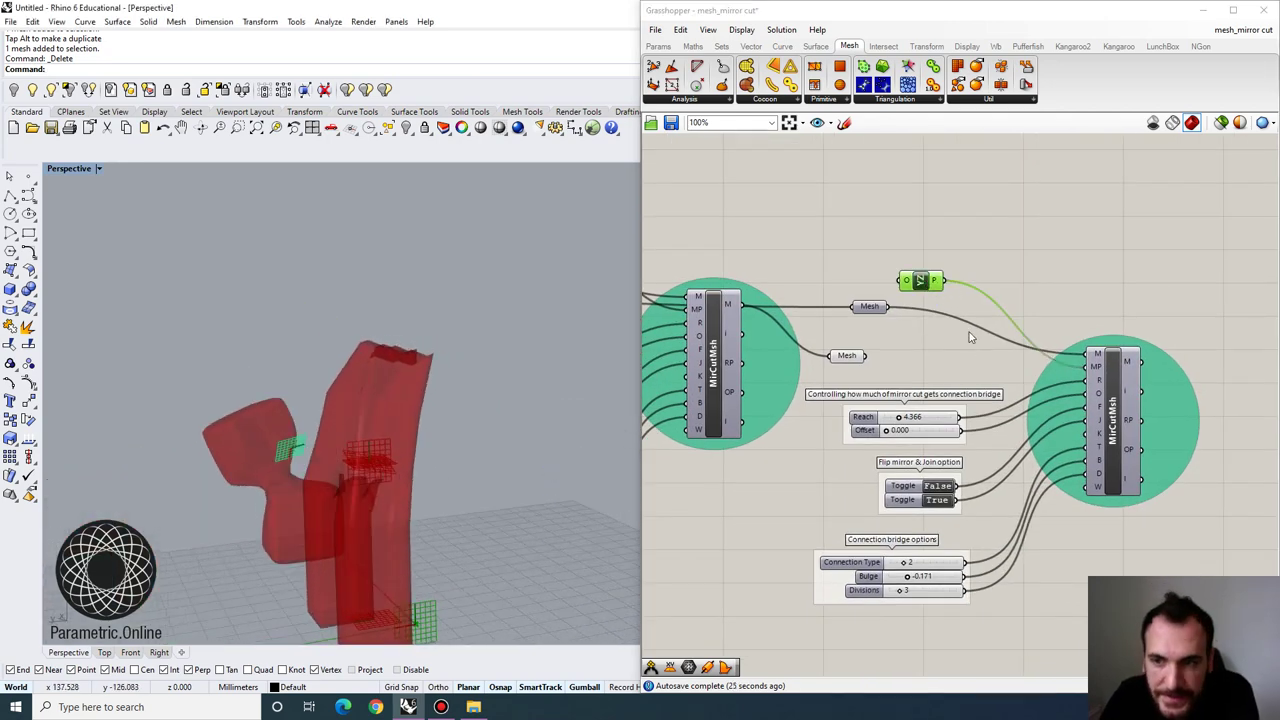
pyautogui.doubleClick(911, 246)
pyautogui.write('xz')
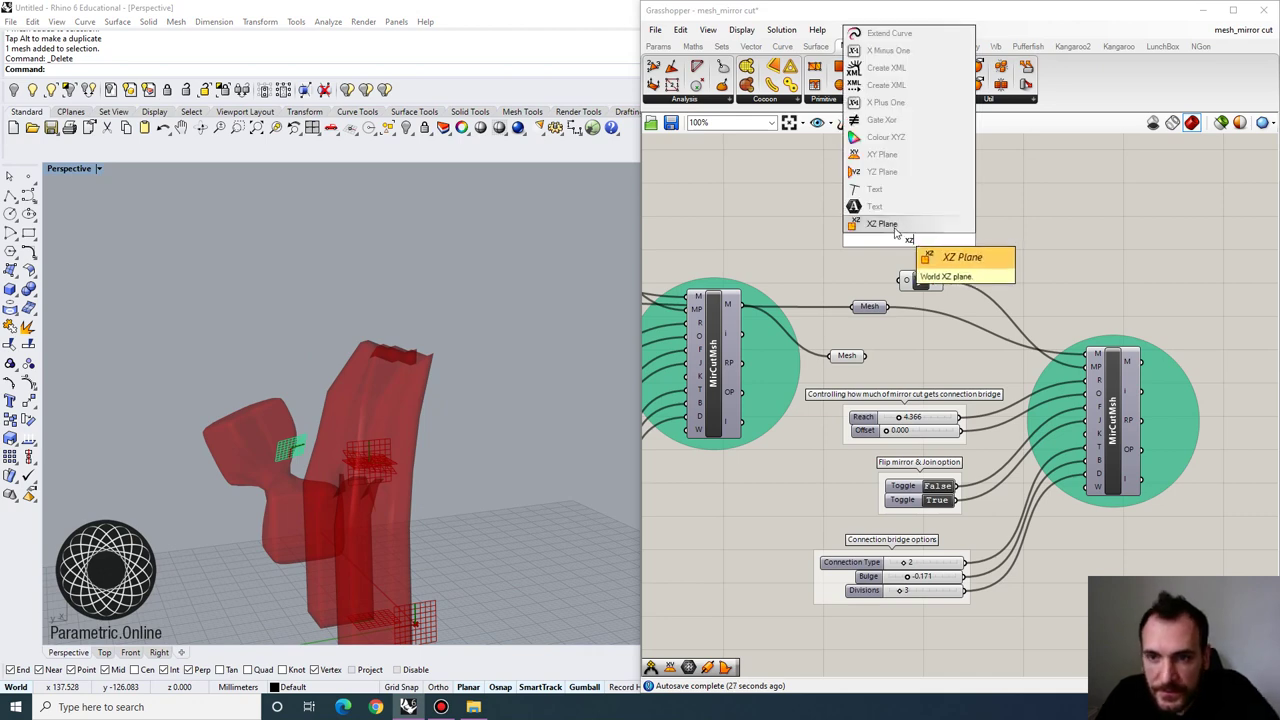
pyautogui.click(893, 225)
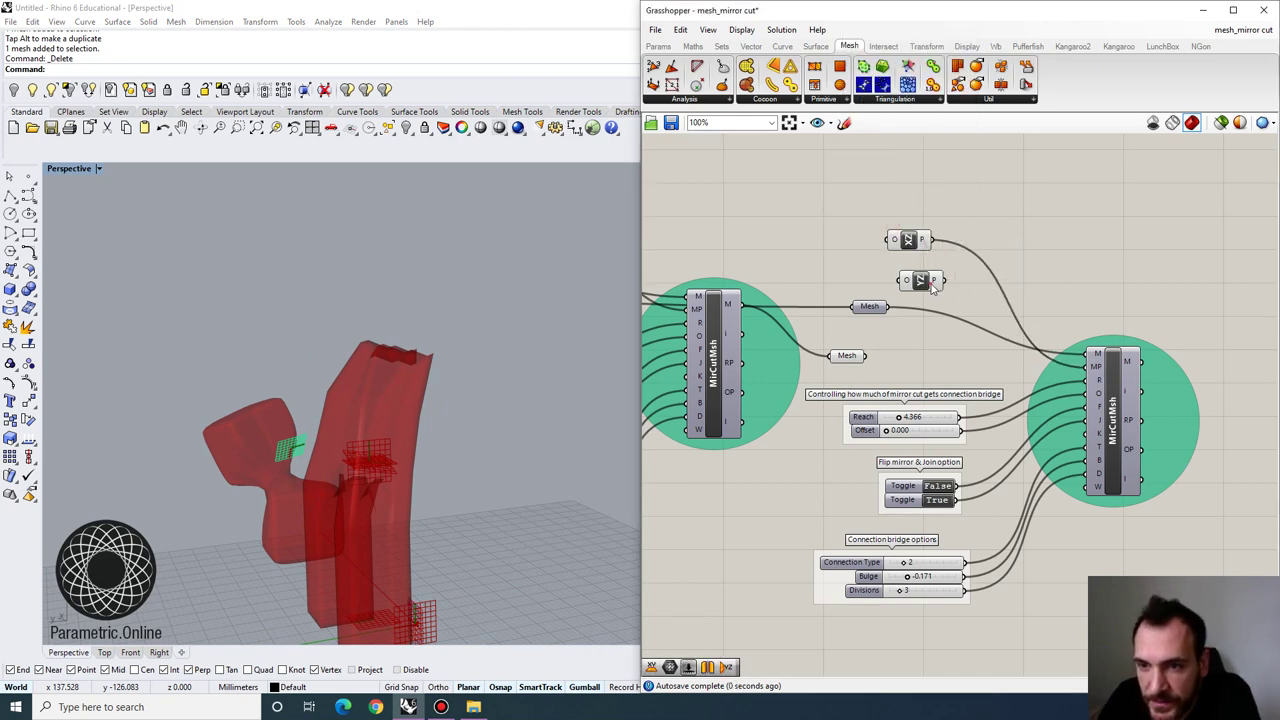
pyautogui.press('Delete')
# Move the loose output Mesh parameter beyond the third MirCutMsh and connect it to that component's M output
pyautogui.moveTo(850, 357); pyautogui.dragTo(897, 350)
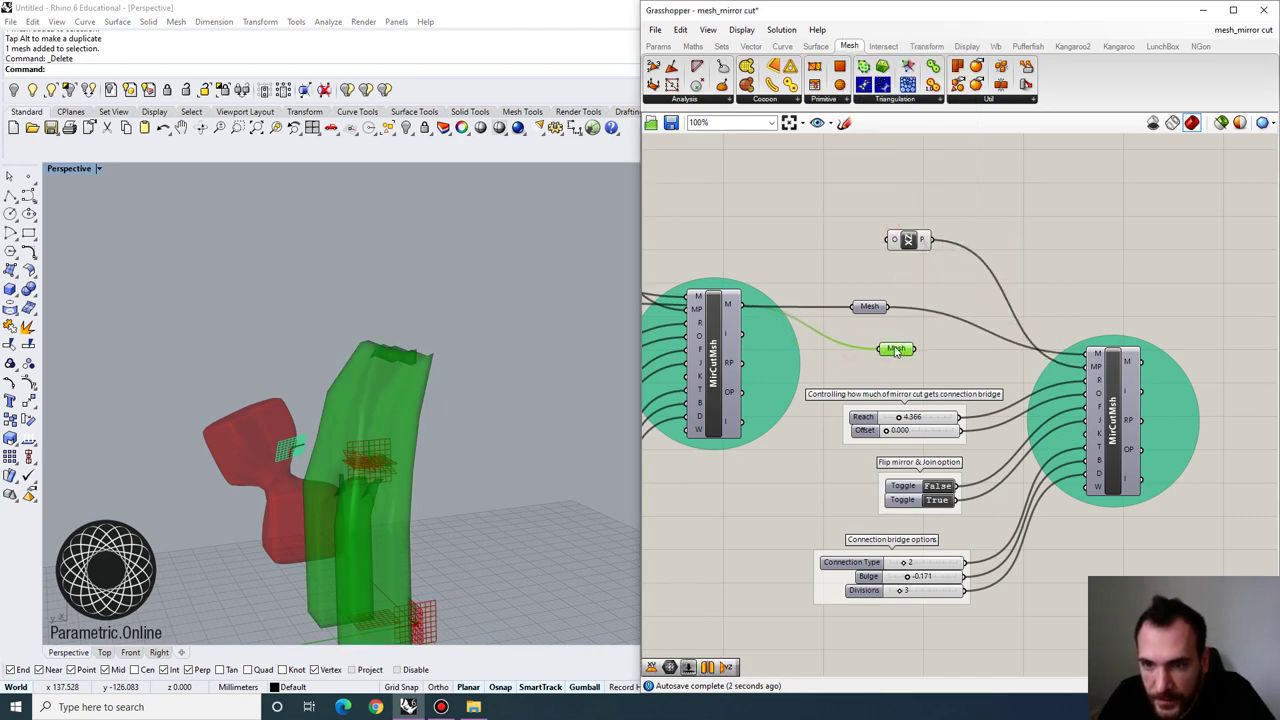
pyautogui.click(1178, 325)
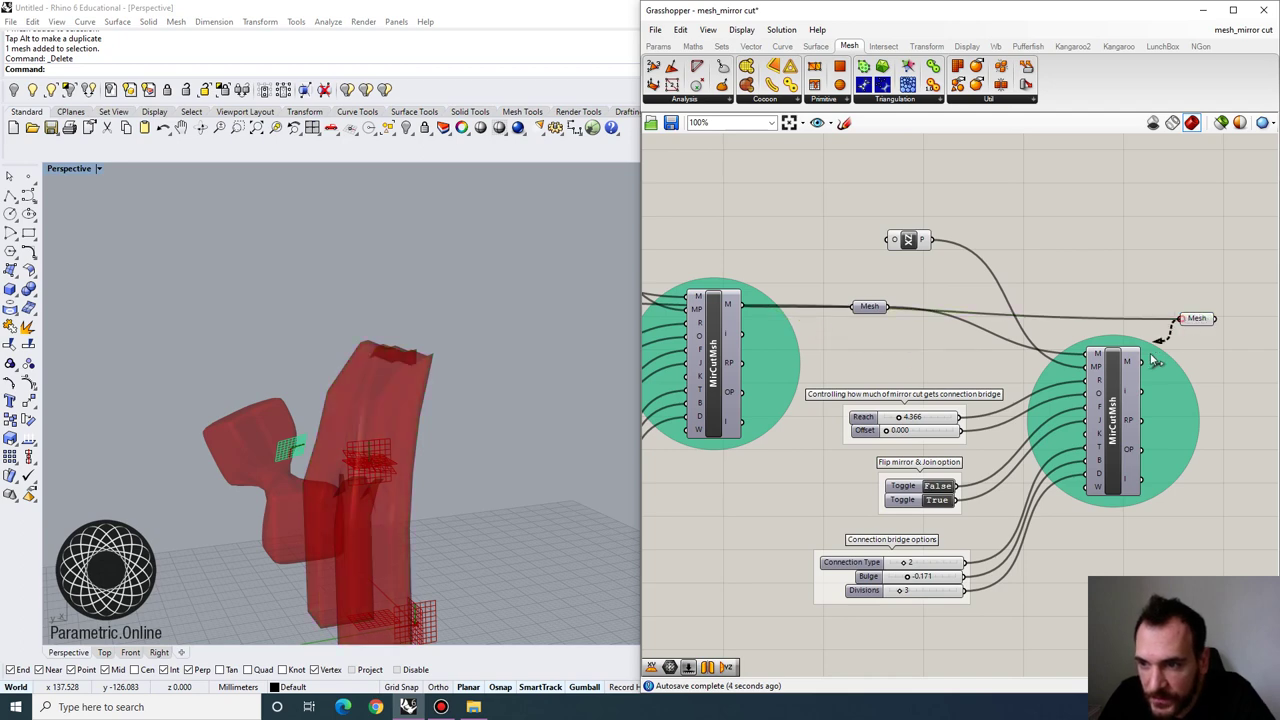
pyautogui.moveTo(1155, 362); pyautogui.dragTo(1143, 361)
pyautogui.click(1197, 318)
# Set the upper Flip mirror & Join toggle of the third MirCutMsh to True
pyautogui.scroll(3, 985, 492)
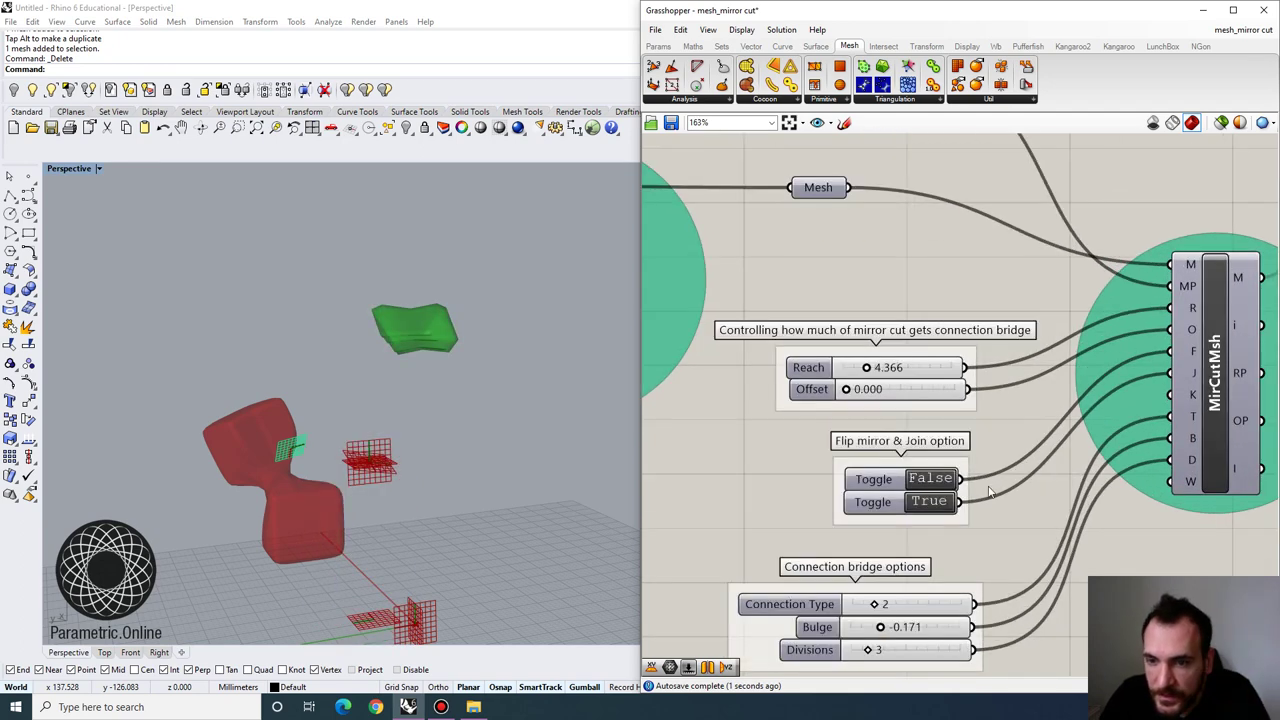
pyautogui.doubleClick(942, 478)
pyautogui.moveTo(400, 450); pyautogui.dragTo(565, 472, button='right')
pyautogui.scroll(-4, 520, 464)
pyautogui.click(858, 439)
pyautogui.scroll(-3, 856, 410)
pyautogui.moveTo(843, 360); pyautogui.dragTo(1003, 419, button='right')
pyautogui.moveTo(912, 354); pyautogui.dragTo(941, 339, button='right')
pyautogui.scroll(-1, 941, 344)
pyautogui.moveTo(1126, 327); pyautogui.dragTo(1037, 334, button='right')
pyautogui.scroll(1, 1030, 330)
# Turn on the preview of the Mesh parameter that feeds the third MirCutMsh
pyautogui.click(904, 330)
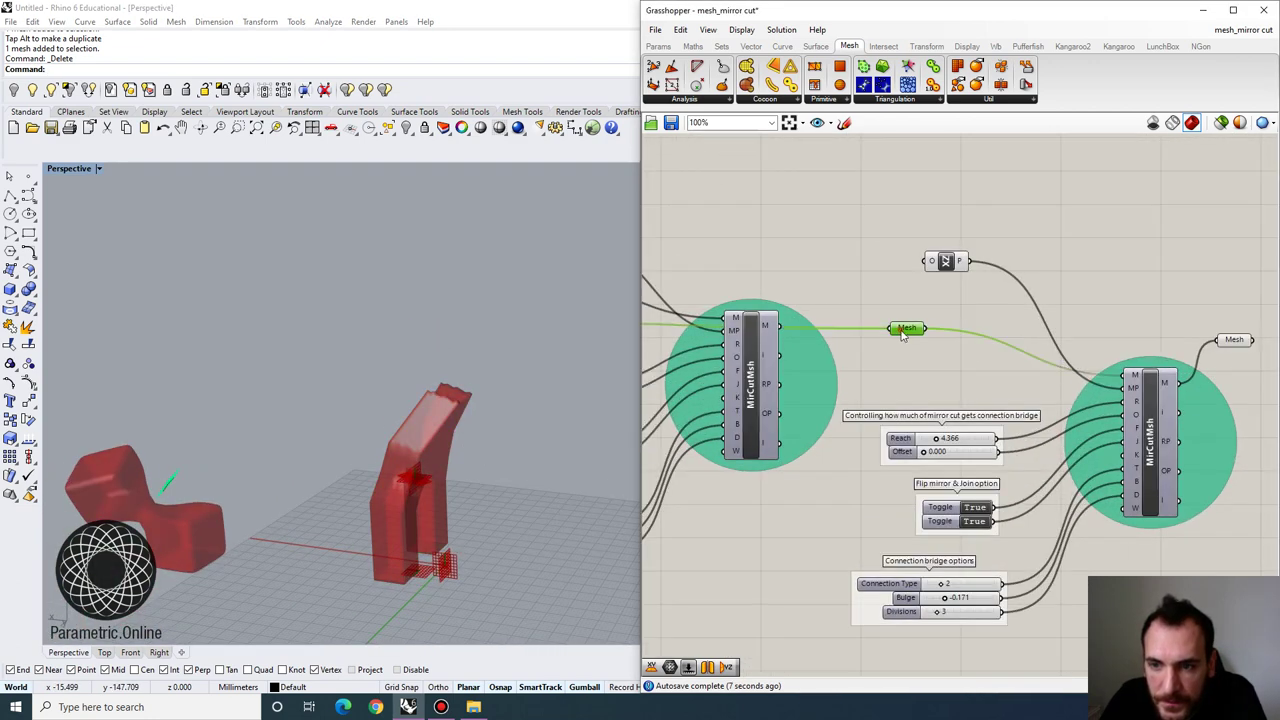
pyautogui.rightClick(898, 330)
pyautogui.click(936, 360)
pyautogui.moveTo(440, 432); pyautogui.dragTo(541, 429, button='right')
pyautogui.scroll(-6, 534, 457)
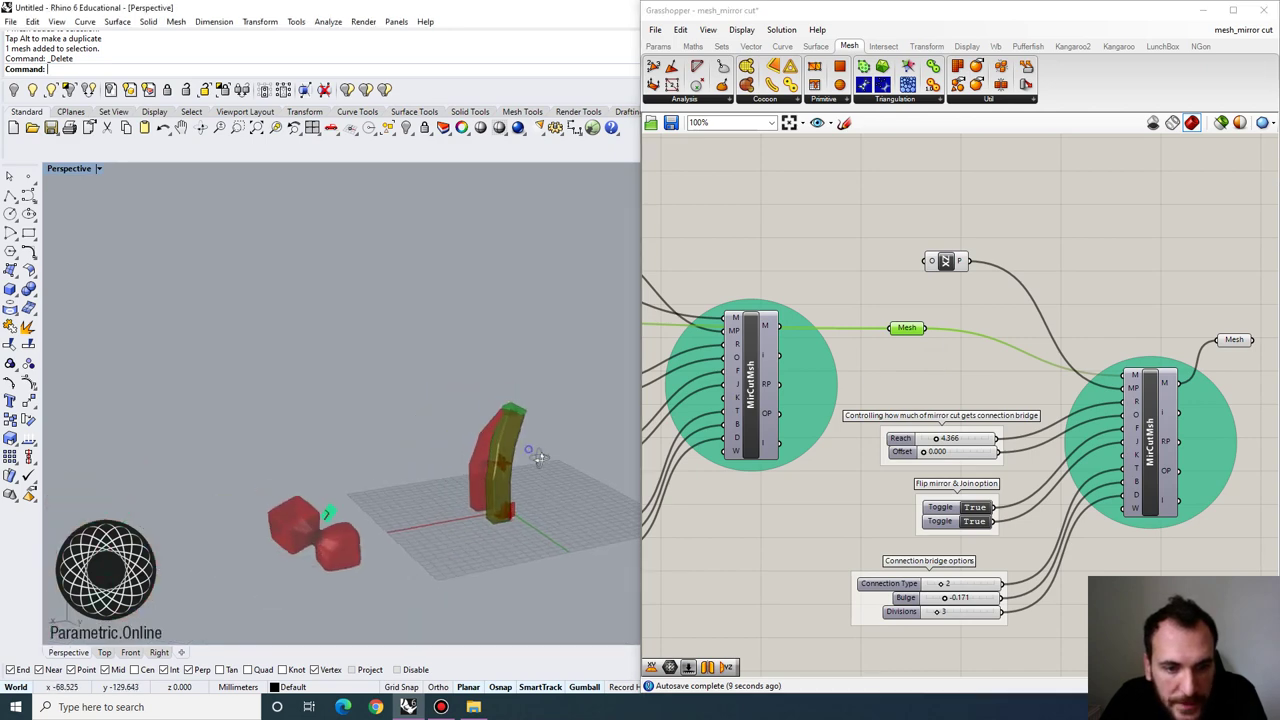
pyautogui.scroll(5, 534, 460)
pyautogui.moveTo(885, 351); pyautogui.dragTo(981, 377, button='right')
pyautogui.scroll(-4, 983, 380)
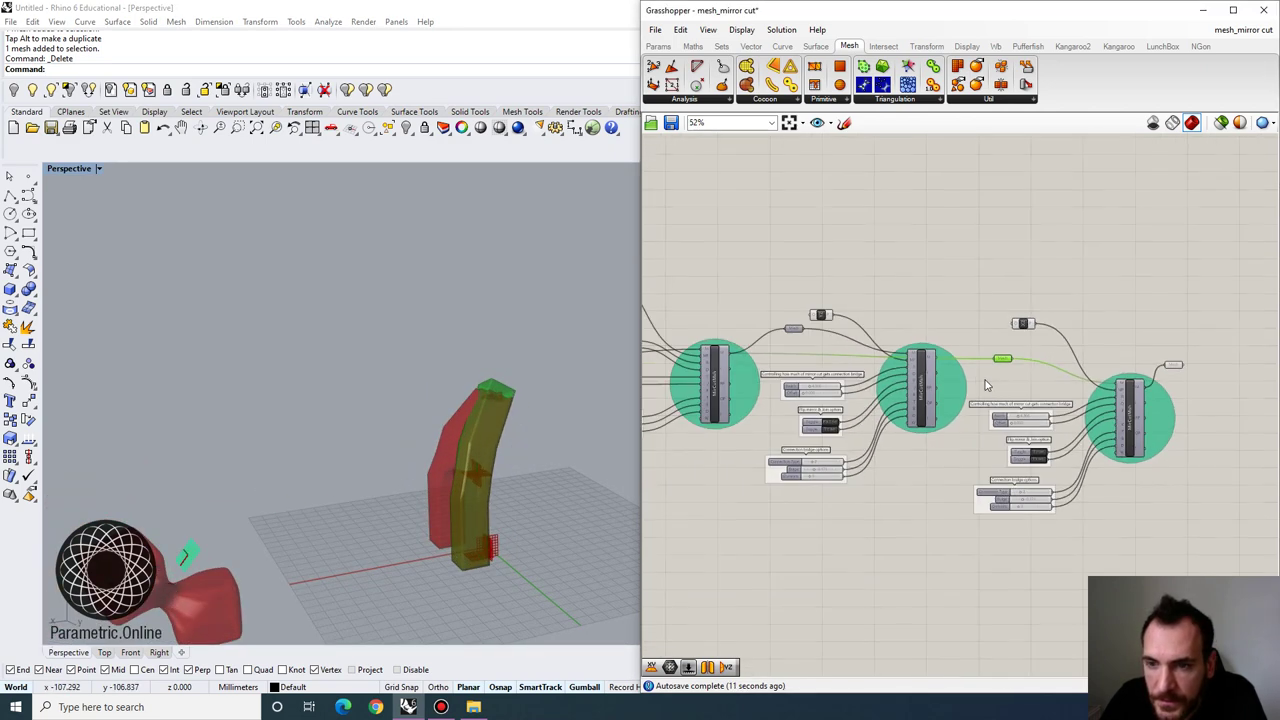
# Rewire the third setup's input Mesh parameter so it takes the M output of the second MirCutMsh
pyautogui.scroll(5, 980, 378)
pyautogui.moveTo(540, 437); pyautogui.dragTo(385, 420, button='right')
pyautogui.scroll(4, 479, 441)
pyautogui.click(855, 375)
pyautogui.scroll(-3, 870, 365)
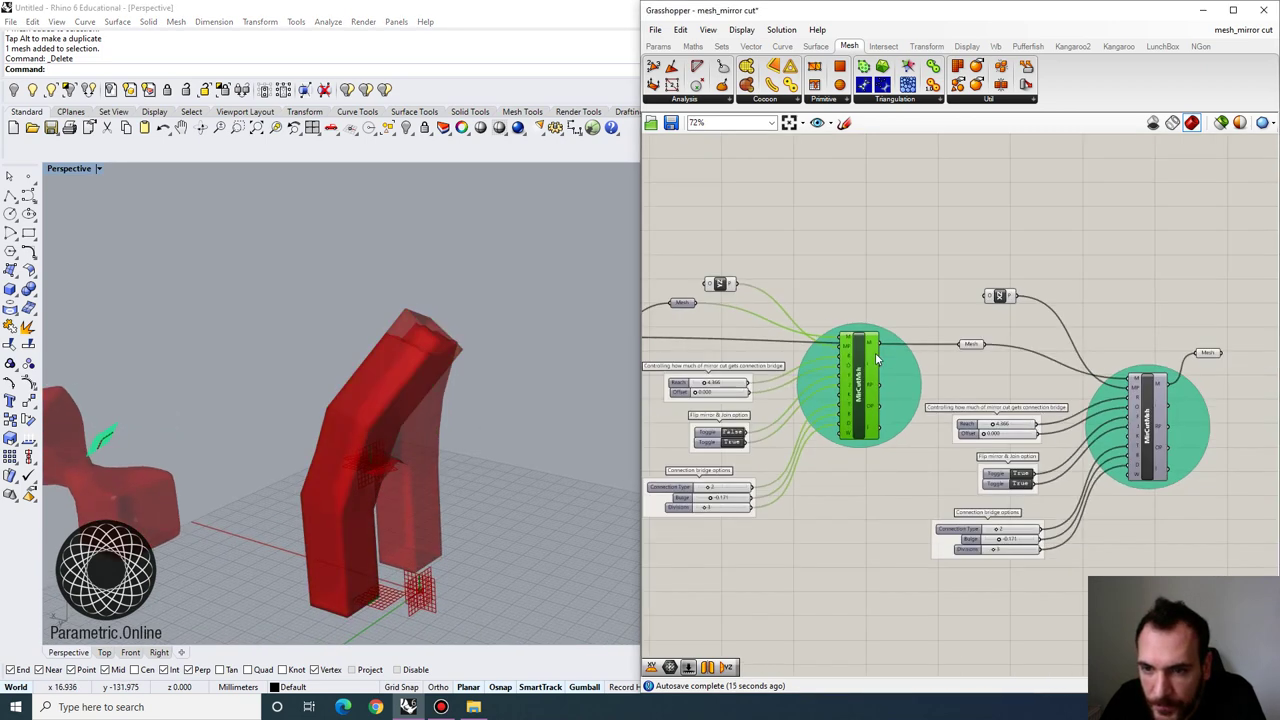
pyautogui.moveTo(927, 290); pyautogui.dragTo(969, 313)
pyautogui.click(970, 345)
pyautogui.scroll(4, 920, 342)
pyautogui.moveTo(516, 390); pyautogui.dragTo(427, 386, button='right')
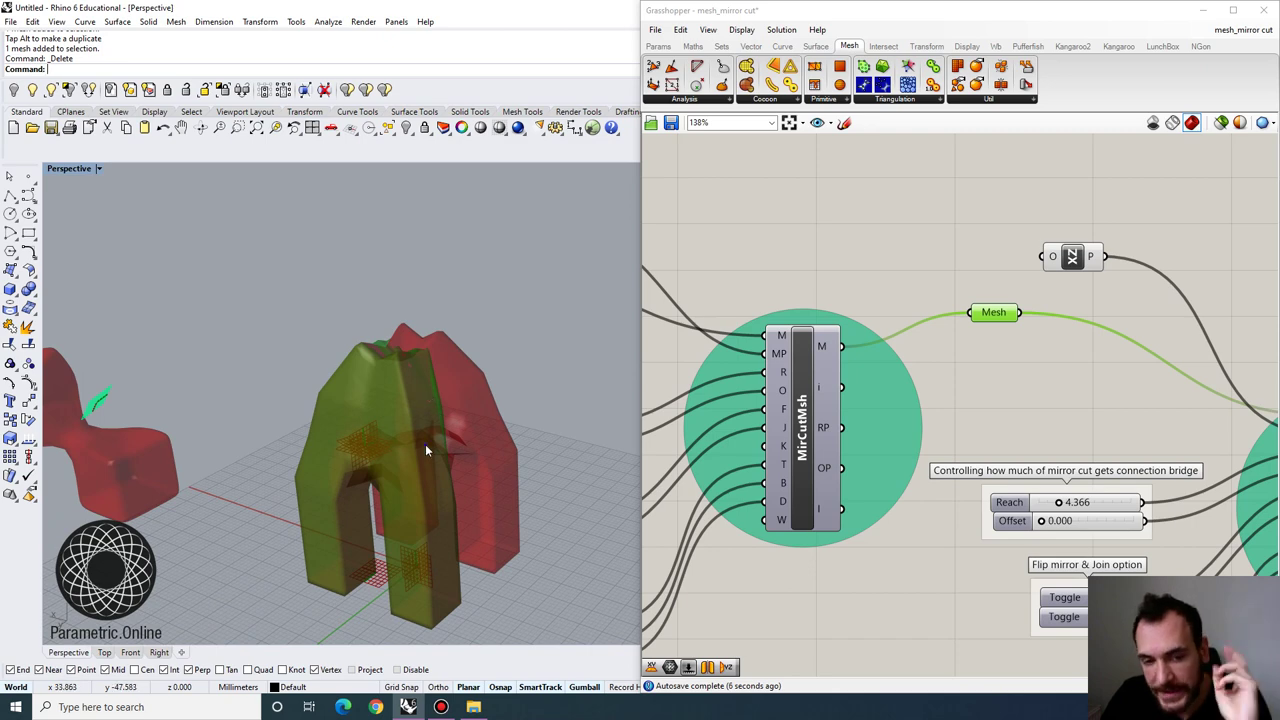
# Turn off the preview of the Mesh parameter between the second and third MirCutMsh
pyautogui.moveTo(425, 444); pyautogui.dragTo(456, 411, button='right')
pyautogui.scroll(-3, 880, 300)
pyautogui.rightClick(868, 291)
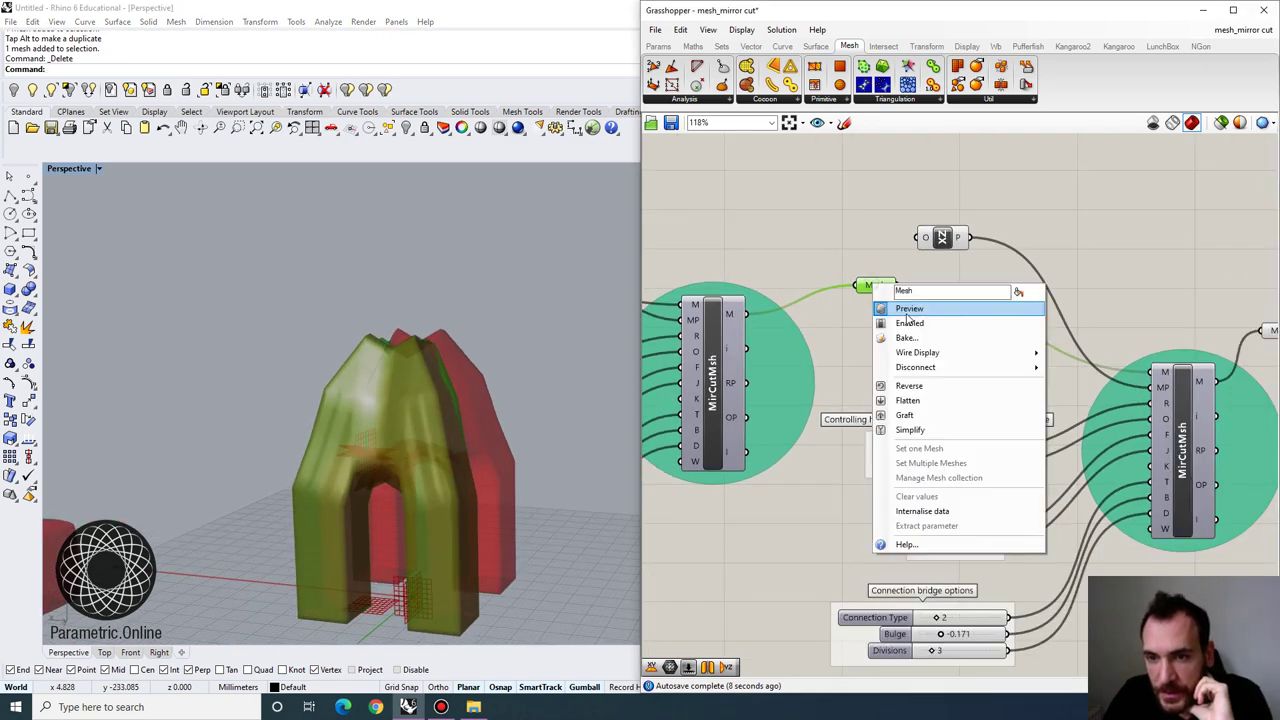
pyautogui.click(905, 306)
# Bake the Mesh parameter that collects the third MirCutMsh's output and move the baked mesh beside the preview
pyautogui.scroll(2, 979, 344)
pyautogui.click(988, 320)
pyautogui.rightClick(990, 318)
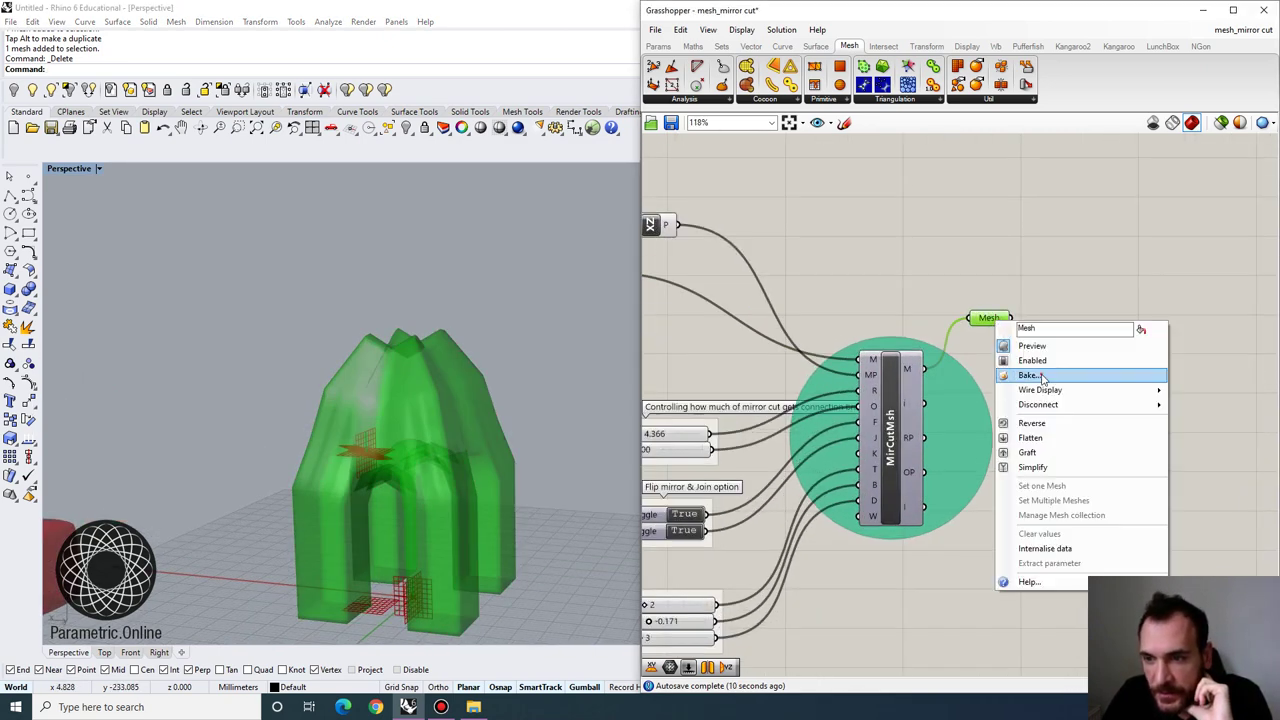
pyautogui.click(1040, 377)
pyautogui.click(1053, 499)
pyautogui.moveTo(436, 432); pyautogui.dragTo(439, 476, button='right')
pyautogui.scroll(-7, 450, 465)
pyautogui.moveTo(472, 462); pyautogui.dragTo(566, 502)
pyautogui.click(579, 404)
pyautogui.scroll(5, 579, 404)
# Set the Perspective viewport to Rendered display mode and delete the baked mesh
pyautogui.click(70, 168)
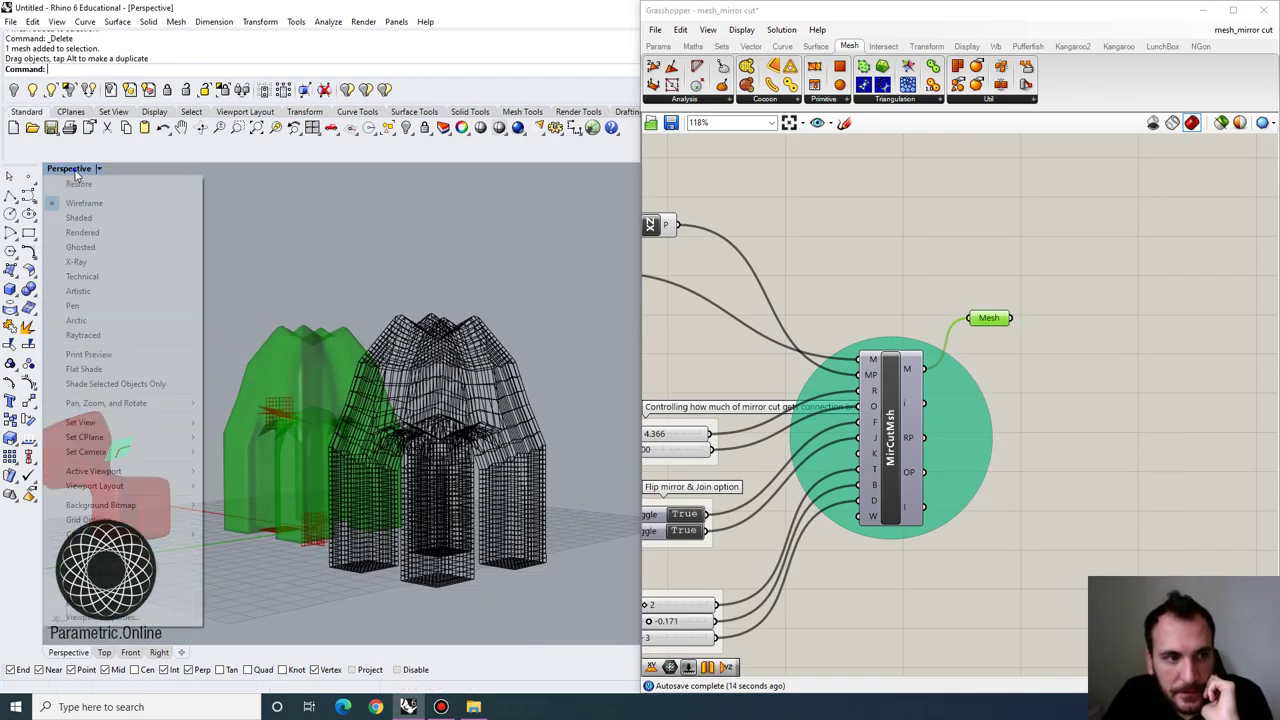
pyautogui.click(90, 232)
pyautogui.moveTo(480, 380); pyautogui.dragTo(499, 419, button='right')
pyautogui.click(499, 419)
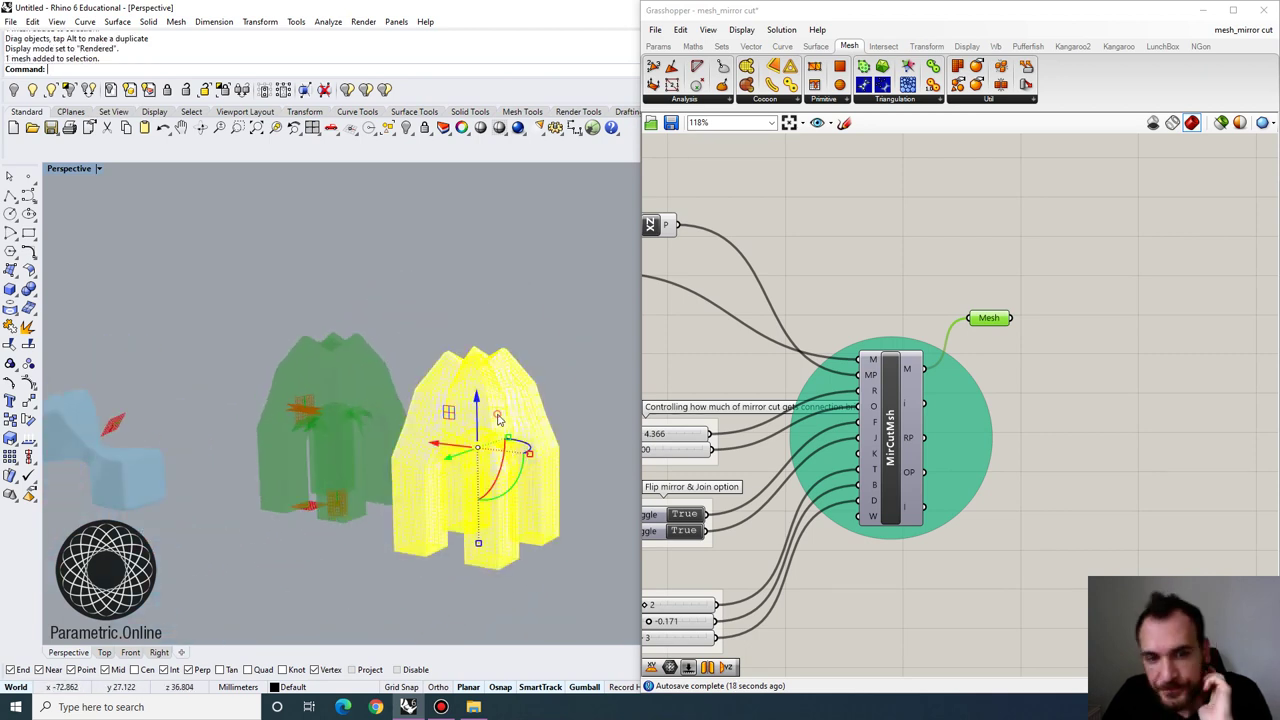
pyautogui.press('Delete')
pyautogui.moveTo(409, 429); pyautogui.dragTo(361, 368, button='right')
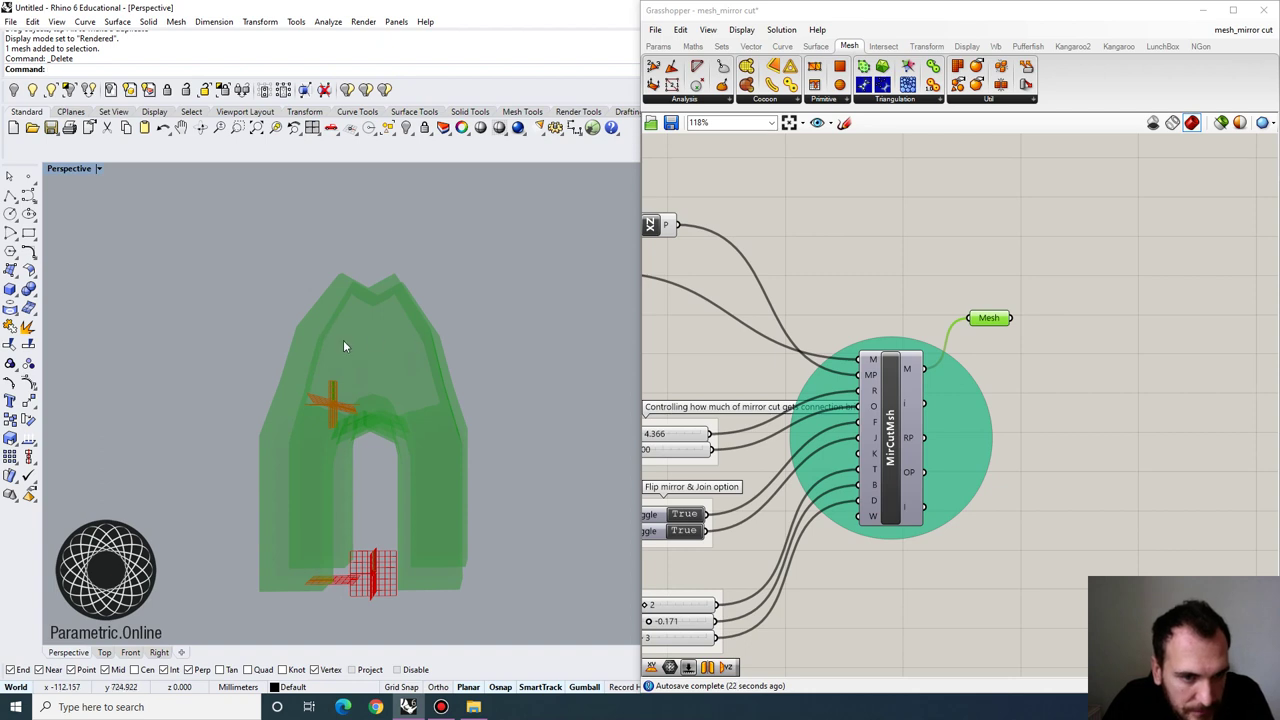
pyautogui.scroll(-3, 409, 354)
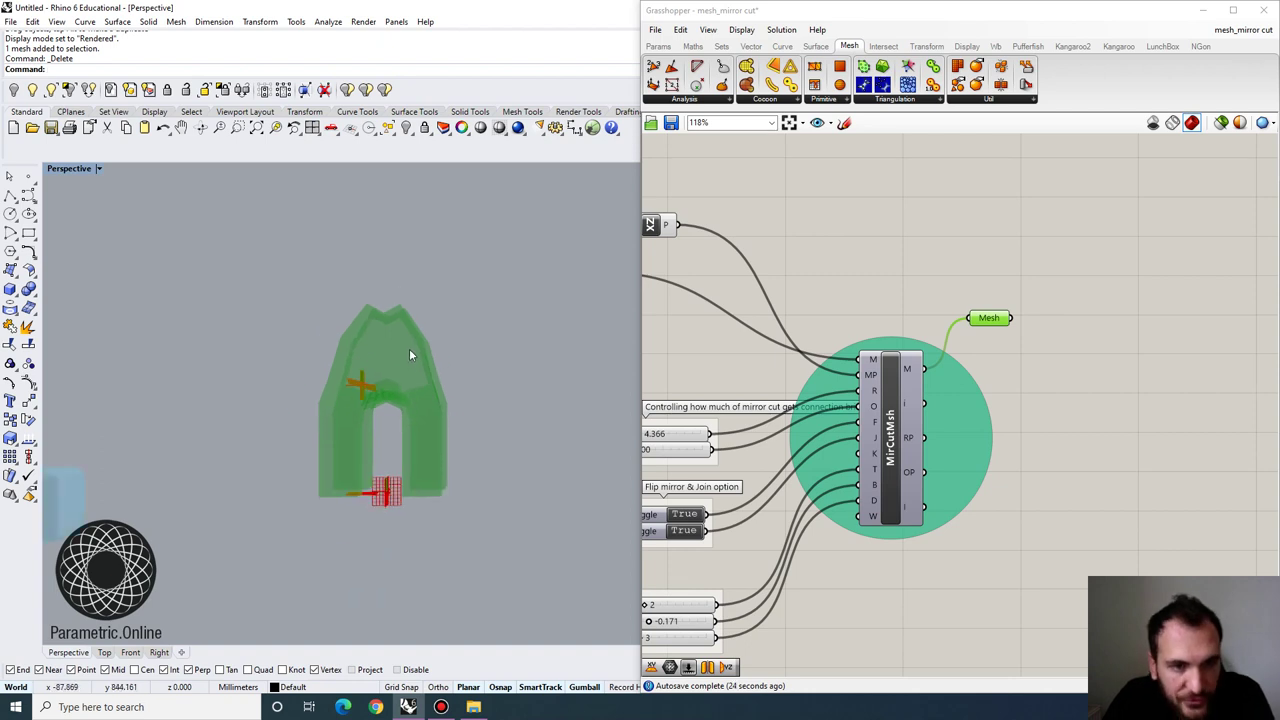
# Duplicate the third MirCutMsh with its sliders and toggles, and feed the copy's M input from the third's output Mesh parameter
pyautogui.moveTo(912, 347); pyautogui.dragTo(1040, 357, button='right')
pyautogui.scroll(-3, 979, 308)
pyautogui.scroll(-4, 949, 316)
pyautogui.moveTo(1109, 315); pyautogui.dragTo(1017, 335, button='right')
pyautogui.scroll(5, 1017, 335)
pyautogui.scroll(-3, 869, 291)
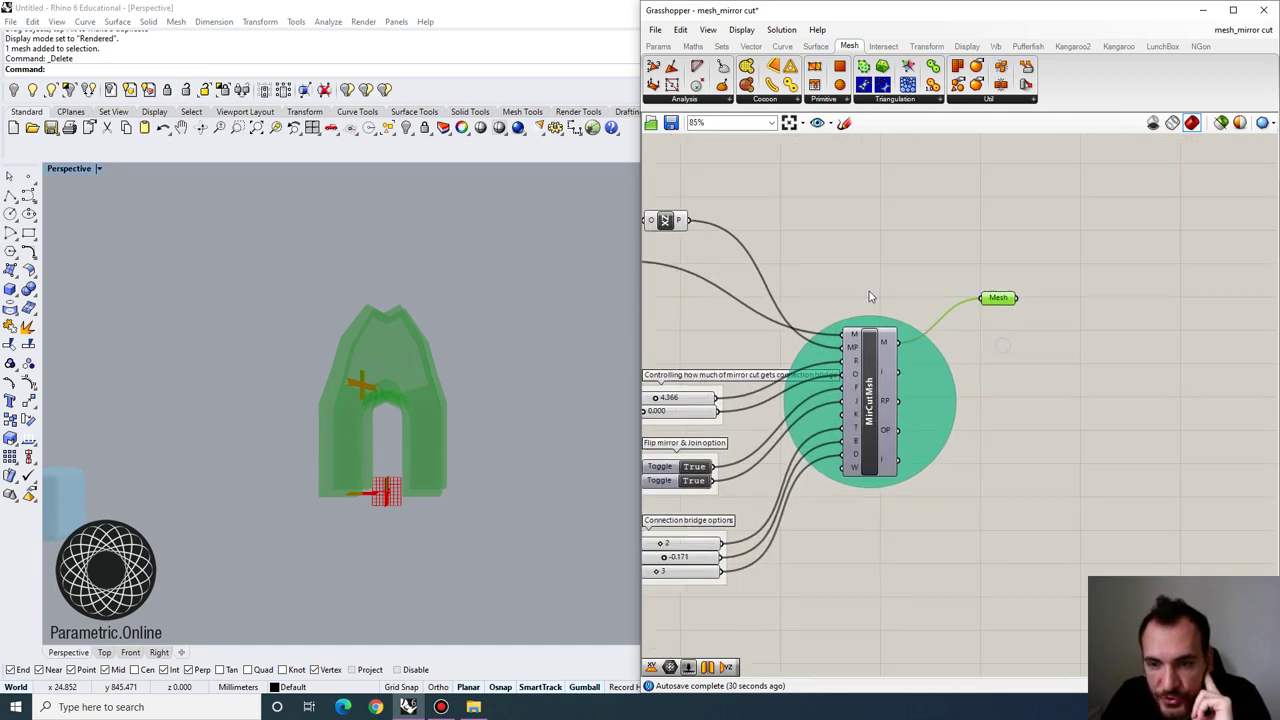
pyautogui.moveTo(895, 555); pyautogui.dragTo(768, 388)
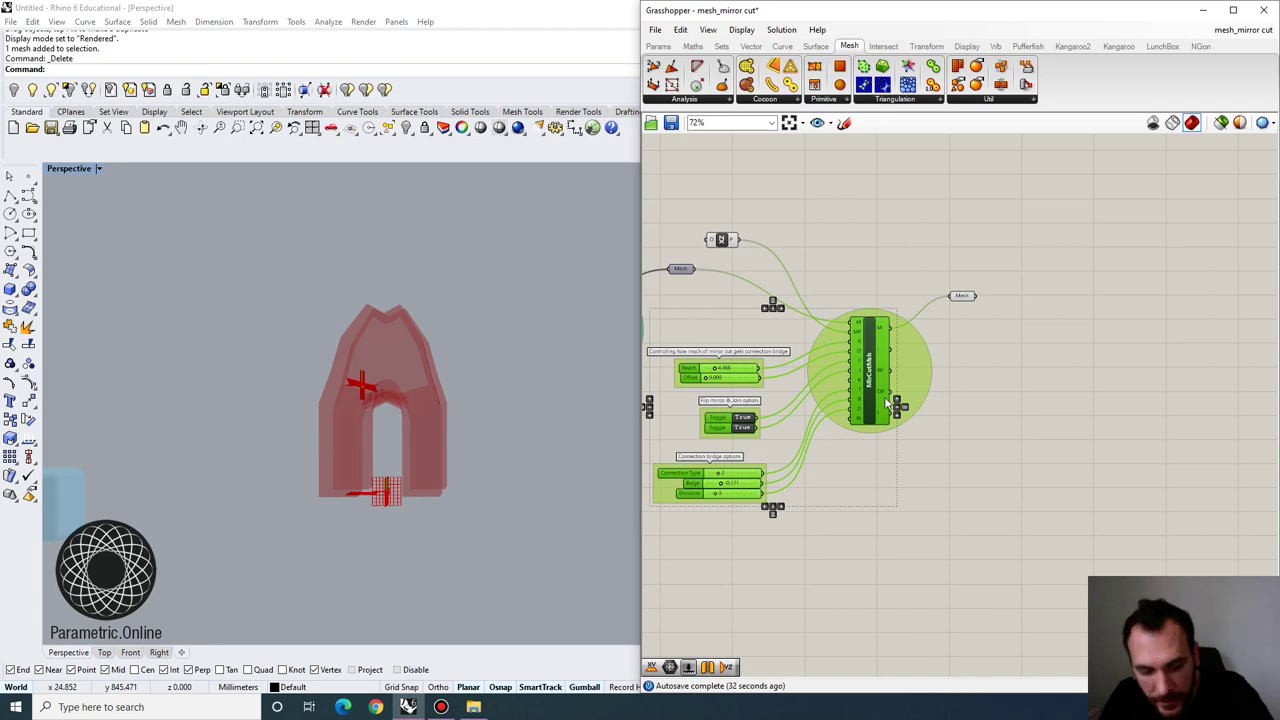
pyautogui.keyDown('alt'); pyautogui.moveTo(872, 366); pyautogui.dragTo(1208, 404); pyautogui.keyUp('alt')
pyautogui.click(1060, 342)
pyautogui.scroll(3, 1046, 309)
pyautogui.moveTo(1130, 344); pyautogui.dragTo(1020, 349, button='right')
pyautogui.scroll(-1, 921, 275)
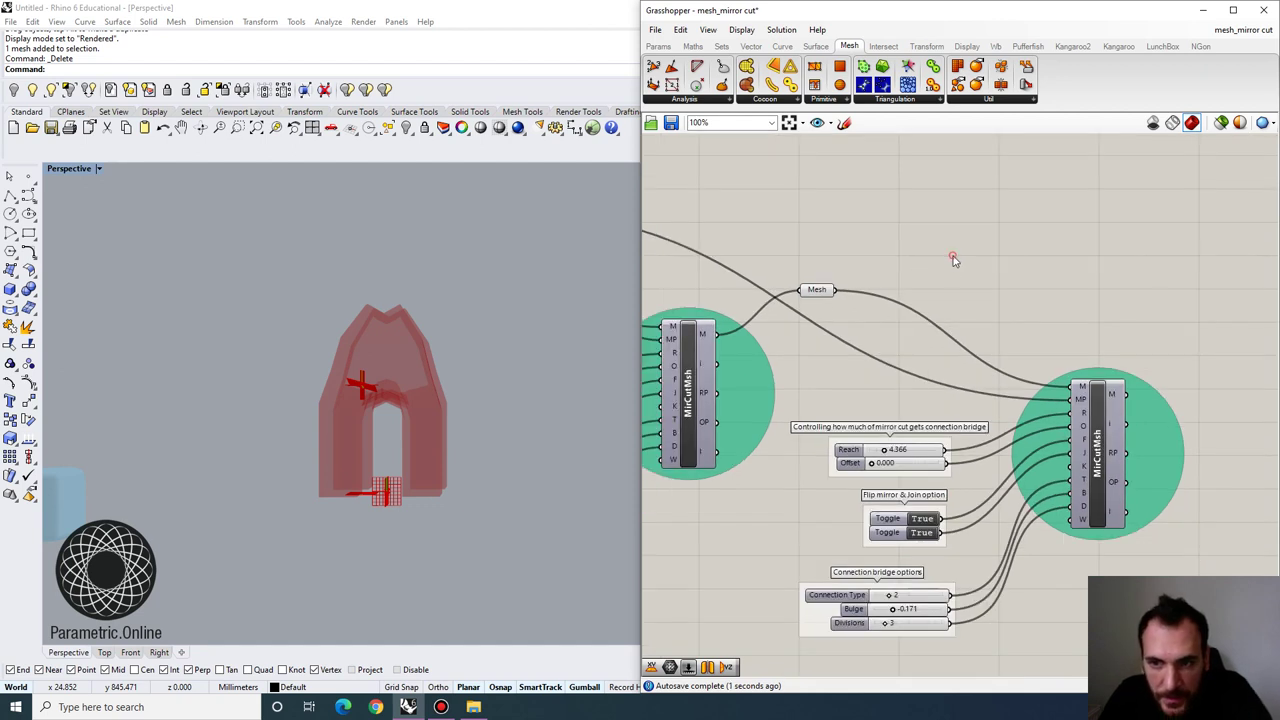
# Add an XY Plane component and a Construct Point component above the fourth MirCutMsh setup
pyautogui.doubleClick(953, 260)
pyautogui.write('xy')
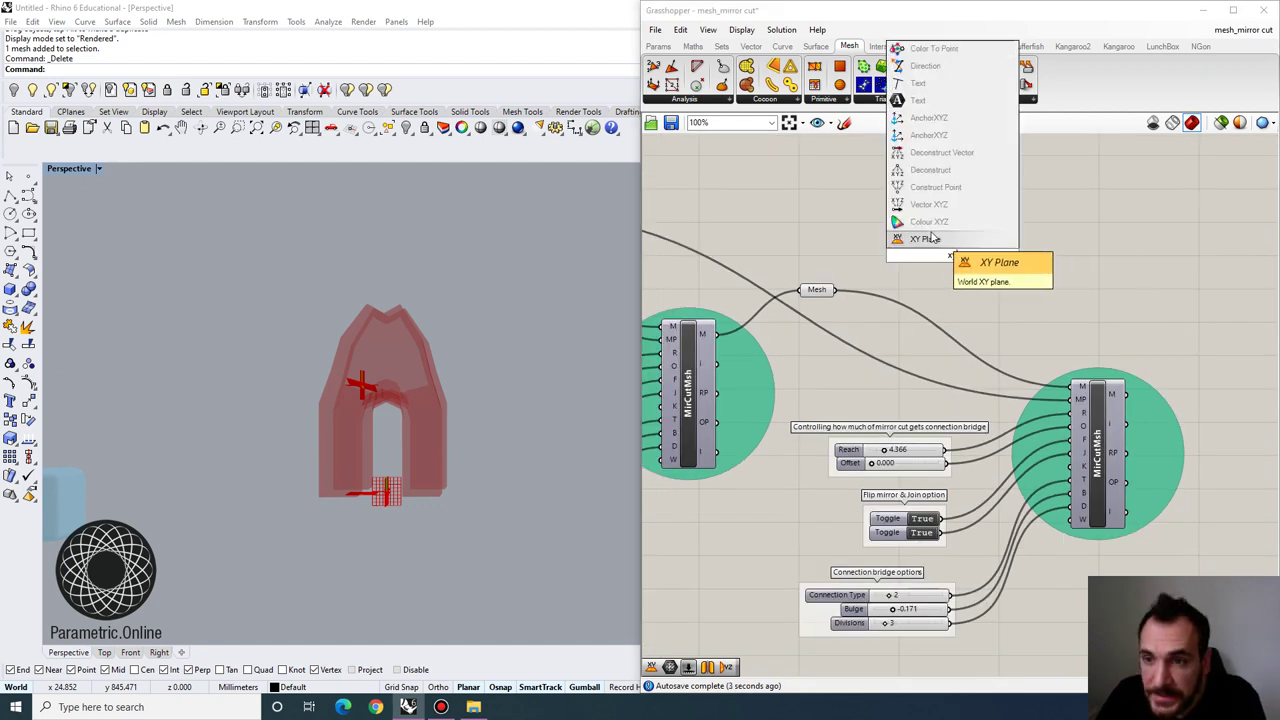
pyautogui.click(929, 239)
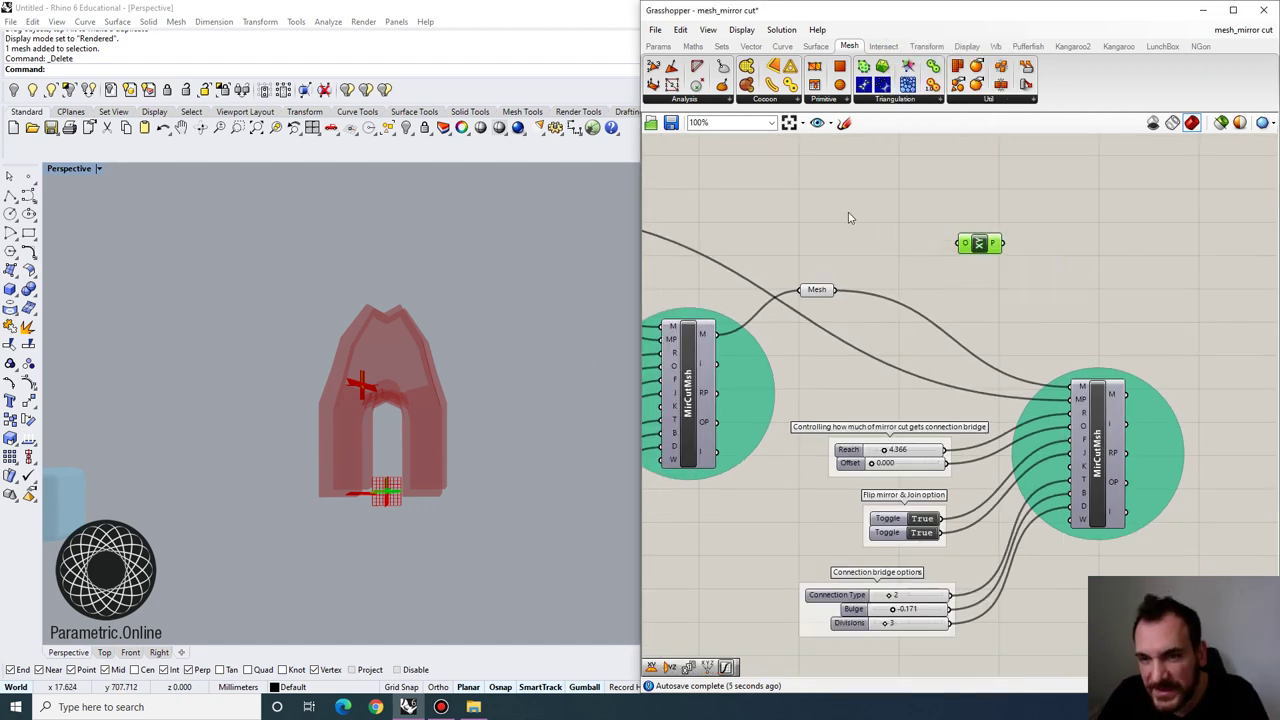
pyautogui.moveTo(848, 218); pyautogui.dragTo(866, 240, button='right')
pyautogui.doubleClick(864, 239)
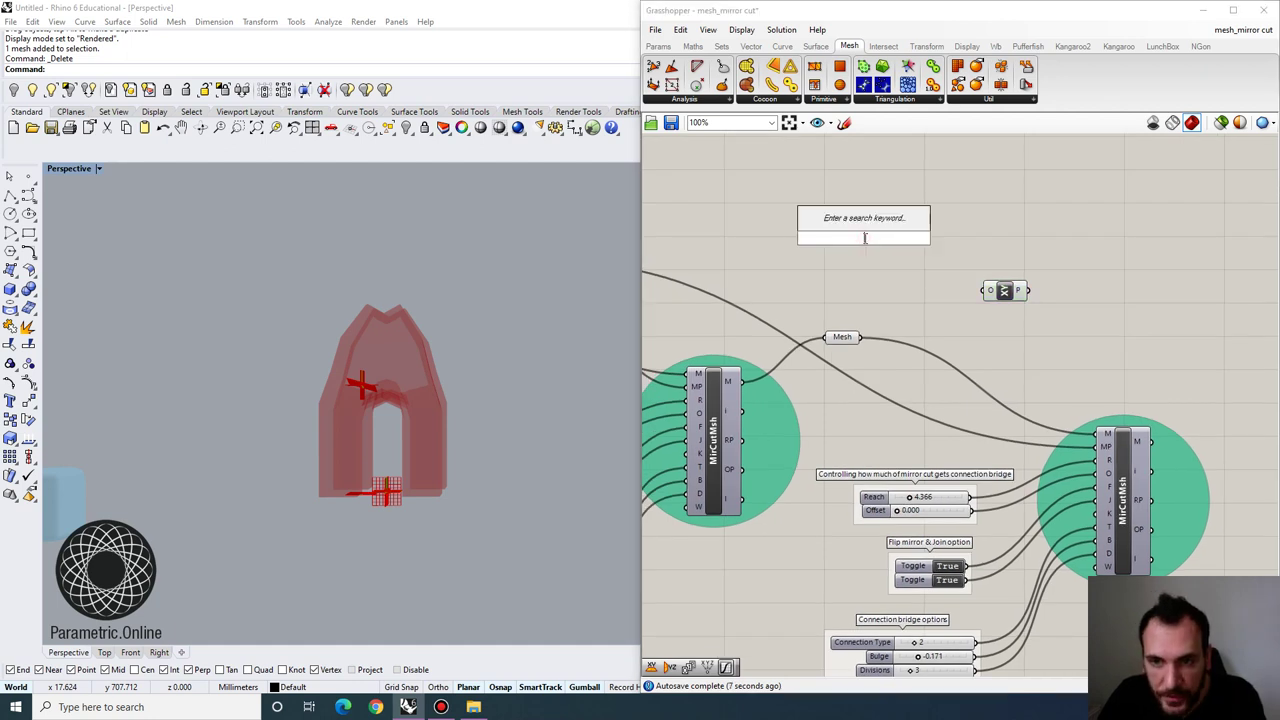
pyautogui.write('xyz')
pyautogui.click(851, 194)
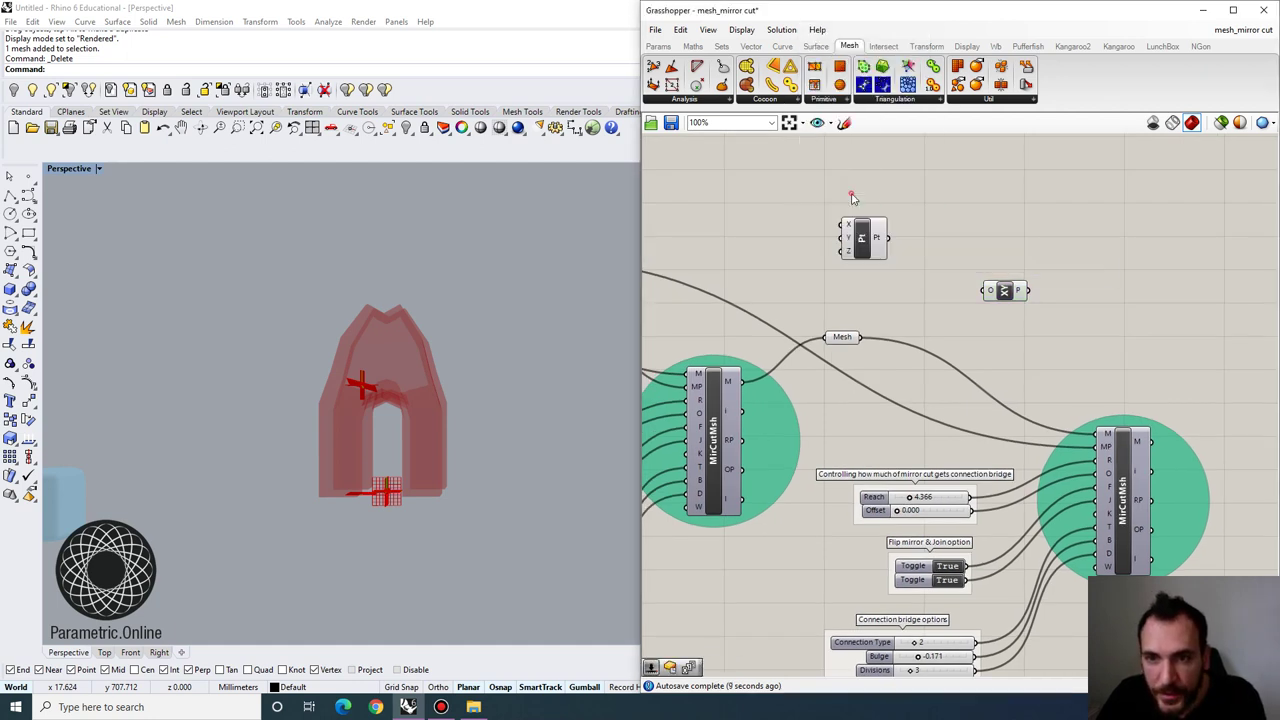
# Give the fourth MirCutMsh the XY plane as mirror plane, with its origin at the constructed point and a Z coordinate slider of 42
pyautogui.doubleClick(731, 235)
pyautogui.press('Return')
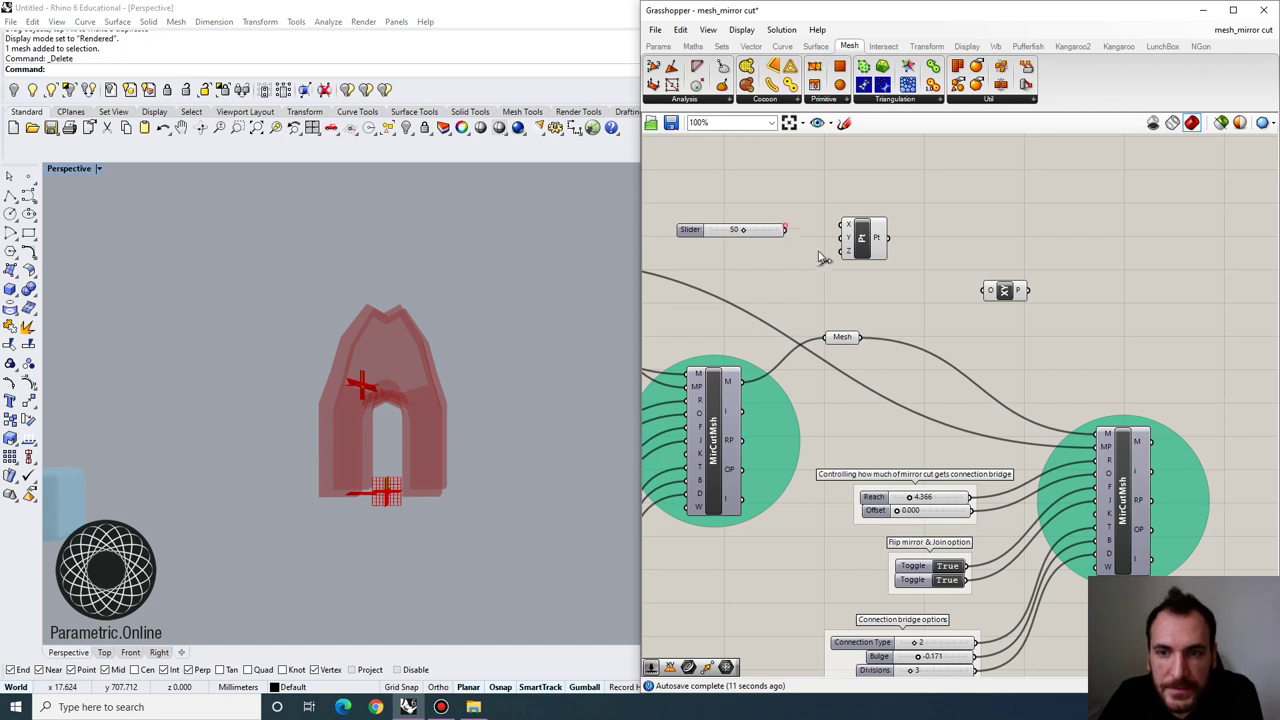
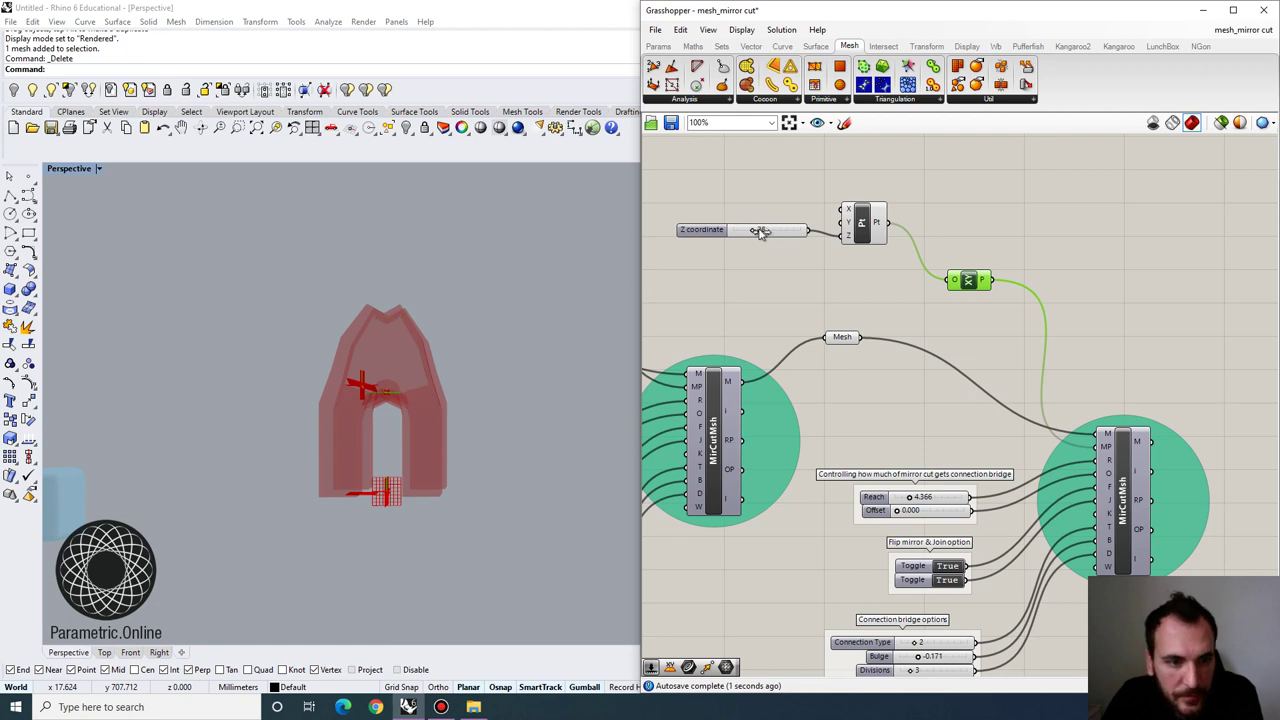
pyautogui.moveTo(725, 335); pyautogui.dragTo(633, 325, button='right')
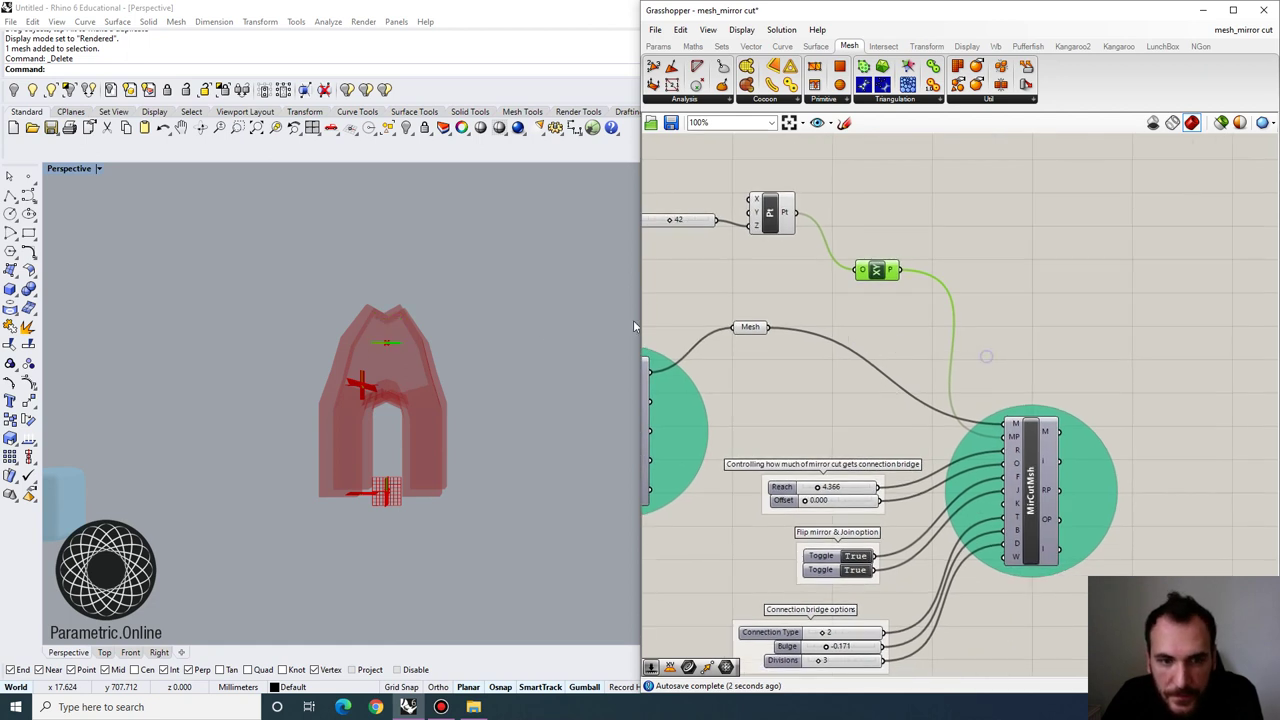
# Add a Mesh parameter and connect the M output of the fourth MirCutMsh to it
pyautogui.moveTo(1003, 383); pyautogui.dragTo(908, 355, button='right')
pyautogui.doubleClick(1127, 407)
pyautogui.write('m')
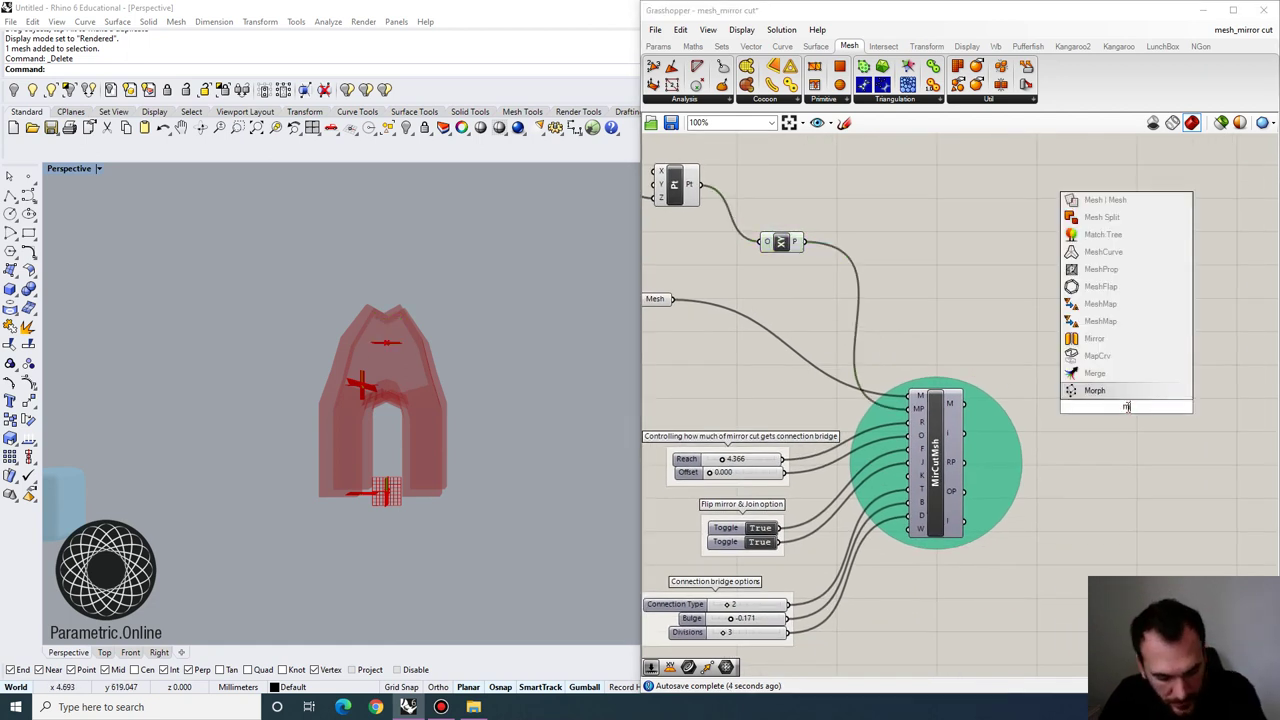
pyautogui.write('esh')
pyautogui.press('Return')
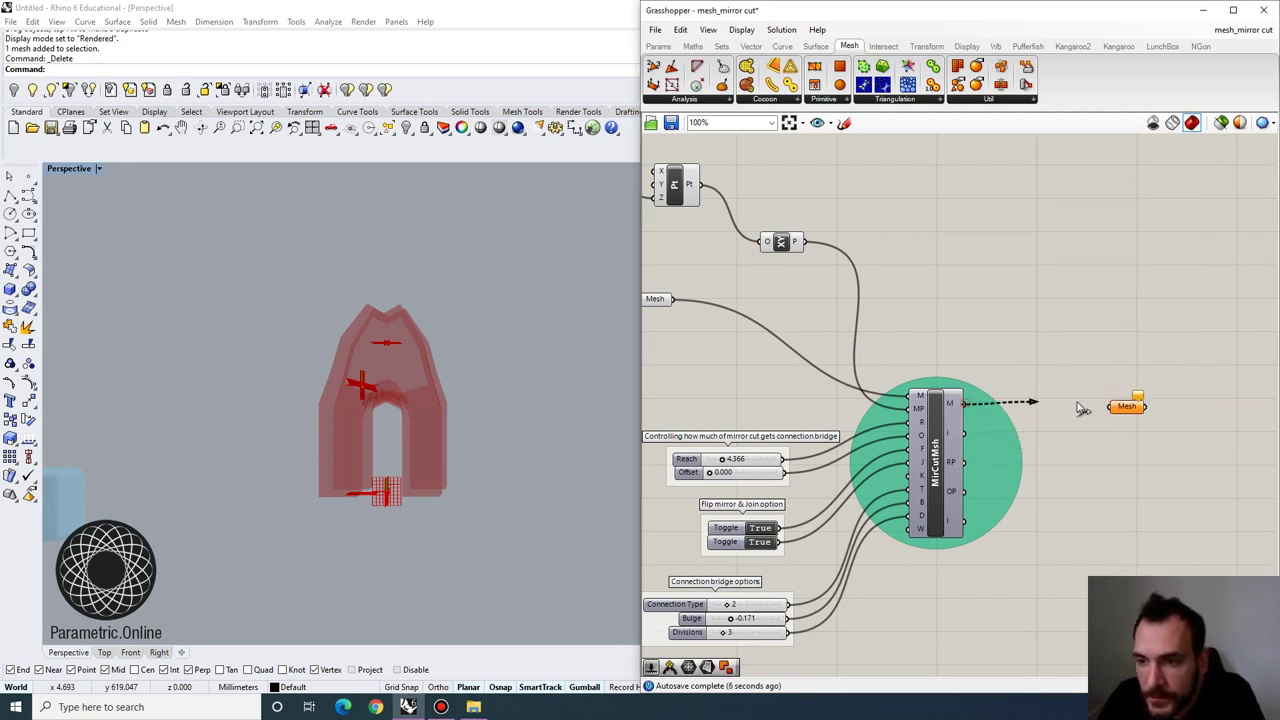
pyautogui.moveTo(1077, 404)
pyautogui.mouseDown()
pyautogui.moveTo(1109, 407)
pyautogui.moveTo(1082, 384)
pyautogui.mouseUp()
# Turn off the preview of the chained MirCutMsh setups and their planes, excluding the final Mesh parameter
pyautogui.moveTo(317, 318); pyautogui.dragTo(400, 318, button='right')
pyautogui.scroll(-5, 1034, 474)
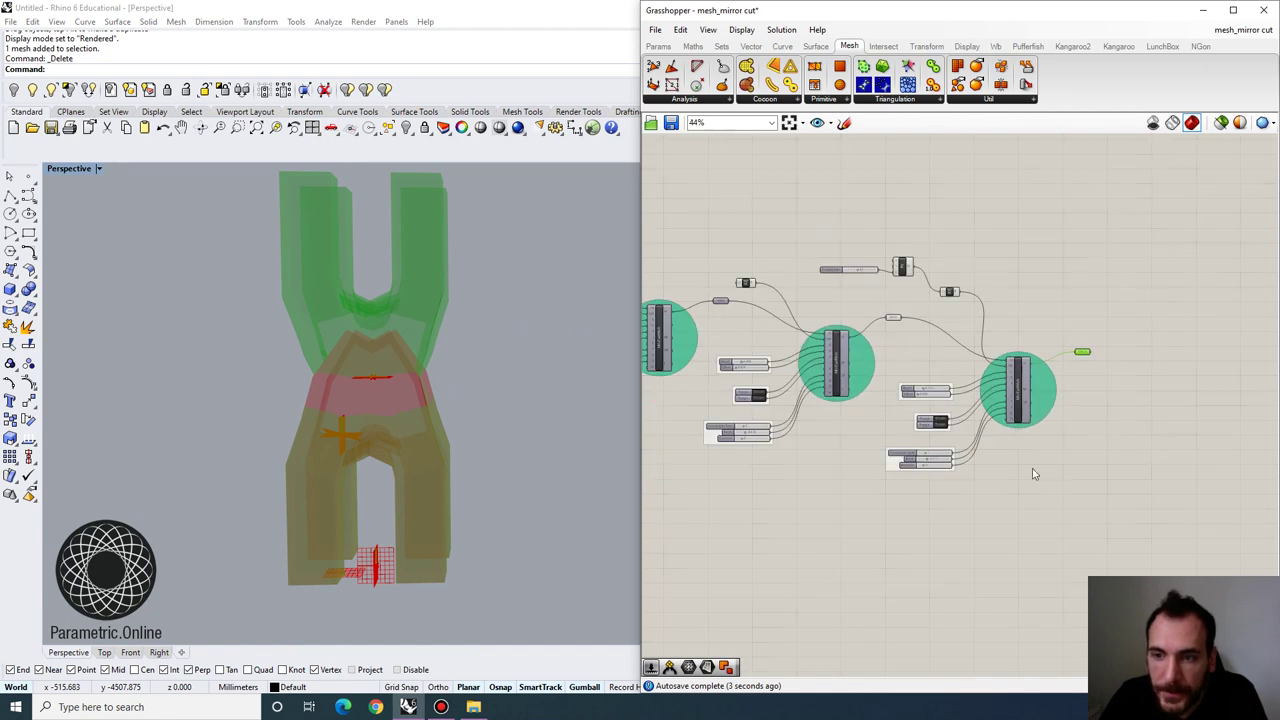
pyautogui.scroll(-2, 1034, 474)
pyautogui.moveTo(1040, 483); pyautogui.dragTo(702, 279)
pyautogui.click(773, 30)
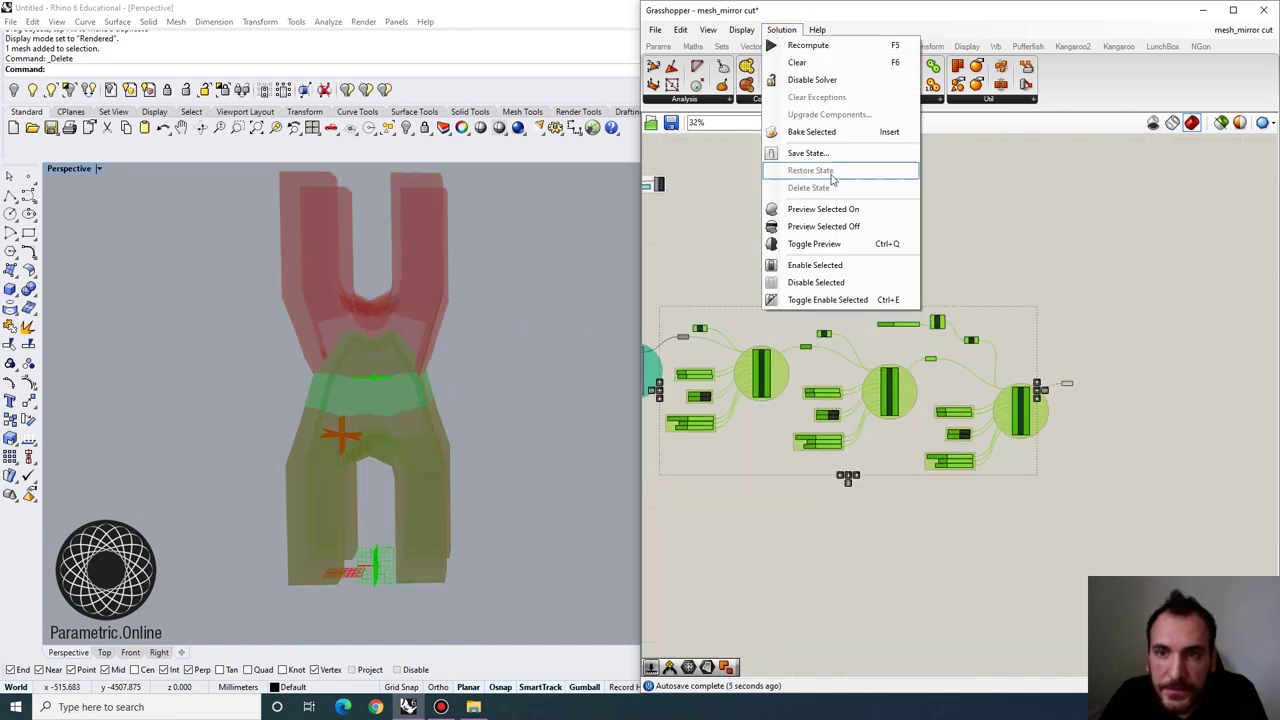
pyautogui.click(822, 227)
pyautogui.click(903, 222)
# Examine the vertically mirrored structure from several angles and locate the Angle sliders of the mirror cut plane
pyautogui.moveTo(453, 318); pyautogui.dragTo(1022, 436, button='right')
pyautogui.moveTo(225, 470); pyautogui.dragTo(456, 434, button='right')
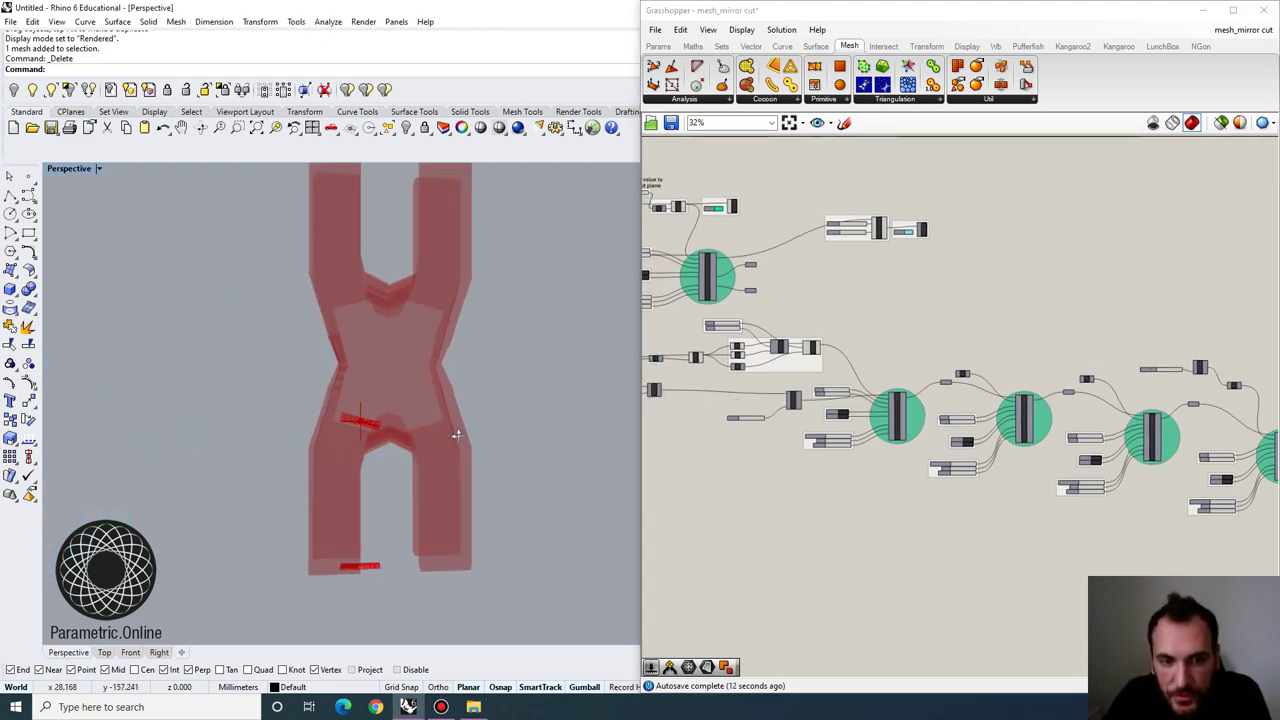
pyautogui.scroll(6, 815, 372)
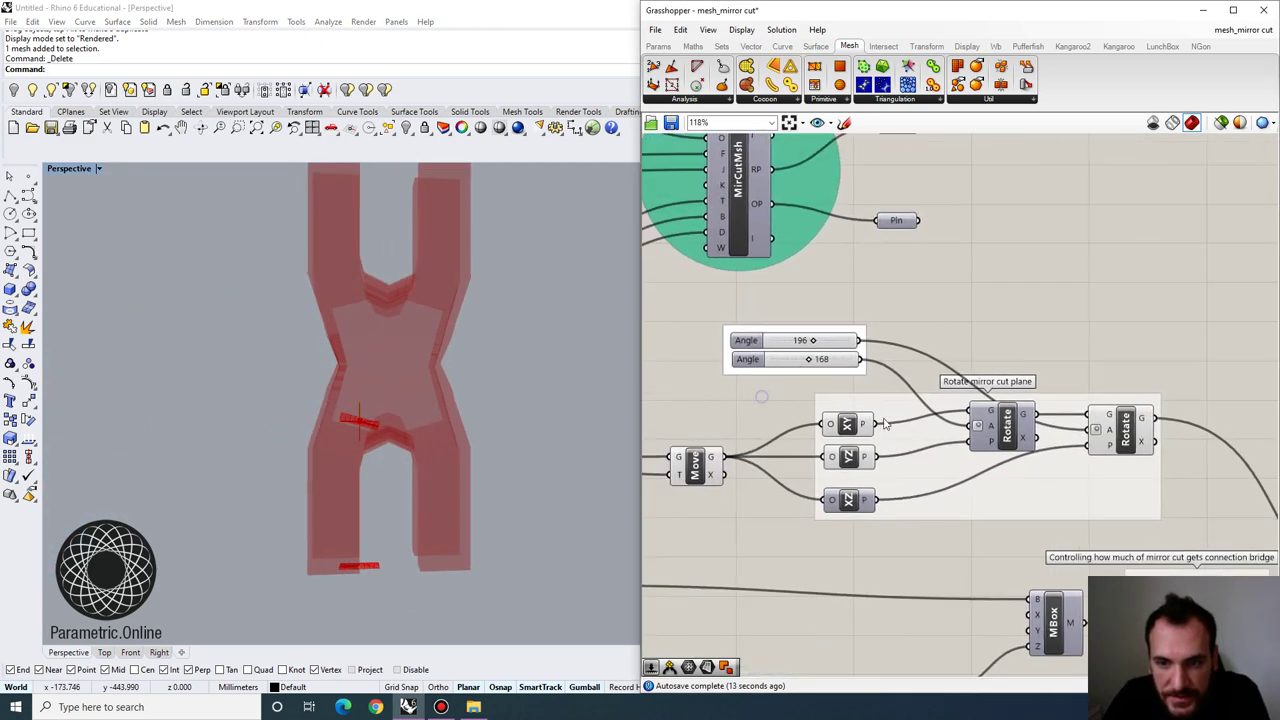
pyautogui.scroll(2, 820, 370)
pyautogui.moveTo(500, 365); pyautogui.dragTo(442, 346, button='right')
pyautogui.scroll(-4, 442, 346)
pyautogui.scroll(-6, 884, 302)
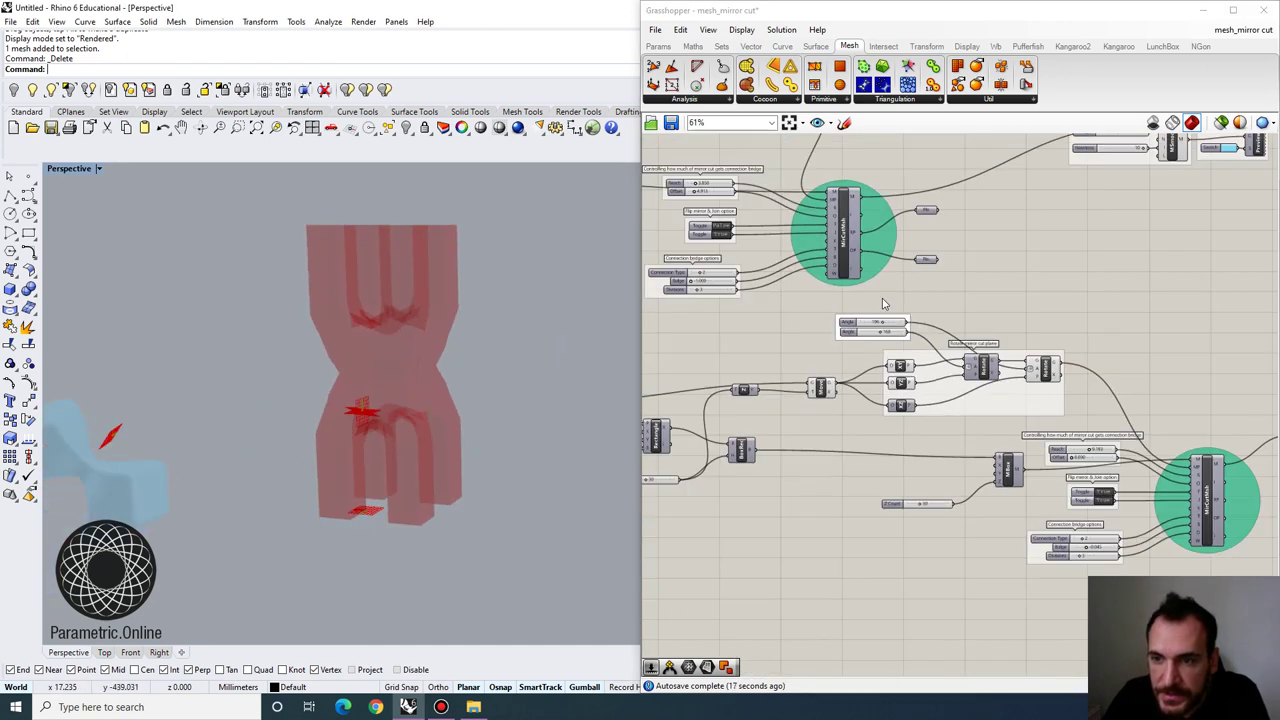
# Show the final mesh as edge lines by wiring its Mesh parameter into an edge-extracting mesh analysis component
pyautogui.moveTo(1084, 356); pyautogui.dragTo(725, 344, button='right')
pyautogui.moveTo(1054, 360); pyautogui.dragTo(807, 375, button='right')
pyautogui.scroll(5, 1149, 471)
pyautogui.moveTo(1084, 443); pyautogui.dragTo(986, 313, button='right')
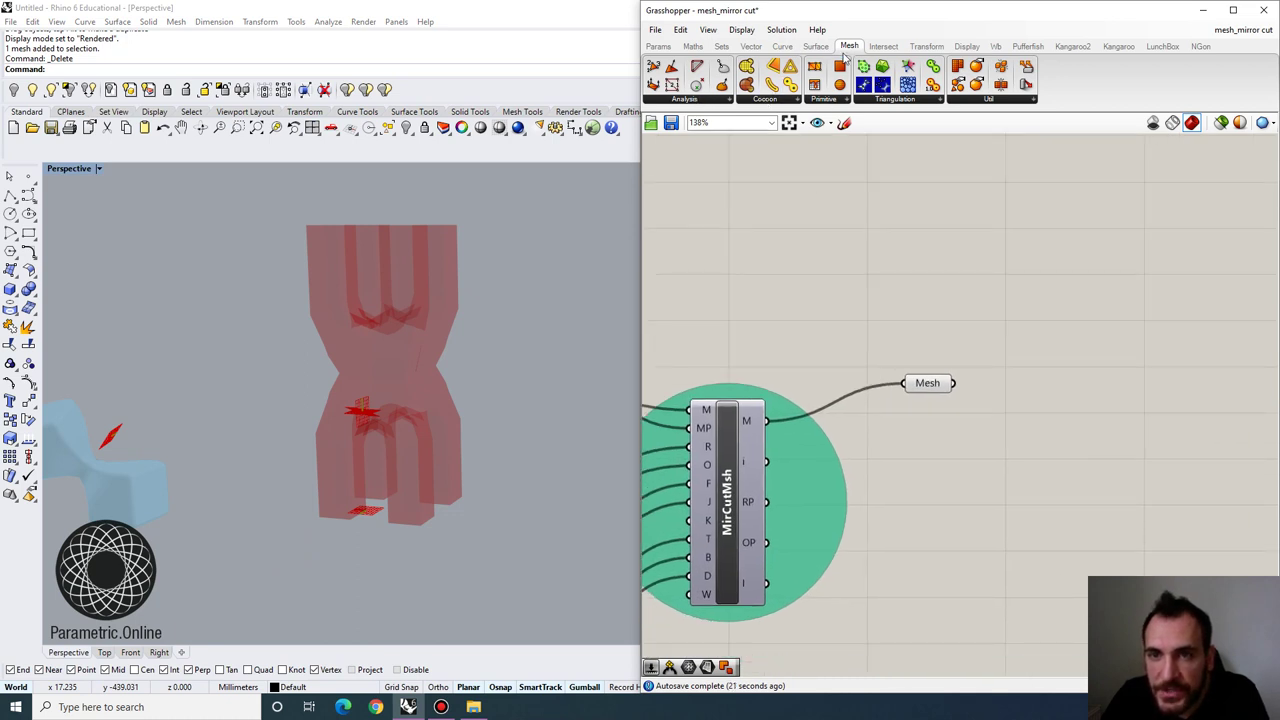
pyautogui.click(708, 101)
pyautogui.click(686, 200)
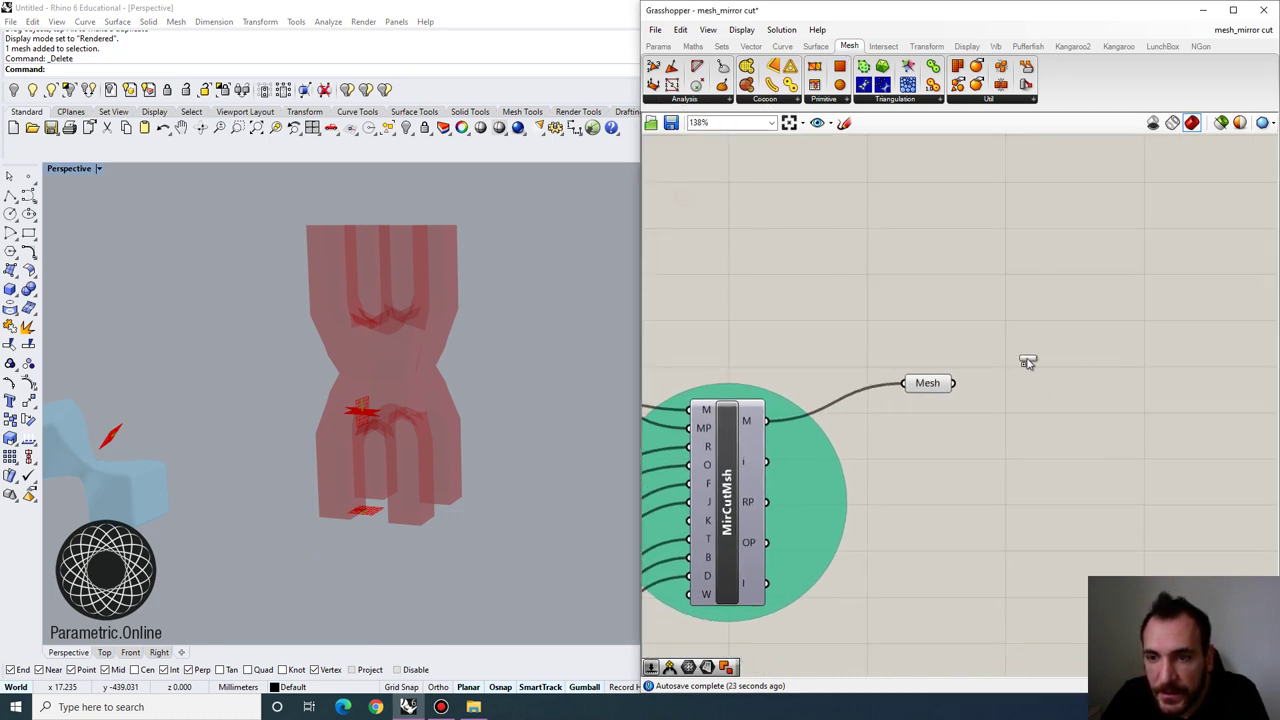
pyautogui.click(1021, 363)
pyautogui.moveTo(953, 384); pyautogui.dragTo(1020, 389)
pyautogui.click(1017, 425)
# Set the upper Angle slider of the mirror cut plane to 191 and the lower one to 145
pyautogui.moveTo(425, 385); pyautogui.dragTo(430, 322, button='right')
pyautogui.scroll(-5, 934, 300)
pyautogui.moveTo(931, 300); pyautogui.dragTo(1200, 305, button='right')
pyautogui.moveTo(666, 266); pyautogui.dragTo(1040, 314, button='right')
pyautogui.scroll(2, 671, 225)
pyautogui.scroll(6, 672, 226)
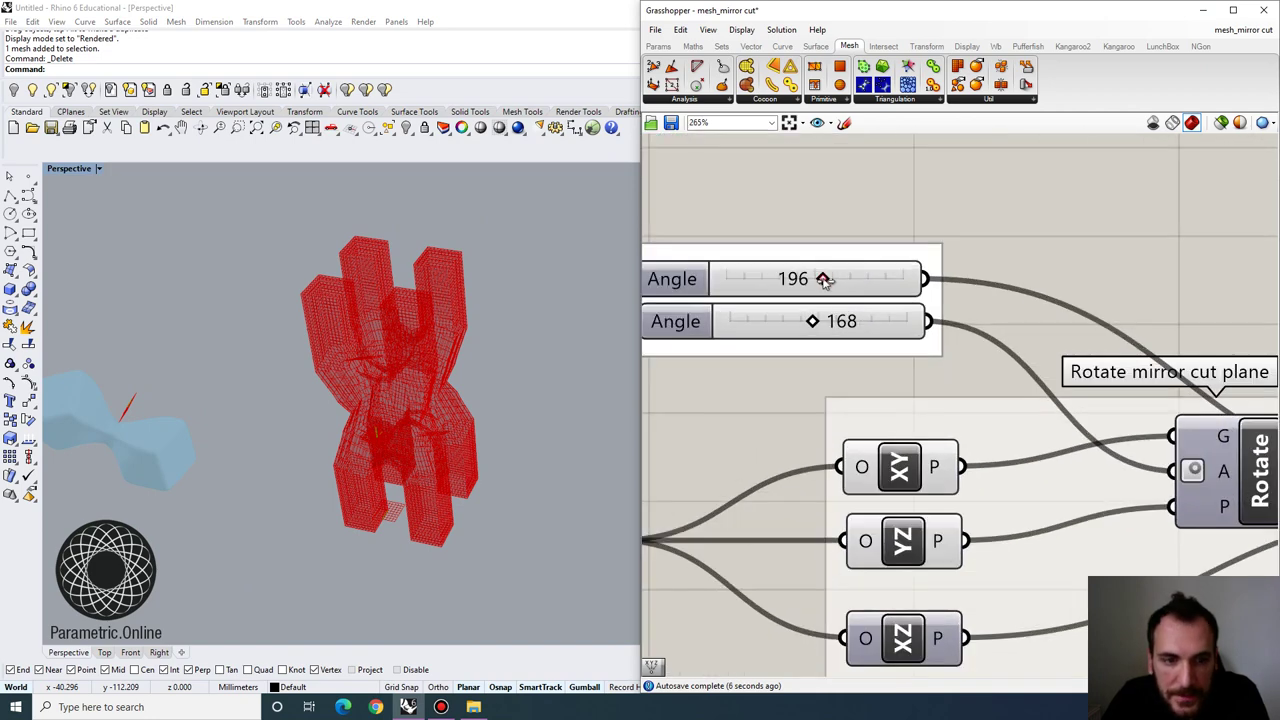
pyautogui.moveTo(821, 280)
pyautogui.mouseDown()
pyautogui.moveTo(851, 279)
pyautogui.moveTo(833, 279)
pyautogui.mouseUp()
pyautogui.moveTo(561, 392); pyautogui.dragTo(625, 318, button='right')
pyautogui.scroll(3, 563, 331)
pyautogui.moveTo(840, 283); pyautogui.dragTo(849, 322)
pyautogui.moveTo(470, 400); pyautogui.dragTo(330, 440, button='right')
pyautogui.moveTo(837, 321); pyautogui.dragTo(801, 322)
pyautogui.moveTo(564, 360); pyautogui.dragTo(514, 322, button='right')
# Set the coordinate slider that drives the base point's X and Y to 9
pyautogui.scroll(-5, 512, 320)
pyautogui.scroll(-3, 721, 400)
pyautogui.moveTo(721, 400); pyautogui.dragTo(1060, 313, button='right')
pyautogui.moveTo(729, 400); pyautogui.dragTo(1015, 333, button='right')
pyautogui.moveTo(823, 389); pyautogui.dragTo(901, 376, button='right')
pyautogui.moveTo(742, 341); pyautogui.dragTo(768, 341, button='right')
pyautogui.scroll(2, 767, 340)
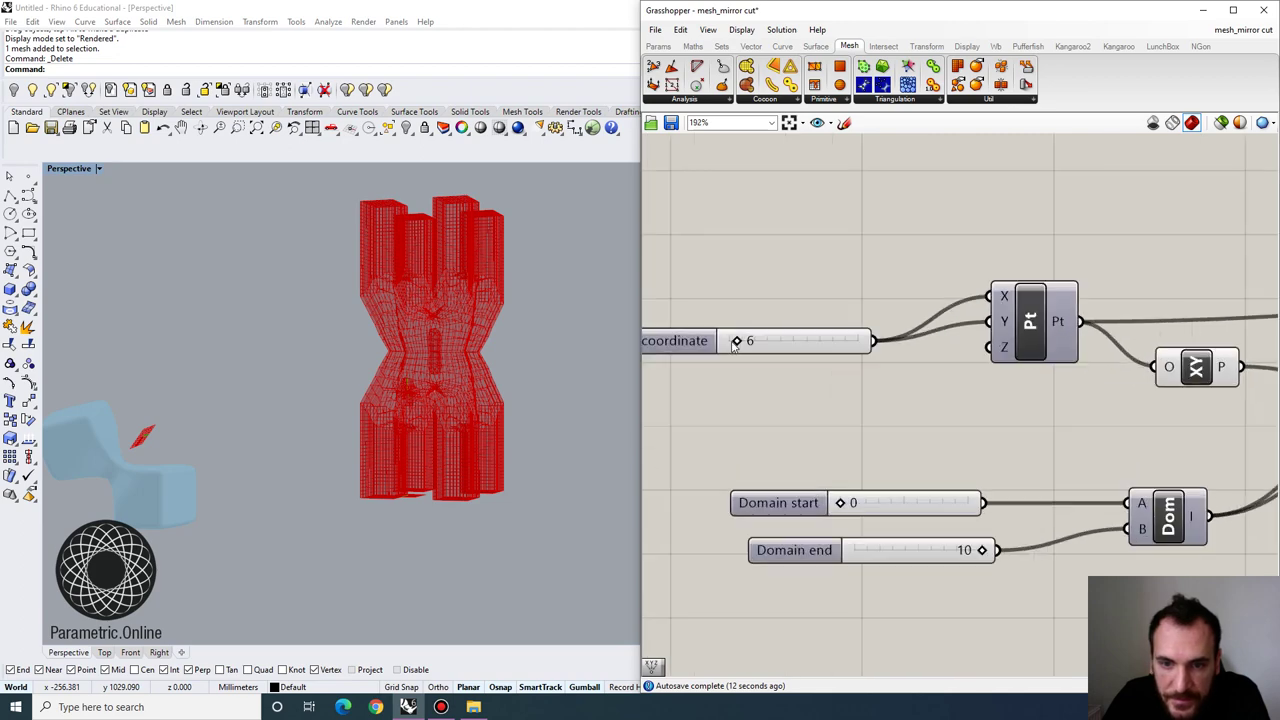
pyautogui.moveTo(737, 341); pyautogui.dragTo(741, 343)
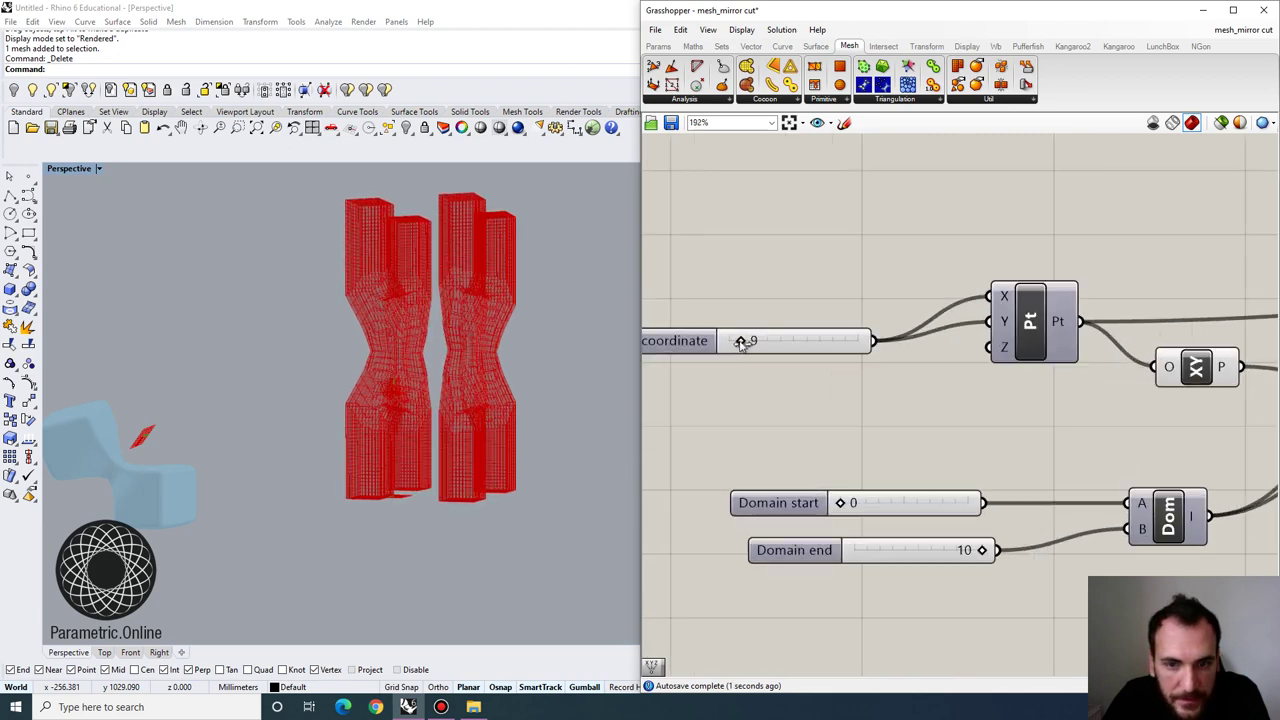
pyautogui.moveTo(573, 369); pyautogui.dragTo(355, 495, button='right')
# Set the mirror cut plane's upper Angle slider to 248 and its lower Angle slider to 131
pyautogui.scroll(-5, 741, 461)
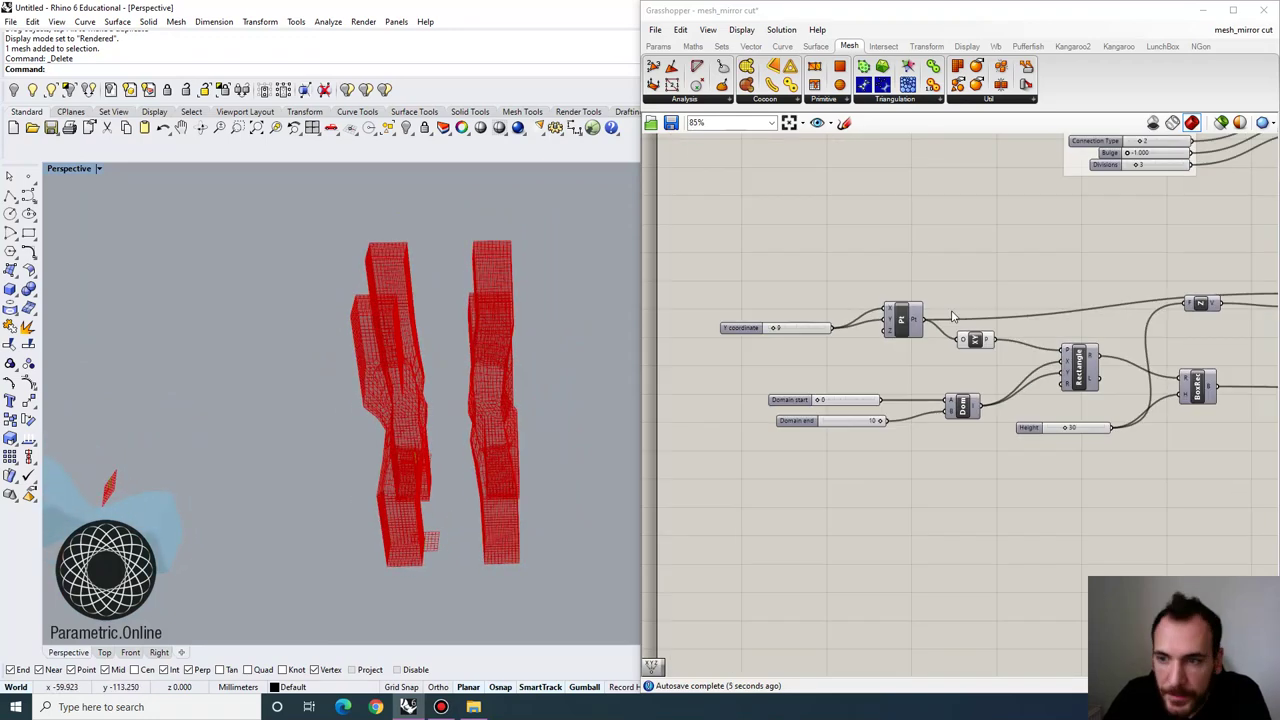
pyautogui.moveTo(742, 461); pyautogui.dragTo(477, 640, button='right')
pyautogui.scroll(6, 870, 425)
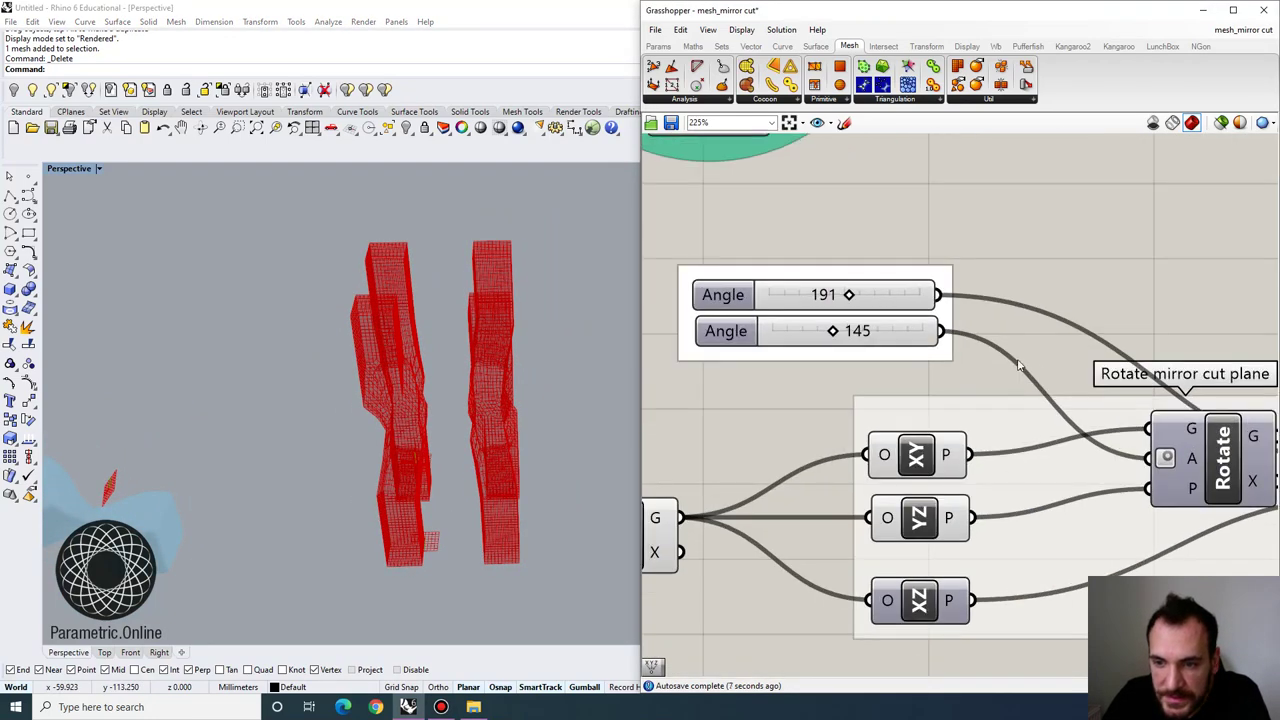
pyautogui.moveTo(818, 284); pyautogui.dragTo(851, 286)
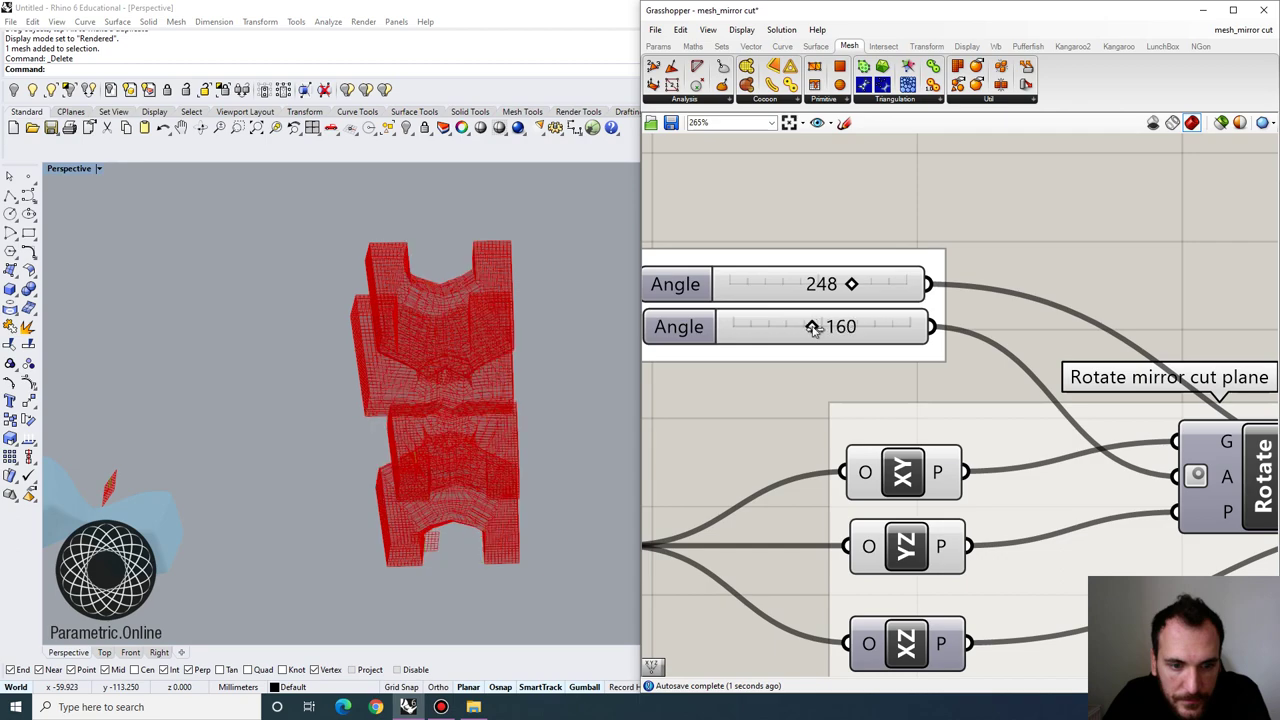
pyautogui.moveTo(810, 330); pyautogui.dragTo(799, 330)
# Set the upper Angle slider of the mirror cut plane to 216 and check the structure's joined centre
pyautogui.moveTo(852, 286); pyautogui.dragTo(821, 288)
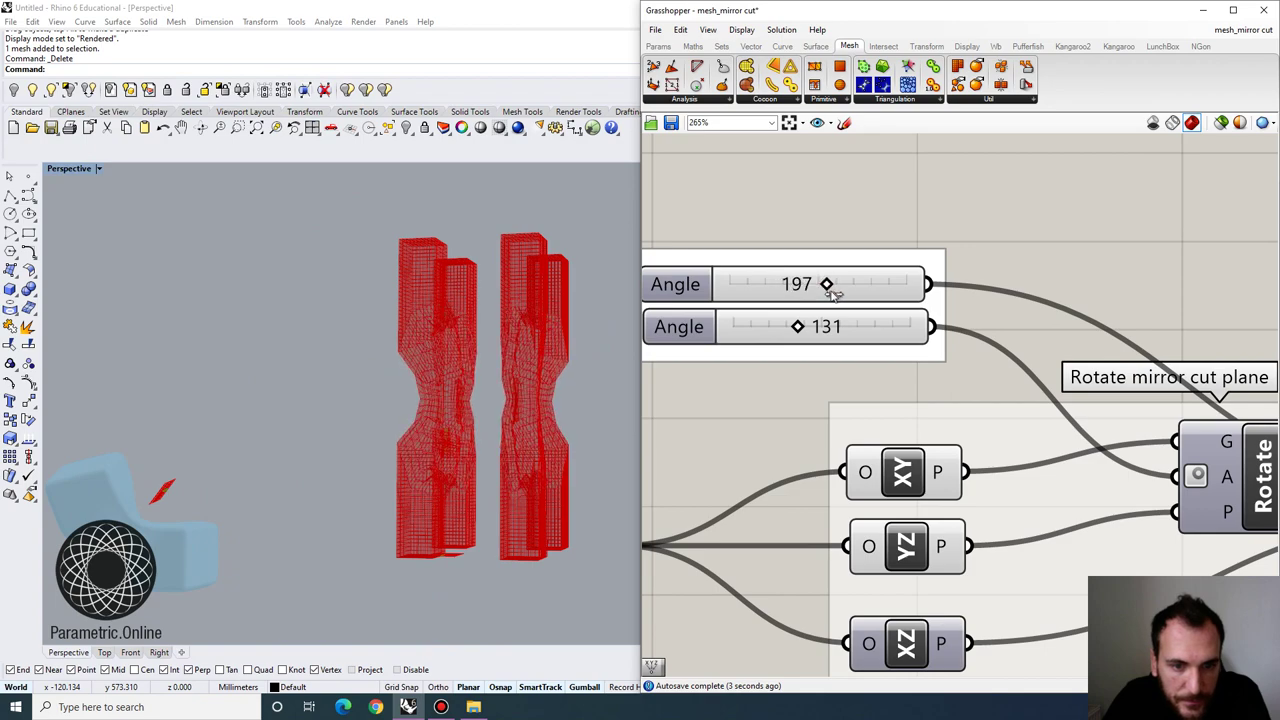
pyautogui.moveTo(600, 375); pyautogui.dragTo(534, 357, button='right')
pyautogui.scroll(8, 571, 397)
pyautogui.scroll(-8, 491, 386)
pyautogui.scroll(7, 474, 389)
pyautogui.scroll(-4, 534, 357)
pyautogui.moveTo(511, 409); pyautogui.dragTo(491, 406, button='right')
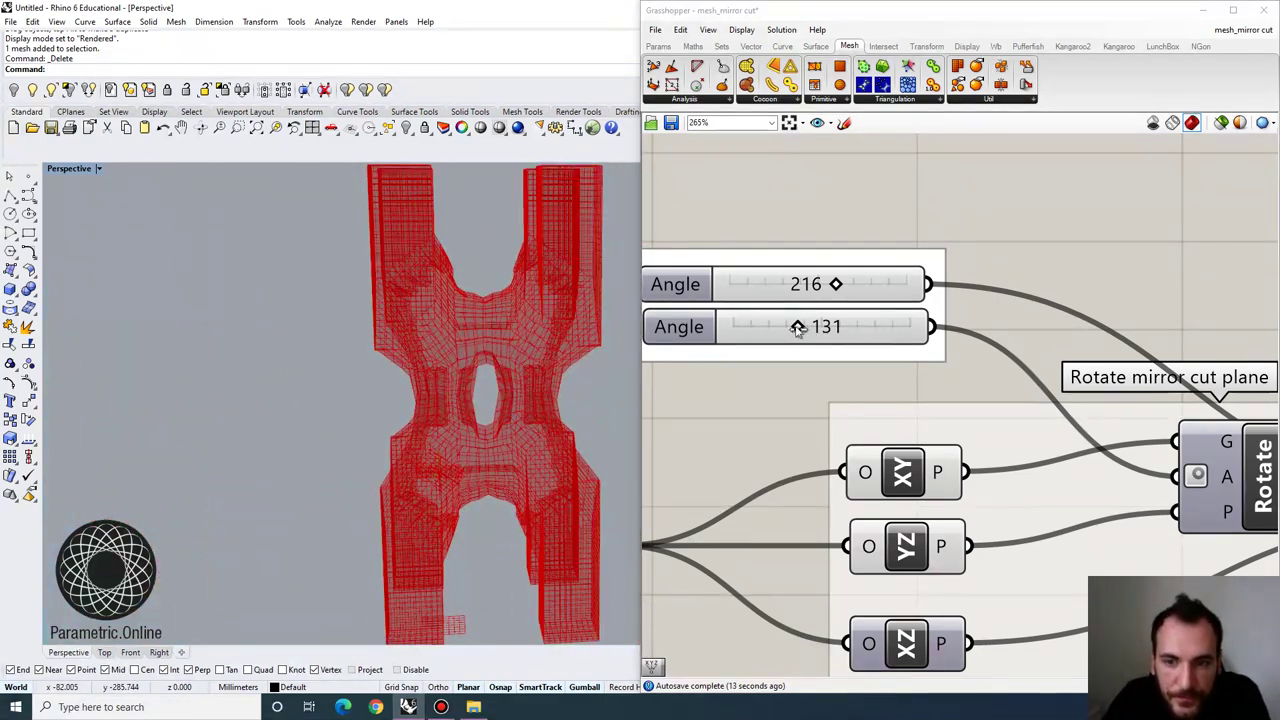
# Set the lower Angle slider of the mirror cut plane to 161 and inspect the resulting structure
pyautogui.moveTo(798, 330); pyautogui.dragTo(792, 331)
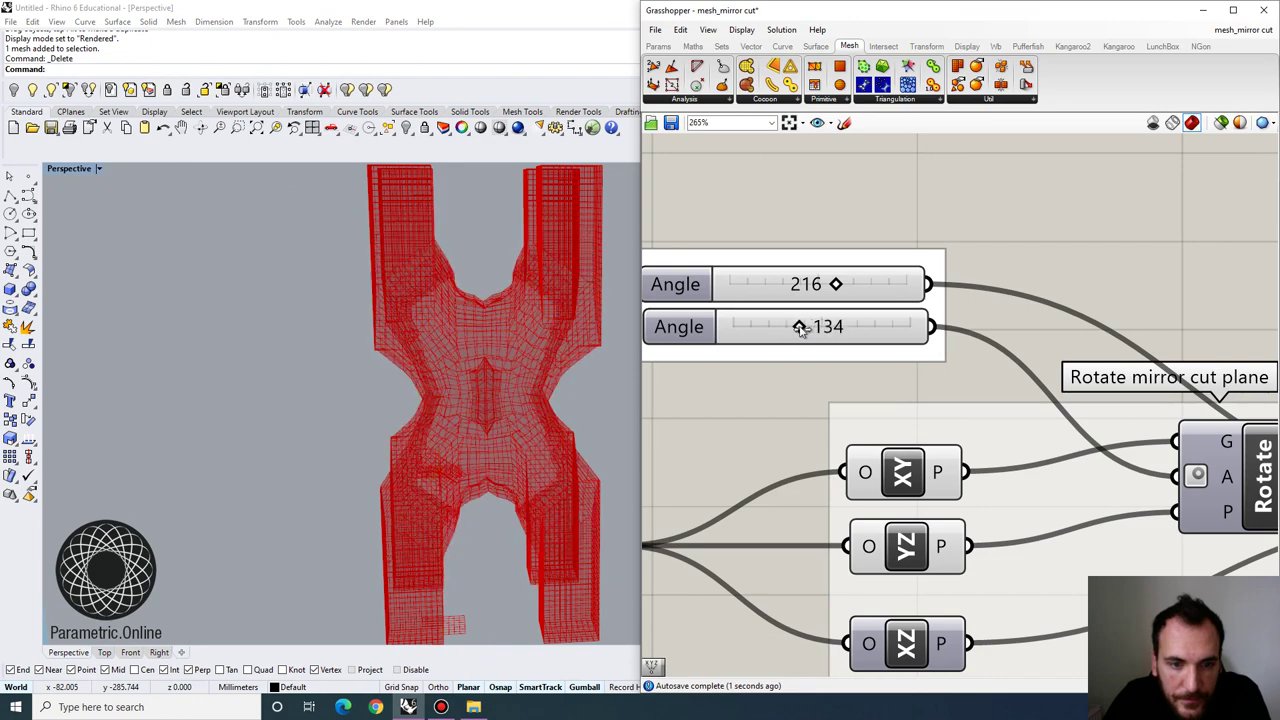
pyautogui.moveTo(809, 327); pyautogui.dragTo(829, 328)
pyautogui.moveTo(555, 396); pyautogui.dragTo(391, 398, button='right')
pyautogui.moveTo(825, 330)
pyautogui.mouseDown()
pyautogui.moveTo(762, 327)
pyautogui.moveTo(823, 328)
pyautogui.mouseUp()
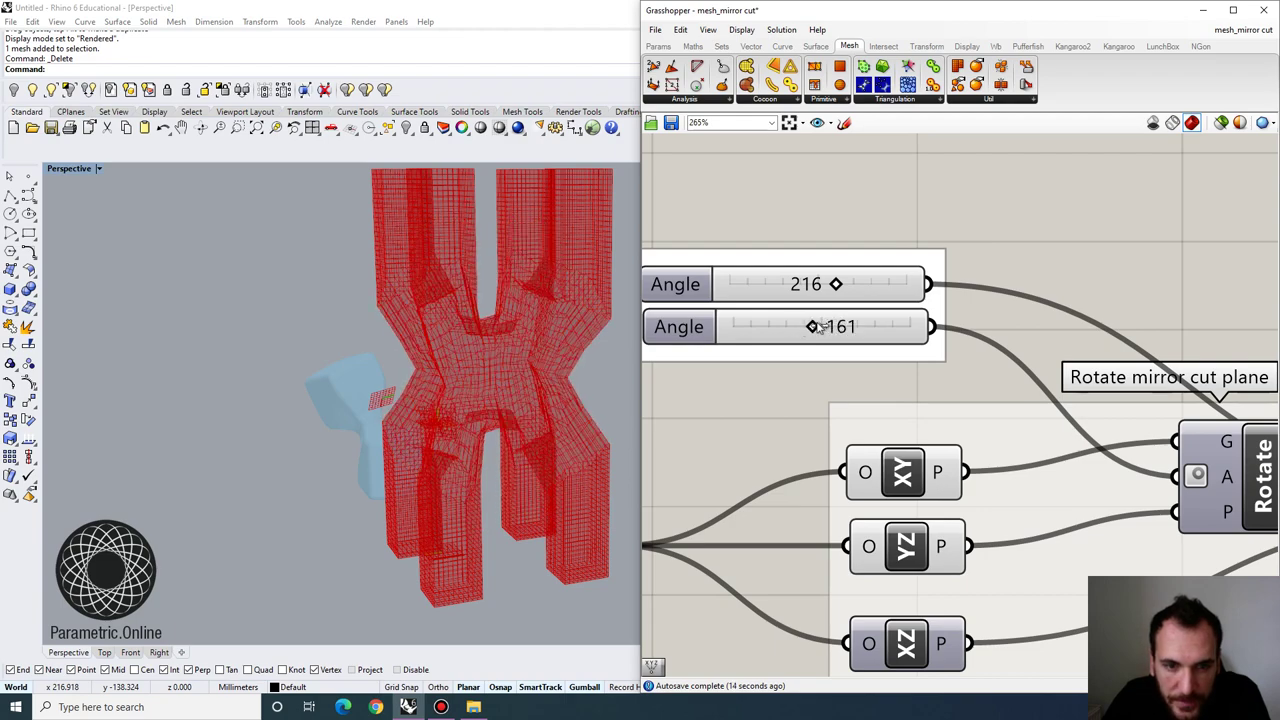
pyautogui.moveTo(440, 420); pyautogui.dragTo(490, 376, button='right')
pyautogui.moveTo(737, 334); pyautogui.dragTo(700, 317, button='right')
pyautogui.moveTo(408, 470); pyautogui.dragTo(462, 414, button='right')
pyautogui.scroll(-4, 780, 357)
pyautogui.scroll(-4, 781, 357)
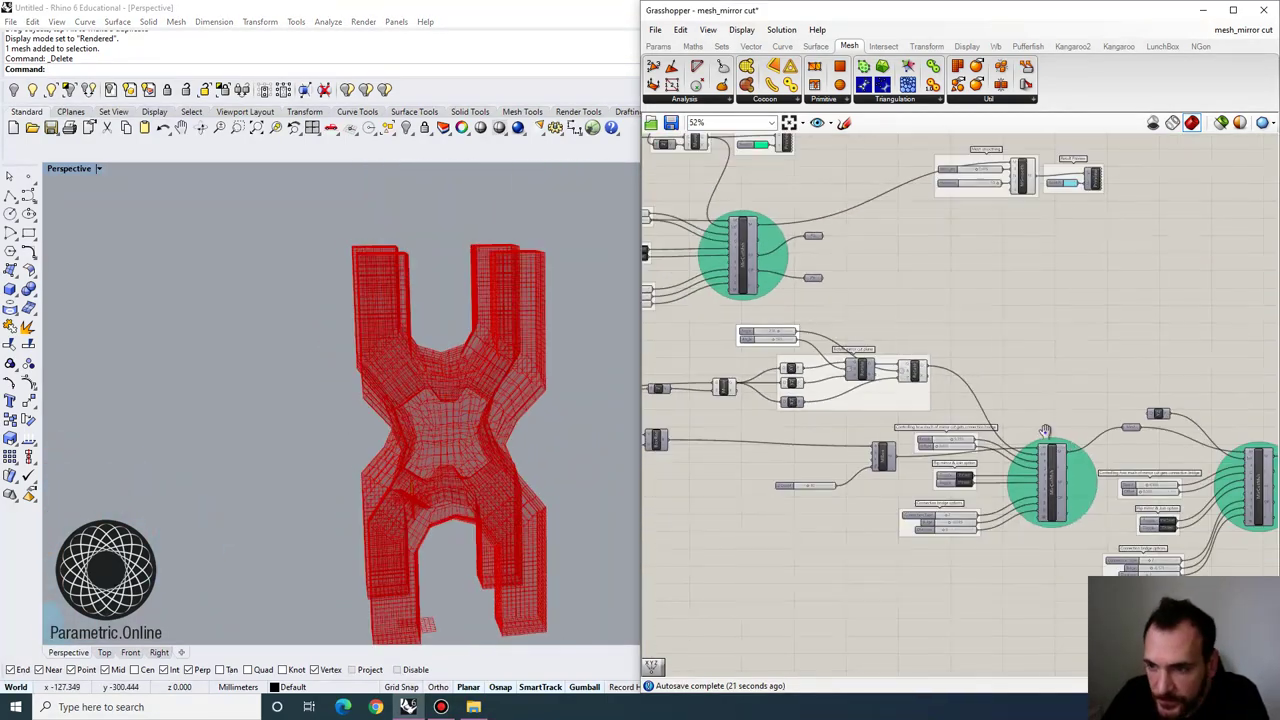
# Reposition the Face Boundaries component above the Mesh container that follows the last MirCutMsh component
pyautogui.moveTo(1117, 436); pyautogui.dragTo(912, 416, button='right')
pyautogui.moveTo(1040, 416); pyautogui.dragTo(792, 402, button='right')
pyautogui.moveTo(1157, 347); pyautogui.dragTo(826, 326, button='right')
pyautogui.moveTo(1060, 394); pyautogui.dragTo(962, 382, button='right')
pyautogui.scroll(4, 963, 382)
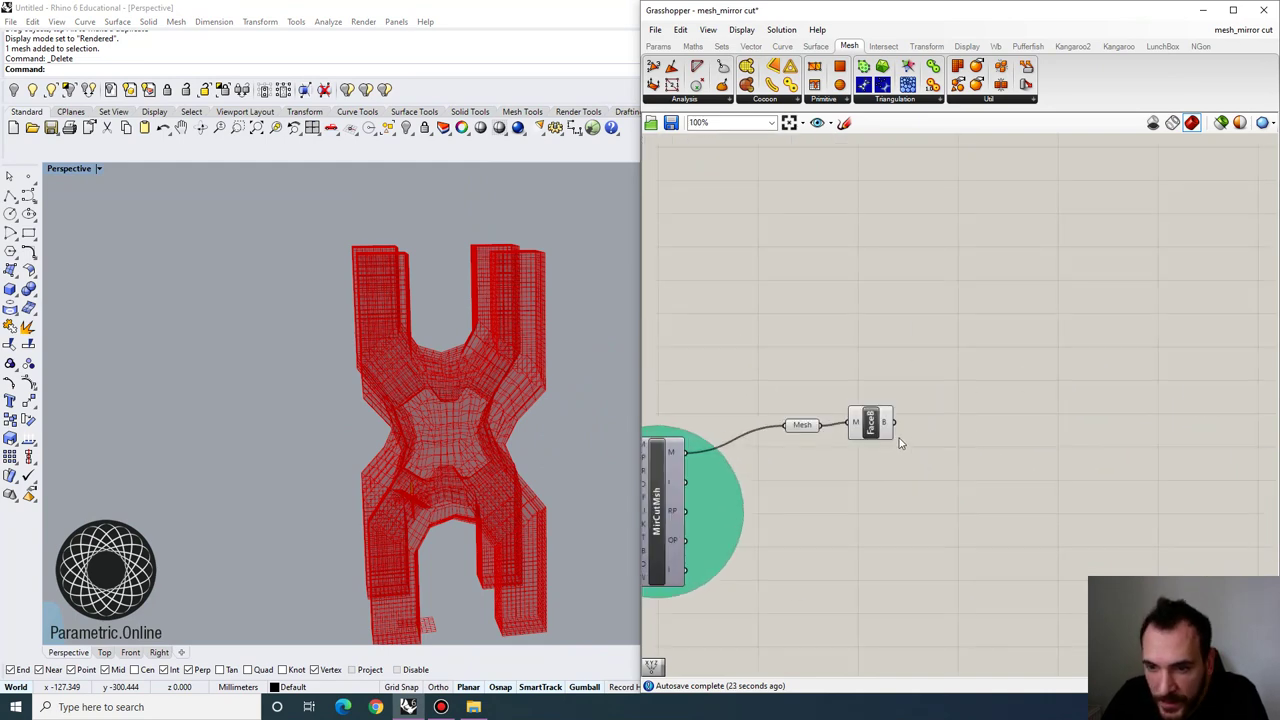
pyautogui.moveTo(874, 424); pyautogui.dragTo(882, 327)
pyautogui.moveTo(802, 426); pyautogui.dragTo(831, 435)
# Examine the joined structure and the existing mesh smoothing group with its Strength and Iterations sliders
pyautogui.moveTo(460, 462); pyautogui.dragTo(446, 393, button='right')
pyautogui.scroll(-4, 443, 386)
pyautogui.scroll(2, 446, 393)
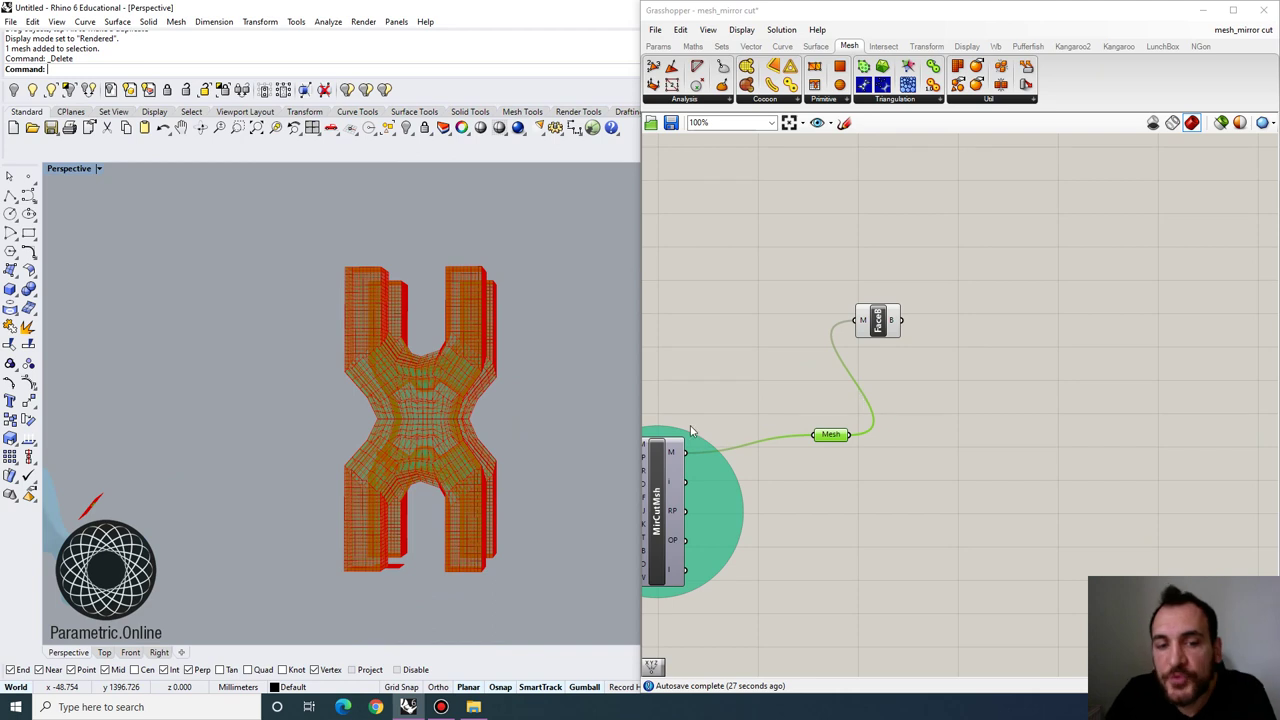
pyautogui.scroll(-4, 807, 400)
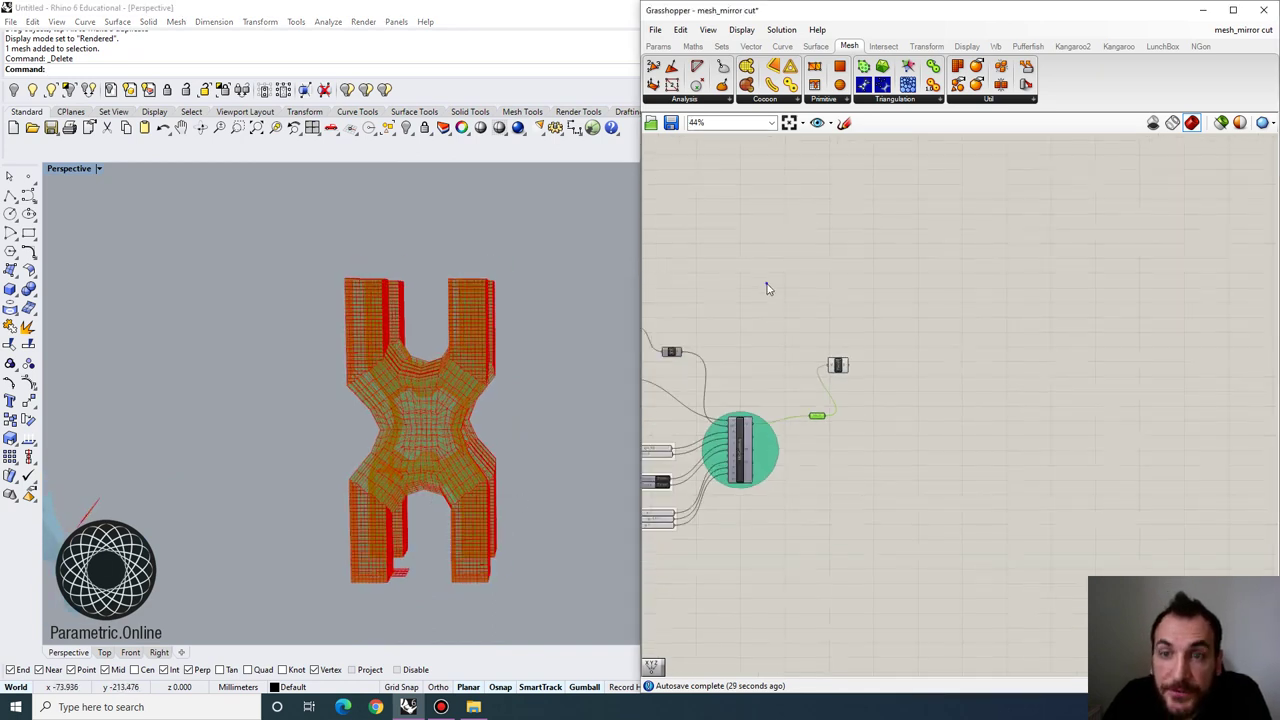
pyautogui.scroll(-3, 846, 371)
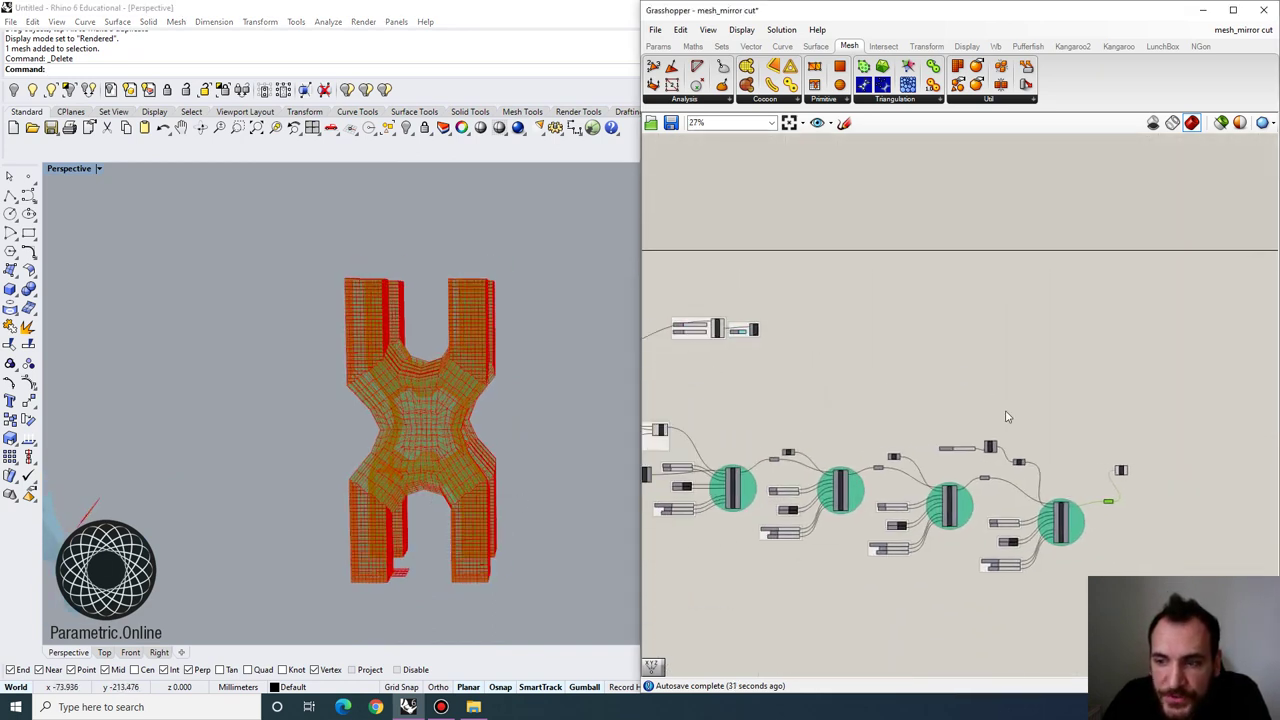
pyautogui.scroll(7, 1007, 417)
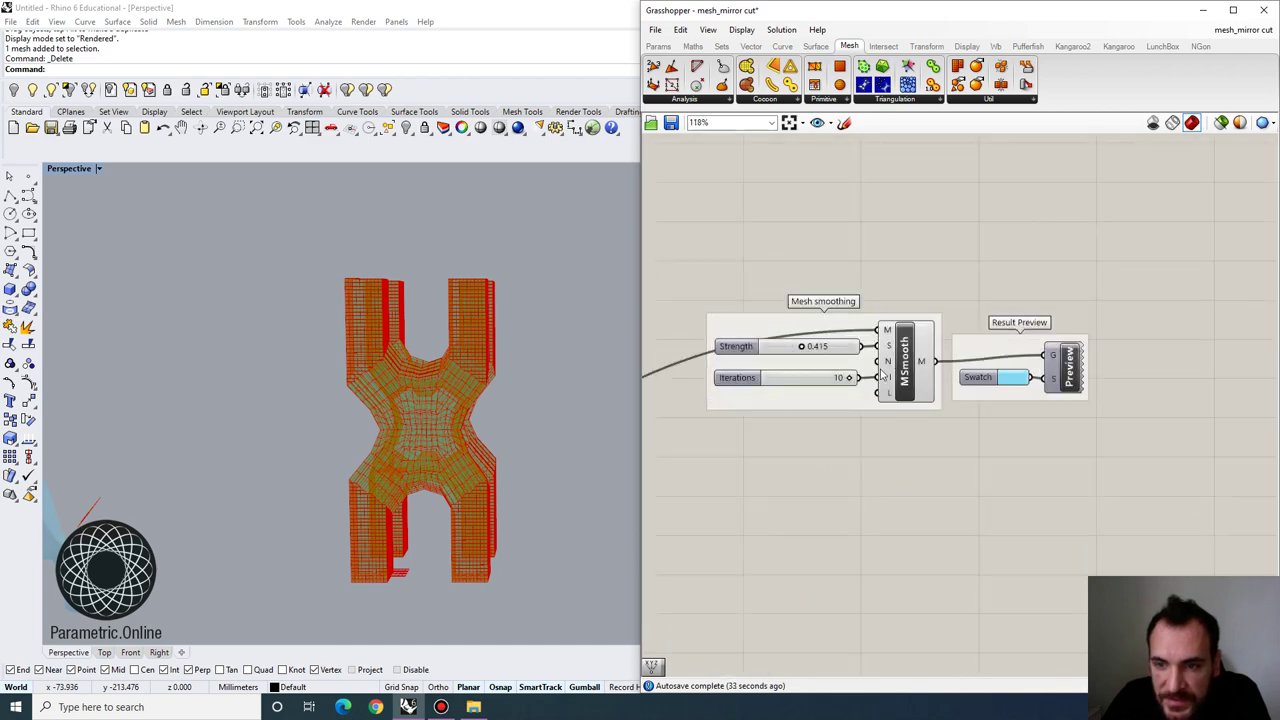
pyautogui.moveTo(882, 374); pyautogui.dragTo(940, 374, button='right')
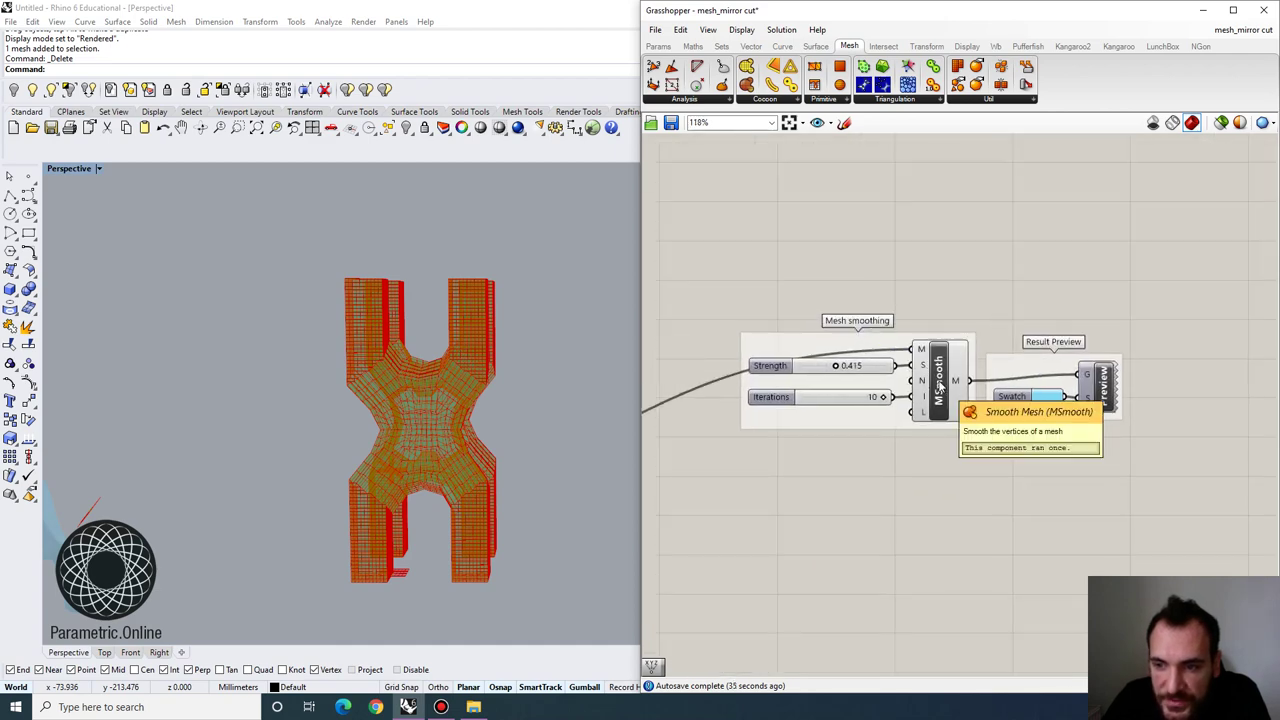
pyautogui.scroll(-5, 866, 352)
pyautogui.moveTo(1144, 456); pyautogui.dragTo(730, 376, button='right')
pyautogui.scroll(3, 1014, 500)
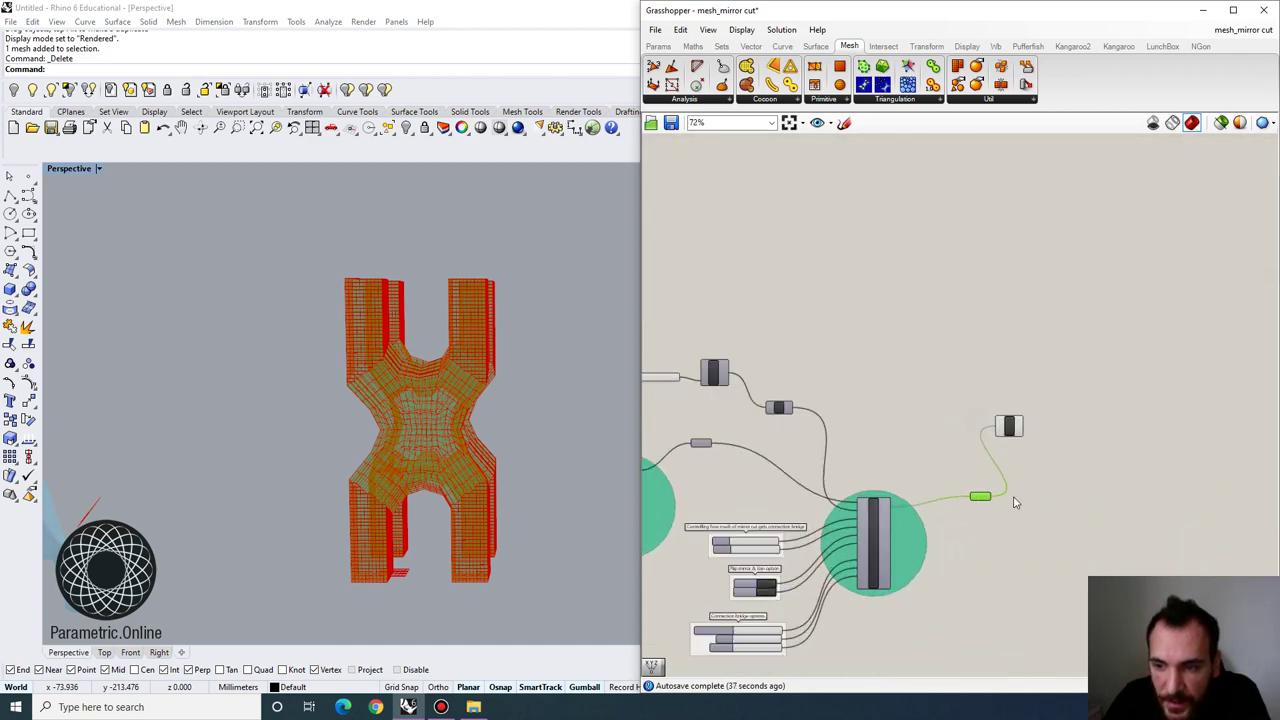
pyautogui.scroll(2, 1015, 502)
pyautogui.doubleClick(1068, 534)
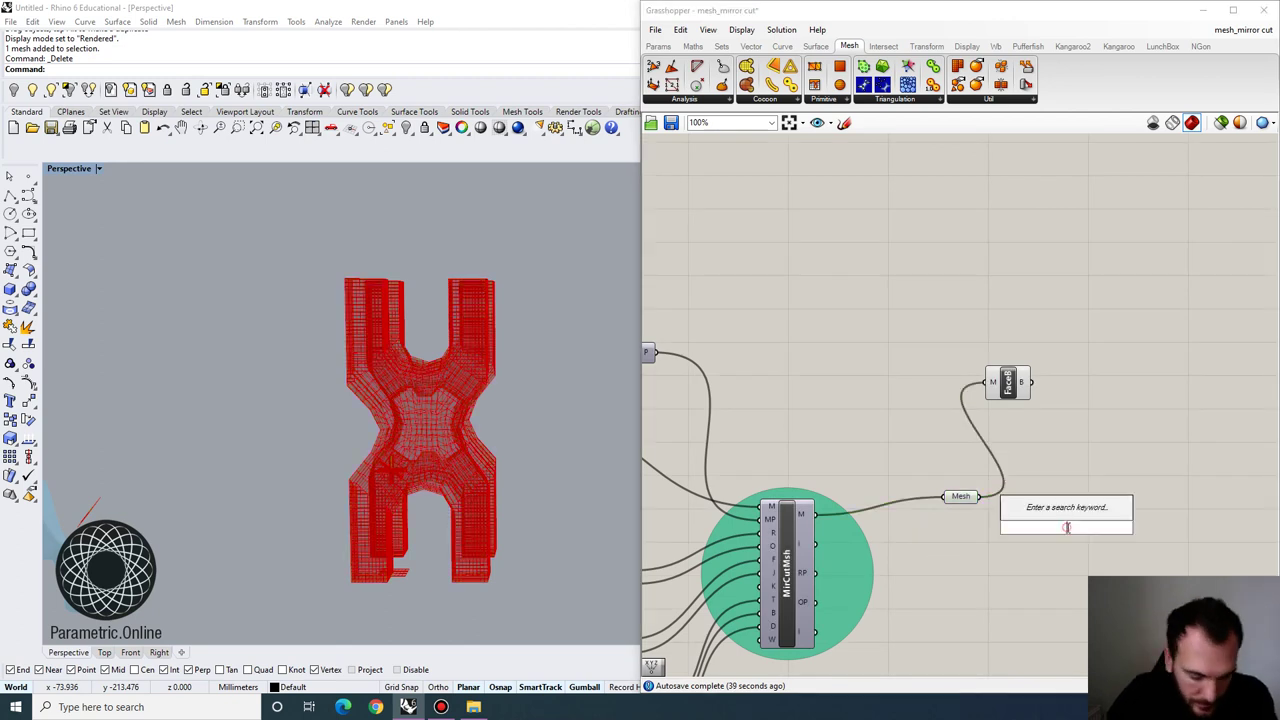
pyautogui.write('mesh smoo')
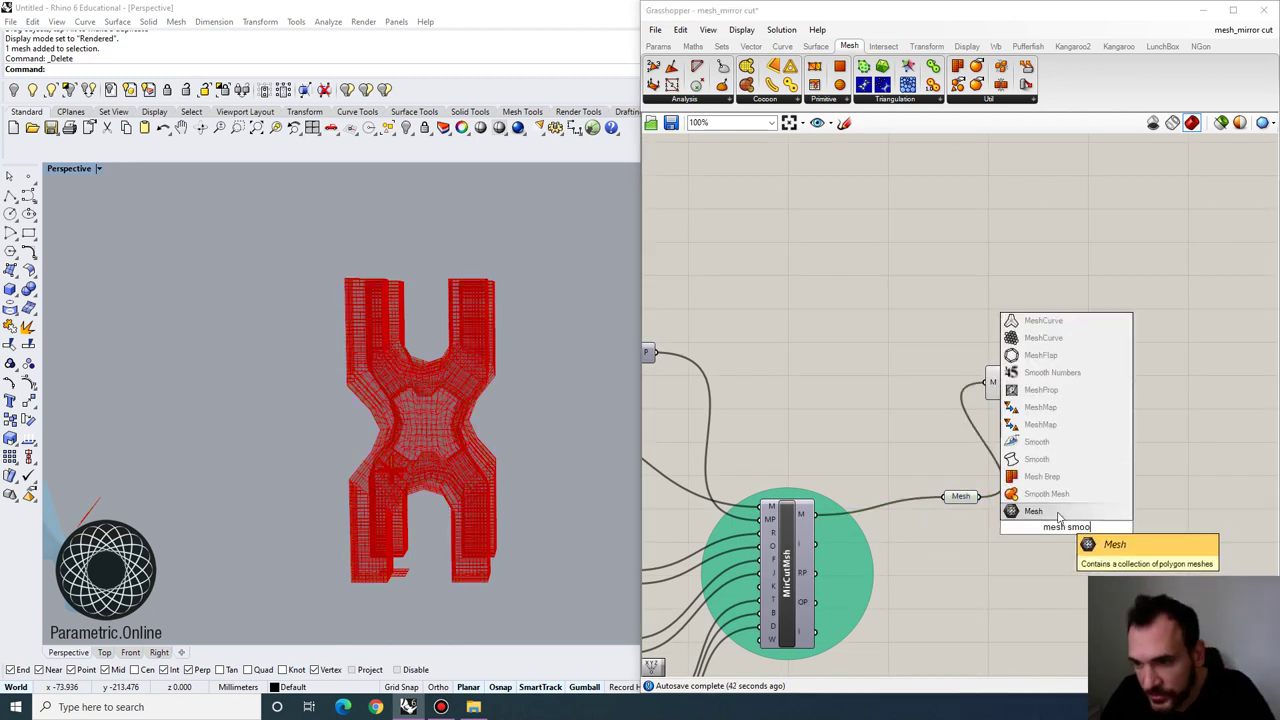
pyautogui.click(1058, 512)
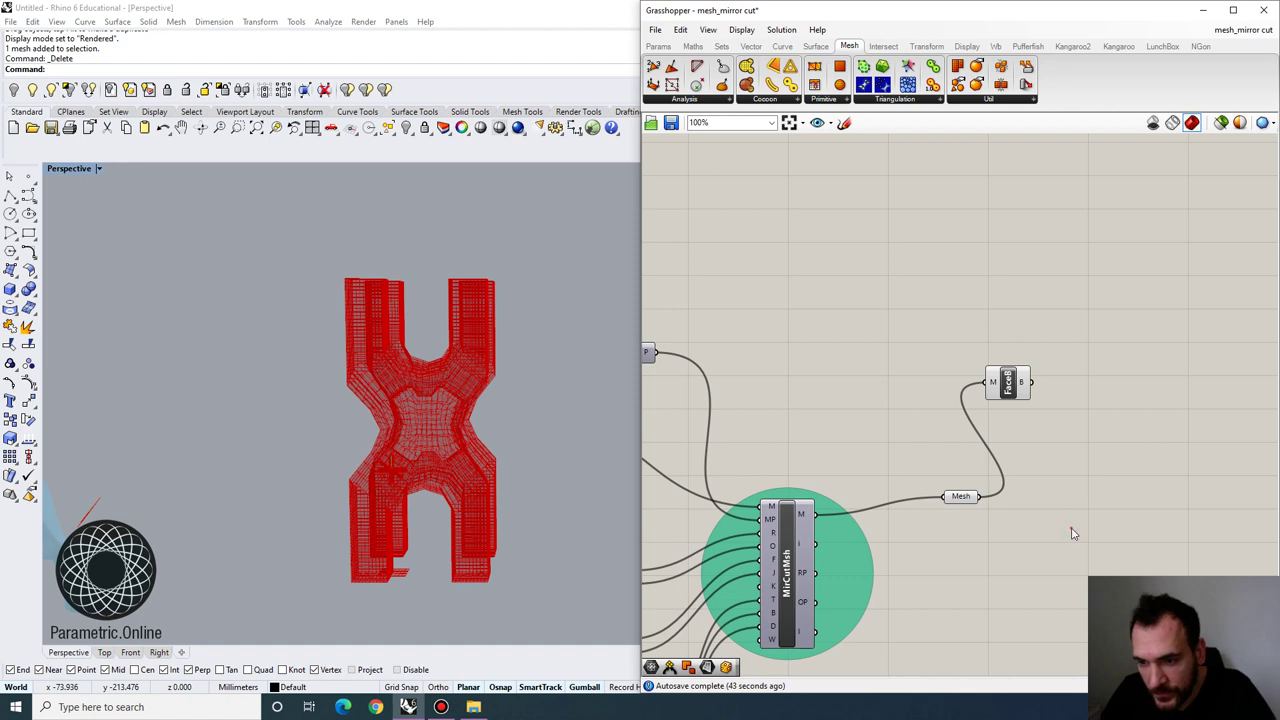
# Add a Smooth Mesh component after the last Mesh container and connect that container to its mesh input
pyautogui.doubleClick(1073, 534)
pyautogui.write('mes')
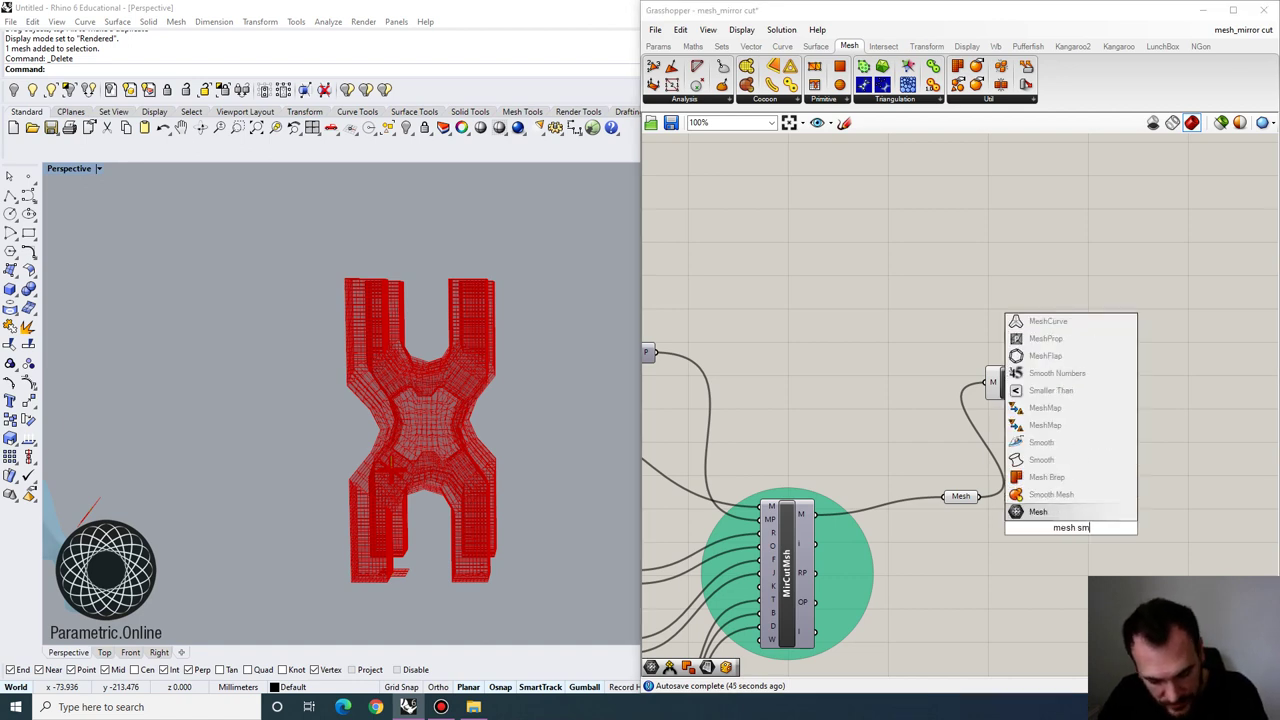
pyautogui.click(1053, 495)
pyautogui.scroll(3, 979, 498)
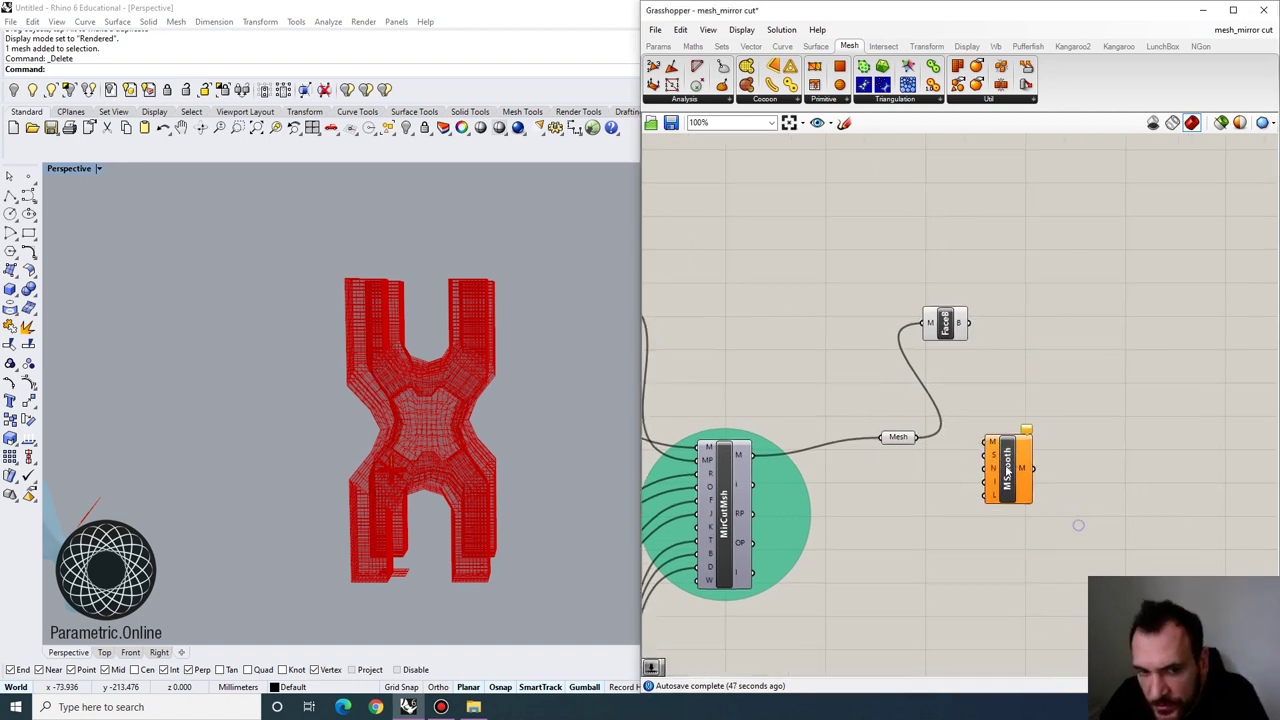
pyautogui.moveTo(1000, 440); pyautogui.dragTo(1004, 437)
pyautogui.moveTo(1044, 460); pyautogui.dragTo(1079, 460)
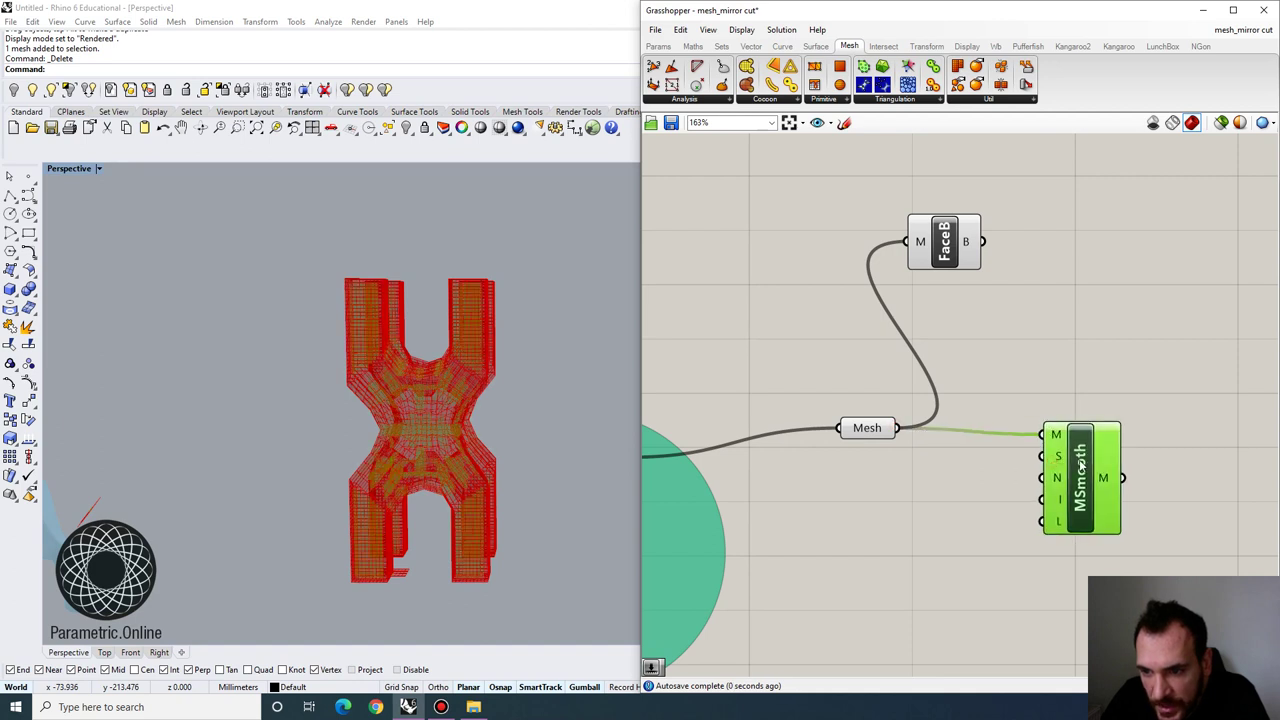
# Add a Strength slider set to 1 and an Iterations slider set to 8, both connected to the Smooth Mesh component
pyautogui.moveTo(1079, 460); pyautogui.dragTo(1010, 431, button='right')
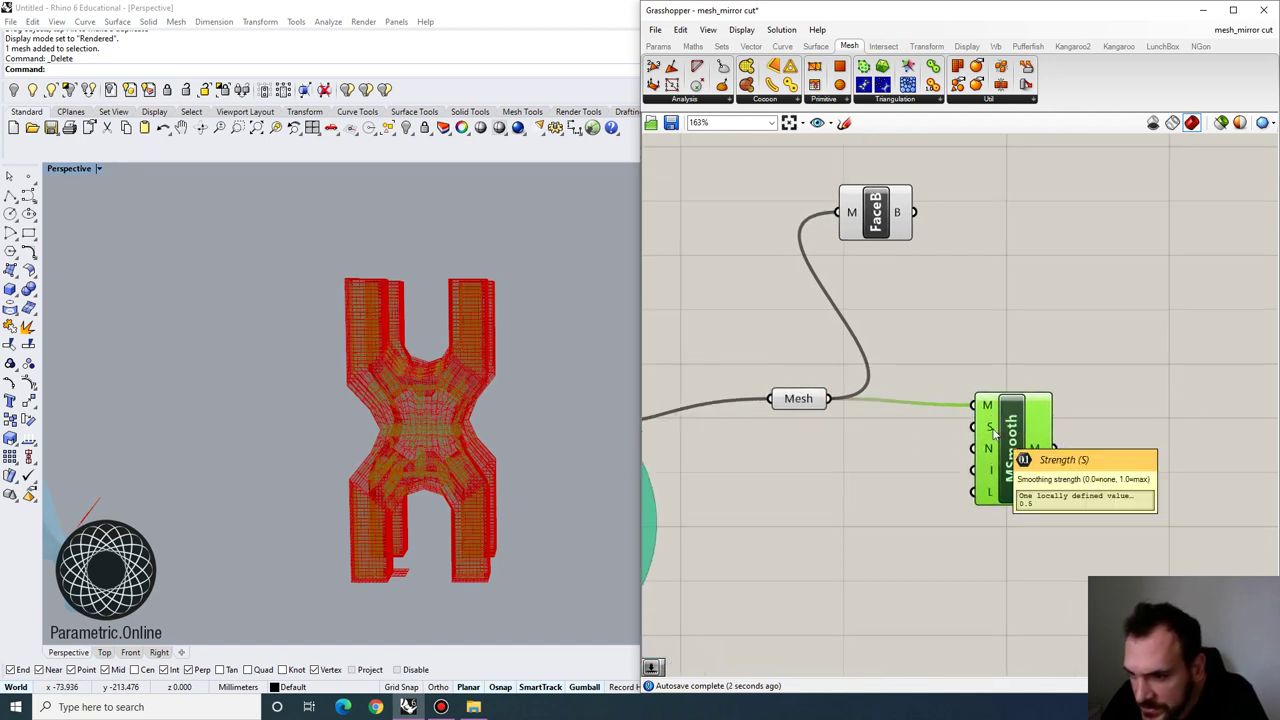
pyautogui.doubleClick(786, 457)
pyautogui.write('number slider')
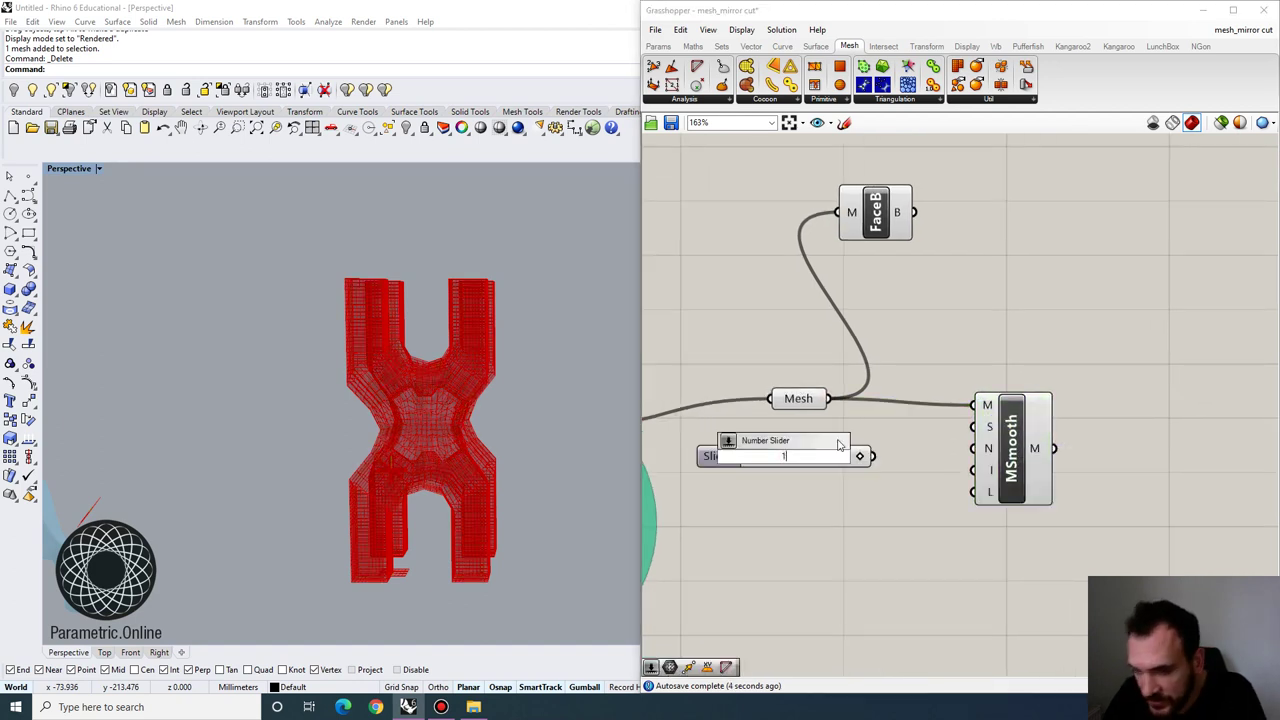
pyautogui.press('Return')
pyautogui.moveTo(1012, 452); pyautogui.dragTo(1094, 466)
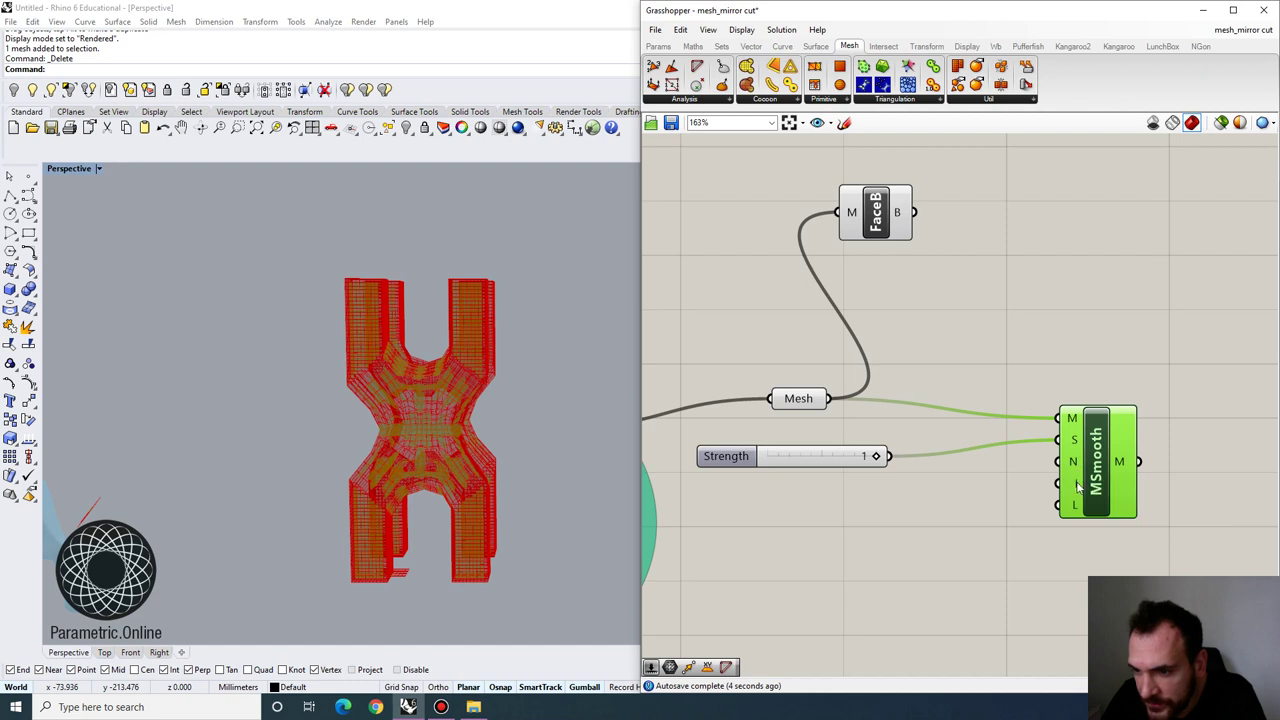
pyautogui.doubleClick(867, 499)
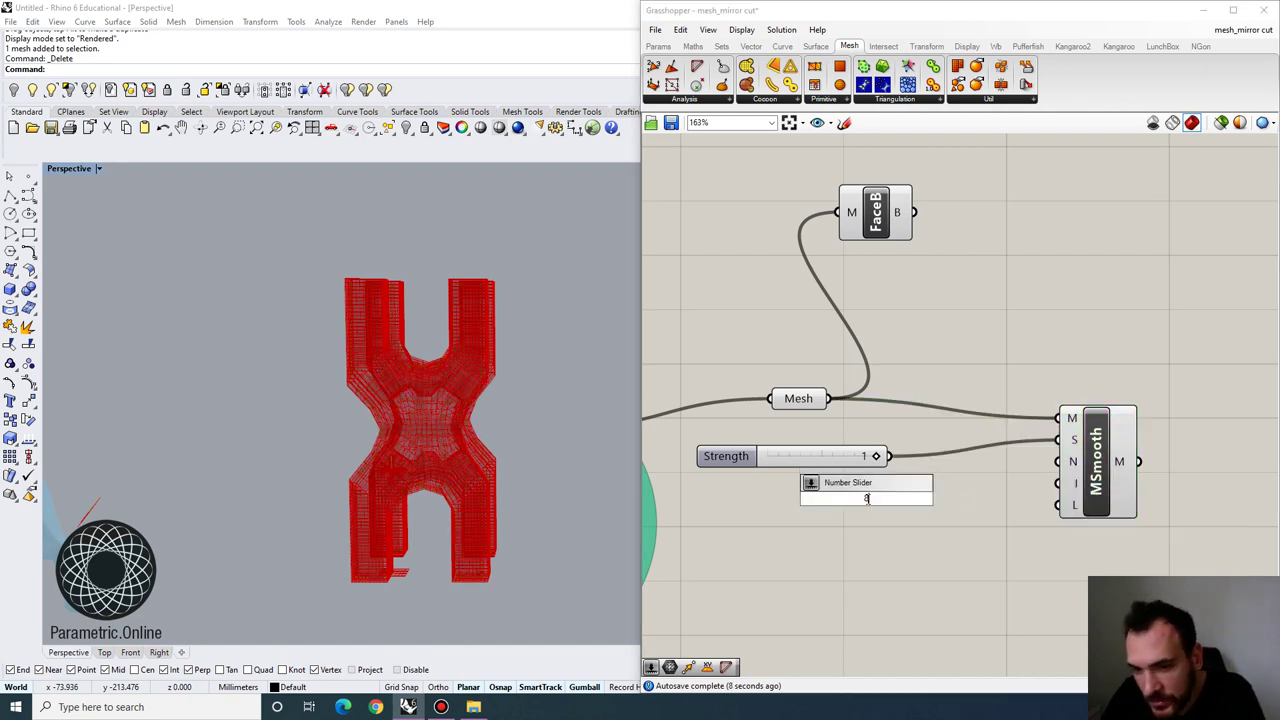
pyautogui.press('Return')
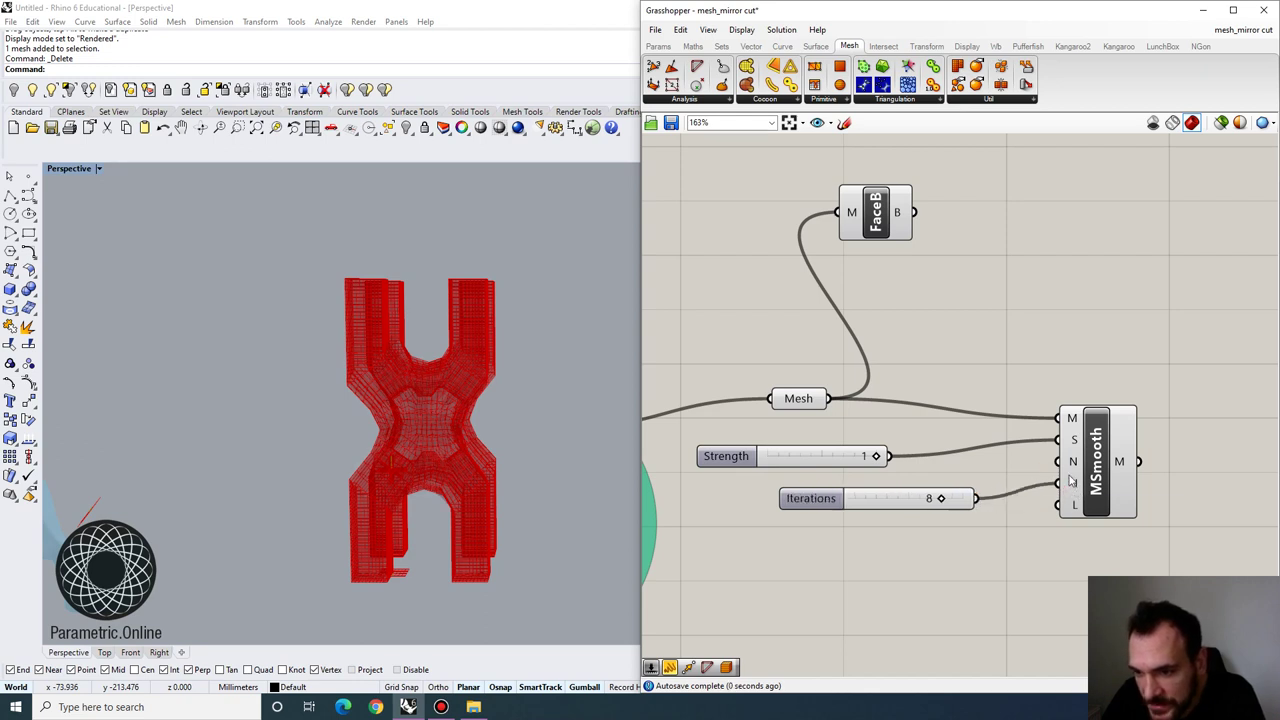
# Turn off the Mesh container's preview and feed the Smooth Mesh output into the Face Boundaries component instead
pyautogui.click(1101, 448)
pyautogui.moveTo(909, 441); pyautogui.dragTo(994, 431, button='right')
pyautogui.click(876, 389)
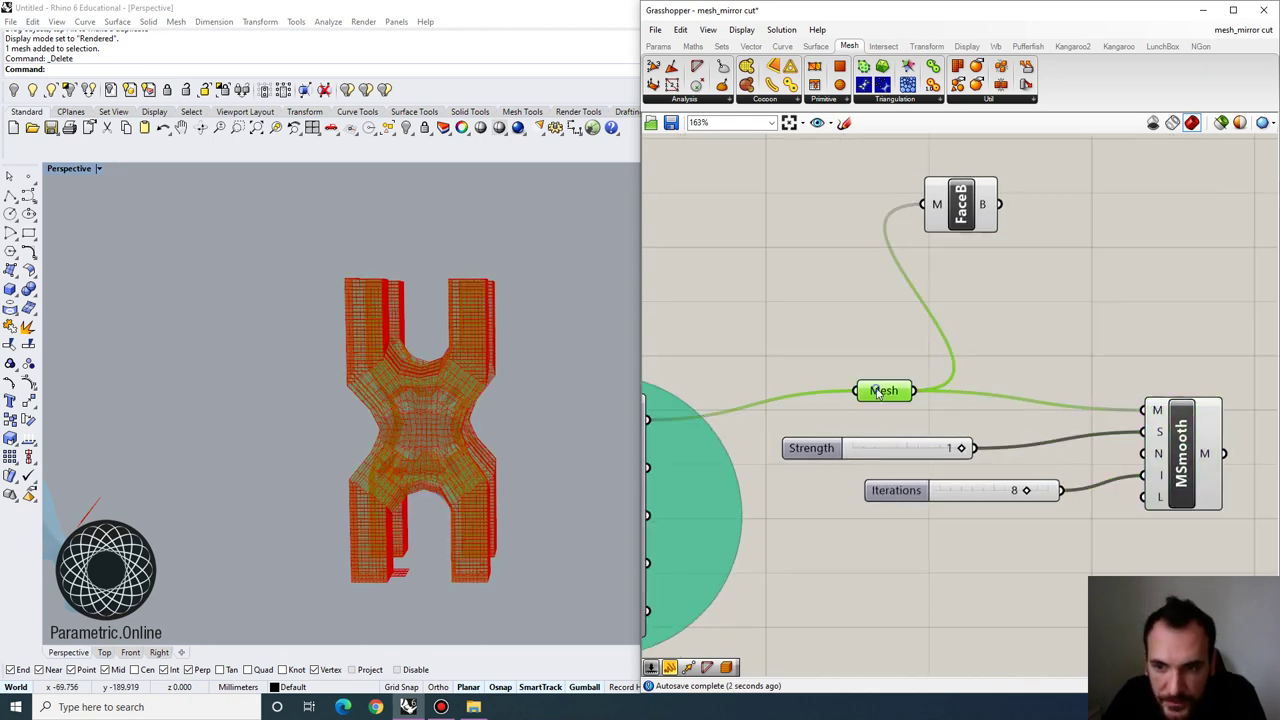
pyautogui.rightClick(877, 393)
pyautogui.click(910, 416)
pyautogui.scroll(-5, 900, 340)
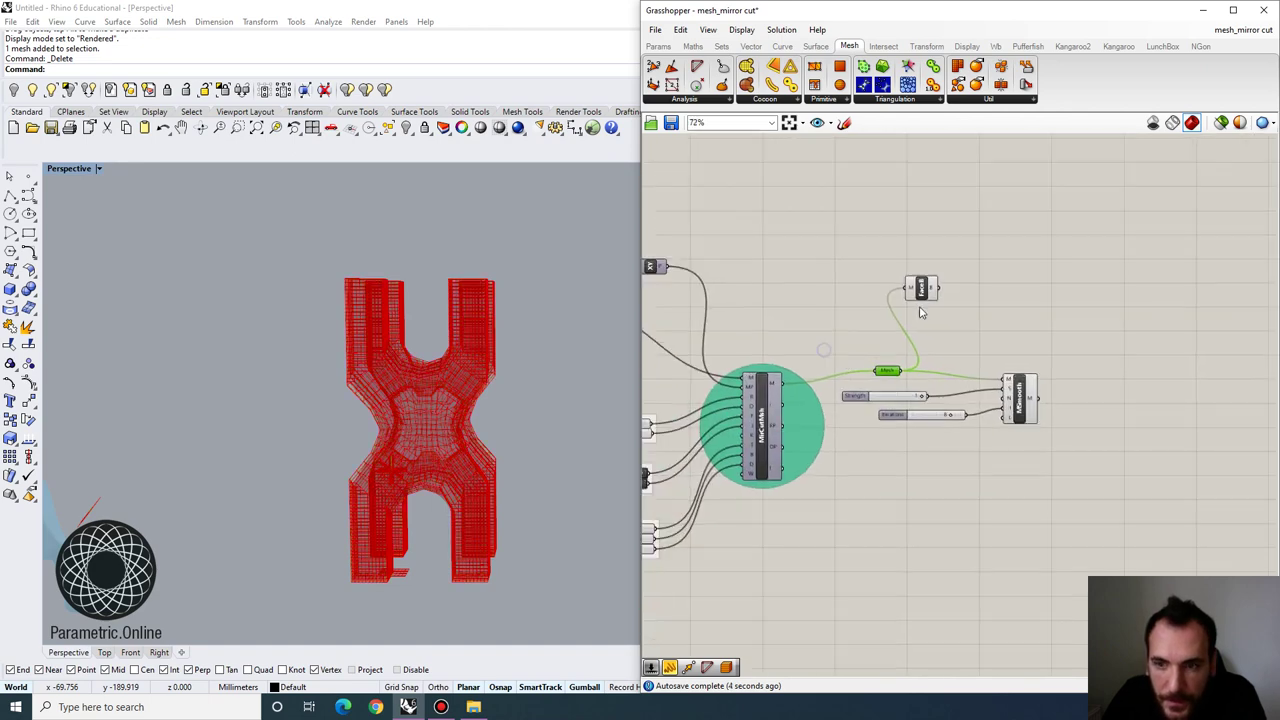
pyautogui.scroll(3, 925, 295)
pyautogui.moveTo(915, 287); pyautogui.dragTo(1165, 365)
# Set the smoothing Iterations slider to 10 and inspect the smoothed structure
pyautogui.moveTo(406, 395); pyautogui.dragTo(378, 444, button='right')
pyautogui.scroll(-5, 486, 400)
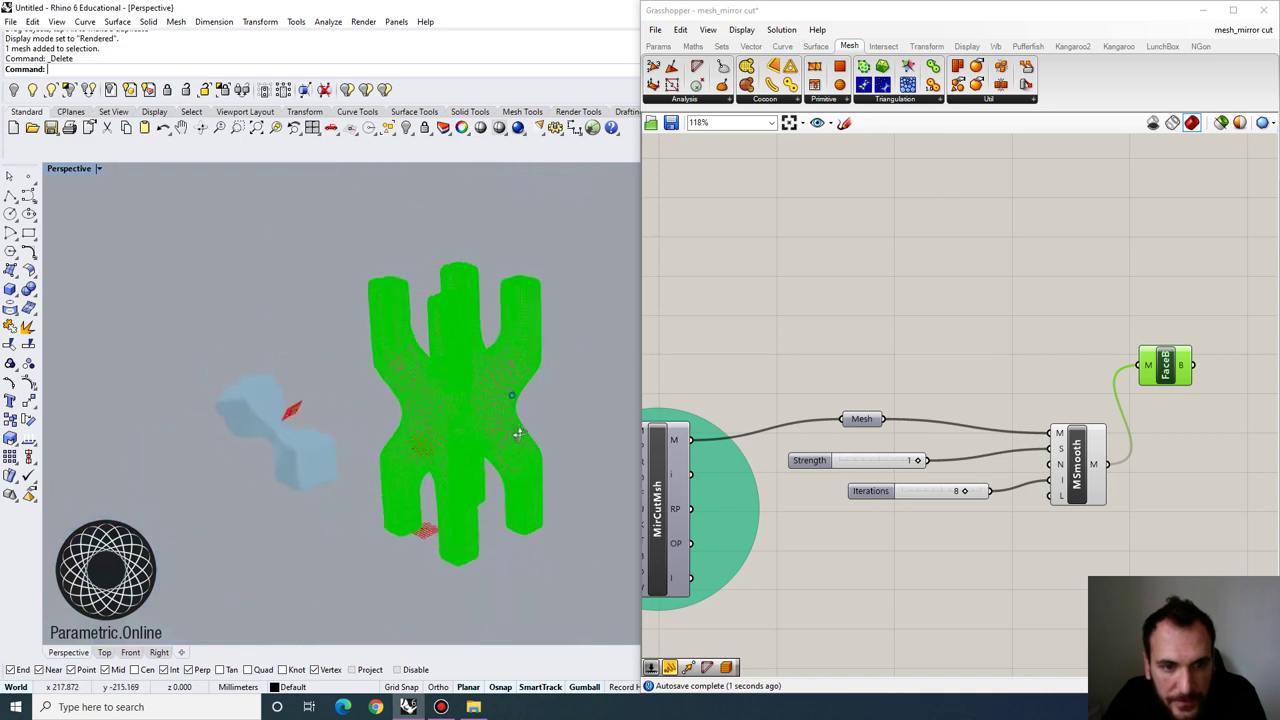
pyautogui.moveTo(514, 434); pyautogui.dragTo(540, 410, button='right')
pyautogui.moveTo(961, 475); pyautogui.dragTo(1022, 460, button='right')
pyautogui.scroll(5, 1022, 460)
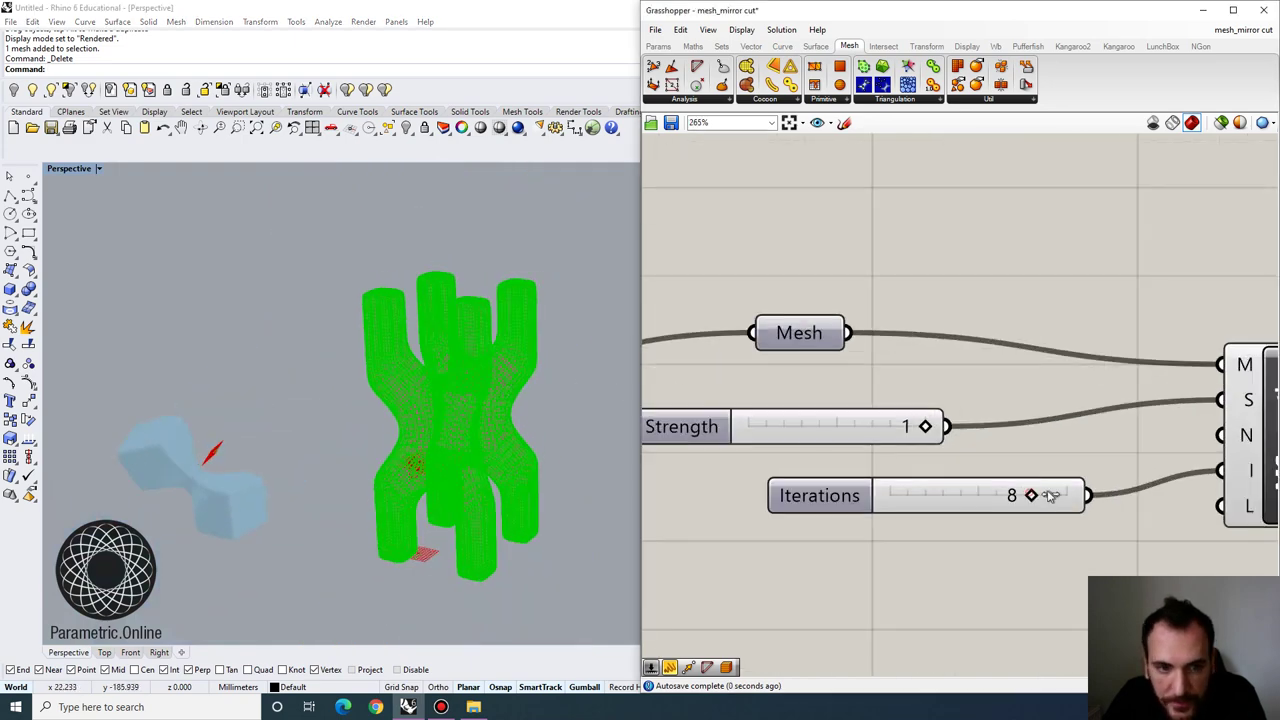
pyautogui.moveTo(560, 470); pyautogui.dragTo(390, 449, button='right')
pyautogui.scroll(7, 461, 434)
pyautogui.scroll(-6, 553, 410)
pyautogui.moveTo(1020, 349); pyautogui.dragTo(854, 340, button='right')
pyautogui.moveTo(539, 371); pyautogui.dragTo(528, 360, button='right')
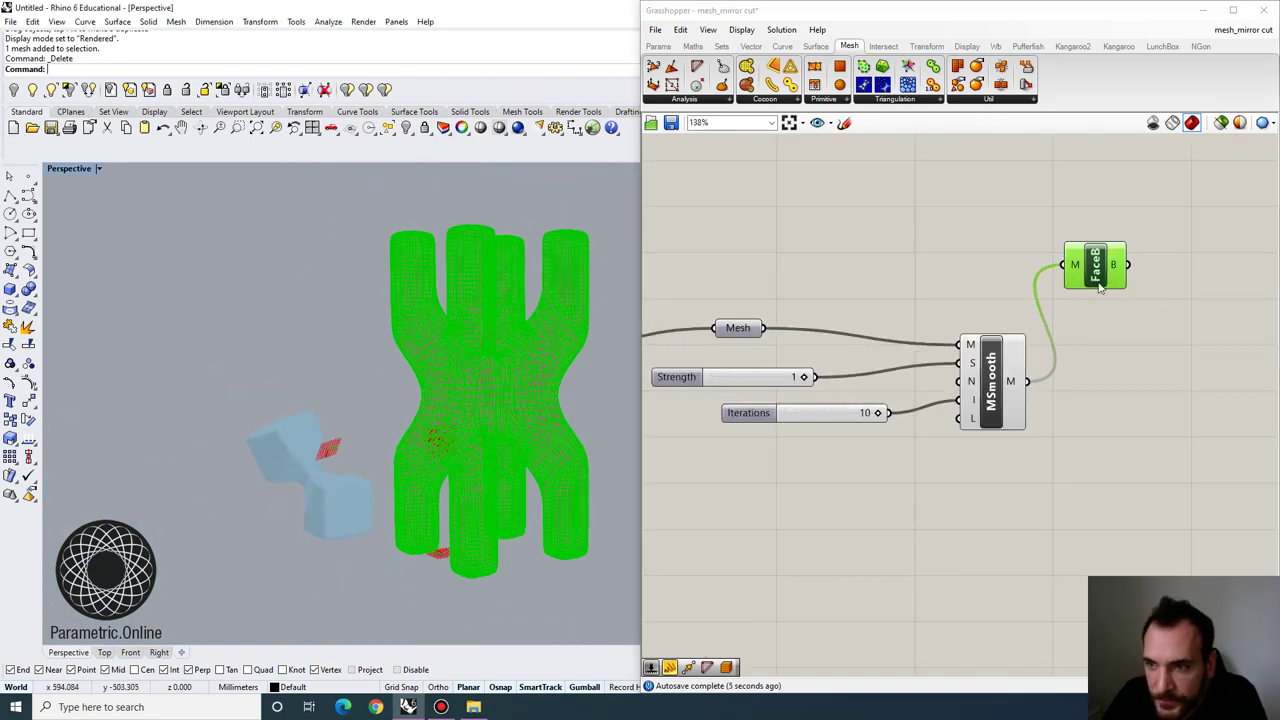
# Bake the smoothed mesh and move the baked copy clear of the previewed structure
pyautogui.click(967, 372)
pyautogui.rightClick(992, 373)
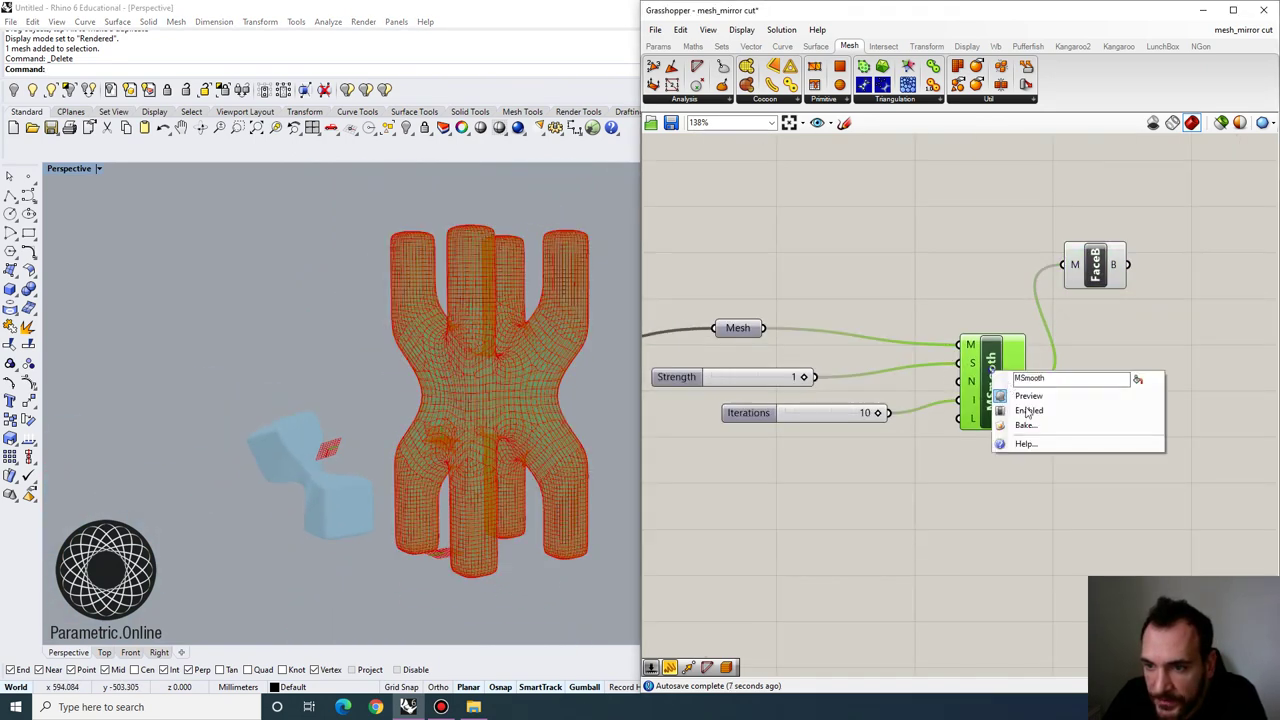
pyautogui.click(1025, 425)
pyautogui.click(1062, 552)
pyautogui.moveTo(1062, 552); pyautogui.dragTo(1049, 619, button='right')
pyautogui.moveTo(522, 523); pyautogui.dragTo(500, 497, button='right')
pyautogui.scroll(-9, 500, 490)
pyautogui.moveTo(514, 428); pyautogui.dragTo(400, 459)
pyautogui.click(301, 449)
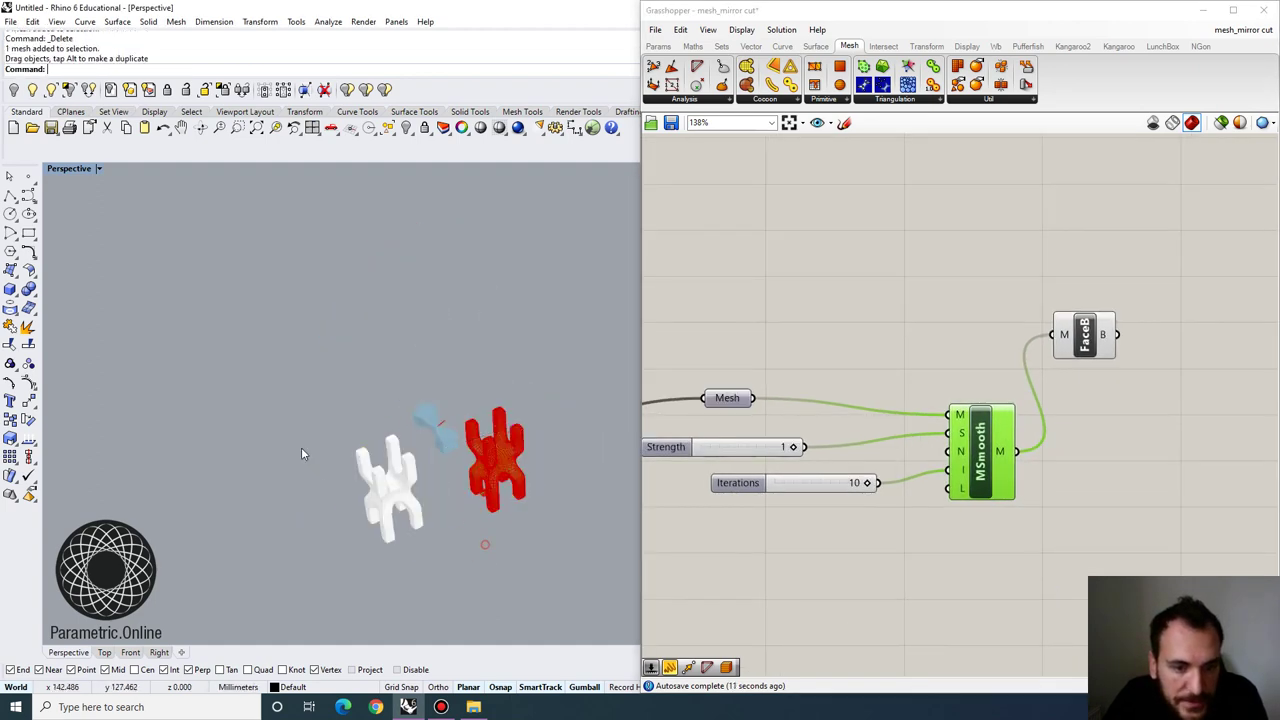
# Compare the baked smooth mesh with the wireframe preview from several angles
pyautogui.scroll(6, 301, 449)
pyautogui.moveTo(301, 449); pyautogui.dragTo(492, 444, button='right')
pyautogui.scroll(-6, 334, 449)
pyautogui.scroll(5, 505, 455)
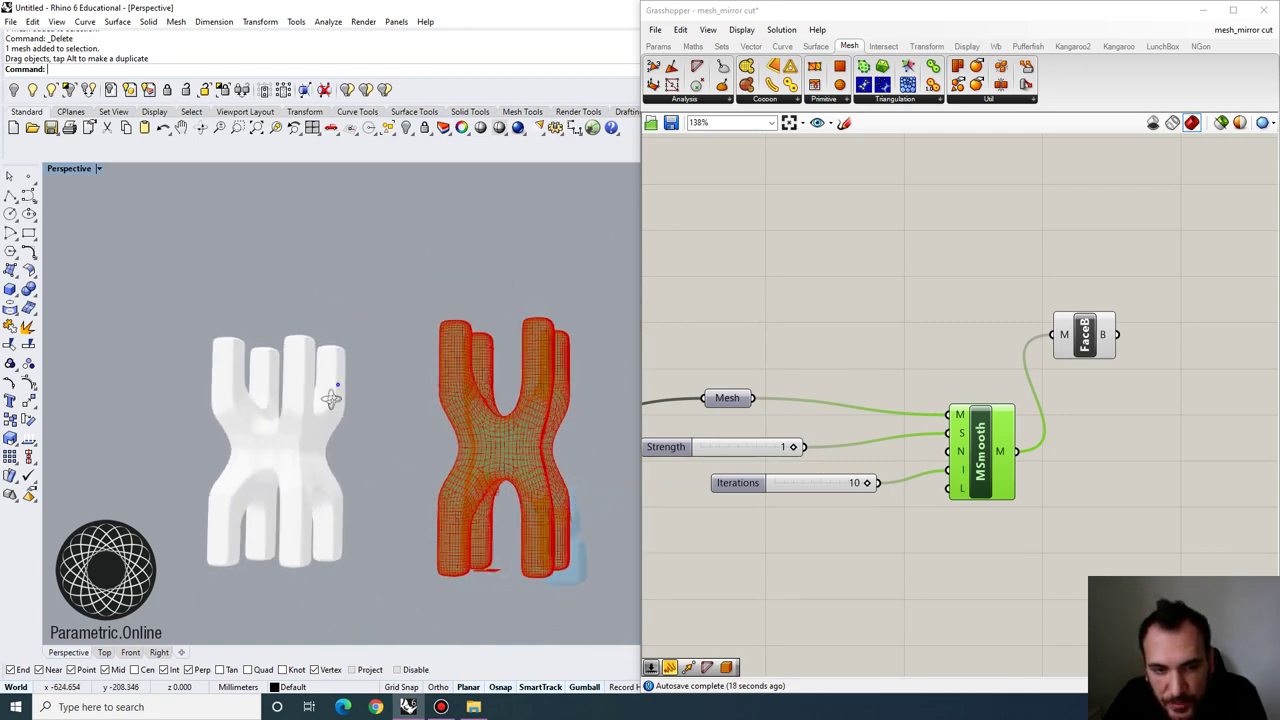
pyautogui.moveTo(331, 399); pyautogui.dragTo(374, 448, button='right')
pyautogui.scroll(6, 405, 335)
pyautogui.scroll(-6, 430, 383)
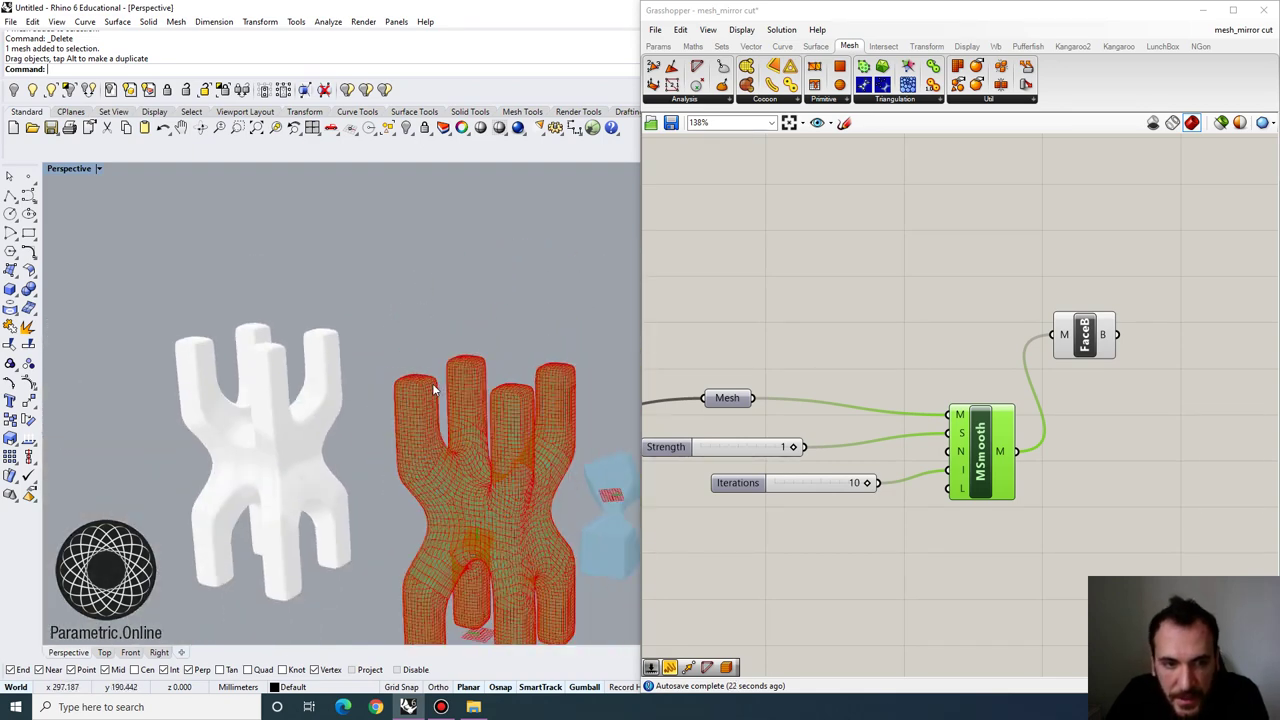
pyautogui.moveTo(738, 316); pyautogui.dragTo(848, 343, button='right')
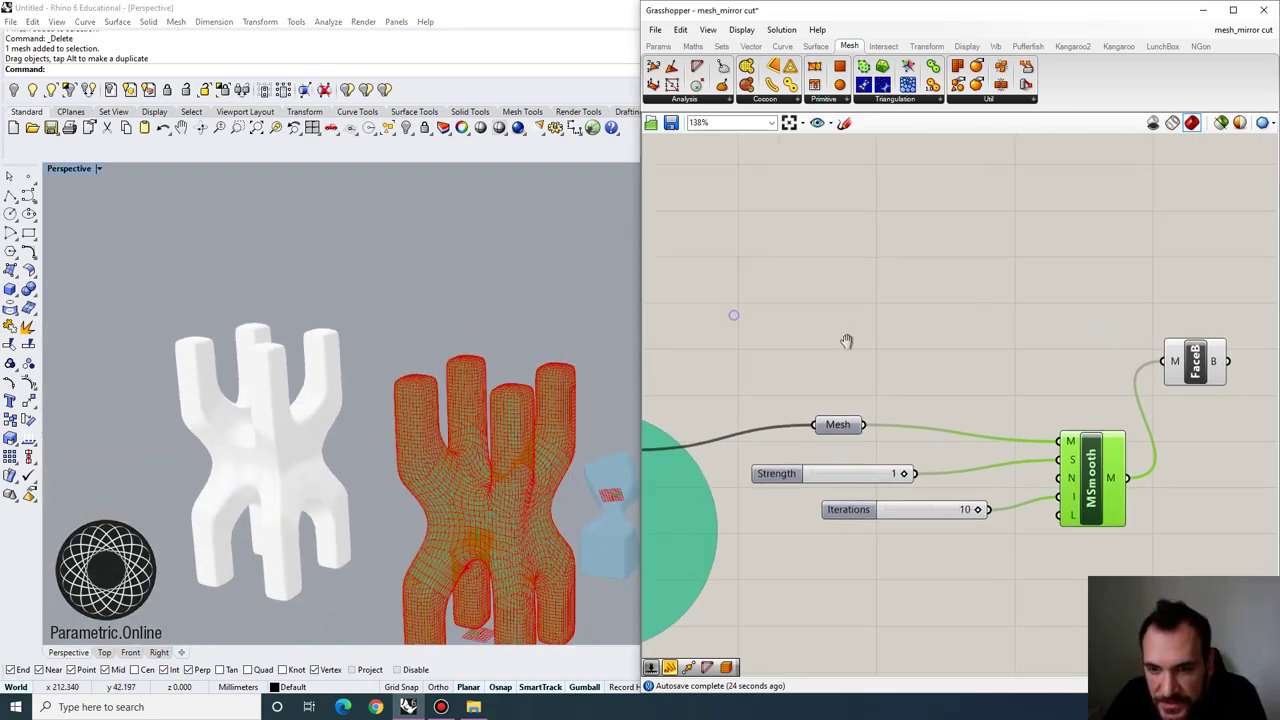
pyautogui.scroll(-4, 953, 354)
pyautogui.scroll(3, 898, 389)
pyautogui.rightClick(878, 399)
pyautogui.click(905, 423)
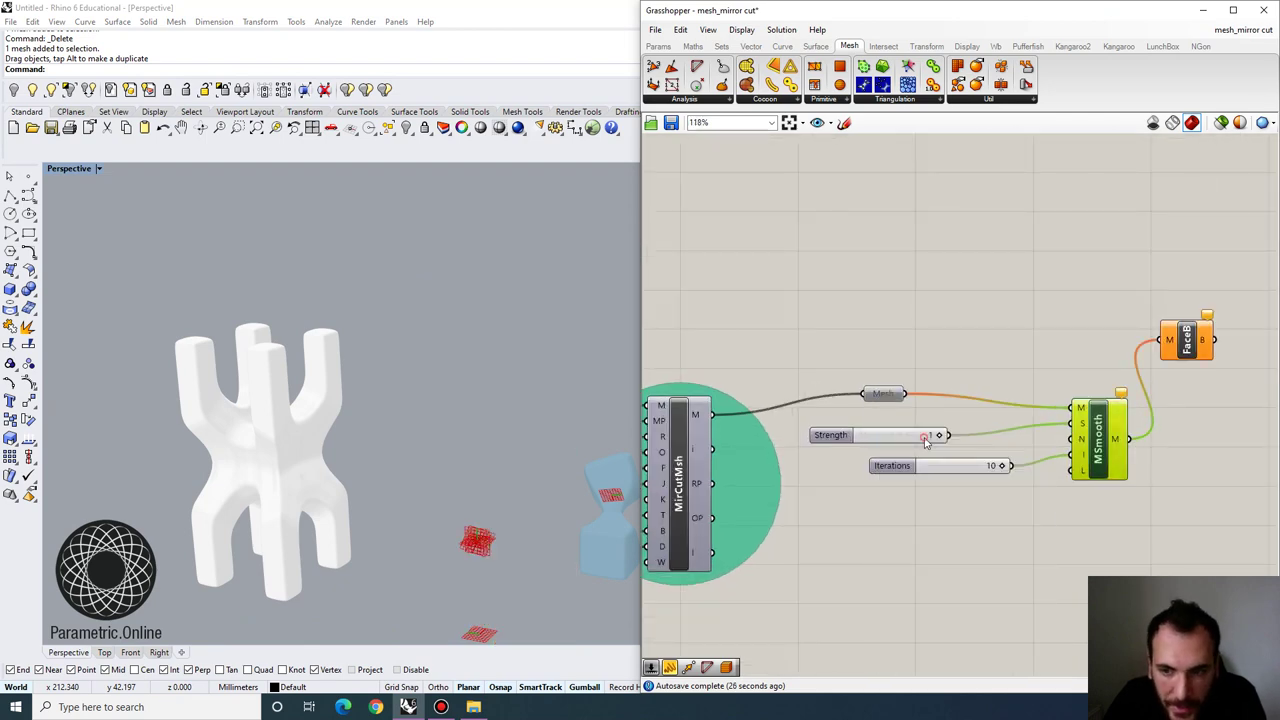
pyautogui.scroll(-3, 890, 395)
pyautogui.scroll(2, 890, 390)
pyautogui.rightClick(888, 378)
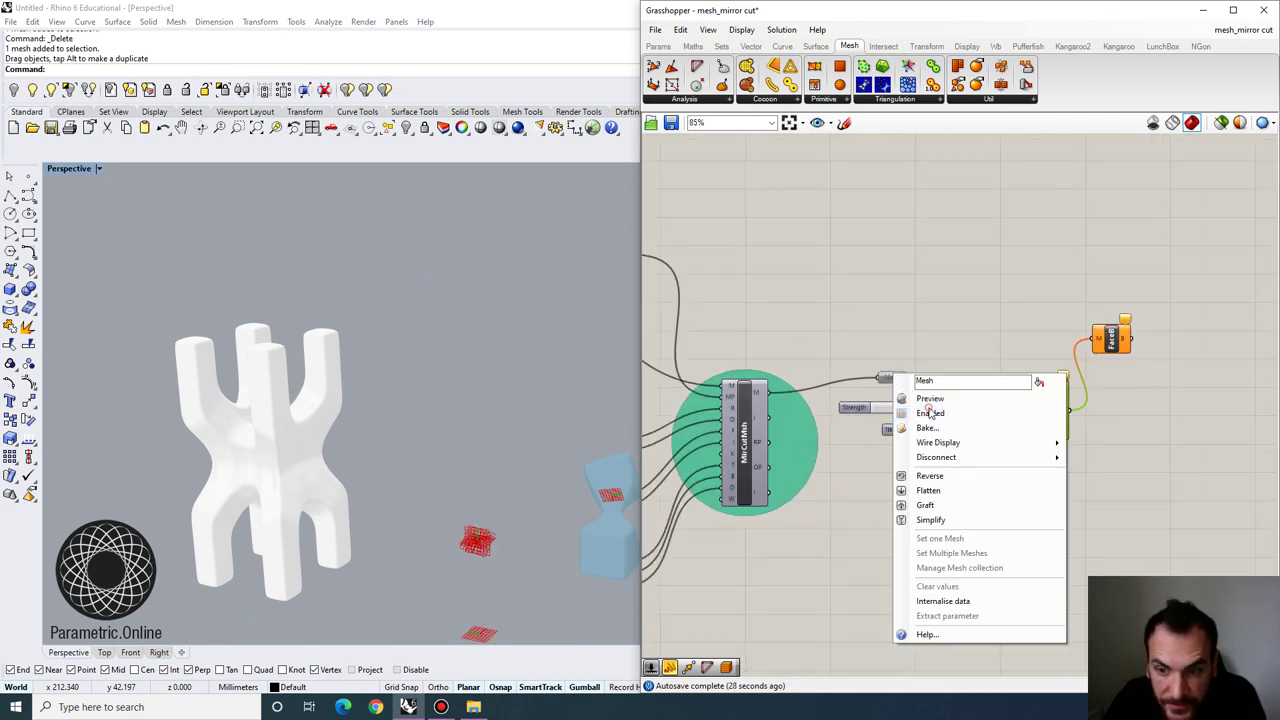
# Disable the Smooth Mesh component and connect the Mesh container directly to Face Boundaries
pyautogui.click(1050, 400)
pyautogui.rightClick(1057, 403)
pyautogui.click(1088, 418)
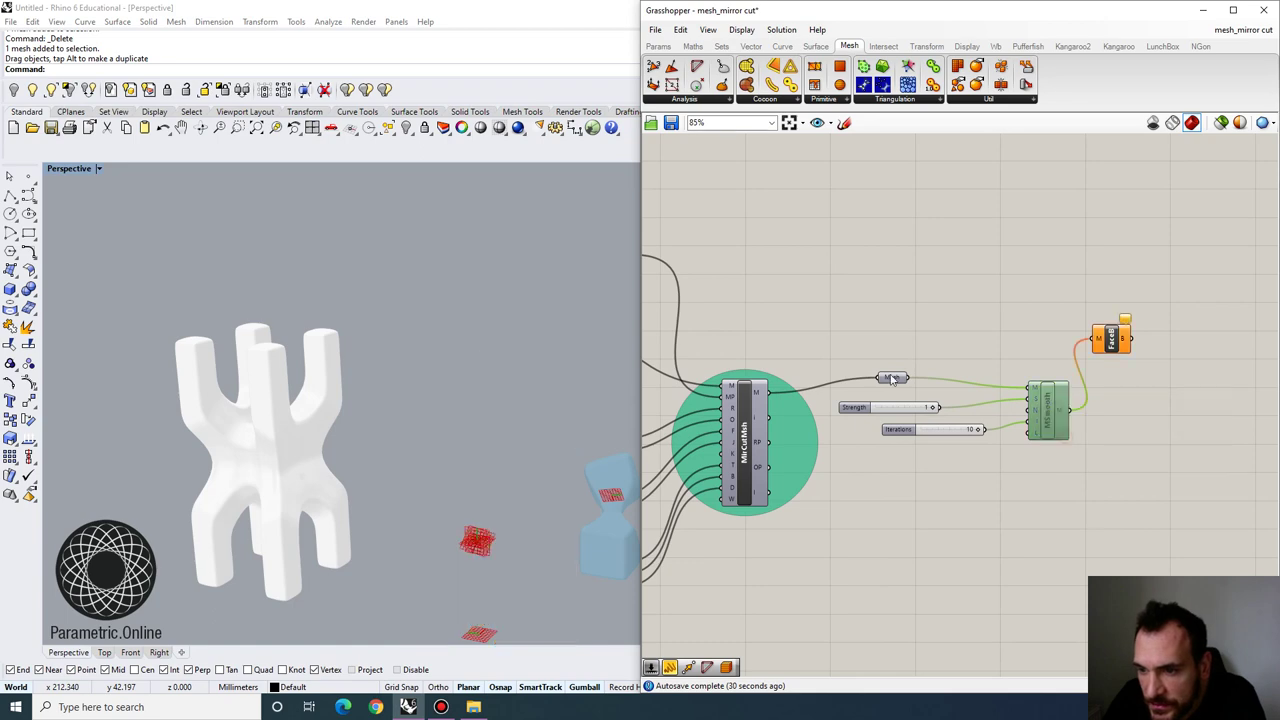
pyautogui.moveTo(1082, 348); pyautogui.dragTo(1097, 339)
# Add a number slider set to 5 and connect it to the Mesh Box's X and Y count inputs
pyautogui.scroll(-5, 1090, 340)
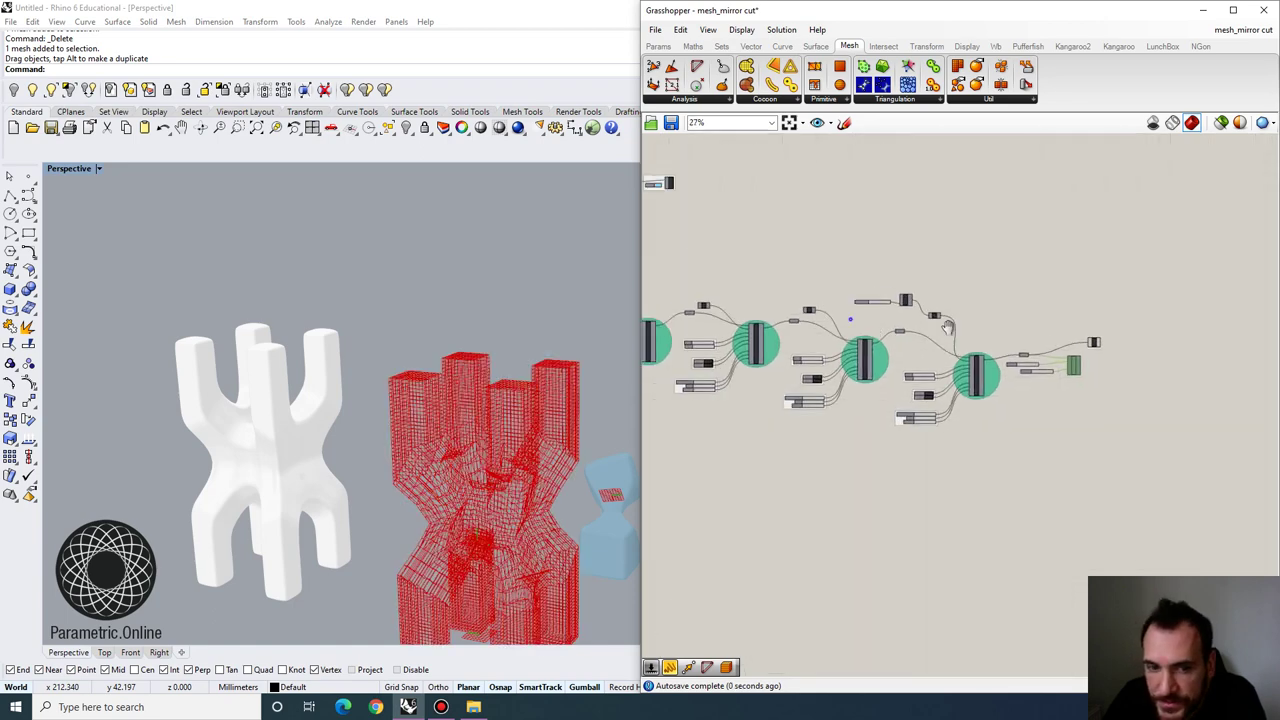
pyautogui.moveTo(849, 320); pyautogui.dragTo(1218, 357, button='right')
pyautogui.scroll(4, 796, 313)
pyautogui.scroll(3, 780, 400)
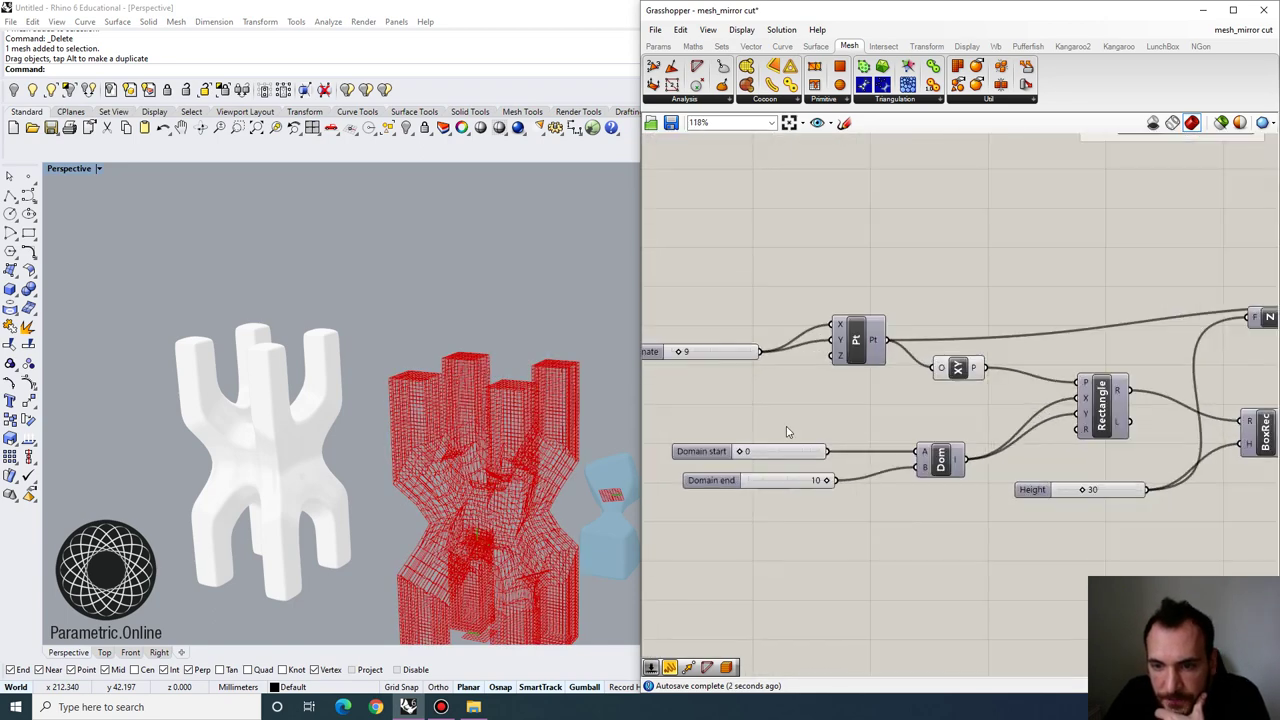
pyautogui.moveTo(1082, 432); pyautogui.dragTo(832, 392, button='right')
pyautogui.moveTo(1176, 417); pyautogui.dragTo(765, 371, button='right')
pyautogui.scroll(2, 1106, 398)
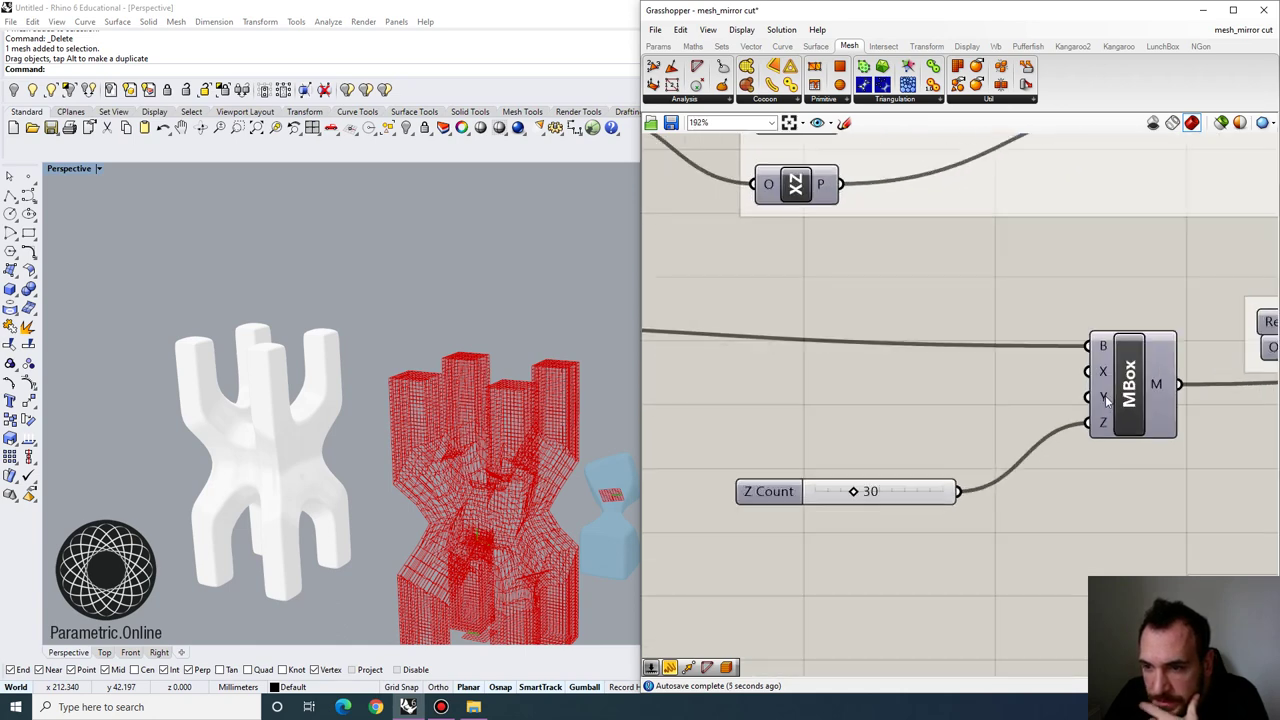
pyautogui.doubleClick(844, 419)
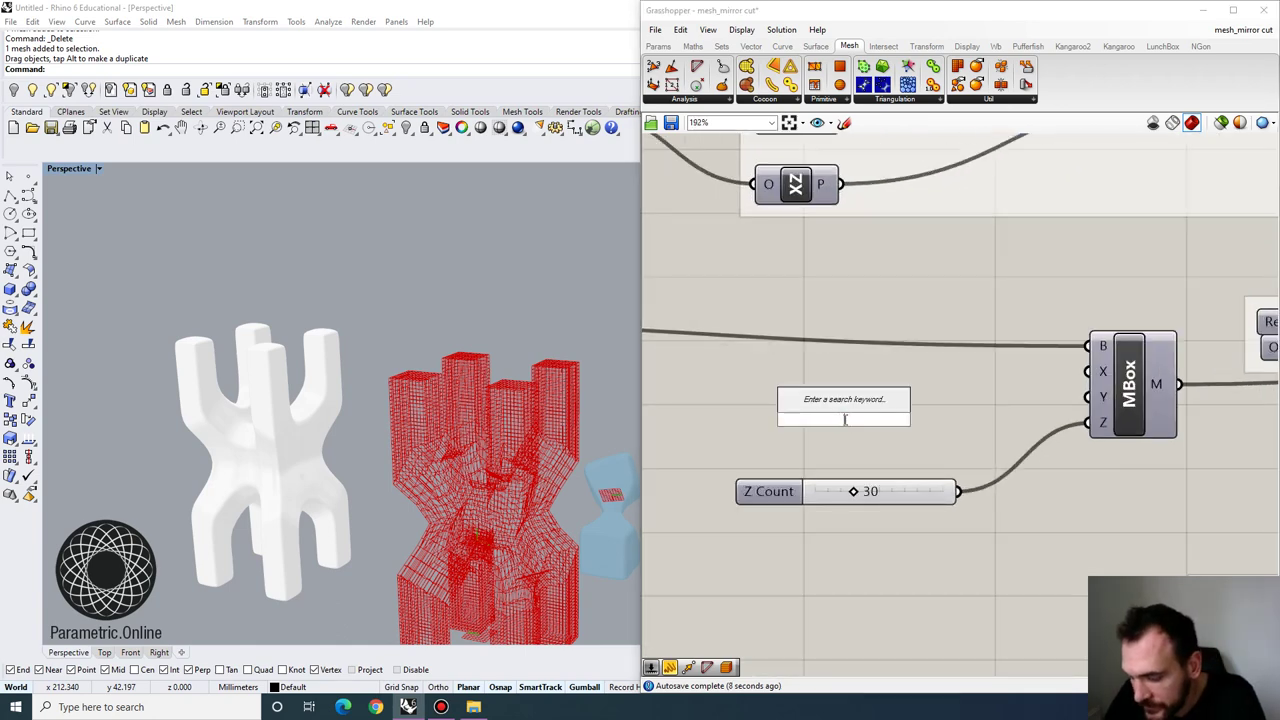
pyautogui.write('10')
pyautogui.press('Return')
pyautogui.moveTo(923, 425); pyautogui.dragTo(880, 420)
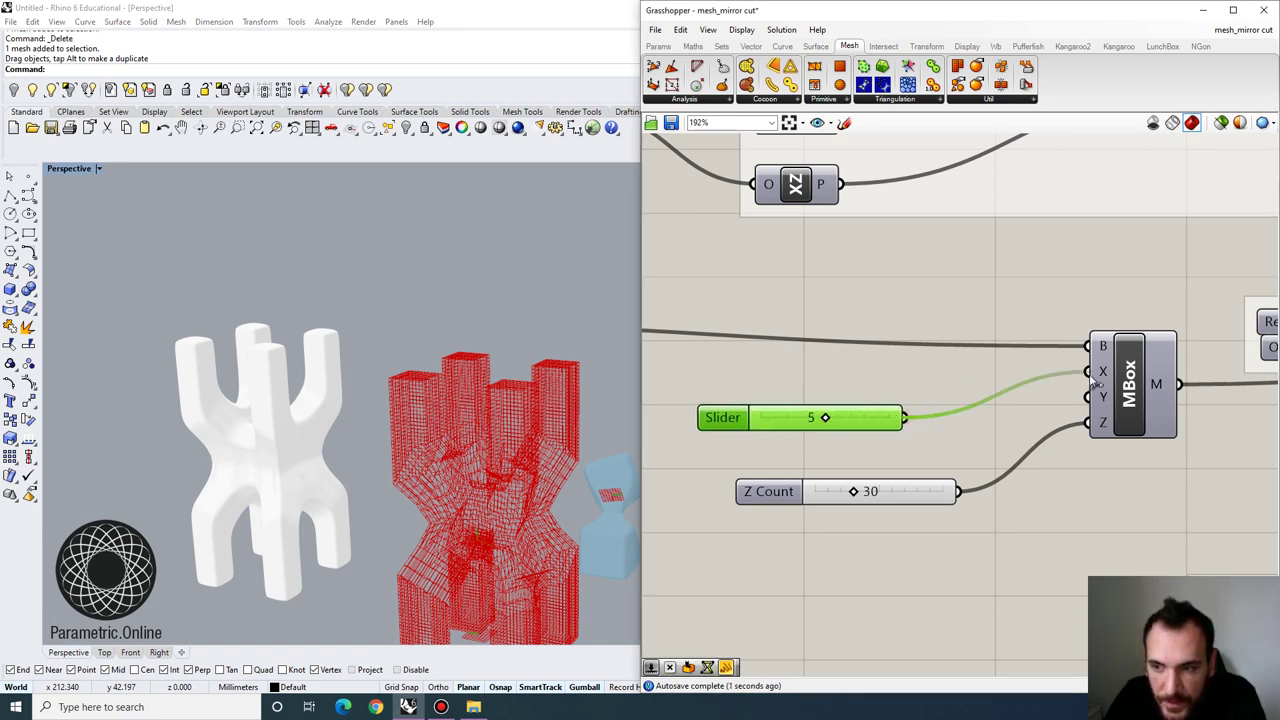
pyautogui.moveTo(1091, 379); pyautogui.dragTo(1089, 374)
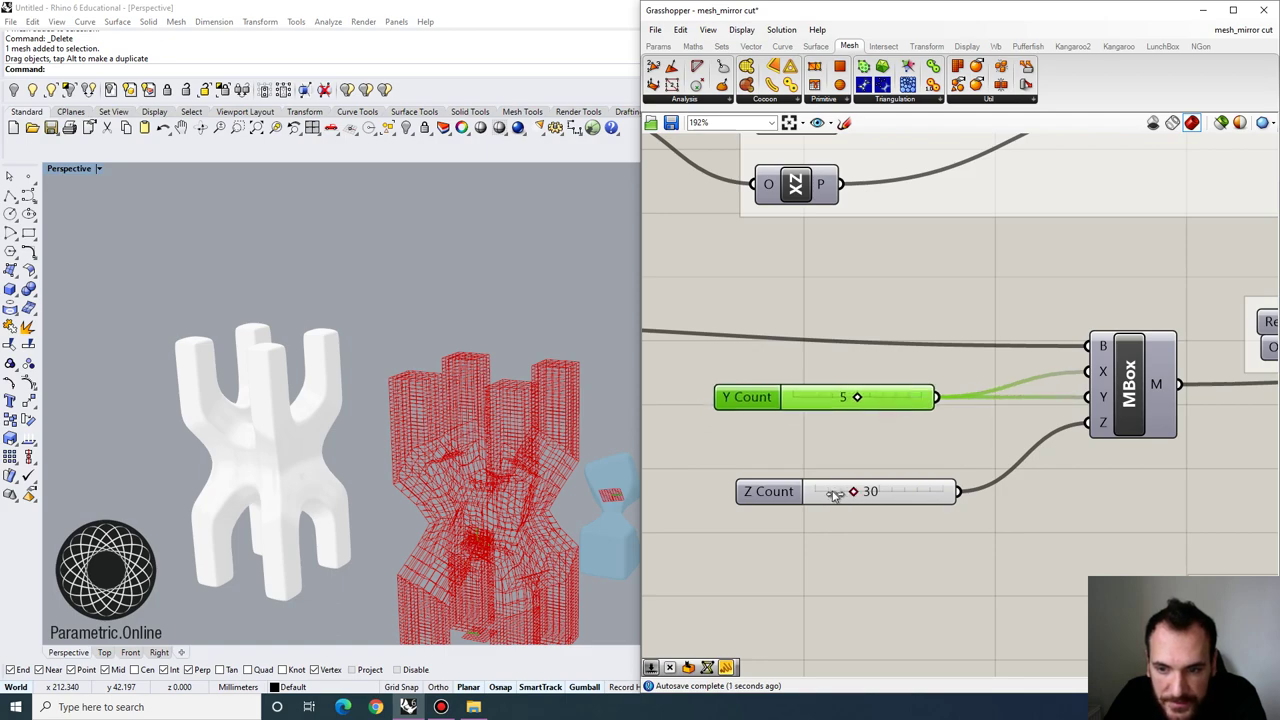
# Set the Mesh Box's Z Count slider to 10 and the shared X and Y count slider to 4
pyautogui.moveTo(834, 496); pyautogui.dragTo(830, 493)
pyautogui.moveTo(539, 509); pyautogui.dragTo(535, 444, button='right')
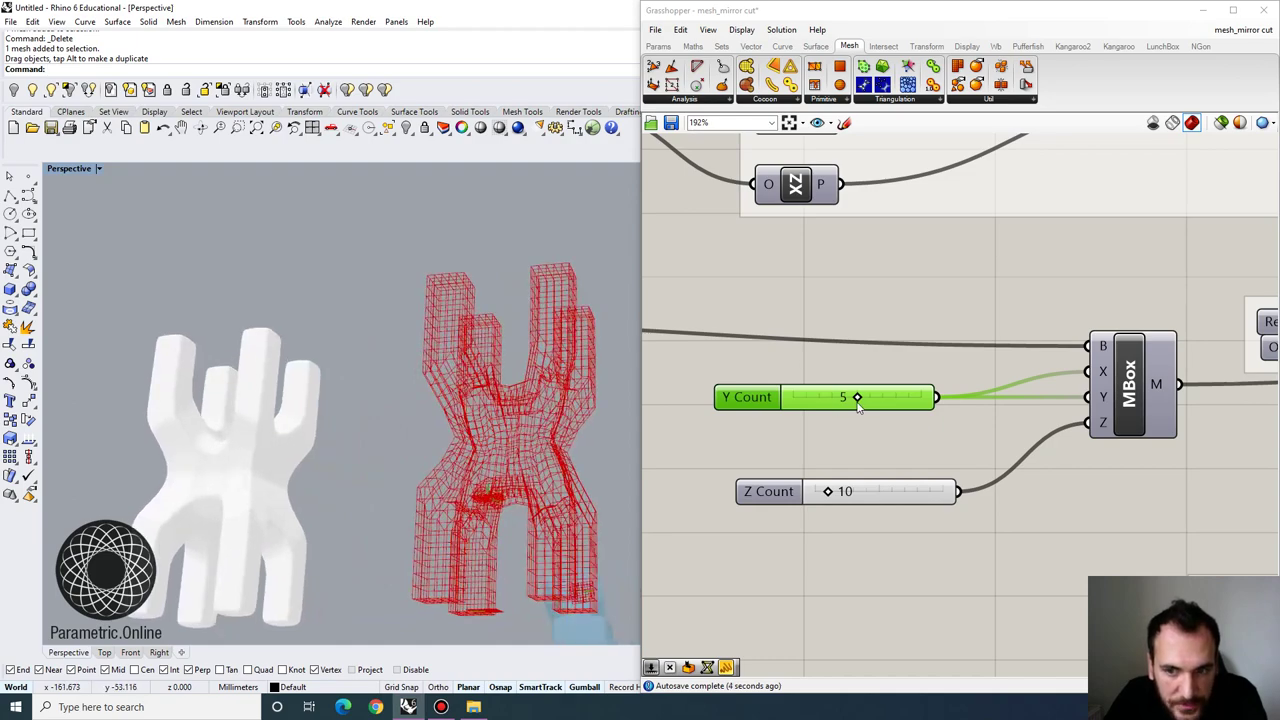
pyautogui.moveTo(857, 400); pyautogui.dragTo(846, 400)
pyautogui.moveTo(520, 445); pyautogui.dragTo(549, 528, button='right')
pyautogui.click(831, 457)
# Connect the Smooth Mesh output to Face Boundaries and re-enable the Smooth Mesh component
pyautogui.scroll(-8, 764, 403)
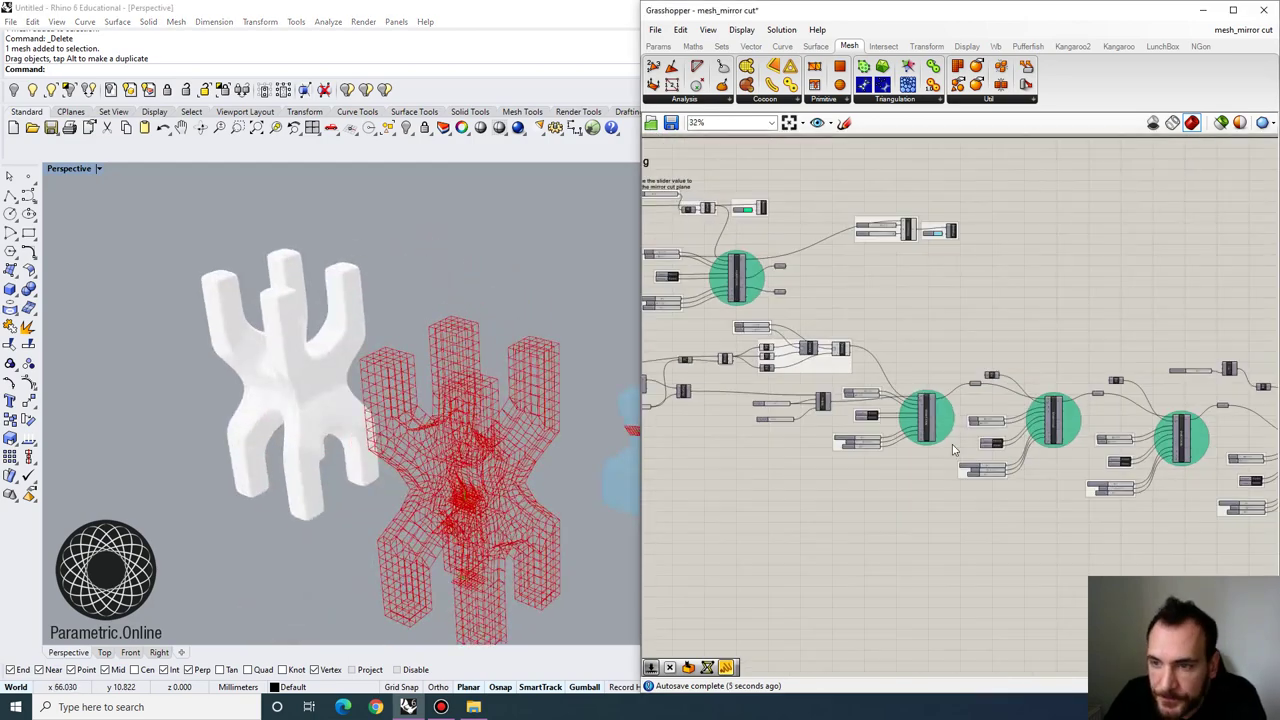
pyautogui.scroll(6, 953, 450)
pyautogui.moveTo(1040, 447); pyautogui.dragTo(1068, 349)
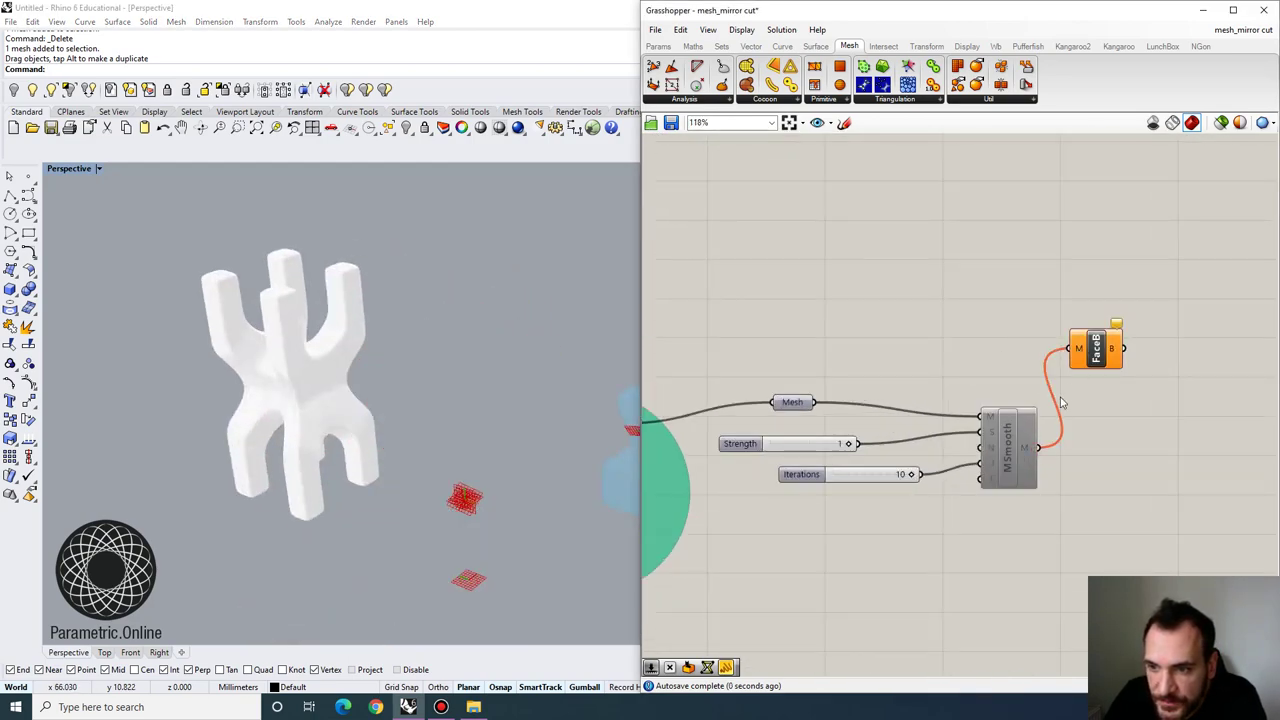
pyautogui.rightClick(1022, 432)
pyautogui.click(1045, 475)
pyautogui.moveTo(422, 455); pyautogui.dragTo(560, 335, button='right')
# Set the second Angle slider for rotating the mirror cut plane to 137 and check the mesh
pyautogui.scroll(-8, 880, 355)
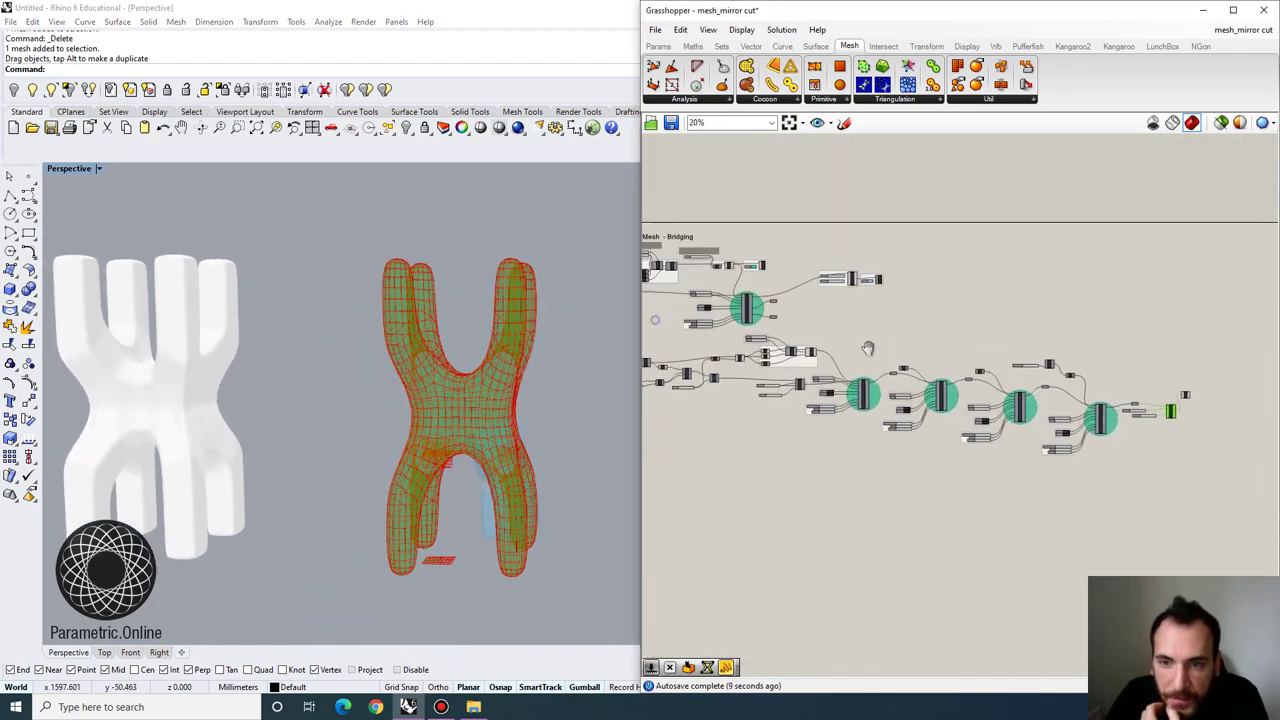
pyautogui.scroll(12, 868, 348)
pyautogui.moveTo(540, 345); pyautogui.dragTo(675, 378, button='right')
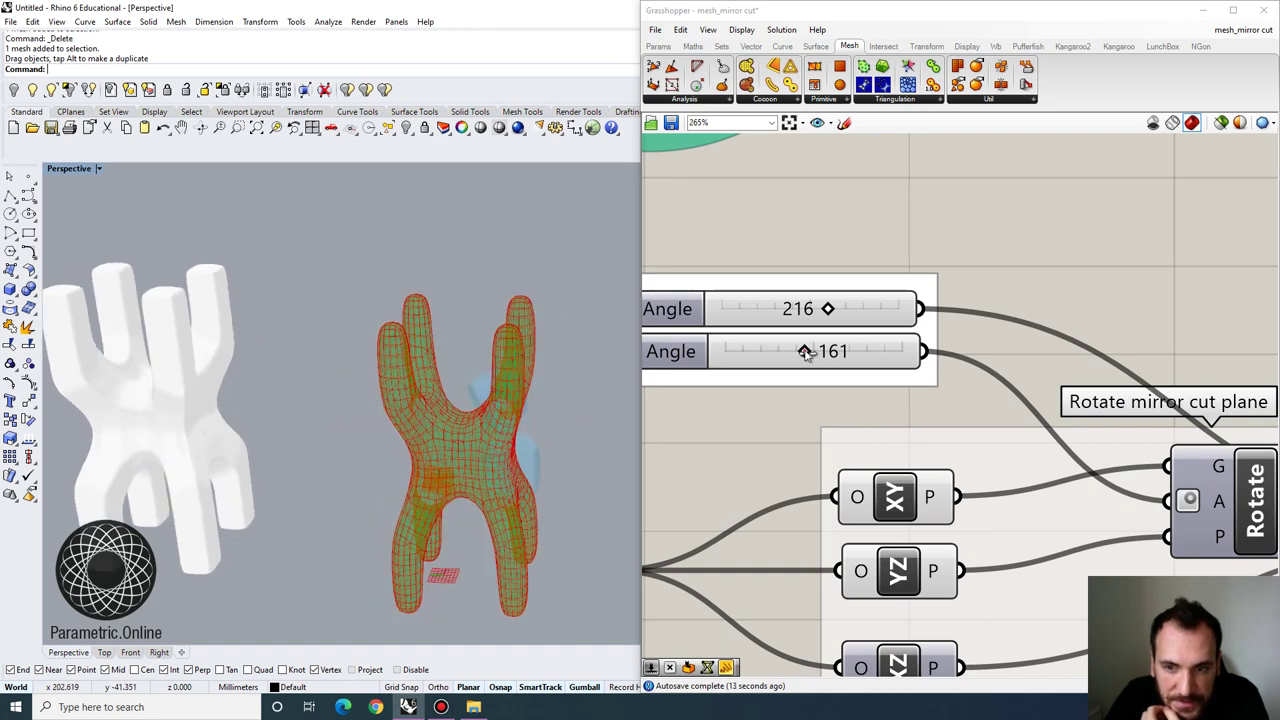
pyautogui.moveTo(806, 353); pyautogui.dragTo(795, 352)
pyautogui.moveTo(583, 415); pyautogui.dragTo(373, 378, button='right')
pyautogui.scroll(5, 373, 378)
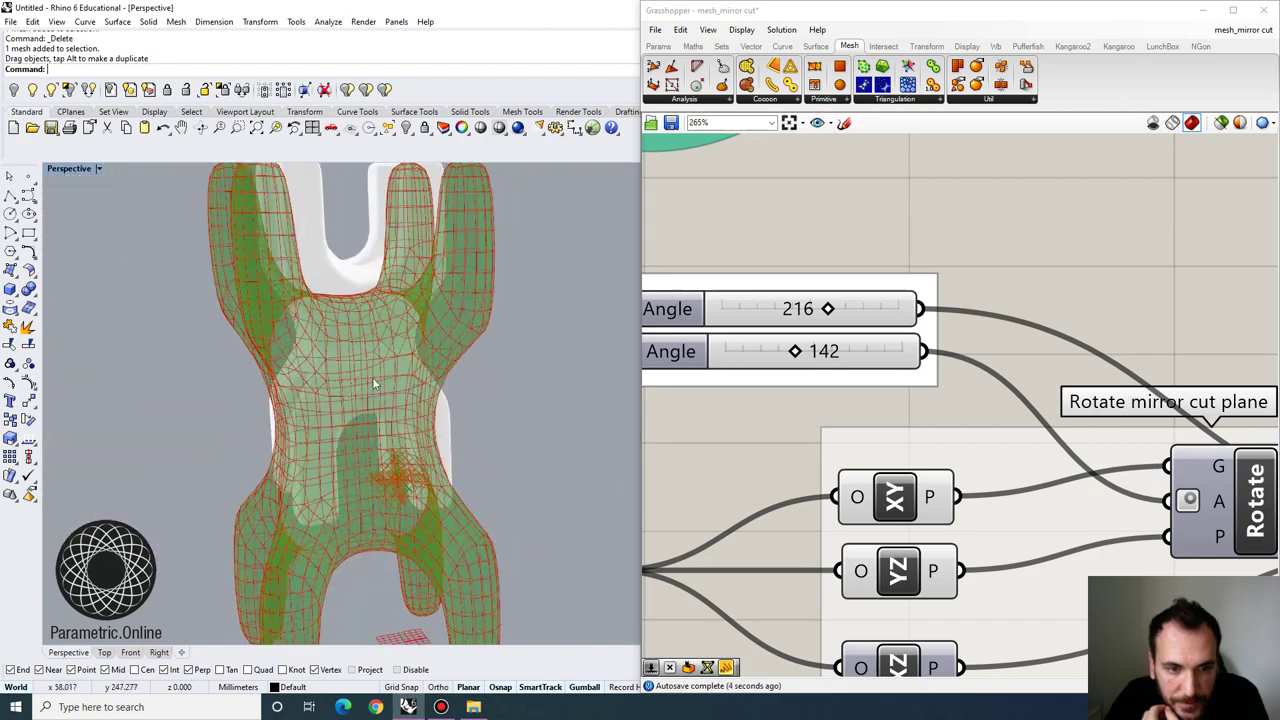
pyautogui.moveTo(795, 352); pyautogui.dragTo(795, 355)
pyautogui.moveTo(585, 420); pyautogui.dragTo(440, 360, button='right')
# Set the first Angle slider of the mirror cut plane rotation to 225 and check the mesh
pyautogui.moveTo(825, 312); pyautogui.dragTo(840, 311)
pyautogui.moveTo(540, 389)
pyautogui.mouseDown(button='right')
pyautogui.moveTo(469, 386)
pyautogui.moveTo(523, 366)
pyautogui.moveTo(531, 377)
pyautogui.mouseUp(button='right')
pyautogui.scroll(-4, 532, 377)
pyautogui.scroll(2, 534, 378)
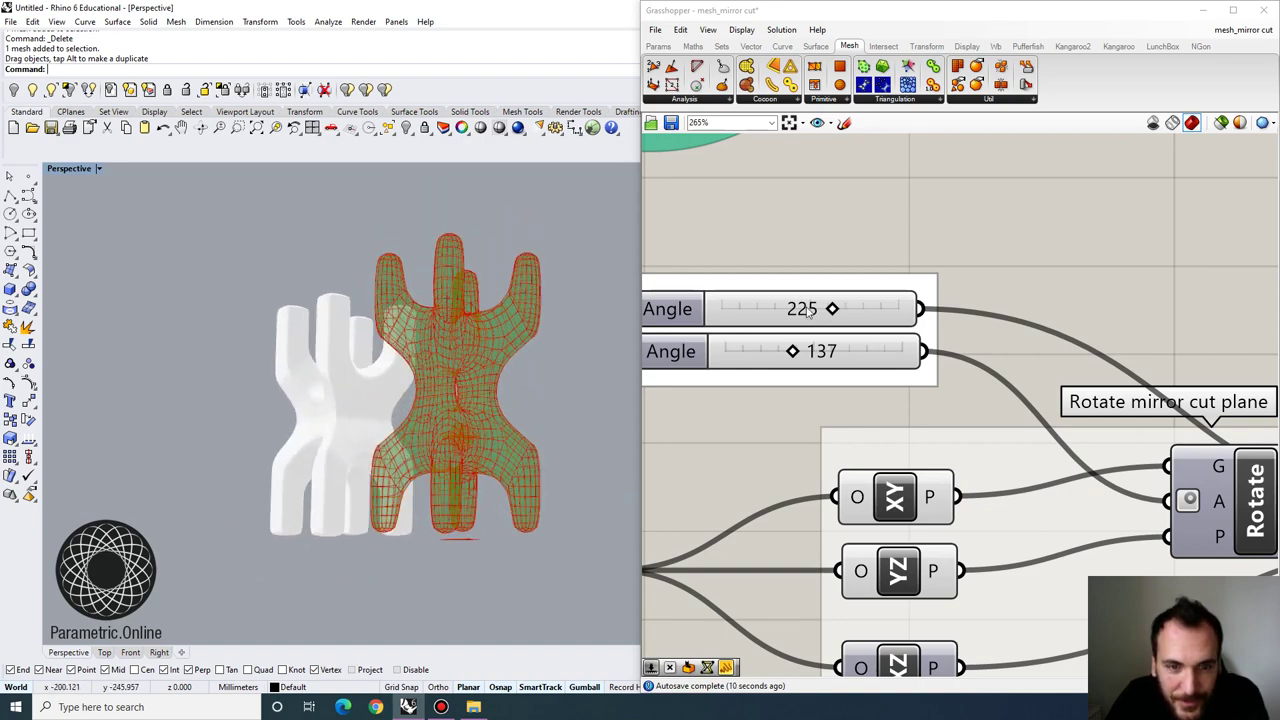
# Adjust the coordinate slider feeding the point's X and Y inputs and check how the mirrored structure connects
pyautogui.scroll(-4, 808, 311)
pyautogui.scroll(3, 820, 320)
pyautogui.scroll(-3, 838, 338)
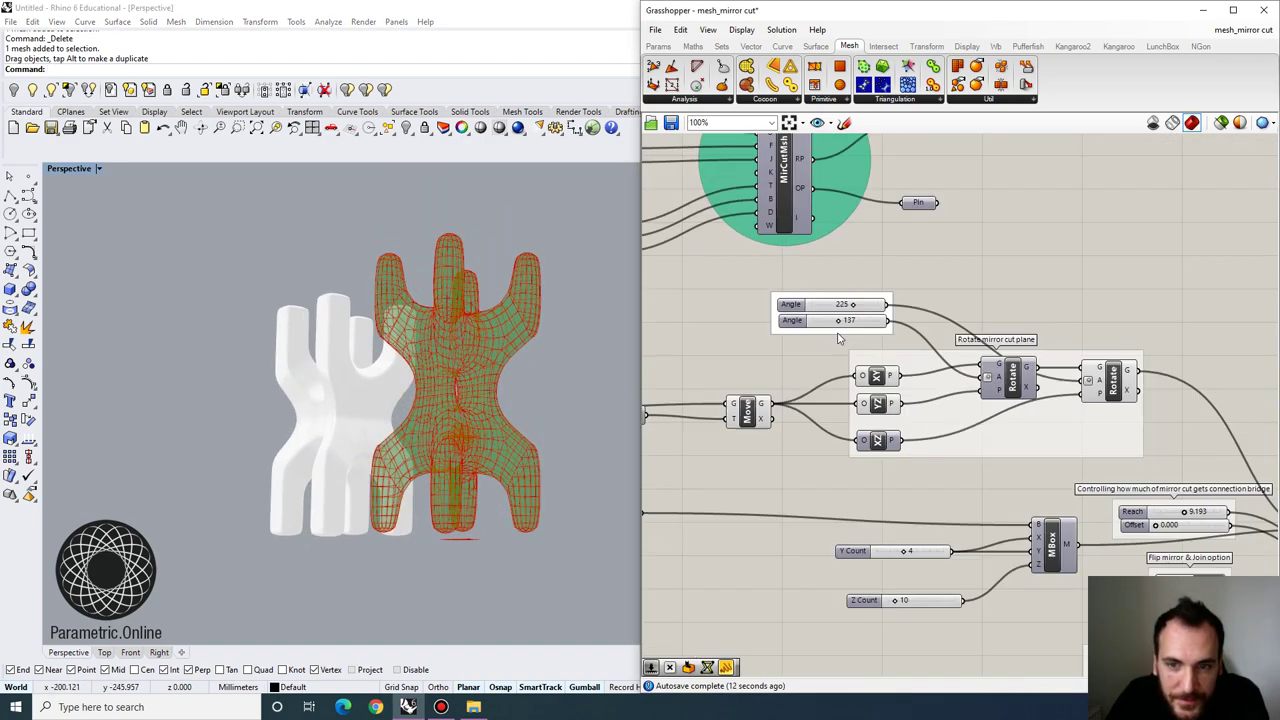
pyautogui.scroll(-4, 838, 338)
pyautogui.moveTo(753, 326); pyautogui.dragTo(1025, 349, button='right')
pyautogui.scroll(8, 848, 386)
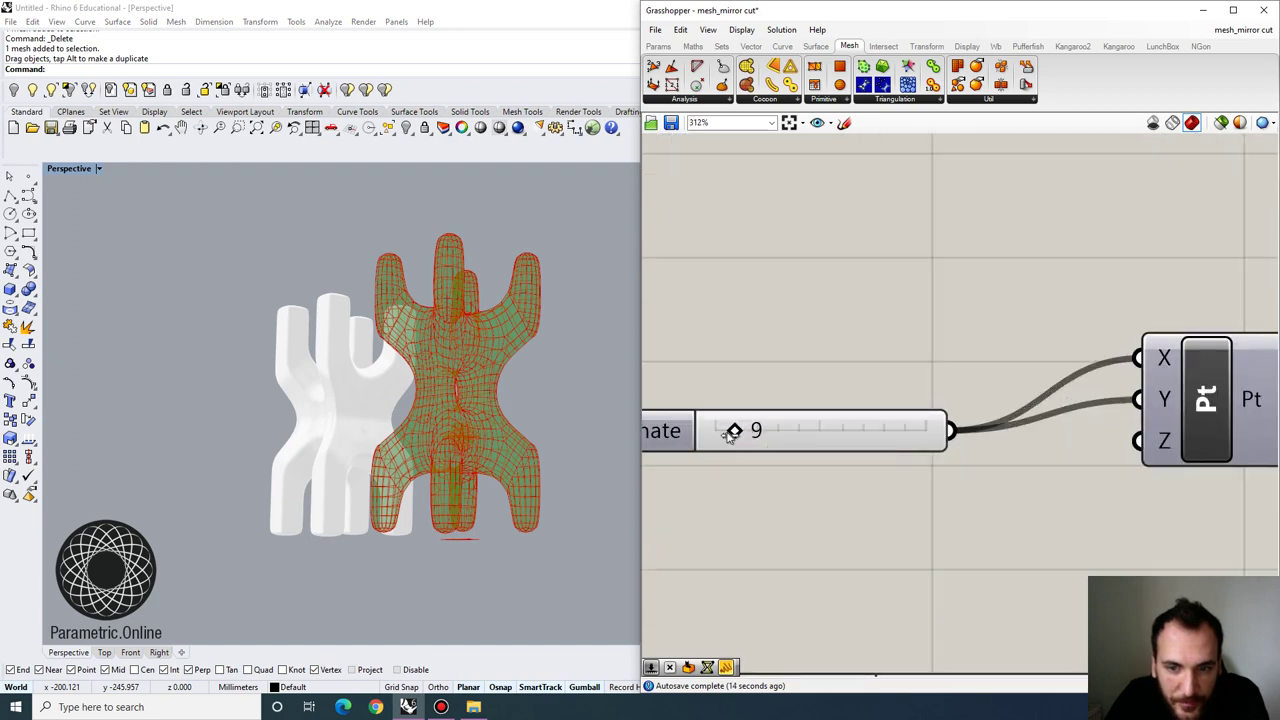
pyautogui.moveTo(729, 436)
pyautogui.mouseDown()
pyautogui.moveTo(741, 434)
pyautogui.moveTo(730, 434)
pyautogui.mouseUp()
pyautogui.moveTo(436, 424); pyautogui.dragTo(530, 432, button='right')
pyautogui.click(799, 323)
# Set the first Angle slider of the mirror cut plane rotation to 221
pyautogui.scroll(-6, 790, 329)
pyautogui.moveTo(1150, 250); pyautogui.dragTo(806, 376, button='right')
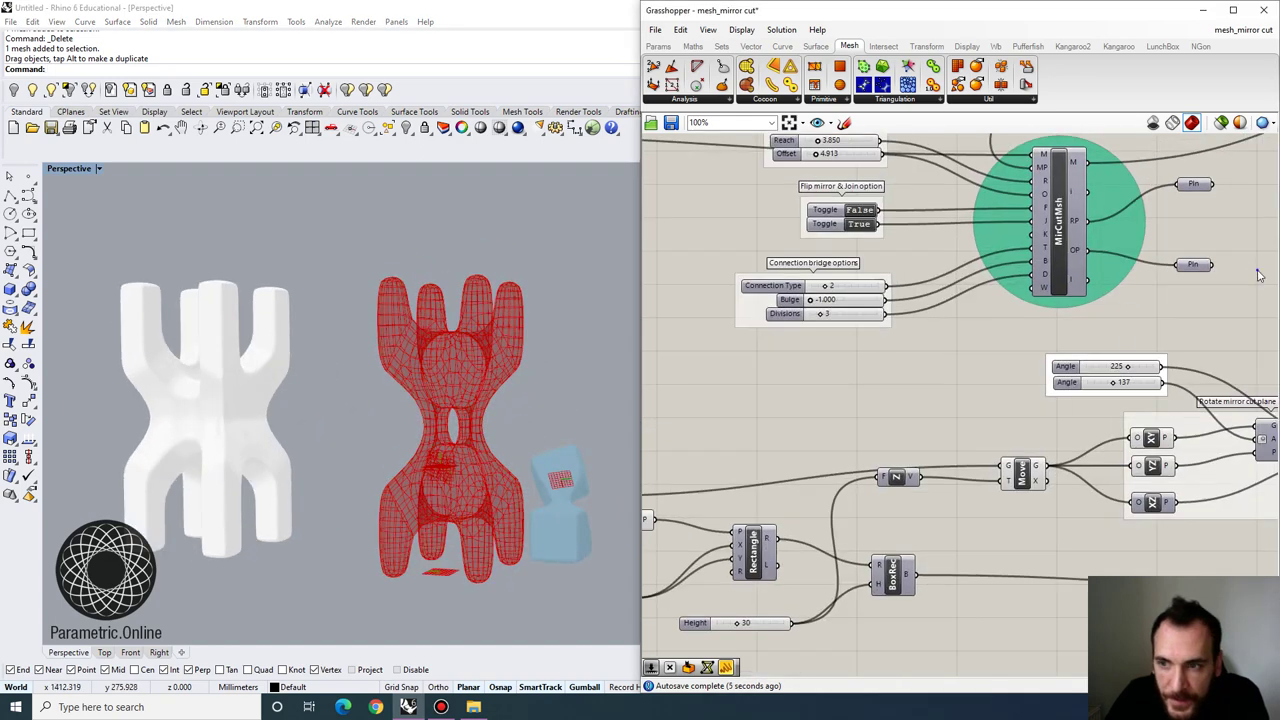
pyautogui.rightClick(1223, 336)
pyautogui.scroll(7, 1017, 380)
pyautogui.moveTo(1020, 330)
pyautogui.mouseDown()
pyautogui.moveTo(1100, 330)
pyautogui.moveTo(1018, 330)
pyautogui.mouseUp()
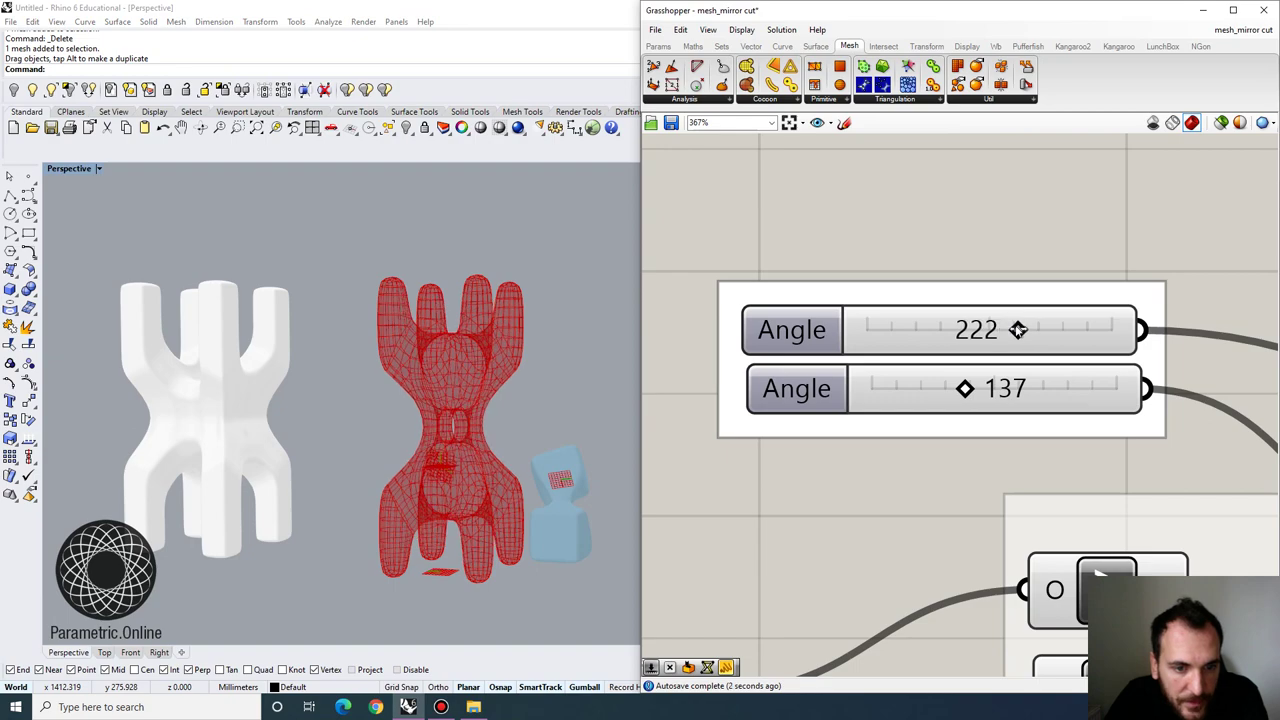
pyautogui.scroll(4, 470, 428)
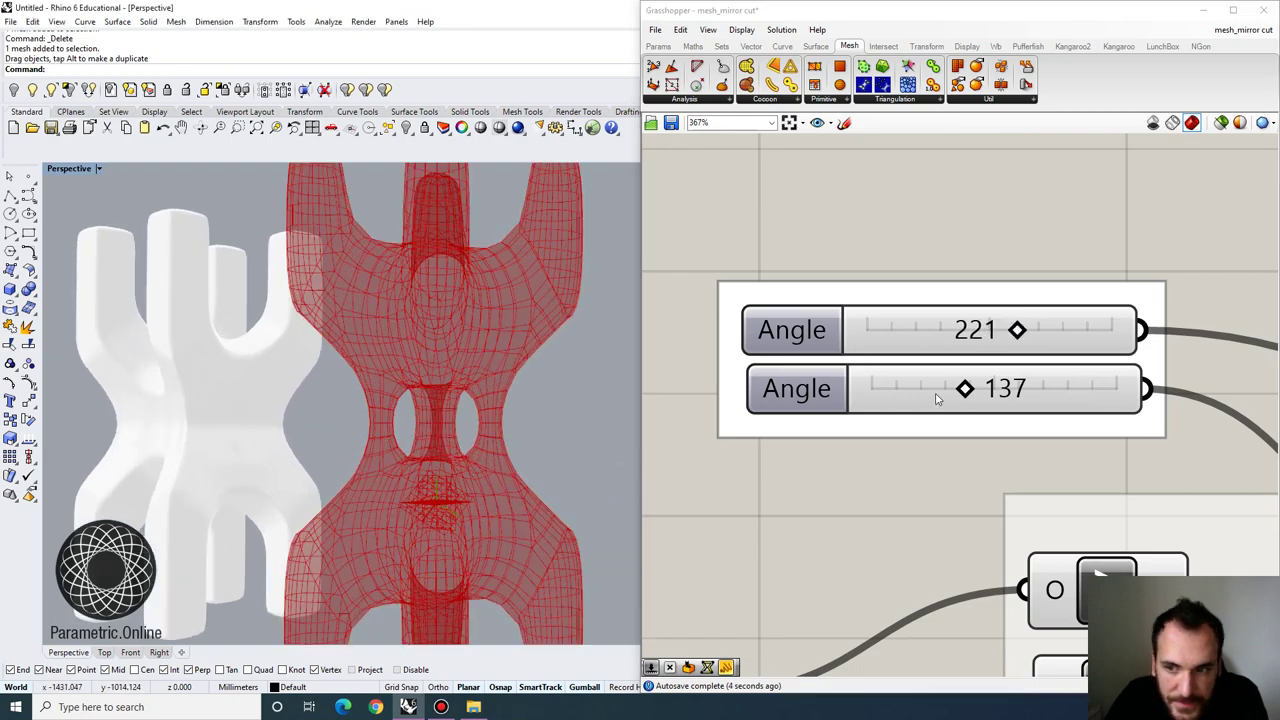
# Set the second Angle slider to 166 and inspect the resulting structure
pyautogui.moveTo(965, 392)
pyautogui.mouseDown()
pyautogui.moveTo(885, 390)
pyautogui.moveTo(988, 391)
pyautogui.mouseUp()
pyautogui.scroll(-7, 499, 422)
pyautogui.moveTo(499, 426); pyautogui.dragTo(437, 280, button='right')
pyautogui.scroll(4, 556, 398)
pyautogui.scroll(-3, 553, 397)
pyautogui.scroll(-5, 560, 406)
pyautogui.scroll(6, 541, 376)
# Bake the Smooth Mesh result with the default attributes
pyautogui.scroll(-10, 869, 420)
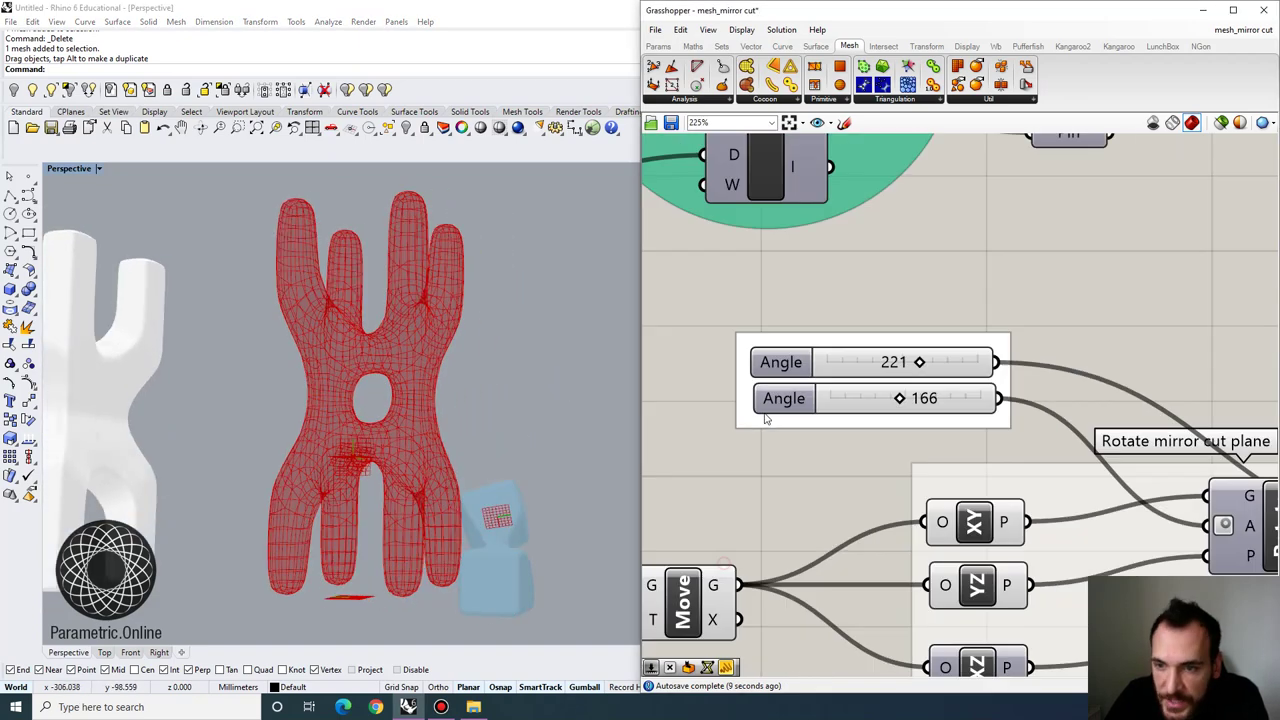
pyautogui.scroll(6, 869, 420)
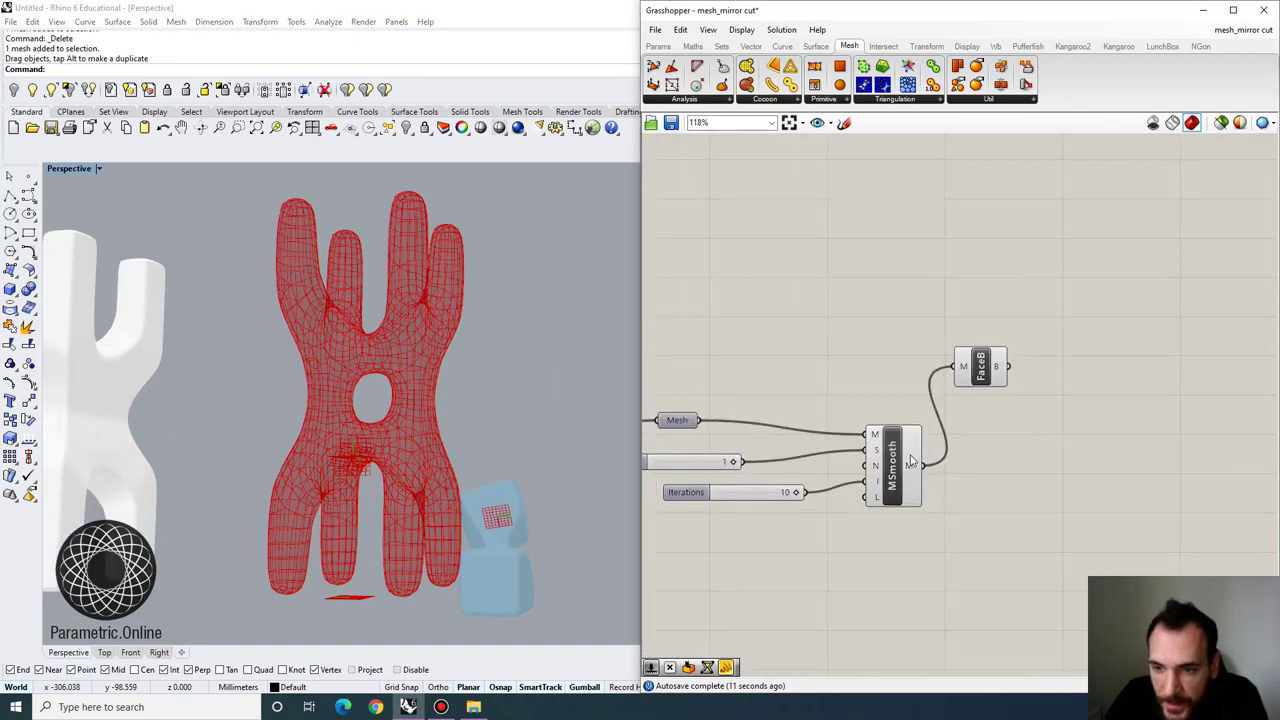
pyautogui.click(879, 468)
pyautogui.rightClick(890, 465)
pyautogui.click(925, 521)
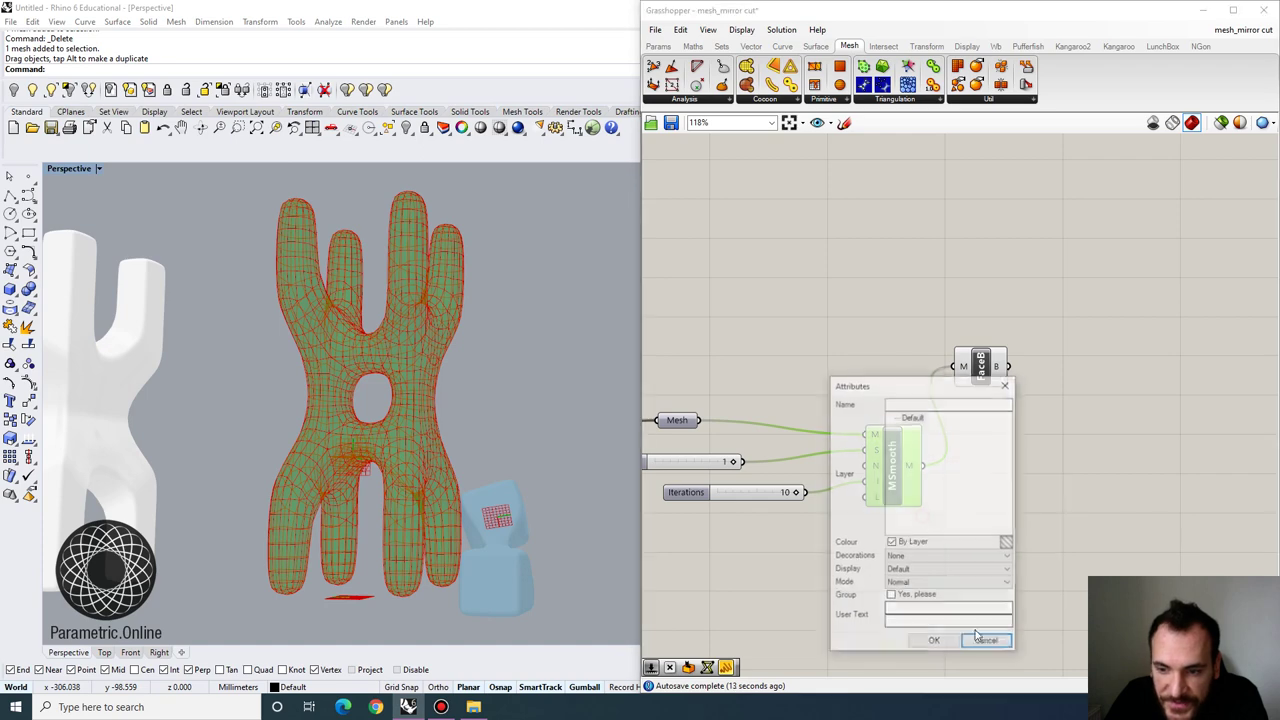
pyautogui.click(936, 644)
# Move the newly baked mesh clear of the wireframe preview and inspect it up close
pyautogui.scroll(-10, 392, 410)
pyautogui.moveTo(347, 408); pyautogui.dragTo(420, 432)
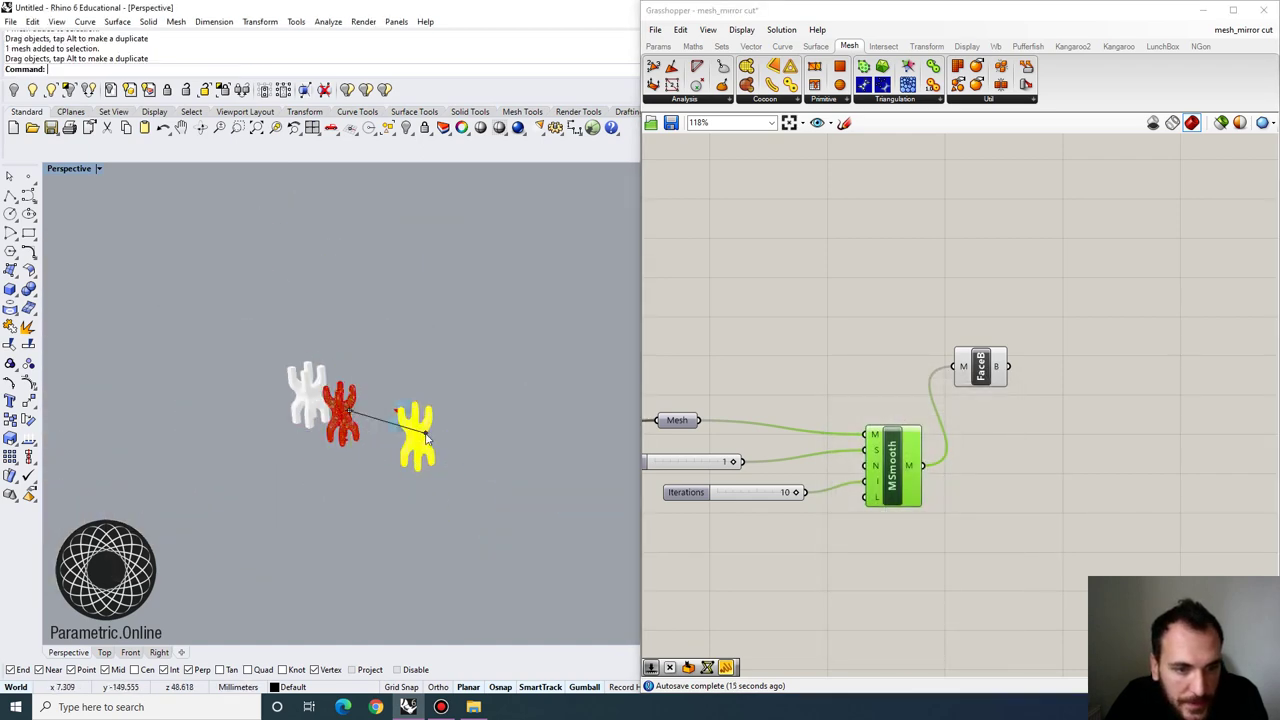
pyautogui.scroll(5, 421, 430)
pyautogui.click(505, 431)
pyautogui.moveTo(421, 430); pyautogui.dragTo(564, 377, button='right')
pyautogui.scroll(6, 566, 377)
pyautogui.click(570, 359)
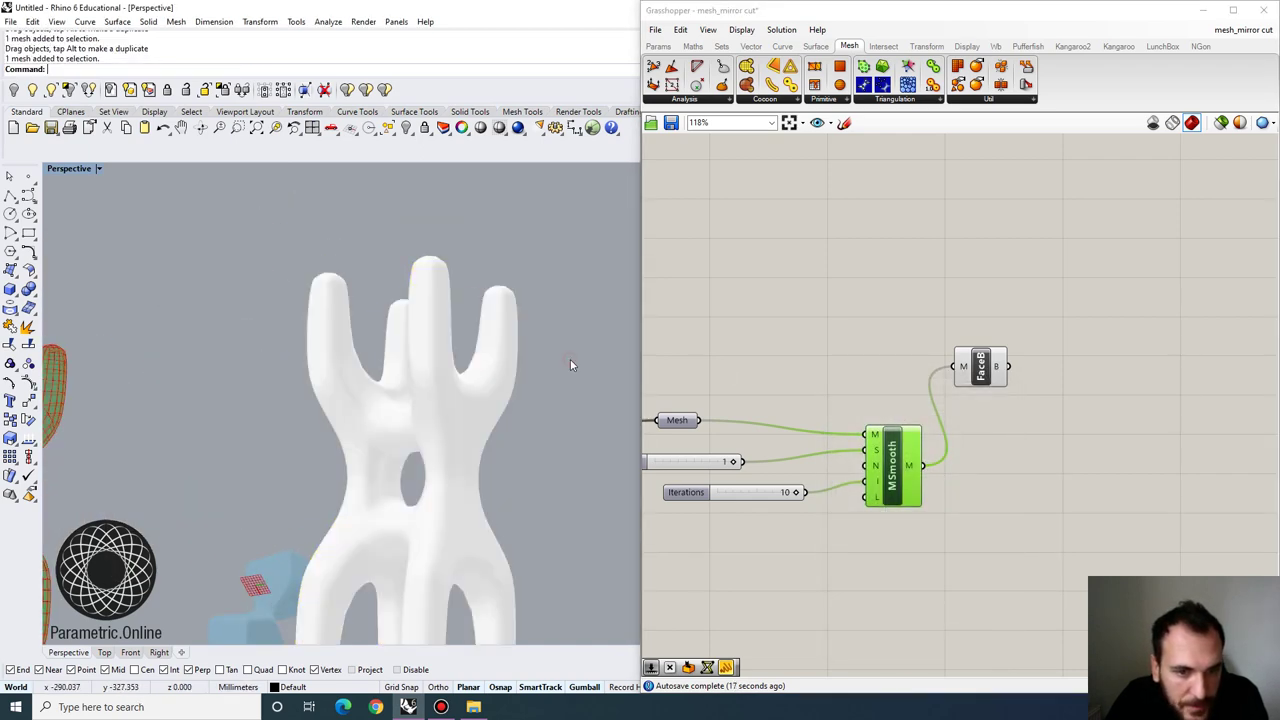
# Insert a mesh Triangulate component between Smooth Mesh and Face Boundaries, leaving room for further components
pyautogui.moveTo(1050, 478); pyautogui.dragTo(1043, 475, button='right')
pyautogui.click(976, 487)
pyautogui.doubleClick(977, 490)
pyautogui.write('tri')
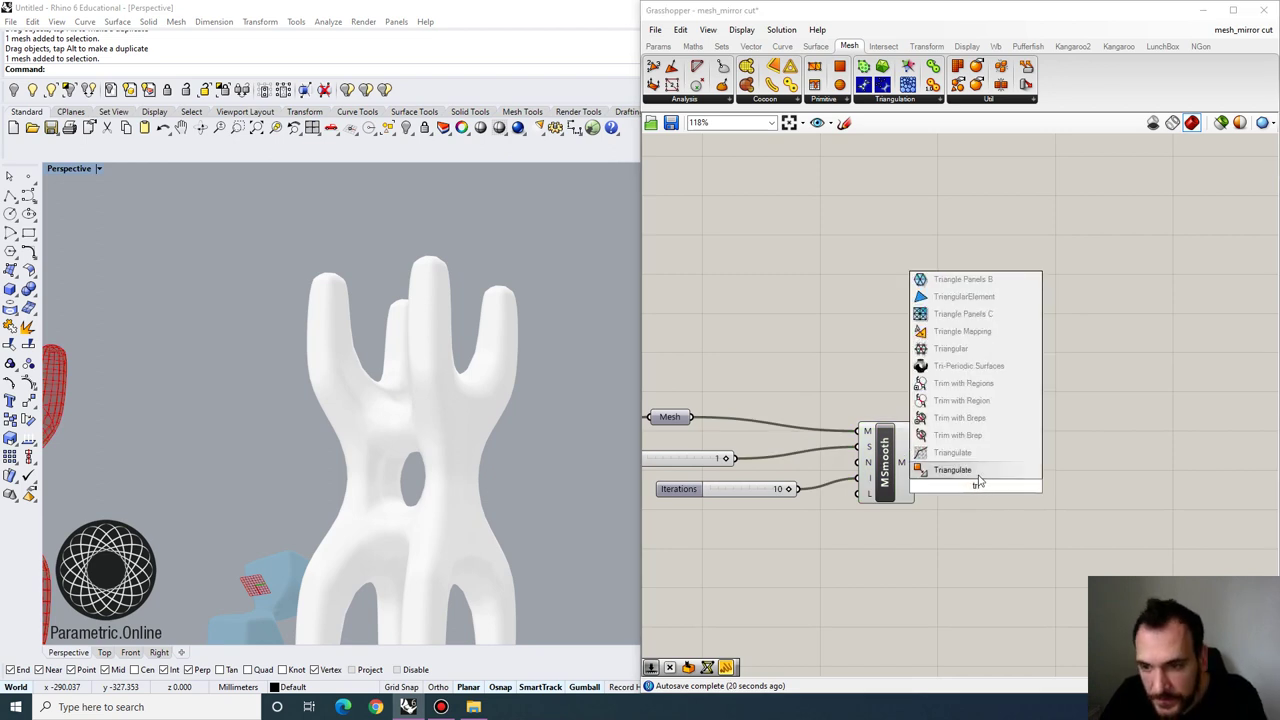
pyautogui.click(978, 474)
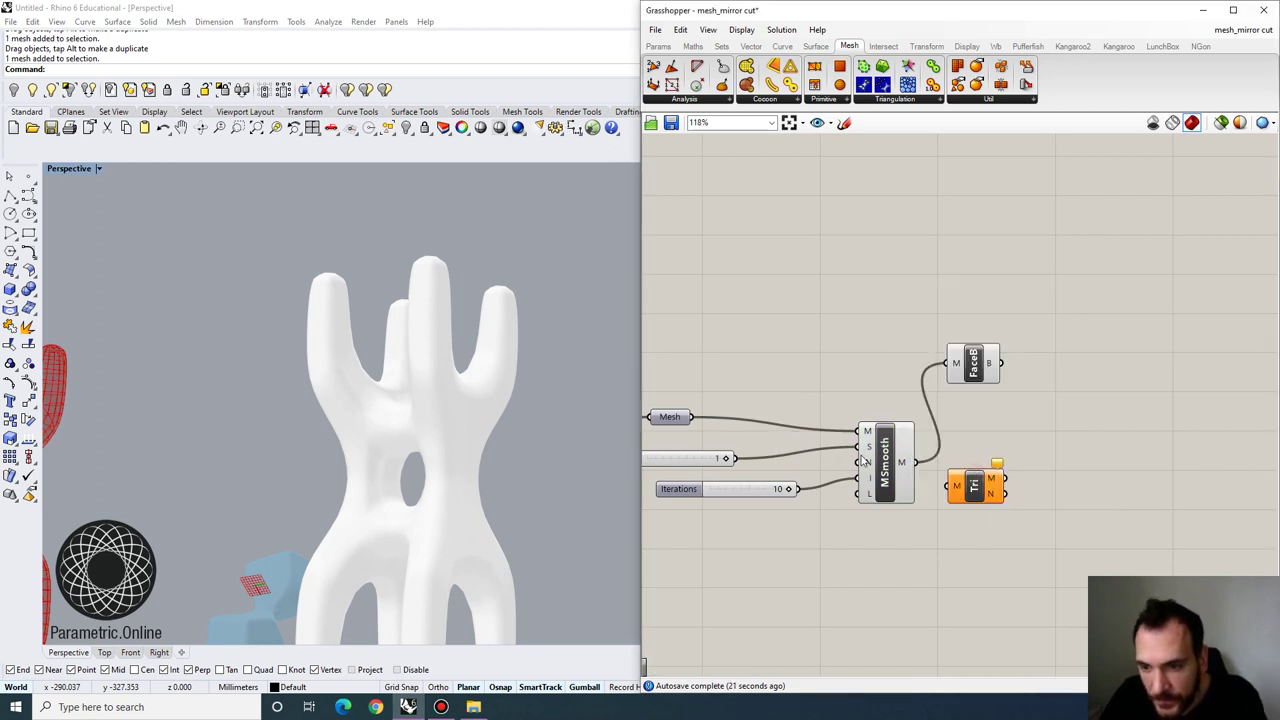
pyautogui.moveTo(909, 466); pyautogui.dragTo(995, 485)
pyautogui.moveTo(970, 386); pyautogui.dragTo(1140, 393)
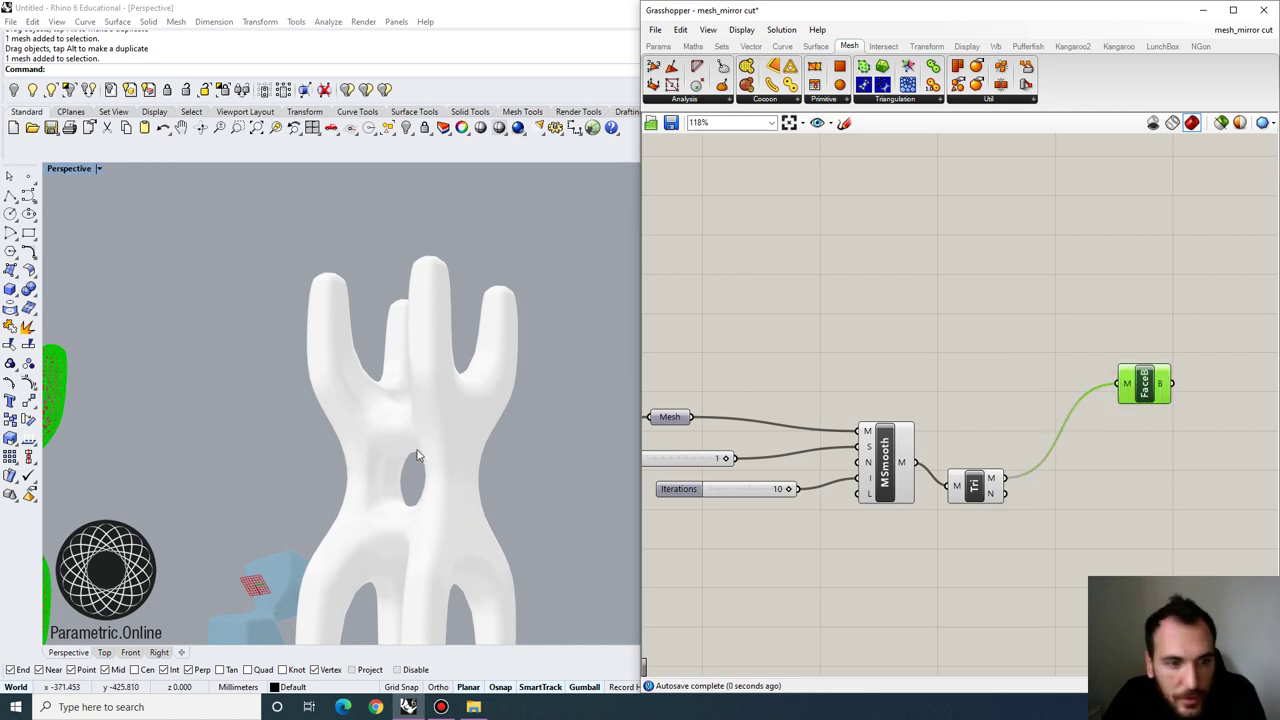
# Delete the newly baked smooth mesh from the Rhino viewport
pyautogui.moveTo(417, 455); pyautogui.dragTo(531, 436, button='right')
pyautogui.scroll(-7, 531, 436)
pyautogui.click(532, 436)
pyautogui.scroll(7, 312, 440)
pyautogui.scroll(-4, 389, 440)
pyautogui.press('Delete')
# Examine the triangulated wireframe preview from several angles
pyautogui.scroll(4, 350, 440)
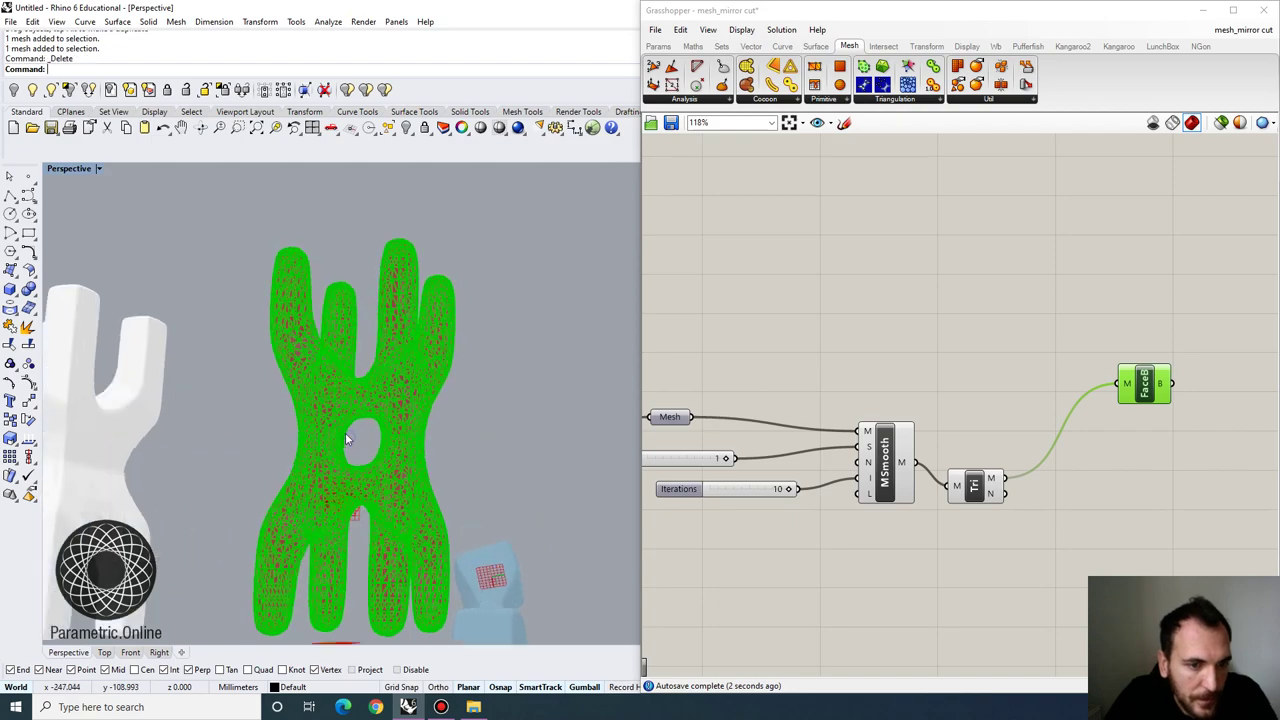
pyautogui.scroll(2, 346, 440)
pyautogui.moveTo(402, 493); pyautogui.dragTo(318, 382, button='right')
pyautogui.scroll(-5, 305, 404)
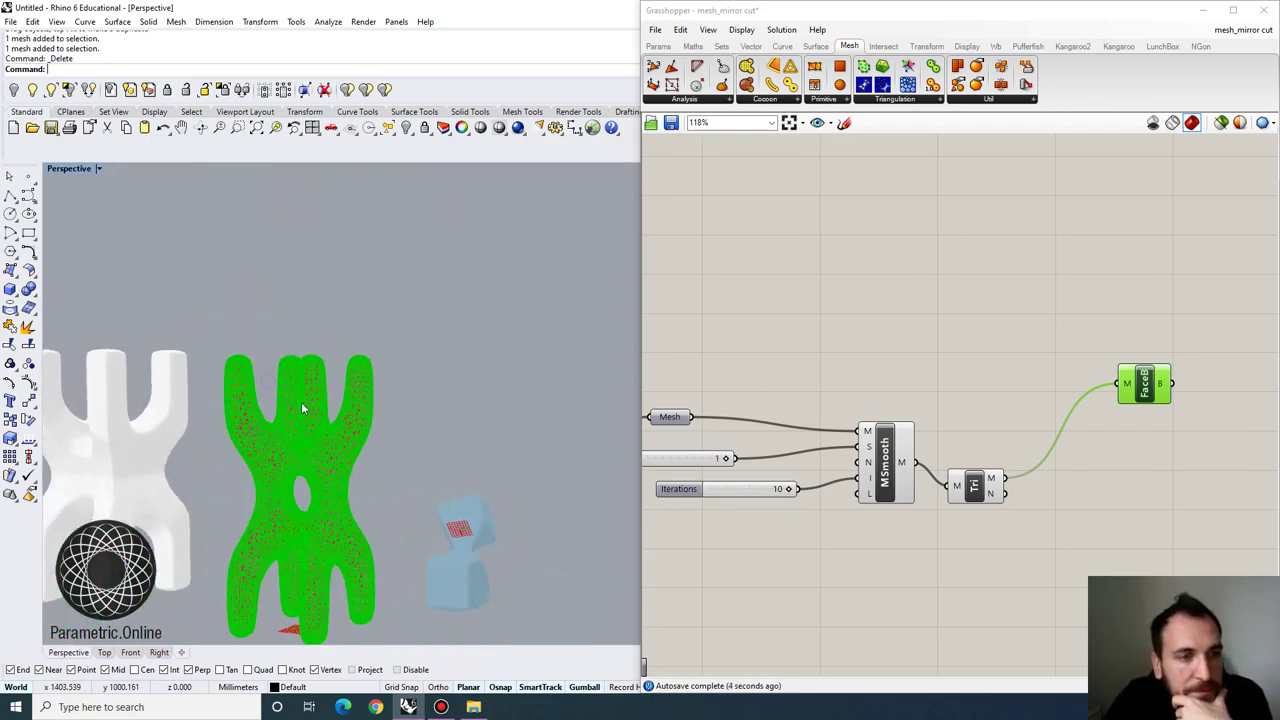
pyautogui.scroll(7, 305, 406)
pyautogui.moveTo(323, 434); pyautogui.dragTo(370, 433, button='right')
pyautogui.scroll(-5, 357, 406)
pyautogui.click(929, 314)
# Rearrange the Triangulate and Face Boundaries components to free space on the canvas
pyautogui.scroll(-2, 907, 344)
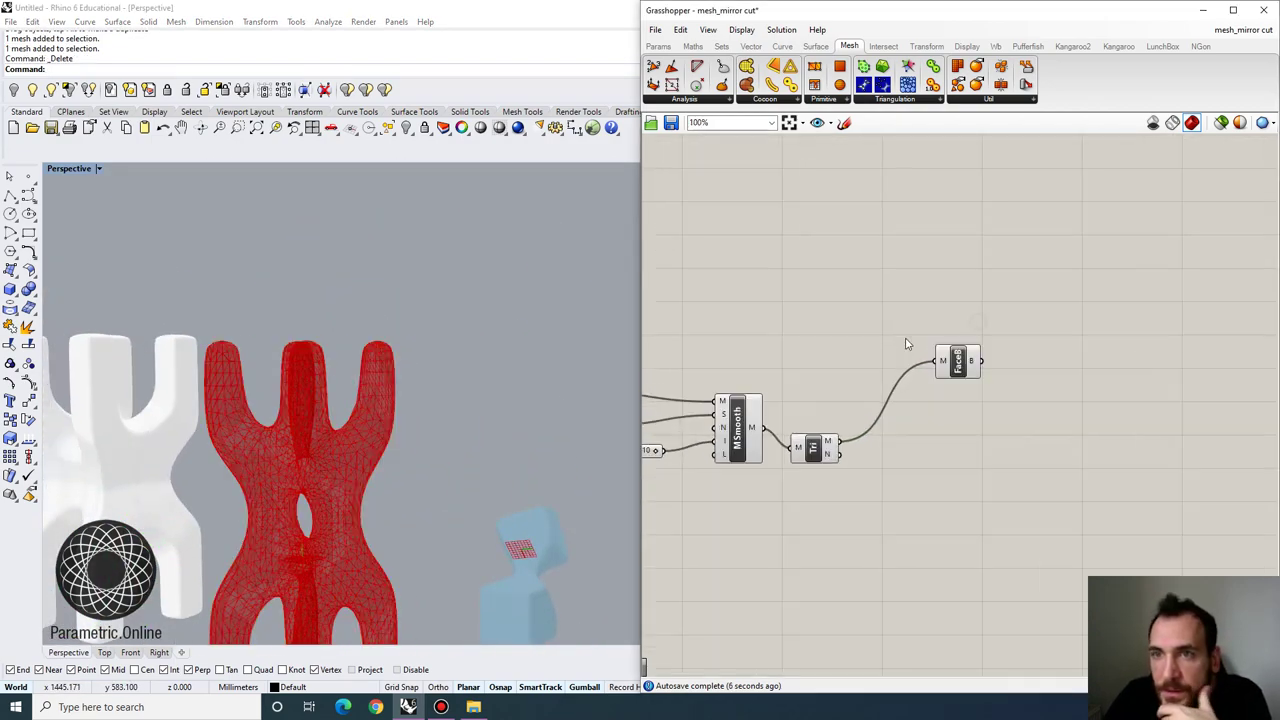
pyautogui.moveTo(956, 360); pyautogui.dragTo(1037, 320, button='right')
pyautogui.moveTo(1037, 320); pyautogui.dragTo(1024, 298)
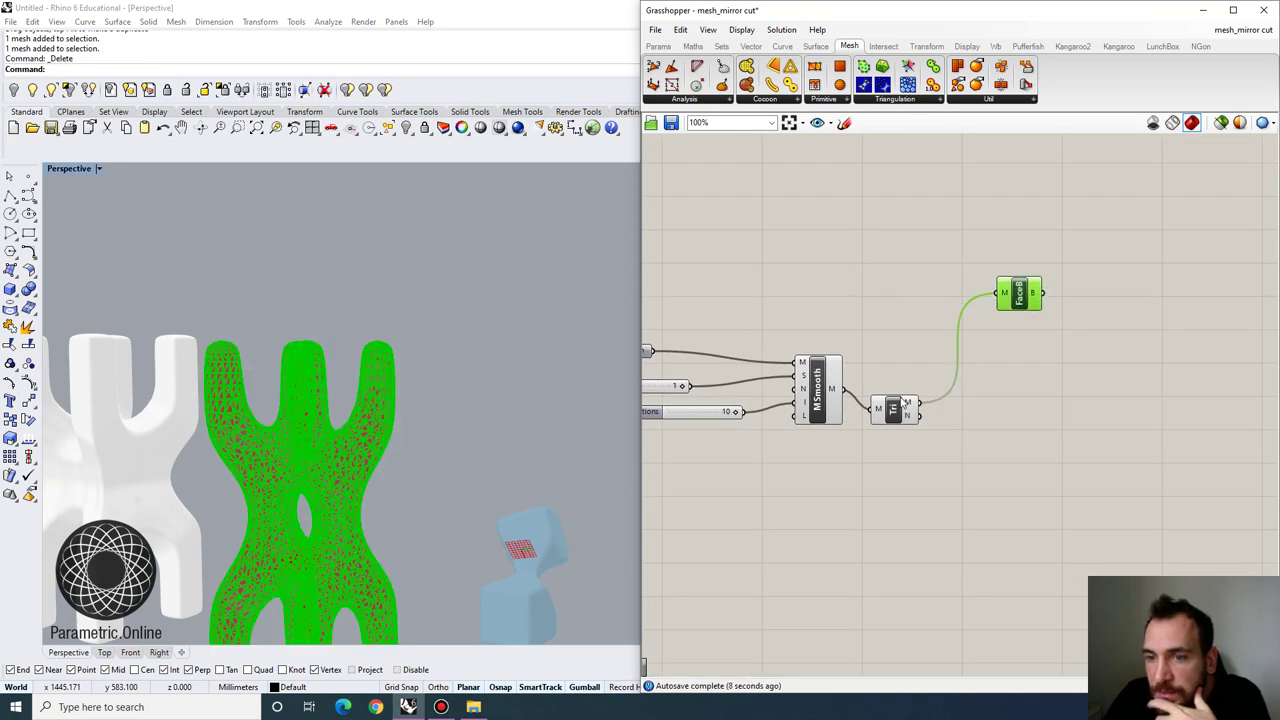
pyautogui.moveTo(903, 403); pyautogui.dragTo(913, 391)
# Add Weaverbird's Dual graph component, connect the triangulated mesh to it and inspect the cell pattern
pyautogui.click(997, 47)
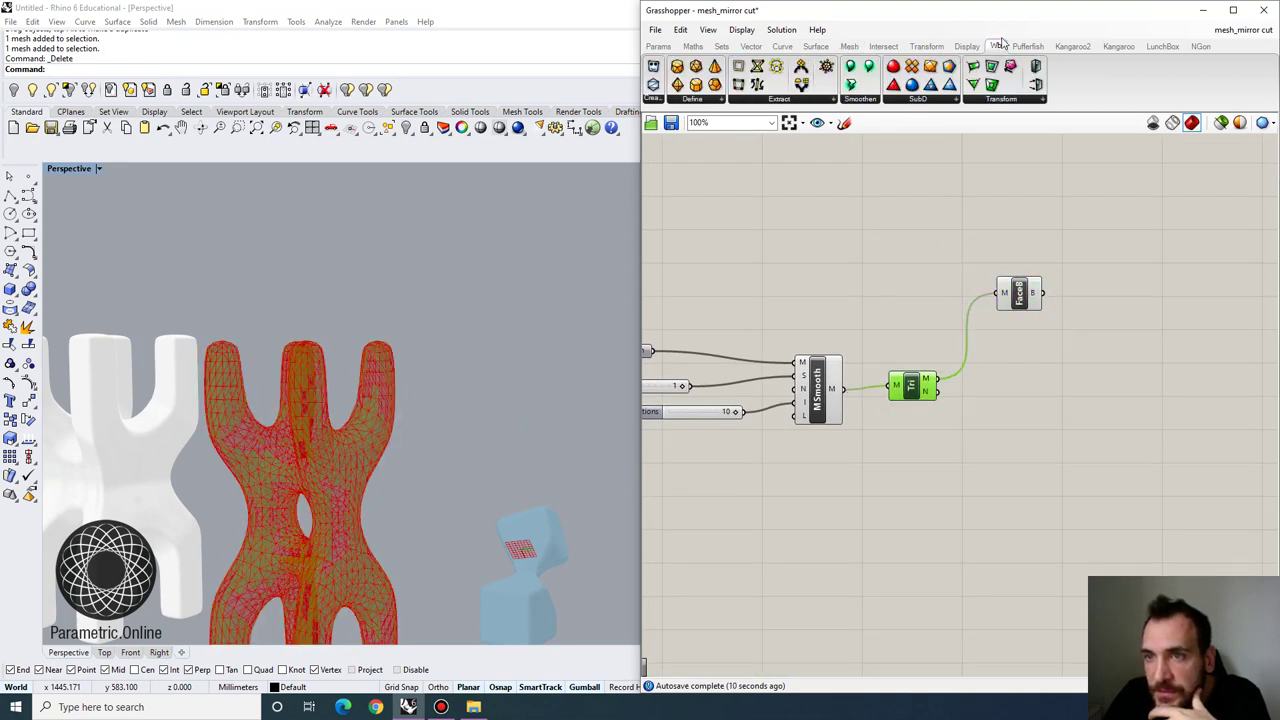
pyautogui.click(788, 99)
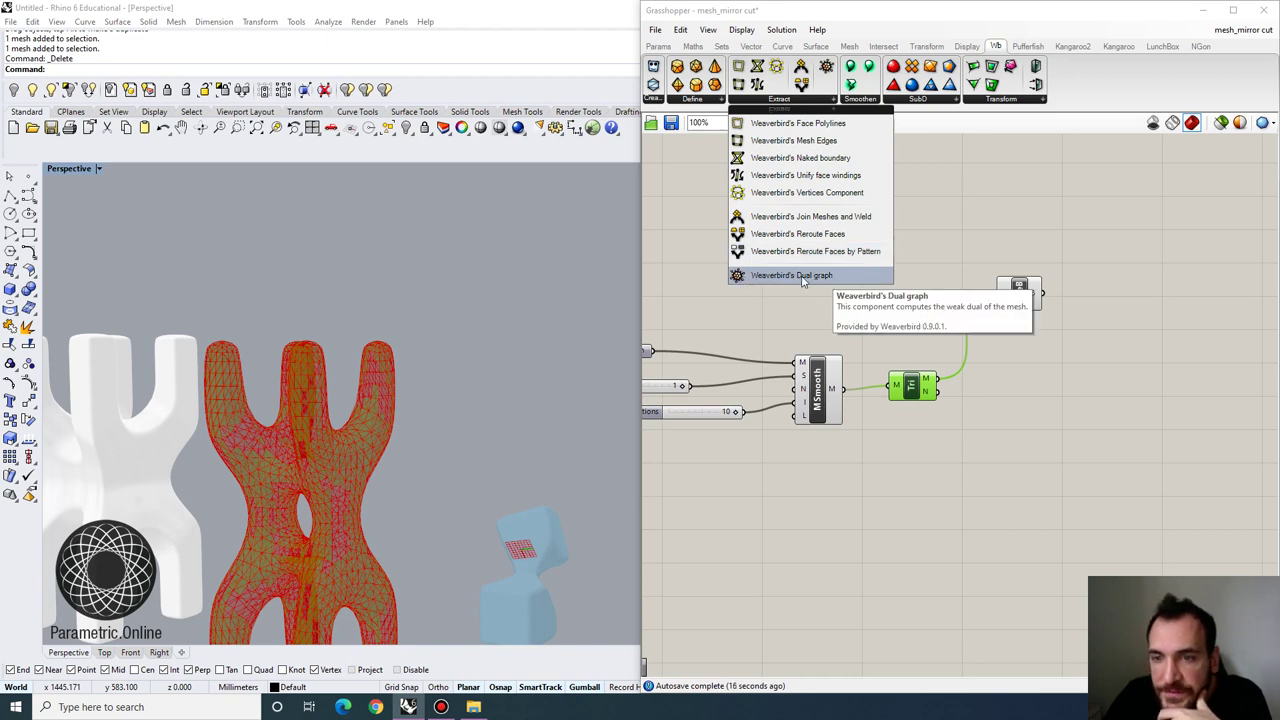
pyautogui.moveTo(802, 276); pyautogui.dragTo(938, 360)
pyautogui.scroll(3, 957, 380)
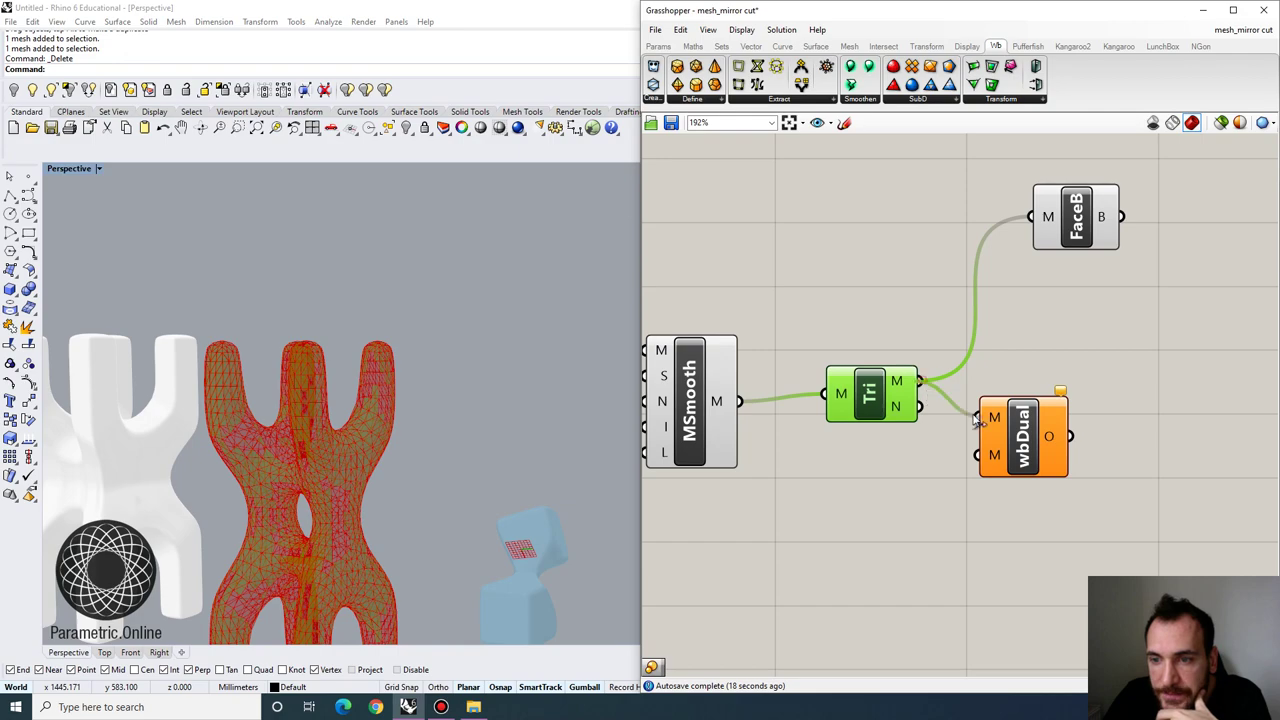
pyautogui.moveTo(975, 419); pyautogui.dragTo(1053, 432)
pyautogui.scroll(-4, 485, 372)
pyautogui.moveTo(485, 372)
pyautogui.mouseDown(button='right')
pyautogui.moveTo(466, 395)
pyautogui.moveTo(484, 393)
pyautogui.mouseUp(button='right')
pyautogui.scroll(3, 482, 379)
pyautogui.scroll(5, 478, 344)
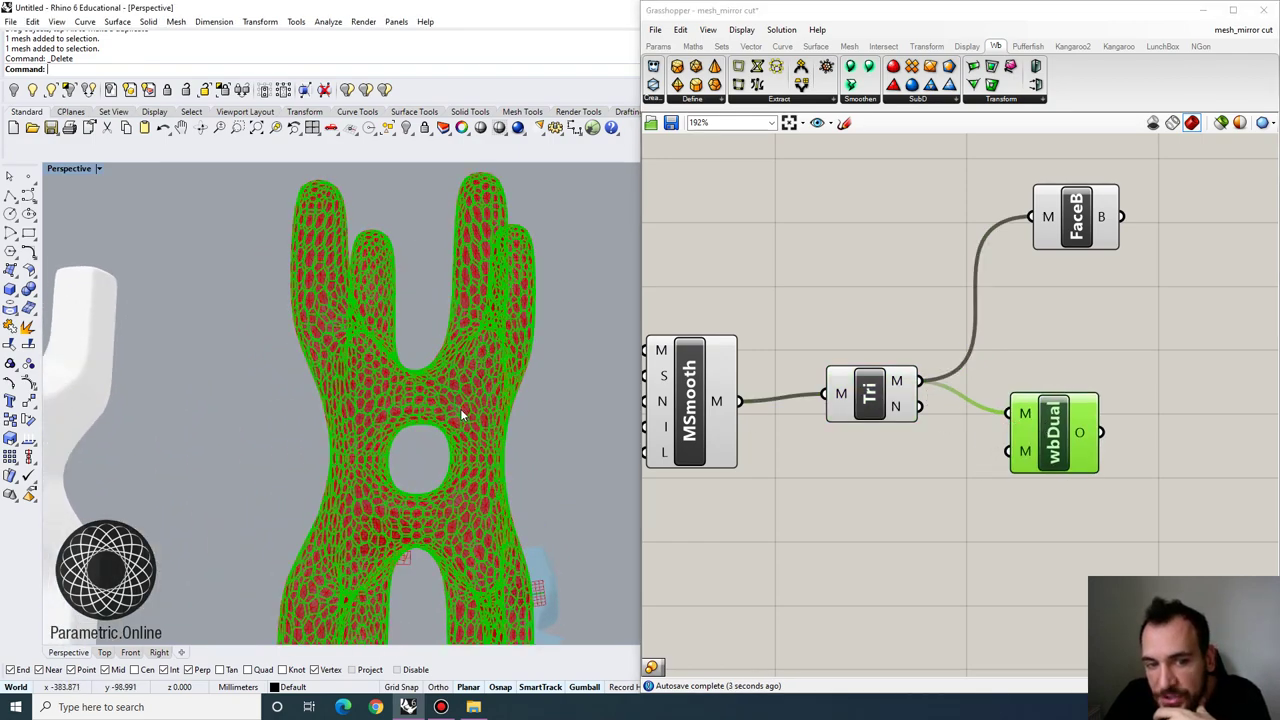
pyautogui.scroll(-4, 800, 307)
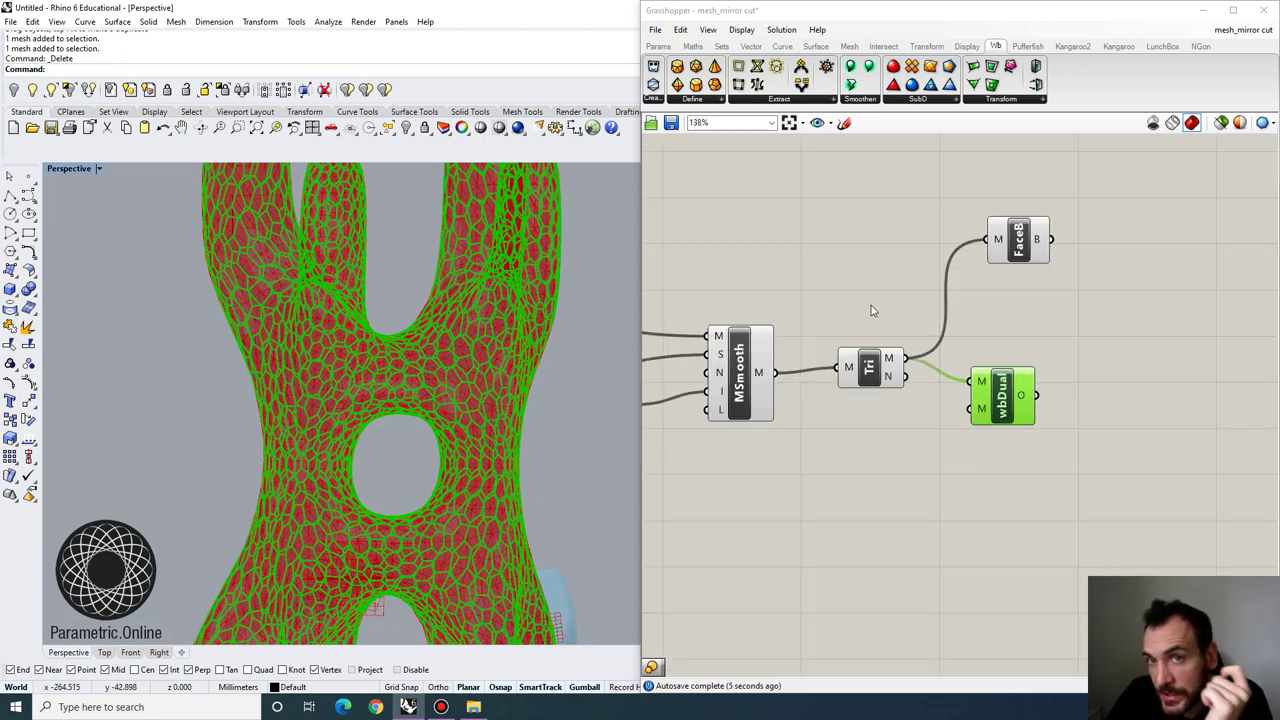
# Hide the previews of the mesh smoothing, triangulation and Face Boundaries components to isolate the dual graph cells
pyautogui.moveTo(911, 434); pyautogui.dragTo(717, 323)
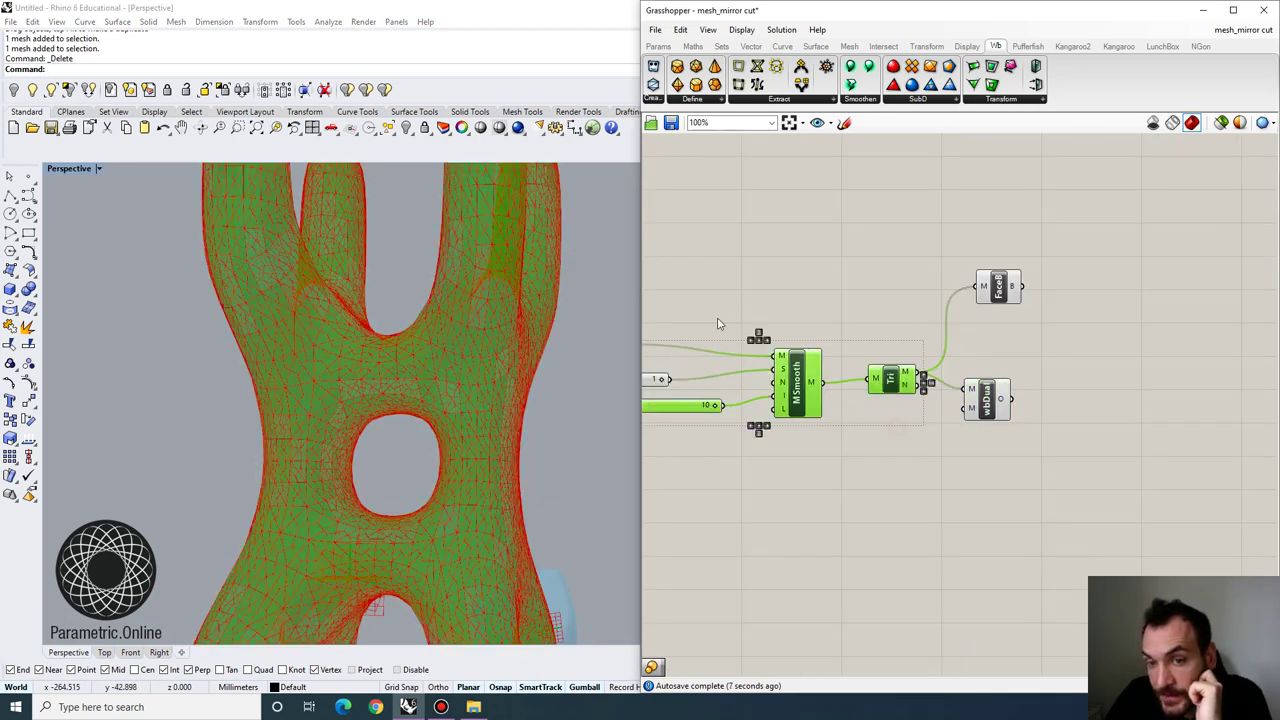
pyautogui.click(781, 31)
pyautogui.click(818, 229)
pyautogui.scroll(1, 905, 292)
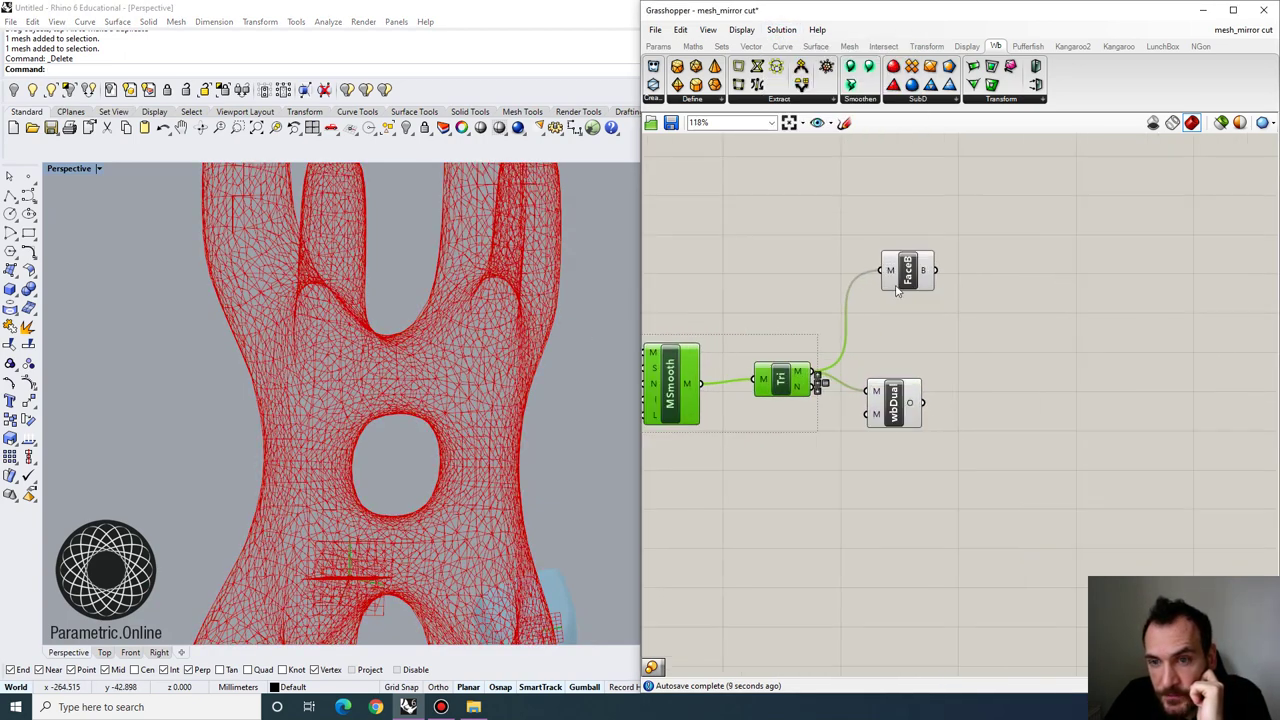
pyautogui.click(898, 288)
pyautogui.rightClick(910, 270)
pyautogui.click(942, 289)
pyautogui.click(893, 410)
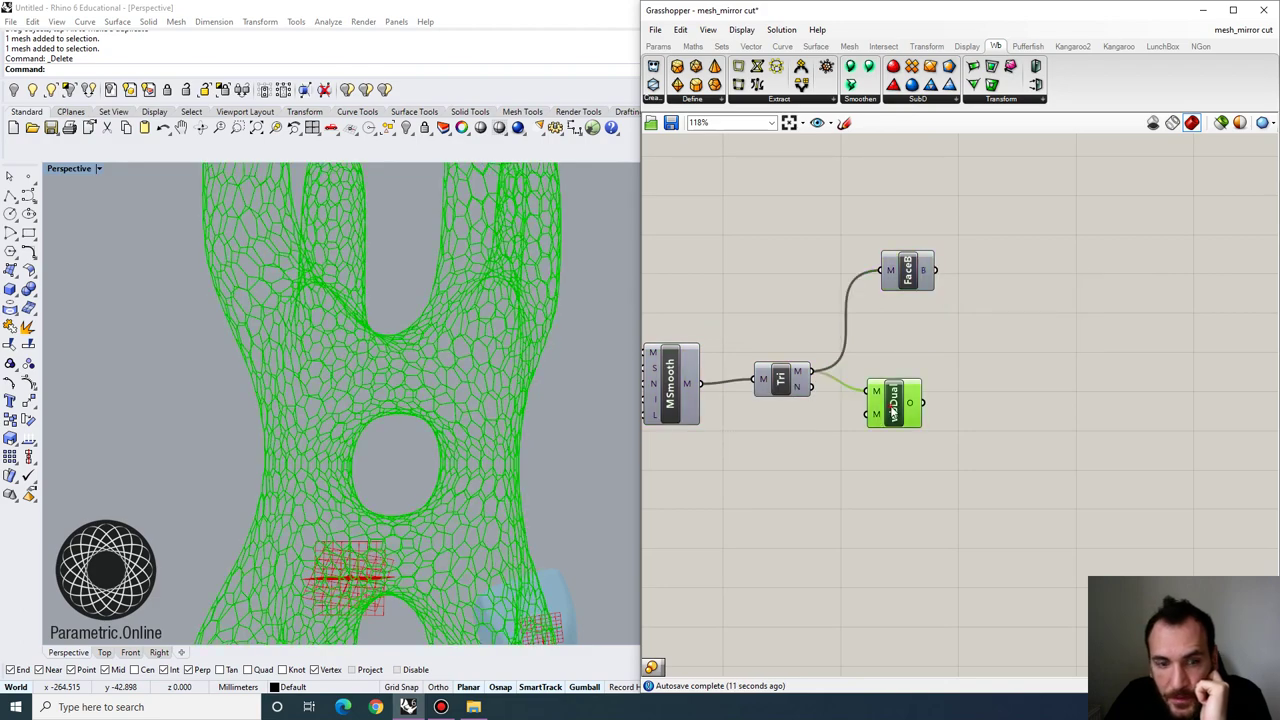
# Examine the full dual graph pattern, move its component farther from the triangulation component and check its output data
pyautogui.scroll(-5, 497, 337)
pyautogui.moveTo(497, 337)
pyautogui.mouseDown(button='right')
pyautogui.moveTo(464, 400)
pyautogui.moveTo(500, 320)
pyautogui.mouseUp(button='right')
pyautogui.scroll(3, 519, 310)
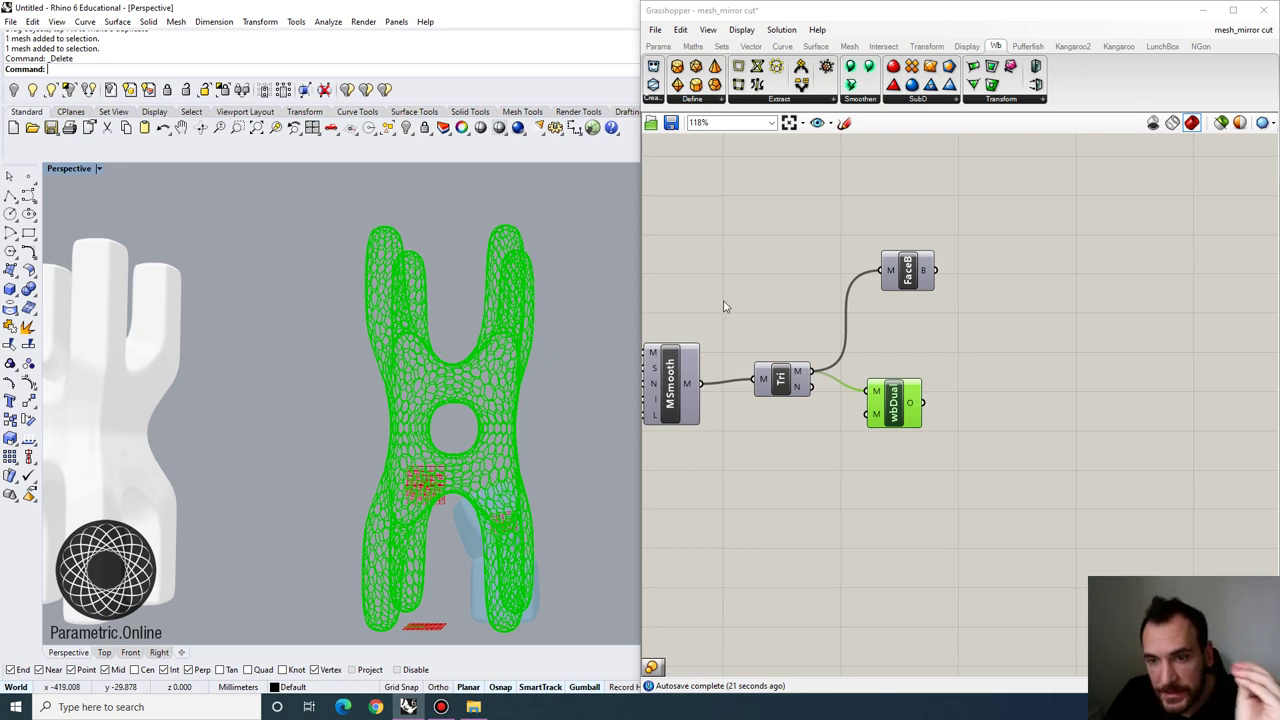
pyautogui.scroll(2, 929, 366)
pyautogui.click(891, 345)
pyautogui.click(843, 402)
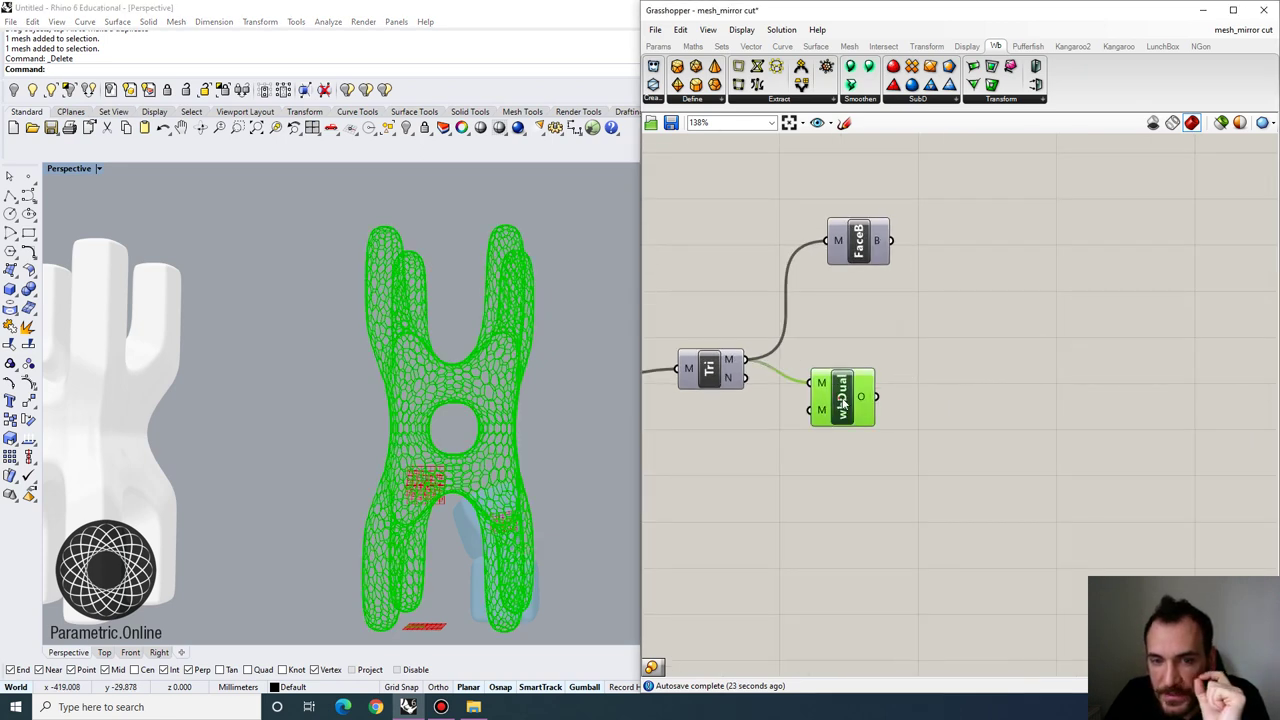
pyautogui.moveTo(843, 402); pyautogui.dragTo(881, 405)
pyautogui.moveTo(901, 409)
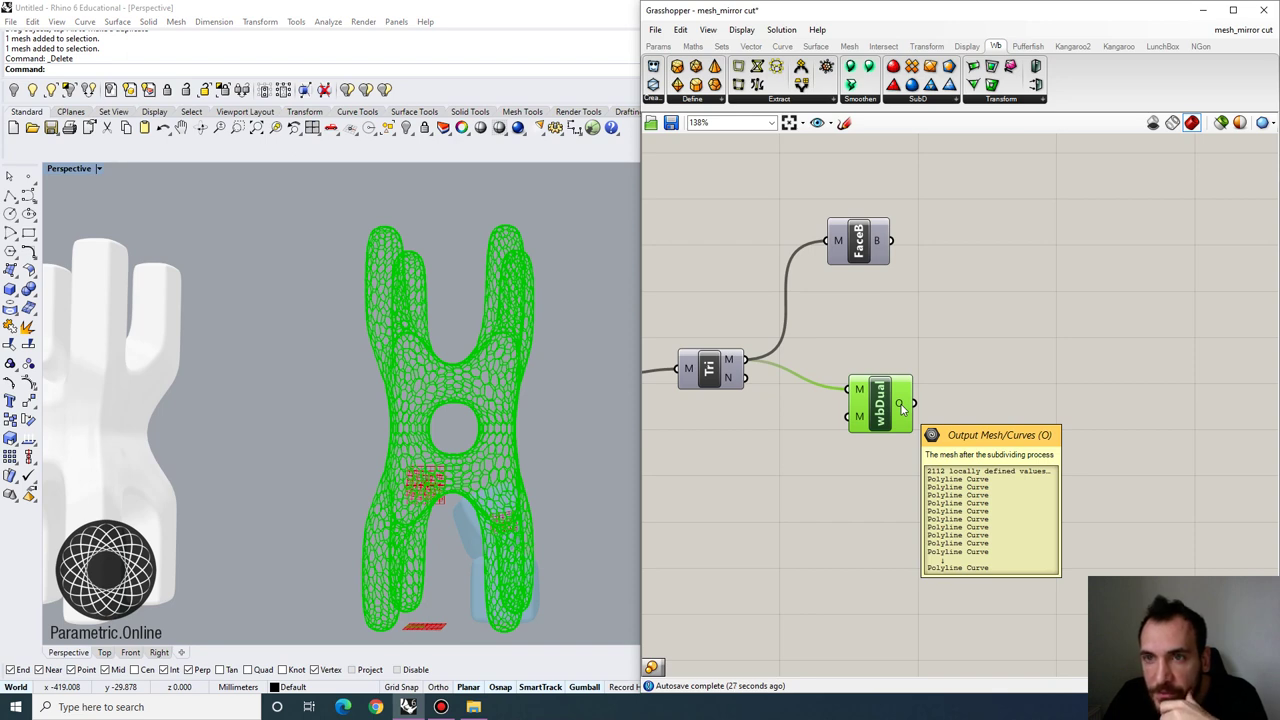
# Add Weaverbird's Picture Frame component, connect the dual graph output to its mesh input and inspect the cell frames
pyautogui.click(1012, 100)
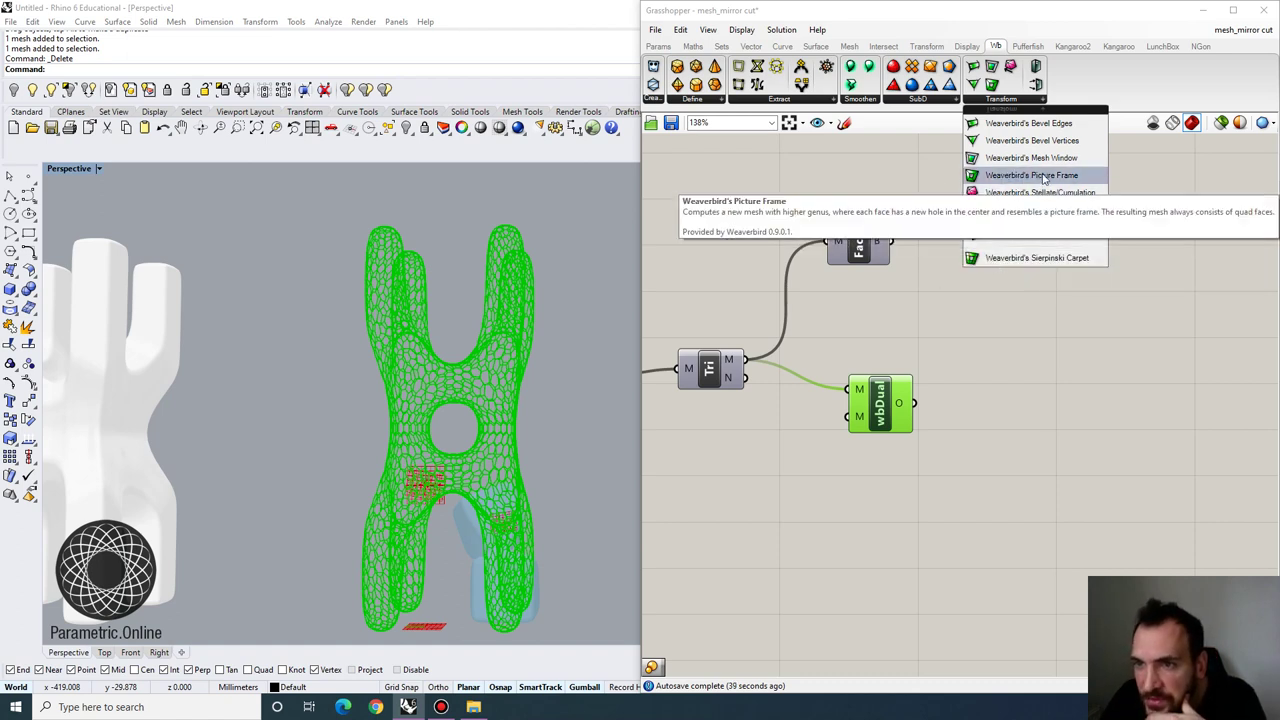
pyautogui.click(1015, 176)
pyautogui.click(1004, 420)
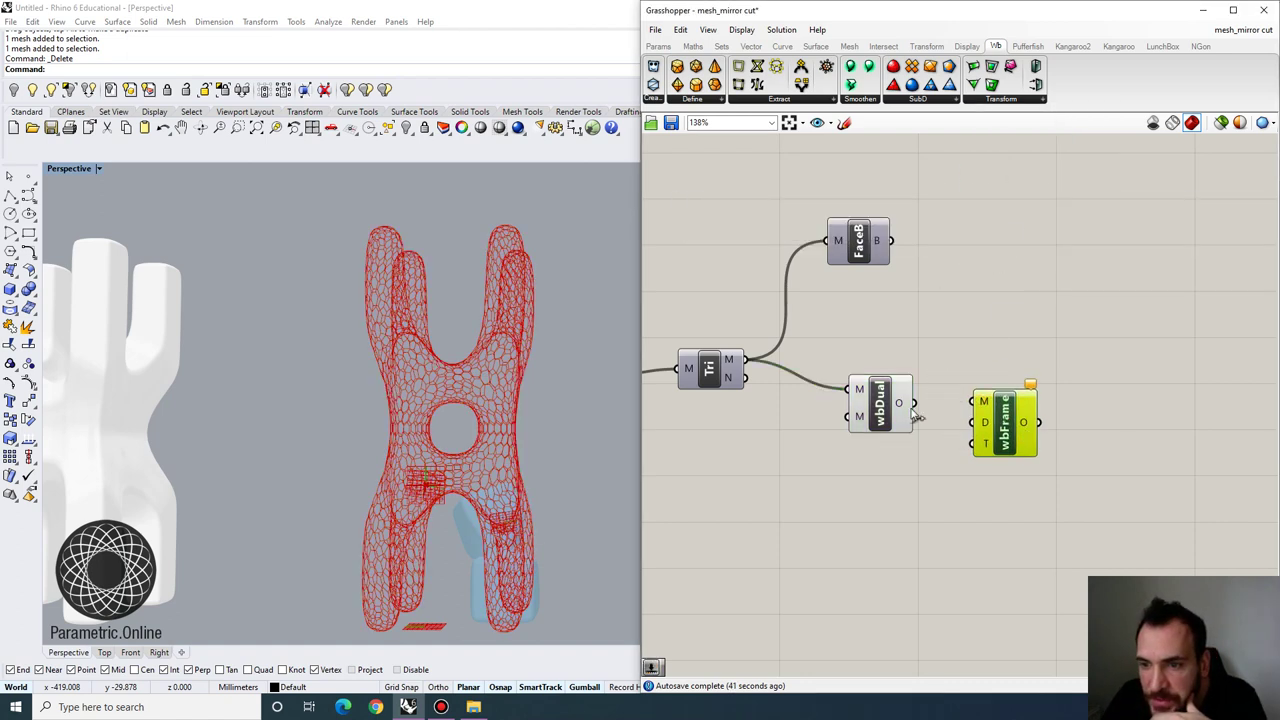
pyautogui.moveTo(982, 403); pyautogui.dragTo(1006, 410)
pyautogui.scroll(8, 460, 350)
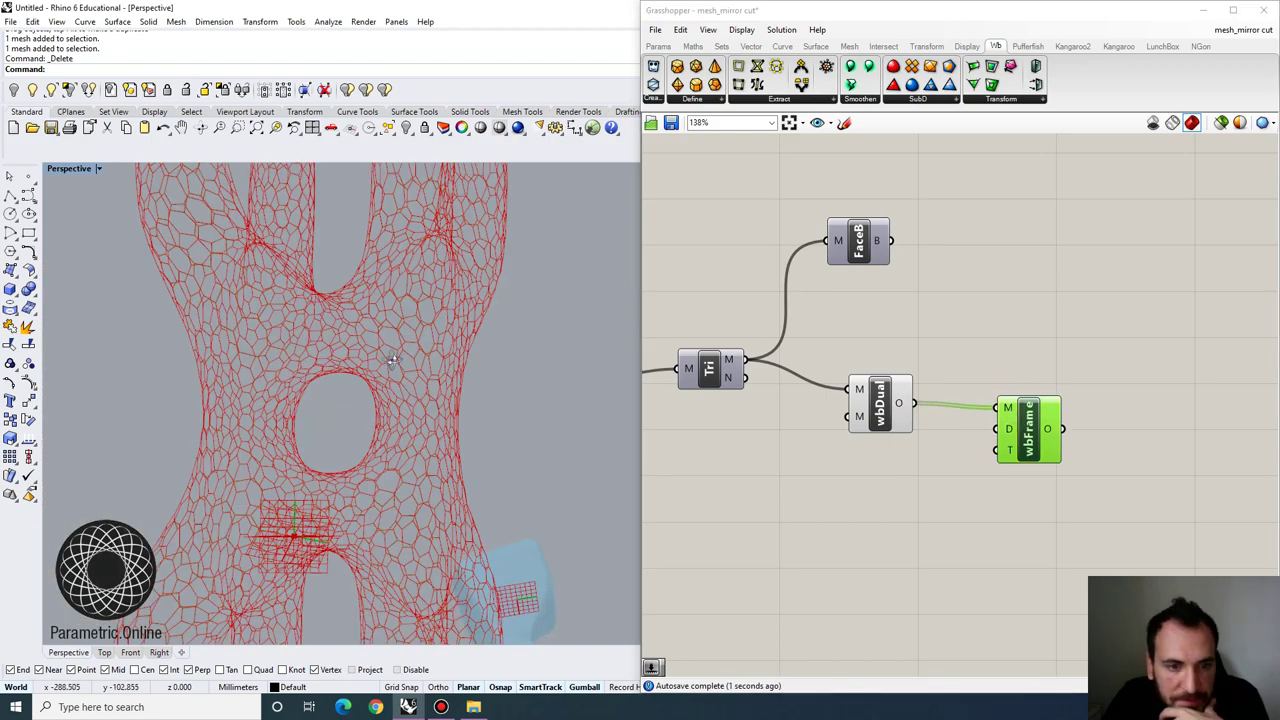
pyautogui.scroll(8, 469, 318)
pyautogui.scroll(-8, 467, 320)
pyautogui.moveTo(465, 321); pyautogui.dragTo(421, 340, button='right')
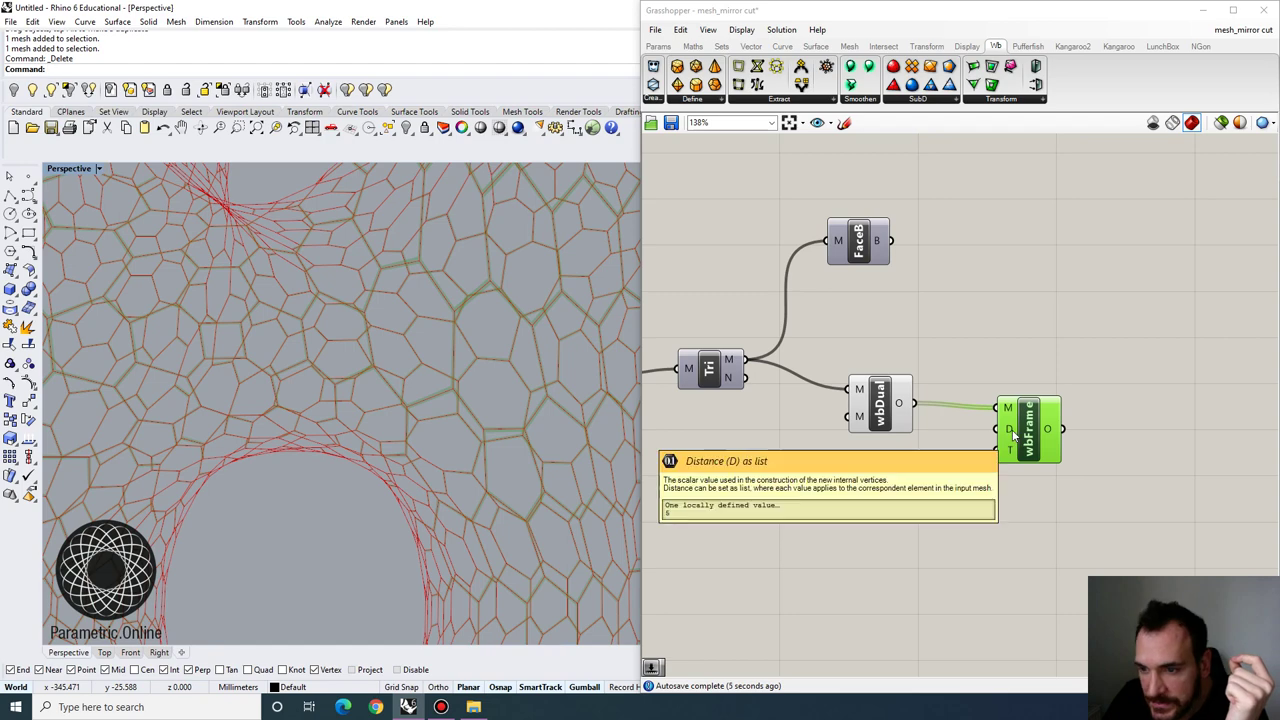
# Add a number slider set to 11 and connect it to the Picture Frame's distance input
pyautogui.doubleClick(870, 472)
pyautogui.write('1')
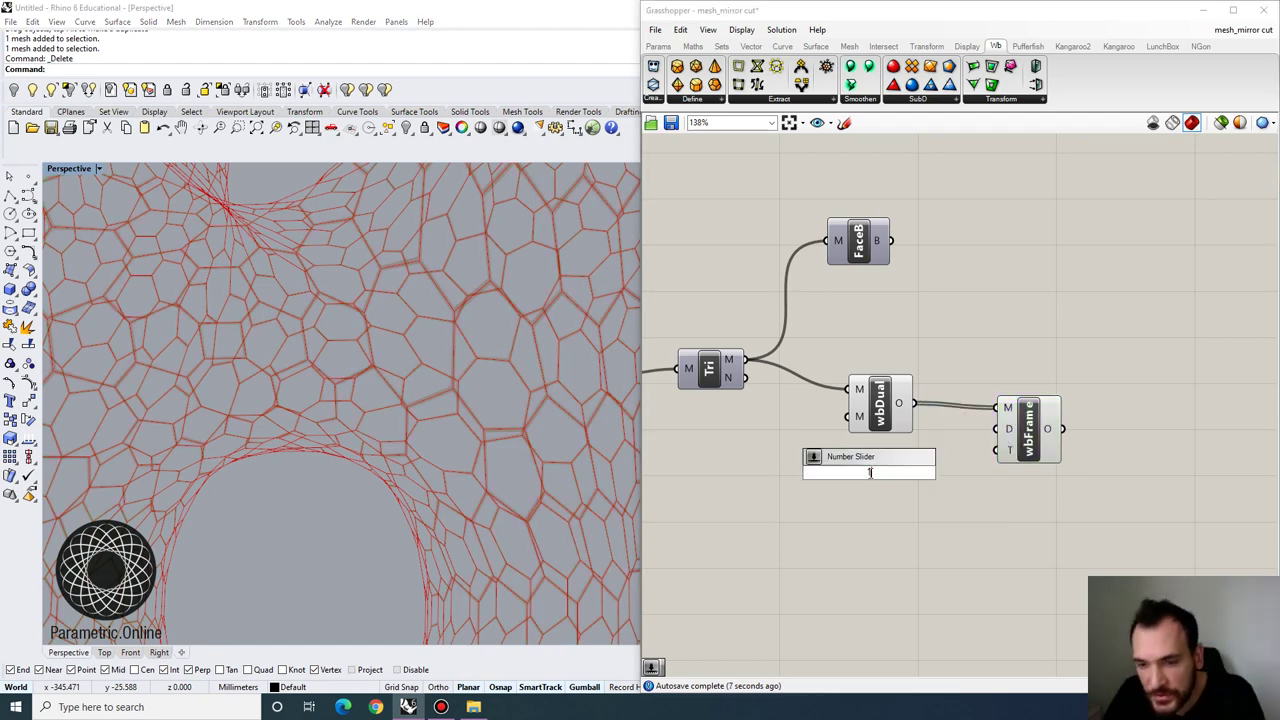
pyautogui.write('0')
pyautogui.press('Return')
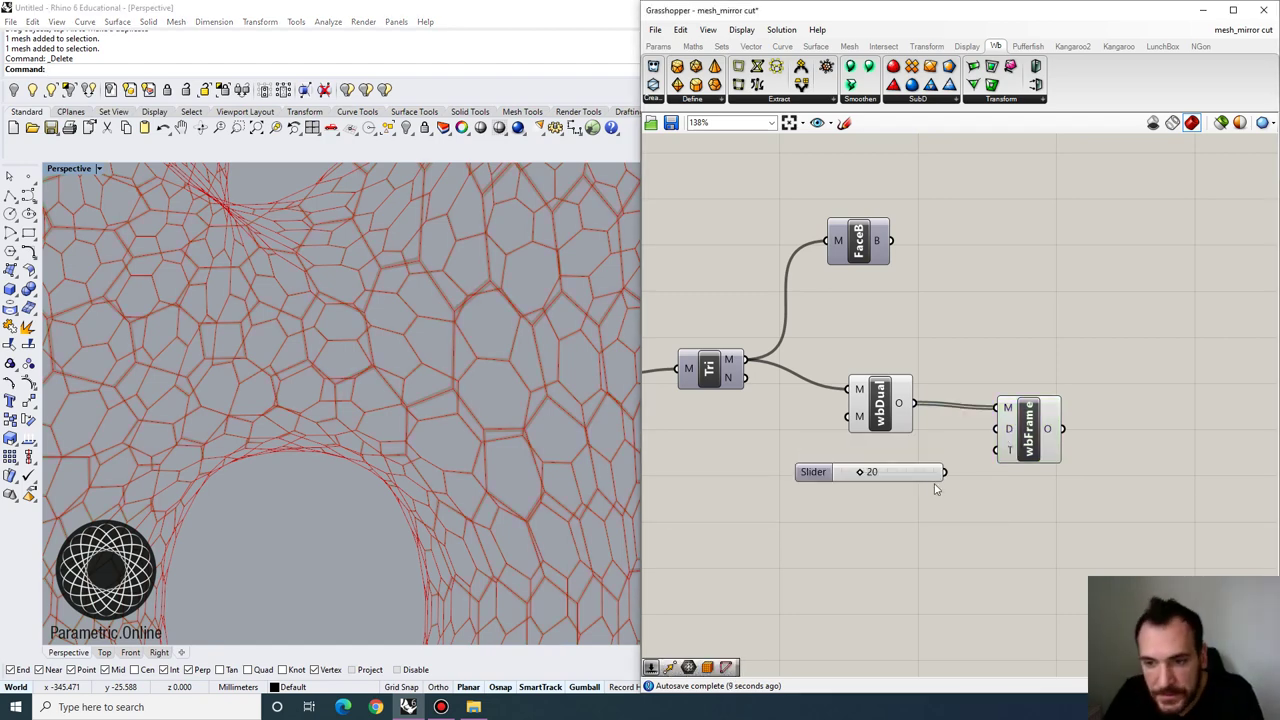
pyautogui.moveTo(856, 474); pyautogui.dragTo(851, 473)
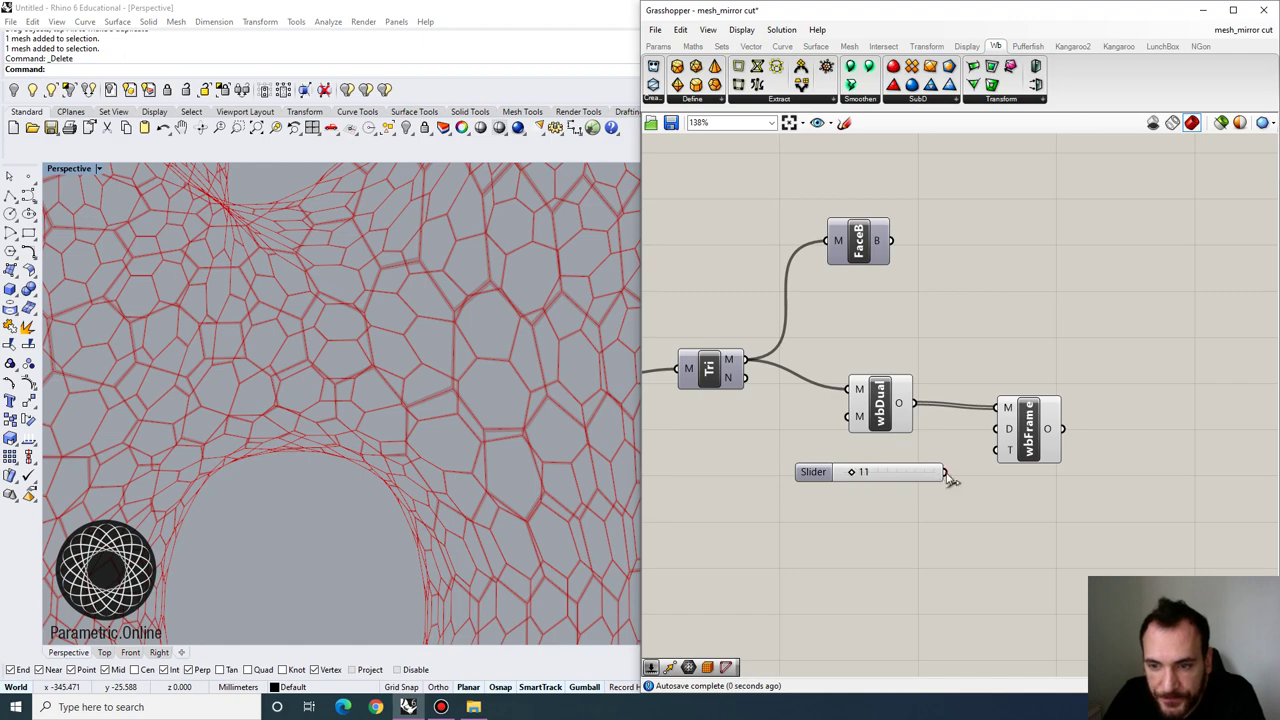
pyautogui.moveTo(944, 473); pyautogui.dragTo(997, 429)
# Adjust the Picture Frame distance to 40 while checking the size of the cell openings
pyautogui.moveTo(866, 473); pyautogui.dragTo(915, 475)
pyautogui.scroll(-5, 461, 320)
pyautogui.scroll(5, 410, 303)
pyautogui.scroll(5, 420, 283)
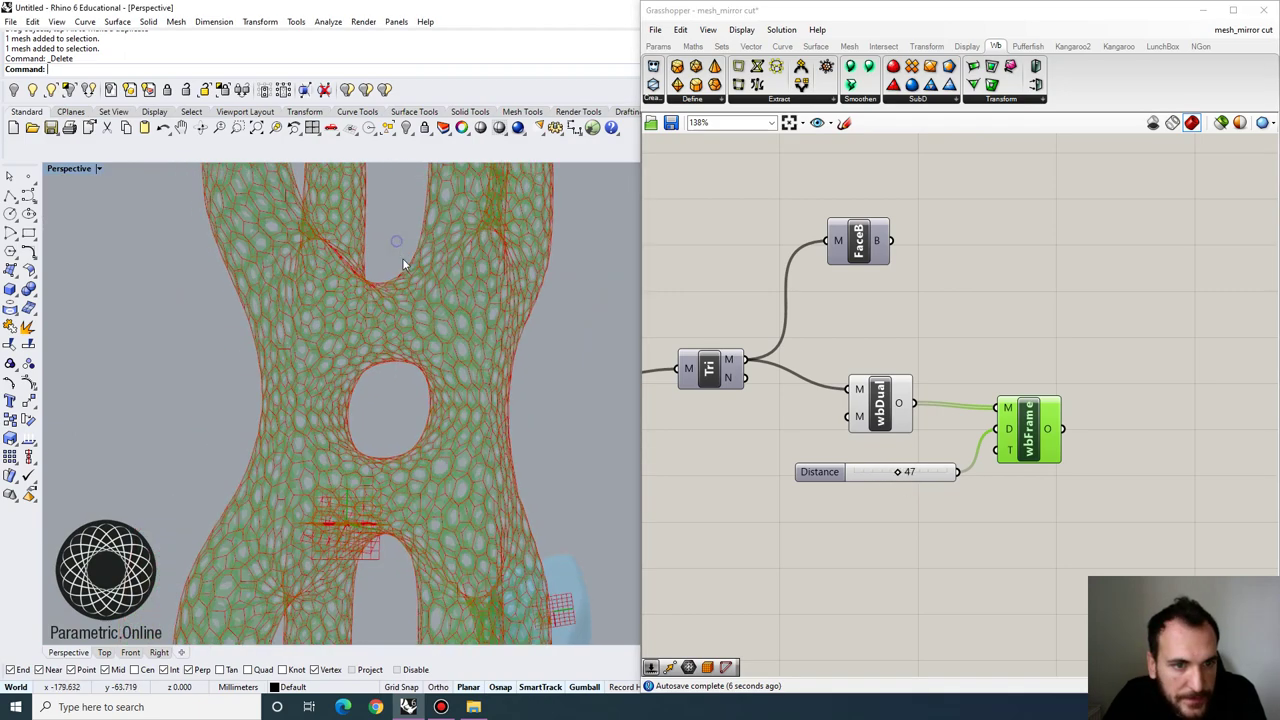
pyautogui.moveTo(896, 477); pyautogui.dragTo(894, 476)
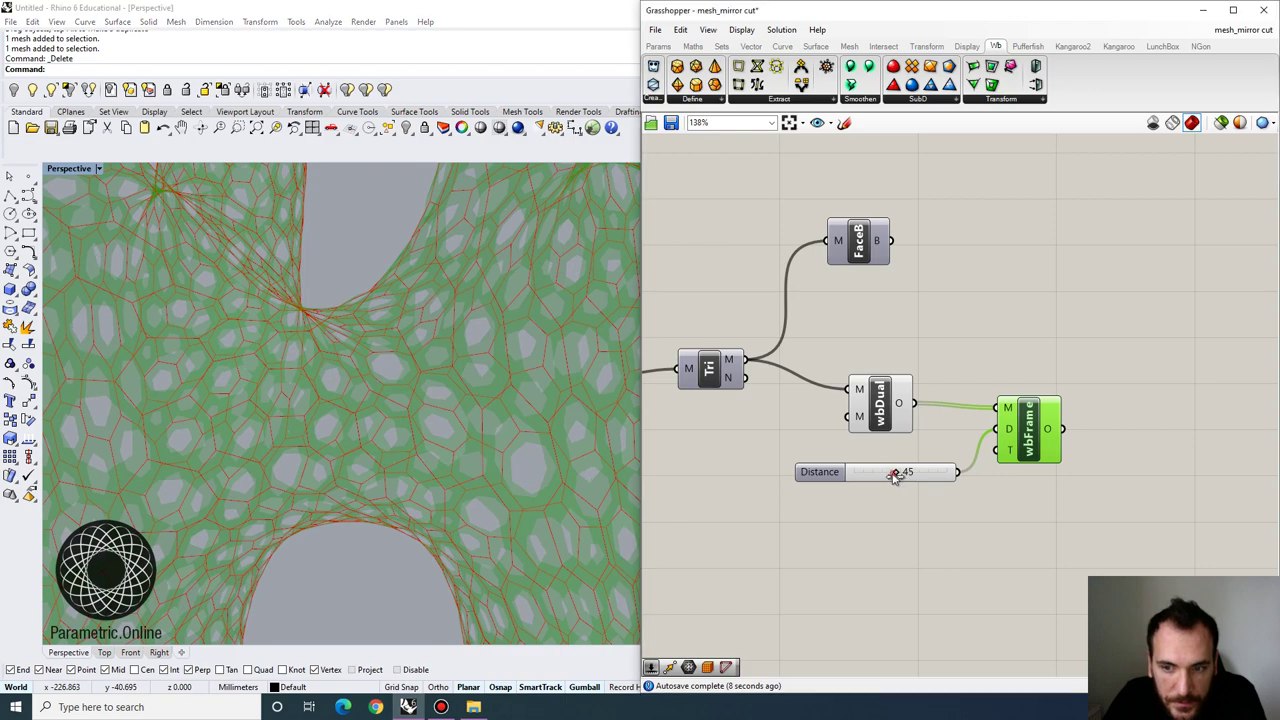
pyautogui.scroll(-12, 366, 348)
pyautogui.moveTo(366, 348); pyautogui.dragTo(480, 371, button='right')
# Bake the Picture Frame mesh with the default attributes, inspect its openings up close and delete the baked copy
pyautogui.moveTo(1061, 266); pyautogui.dragTo(896, 324, button='right')
pyautogui.moveTo(912, 192); pyautogui.dragTo(939, 171, button='right')
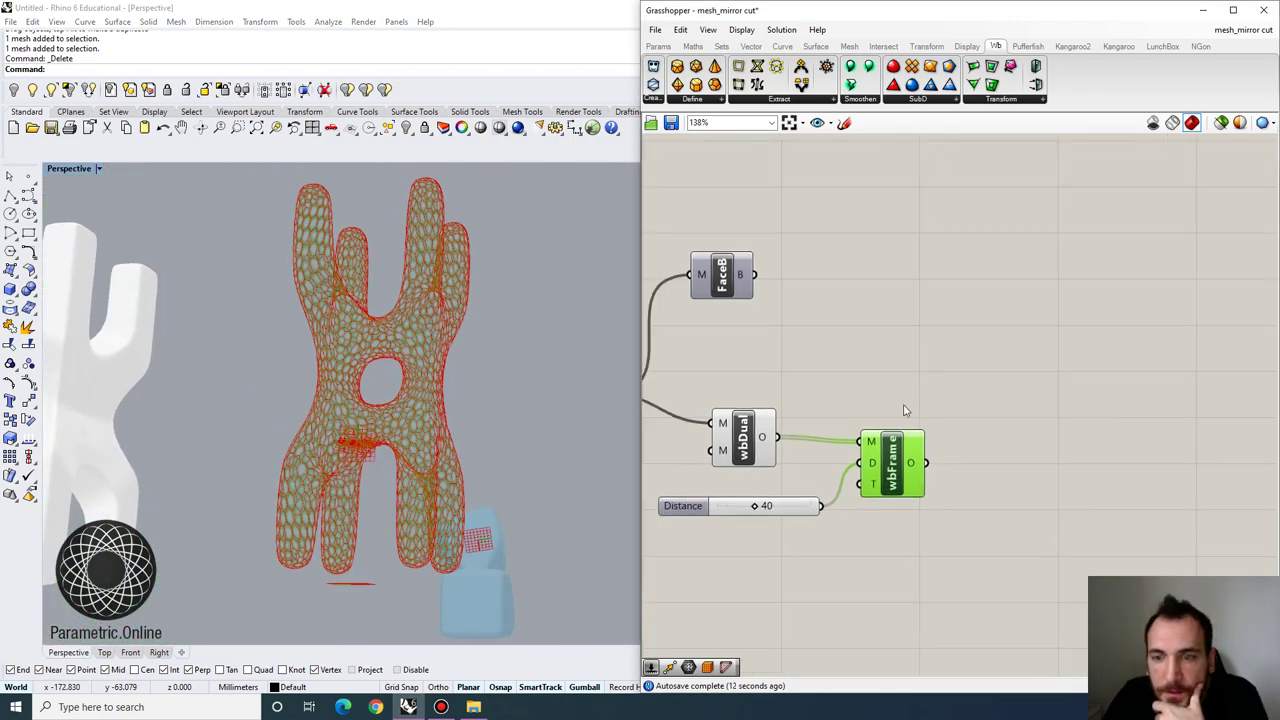
pyautogui.rightClick(893, 457)
pyautogui.click(940, 506)
pyautogui.click(946, 631)
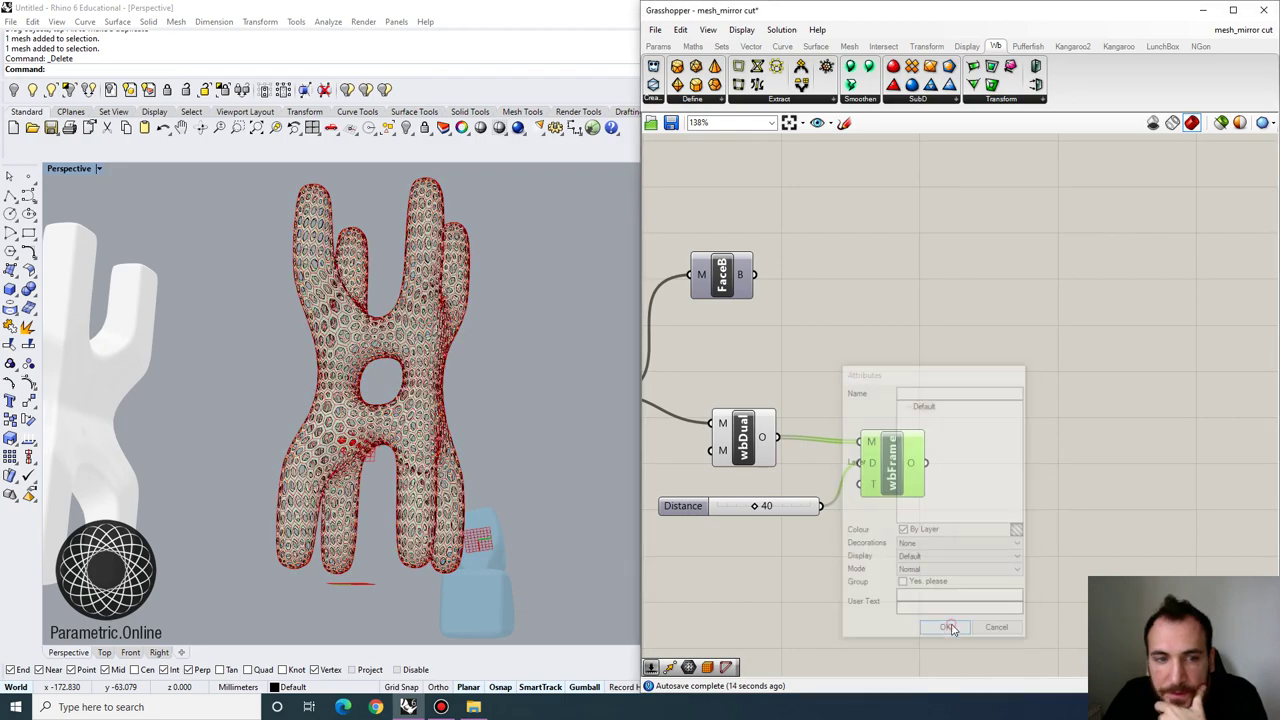
pyautogui.scroll(10, 429, 329)
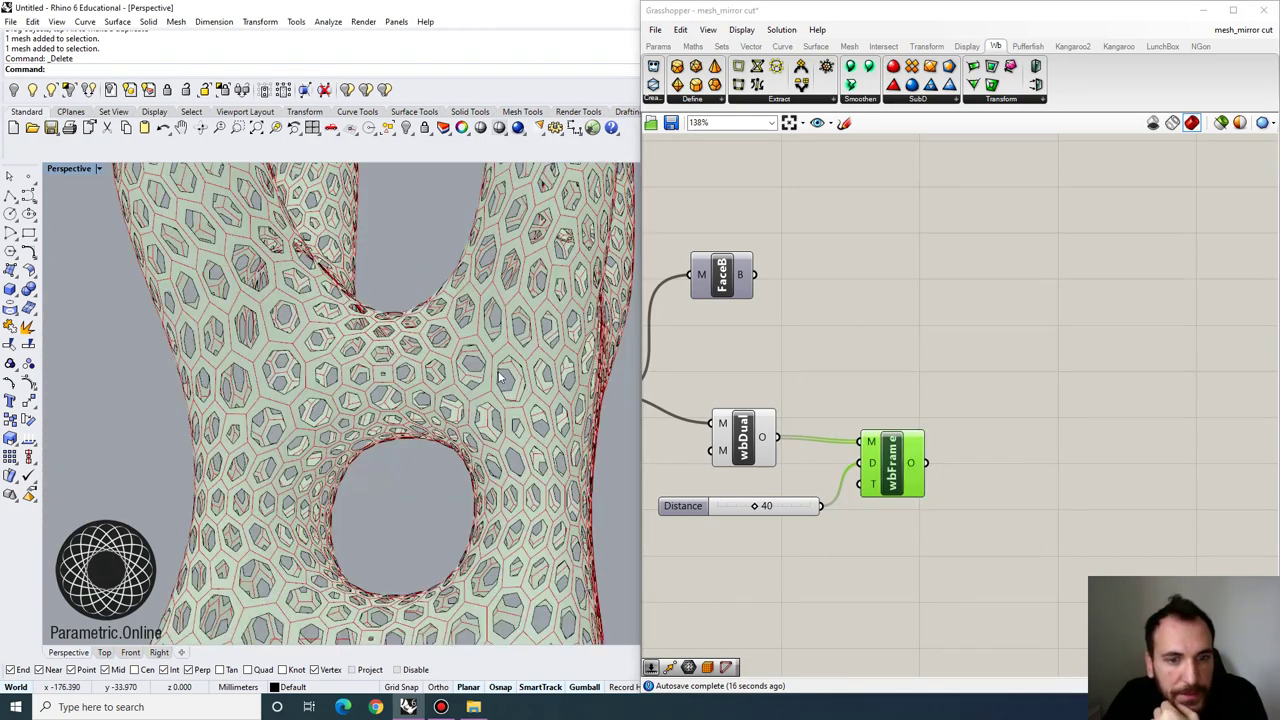
pyautogui.click(427, 358)
pyautogui.press('Delete')
# Add Weaverbird's Mesh Thicken component and connect the framed mesh to its mesh input
pyautogui.moveTo(864, 378); pyautogui.dragTo(823, 344, button='right')
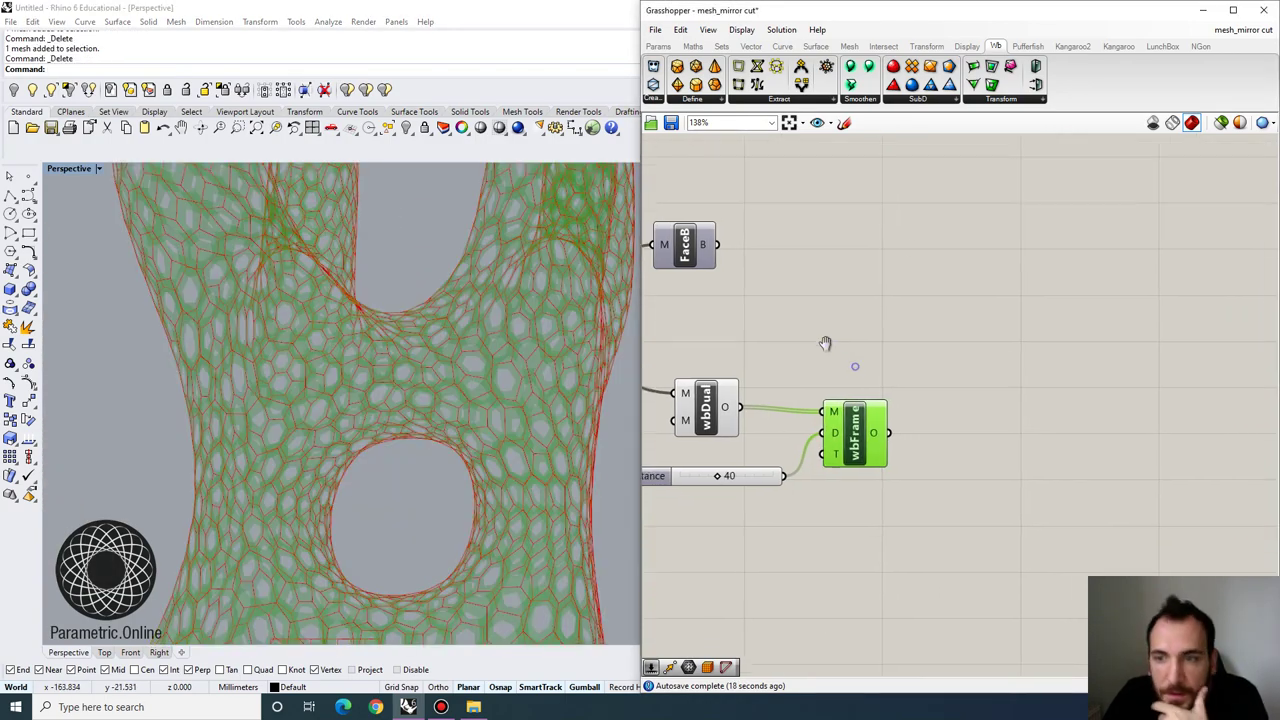
pyautogui.click(998, 100)
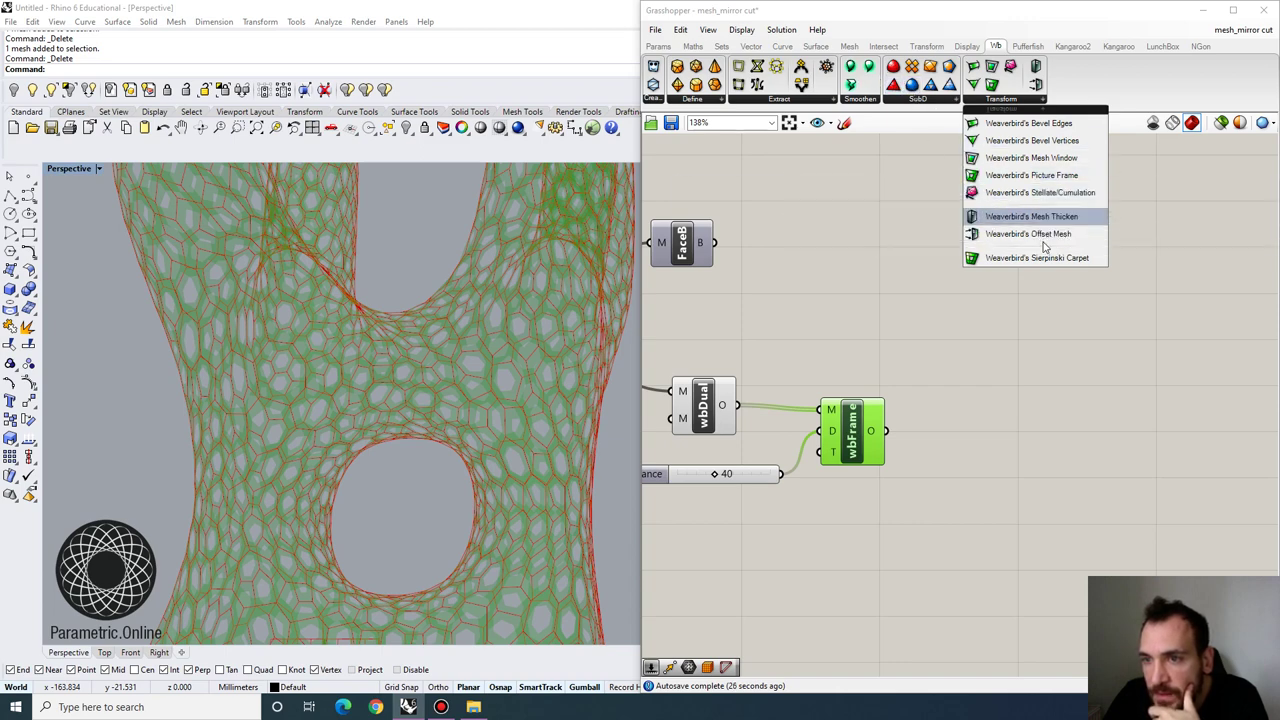
pyautogui.moveTo(1042, 228); pyautogui.dragTo(1000, 414)
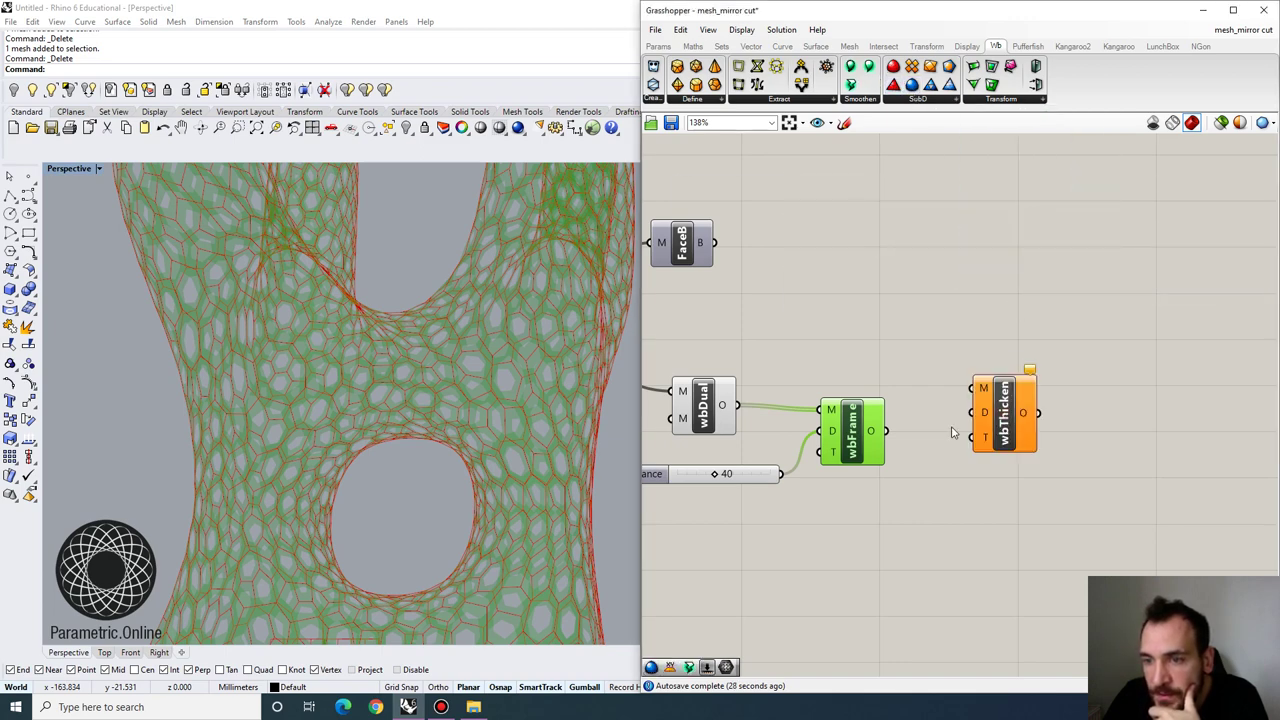
pyautogui.moveTo(898, 437); pyautogui.dragTo(1025, 463)
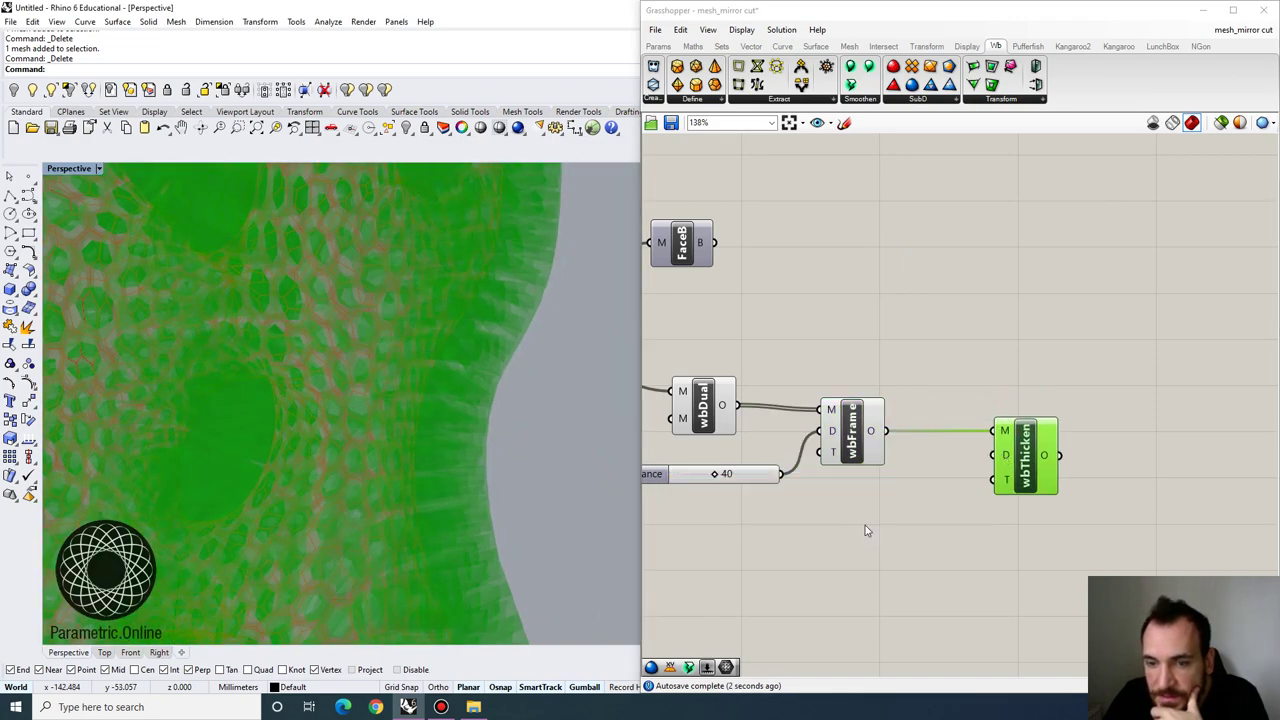
# Add a number slider set to 0.5, connect it to the Mesh Thicken distance input and inspect the thickness
pyautogui.doubleClick(865, 525)
pyautogui.write('0.5')
pyautogui.press('Return')
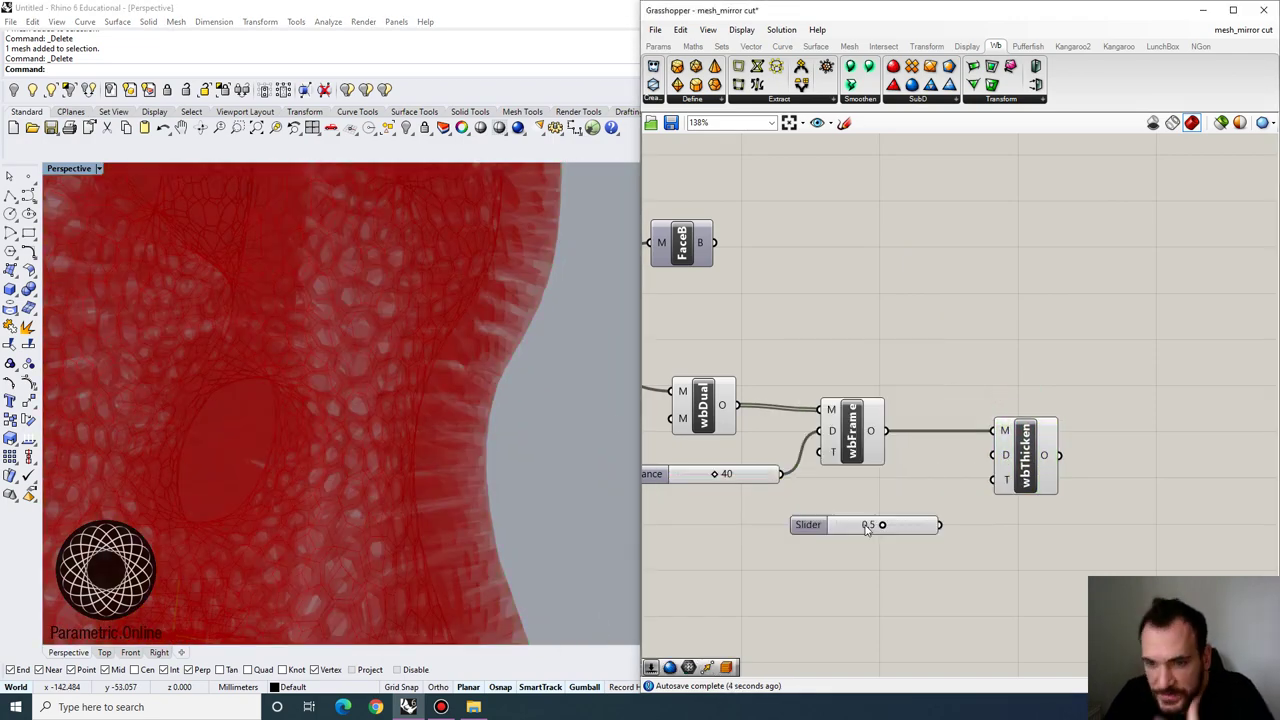
pyautogui.moveTo(940, 524); pyautogui.dragTo(996, 455)
pyautogui.scroll(-5, 256, 423)
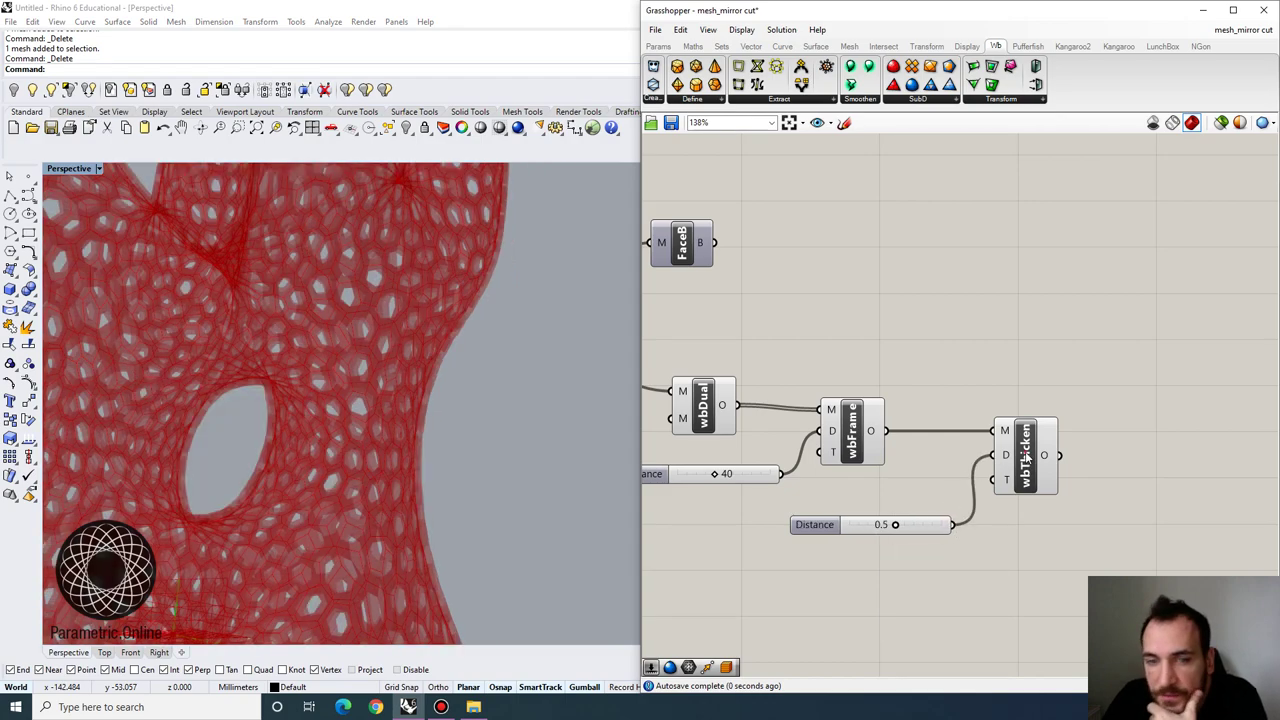
pyautogui.scroll(5, 400, 340)
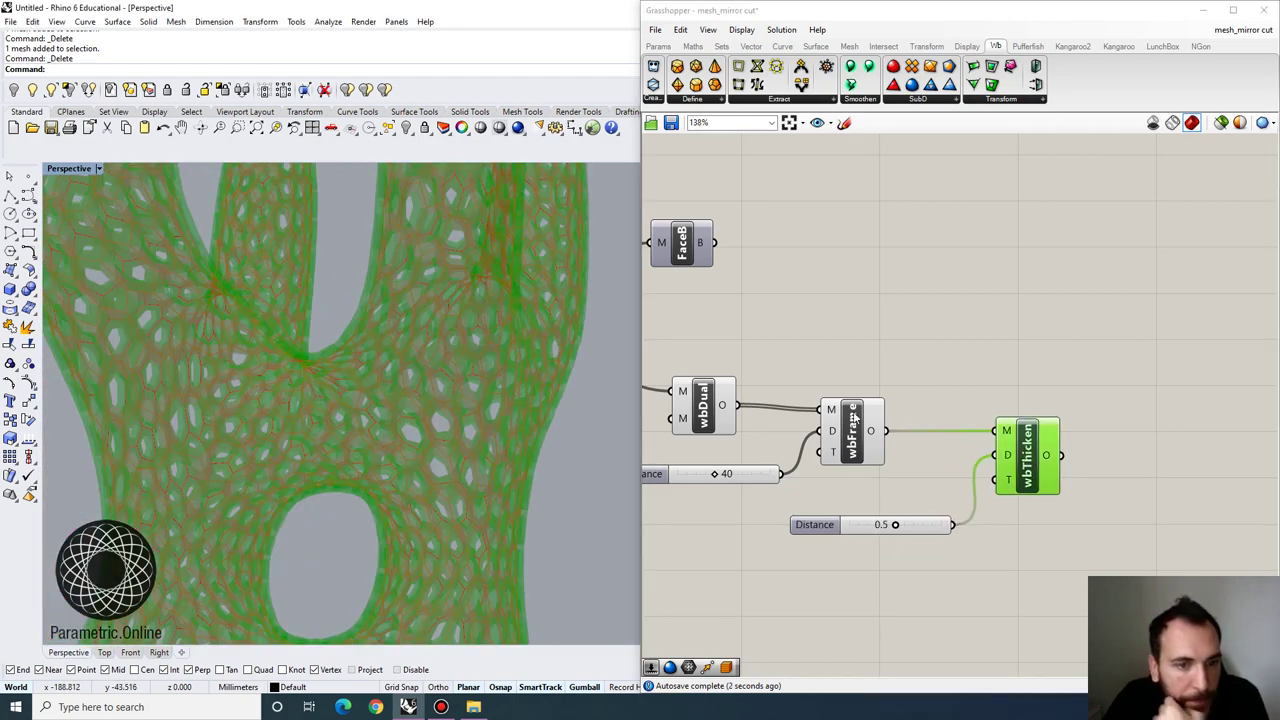
# Bake the thickened mesh, inspect its perforated surface up close and delete the baked copy
pyautogui.rightClick(1030, 452)
pyautogui.click(1045, 399)
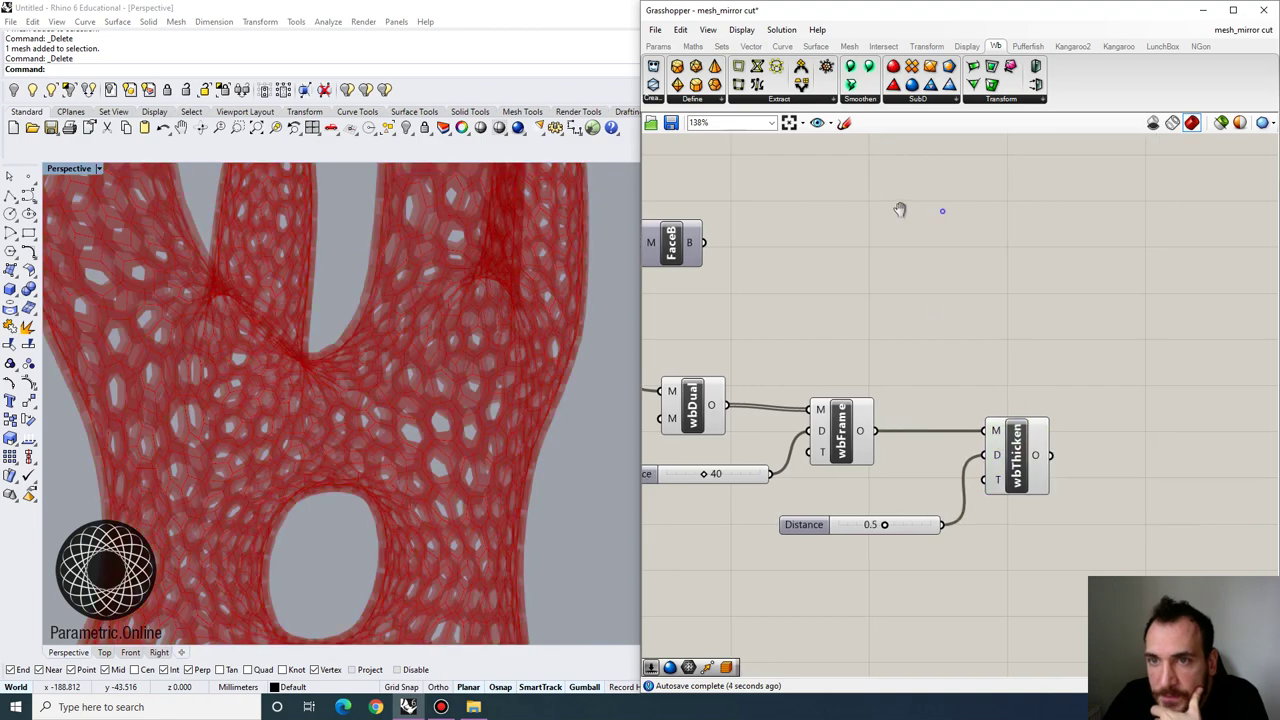
pyautogui.click(914, 101)
pyautogui.moveTo(957, 448); pyautogui.dragTo(962, 448)
pyautogui.rightClick(963, 448)
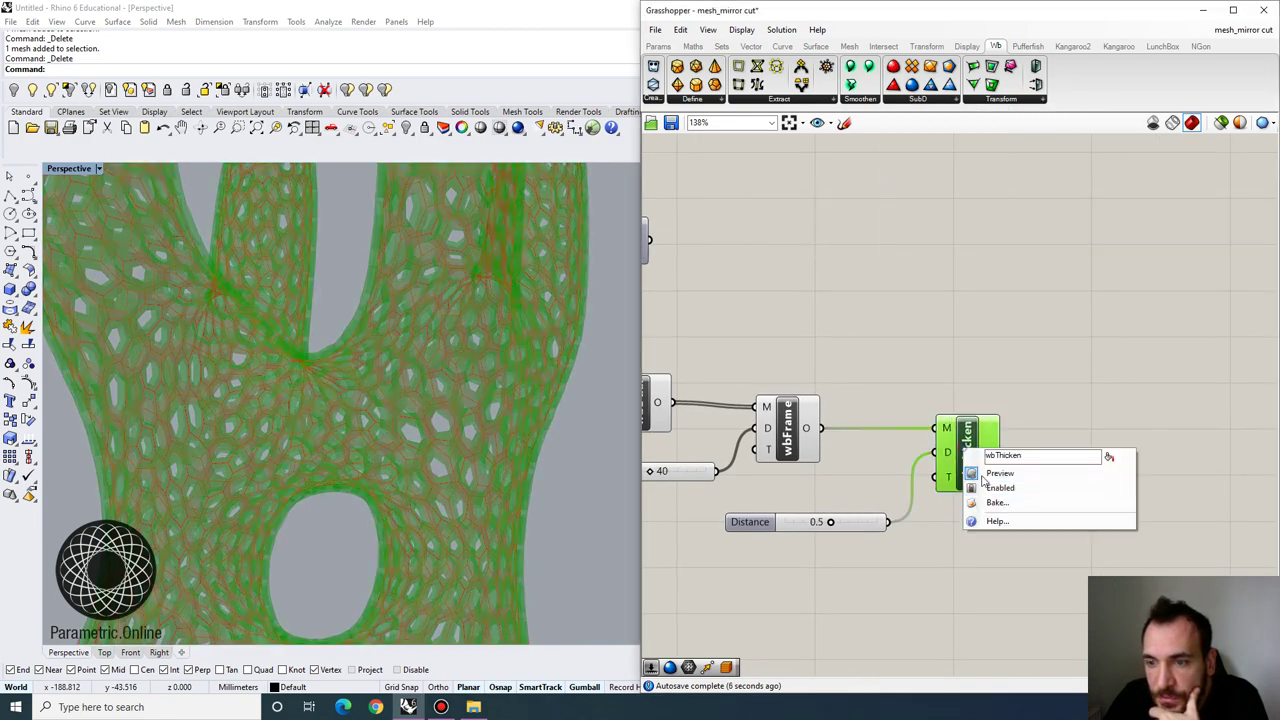
pyautogui.click(997, 503)
pyautogui.scroll(-5, 400, 329)
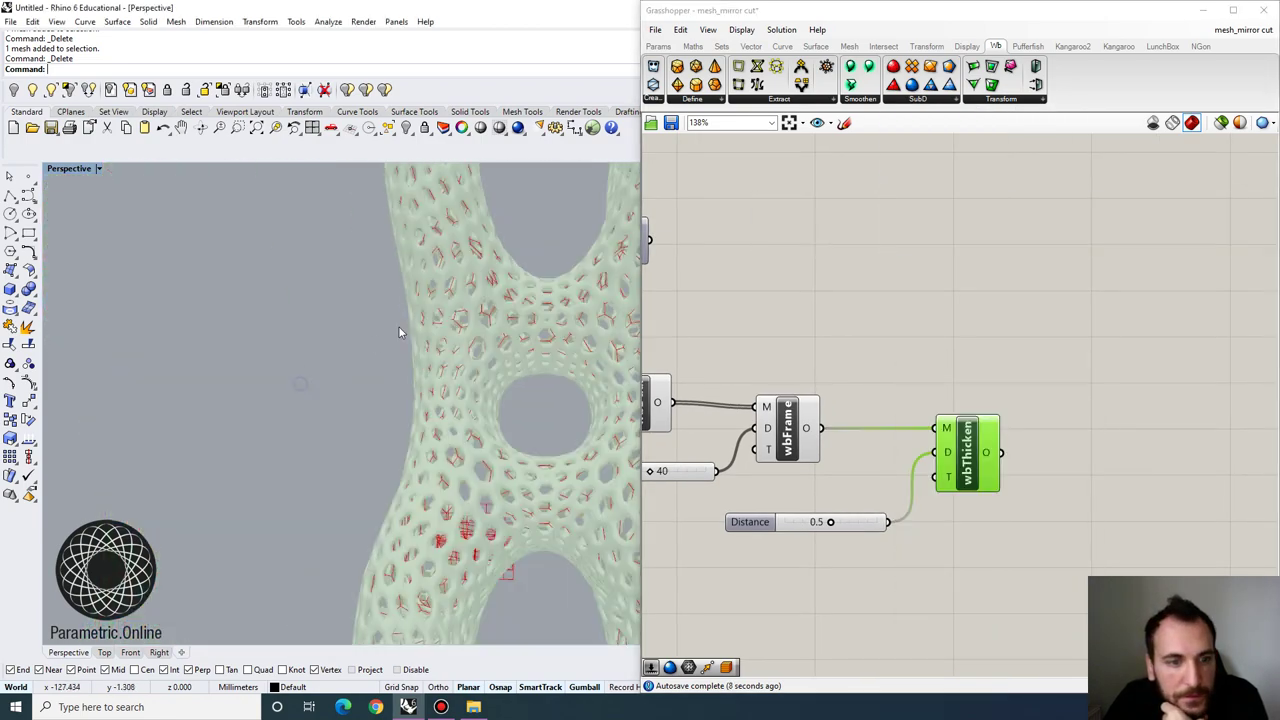
pyautogui.scroll(8, 346, 298)
pyautogui.moveTo(374, 282); pyautogui.dragTo(377, 282, button='right')
pyautogui.click(362, 388)
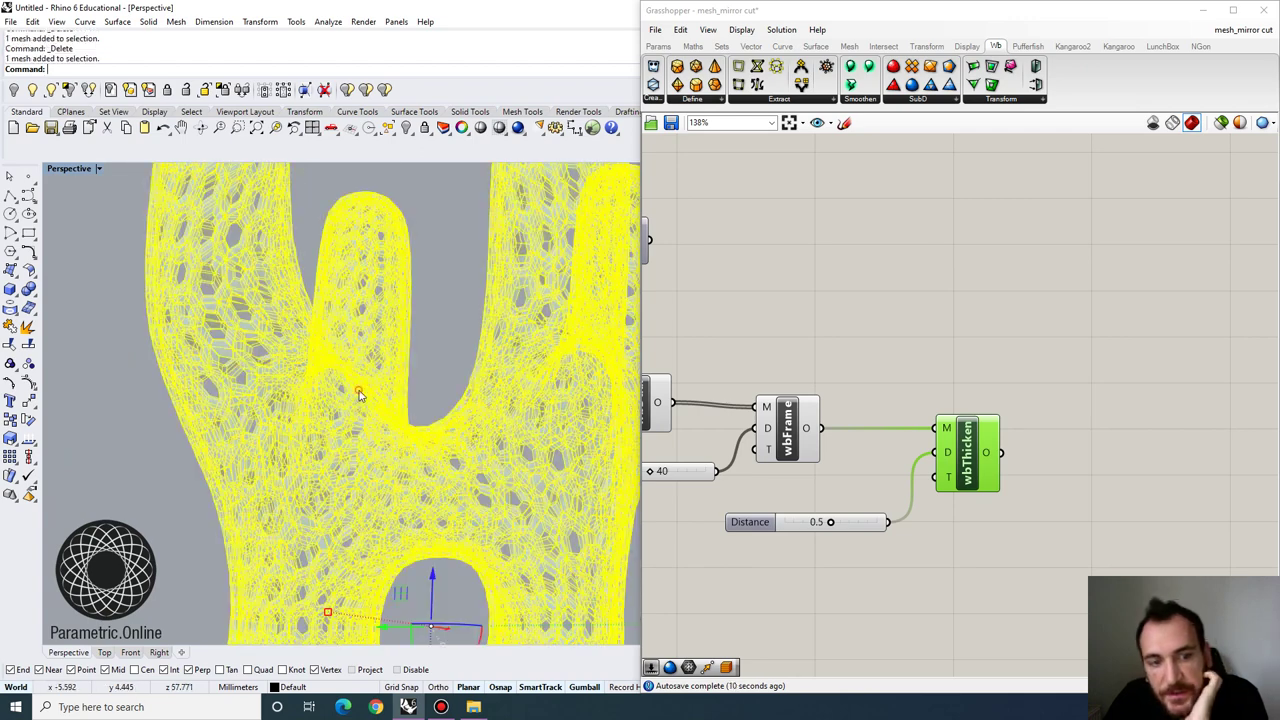
pyautogui.scroll(-3, 364, 358)
pyautogui.press('Delete')
# Add Weaverbird's Loop Subdivision component in place of the mistakenly added Midedge one and connect the thickened mesh to it
pyautogui.moveTo(769, 300); pyautogui.dragTo(726, 297, button='right')
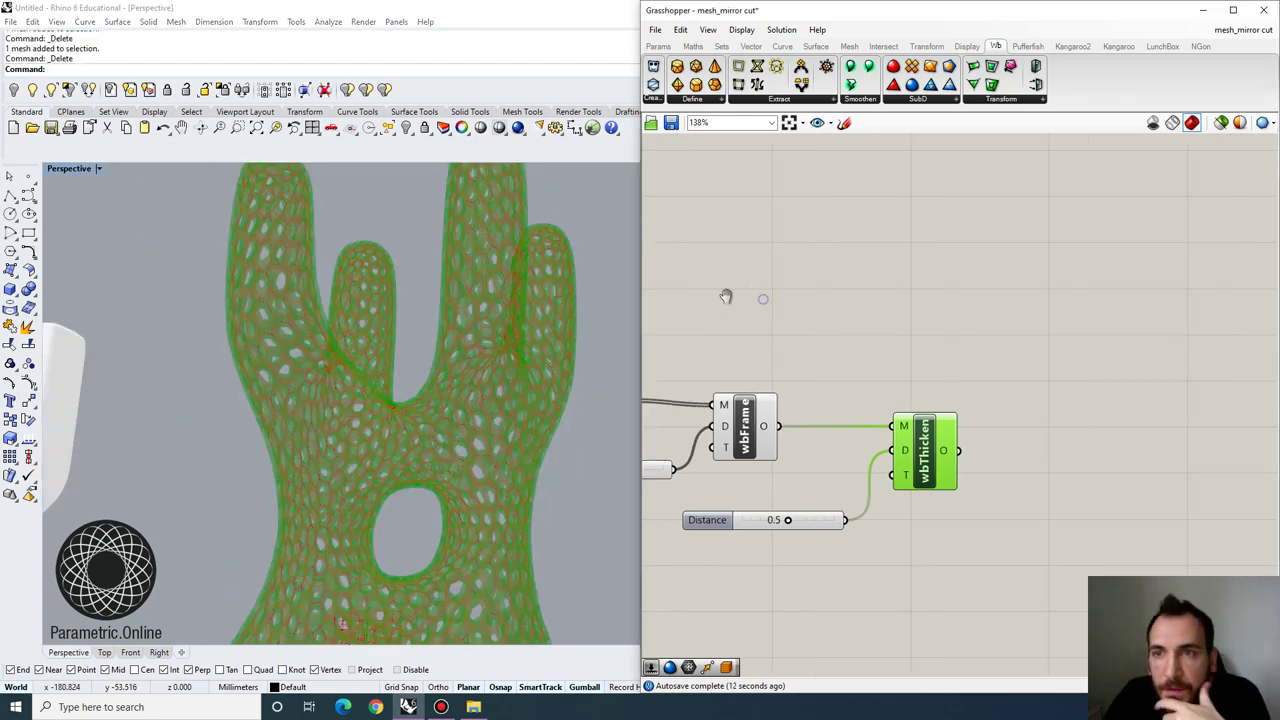
pyautogui.click(934, 98)
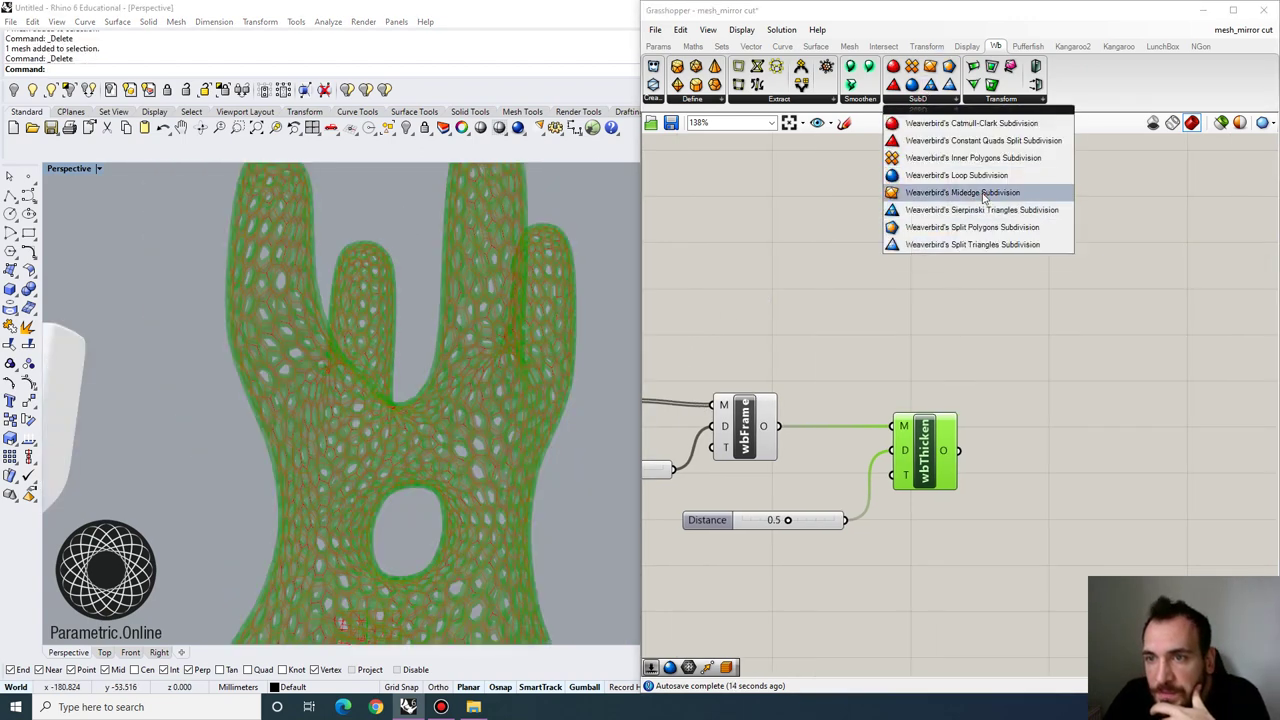
pyautogui.moveTo(958, 200); pyautogui.dragTo(1086, 534)
pyautogui.click(922, 100)
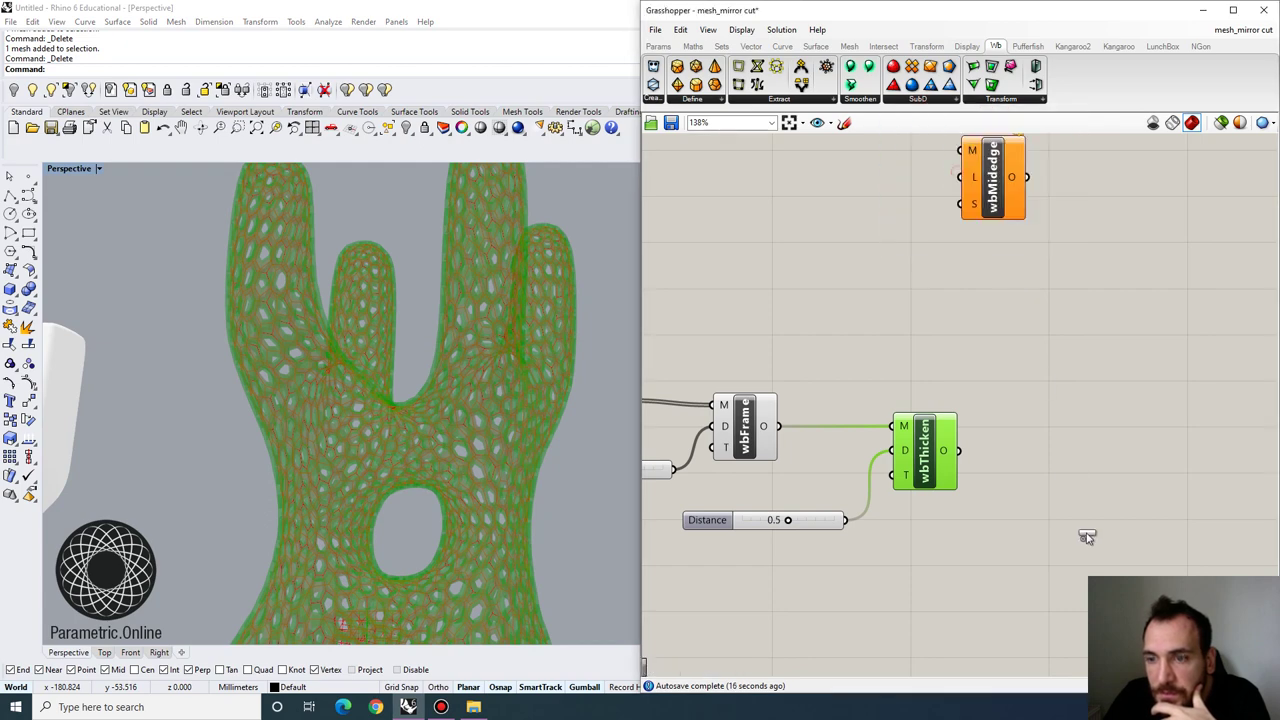
pyautogui.click(993, 196)
pyautogui.press('Delete')
pyautogui.moveTo(958, 450); pyautogui.dragTo(1080, 520)
# Add a number slider set to 3 and connect it to the Loop Subdivision's level input
pyautogui.click(943, 563)
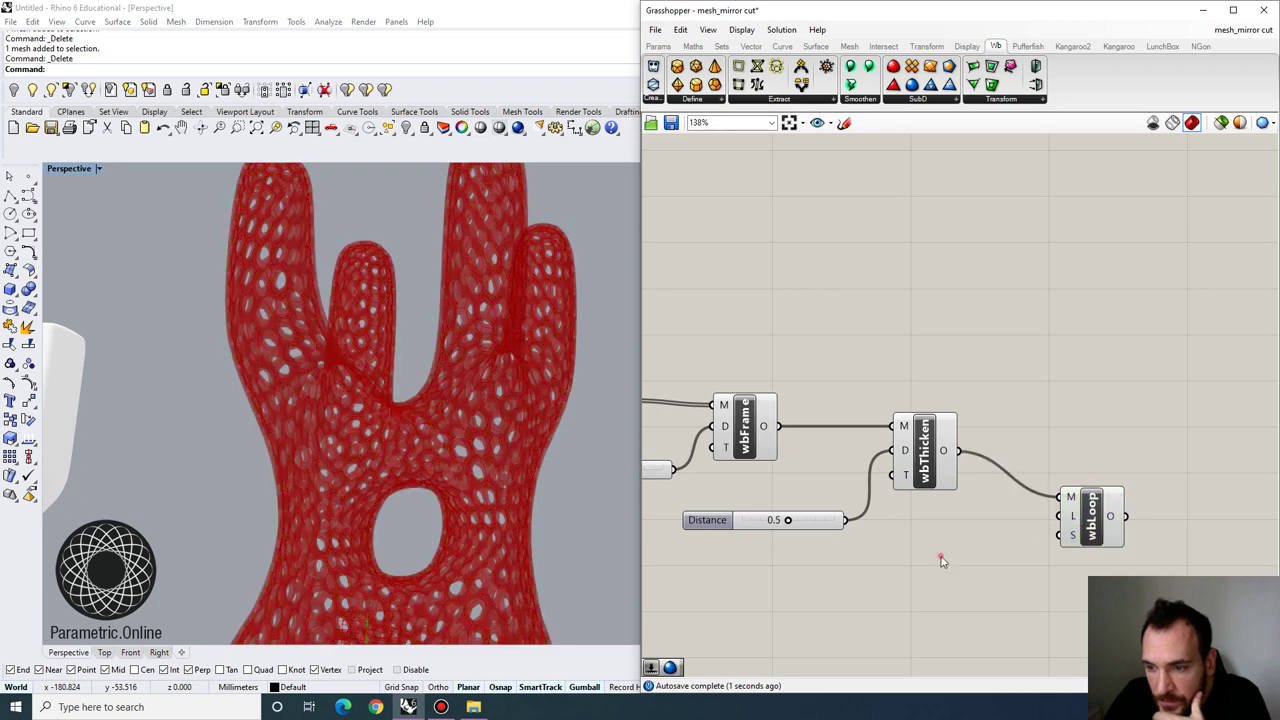
pyautogui.doubleClick(941, 556)
pyautogui.write('3')
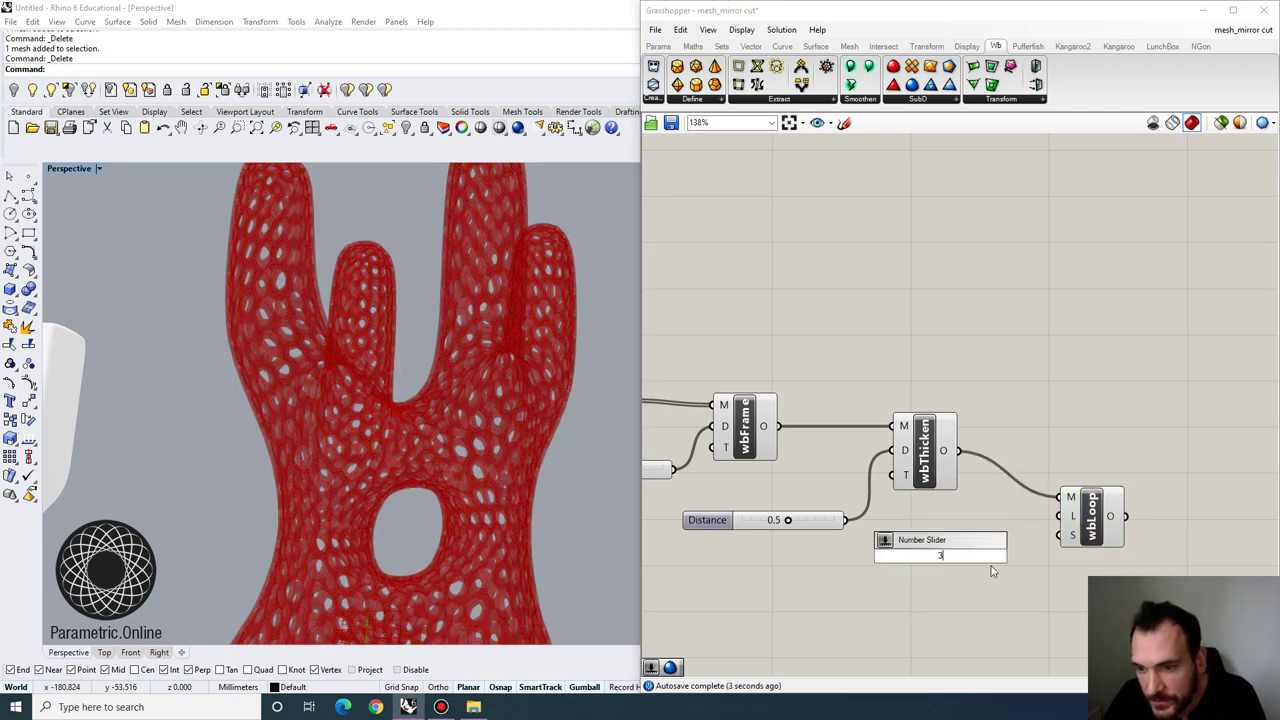
pyautogui.press('Return')
pyautogui.moveTo(1016, 556); pyautogui.dragTo(1066, 517)
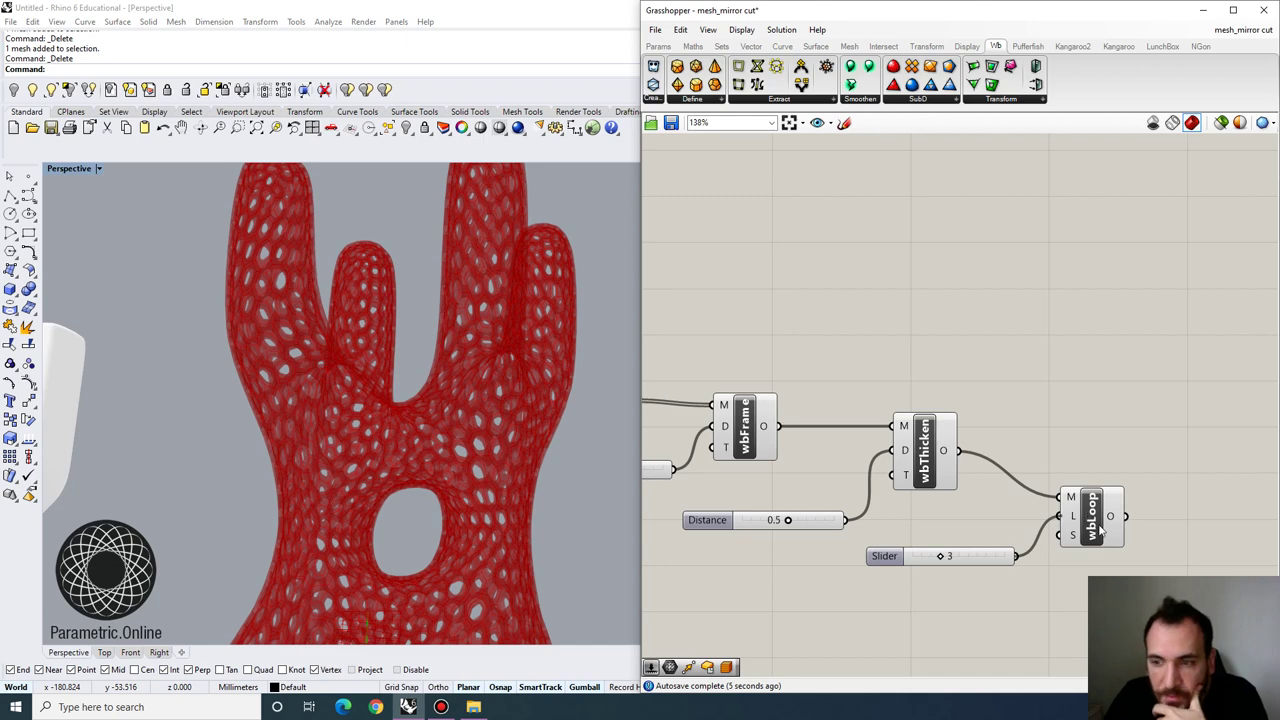
# Set the Loop Subdivision's level slider to 2
pyautogui.click(1092, 522)
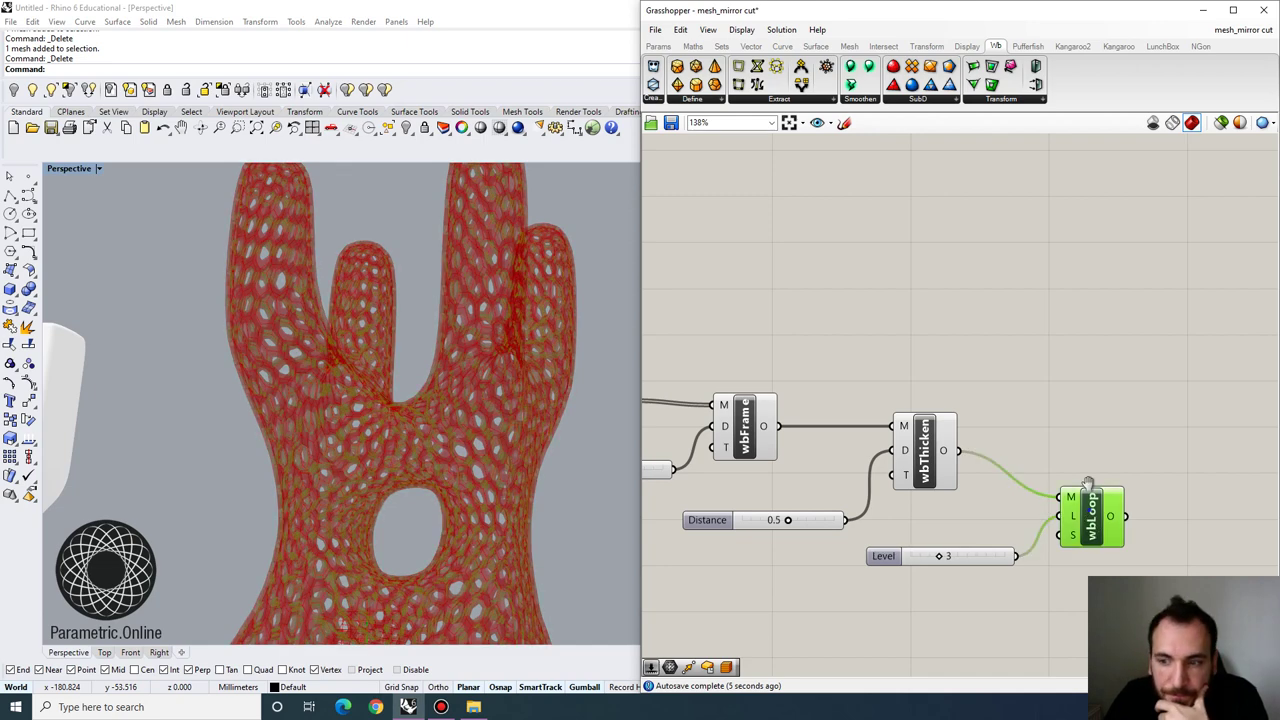
pyautogui.scroll(3, 1000, 540)
pyautogui.click(928, 500)
pyautogui.doubleClick(926, 511)
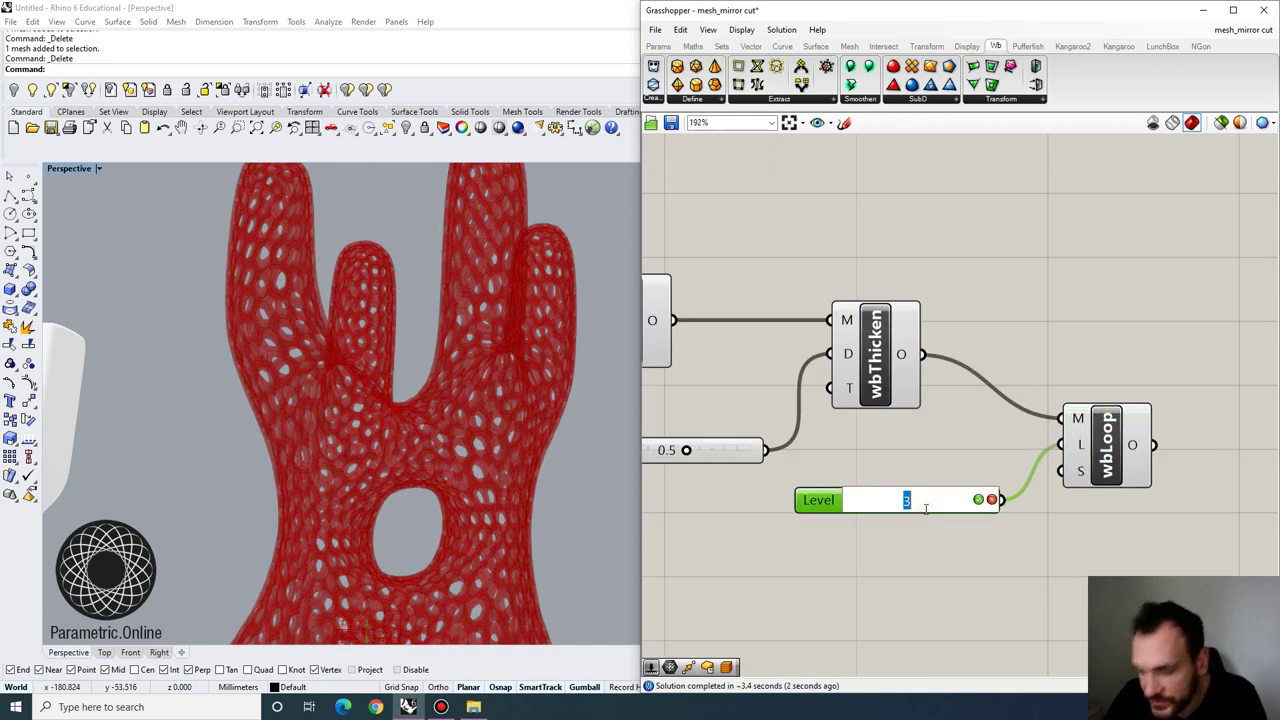
pyautogui.press('Return')
# Bake the Loop Subdivision mesh with the default attributes
pyautogui.moveTo(1177, 454); pyautogui.dragTo(1072, 418, button='right')
pyautogui.click(1000, 400)
pyautogui.rightClick(1001, 402)
pyautogui.click(1046, 472)
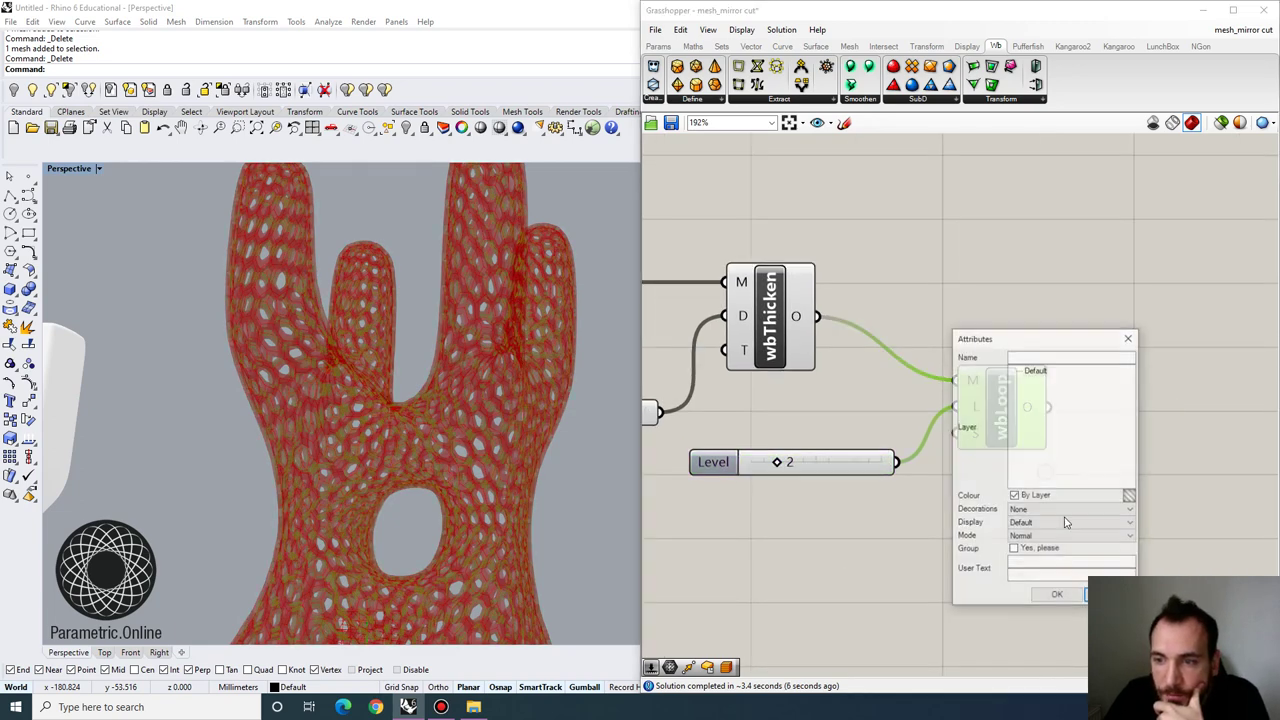
pyautogui.click(1058, 596)
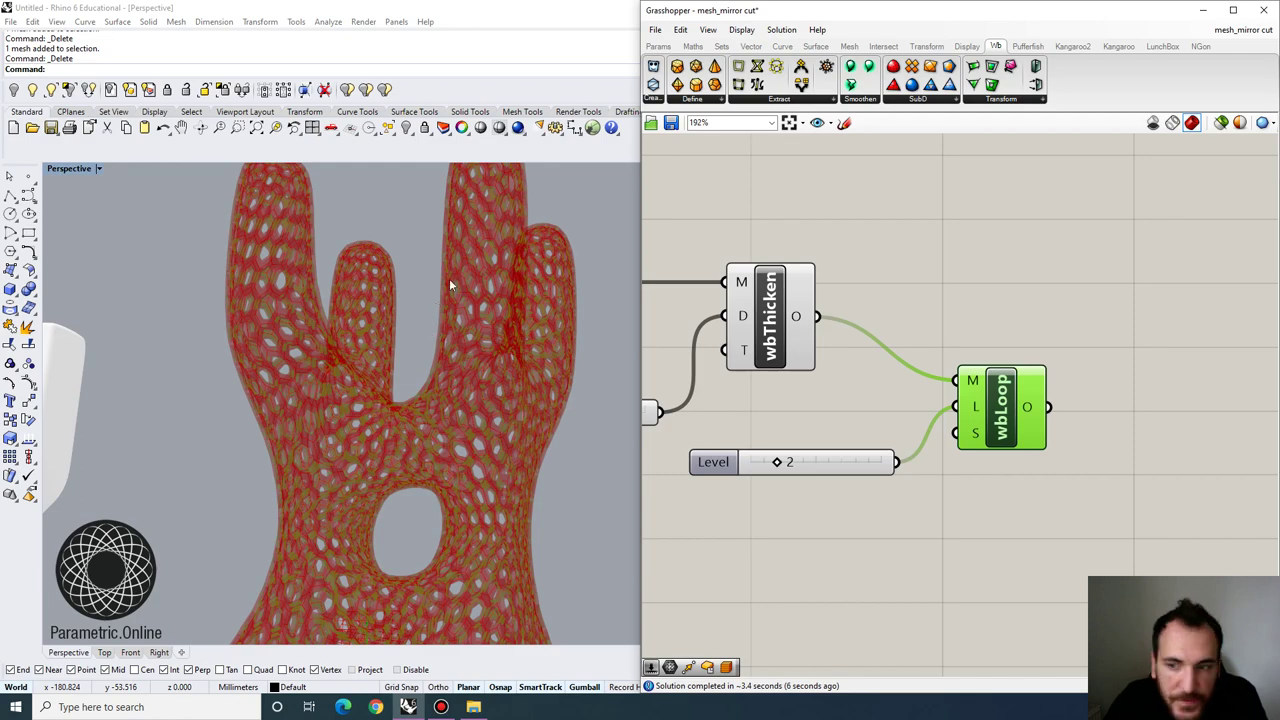
# Move the baked perforated mesh away from the red preview to the far side of the small blue boxes and deselect it
pyautogui.scroll(-8, 449, 285)
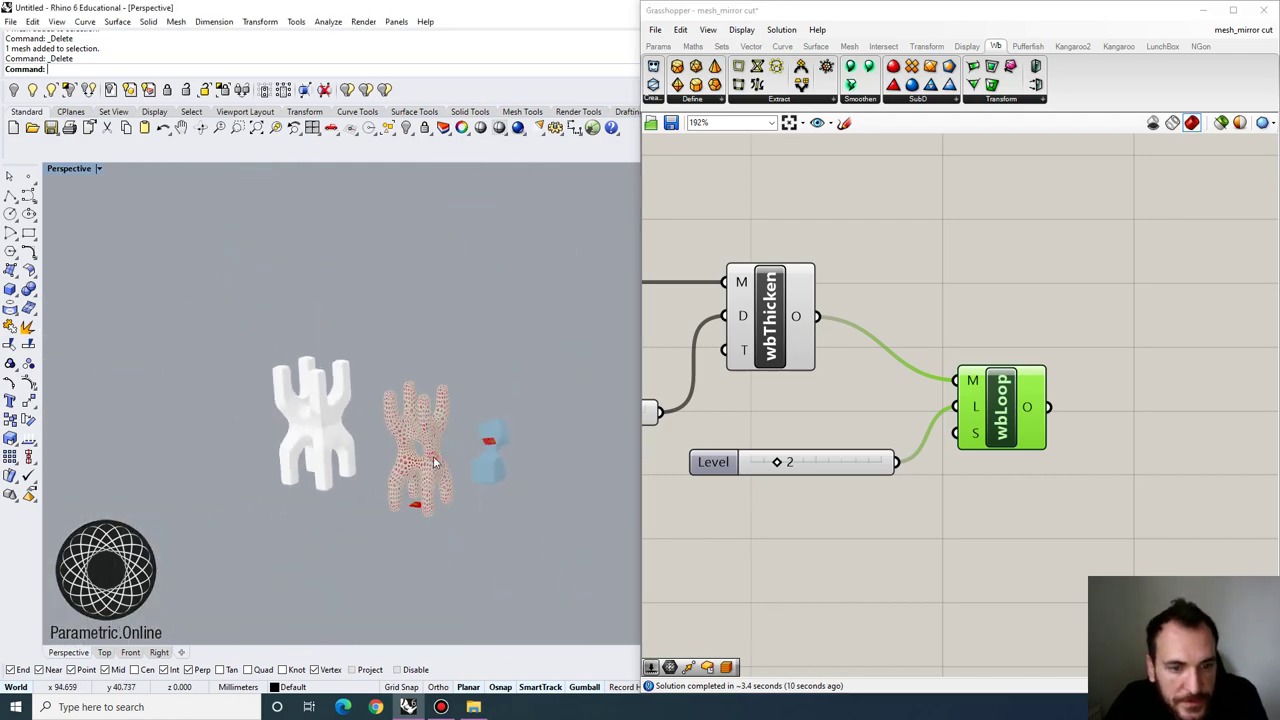
pyautogui.click(435, 461)
pyautogui.moveTo(383, 444); pyautogui.dragTo(416, 332)
pyautogui.moveTo(301, 362); pyautogui.dragTo(532, 468)
pyautogui.click(591, 432)
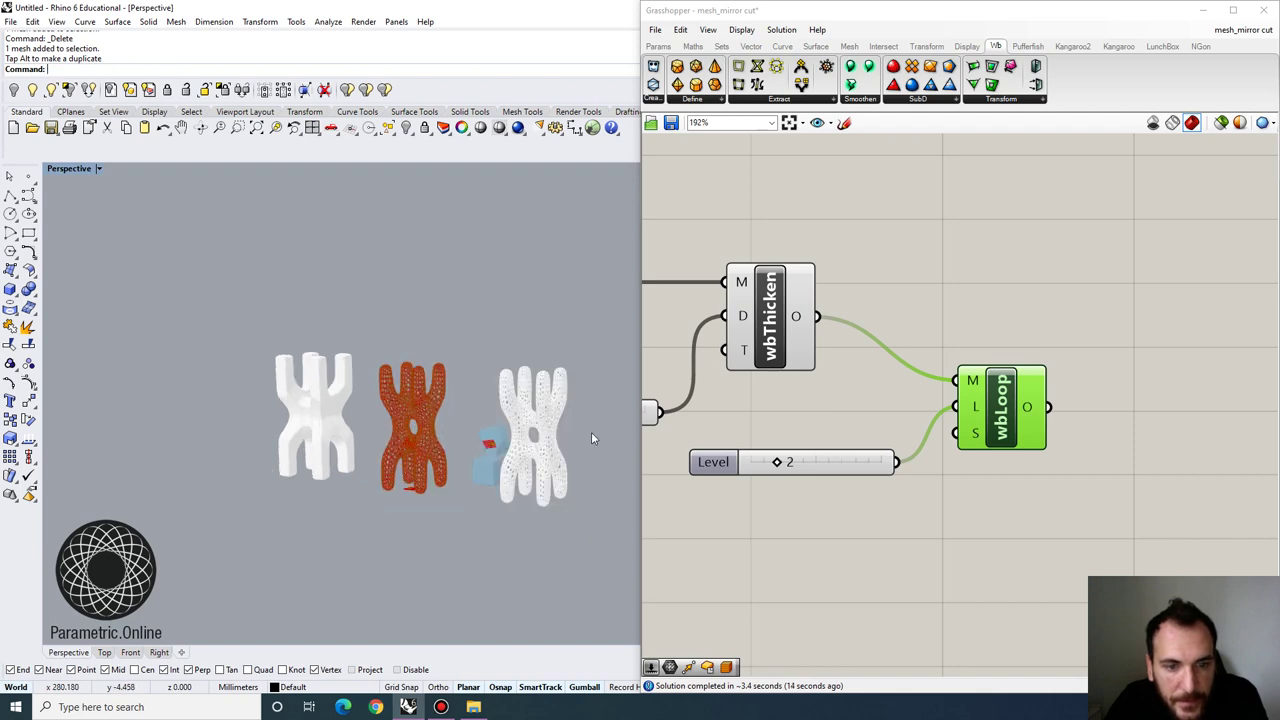
# Inspect the baked mesh's rounded perforations up close and from several sides, and compare its overall shape with the preview
pyautogui.scroll(6, 591, 432)
pyautogui.scroll(-3, 586, 429)
pyautogui.moveTo(586, 429); pyautogui.dragTo(541, 364, button='right')
pyautogui.click(138, 318)
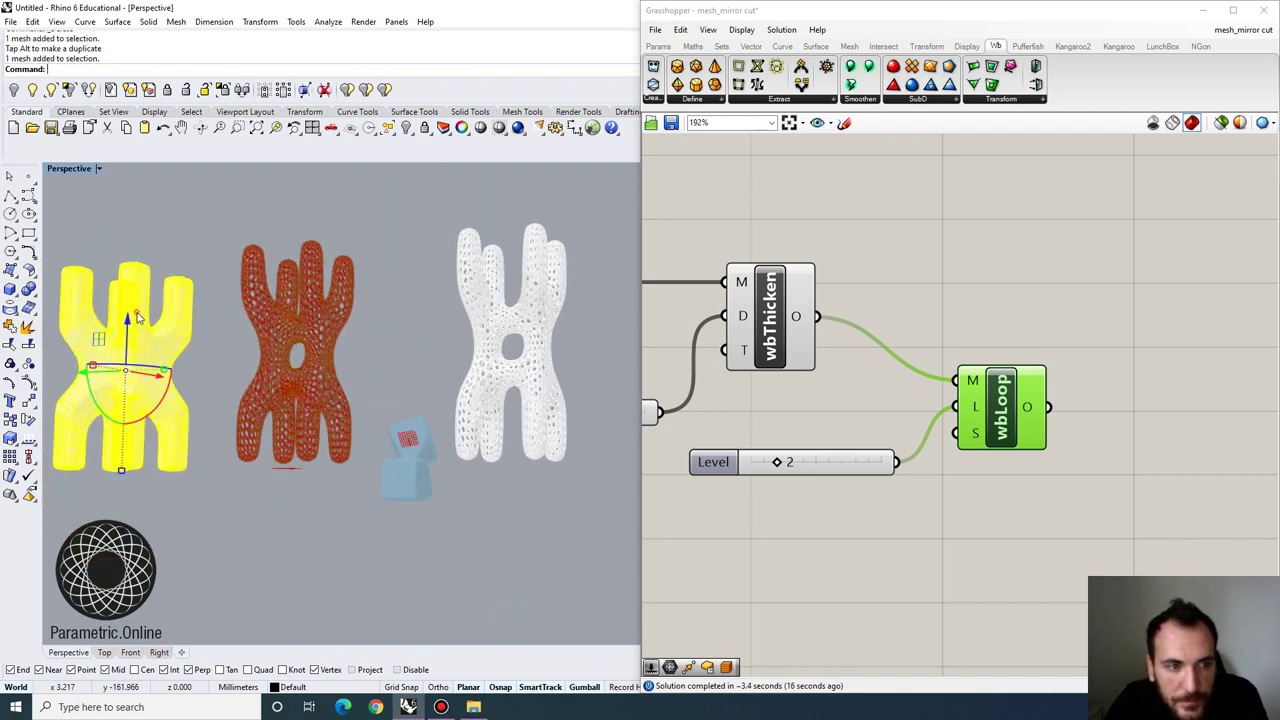
pyautogui.scroll(-3, 367, 309)
pyautogui.scroll(8, 444, 278)
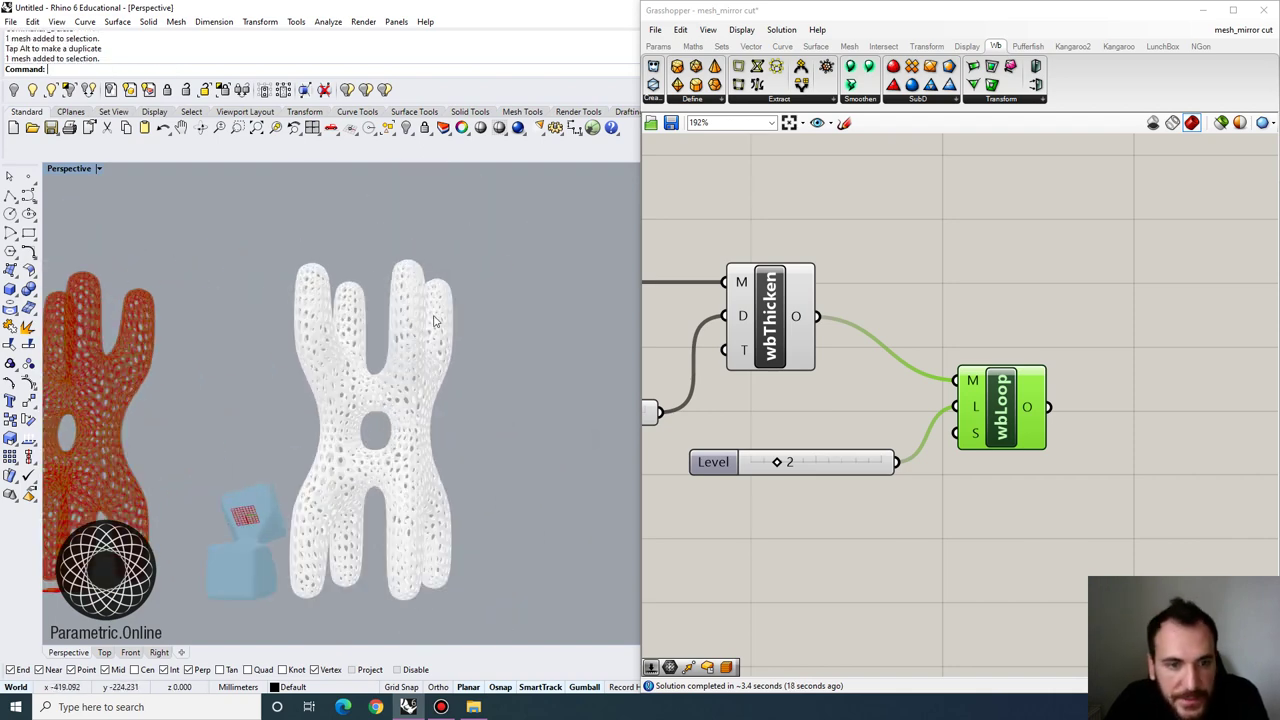
pyautogui.scroll(4, 455, 417)
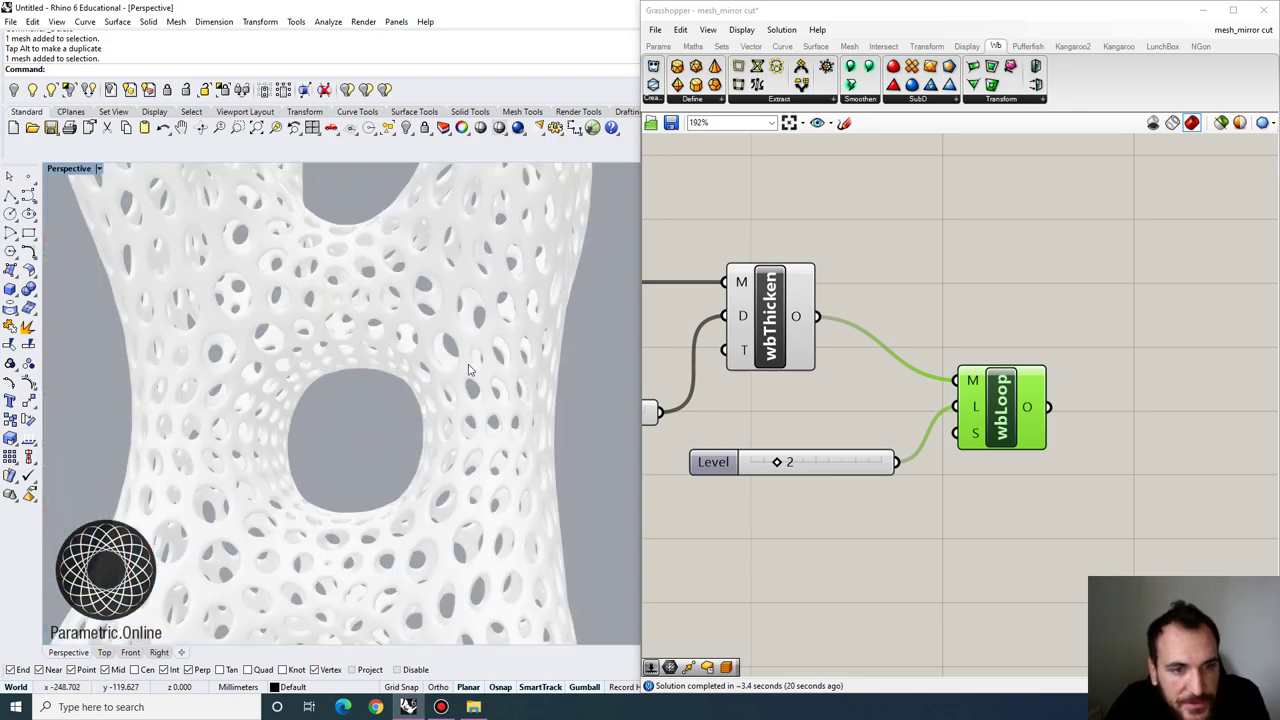
pyautogui.scroll(-6, 519, 455)
pyautogui.scroll(3, 496, 219)
pyautogui.moveTo(509, 297); pyautogui.dragTo(491, 292, button='right')
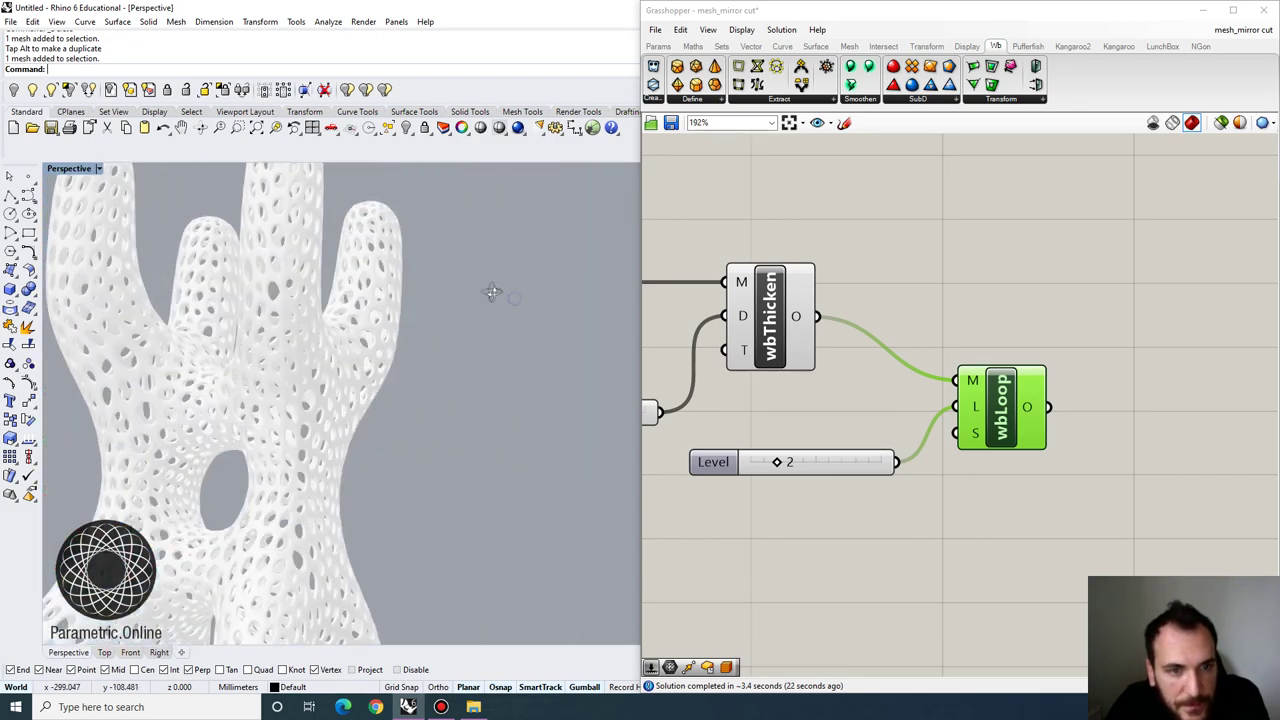
pyautogui.scroll(-5, 300, 356)
pyautogui.moveTo(420, 362); pyautogui.dragTo(262, 306, button='right')
pyautogui.scroll(3, 198, 340)
pyautogui.scroll(4, 198, 340)
pyautogui.scroll(-4, 266, 306)
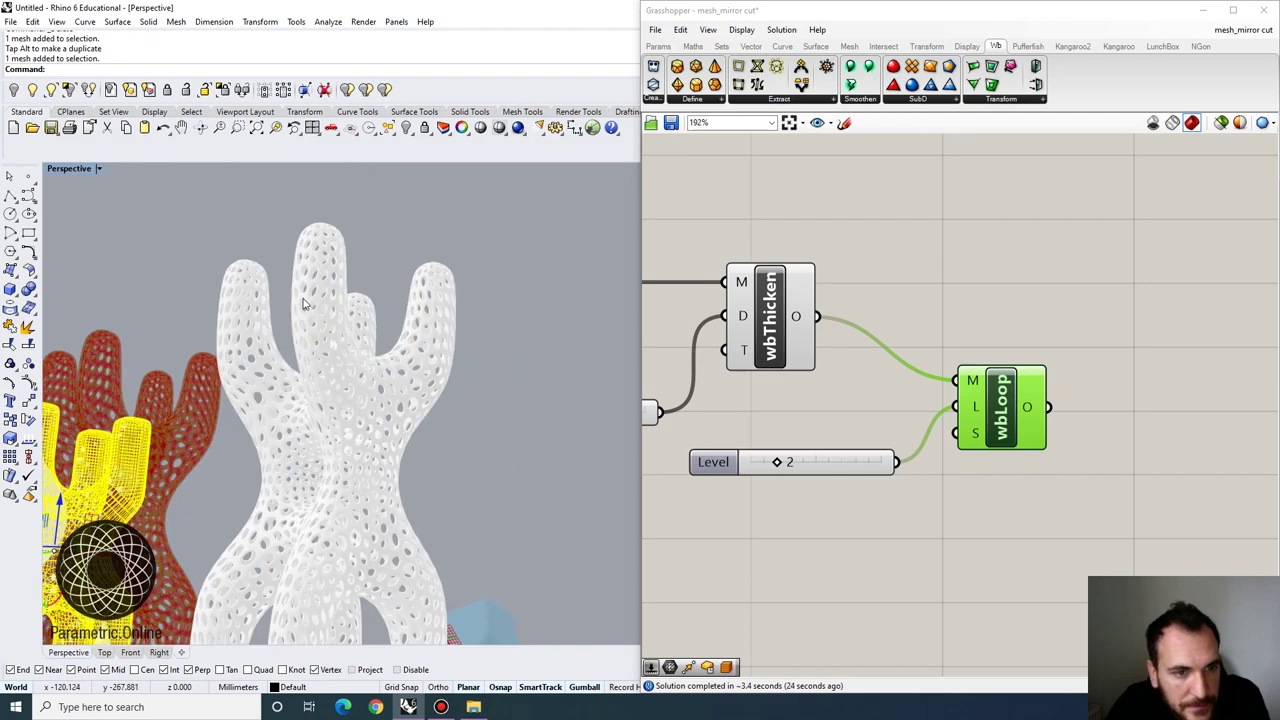
pyautogui.click(264, 308)
pyautogui.click(280, 316)
pyautogui.scroll(6, 383, 370)
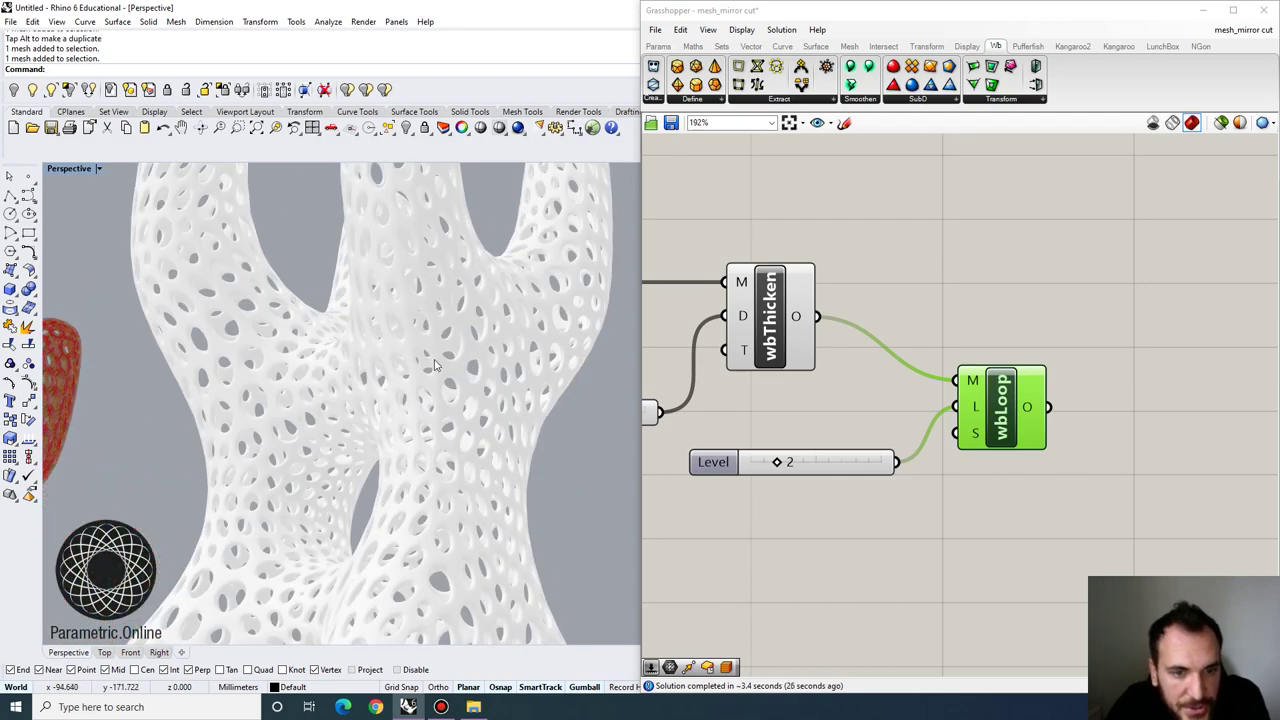
pyautogui.scroll(-5, 355, 443)
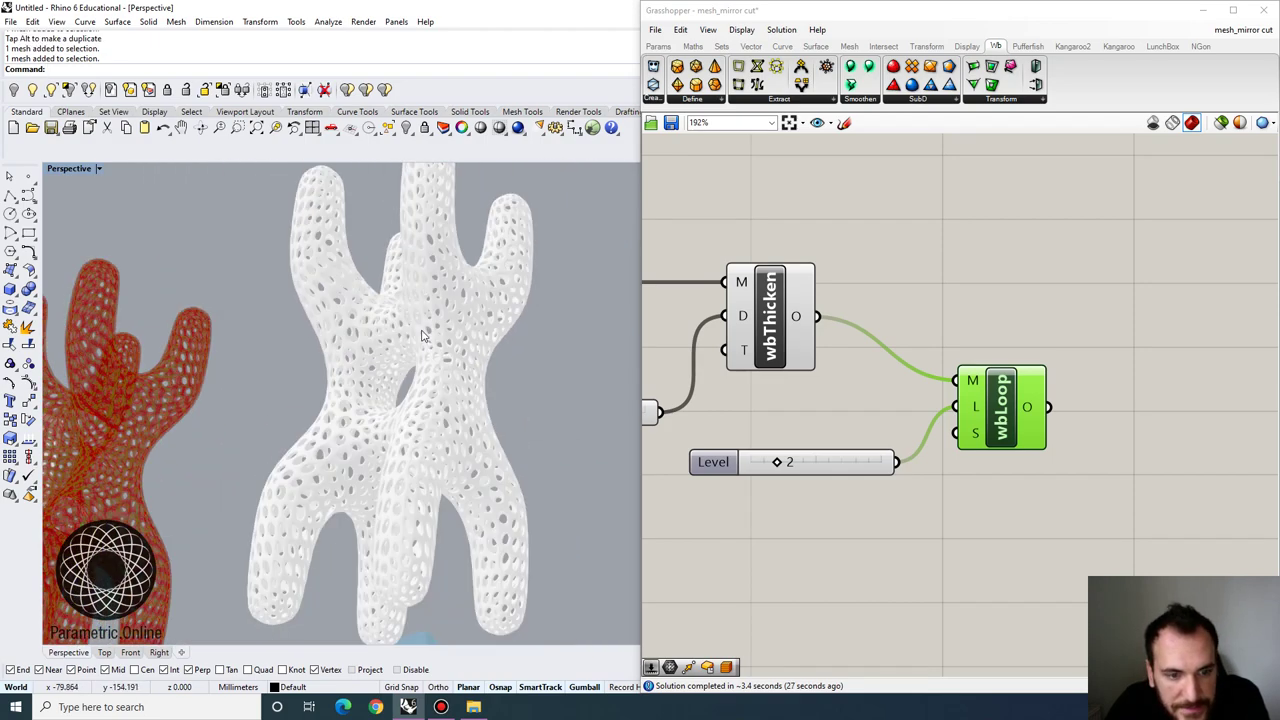
pyautogui.scroll(5, 468, 245)
# Turn on shadows for the Rendered display mode
pyautogui.click(70, 168)
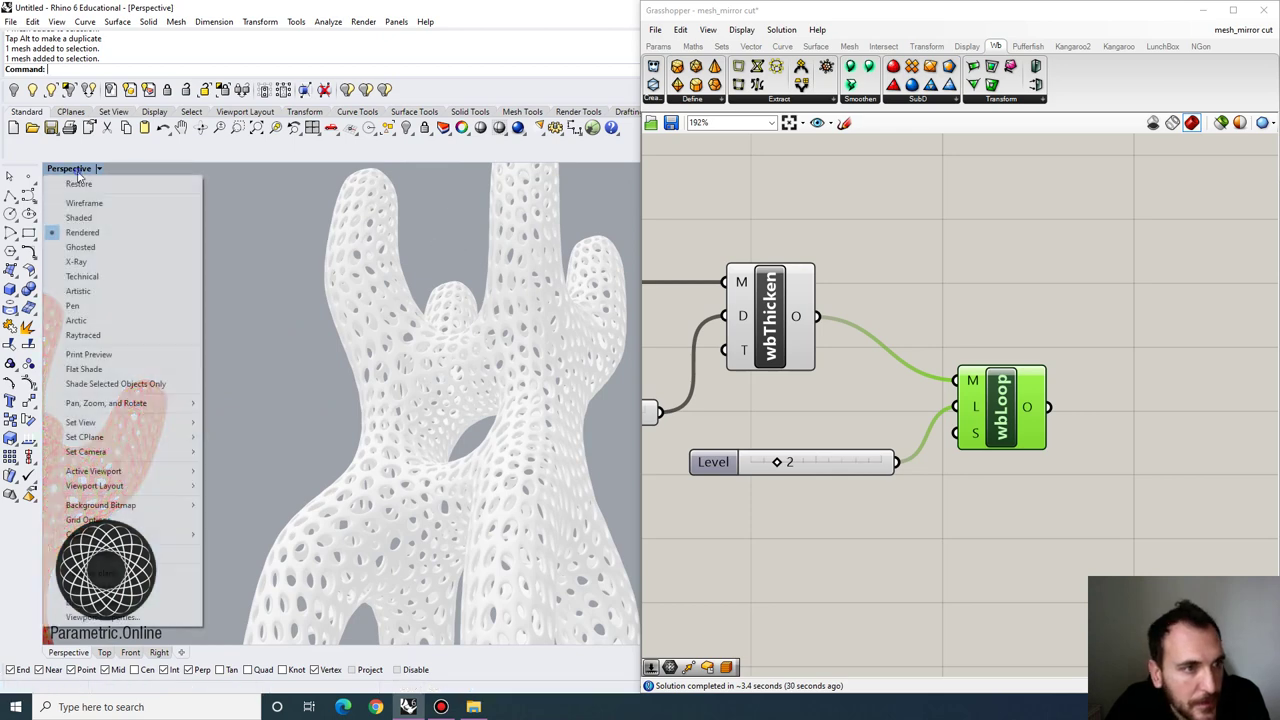
pyautogui.click(100, 603)
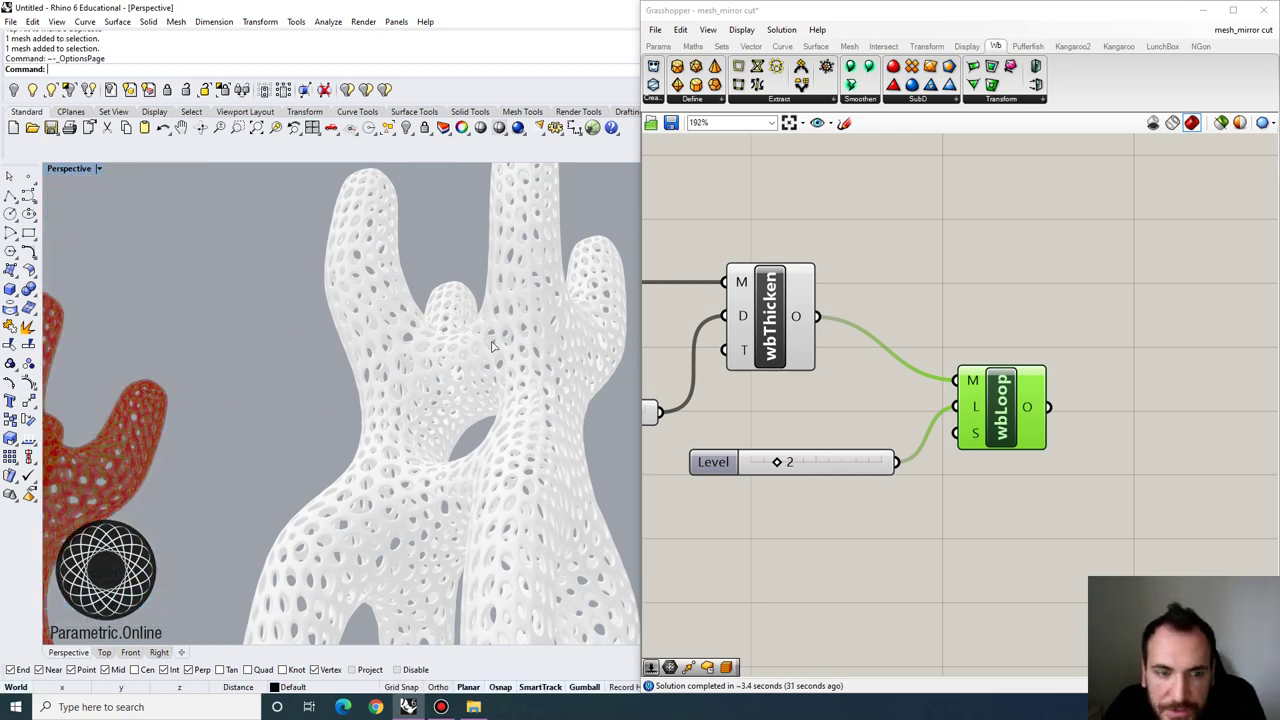
pyautogui.moveTo(312, 143); pyautogui.dragTo(479, 142)
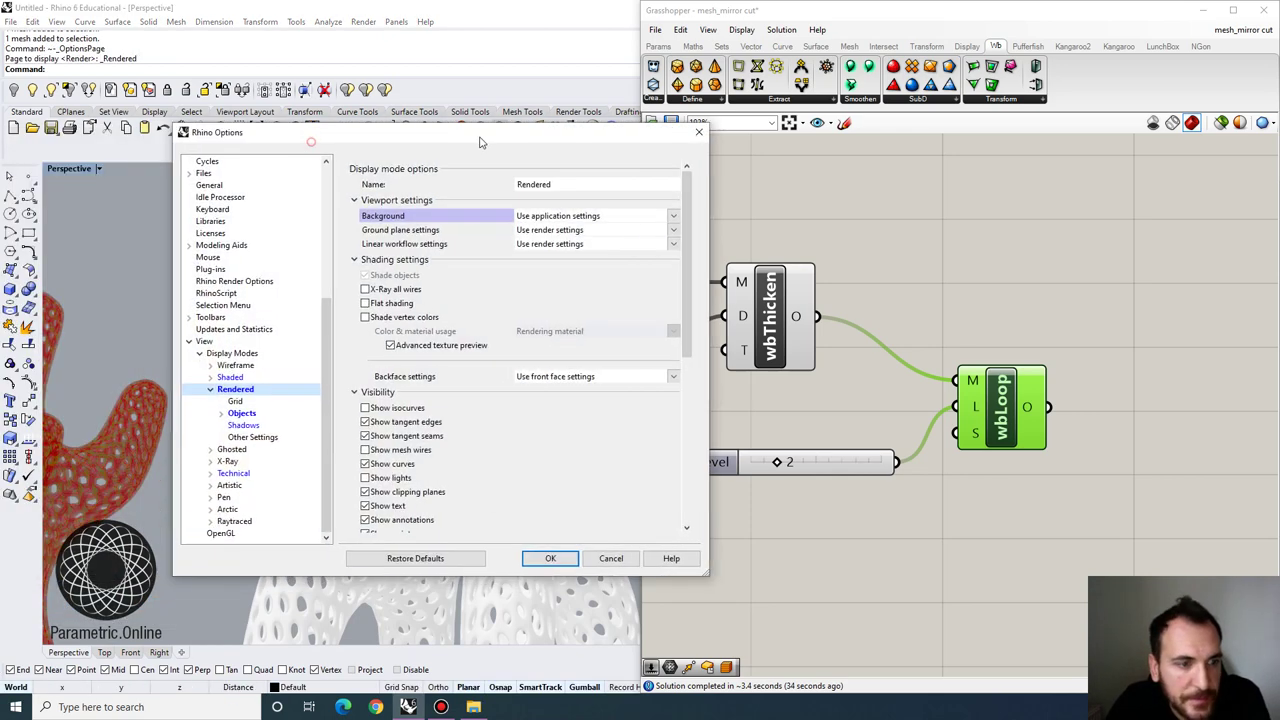
pyautogui.click(242, 425)
pyautogui.click(350, 159)
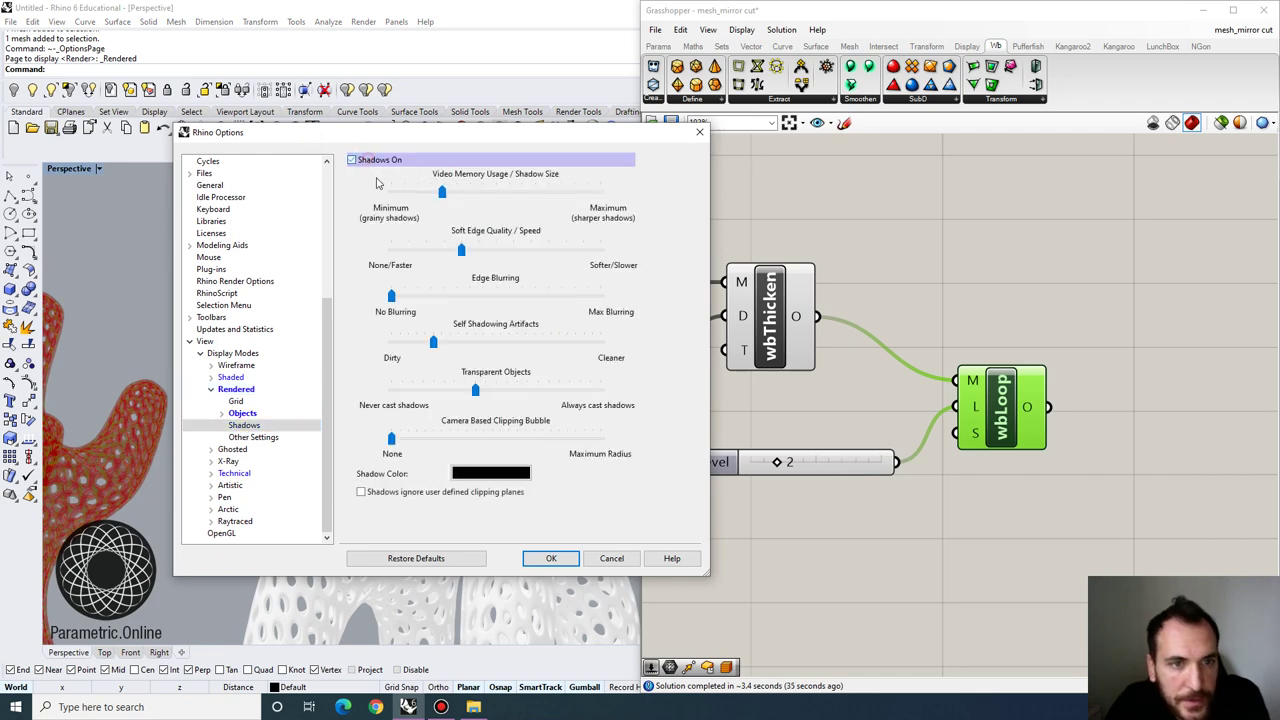
pyautogui.click(551, 558)
# Examine the shaded perforated mesh with shadows, checking its branches, central opening and surface holes from different angles
pyautogui.scroll(-4, 389, 365)
pyautogui.moveTo(389, 365); pyautogui.dragTo(456, 351, button='right')
pyautogui.scroll(6, 456, 351)
pyautogui.scroll(-4, 456, 351)
pyautogui.scroll(5, 458, 350)
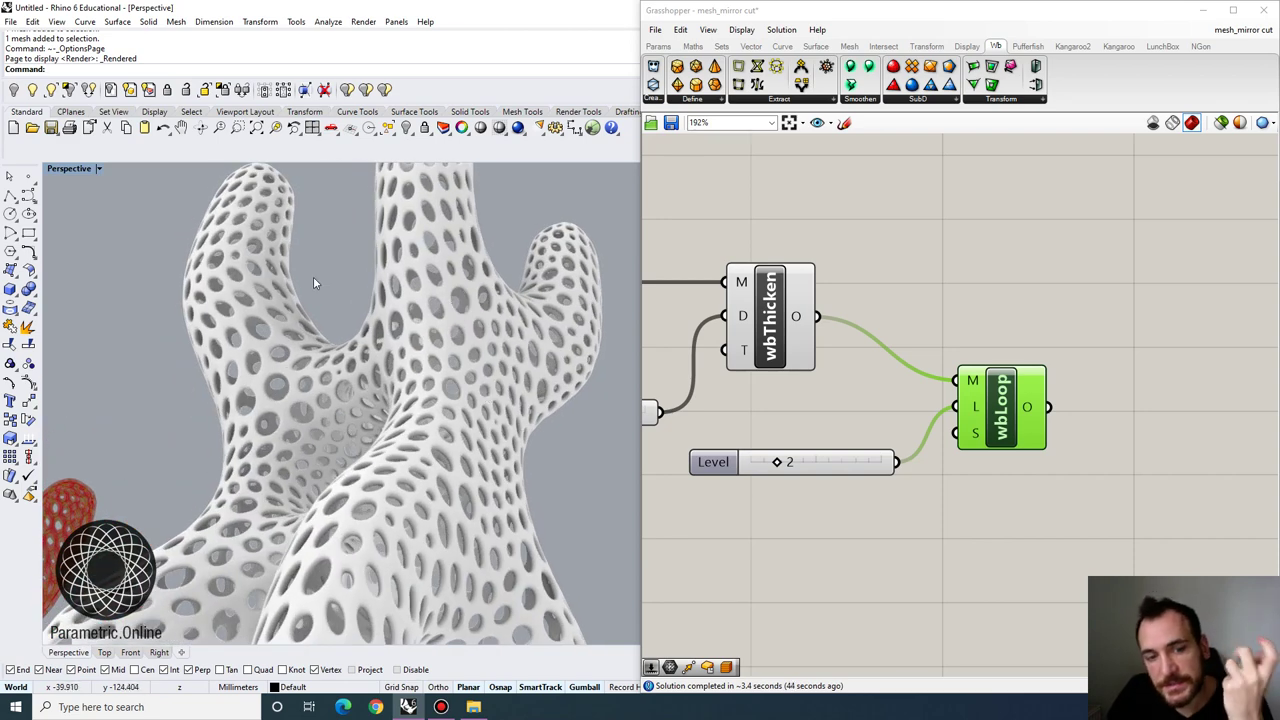
pyautogui.scroll(-5, 293, 287)
pyautogui.scroll(2, 456, 338)
pyautogui.scroll(-5, 456, 338)
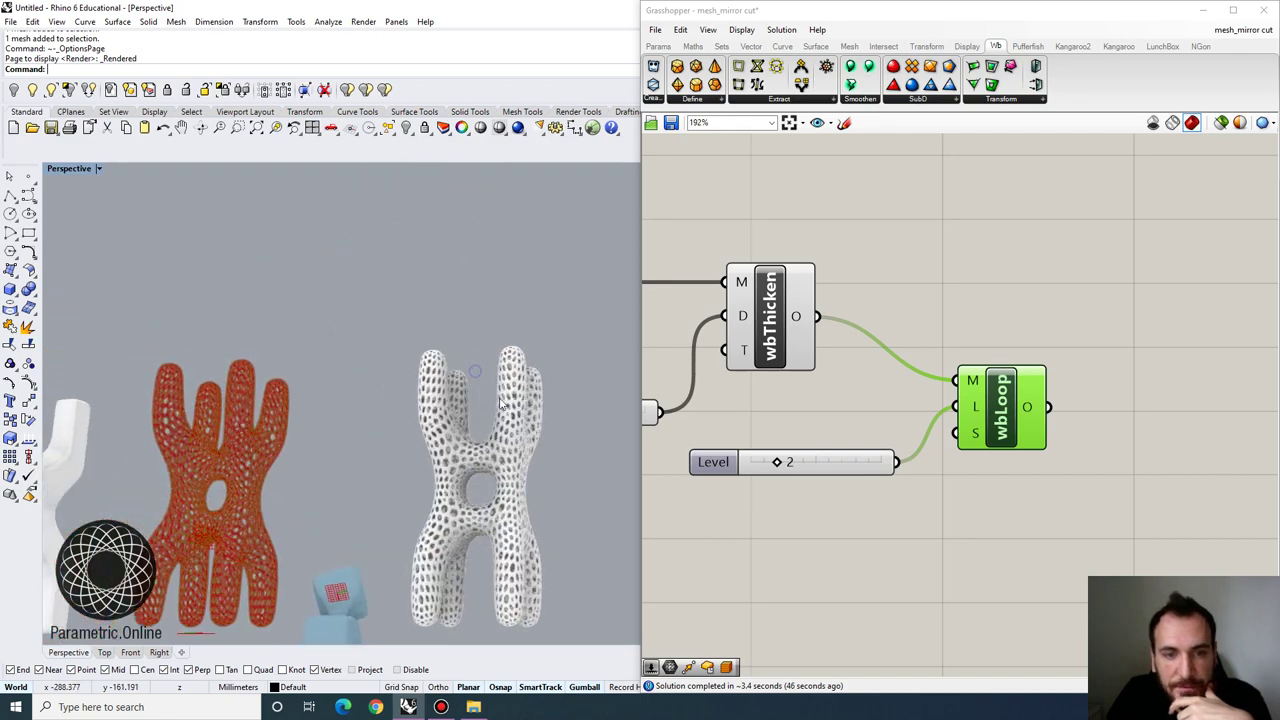
pyautogui.scroll(5, 470, 348)
pyautogui.scroll(-5, 470, 348)
pyautogui.scroll(2, 527, 450)
pyautogui.scroll(5, 527, 450)
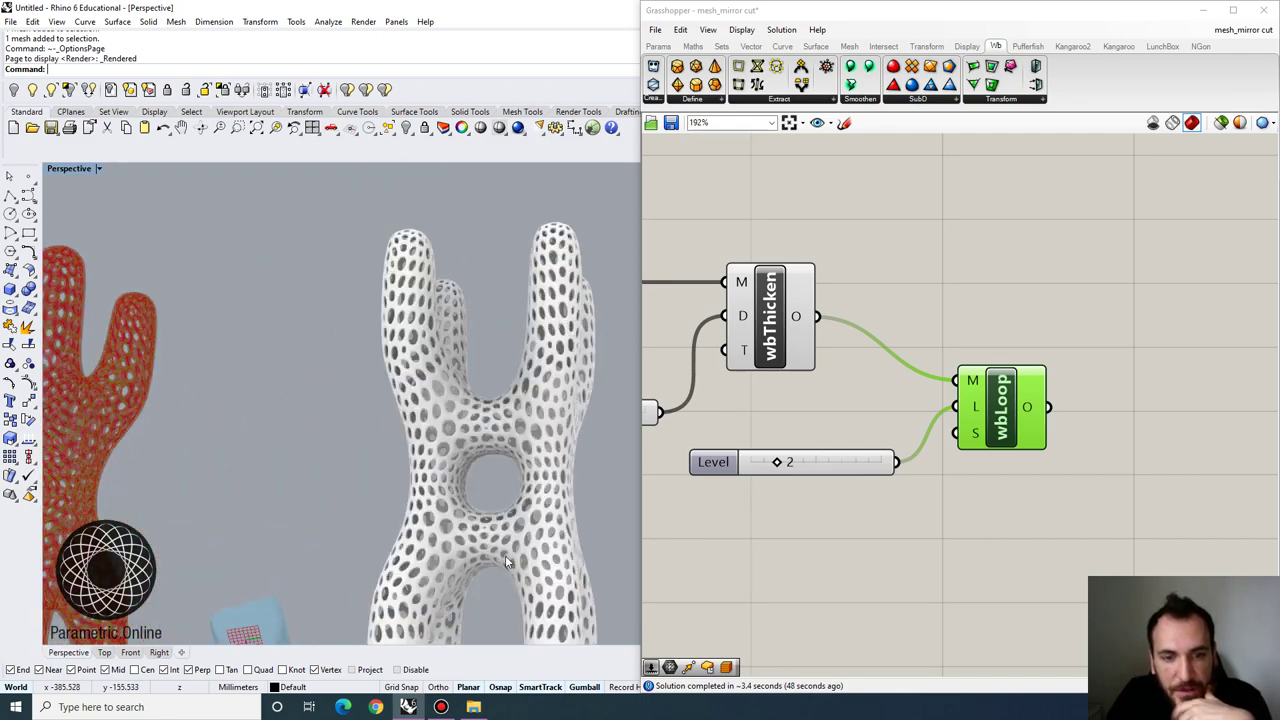
pyautogui.scroll(-6, 237, 294)
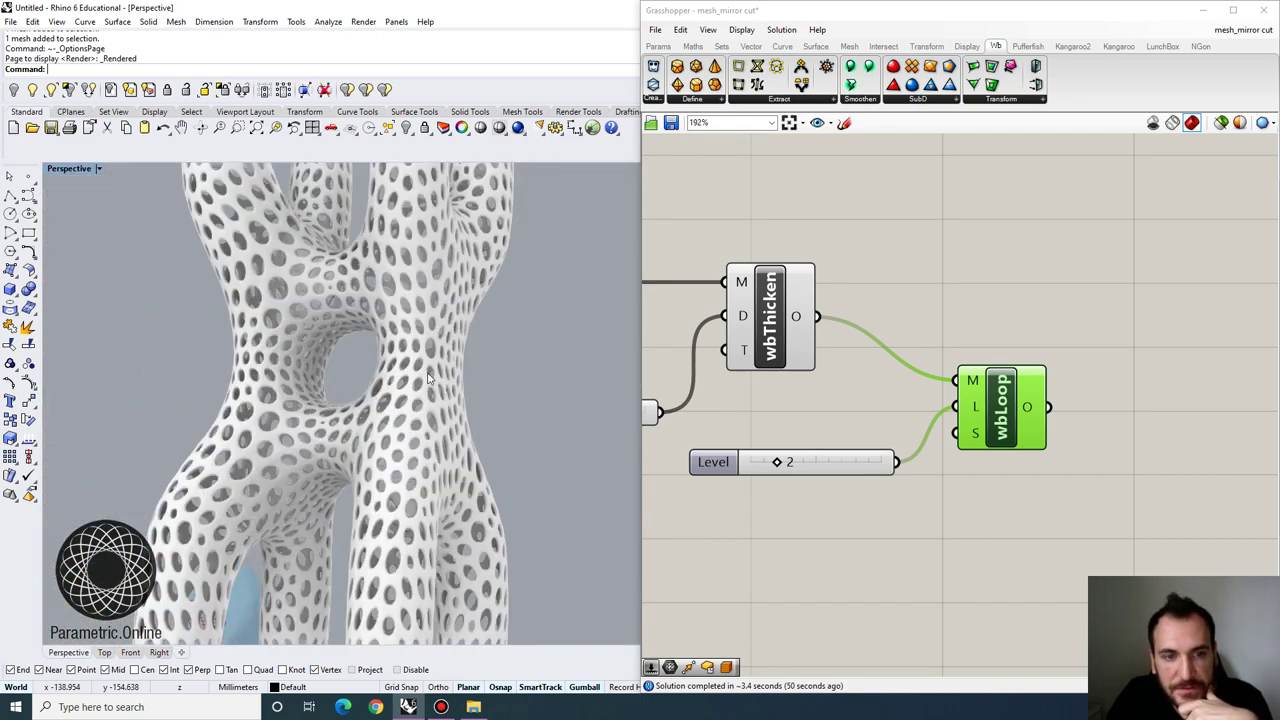
pyautogui.scroll(2, 400, 400)
pyautogui.scroll(-1, 502, 377)
pyautogui.scroll(2, 505, 376)
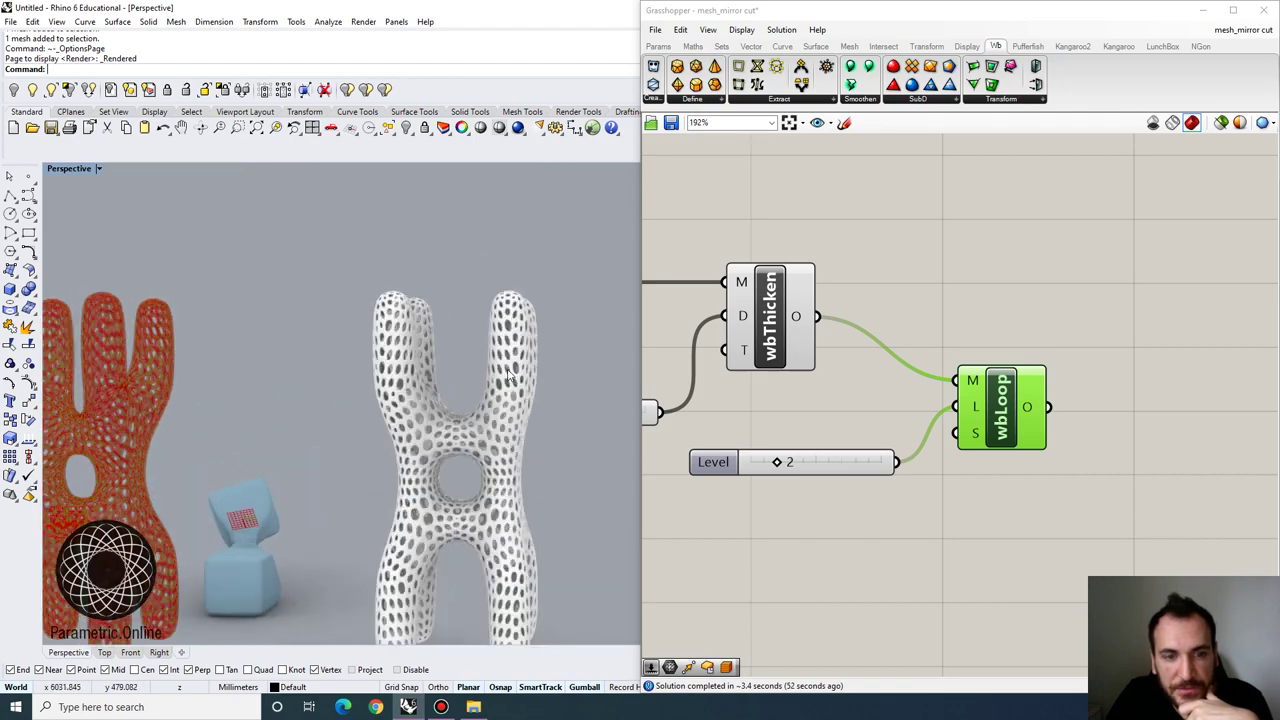
pyautogui.moveTo(443, 344); pyautogui.dragTo(387, 376, button='right')
pyautogui.scroll(3, 321, 344)
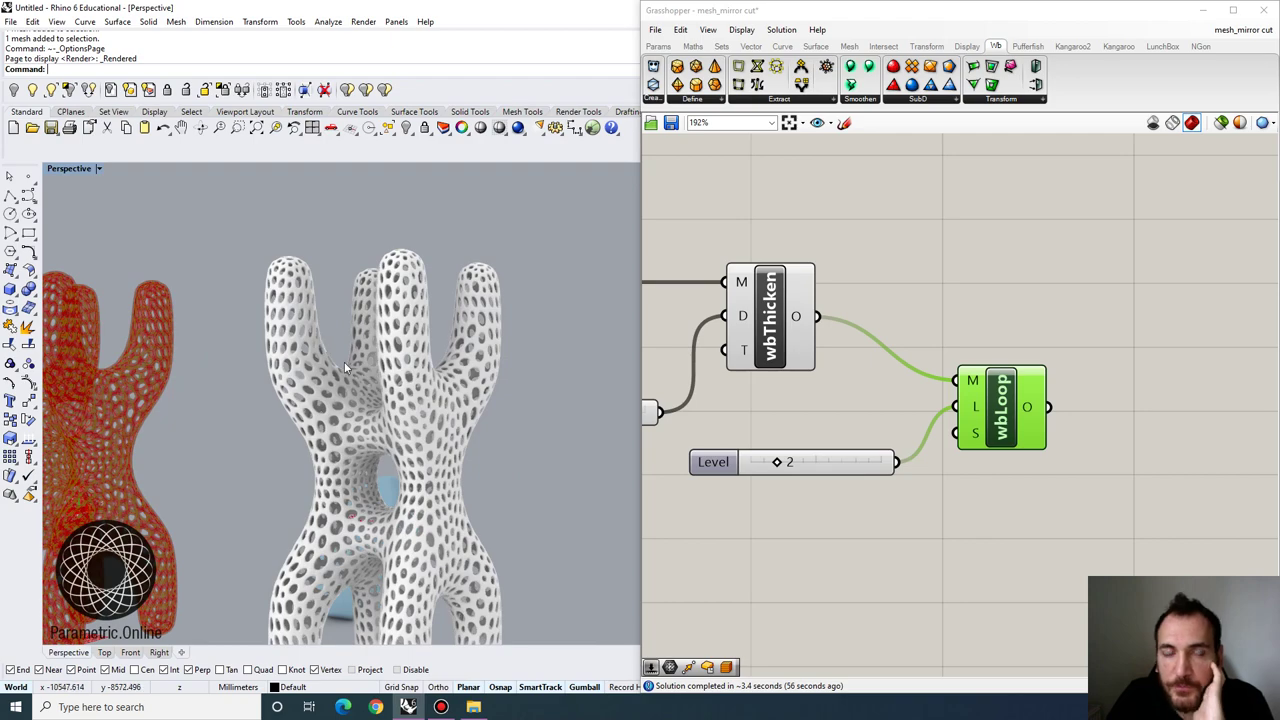
pyautogui.moveTo(405, 421); pyautogui.dragTo(408, 387, button='right')
pyautogui.scroll(-3, 428, 421)
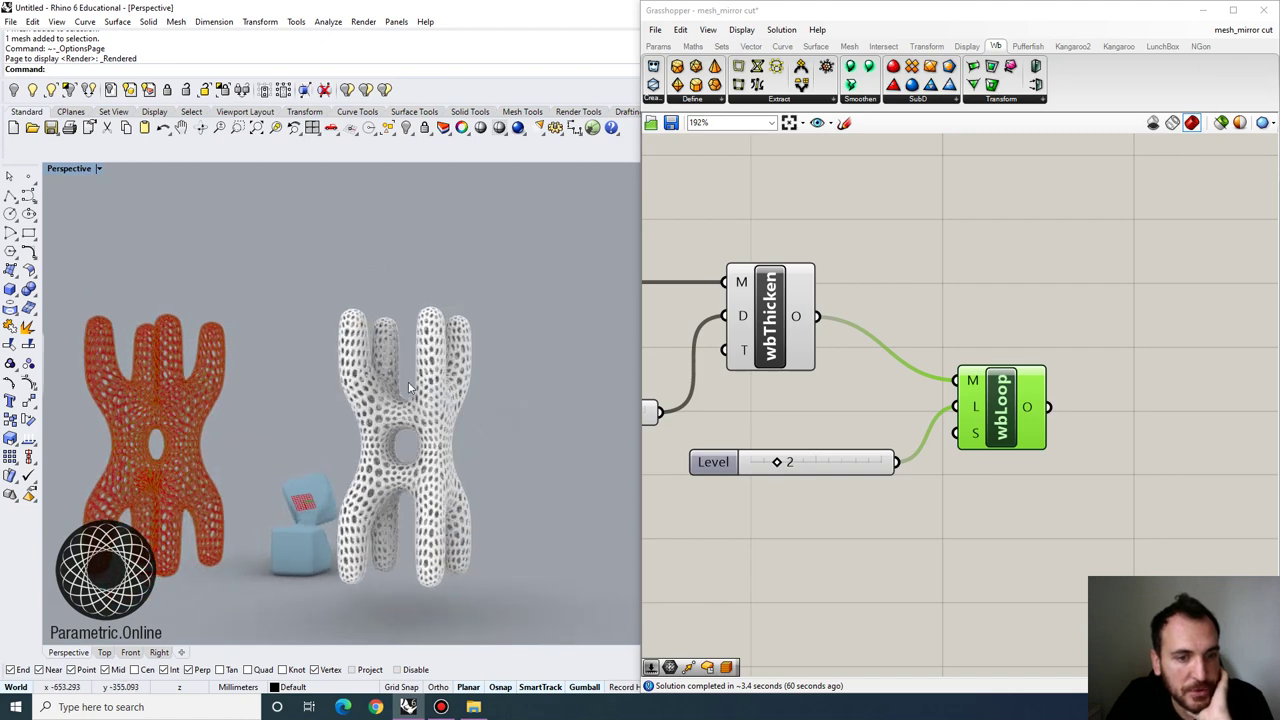
pyautogui.scroll(4, 410, 436)
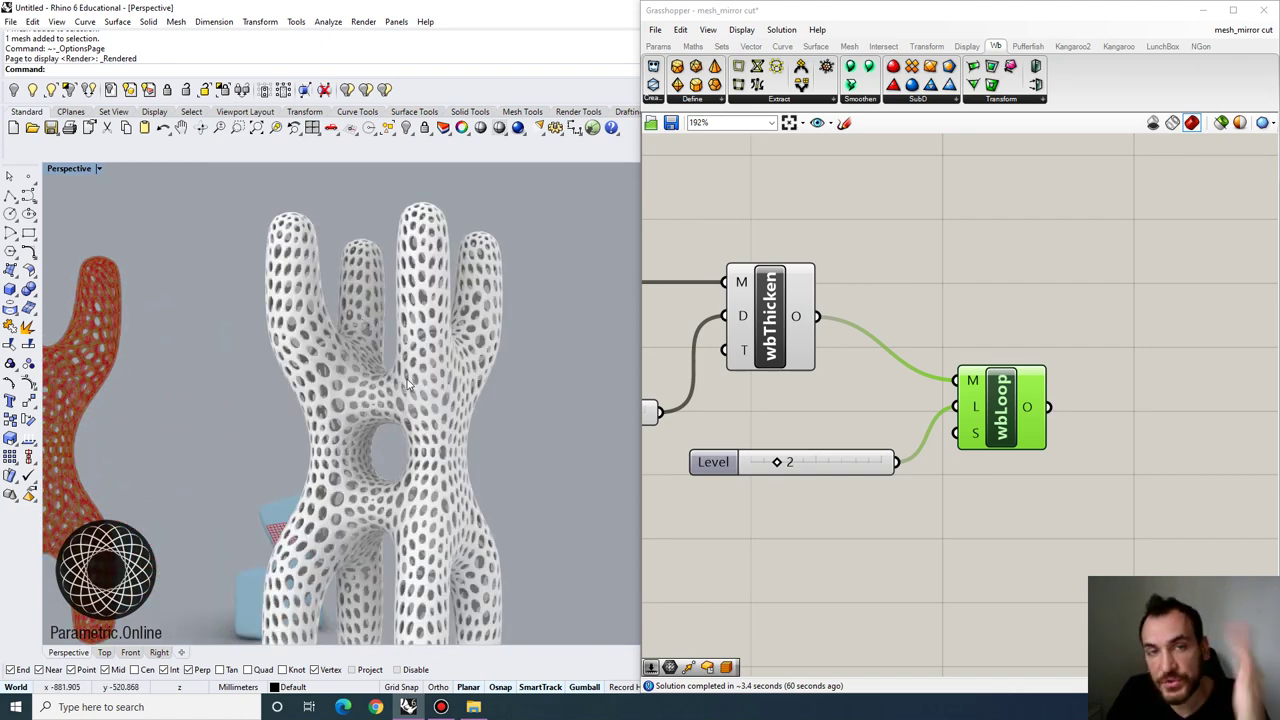
pyautogui.scroll(-5, 474, 372)
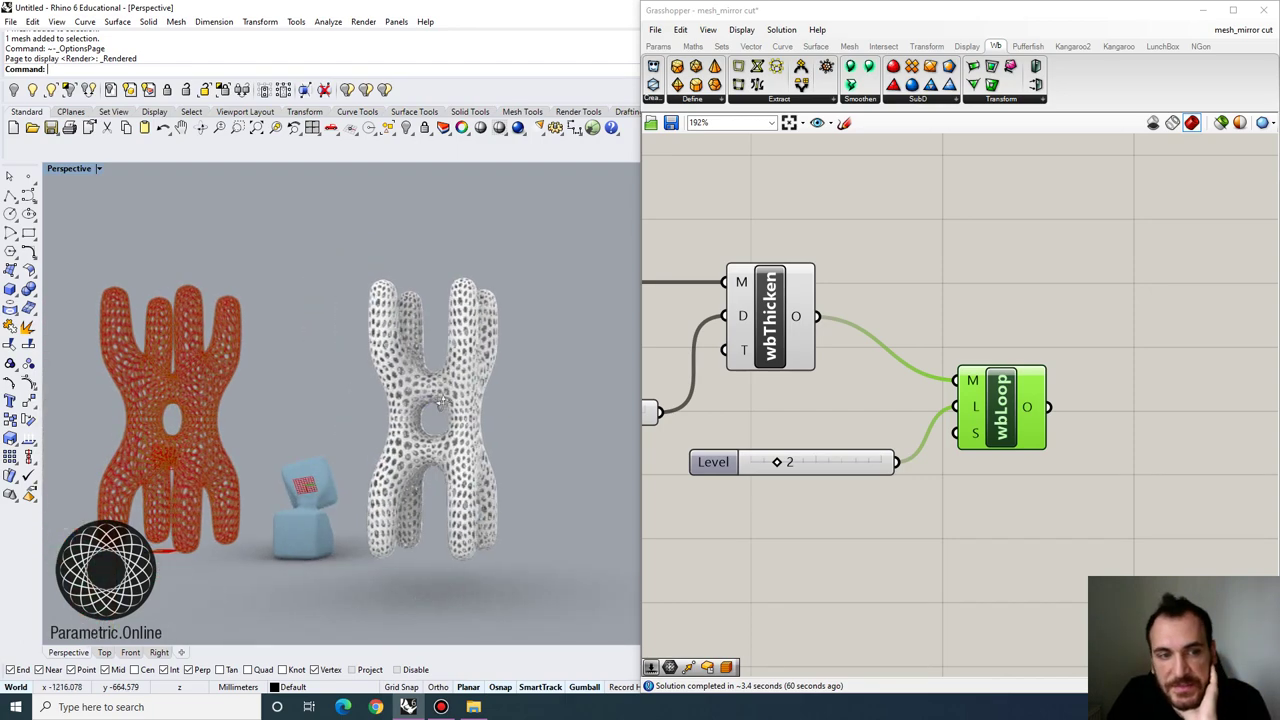
pyautogui.moveTo(349, 434); pyautogui.dragTo(400, 432, button='right')
pyautogui.moveTo(477, 370); pyautogui.dragTo(330, 354, button='right')
pyautogui.scroll(4, 396, 356)
# Trace the definition back from the Loop Subdivision component through the Mirror Cut Mesh components to its starting geometry
pyautogui.scroll(-5, 966, 249)
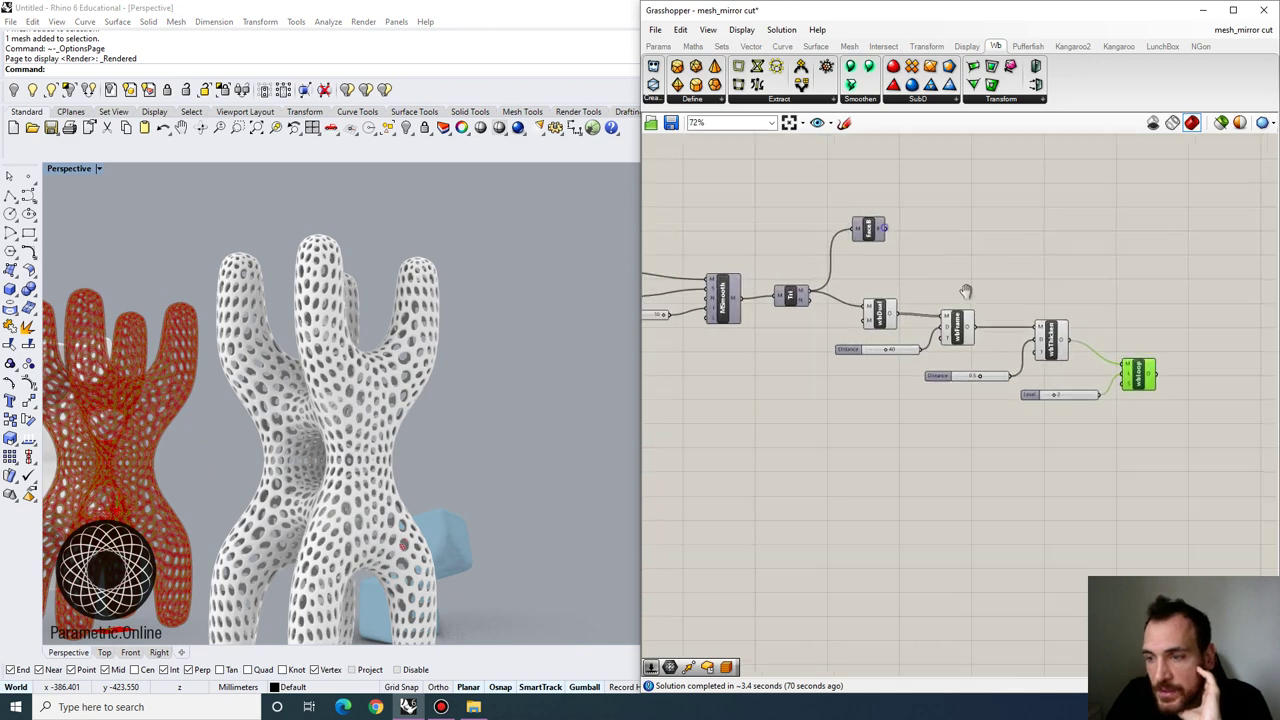
pyautogui.scroll(4, 900, 330)
pyautogui.moveTo(877, 354); pyautogui.dragTo(905, 412, button='right')
pyautogui.scroll(-2, 882, 355)
pyautogui.scroll(2, 950, 356)
pyautogui.scroll(-3, 906, 413)
pyautogui.scroll(3, 887, 427)
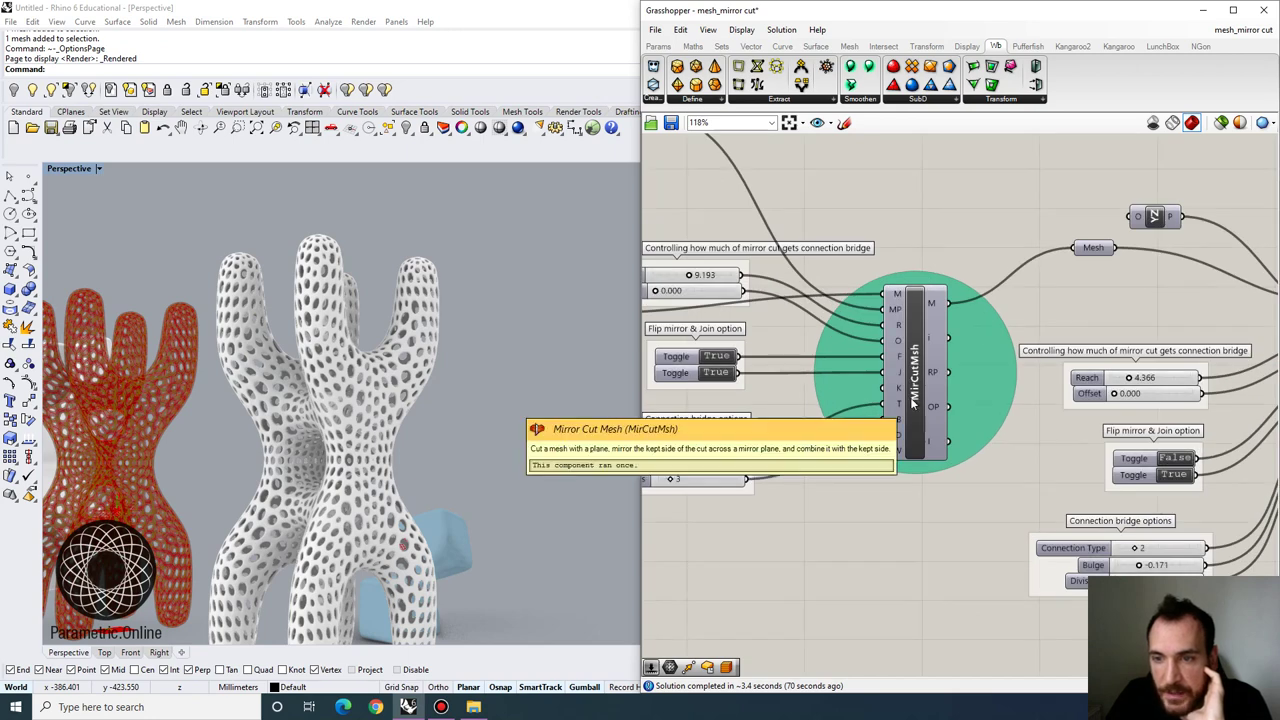
pyautogui.scroll(-4, 887, 427)
pyautogui.scroll(3, 747, 347)
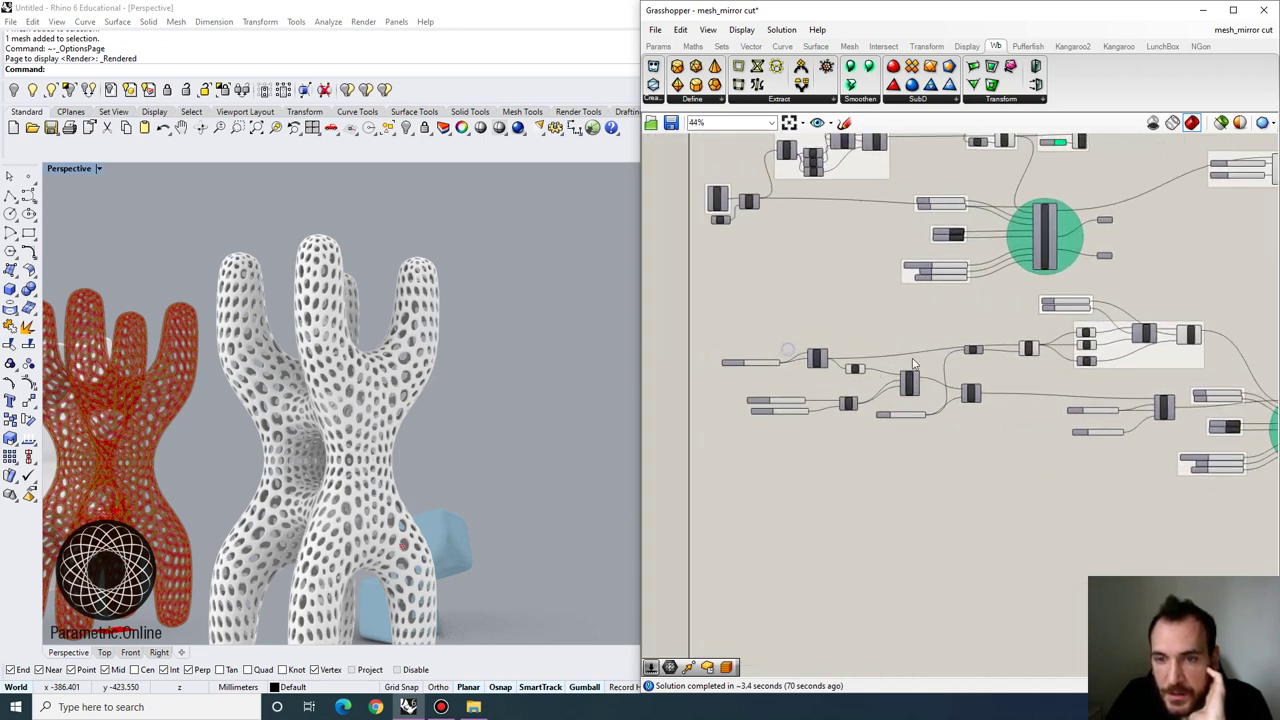
# Review the base box, Mesh Box counts and rotated cut planes that feed the Mirror Cut Mesh component in the lower row
pyautogui.moveTo(985, 397); pyautogui.dragTo(857, 408, button='right')
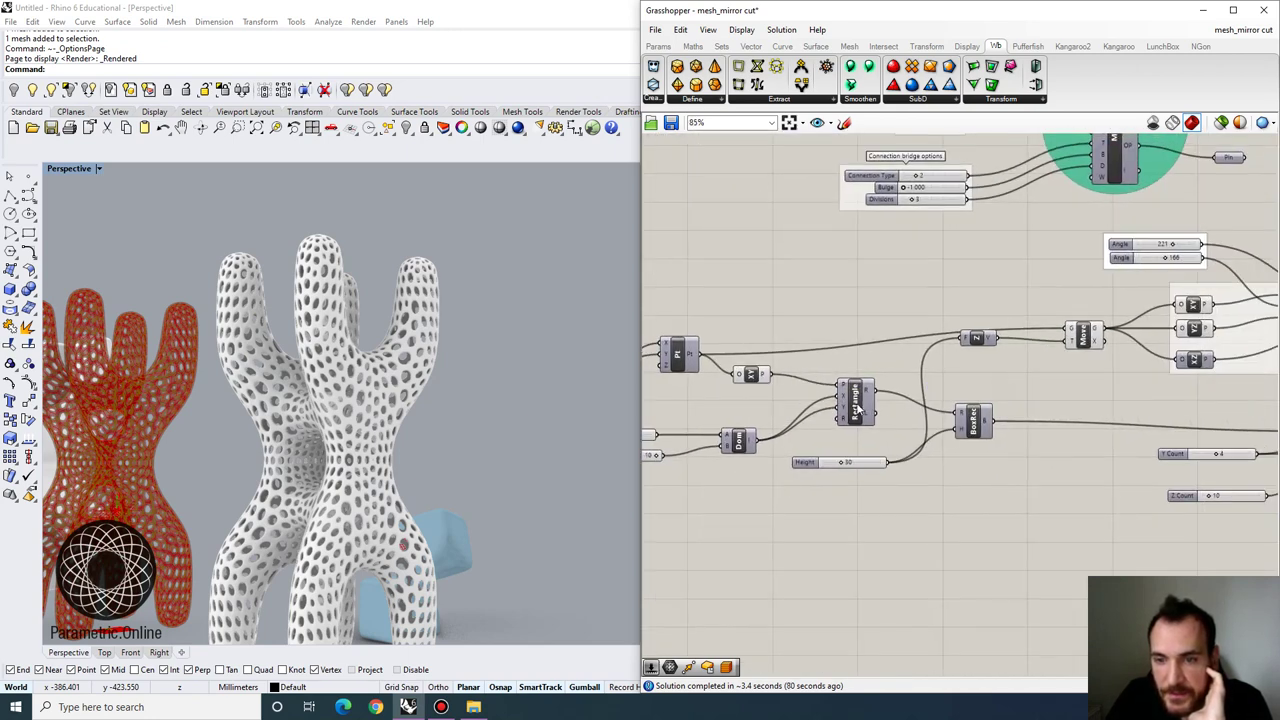
pyautogui.moveTo(1230, 418); pyautogui.dragTo(928, 416, button='right')
pyautogui.scroll(3, 928, 416)
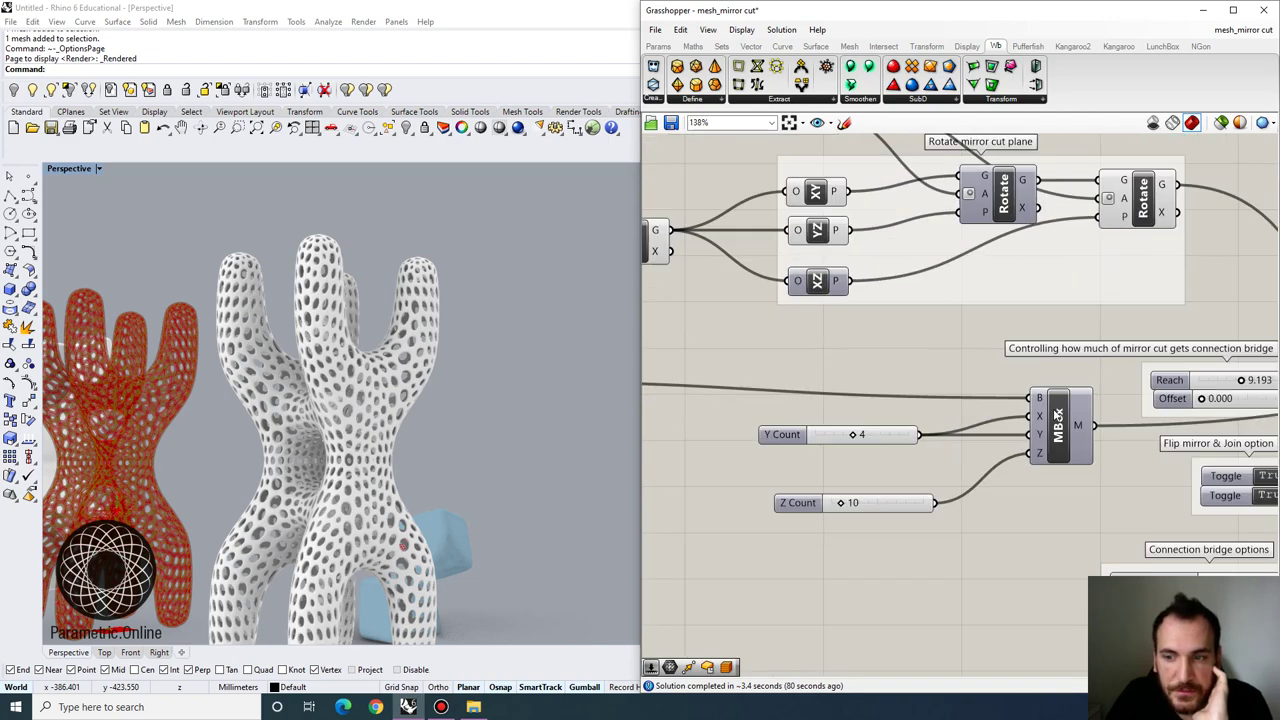
pyautogui.scroll(-2, 1053, 409)
pyautogui.moveTo(979, 373); pyautogui.dragTo(951, 481, button='right')
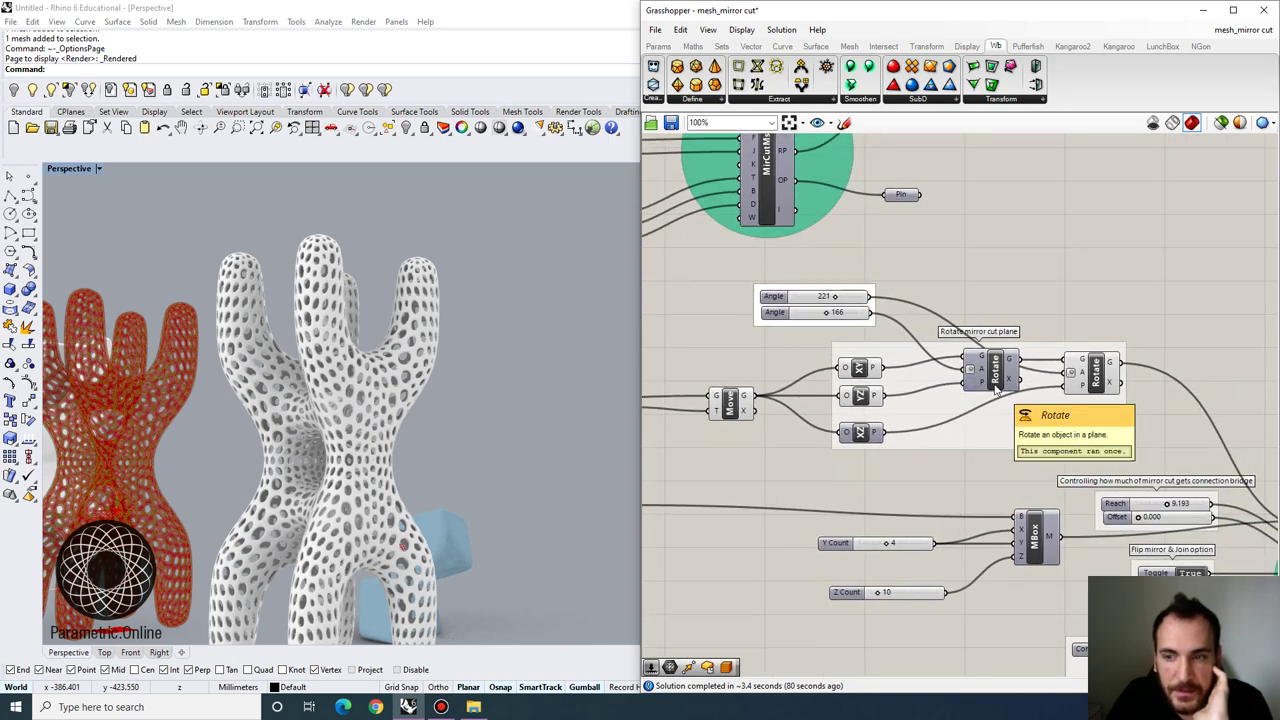
pyautogui.scroll(-4, 706, 345)
pyautogui.moveTo(1046, 470); pyautogui.dragTo(856, 457, button='right')
pyautogui.scroll(5, 881, 442)
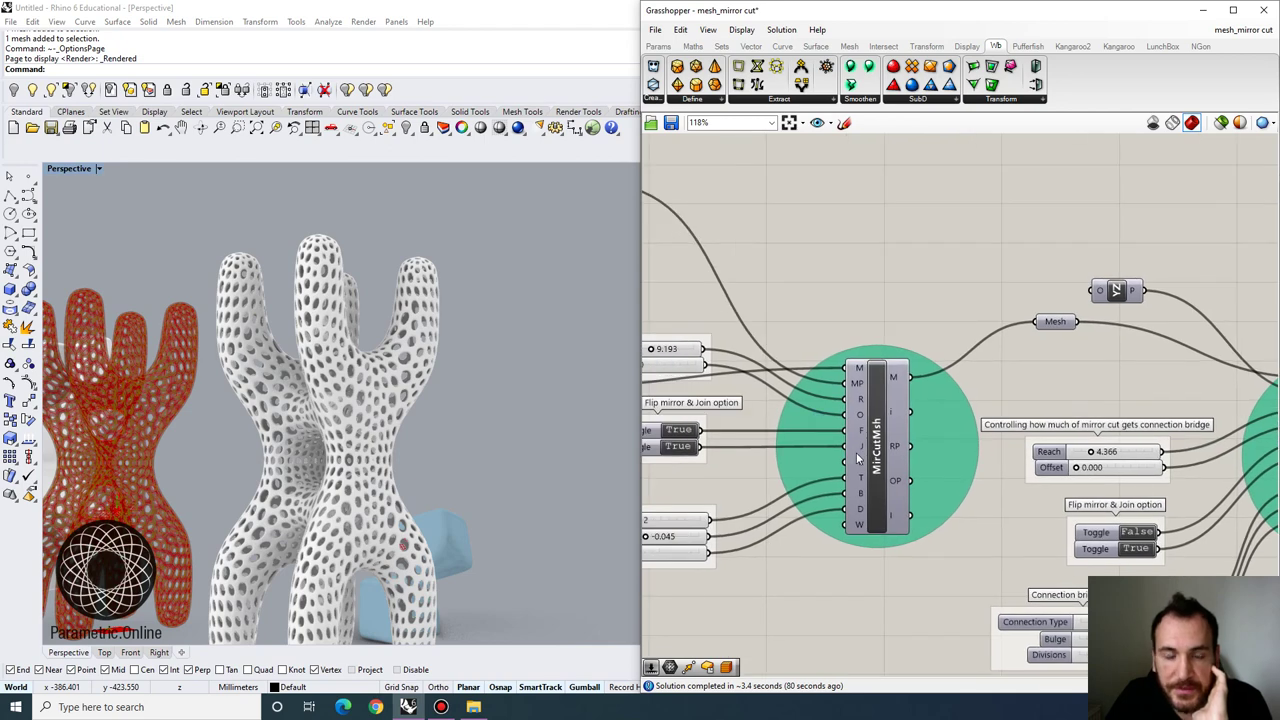
# Compare the models in the viewport, and follow the chained Mirror Cut Mesh components with their planes, reach, flip and bridge options
pyautogui.moveTo(269, 416); pyautogui.dragTo(428, 380, button='right')
pyautogui.scroll(-5, 428, 380)
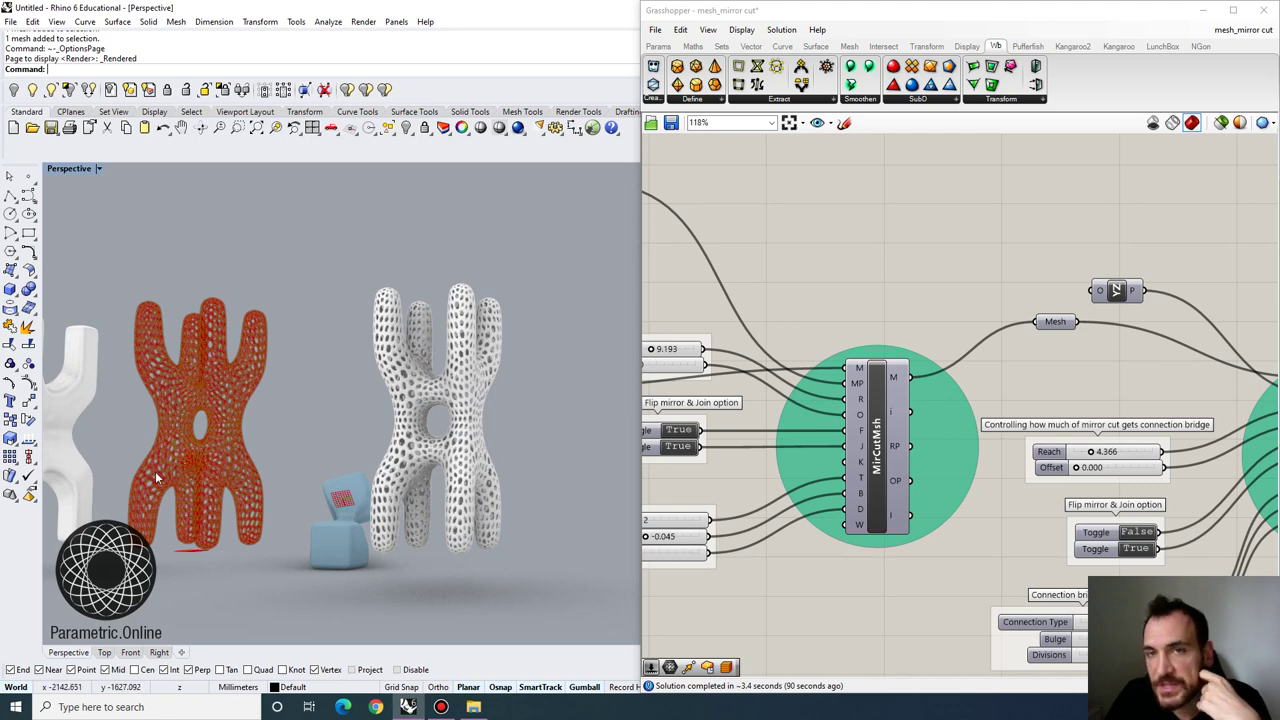
pyautogui.moveTo(987, 458); pyautogui.dragTo(795, 412, button='right')
pyautogui.scroll(-2, 795, 412)
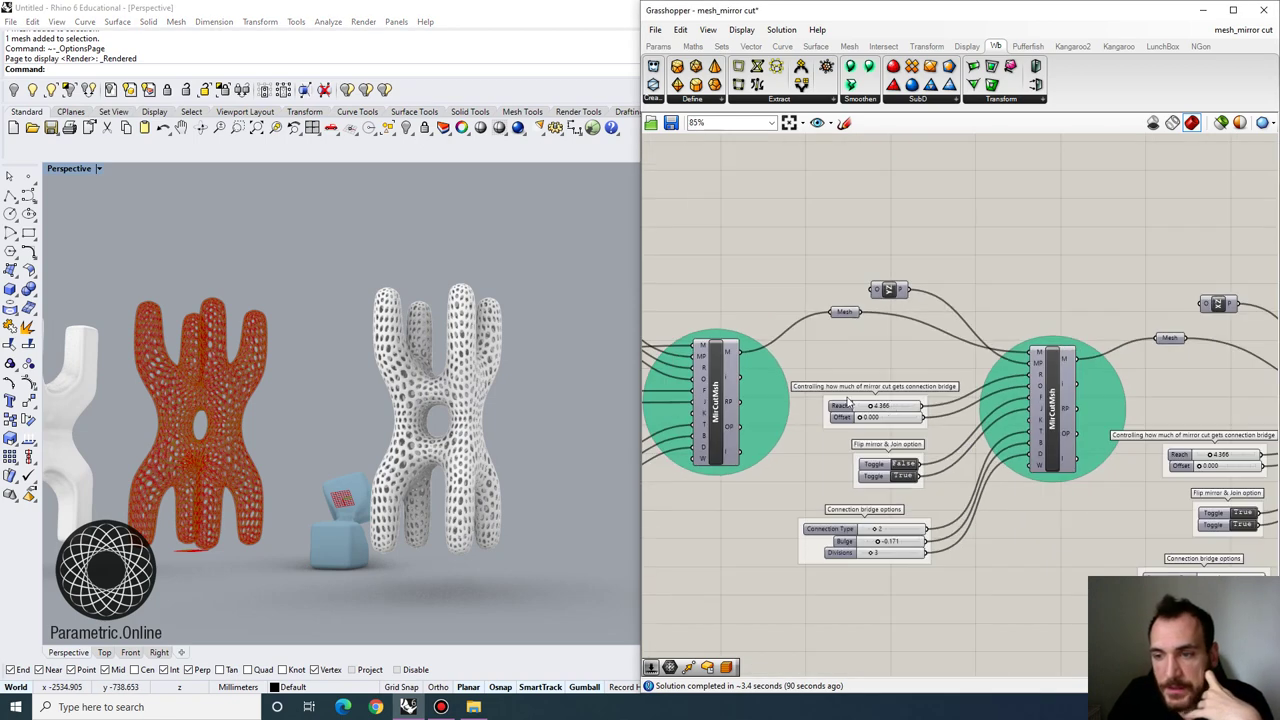
pyautogui.moveTo(1008, 361); pyautogui.dragTo(904, 358, button='right')
pyautogui.scroll(-3, 918, 390)
pyautogui.scroll(2, 945, 398)
pyautogui.scroll(-1, 918, 396)
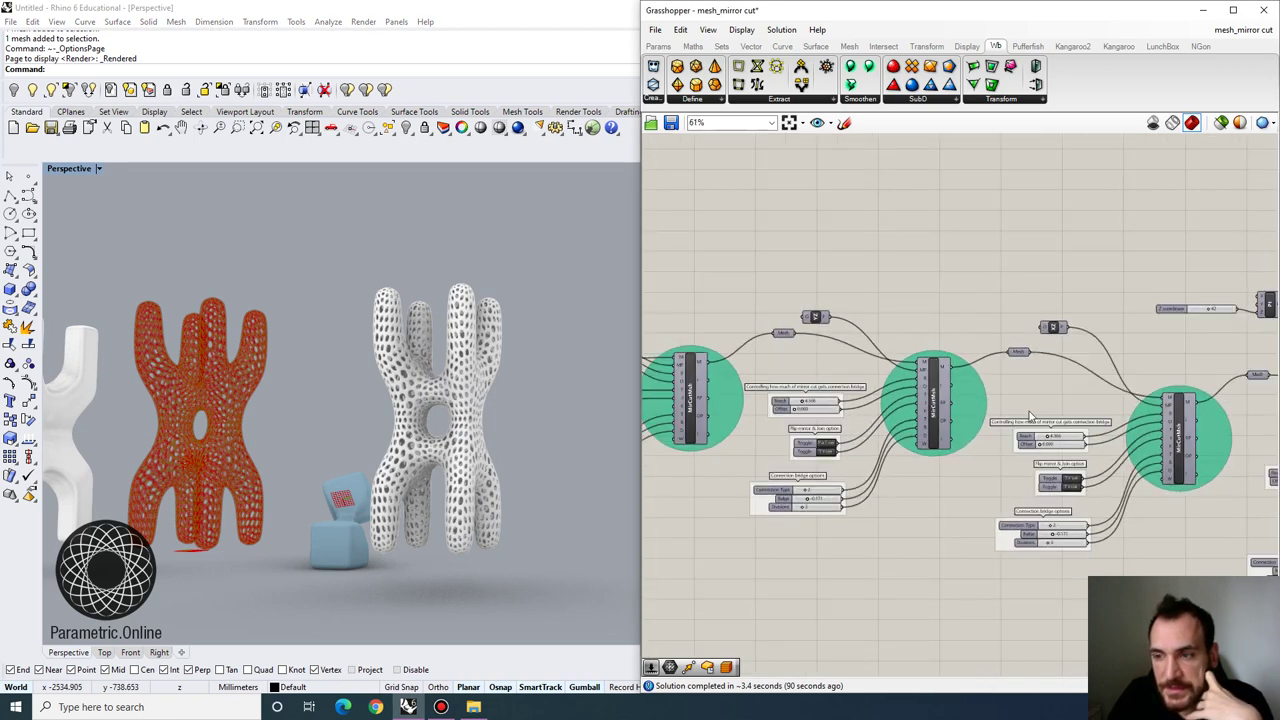
pyautogui.moveTo(1022, 408); pyautogui.dragTo(743, 415, button='right')
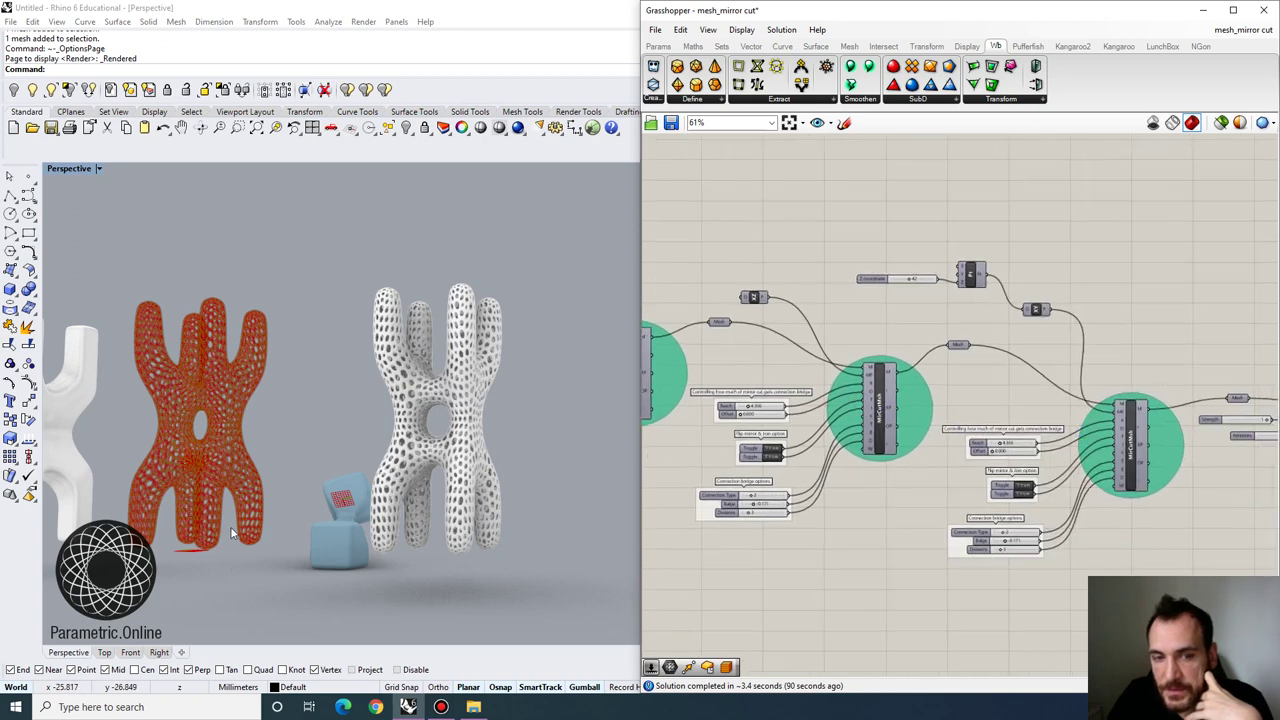
# Review the final part of the definition, from mesh smoothing and triangulation through Weaverbird's dual, frame, thicken and Loop Subdivision components
pyautogui.moveTo(1240, 472); pyautogui.dragTo(766, 470, button='right')
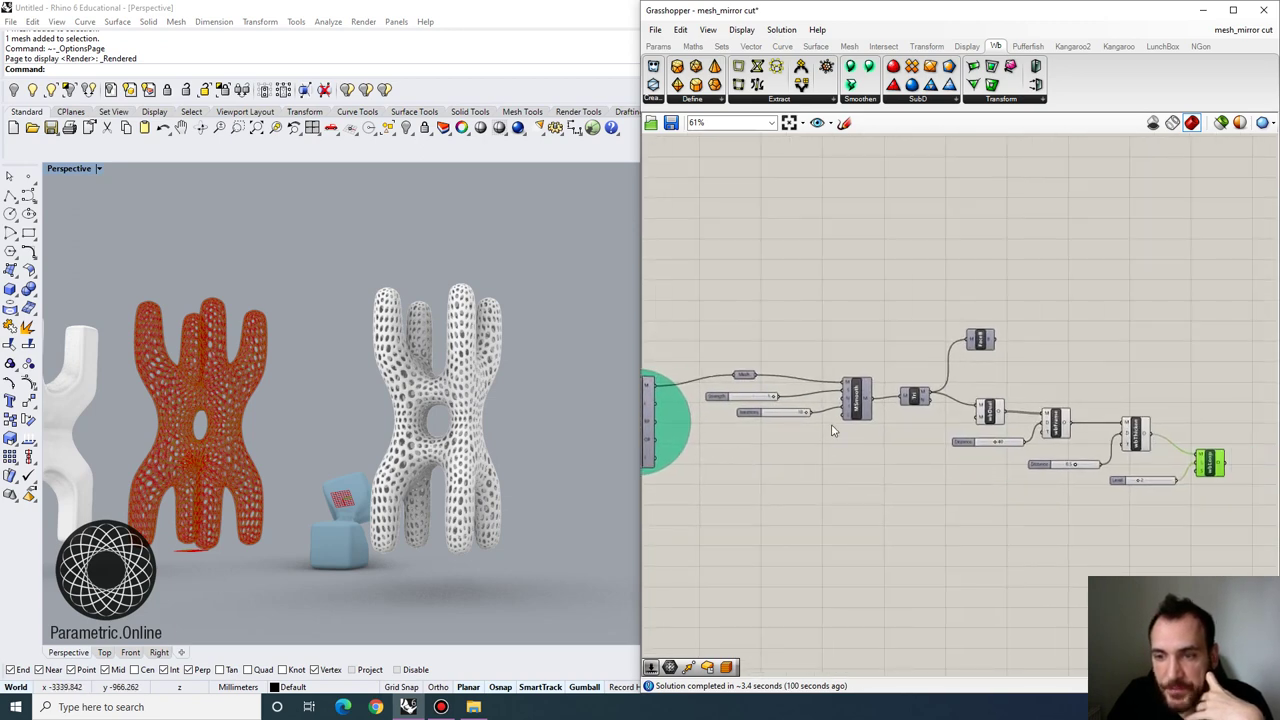
pyautogui.scroll(2, 852, 415)
pyautogui.scroll(-2, 866, 382)
pyautogui.scroll(3, 1123, 399)
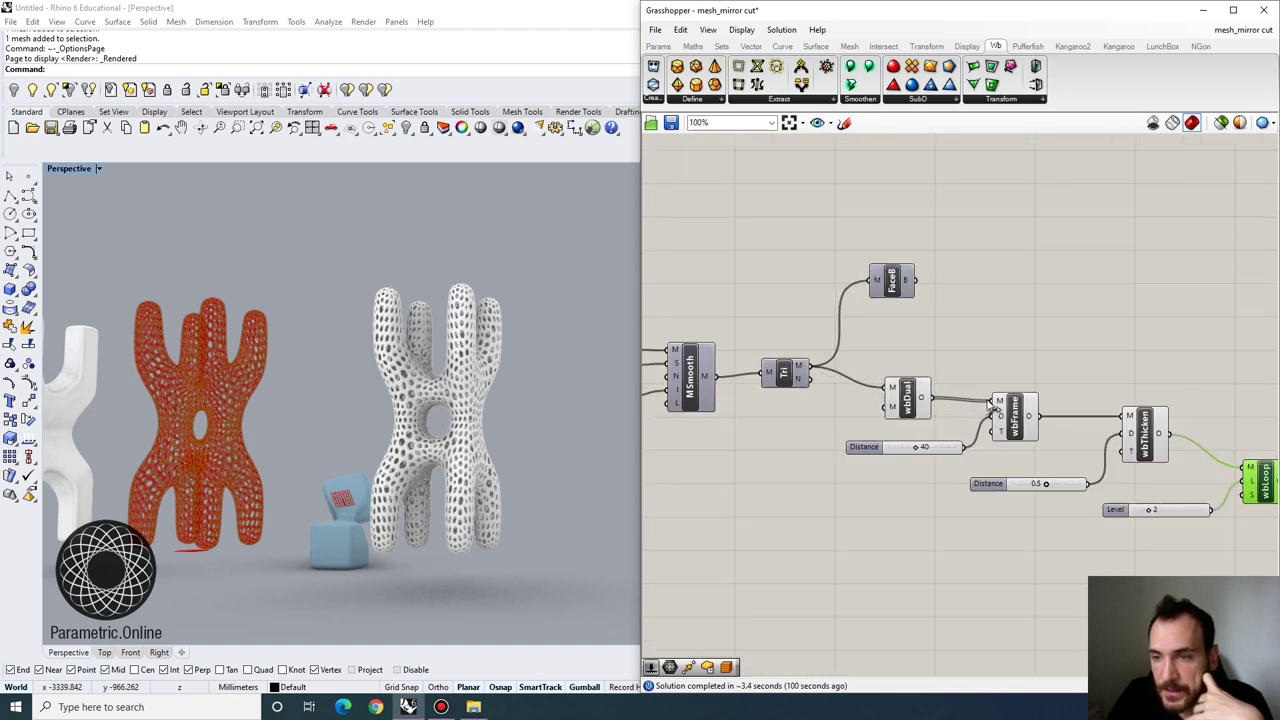
pyautogui.moveTo(992, 403); pyautogui.dragTo(867, 366, button='right')
pyautogui.scroll(2, 762, 368)
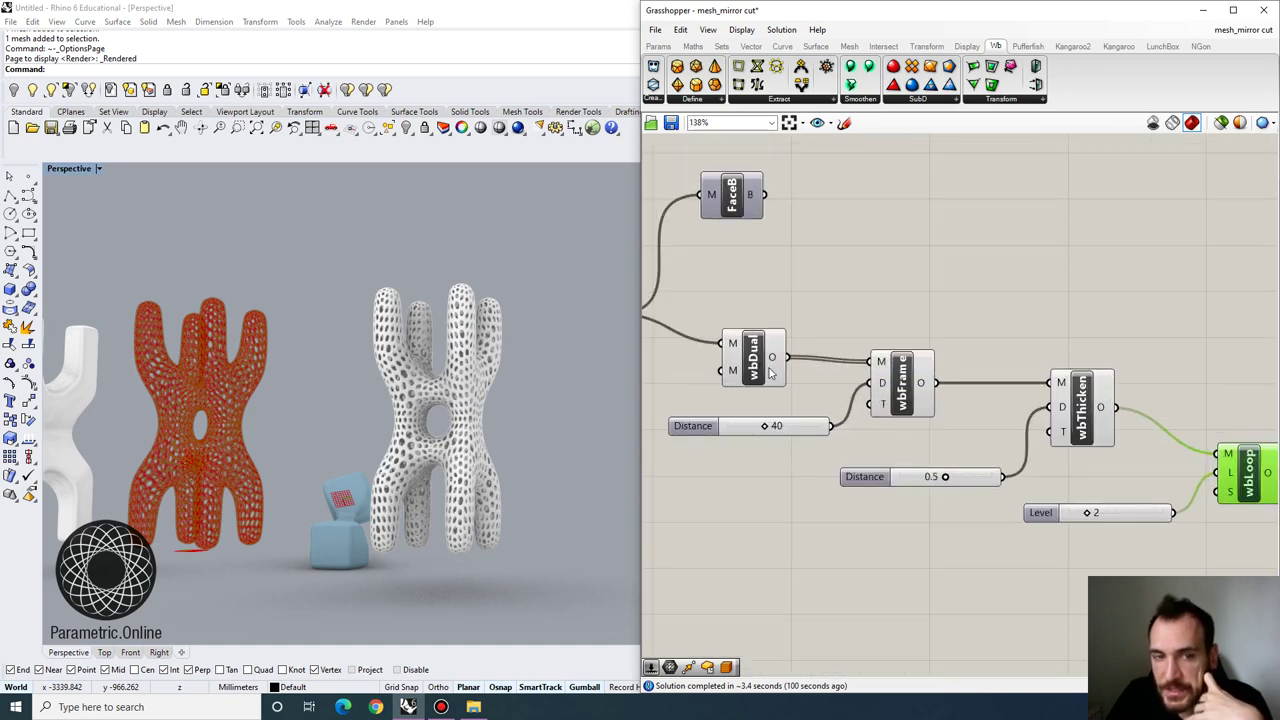
pyautogui.moveTo(996, 406); pyautogui.dragTo(950, 400, button='right')
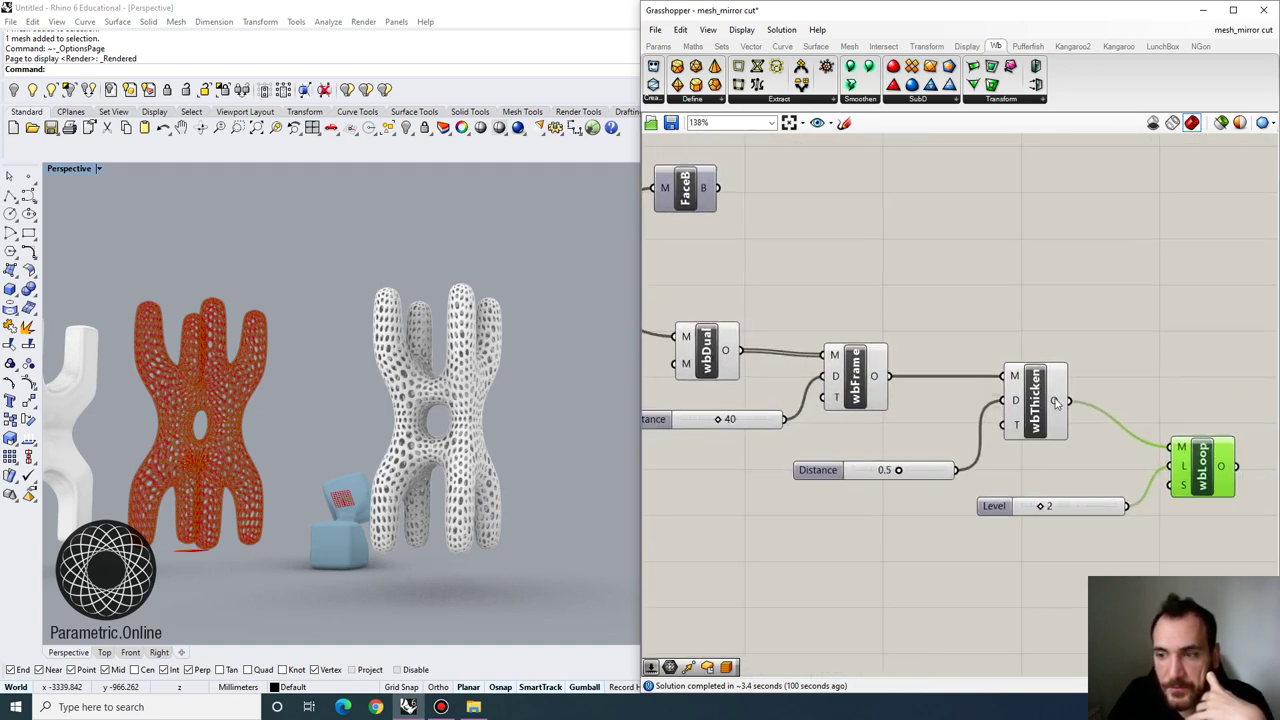
# Inspect the baked perforated mesh up close and as a whole, checking its central opening, branches and rounded holes from several sides
pyautogui.scroll(5, 474, 400)
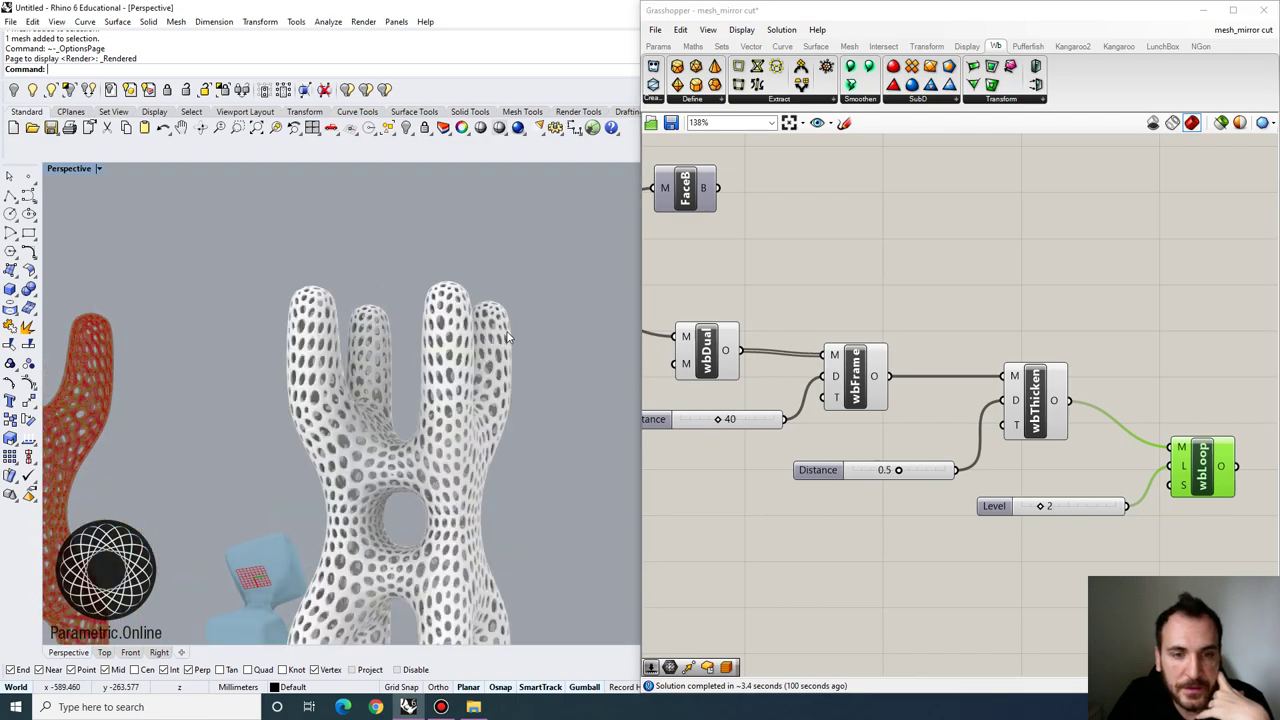
pyautogui.scroll(-4, 470, 398)
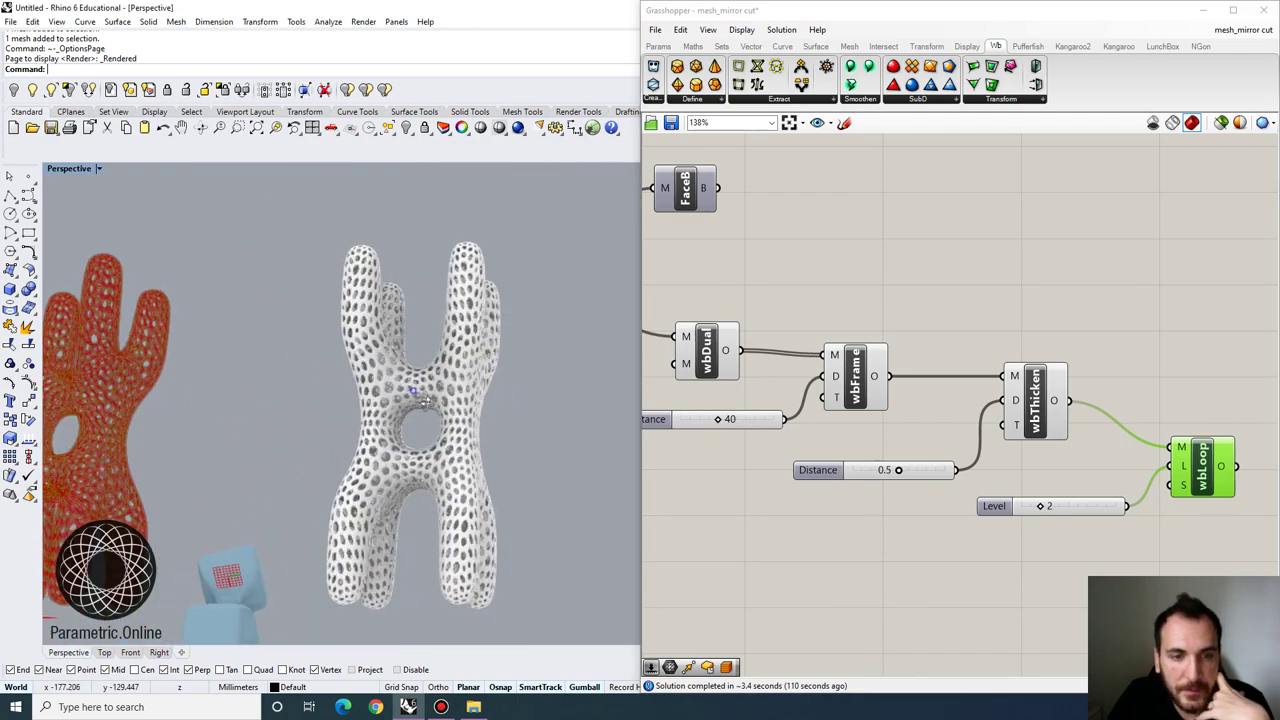
pyautogui.scroll(5, 446, 392)
pyautogui.scroll(-4, 448, 331)
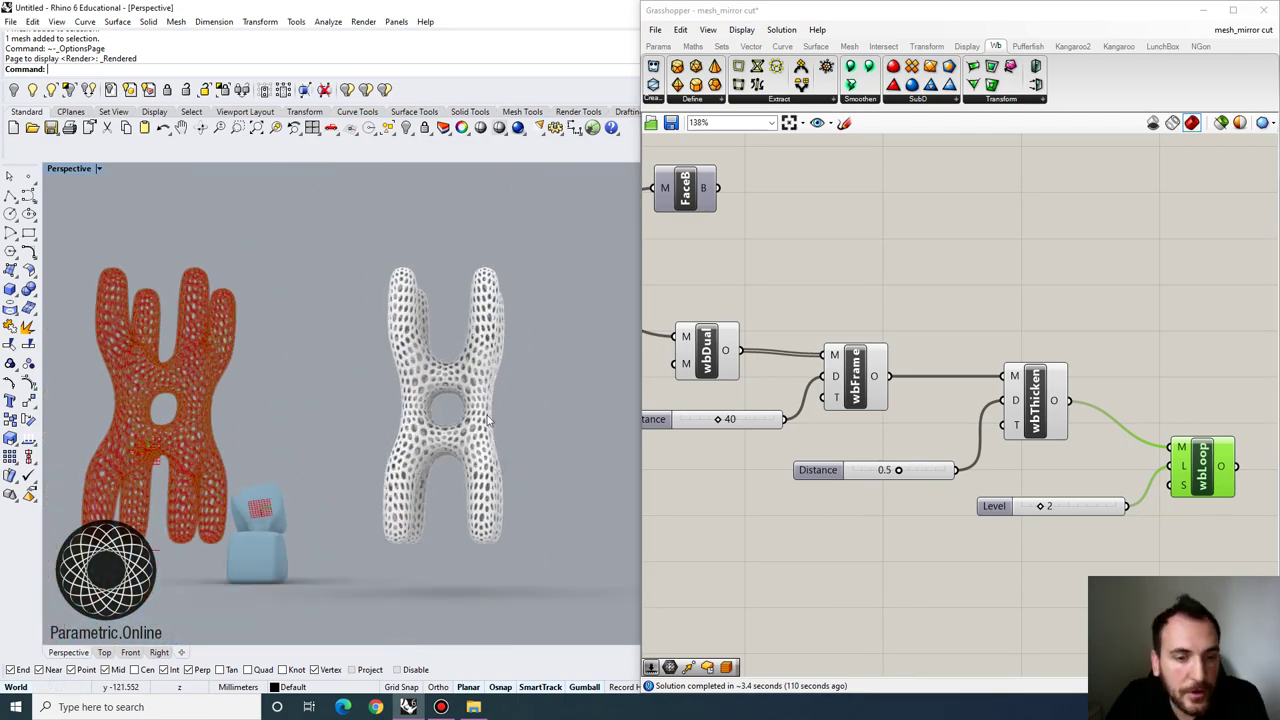
pyautogui.scroll(4, 485, 423)
pyautogui.scroll(2, 445, 314)
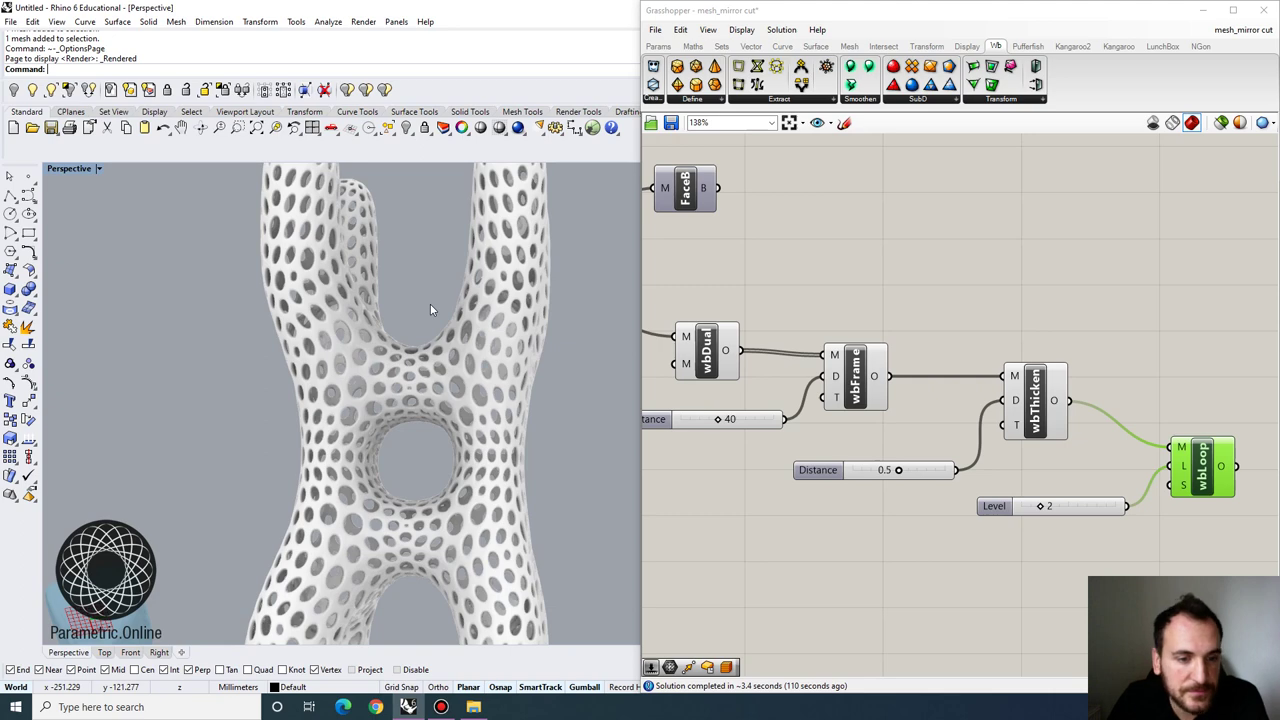
pyautogui.scroll(-4, 454, 345)
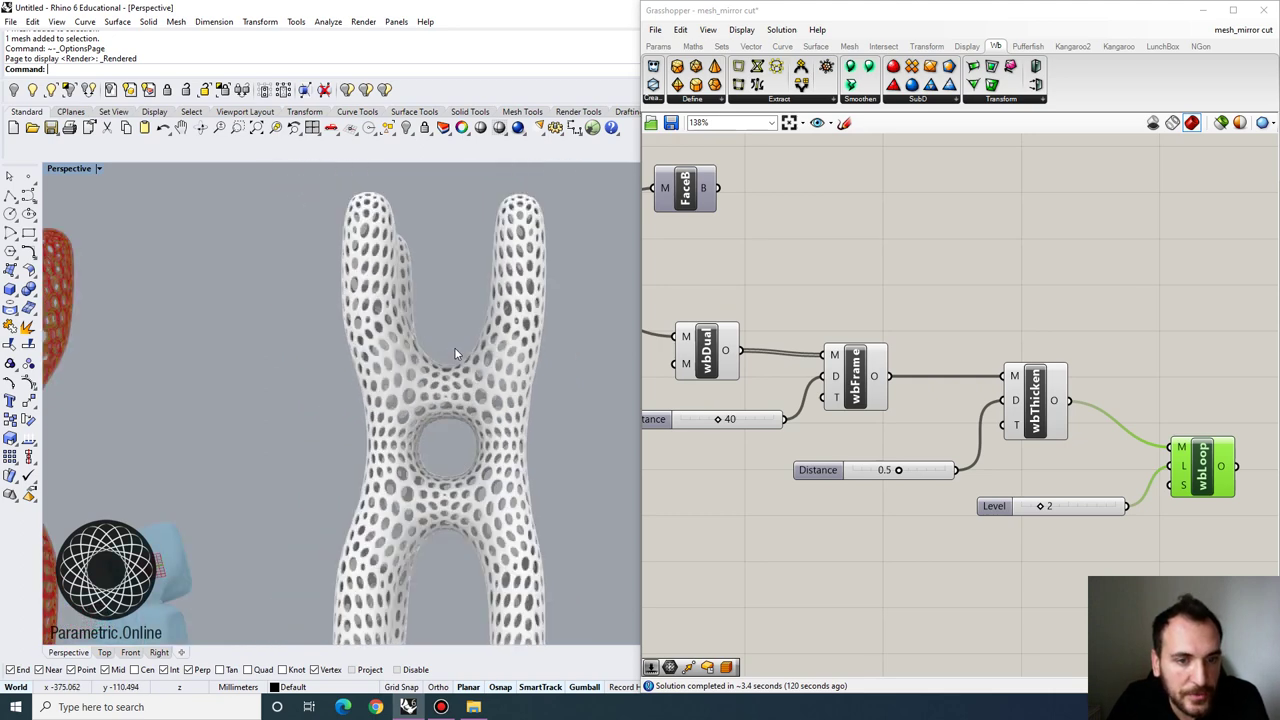
pyautogui.scroll(4, 465, 425)
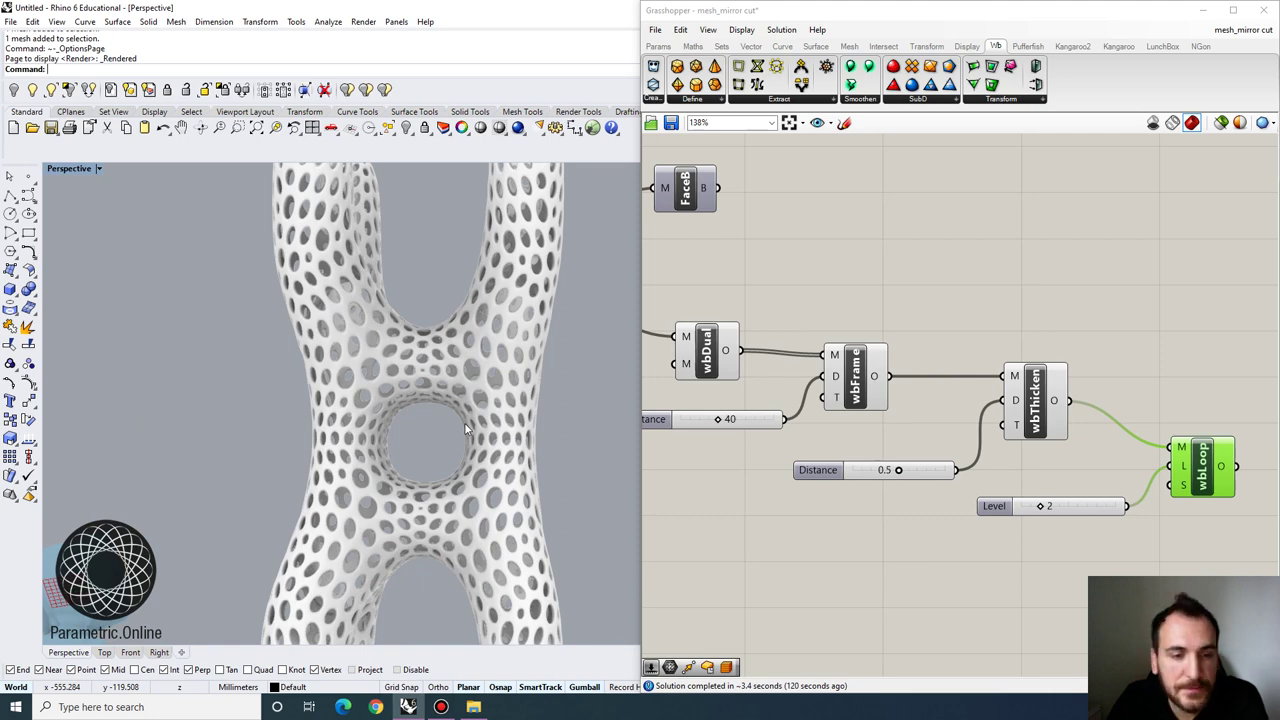
pyautogui.scroll(-4, 465, 428)
pyautogui.scroll(4, 464, 352)
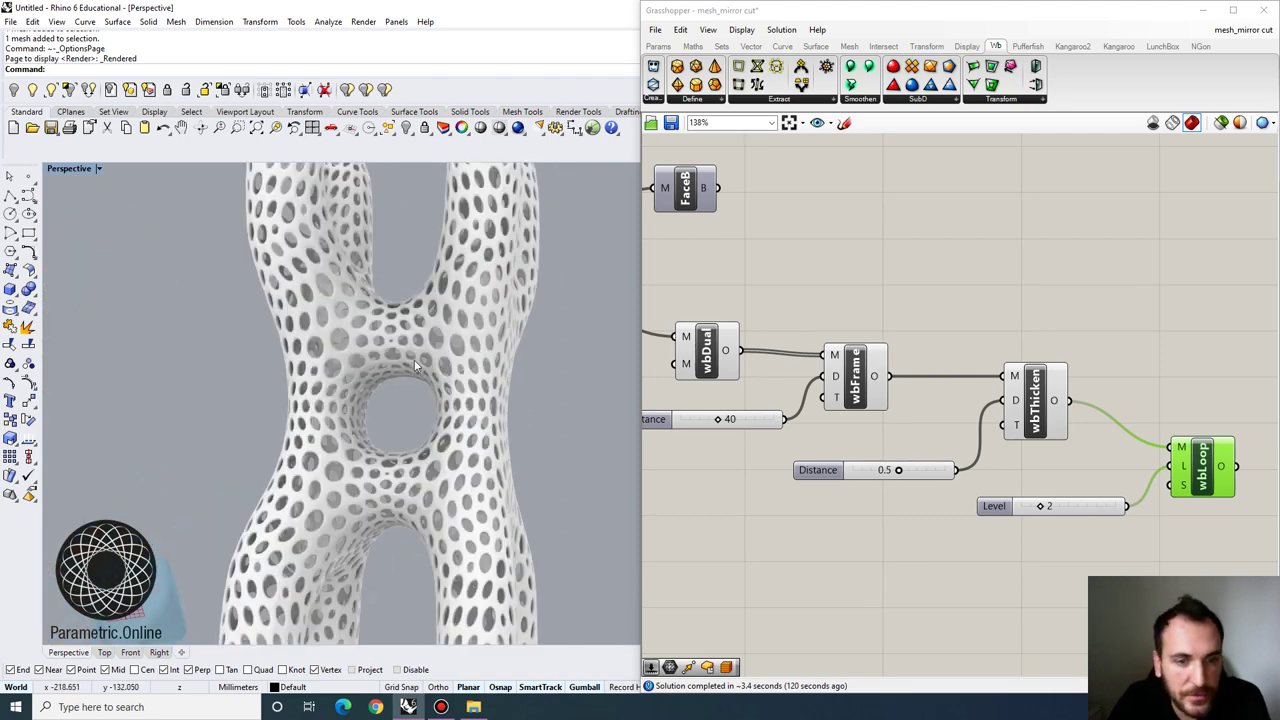
pyautogui.scroll(-5, 467, 360)
pyautogui.moveTo(467, 352); pyautogui.dragTo(293, 378, button='right')
pyautogui.scroll(3, 293, 378)
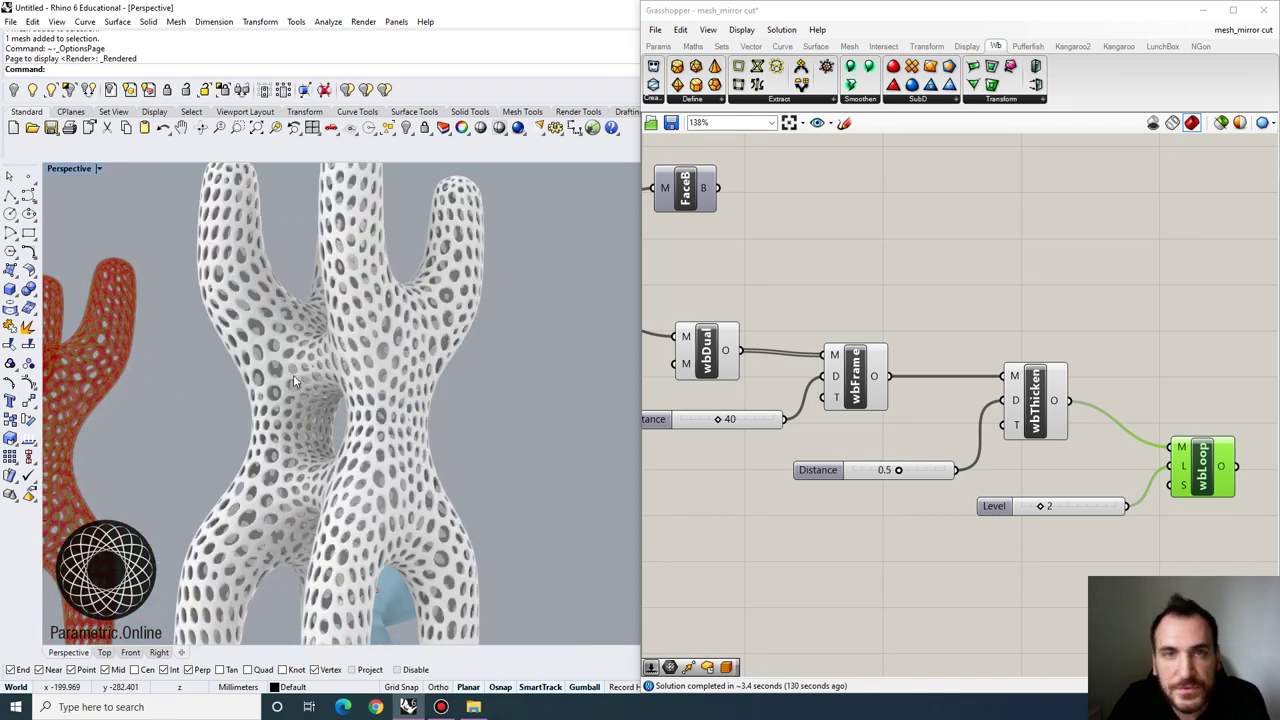